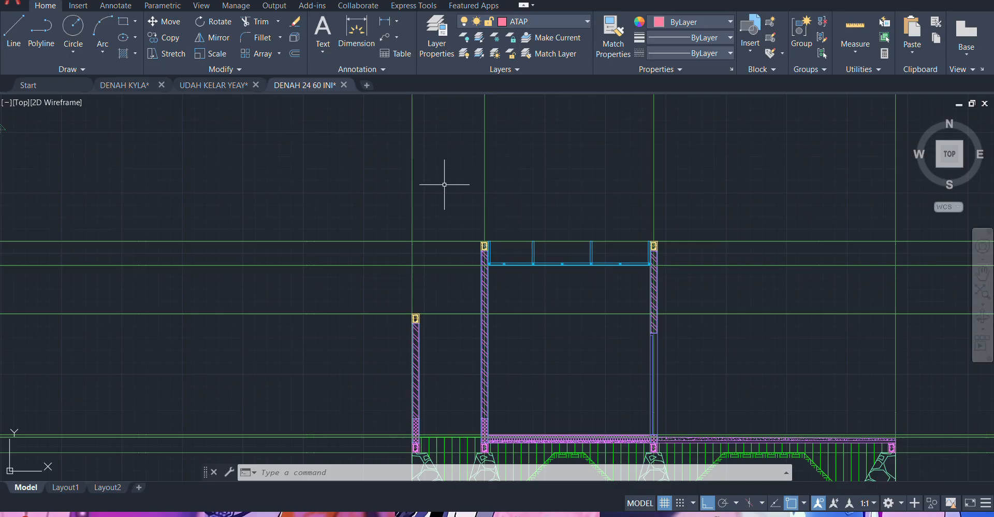
- Draw a 4000 by 120 rectangle in the empty space above the two ring beams of the section
scroll(446, 184, "up", 8)
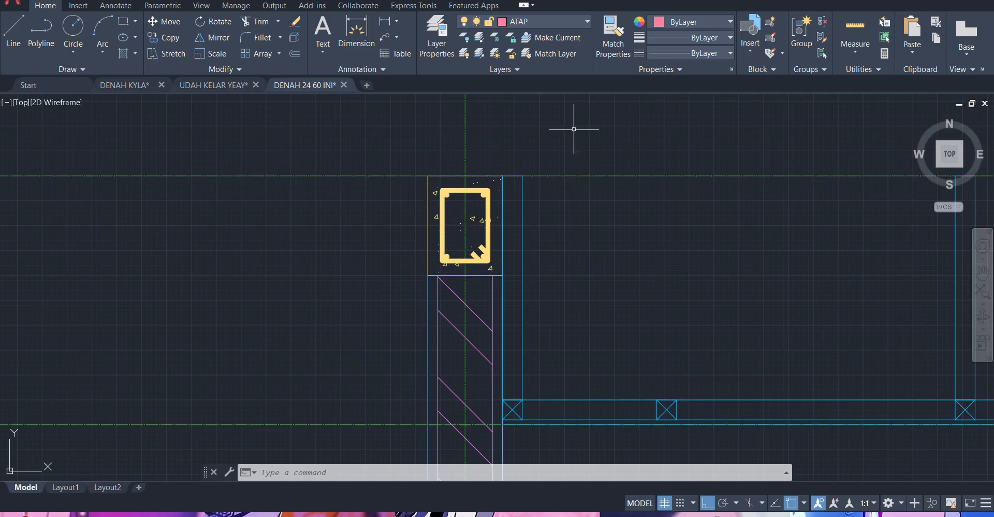
middle_click_drag(505, 171, 423, 185)
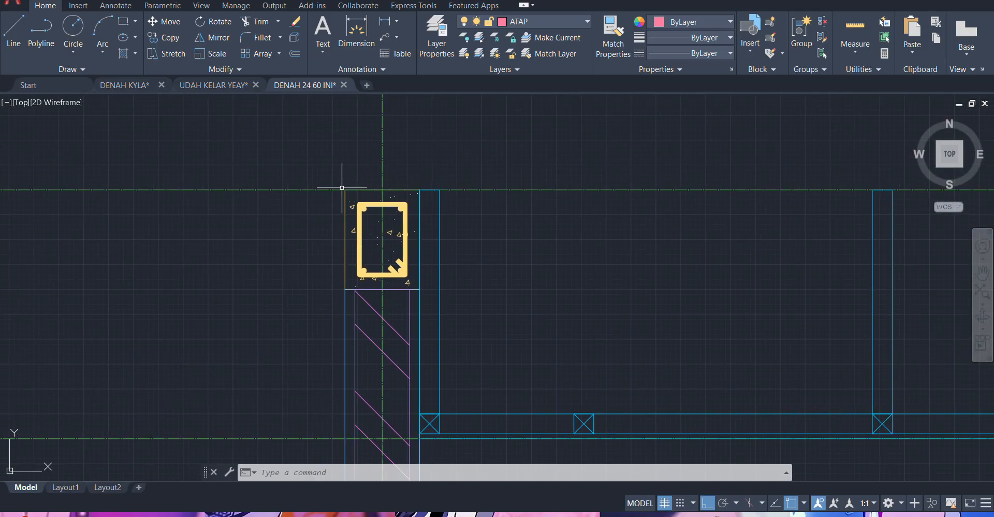
scroll(351, 195, "down", 2)
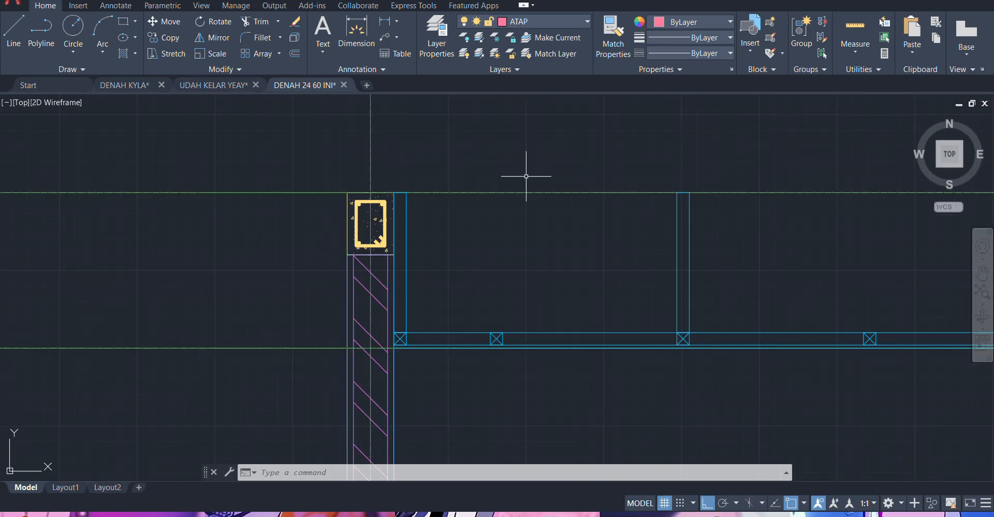
scroll(526, 176, "down", 6)
middle_click_drag(550, 145, 432, 231)
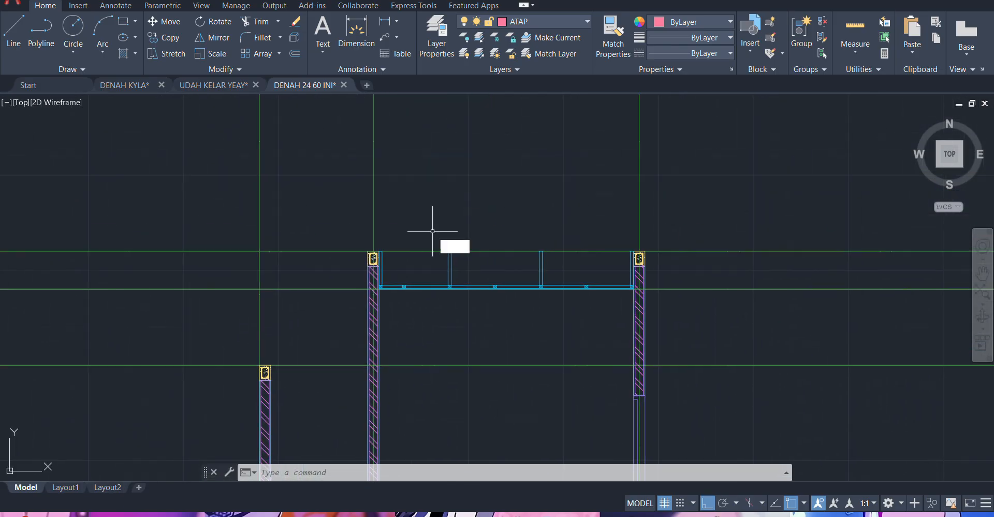
type("C")
key("Return")
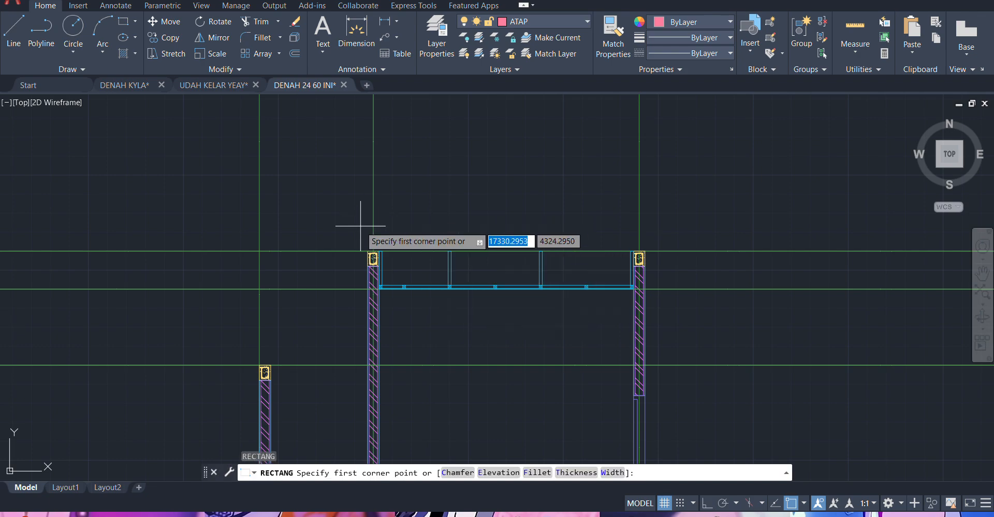
scroll(359, 227, "up", 2)
left_click(339, 231)
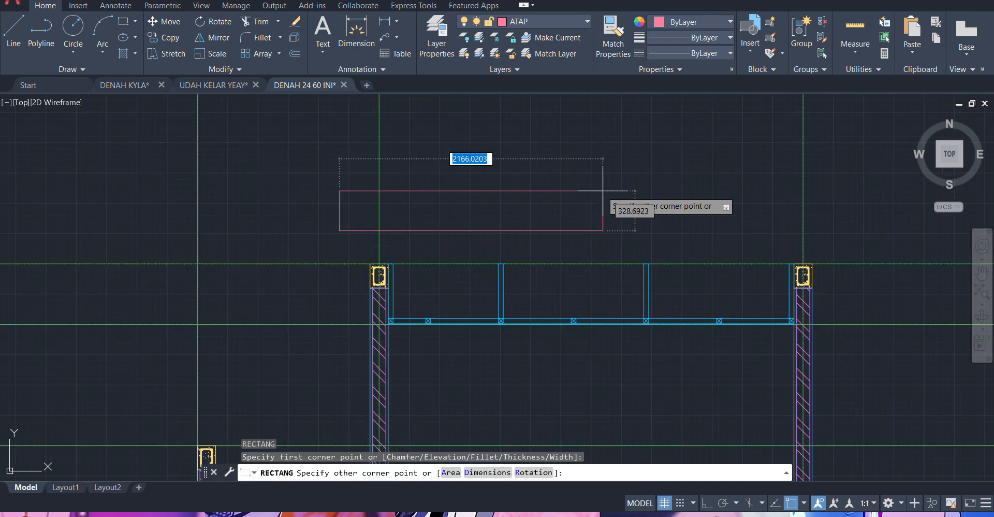
type("40")
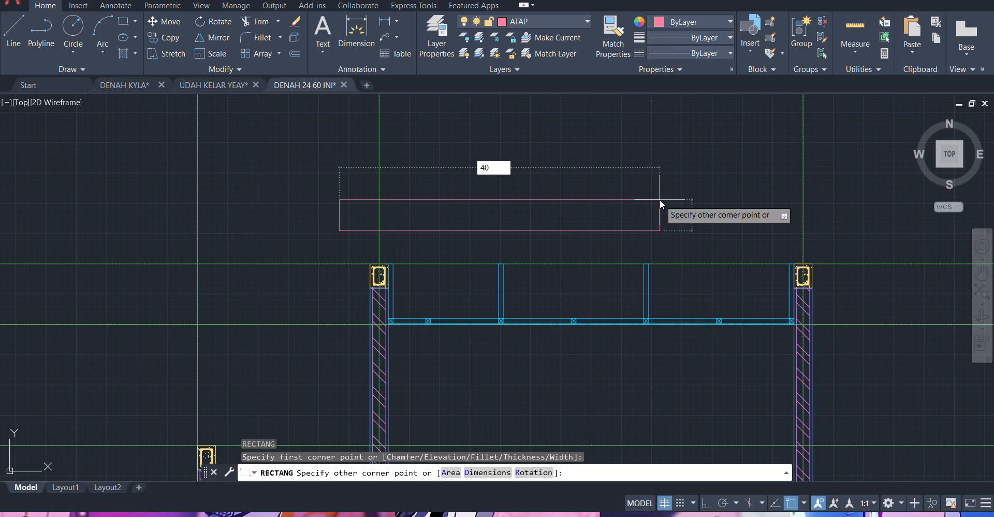
type("00")
key("Tab")
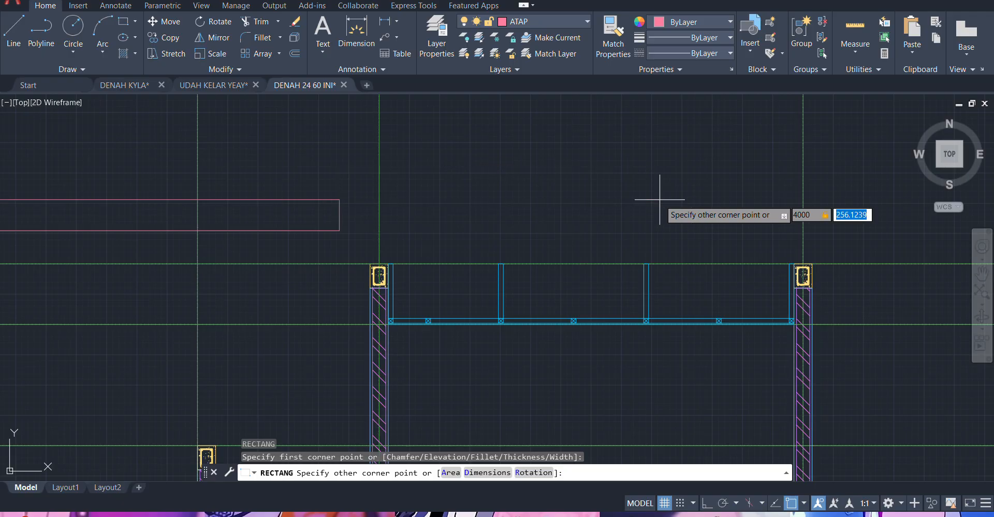
type("120")
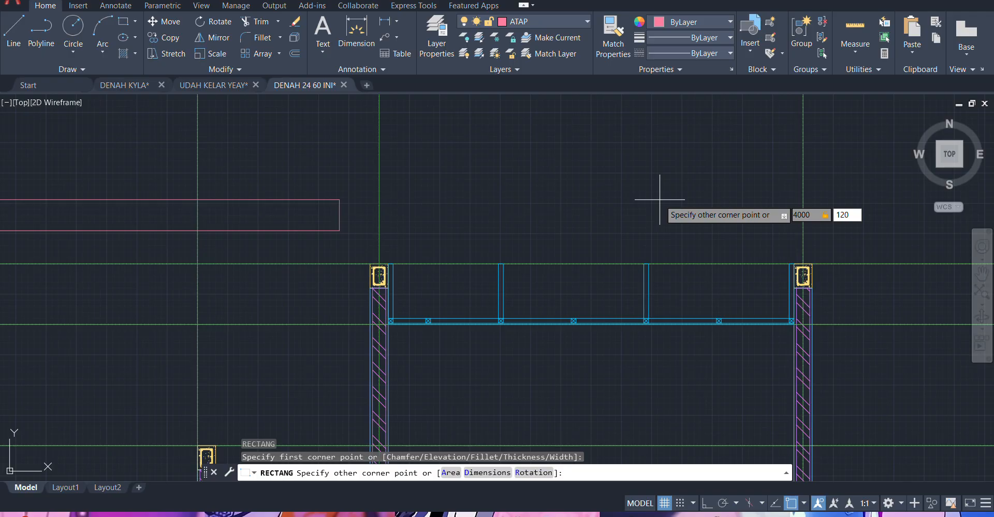
key("Return")
- Move the long rectangle by its lower-left corner onto the upper-left corner of the left ring beam
left_click(603, 222)
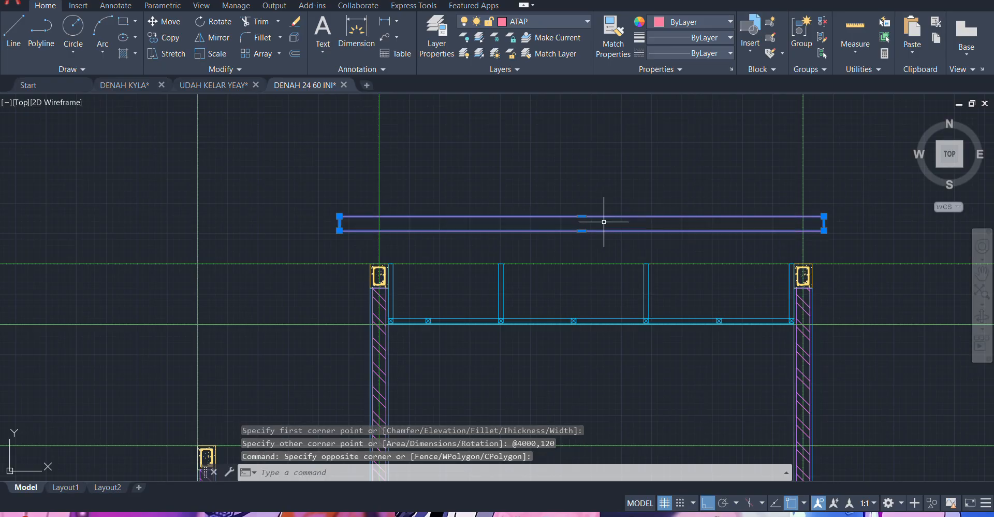
type("m")
key("Return")
scroll(341, 246, "up", 2)
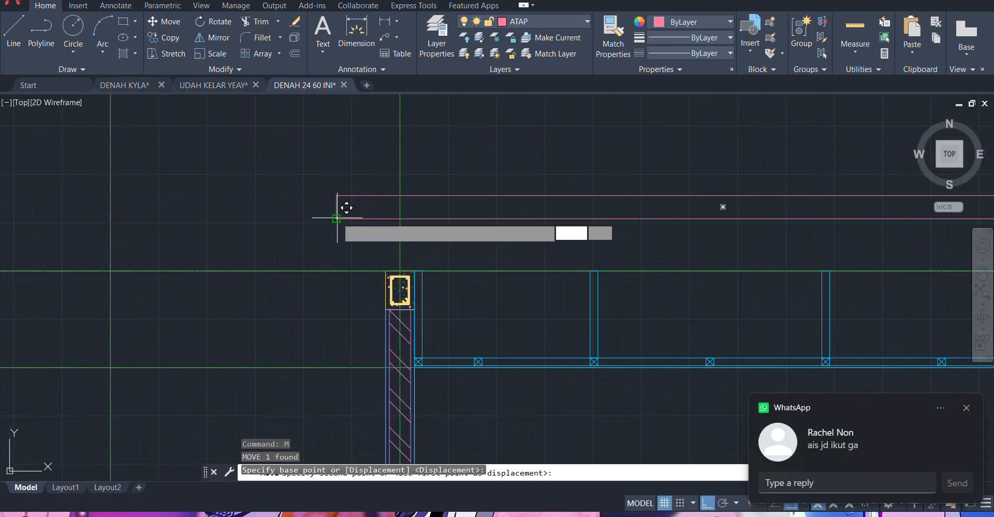
left_click(336, 217)
scroll(364, 239, "up", 2)
left_click(398, 286)
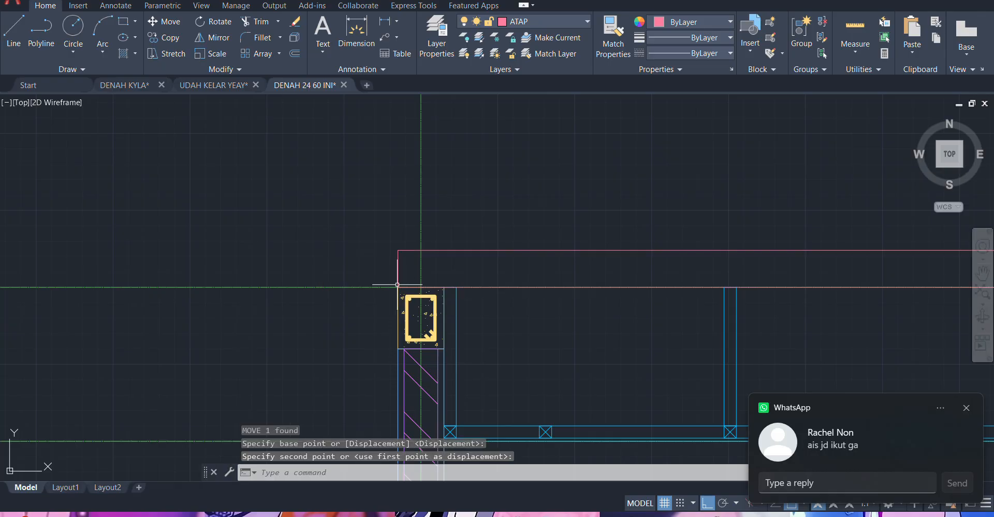
left_click(966, 407)
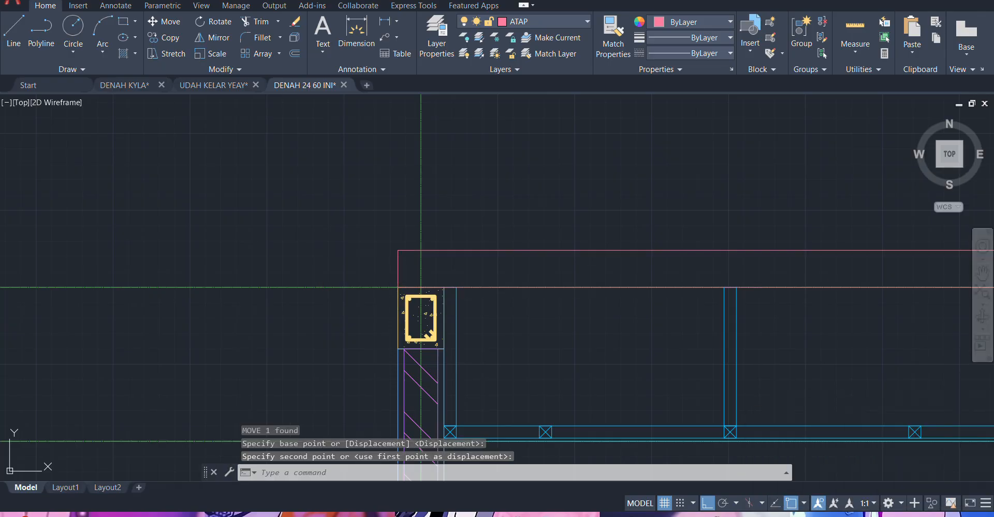
- Measure how far the long rectangle extends past the upper-right corner of the right ring beam
scroll(785, 277, "down", 5)
left_click(459, 278)
left_click(446, 261)
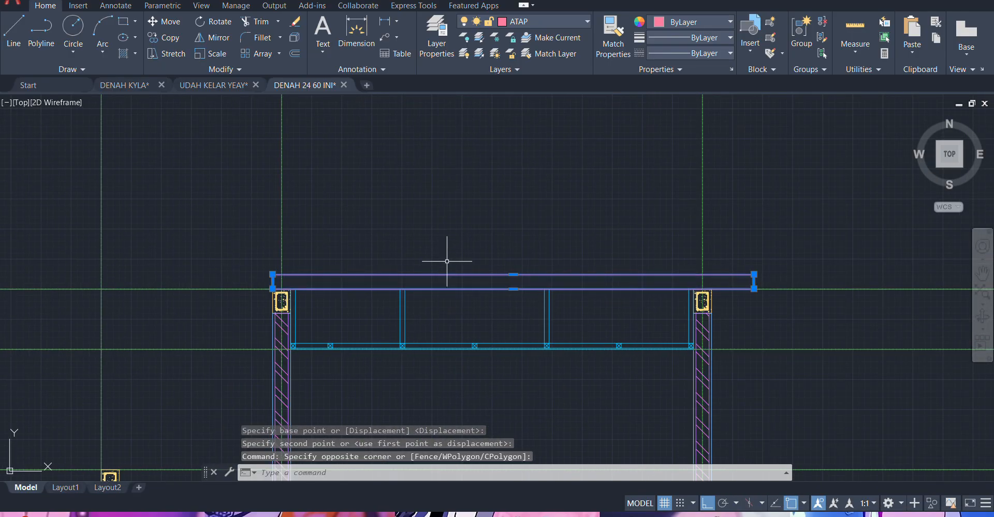
key("Escape")
type("l")
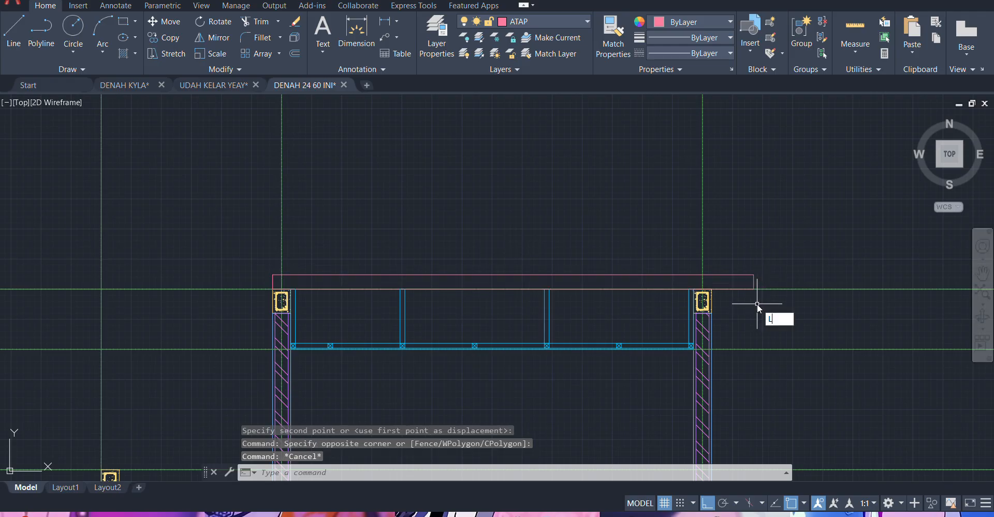
key("Return")
scroll(740, 293, "up", 4)
left_click(665, 283)
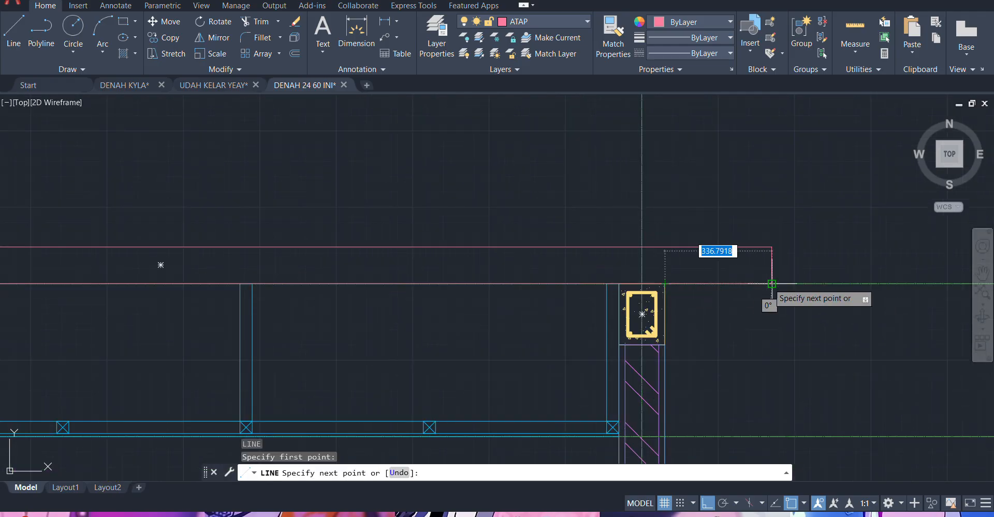
key("Escape")
- Move the long rectangle 175 to the left to even out its overhang on both ring beams
left_click(737, 259)
left_click(724, 221)
scroll(724, 223, "down", 2)
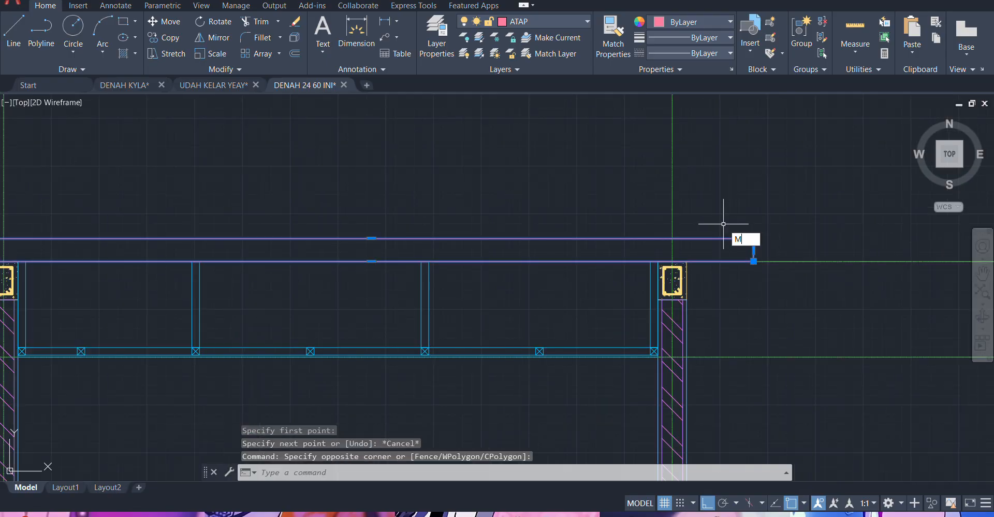
key("Return")
scroll(769, 205, "up", 2)
left_click(781, 197)
type("1")
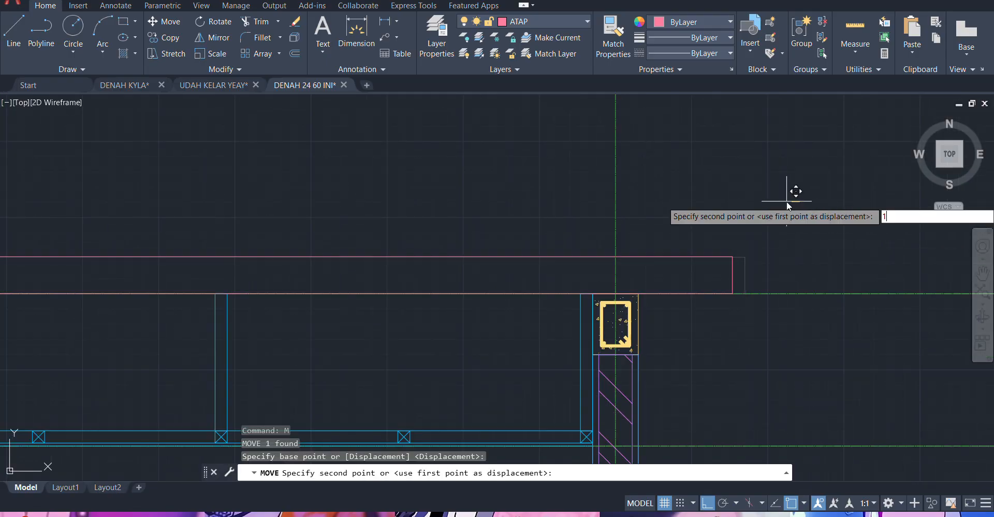
type("75")
key("Return")
scroll(788, 200, "down", 3)
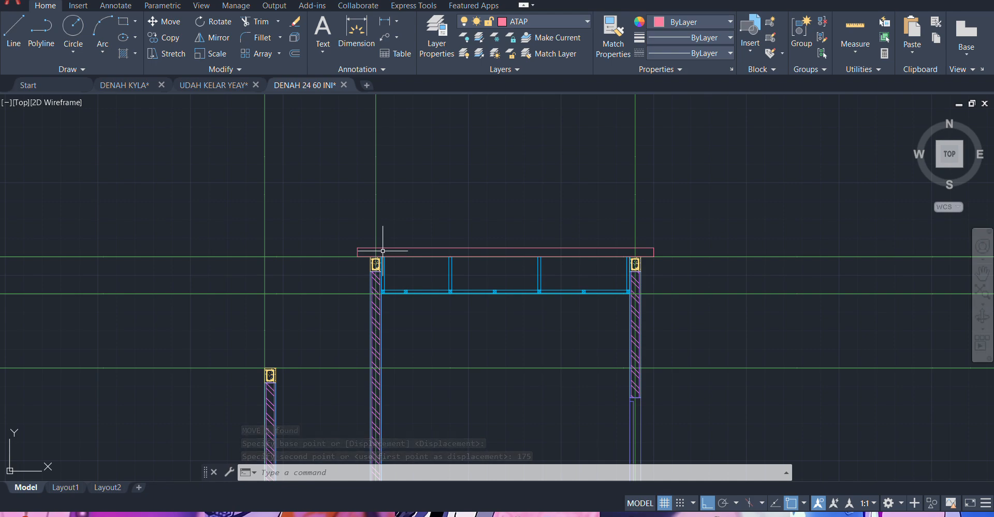
- Draw an 80 by 120 rectangle just above the left part of the long rectangle
scroll(422, 237, "up", 2)
type("R")
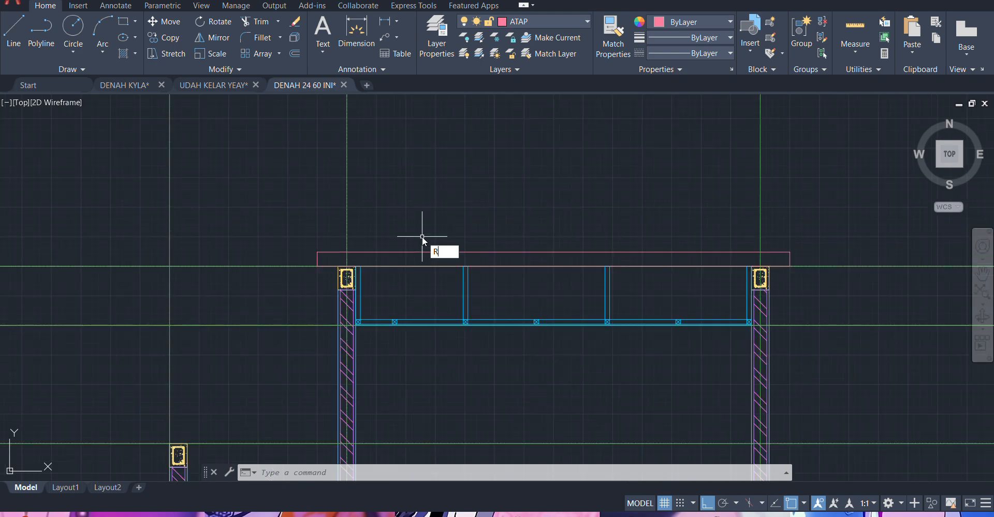
type("EC")
key("Return")
scroll(404, 223, "up", 3)
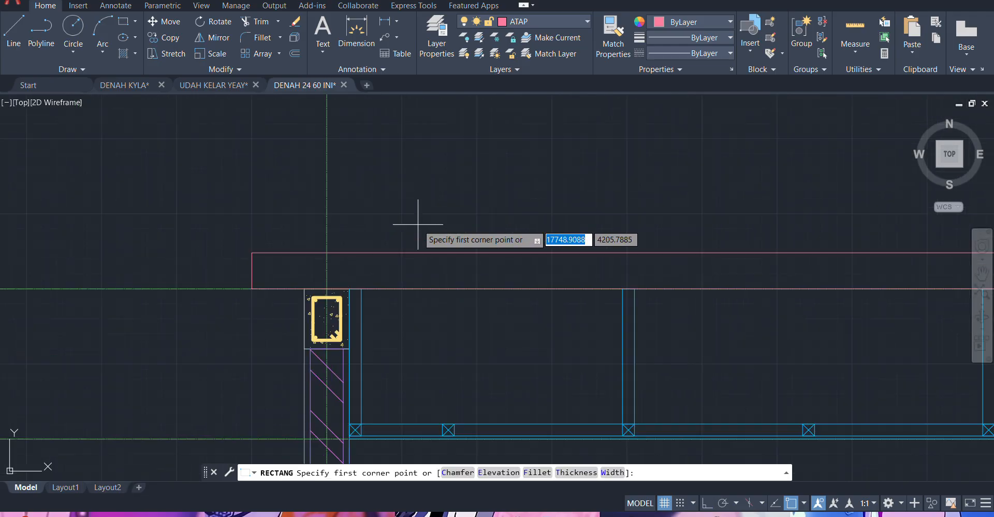
scroll(321, 236, "down", 4)
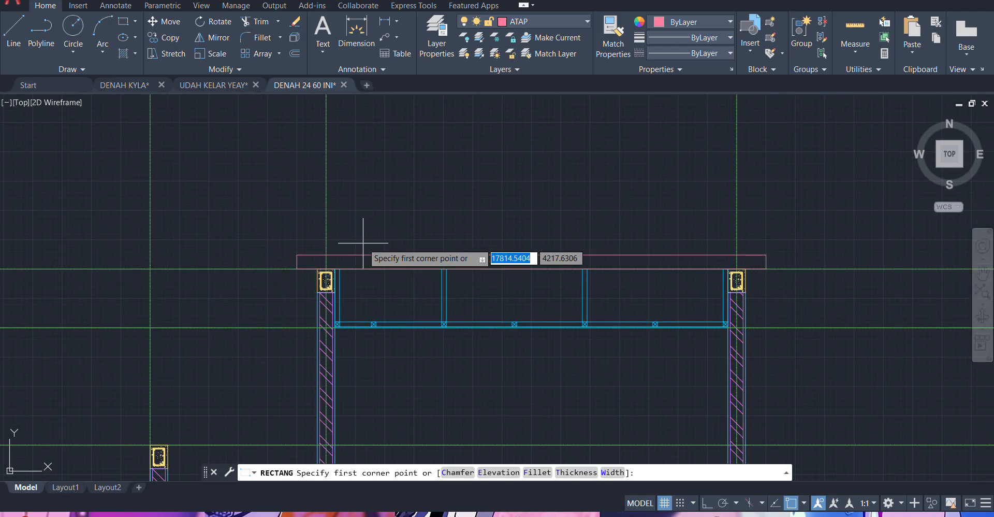
left_click(364, 241)
scroll(373, 226, "up", 3)
type("80")
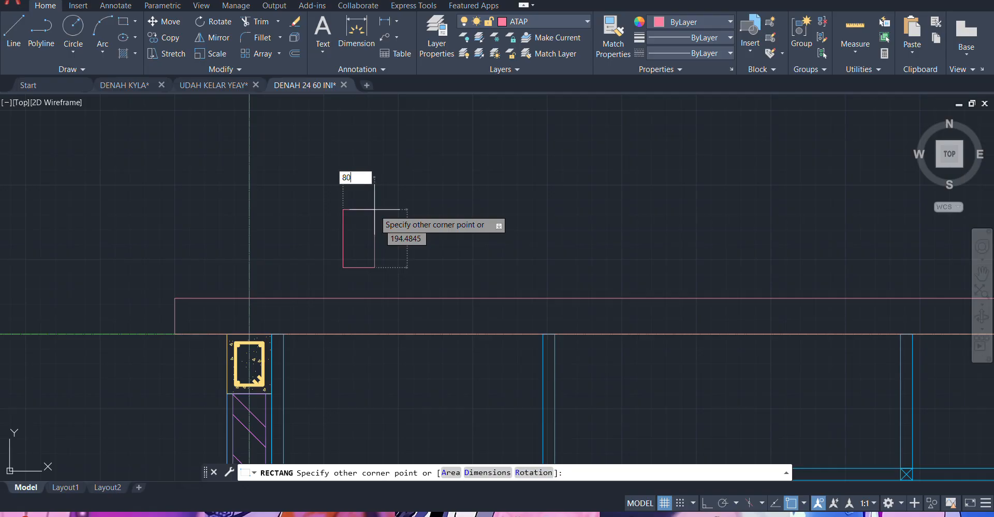
key("Tab")
type("120")
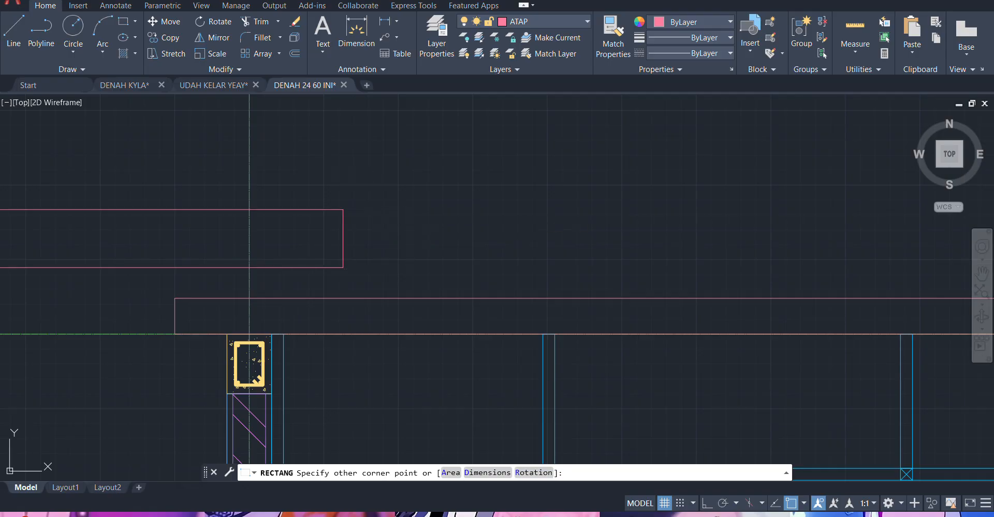
key("Return")
- Move the small rectangle by its lower-left corner onto the upper-left corner of the left ring beam
left_click(377, 211)
left_click(332, 277)
type("m")
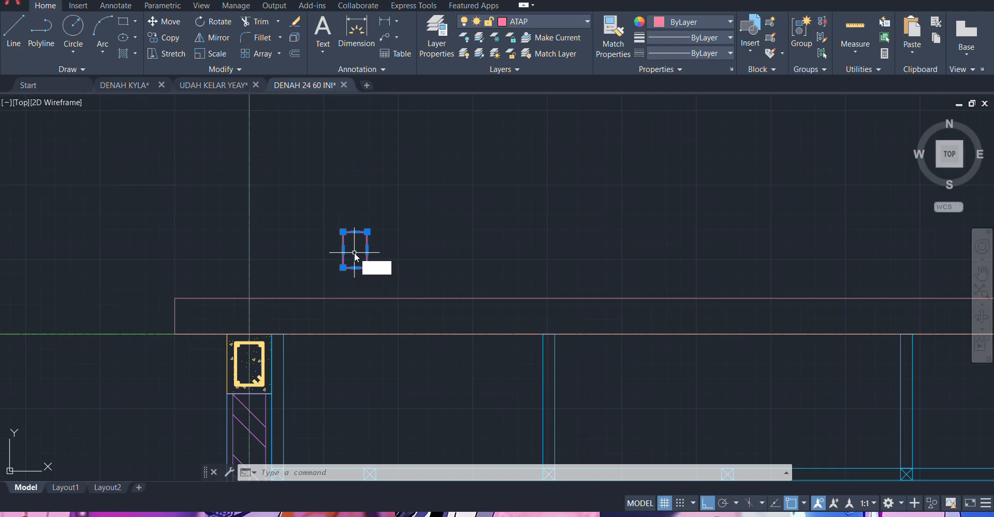
key("Return")
left_click(354, 250)
left_click(227, 334)
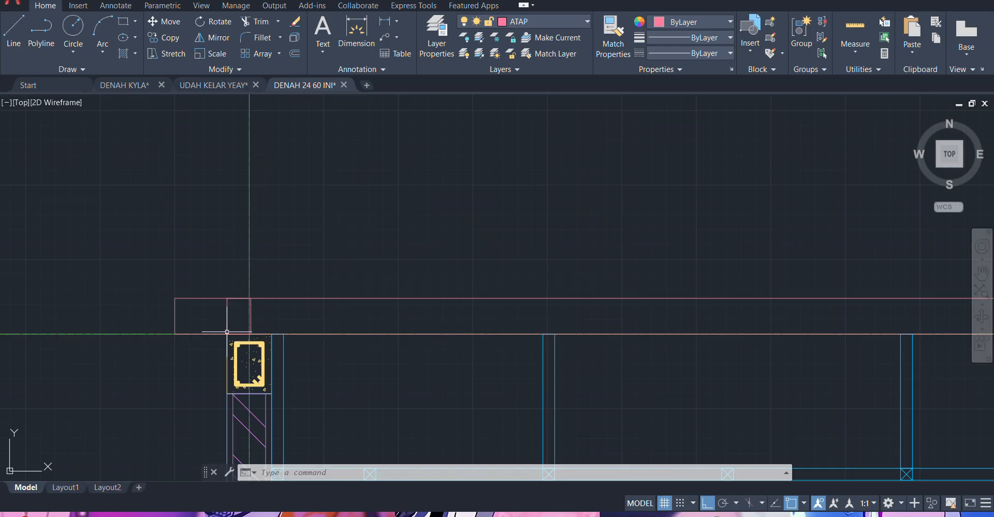
- Move the small rectangle straight up so its base rests on the top edge of the long rectangle
left_click(236, 314)
left_click(225, 315)
type("m")
key("Return")
left_click(227, 334)
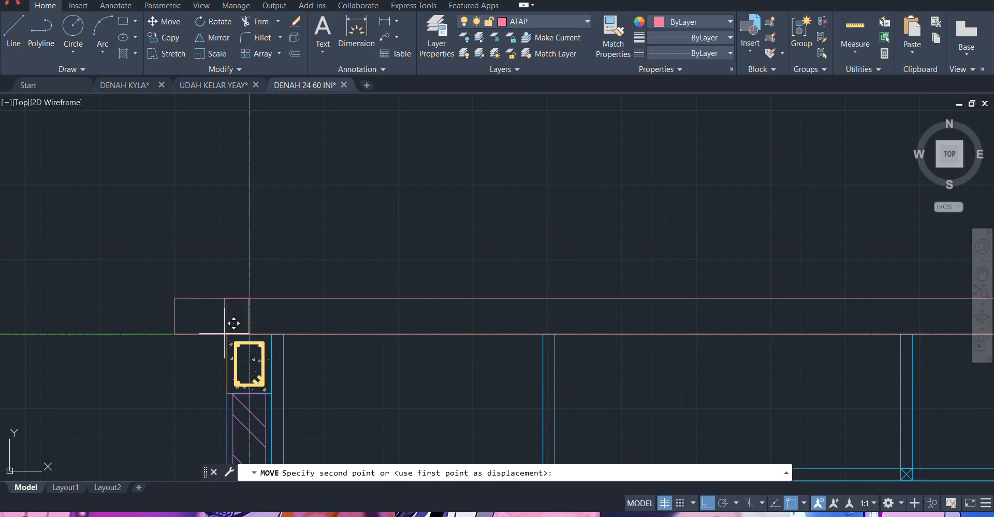
left_click(227, 298)
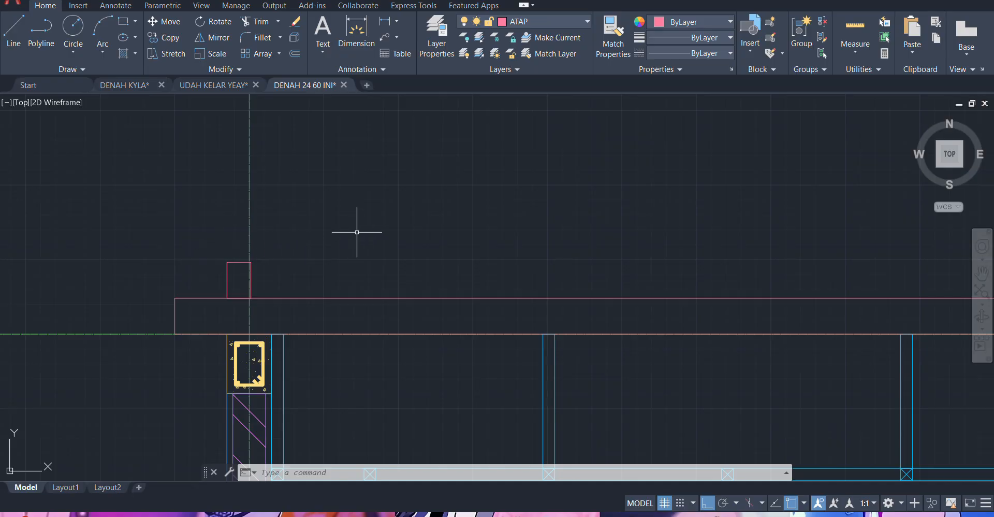
- Draw a 5000 by 70 rectangle above the long horizontal rectangle for the sloped rafter
type("rec")
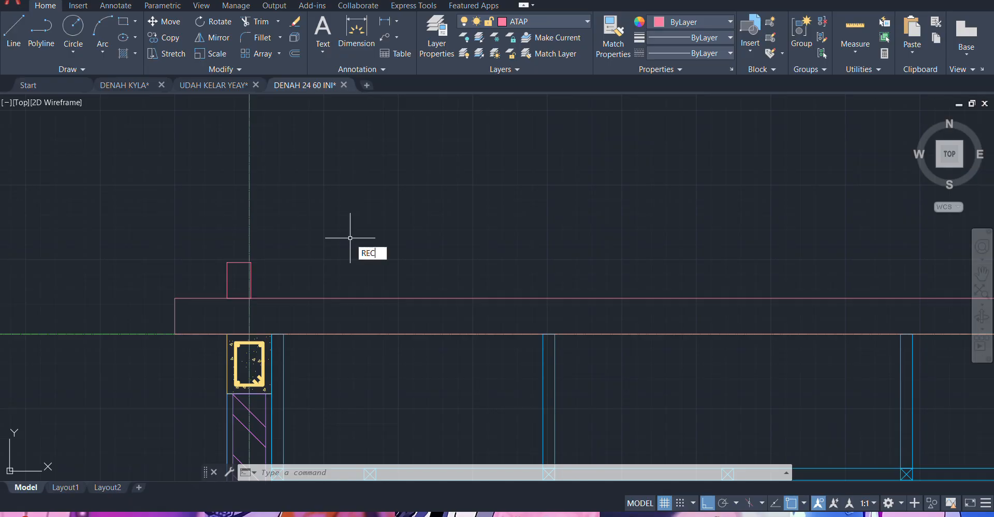
key("Return")
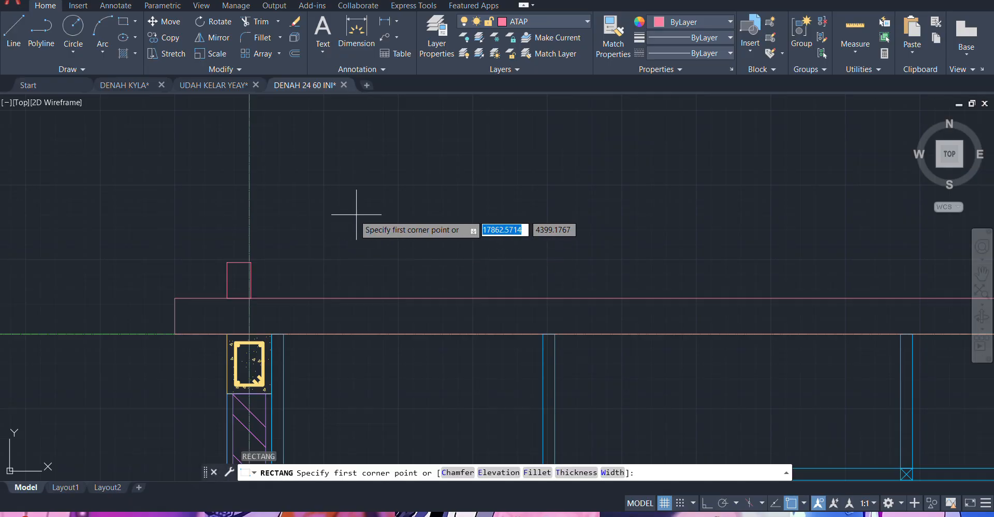
scroll(357, 212, "down", 3)
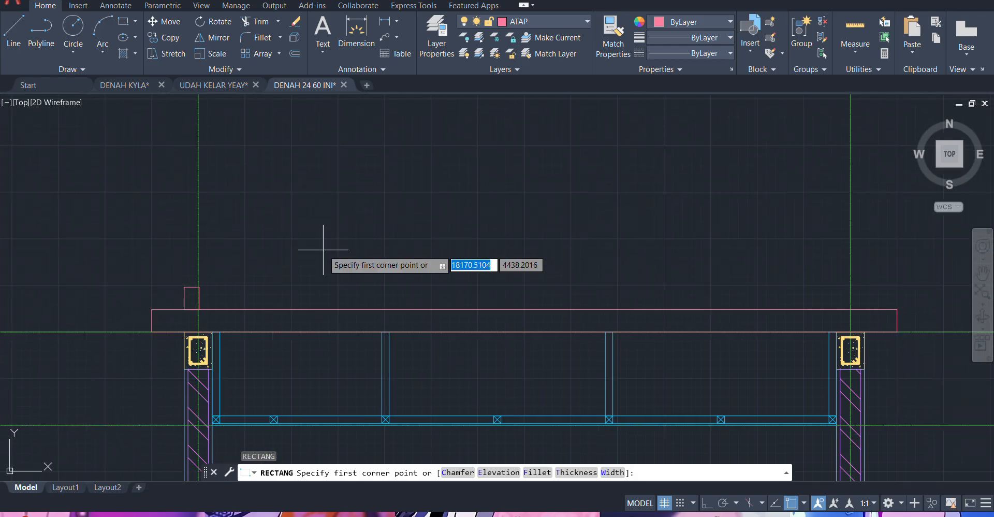
scroll(297, 246, "up", 1)
mouse_move(306, 245)
middle_mouse_down()
mouse_move(400, 253)
mouse_move(366, 262)
middle_mouse_up()
scroll(394, 254, "down", 2)
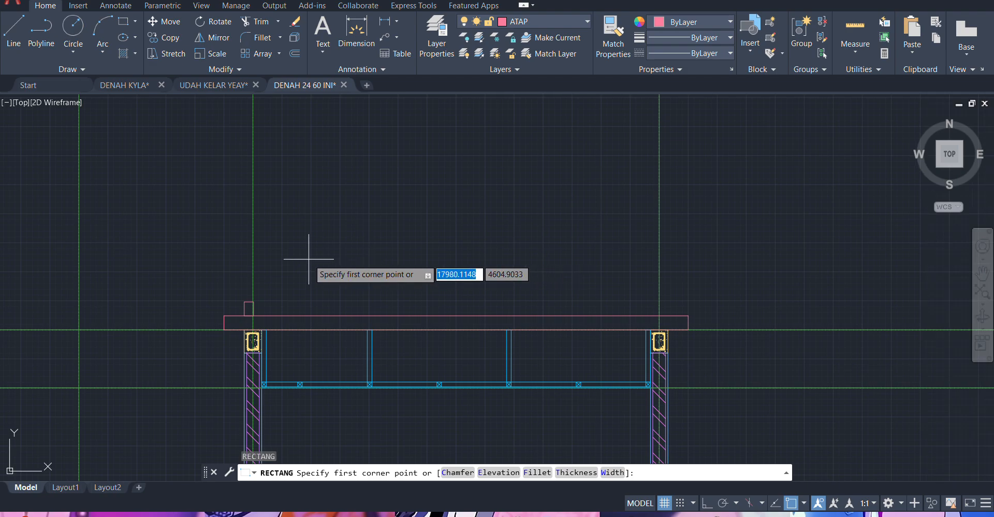
scroll(301, 264, "up", 2)
scroll(261, 300, "down", 4)
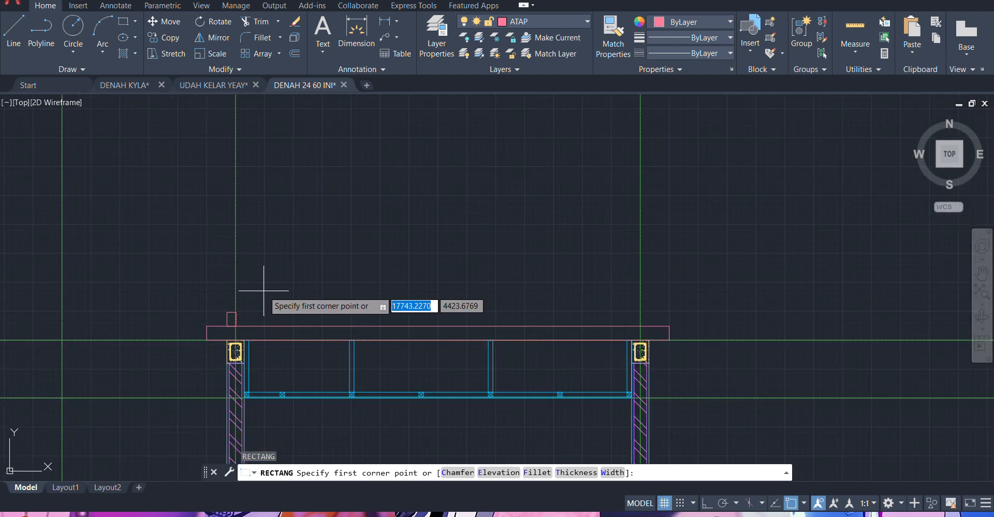
left_click(266, 286)
scroll(342, 268, "up", 2)
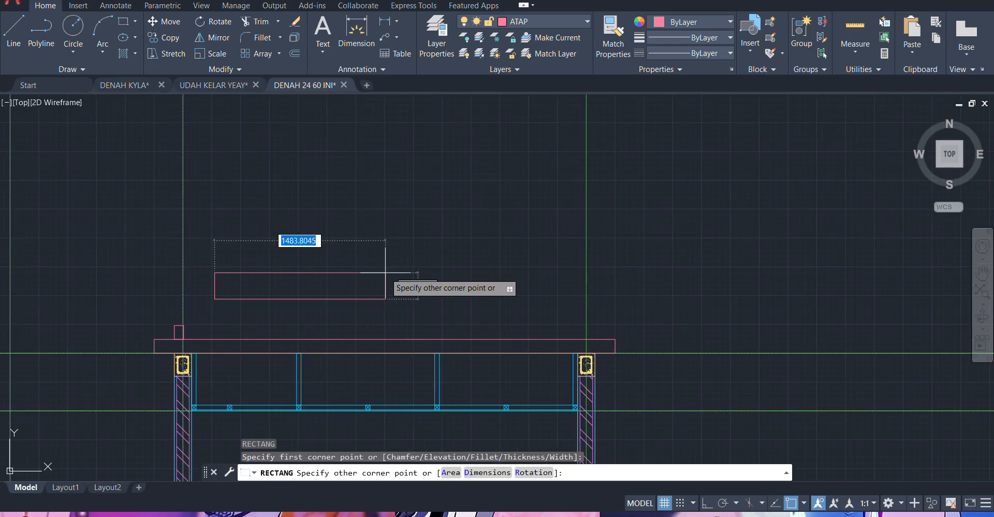
type("50")
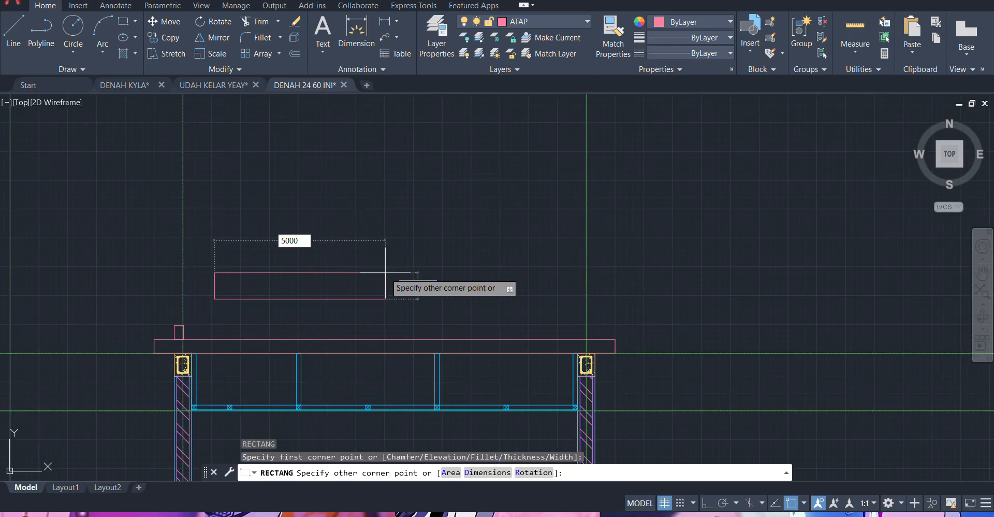
type("00")
key("Tab")
type("70")
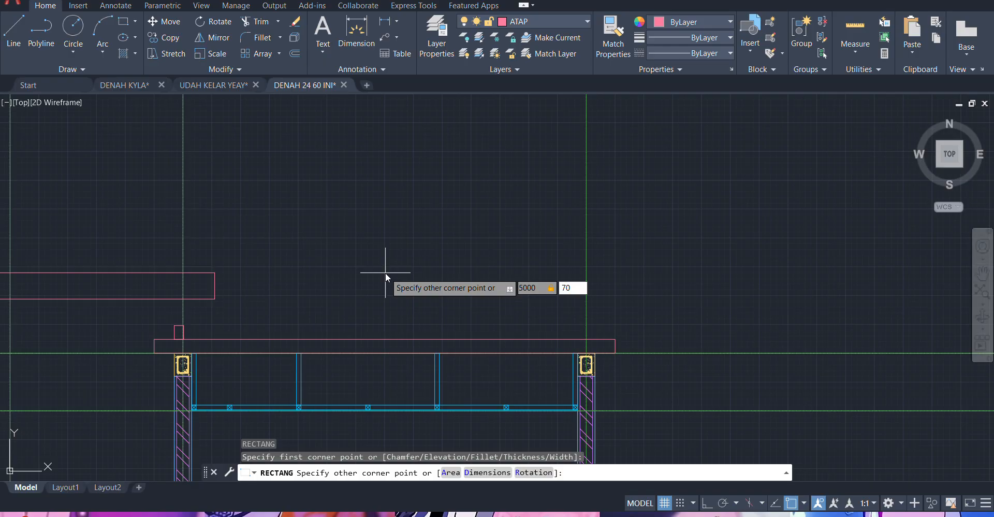
key("Return")
- Move the 5000 by 70 rectangle by its lower-left corner onto the small rectangle's upper-left corner
left_click(377, 284)
left_click(368, 309)
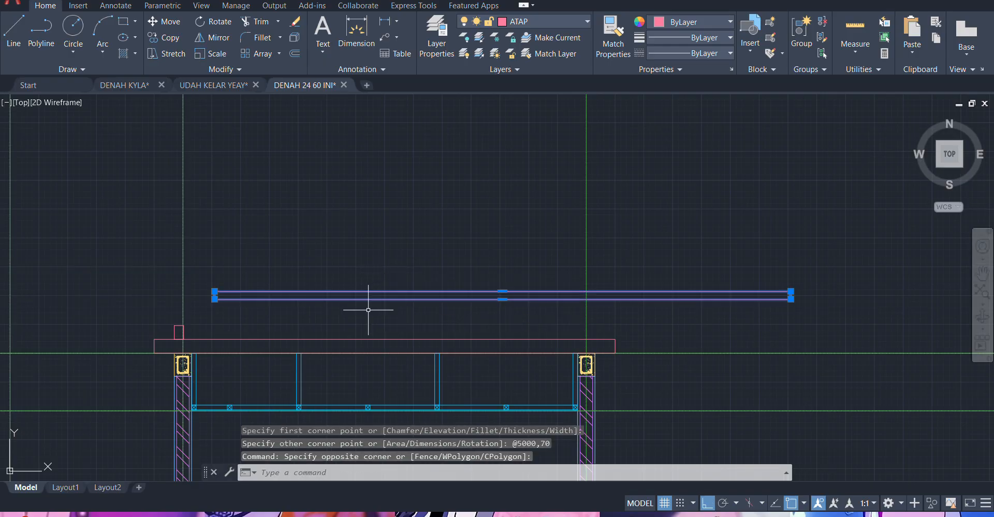
type("m")
key("Return")
scroll(349, 315, "up", 2)
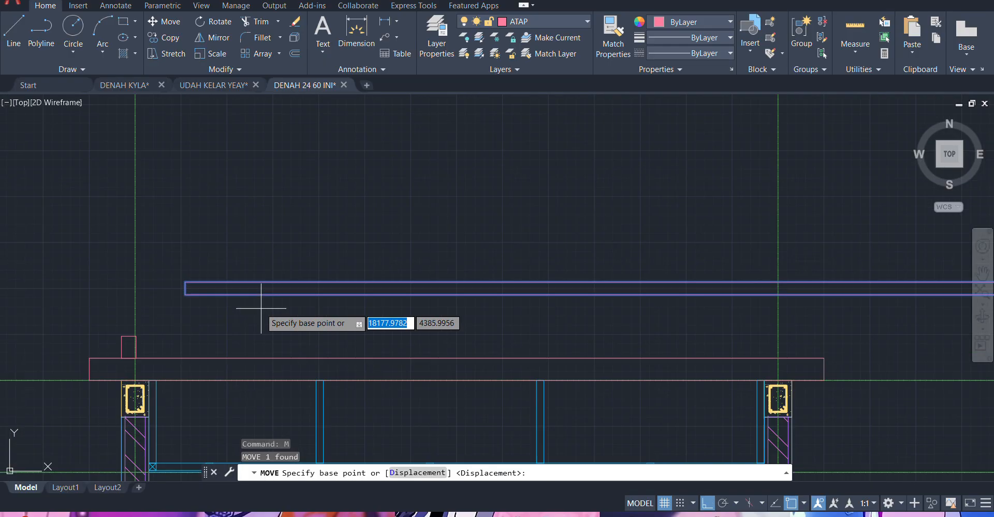
left_click(181, 290)
scroll(100, 318, "up", 3)
key("Escape")
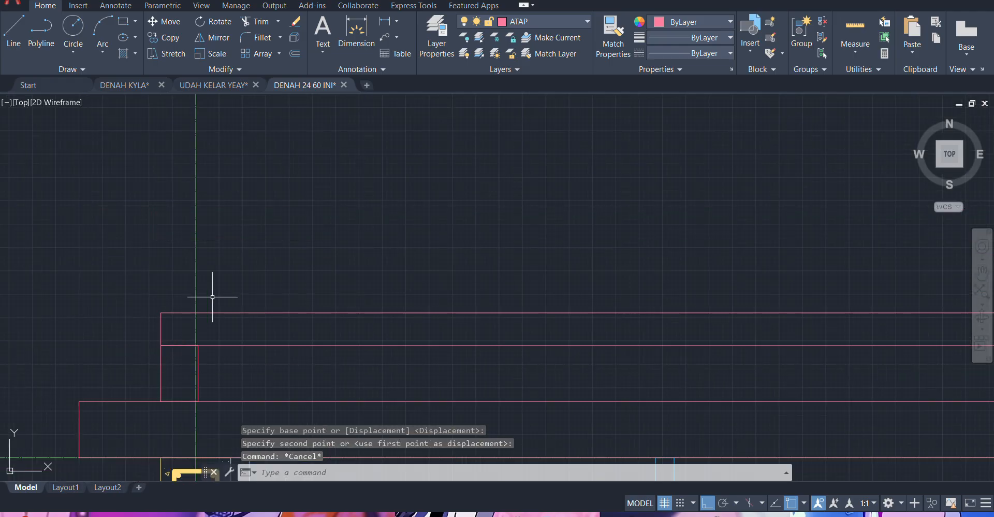
- Rotate the 5000 by 70 rectangle 30 degrees counterclockwise about its lower-left corner
left_click(342, 337)
left_click(317, 272)
type("RO")
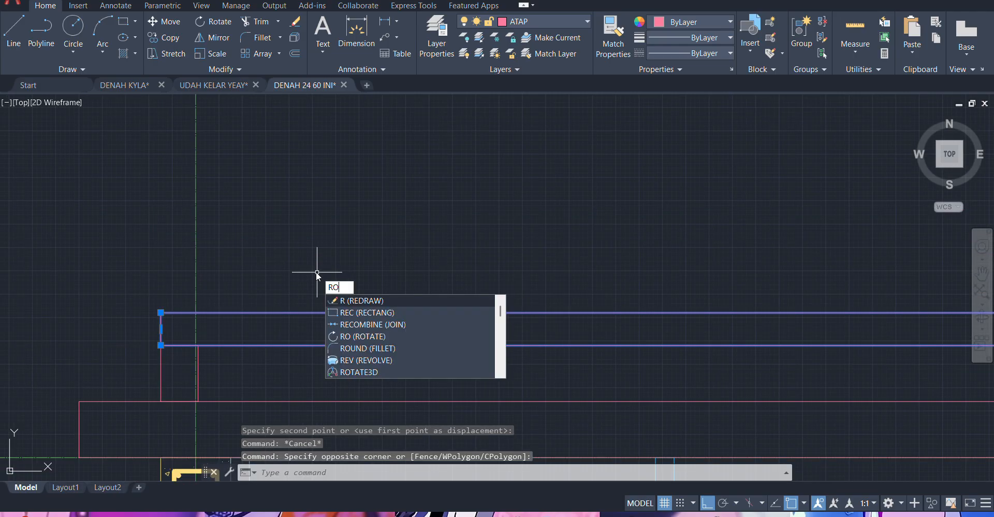
key("Return")
left_click(180, 373)
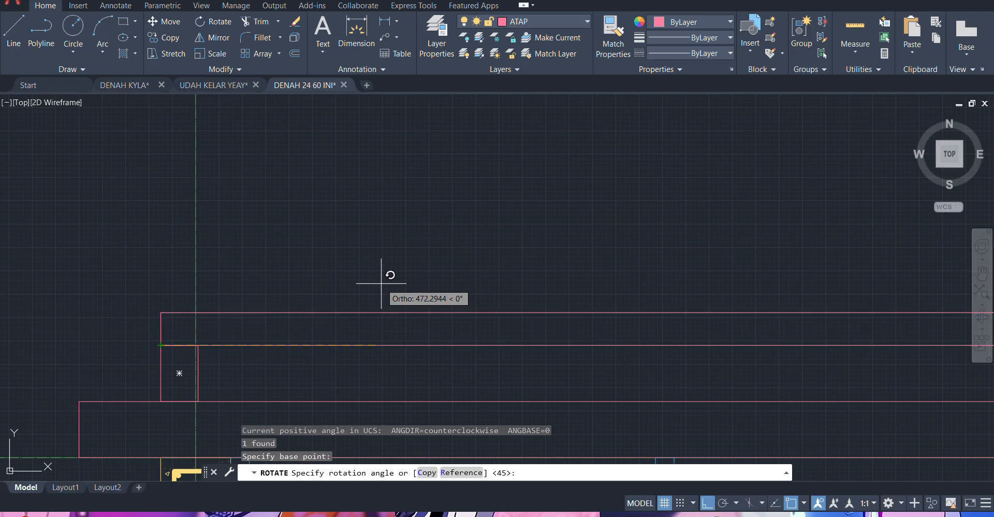
key("F8")
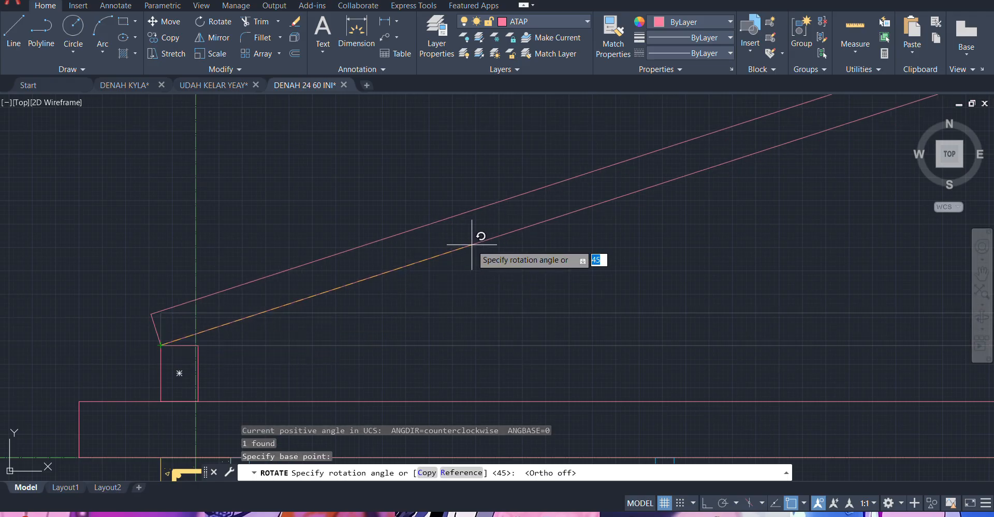
key("Return")
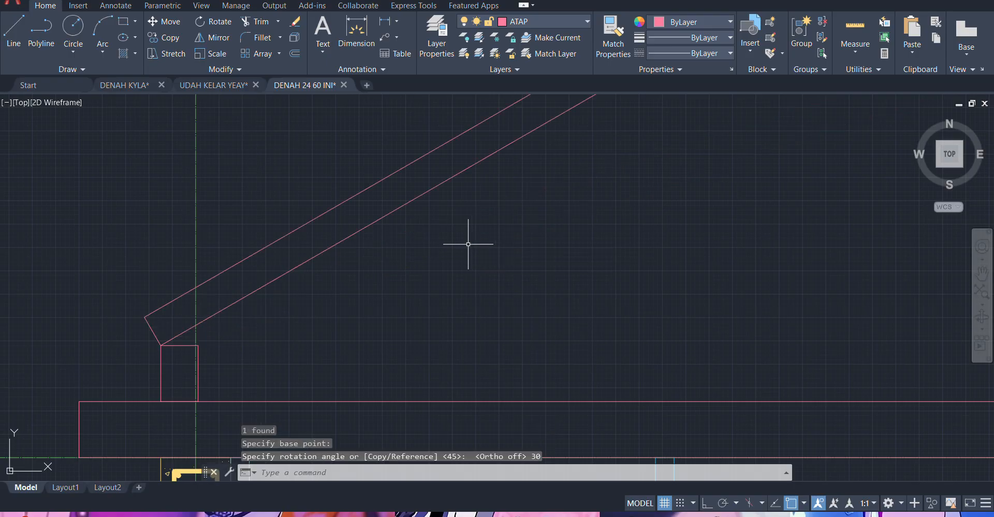
- Move the sloped rafter by its lower-left corner onto the upper-left corner of the long horizontal rectangle
scroll(397, 231, "down", 4)
middle_click_drag(315, 265, 407, 269)
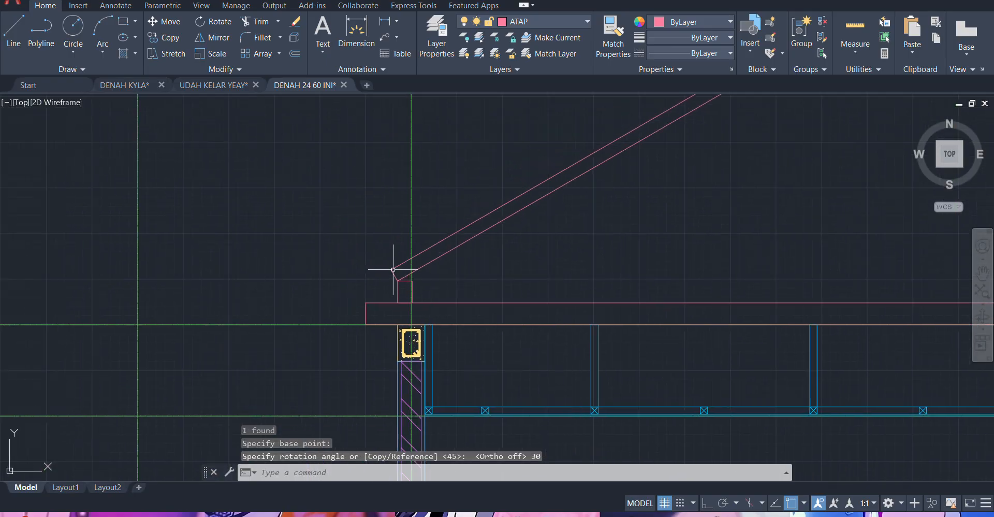
left_click(392, 270)
scroll(352, 279, "up", 4)
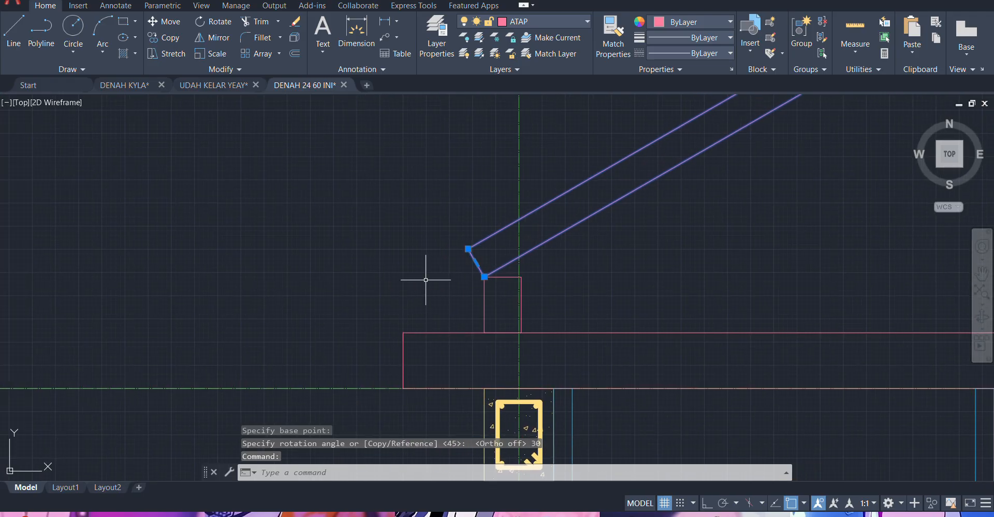
type("M")
key("Return")
left_click(484, 277)
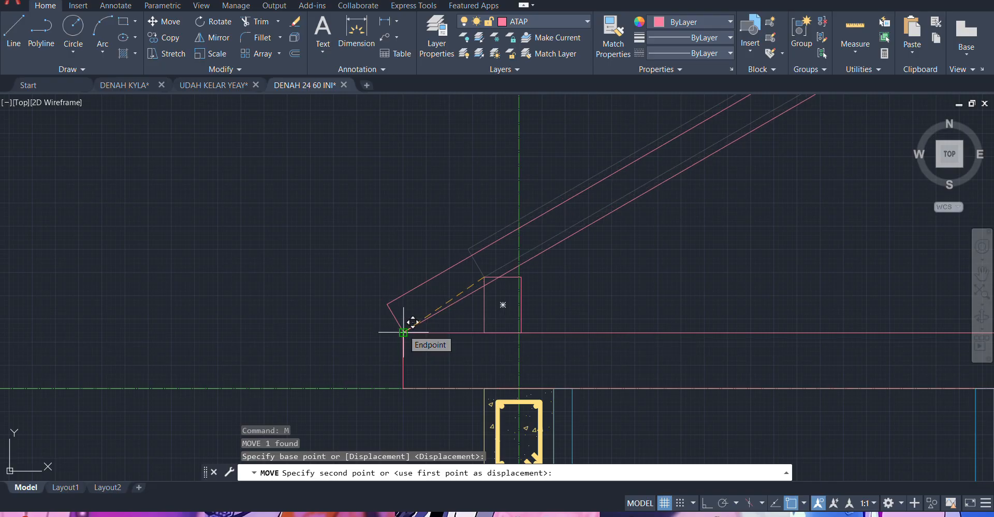
left_click(403, 332)
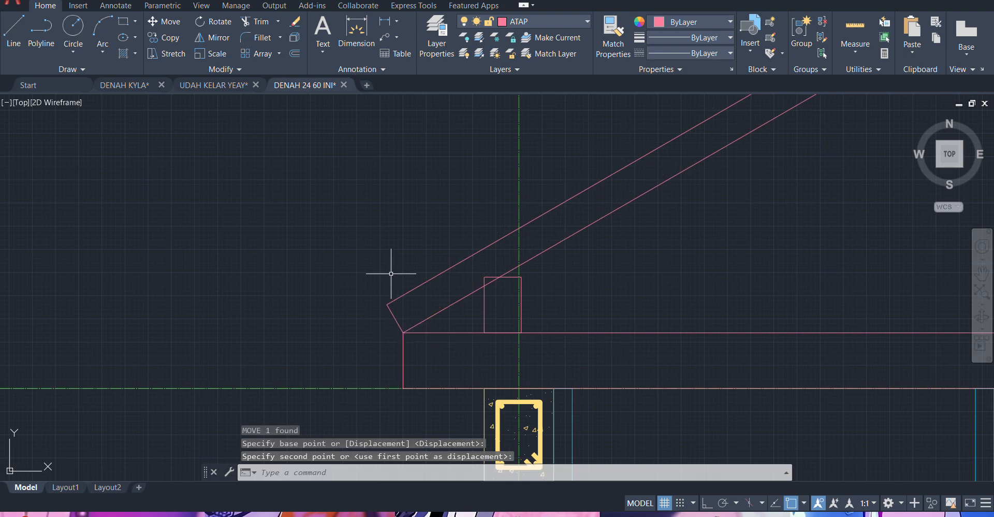
key("Escape")
- Examine the sloped rafter's full extent over both ring beams and the lower wall beside them
scroll(384, 258, "down", 4)
scroll(476, 326, "up", 3)
middle_click_drag(396, 315, 482, 333)
scroll(475, 327, "down", 2)
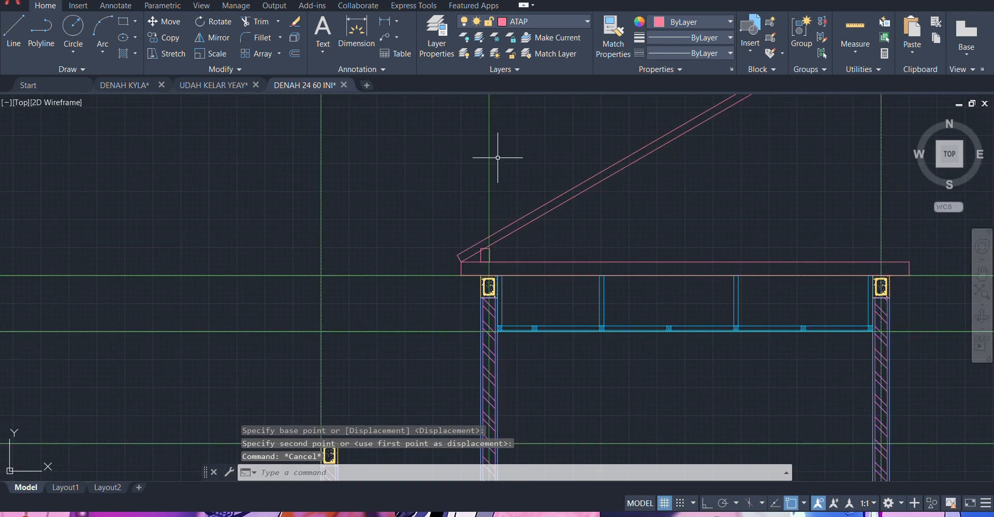
scroll(307, 201, "down", 4)
scroll(404, 283, "up", 2)
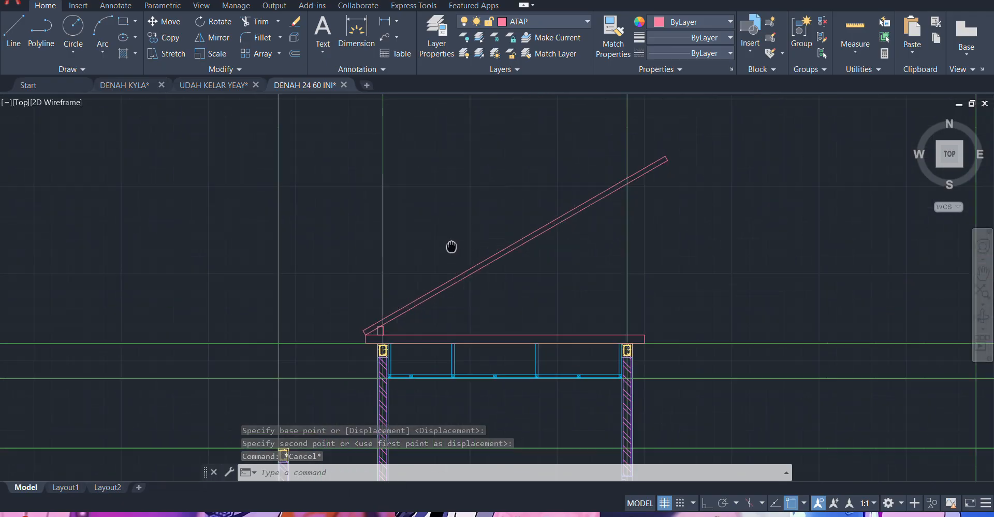
scroll(294, 395, "up", 2)
middle_click_drag(294, 395, 335, 280)
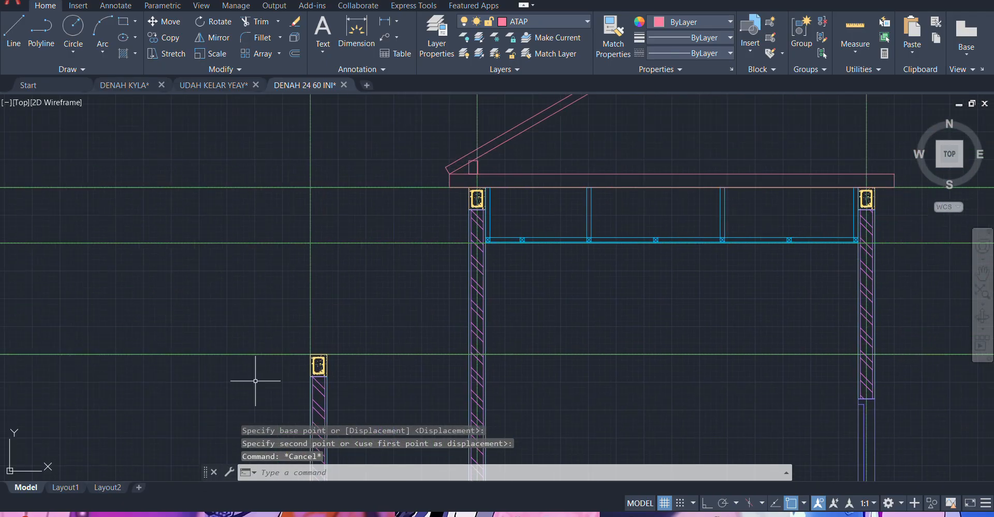
scroll(533, 305, "up", 2)
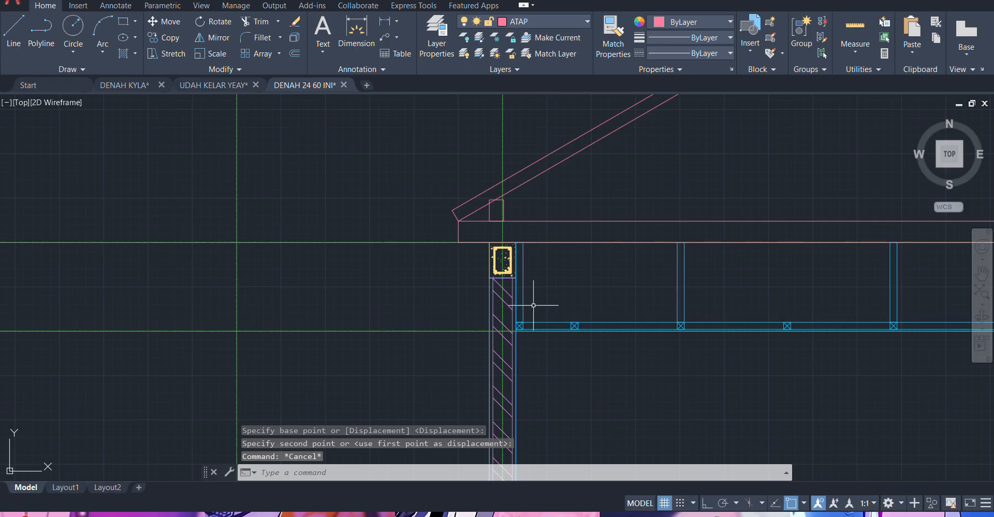
type("PL")
key("Return")
scroll(465, 280, "up", 2)
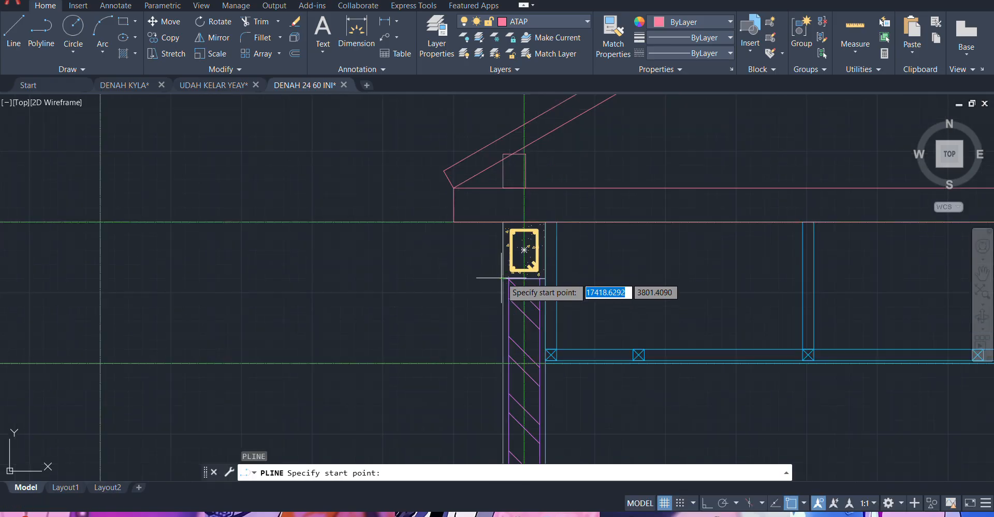
key("Escape")
- Place a horizontal 600 dimension running outward from the lower-left corner of the left ring beam
left_click(356, 32)
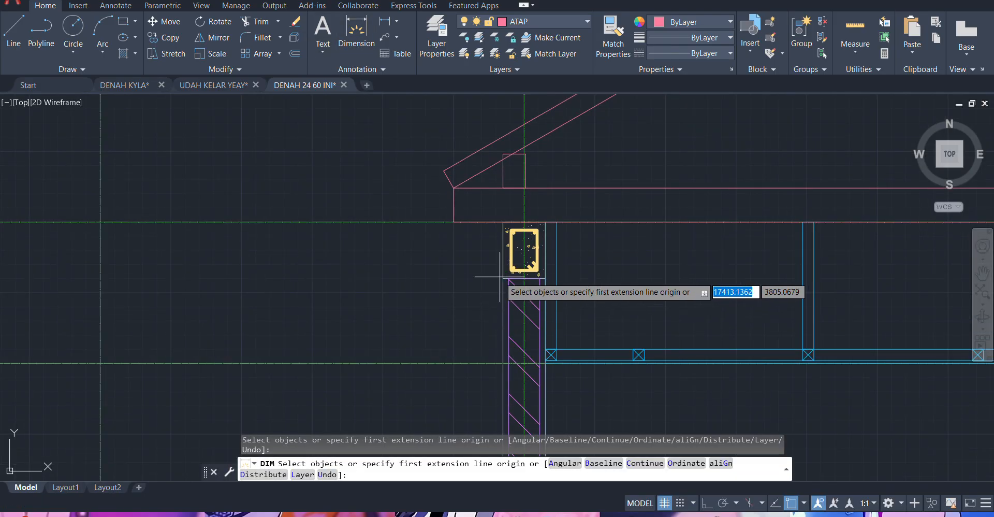
left_click(540, 275)
key("F8")
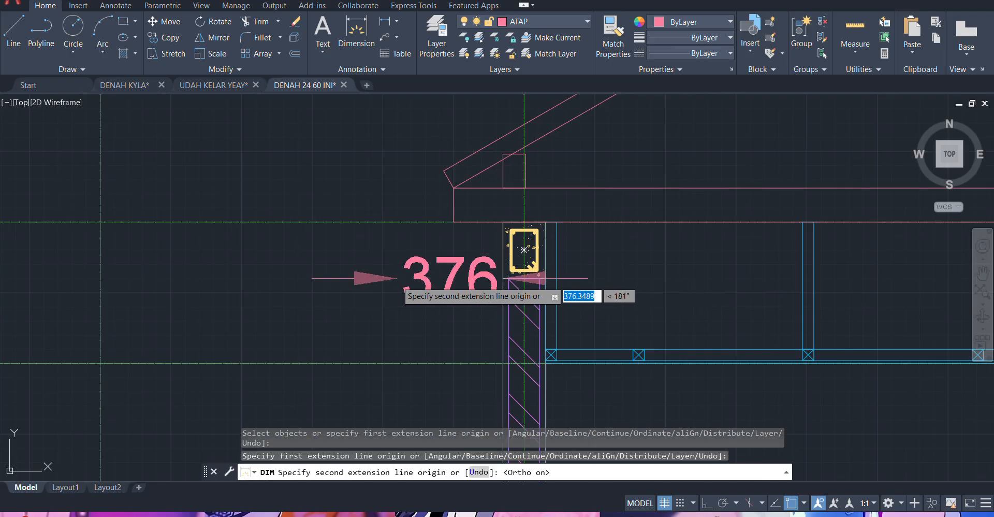
type("600")
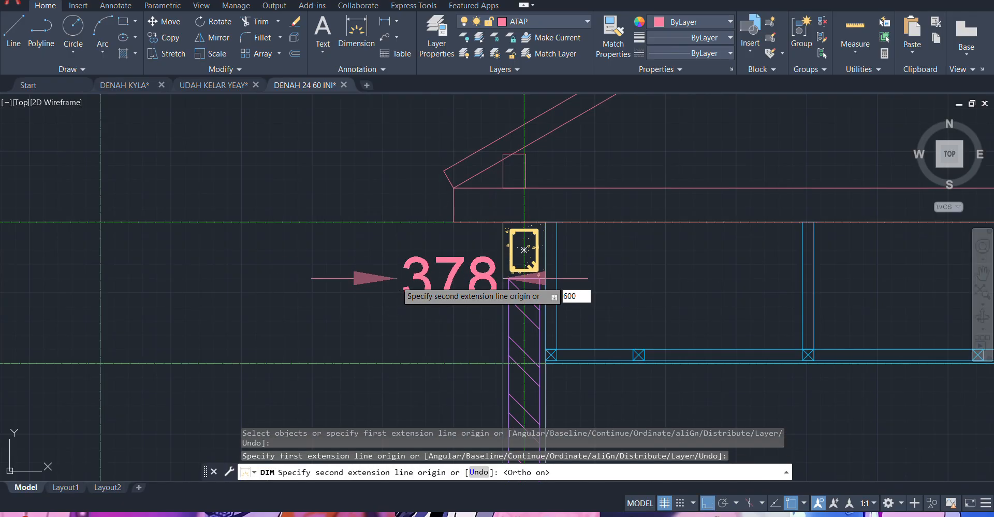
key("Return")
left_click(374, 346)
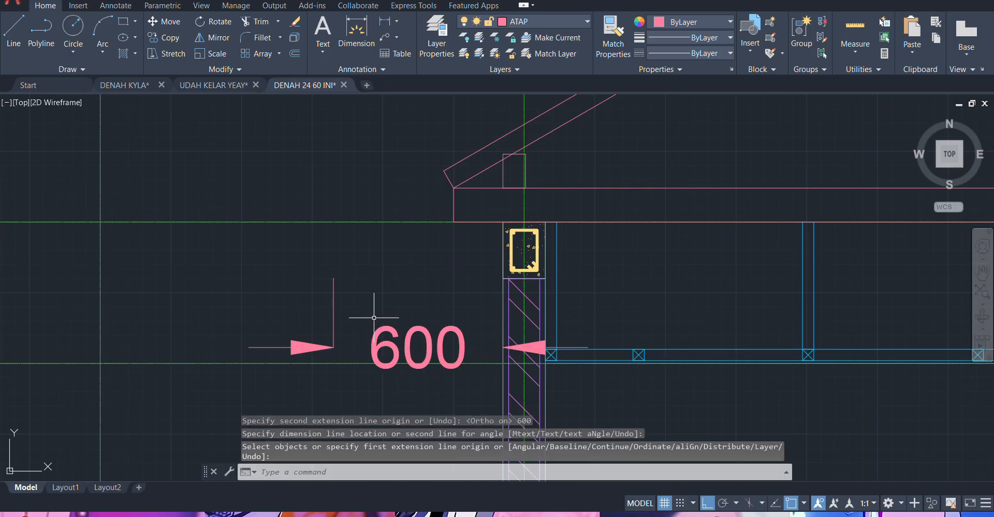
- Draw a vertical guide line upward from the outer origin of the 600 dimension, past the rafter's eave end
type("l")
key("Return")
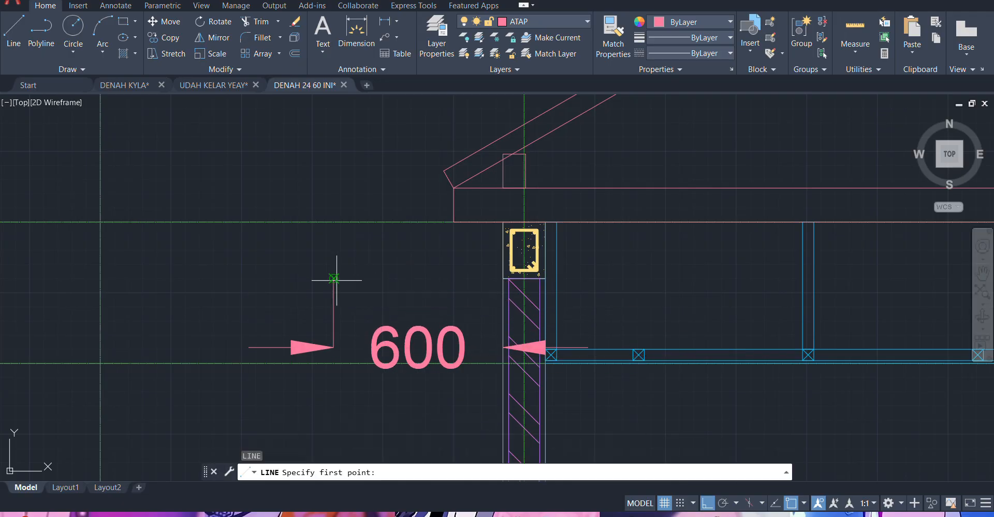
left_click(333, 278)
left_click(333, 134)
key("Escape")
- Move the sloped rafter by its upper-left corner to where the vertical guide line crosses the ring beam's top level line
middle_click_drag(467, 154, 518, 213)
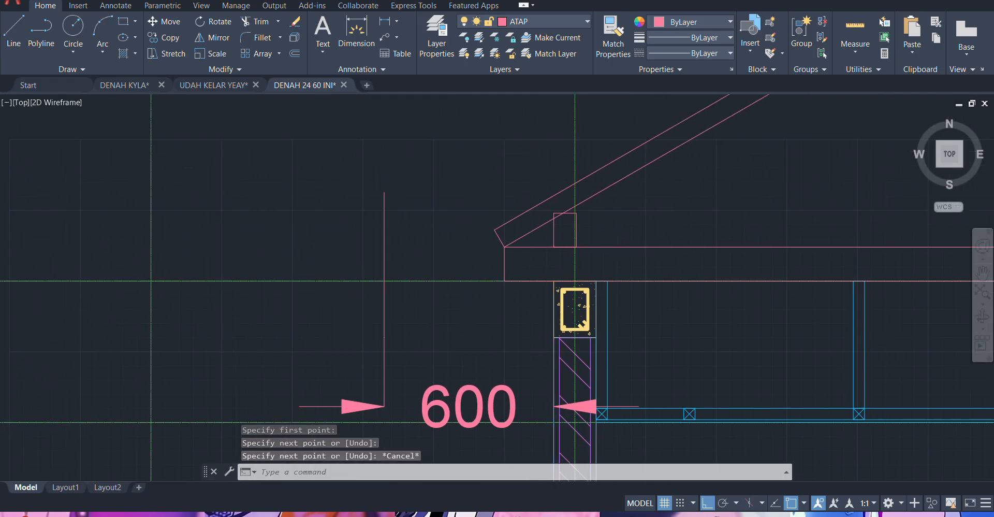
scroll(491, 265, "up", 2)
middle_click_drag(492, 264, 541, 290)
scroll(538, 260, "down", 3)
scroll(546, 283, "up", 1)
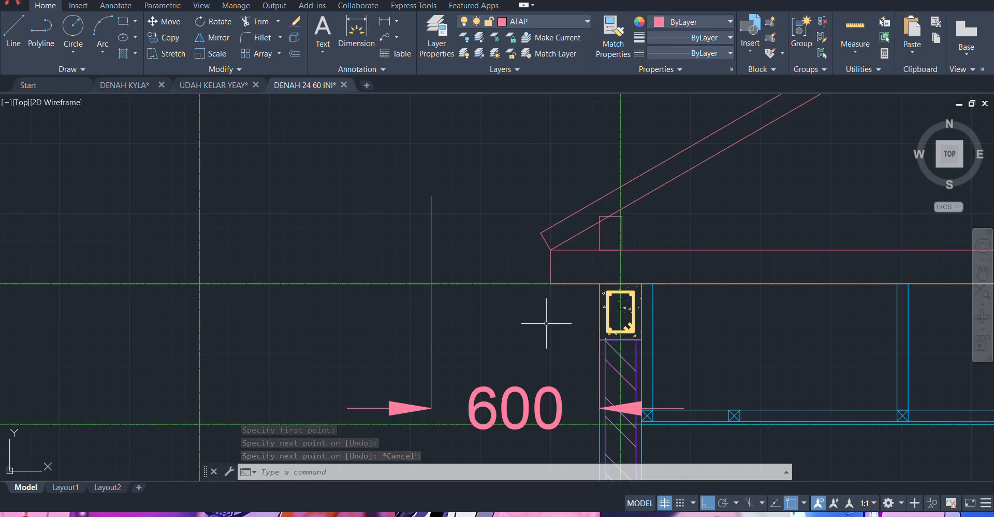
left_click(552, 222)
left_click(530, 245)
middle_click_drag(521, 234, 373, 234)
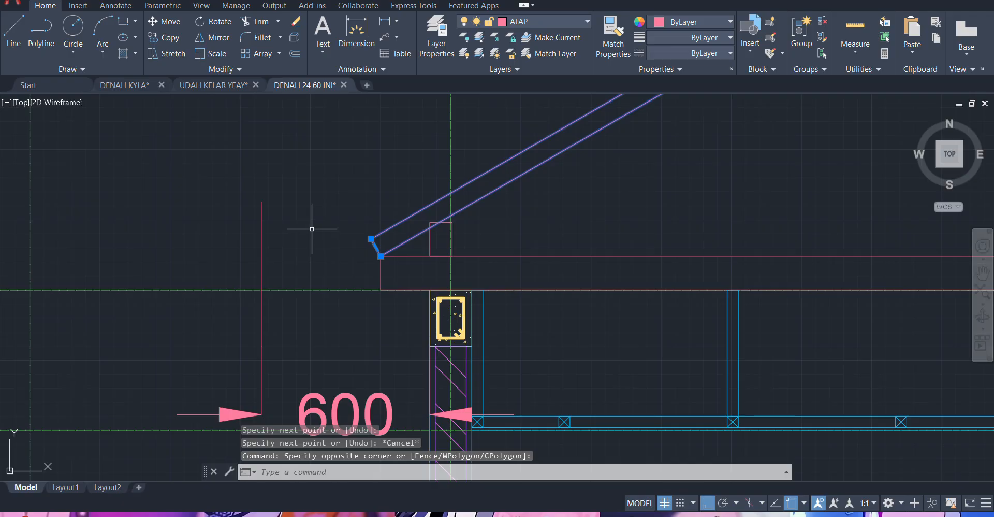
type("m")
key("Return")
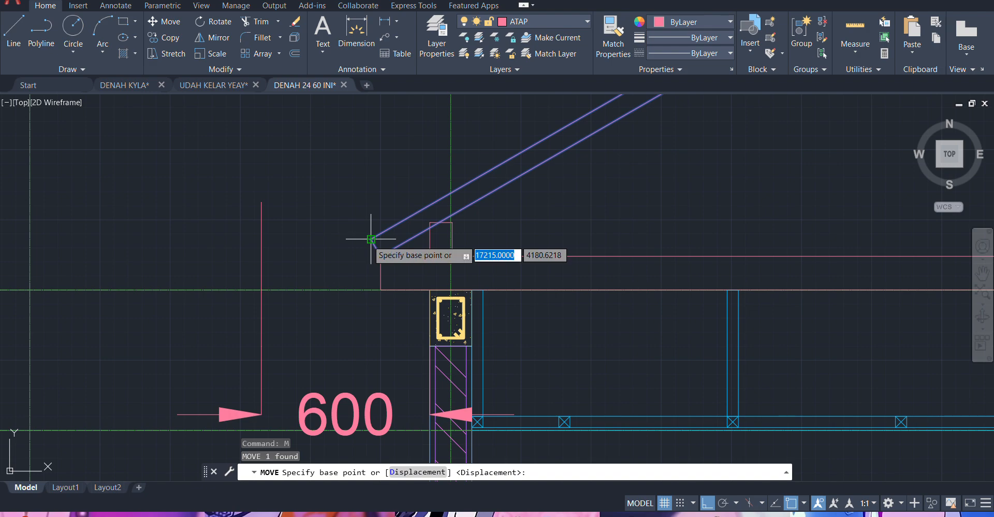
left_click(371, 239)
left_click(262, 289)
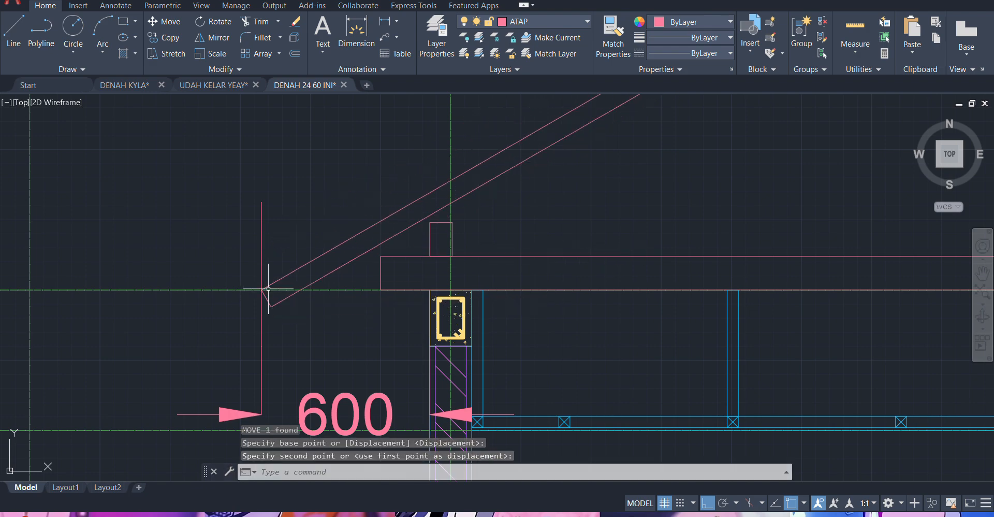
- Move the sloped rafter down vertically so its lower edge meets the horizontal tie beam's upper-left corner
left_click_drag(400, 246, 376, 229)
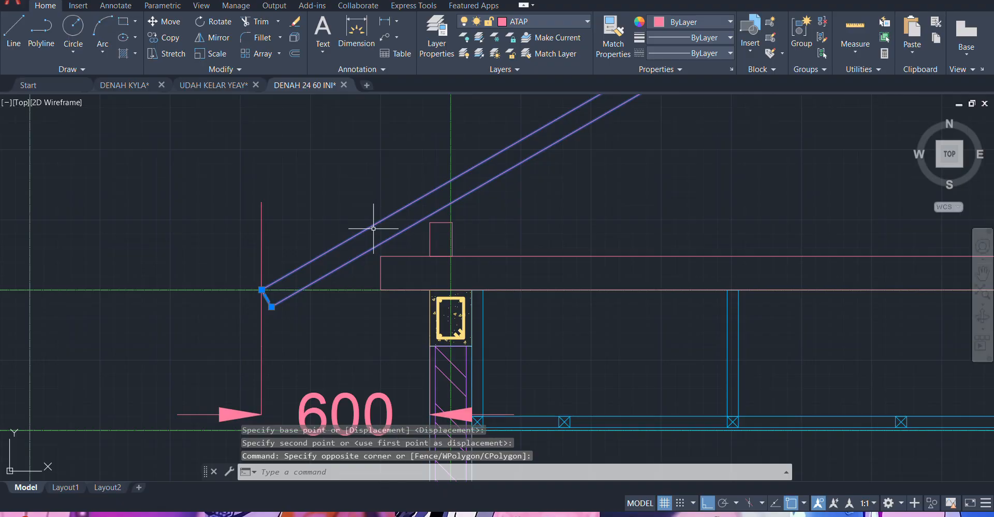
type("m")
key("Return")
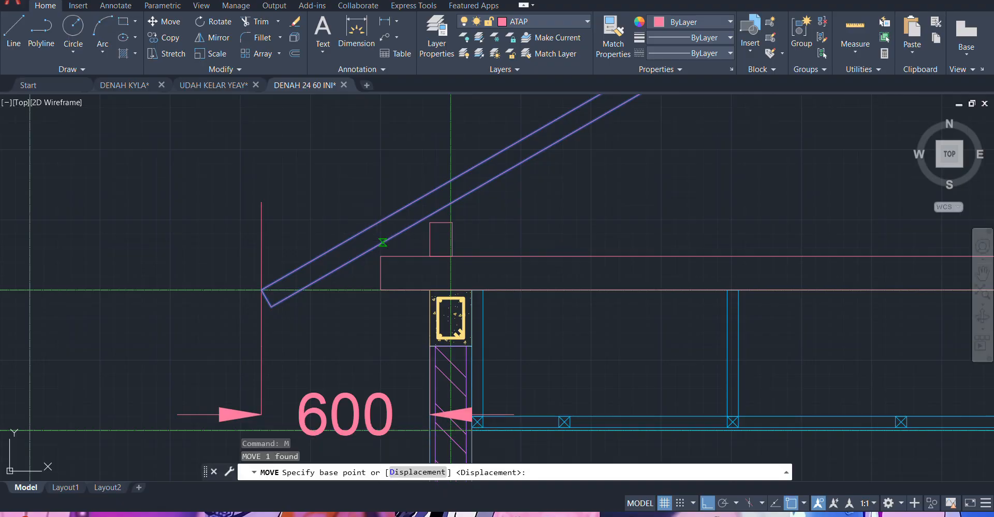
left_click(383, 246)
left_click(381, 256)
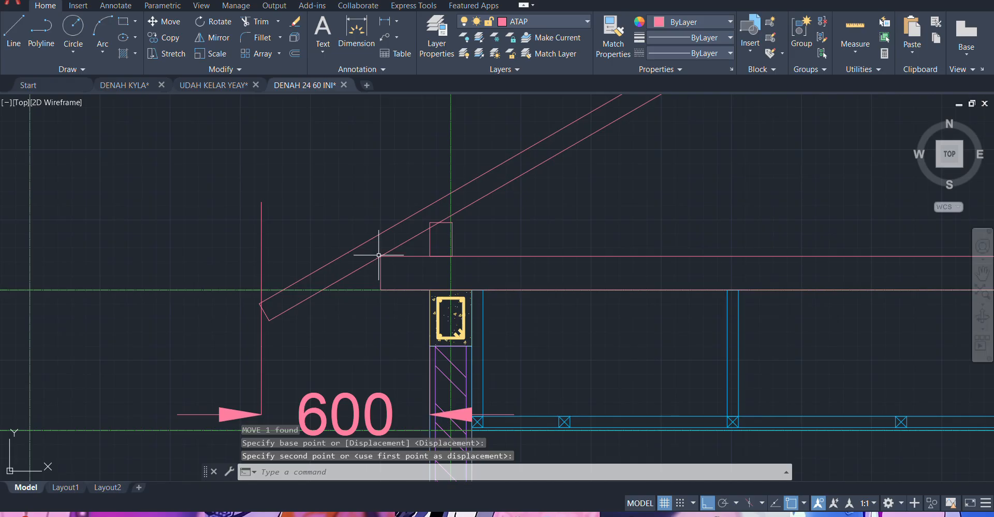
- Move the rafter horizontally by its upper-left corner back onto the vertical guide line at the eave
scroll(254, 318, "up", 4)
left_click_drag(334, 331, 300, 292)
type("m")
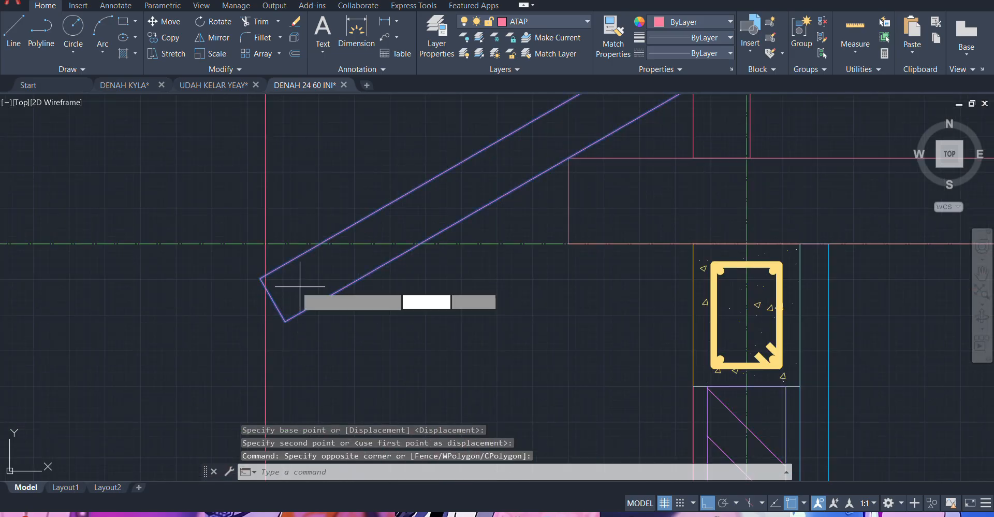
key("Return")
scroll(261, 282, "up", 2)
left_click(269, 271)
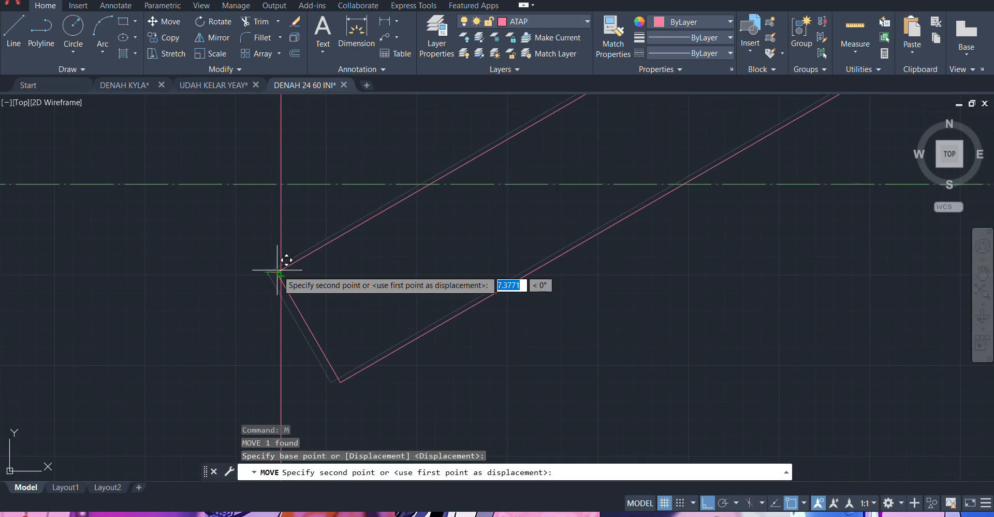
left_click(273, 269)
- Move the rafter vertically from a point on its lower edge up to the tie beam's upper-left corner
scroll(406, 222, "down", 3)
scroll(440, 195, "up", 4)
scroll(459, 202, "up", 2)
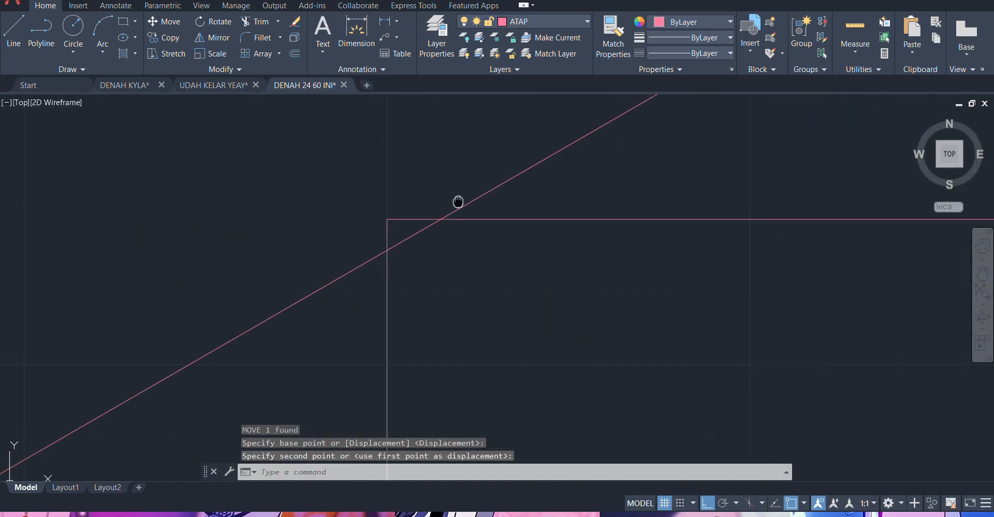
left_click(533, 255)
left_click(506, 203)
type("m")
key("Return")
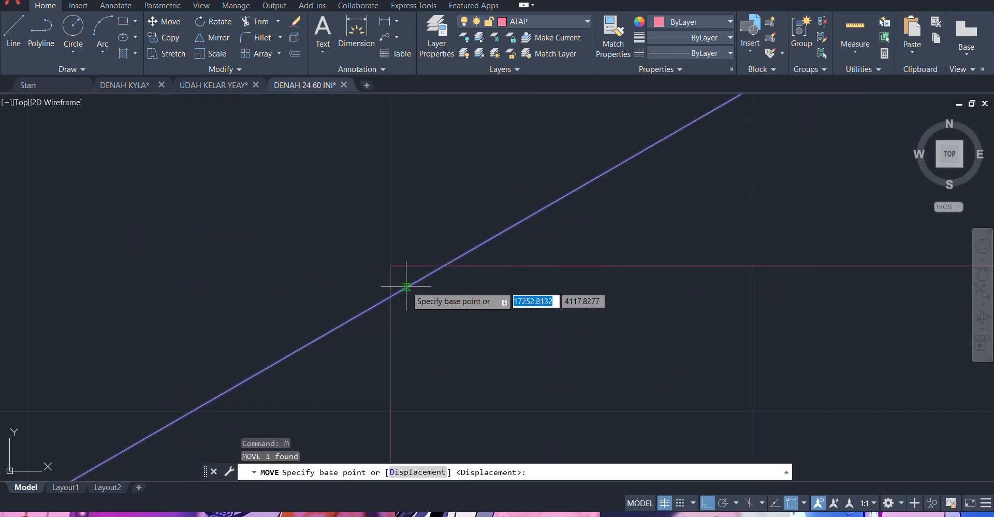
left_click(394, 293)
left_click(392, 266)
scroll(533, 216, "down", 3)
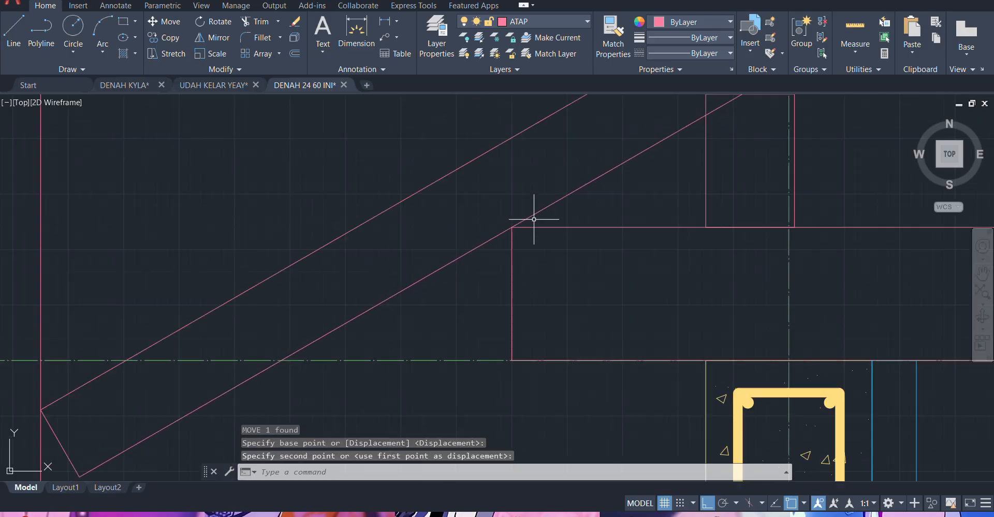
- Examine where the rafter's eave end touches the guide line and where its lower edge meets the tie beam's corner
scroll(262, 299, "up", 2)
scroll(218, 293, "up", 2)
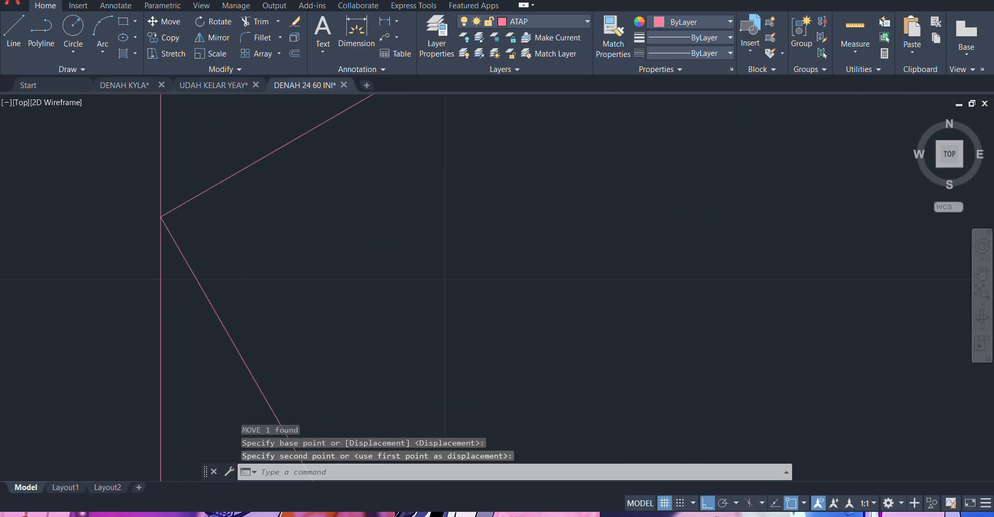
scroll(195, 244, "down", 3)
scroll(193, 259, "up", 3)
scroll(187, 265, "down", 5)
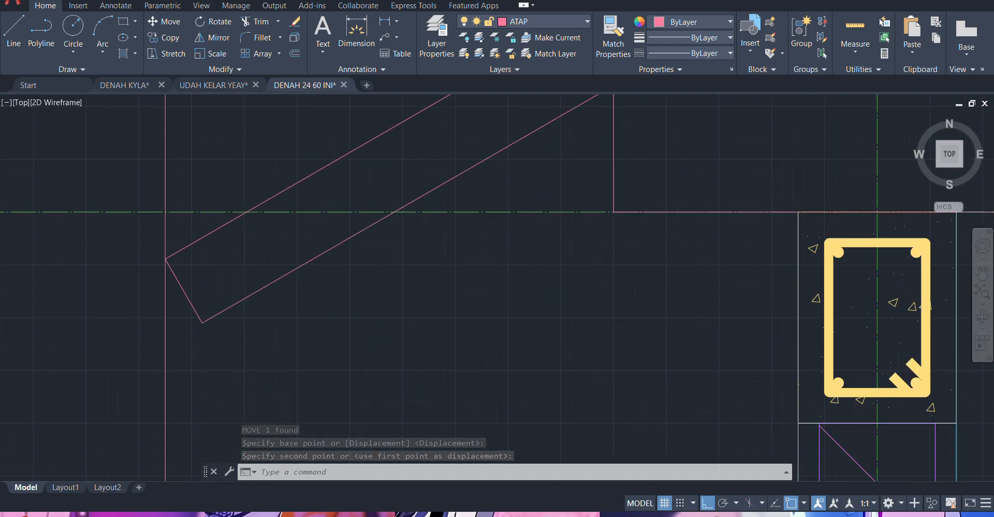
scroll(313, 251, "up", 4)
scroll(203, 239, "up", 2)
middle_click_drag(220, 242, 279, 234)
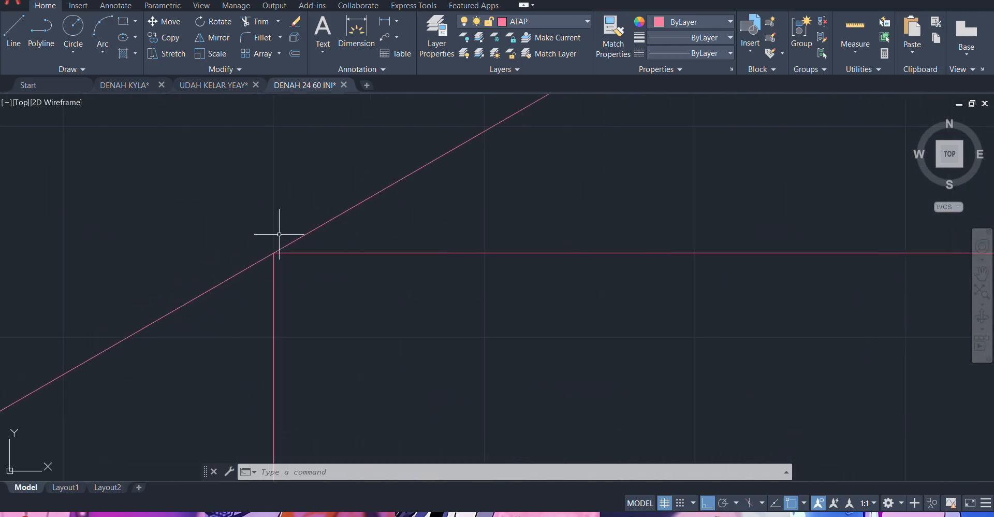
scroll(305, 244, "down", 2)
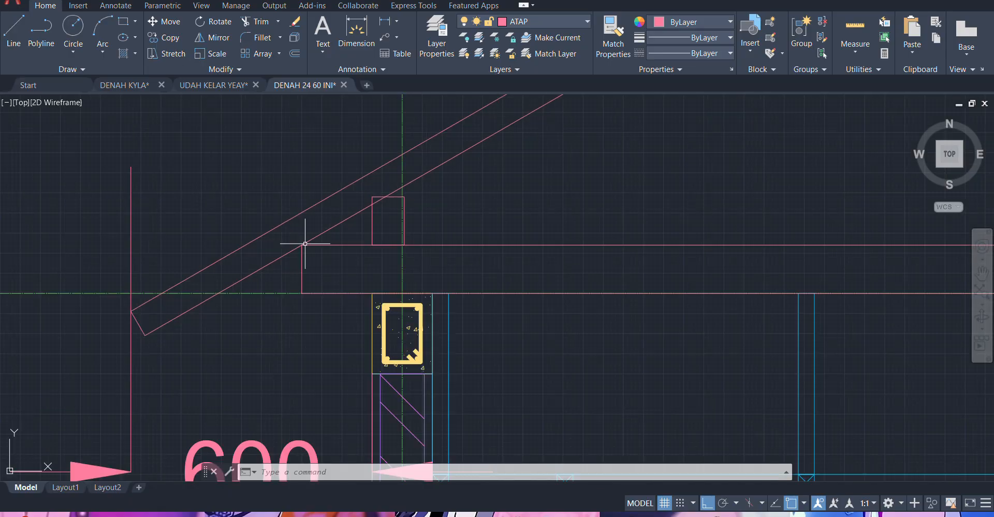
scroll(280, 249, "down", 5)
scroll(272, 252, "up", 4)
scroll(145, 278, "down", 5)
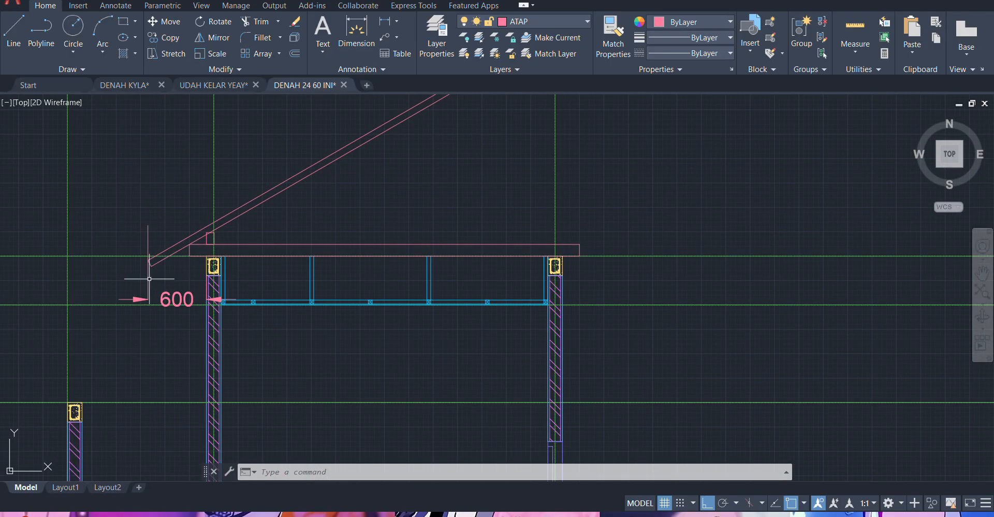
- Delete the 600 dimension and the vertical guide line at the rafter's eave end
scroll(145, 278, "up", 4)
middle_click_drag(153, 281, 161, 284)
left_click(161, 285)
scroll(146, 285, "down", 3)
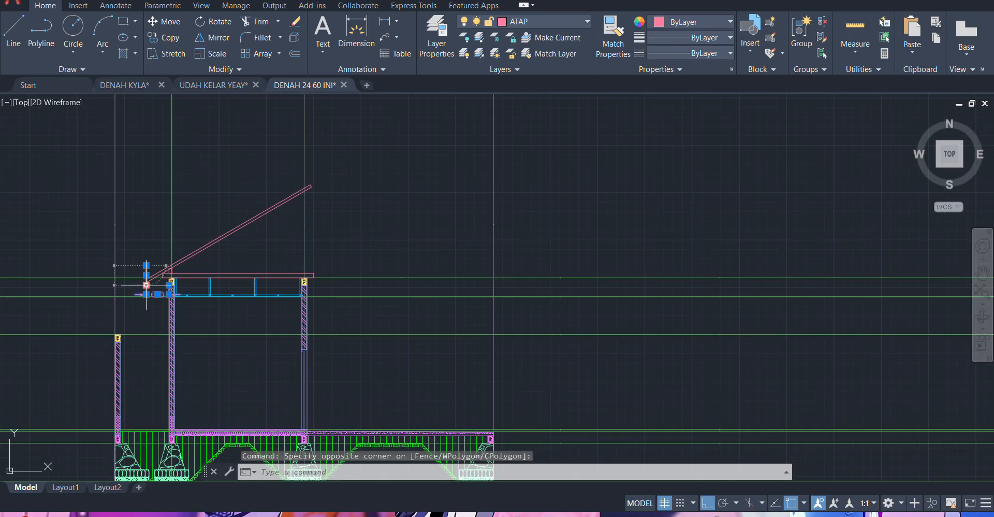
key("Delete")
scroll(197, 259, "up", 4)
mouse_move(214, 248)
middle_mouse_down()
mouse_move(326, 262)
mouse_move(326, 272)
middle_mouse_up()
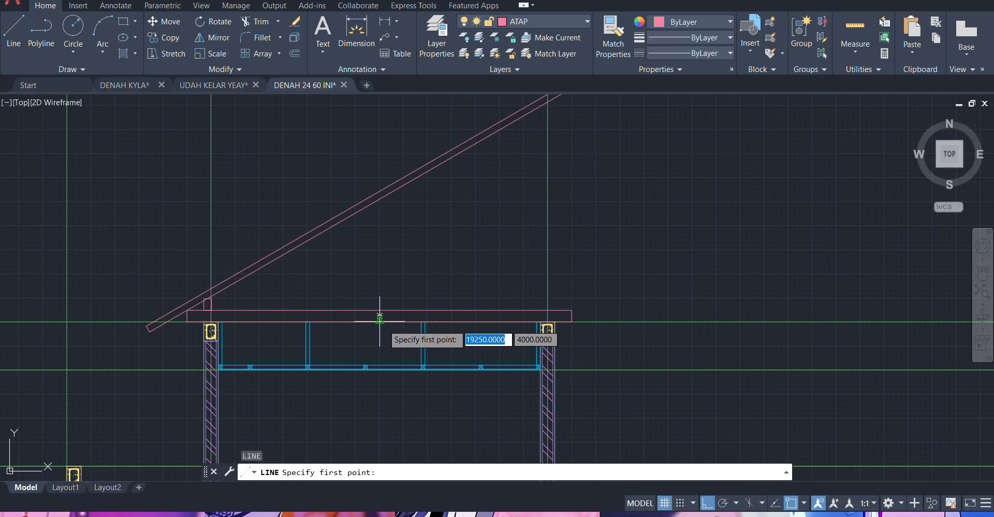
left_click(380, 320)
middle_click_drag(396, 152, 378, 290)
scroll(369, 253, "down", 2)
left_click(364, 226)
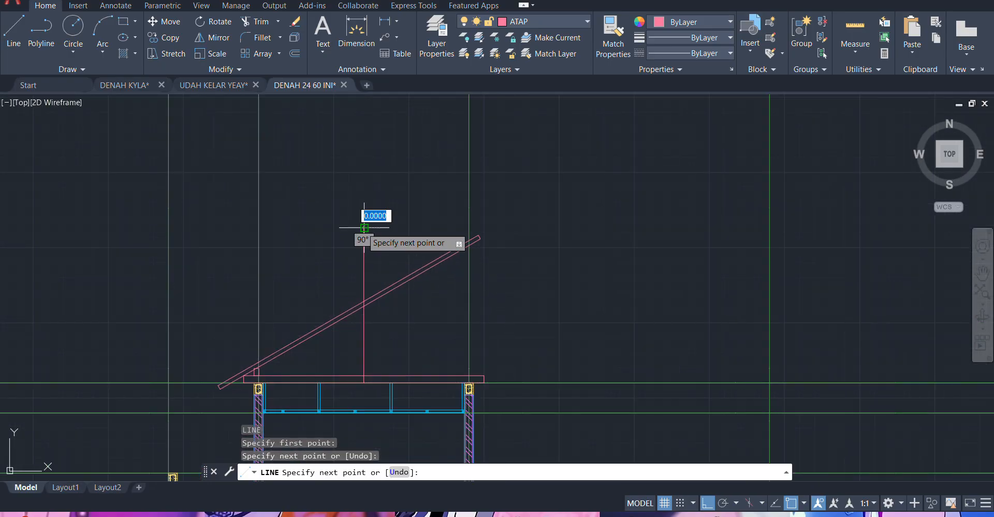
key("ctrl+z")
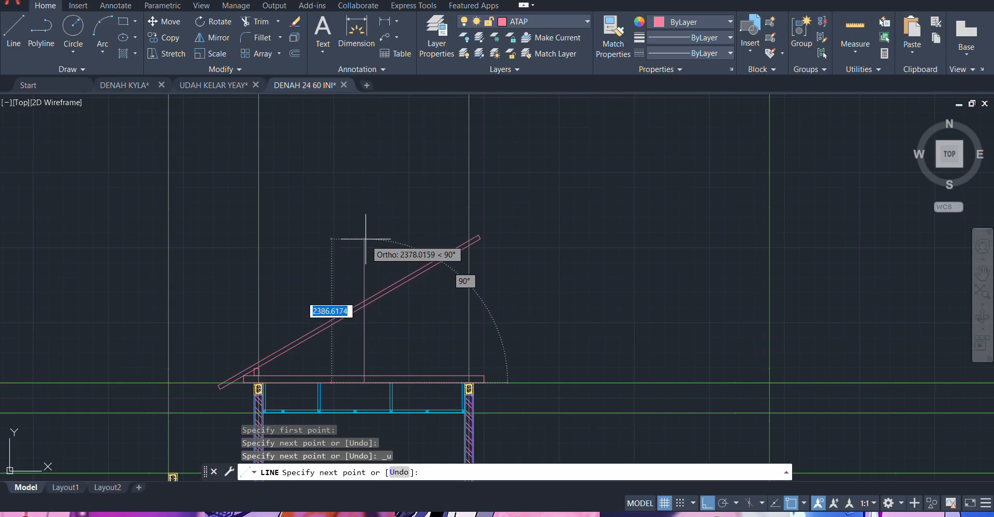
scroll(364, 243, "up", 2)
key("ctrl+z")
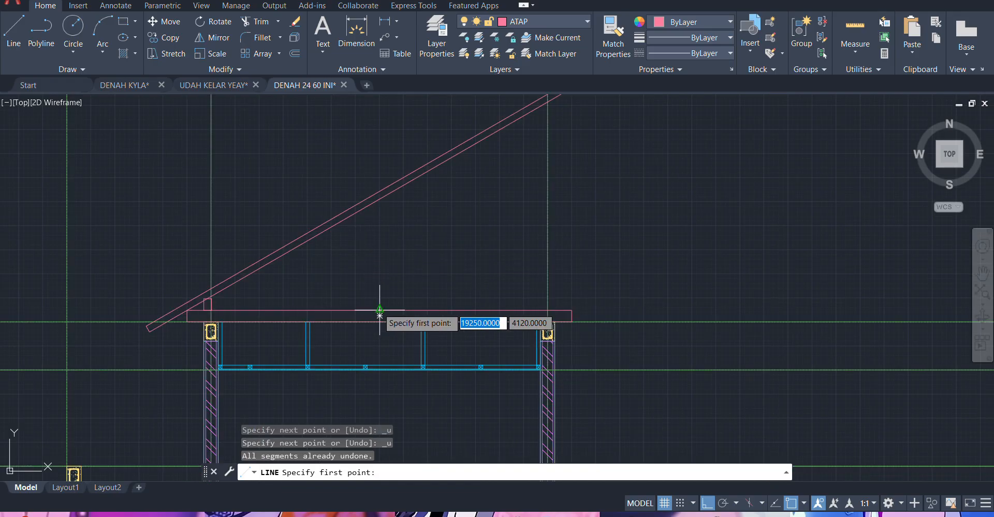
type("l")
key("Escape")
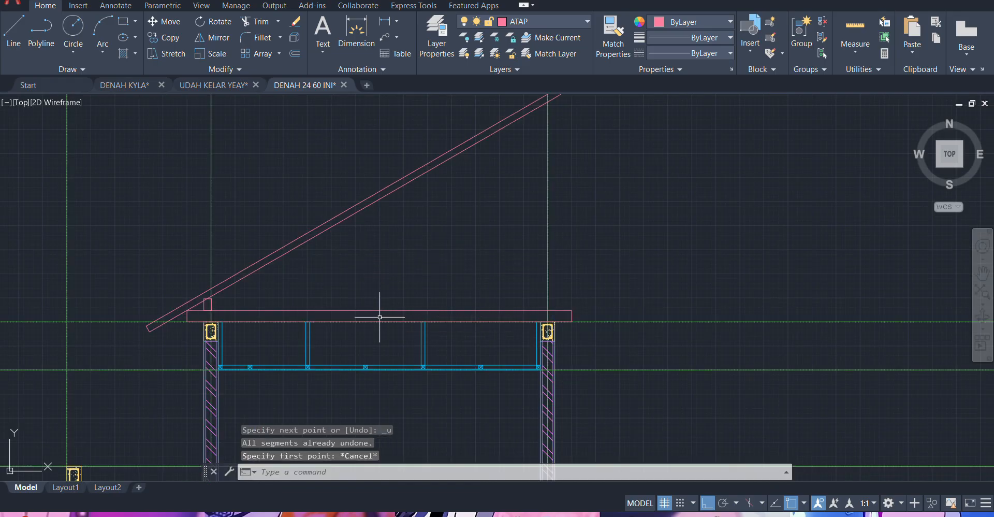
- Draw a vertical centre line about 2000 long upward from the midpoint of the tie beam's lower edge, past the rafter
type("l")
key("Return")
left_click(379, 315)
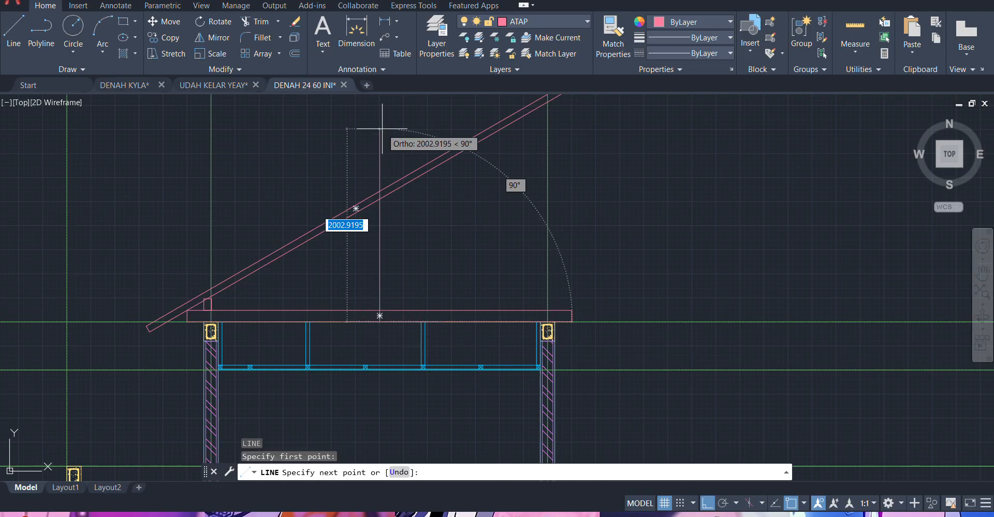
left_click(382, 131)
key("Escape")
middle_click_drag(381, 135, 397, 268)
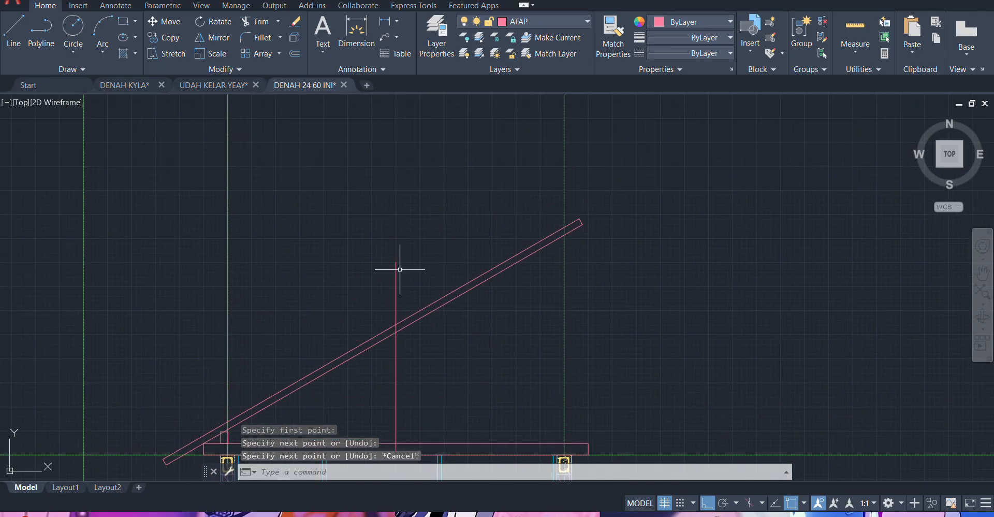
- Stretch the upper end of the vertical centre line further up above the rafter
left_click(401, 270)
left_click(378, 272)
left_click(396, 262)
left_click(397, 209)
key("Escape")
scroll(396, 208, "down", 2)
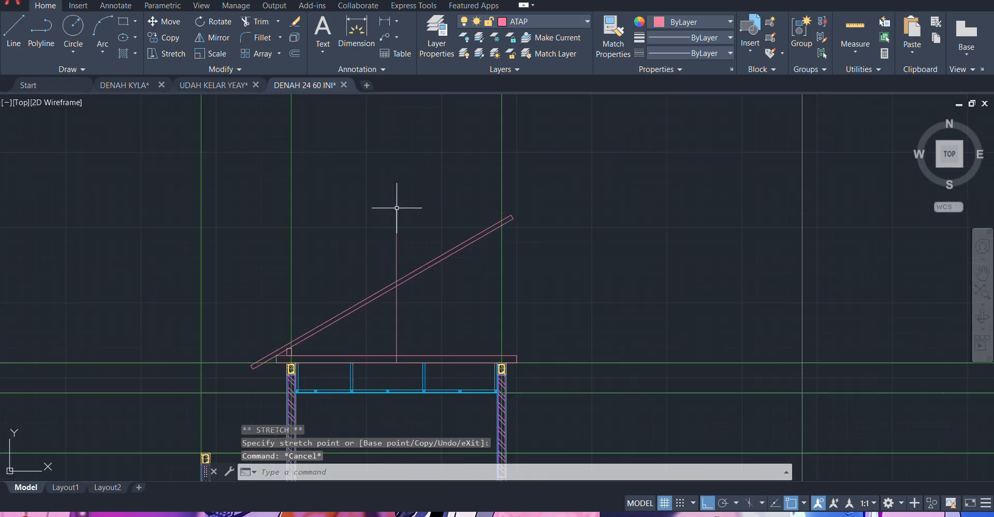
- Draw a 120 by 1500 upright rectangle standing on the tie beam's top edge, just left of the centre line
scroll(378, 304, "up", 2)
middle_click_drag(378, 304, 391, 196)
scroll(411, 244, "up", 2)
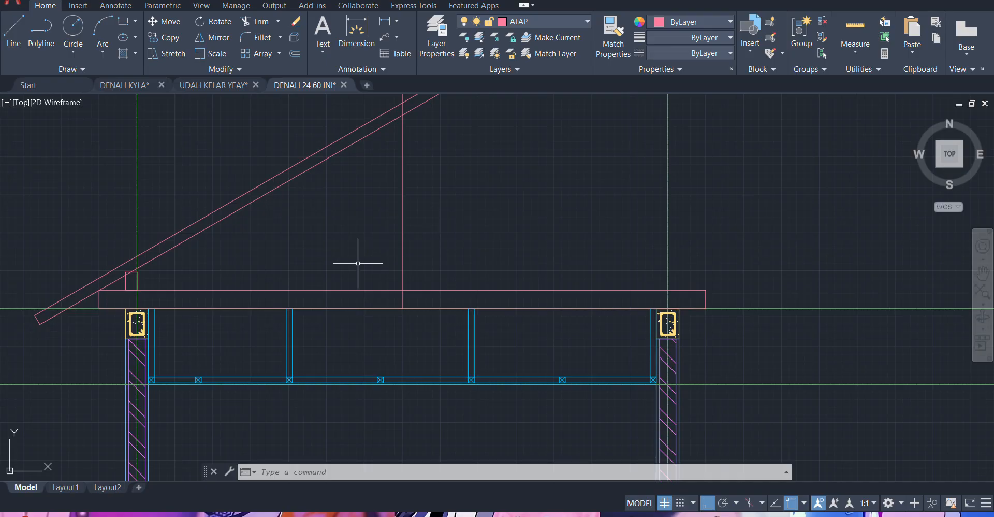
type("REC")
key("Return")
middle_click_drag(358, 263, 366, 344)
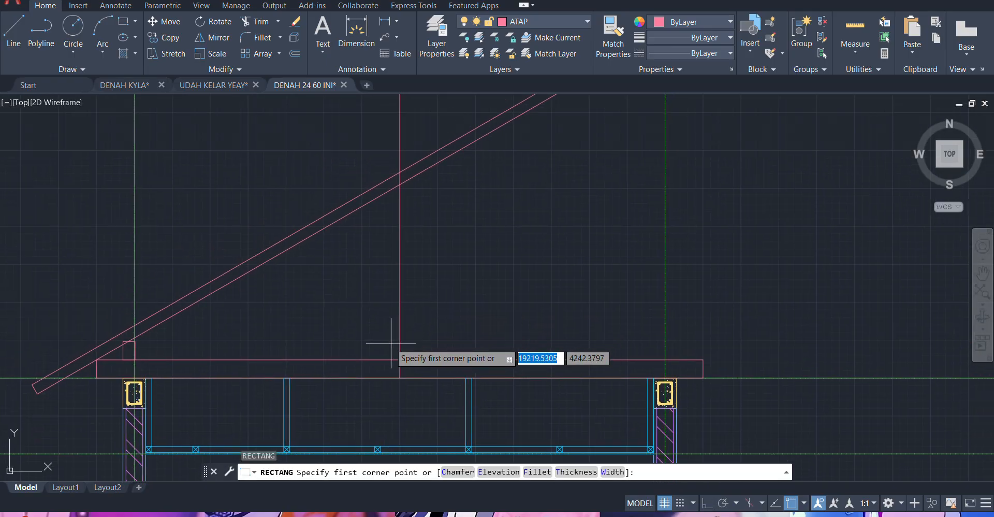
left_click(381, 356)
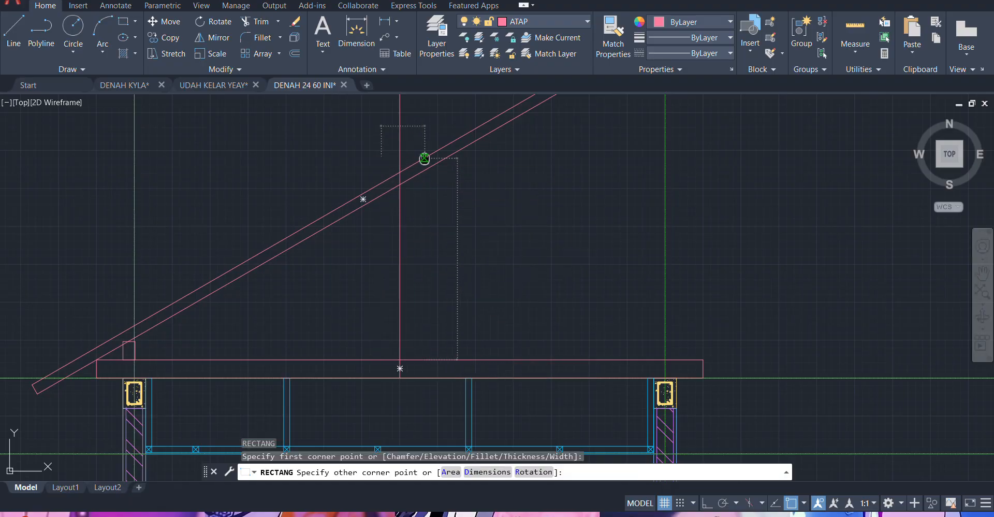
scroll(394, 212, "down", 4)
scroll(393, 206, "up", 2)
scroll(393, 206, "up", 2)
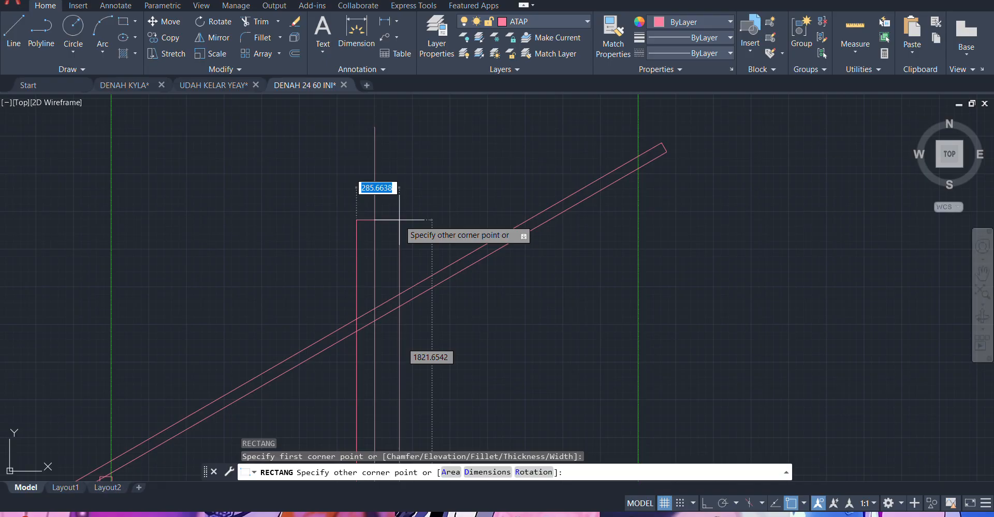
type("20")
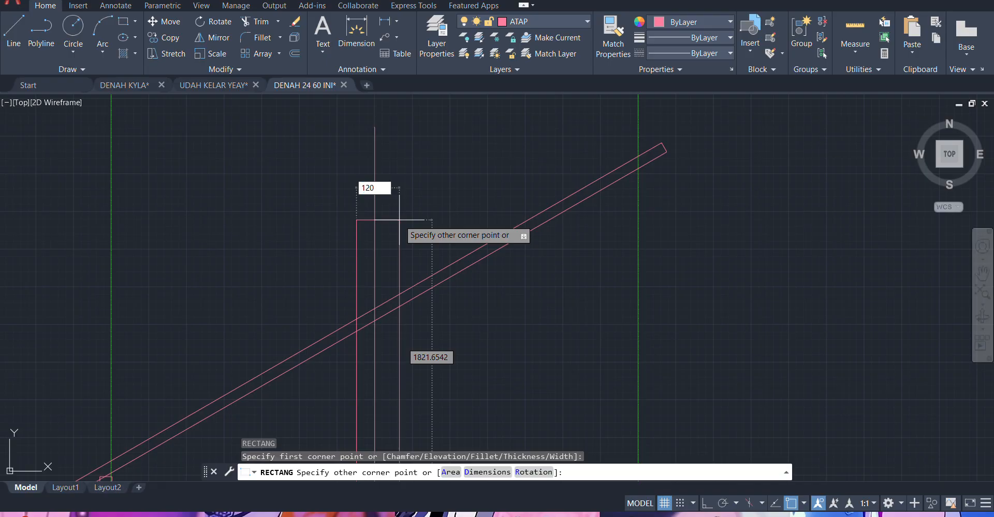
key("Tab")
type("1")
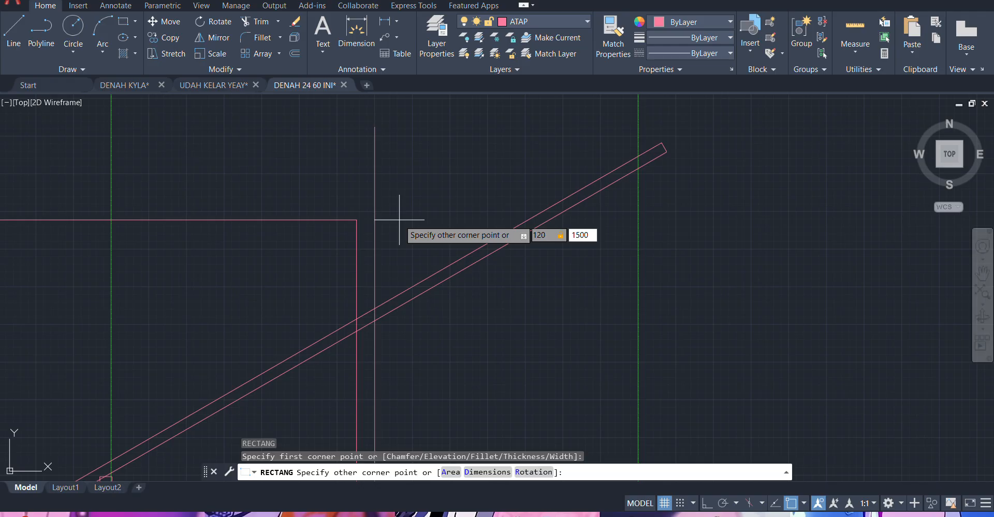
type("500")
key("Return")
scroll(384, 278, "down", 5)
scroll(388, 290, "up", 3)
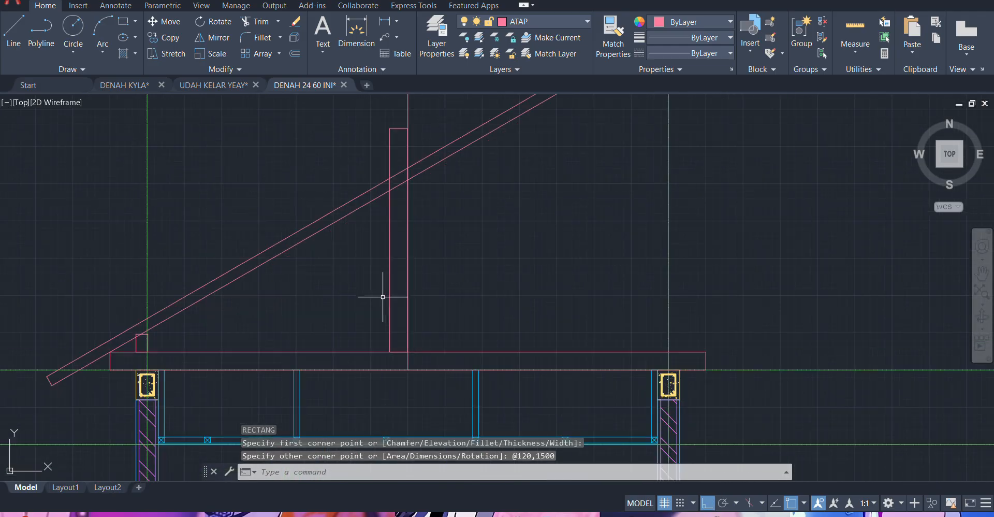
- Move the upright 120 by 1500 post by the midpoint of its bottom edge onto the vertical centre line
left_click(386, 281)
left_click(400, 283)
left_click(399, 284)
left_click(379, 285)
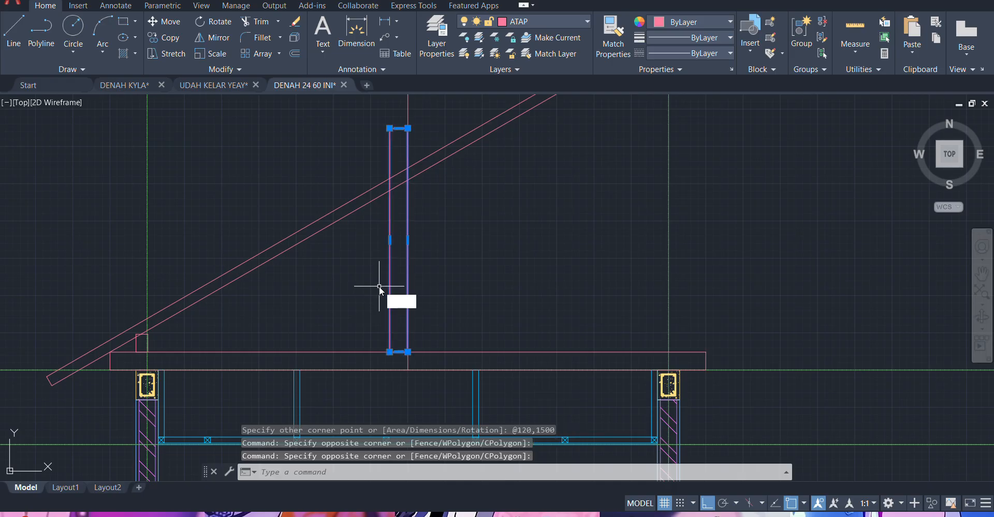
type("m")
key("Return")
scroll(392, 353, "up", 4)
scroll(393, 353, "up", 2)
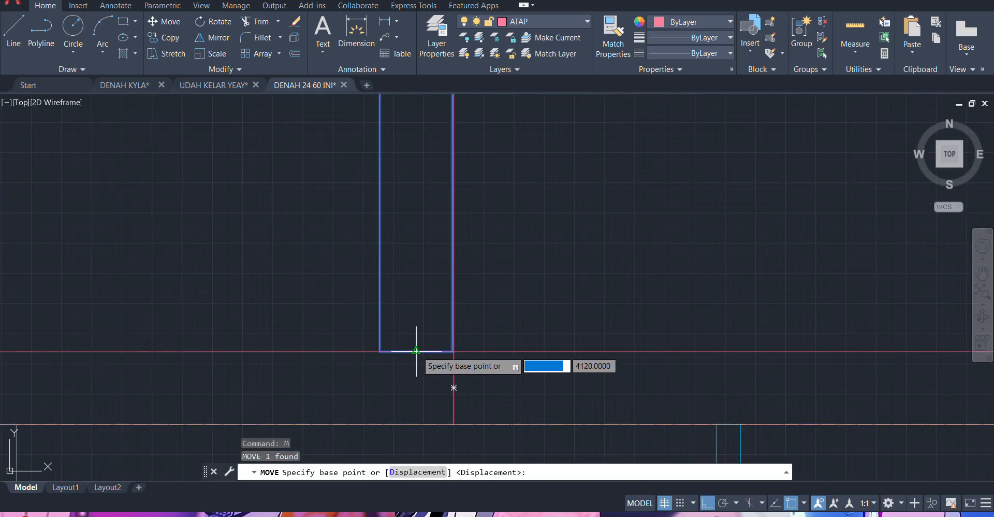
left_click(409, 352)
key("Escape")
scroll(328, 233, "down", 4)
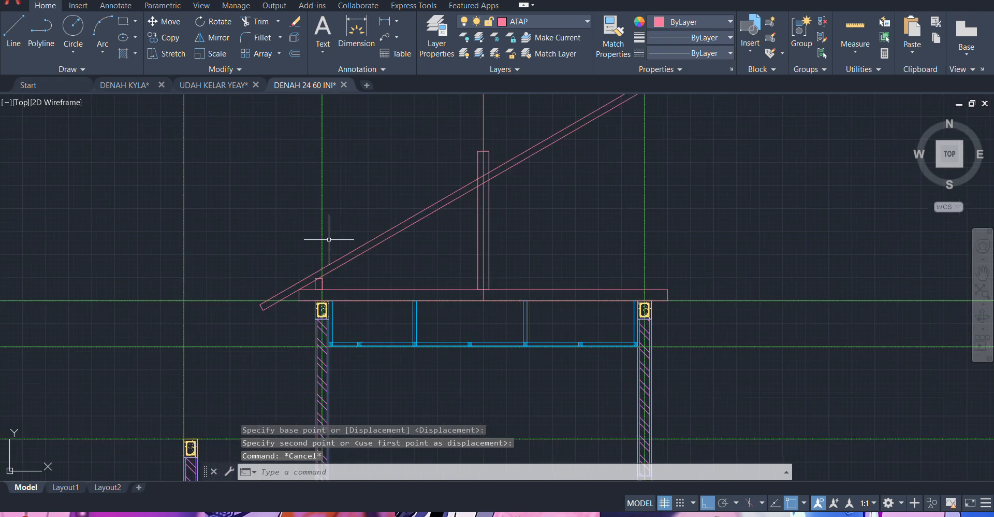
- Draw a vertical helper line from the left ring beam's inner top corner up through the tie beam and past the rafter
scroll(366, 262, "up", 5)
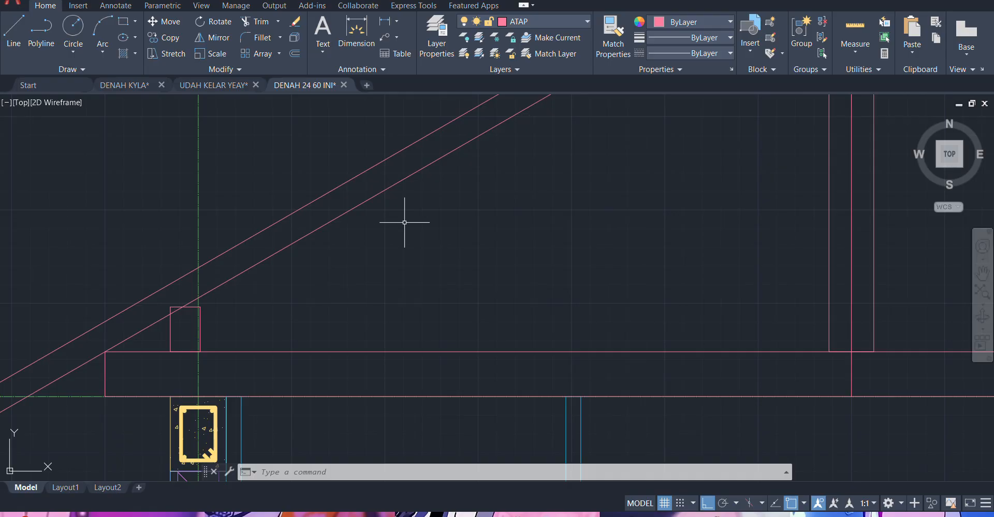
scroll(422, 257, "down", 3)
scroll(561, 300, "up", 3)
middle_click_drag(595, 280, 744, 304)
scroll(744, 304, "down", 3)
scroll(508, 290, "up", 4)
middle_click_drag(549, 275, 517, 251)
type("l")
key("Return")
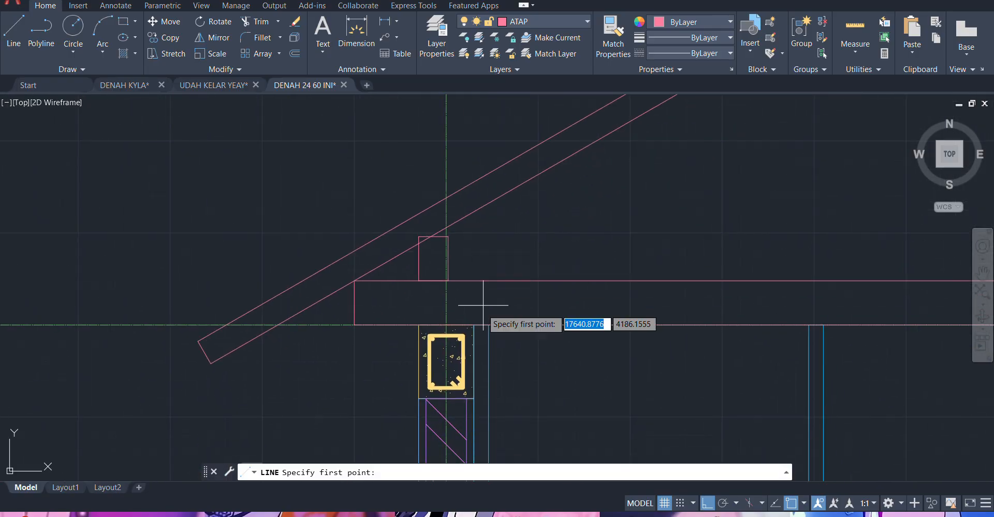
left_click(474, 332)
middle_click_drag(473, 210, 337, 300)
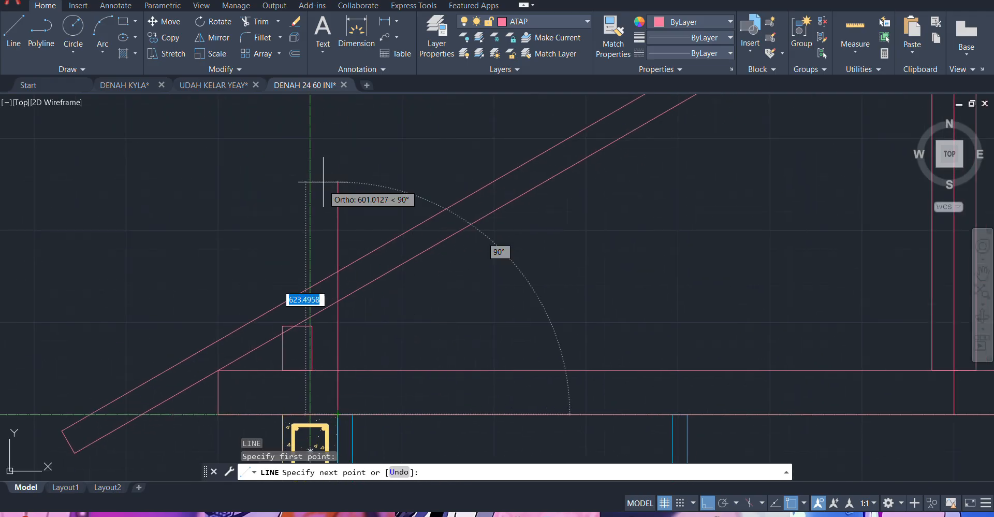
left_click(337, 174)
key("Escape")
- Copy the central post to the helper line beside the left ring beam, standing on the tie beam's top edge
scroll(345, 198, "down", 4)
scroll(577, 223, "up", 4)
left_click(574, 220)
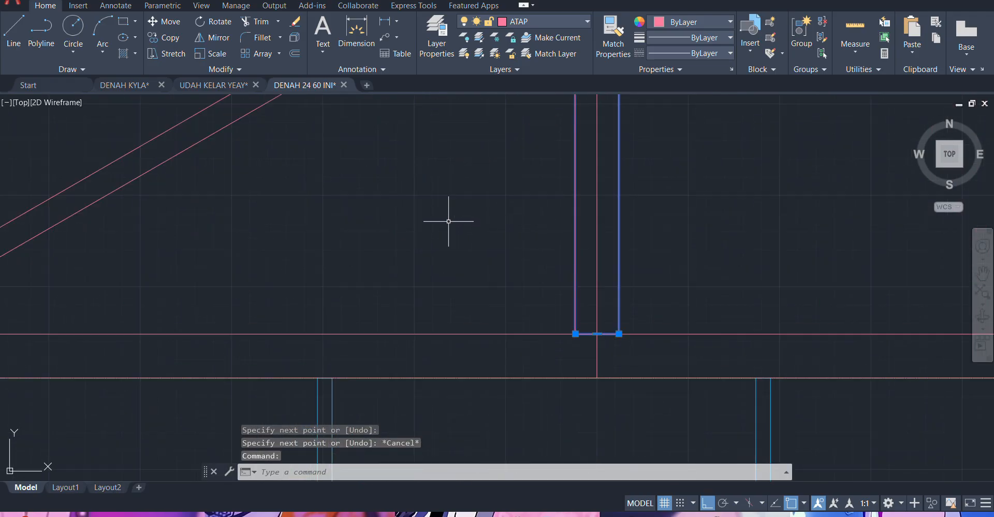
scroll(449, 231, "down", 4)
middle_click_drag(450, 232, 464, 233)
type("co")
key("Return")
scroll(506, 254, "up", 2)
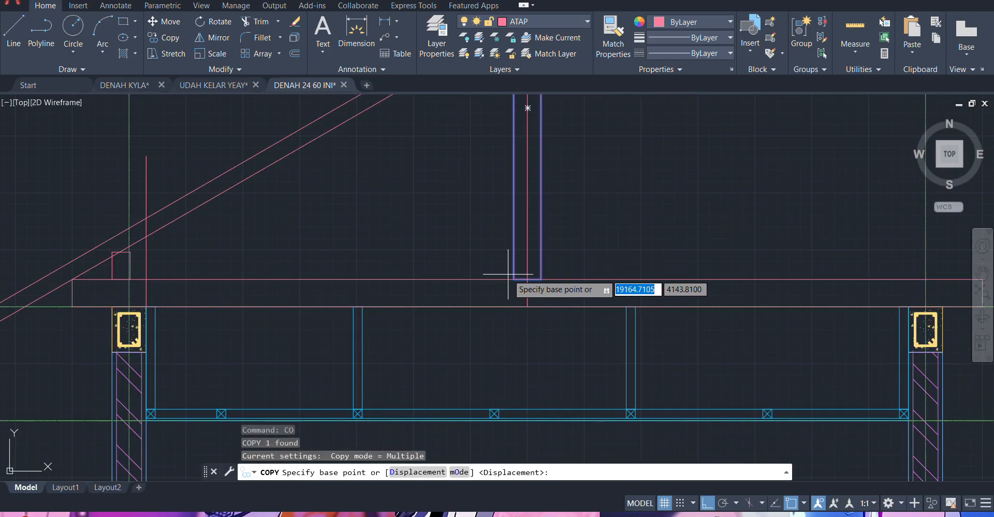
left_click(528, 270)
scroll(150, 272, "up", 4)
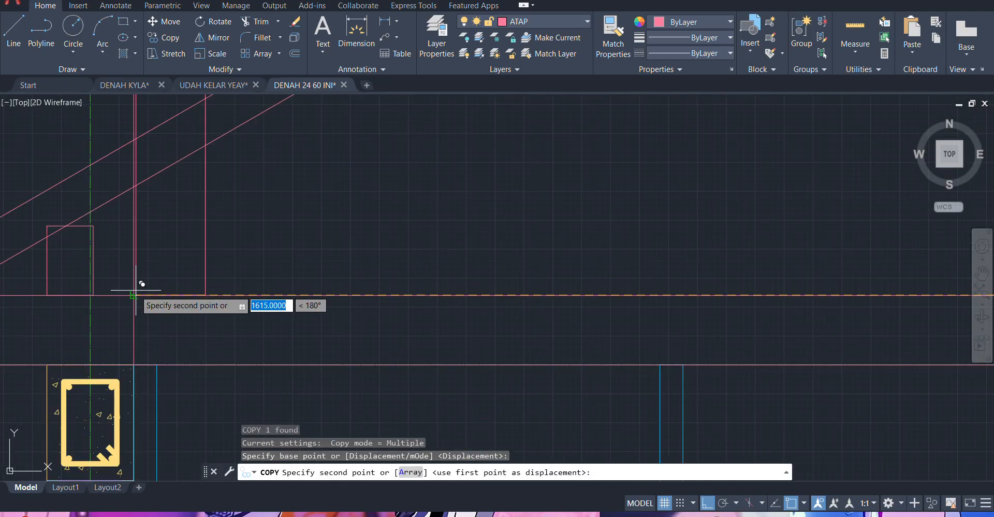
left_click(134, 290)
key("Escape")
- Move the copied post by its lower left corner exactly onto the helper line at the tie beam's top edge
scroll(328, 238, "down", 4)
scroll(337, 344, "up", 3)
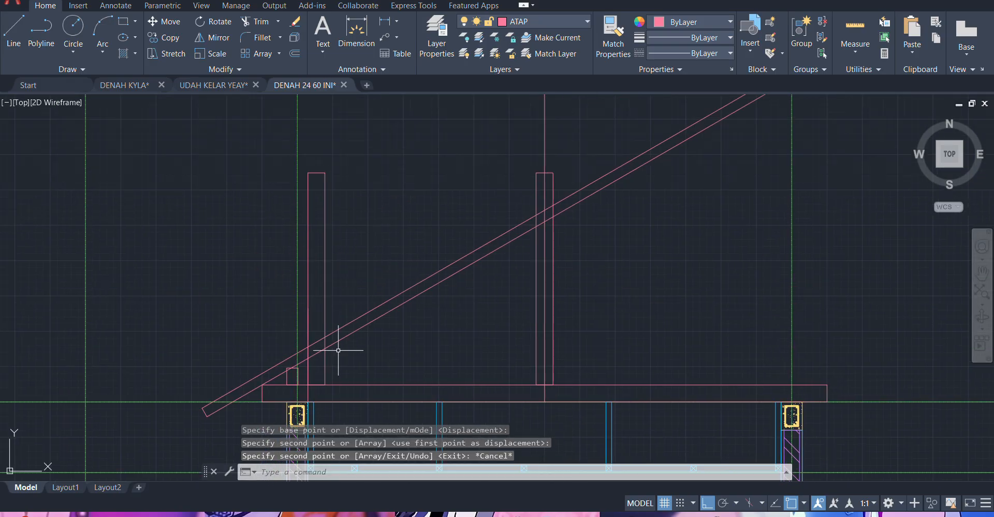
scroll(336, 362, "up", 2)
scroll(336, 363, "up", 2)
left_click(336, 363)
left_click(297, 342)
middle_click_drag(270, 375, 328, 315)
type("m")
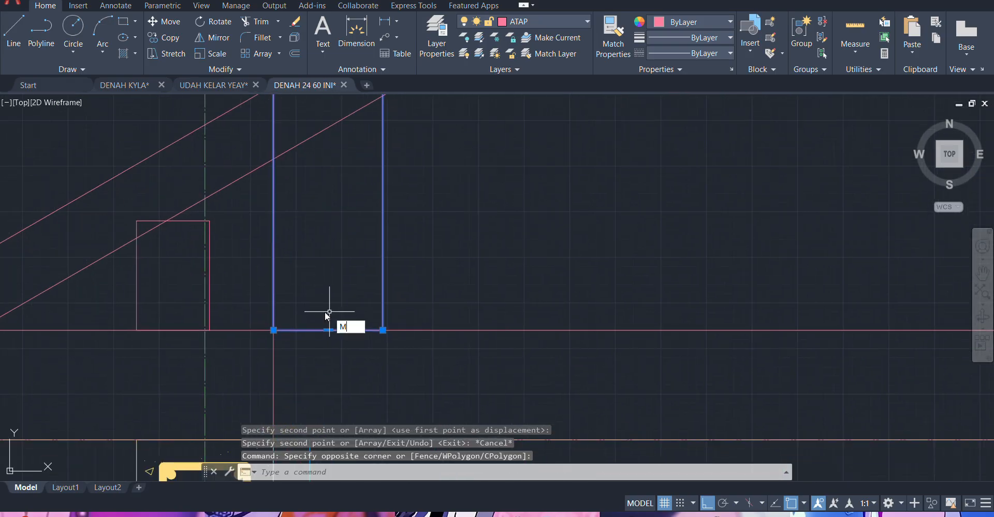
key("Return")
scroll(274, 339, "up", 5)
scroll(238, 284, "up", 4)
left_click(292, 186)
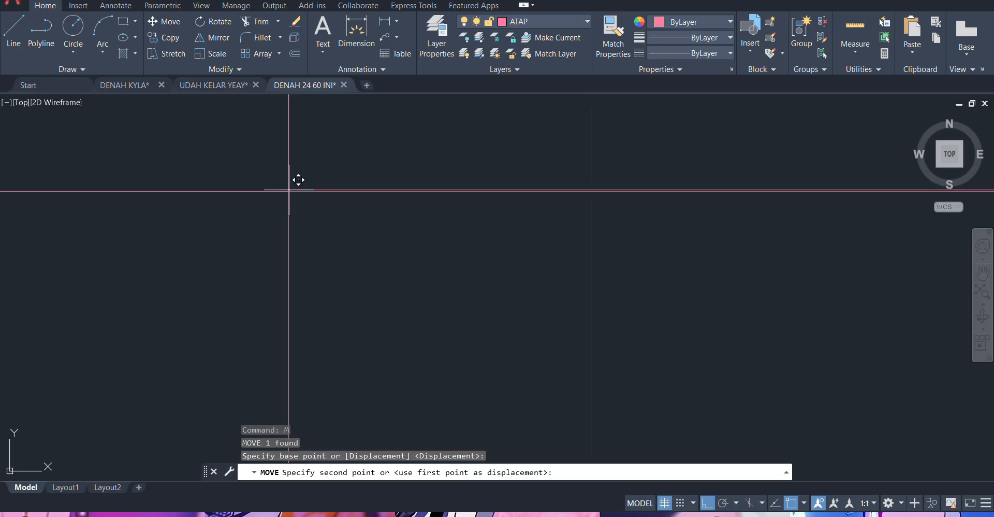
scroll(298, 218, "up", 2)
key("Escape")
scroll(344, 326, "down", 3)
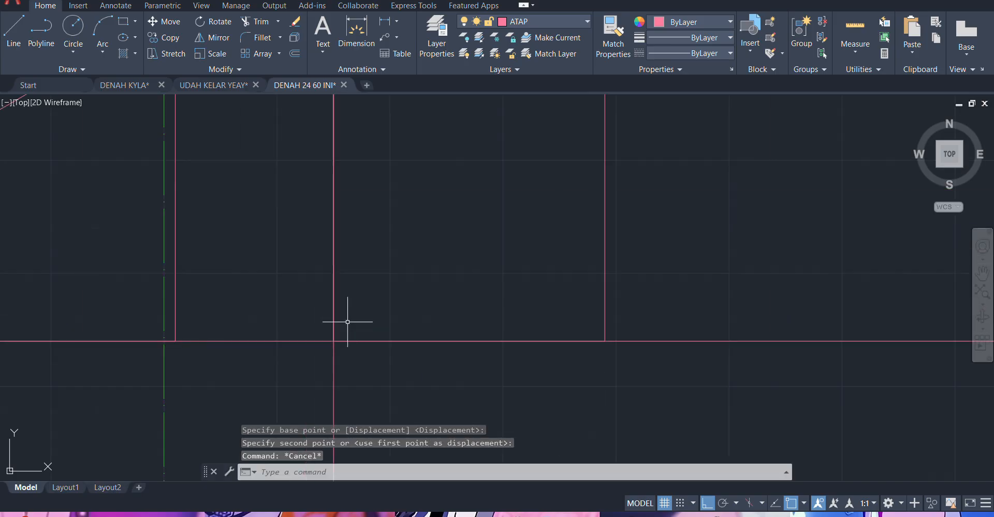
- Stretch the top edge of the copied post upward by 1500
scroll(452, 239, "down", 3)
scroll(452, 239, "down", 2)
scroll(414, 233, "up", 5)
left_click(416, 261)
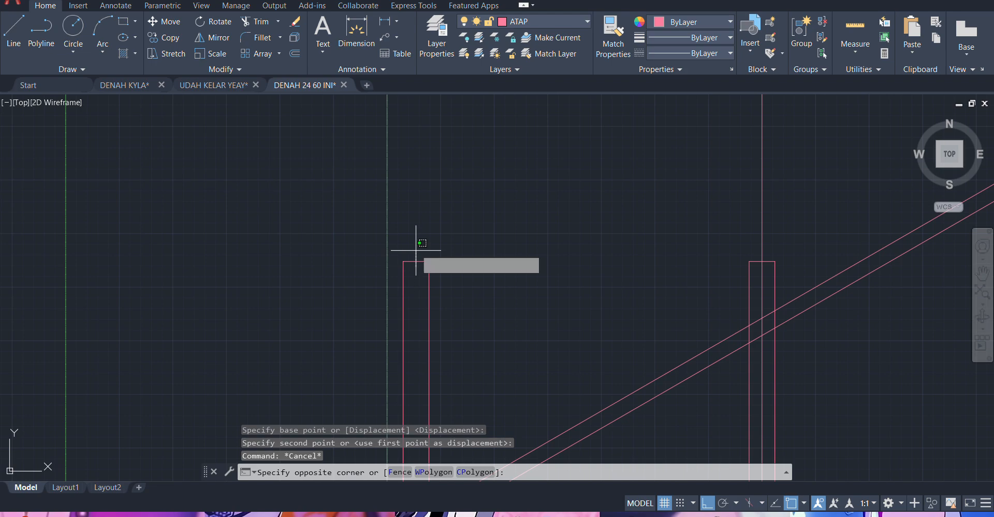
left_click(416, 261)
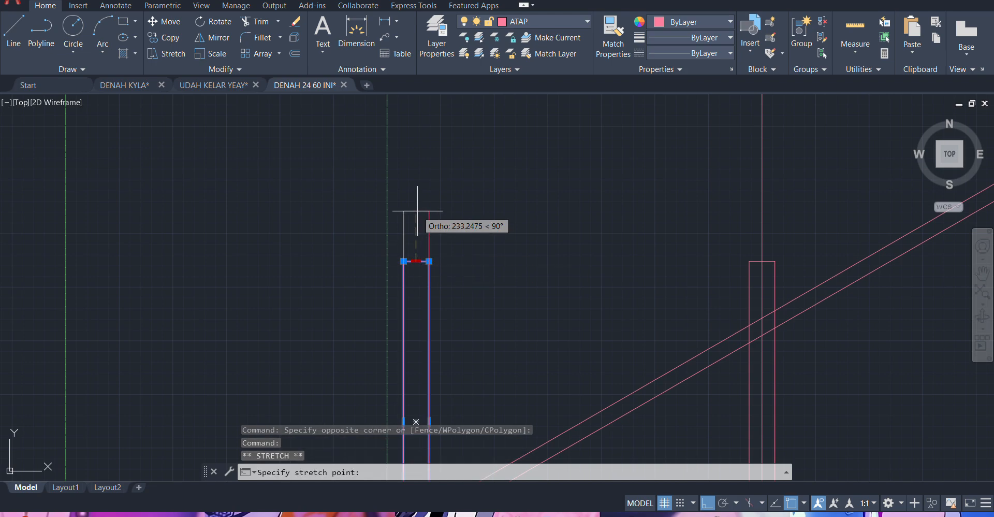
type("1")
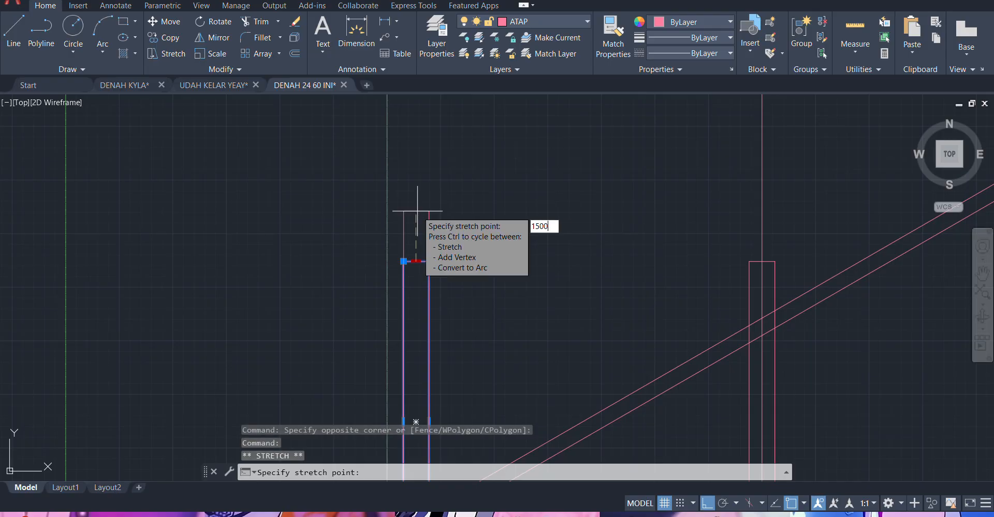
type("500")
key("Return")
scroll(410, 364, "down", 3)
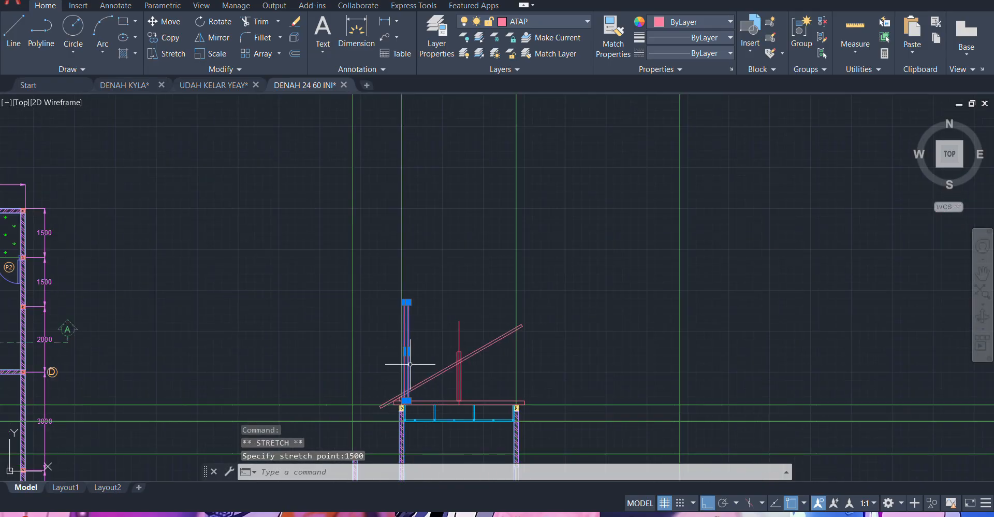
- Rotate the lengthened post by 30 degrees about its lower left corner
middle_click_drag(410, 364, 401, 275)
type("ro")
key("Return")
scroll(406, 306, "up", 5)
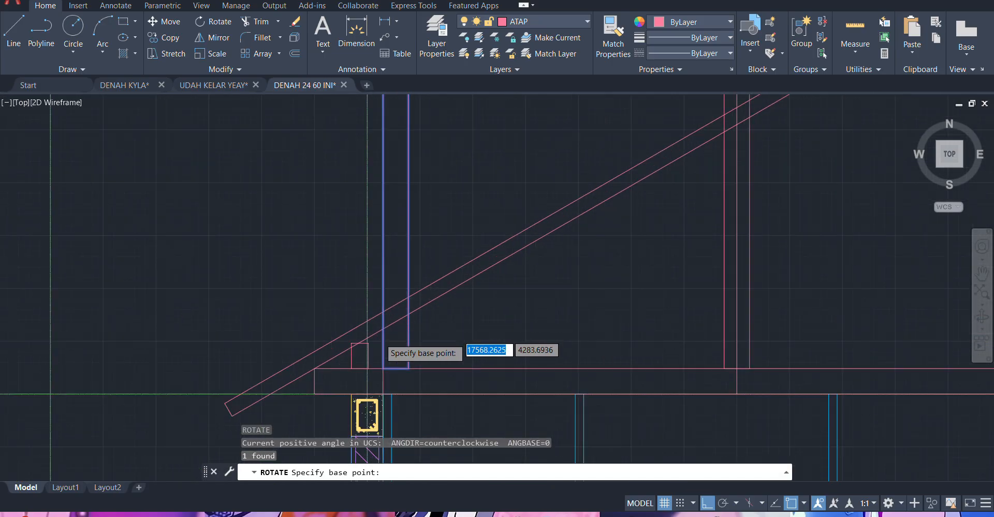
scroll(379, 336, "up", 2)
left_click(382, 388)
scroll(400, 295, "down", 6)
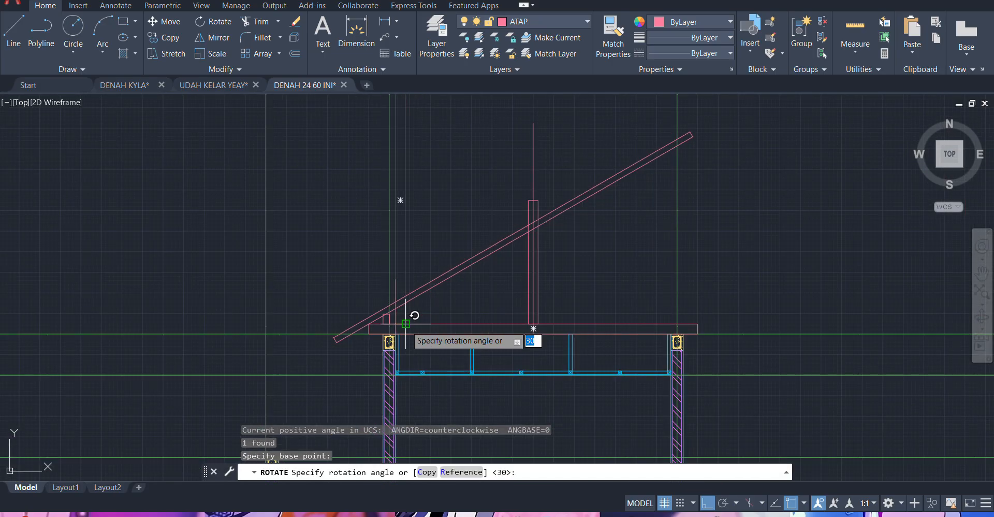
key("F8")
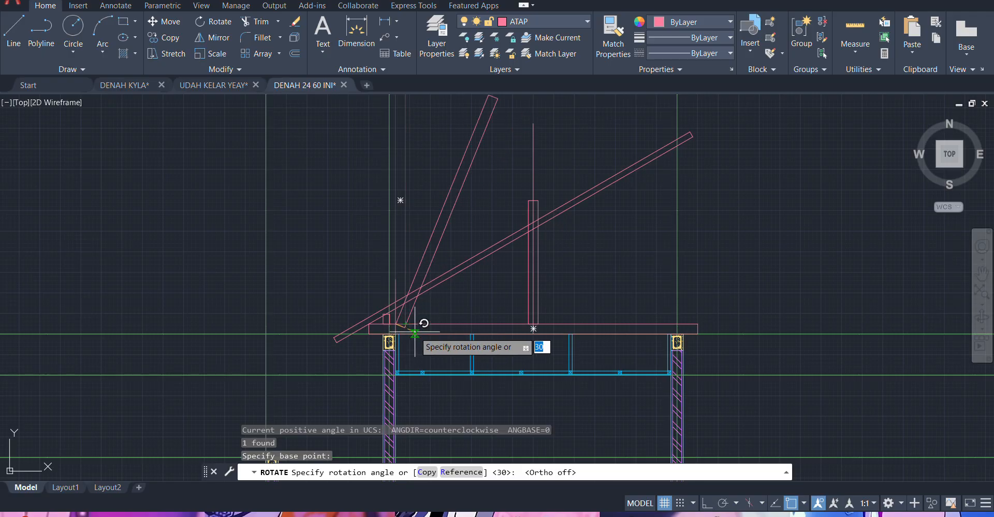
type("3")
key("Return")
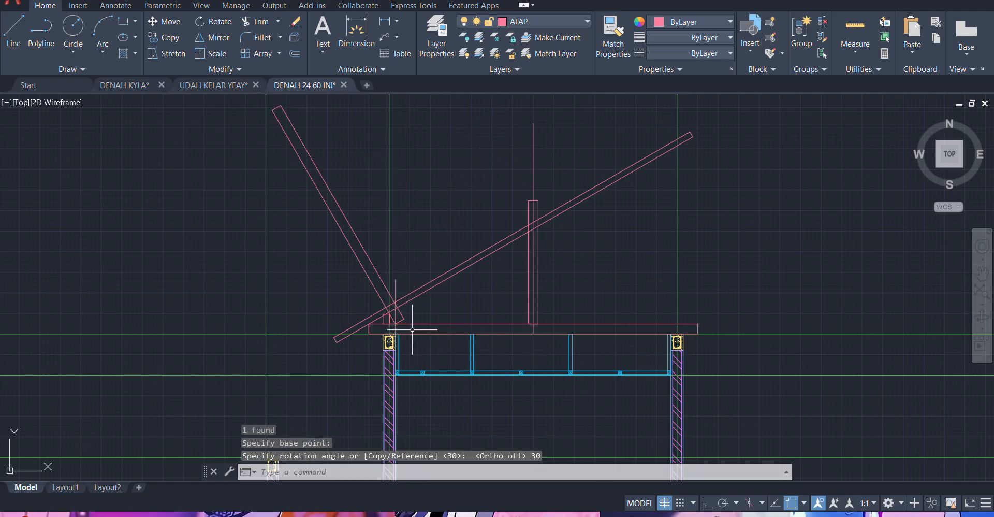
- Mirror the tilted member across the vertical helper line, erasing the source object
scroll(412, 329, "up", 6)
left_click(391, 295)
left_click(370, 310)
type("MI")
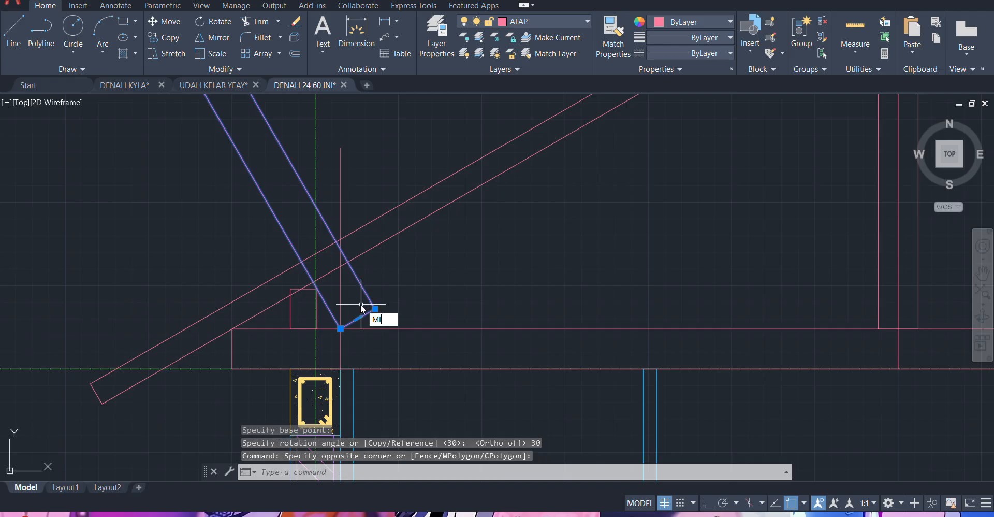
key("Return")
left_click(341, 329)
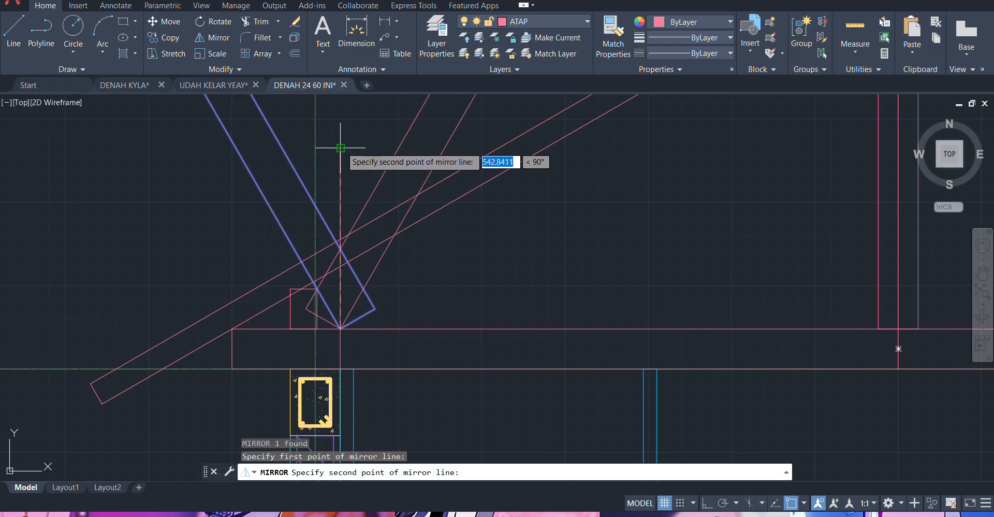
left_click(340, 147)
left_click(360, 182)
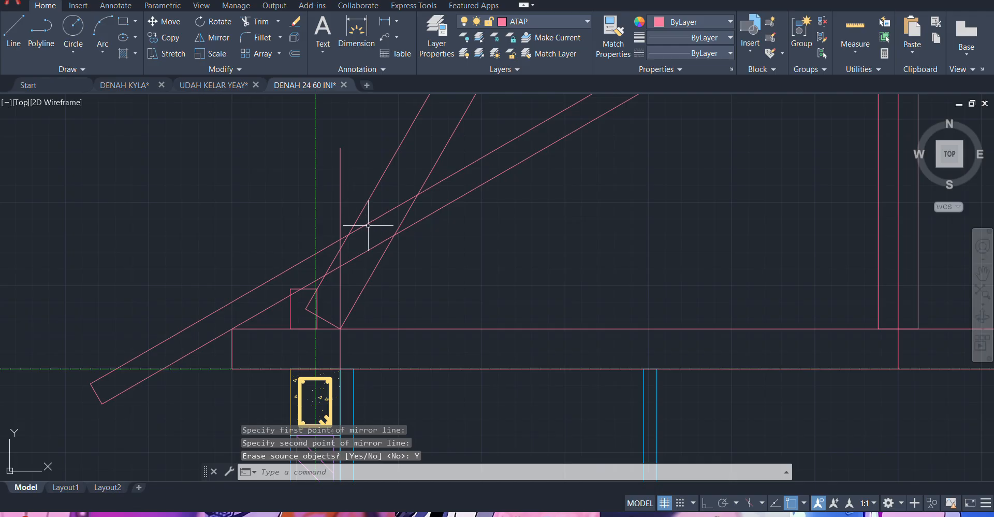
- Undo the mirror and the 30-degree rotation of the lengthened post
key("ctrl+z")
key("ctrl+z")
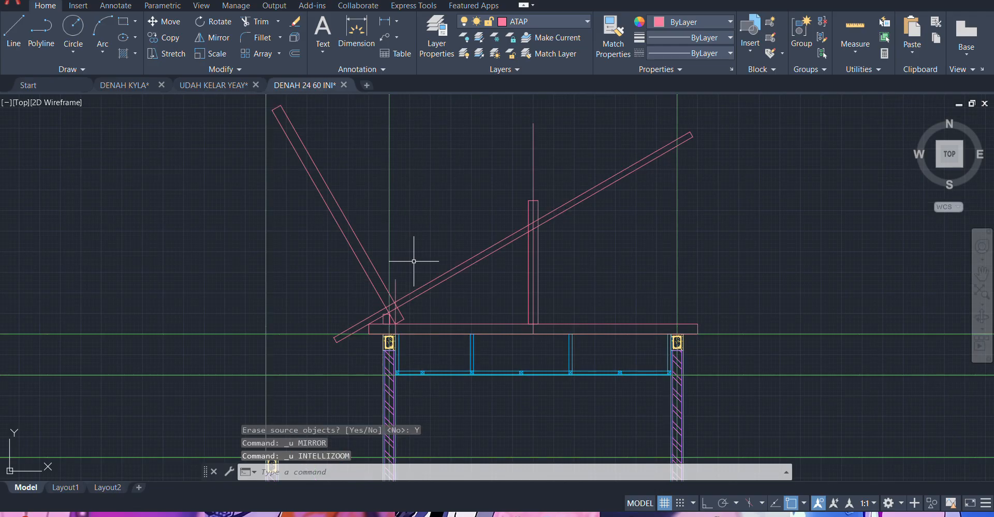
key("ctrl+z")
- Rotate the lengthened post by 60 degrees about its lower left corner on the helper line
scroll(402, 276, "up", 4)
left_click(407, 277)
left_click(356, 307)
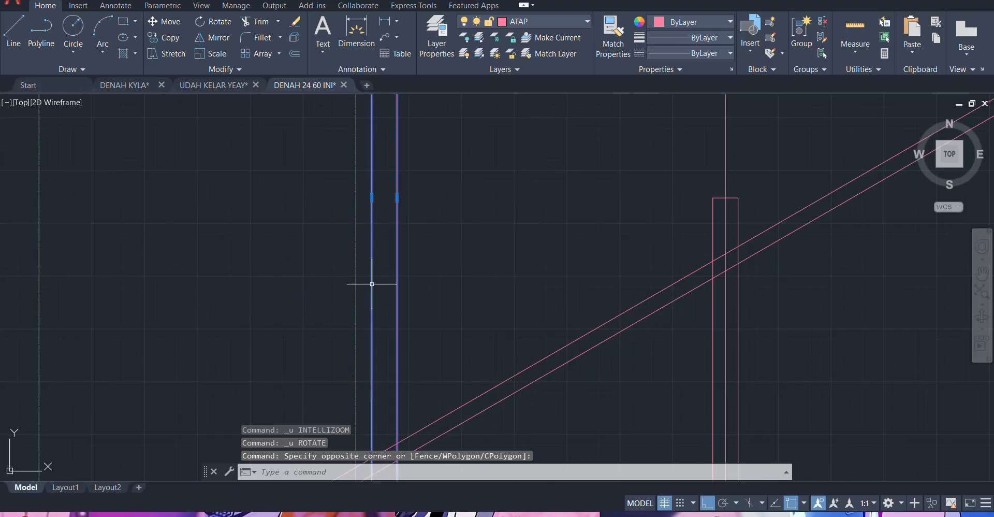
scroll(389, 284, "down", 4)
type("R")
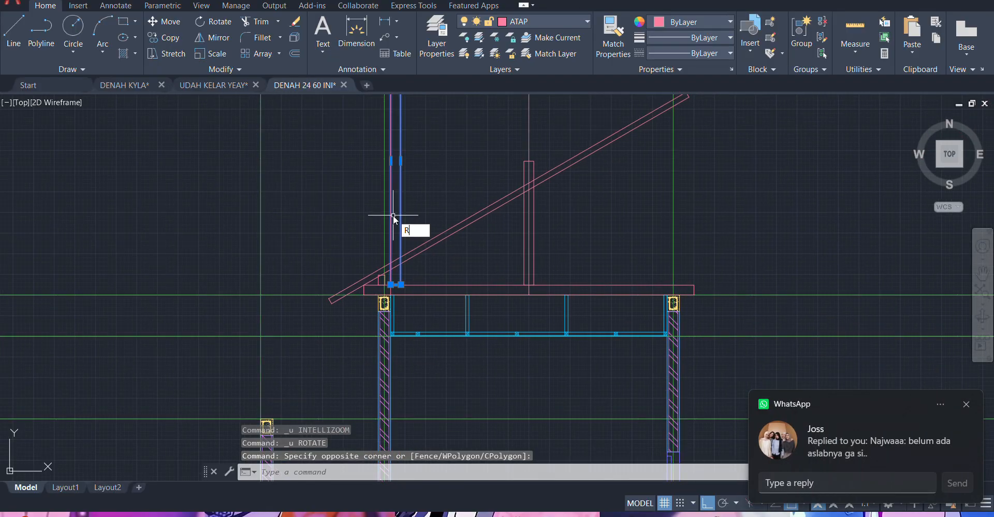
type("O")
key("Return")
scroll(392, 290, "up", 3)
left_click(739, 286)
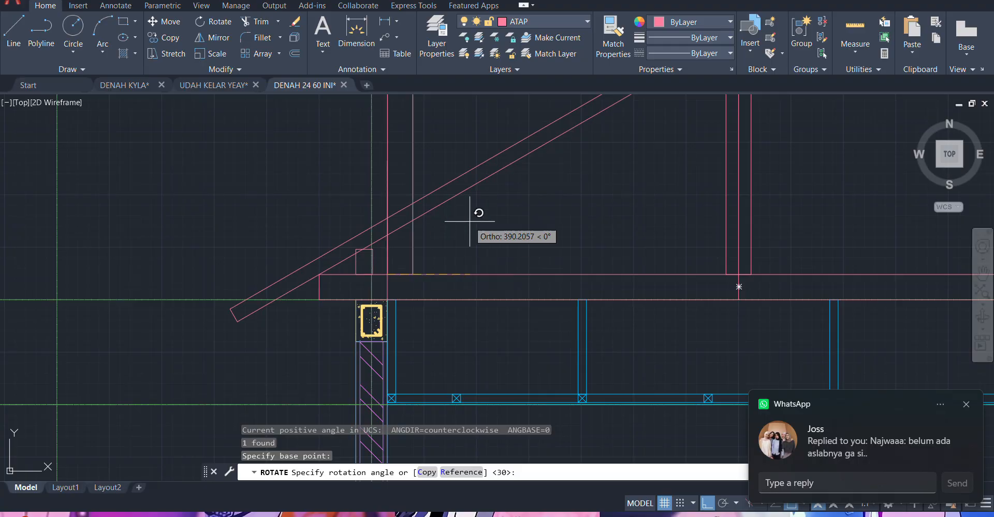
key("F8")
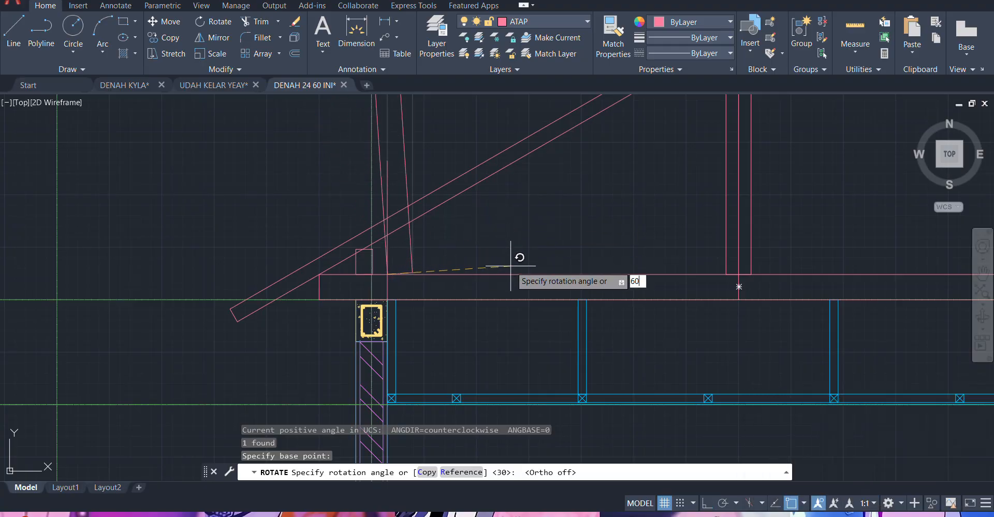
type("60")
key("Return")
- Mirror the rotated member across the vertical helper line so it slopes parallel to the rafter, erasing the source object
scroll(514, 262, "up", 3)
left_click(412, 250)
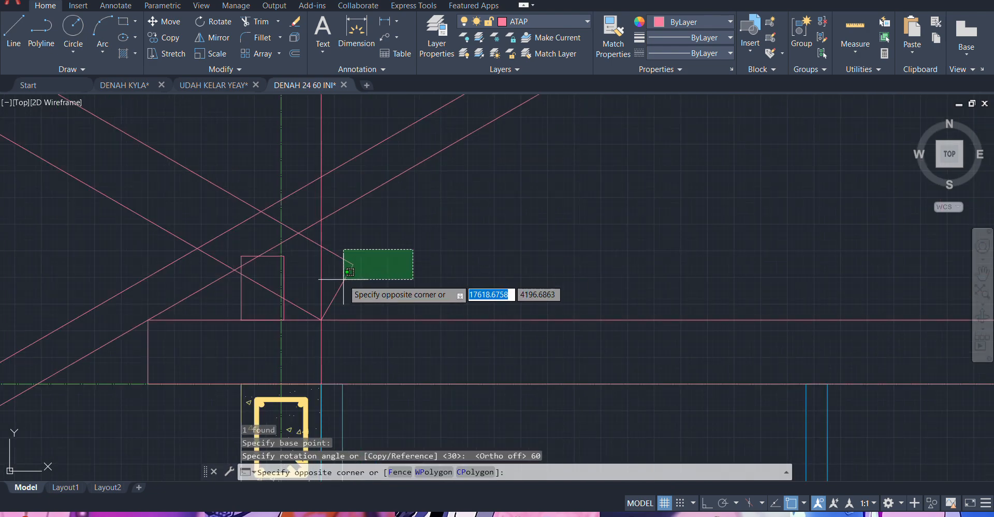
left_click(343, 279)
type("mi")
key("Return")
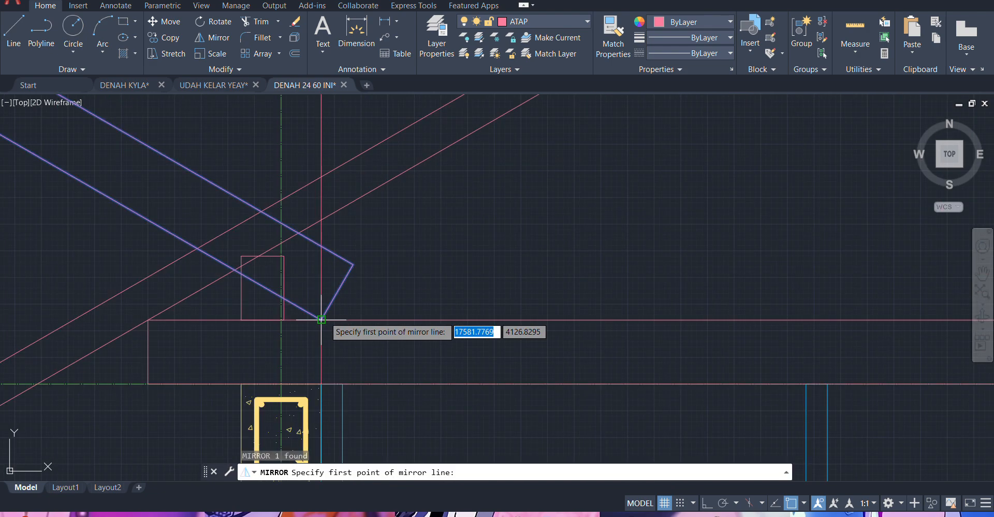
left_click(321, 319)
left_click(323, 247)
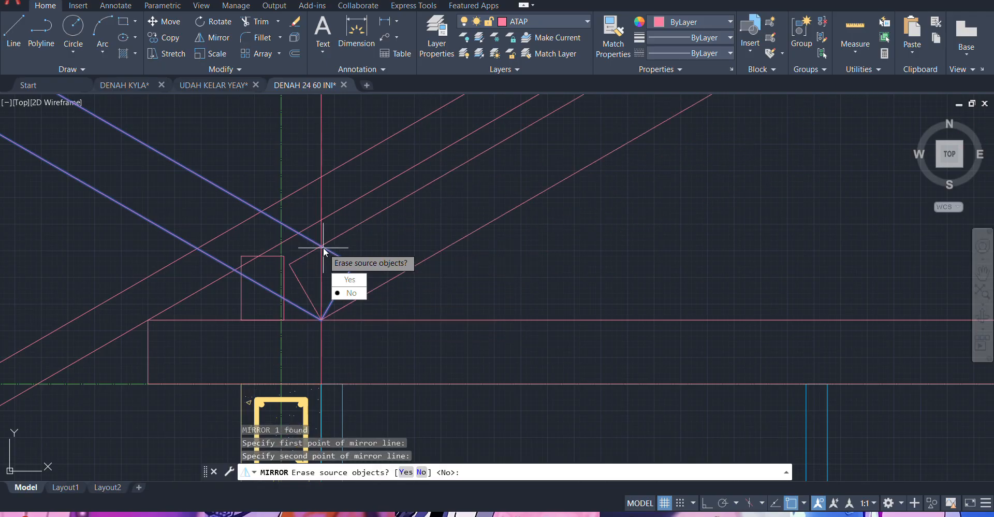
left_click(346, 278)
- Move the sloping member by its lower end's upper corner to where the helper line meets the tie beam's top edge
scroll(467, 241, "down", 4)
scroll(559, 209, "up", 1)
mouse_move(558, 209)
middle_mouse_down()
mouse_move(503, 269)
mouse_move(501, 237)
mouse_move(526, 198)
middle_mouse_up()
scroll(499, 249, "up", 1)
scroll(326, 292, "up", 2)
middle_click_drag(328, 293, 466, 258)
scroll(466, 258, "up", 1)
left_click(501, 283)
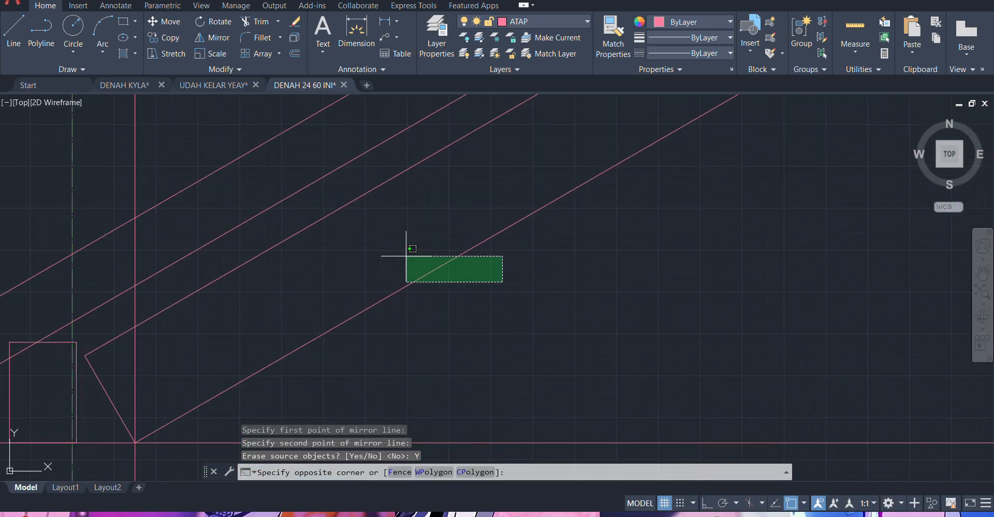
left_click(402, 258)
scroll(396, 269, "down", 2)
scroll(394, 270, "down", 2)
middle_click_drag(390, 272, 486, 231)
type("m")
key("space")
scroll(413, 260, "up", 2)
scroll(424, 252, "up", 2)
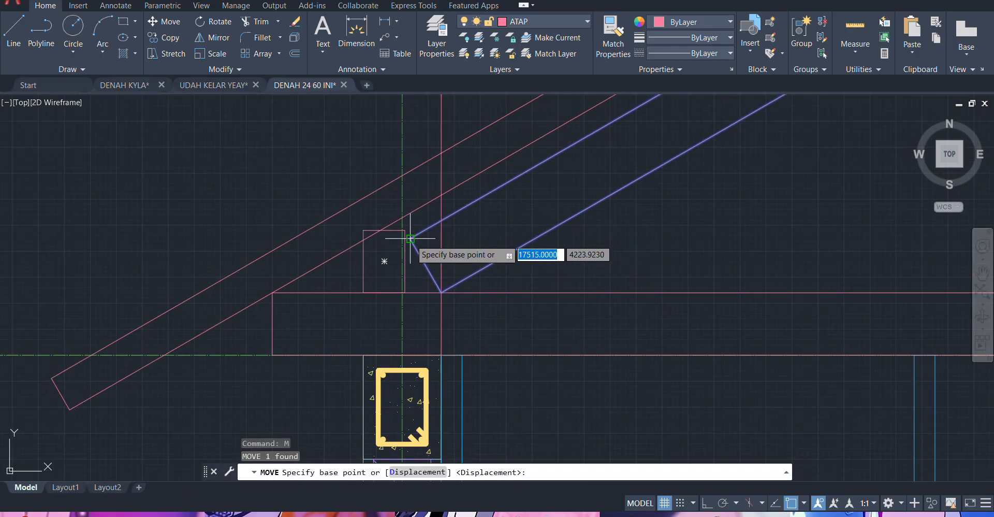
left_click(410, 238)
key("Escape")
- Delete the vertical helper line beside the left ring beam
scroll(444, 289, "down", 5)
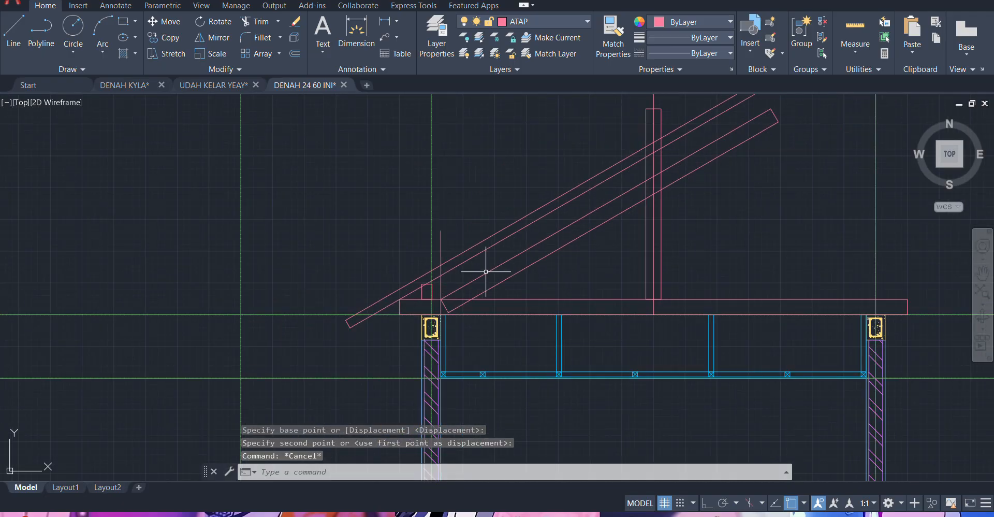
middle_click_drag(484, 270, 489, 280)
scroll(388, 289, "up", 4)
left_click(337, 229)
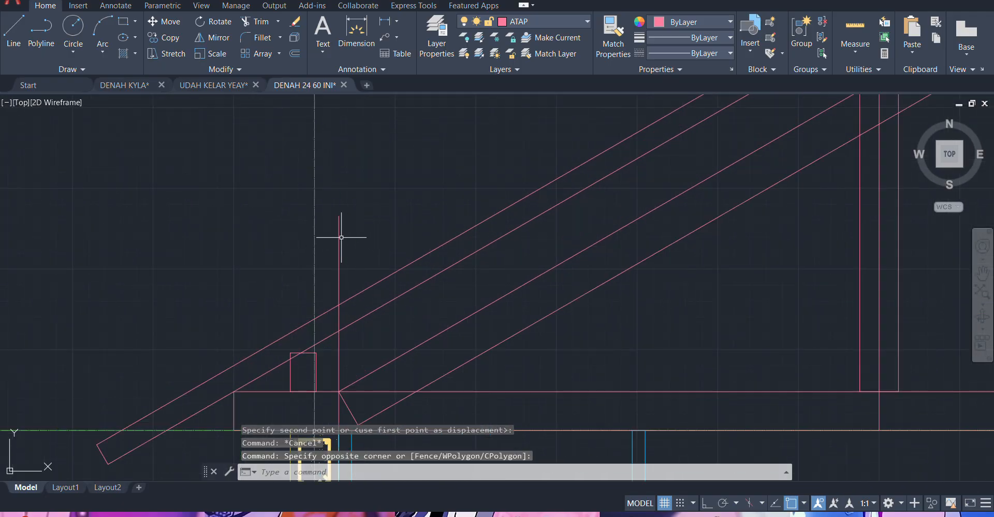
left_click(333, 258)
scroll(344, 222, "down", 3)
key("Delete")
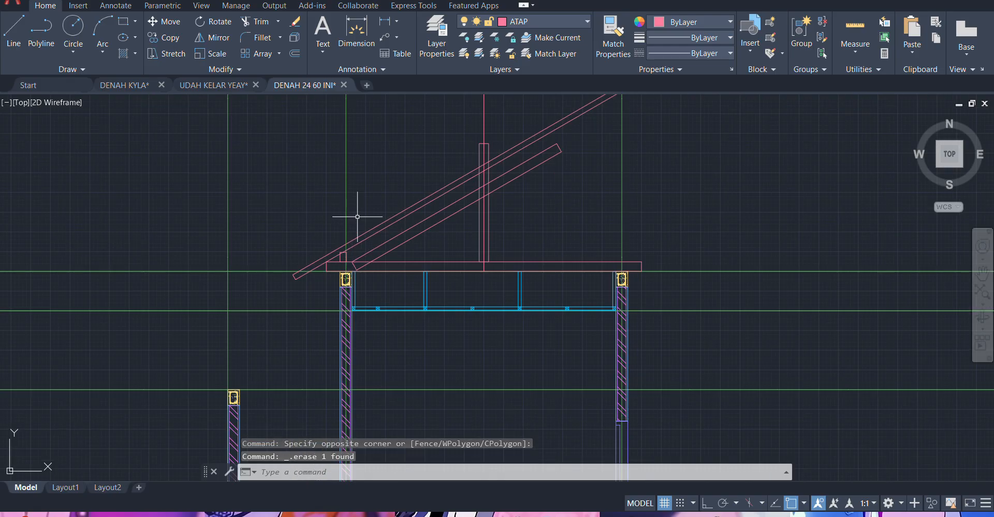
scroll(479, 207, "up", 3)
middle_click_drag(530, 204, 473, 260)
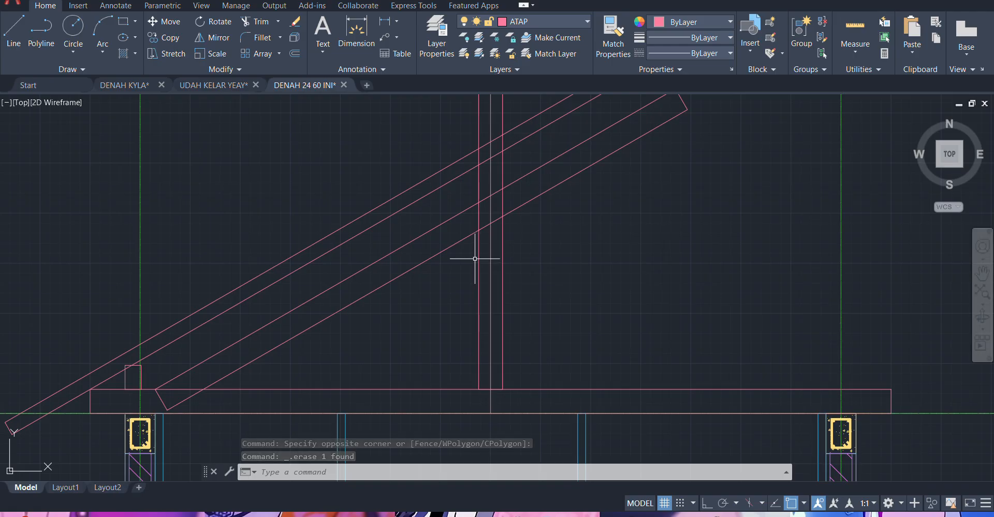
- Draw a 500 by 120 rectangle across the foot of the central post, just above the tie beam
middle_click_drag(457, 324, 492, 282)
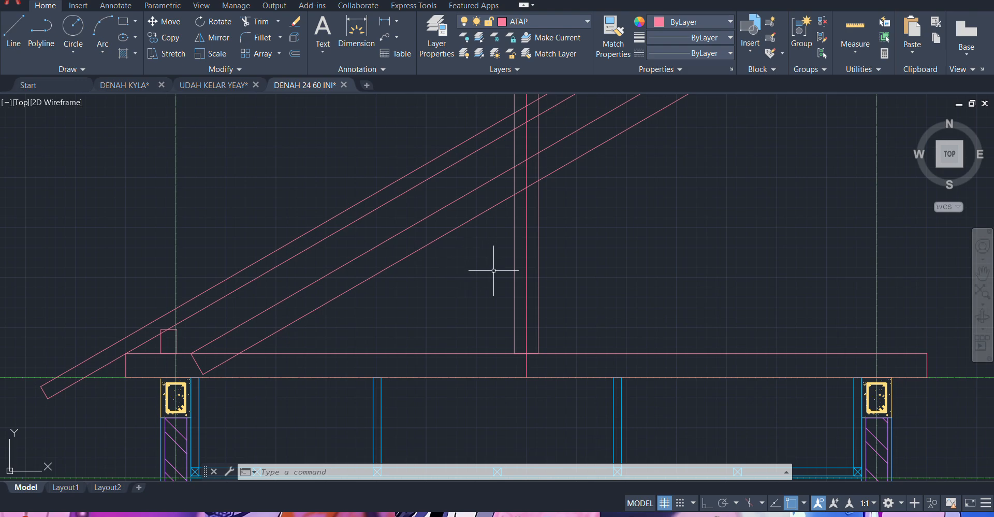
scroll(461, 318, "down", 2)
scroll(456, 314, "up", 4)
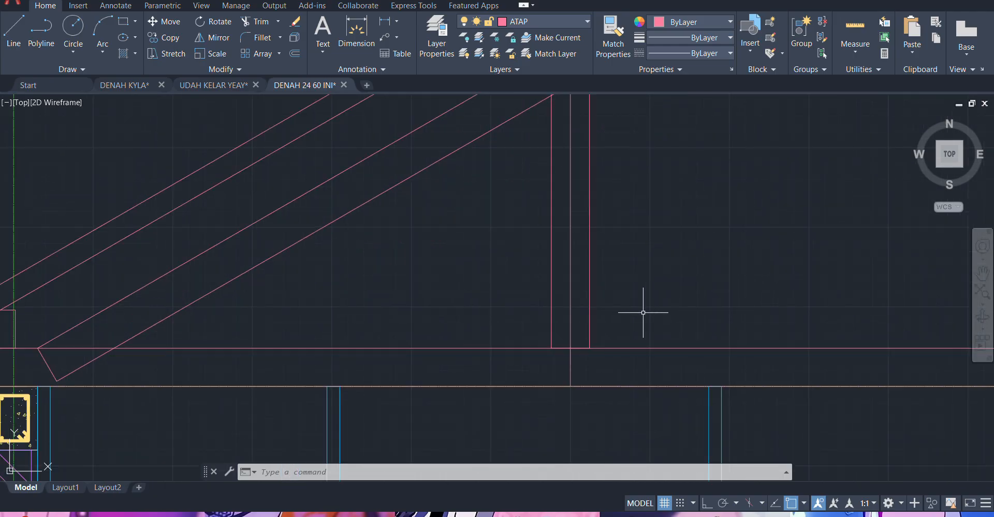
type("rec")
key("Return")
left_click(445, 314)
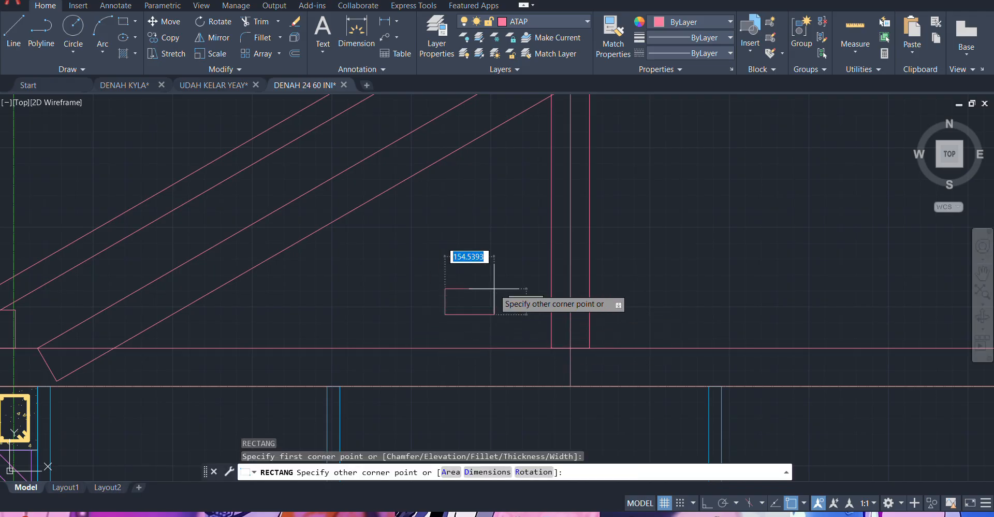
type("d500")
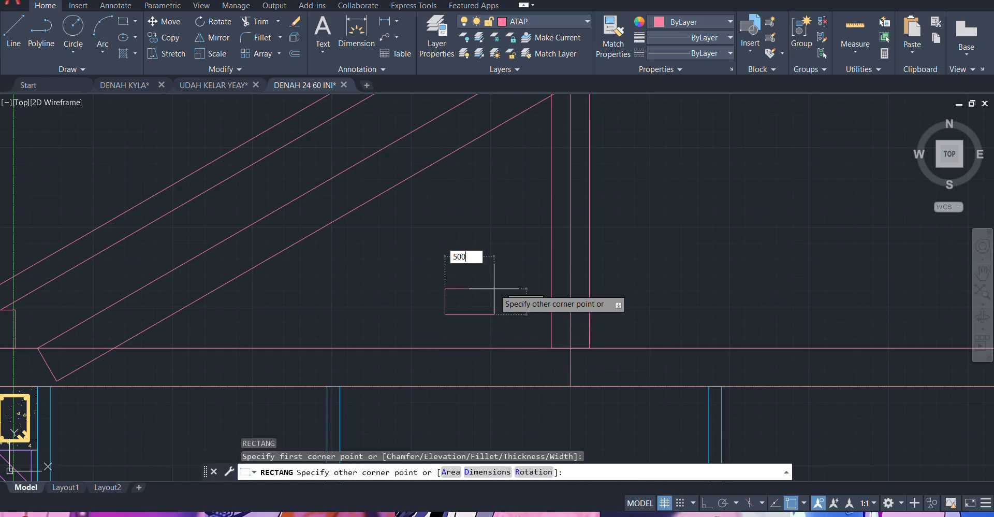
key("Tab")
type("120")
key("Return")
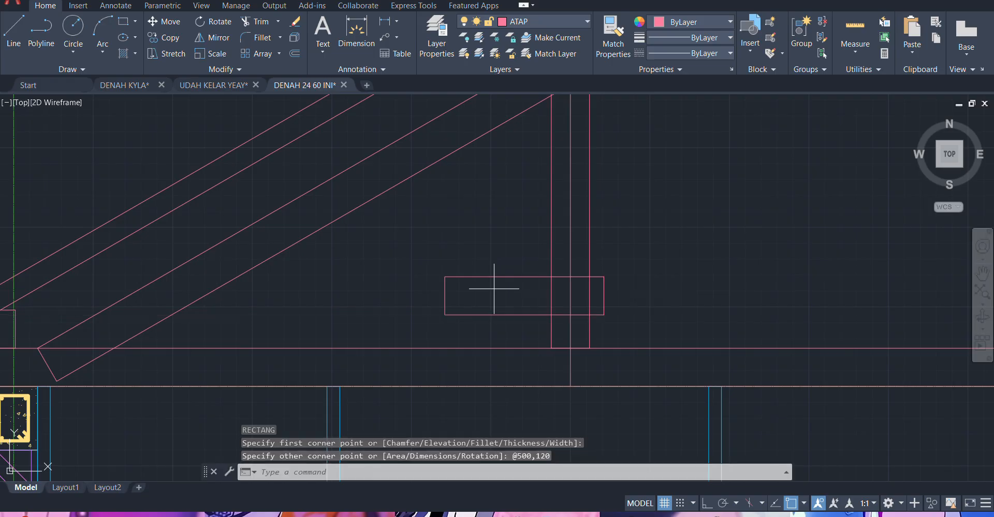
- Move the rectangle by its bottom edge midpoint to the midpoint of the central post's base on the tie beam
left_click(505, 284)
left_click(431, 299)
type("m")
key("Return")
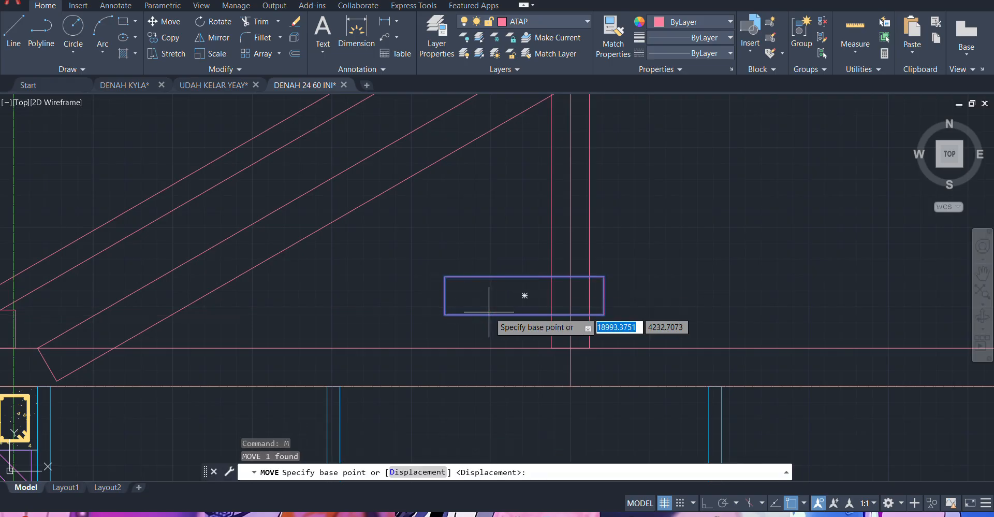
left_click(524, 314)
scroll(569, 346, "up", 2)
left_click(579, 344)
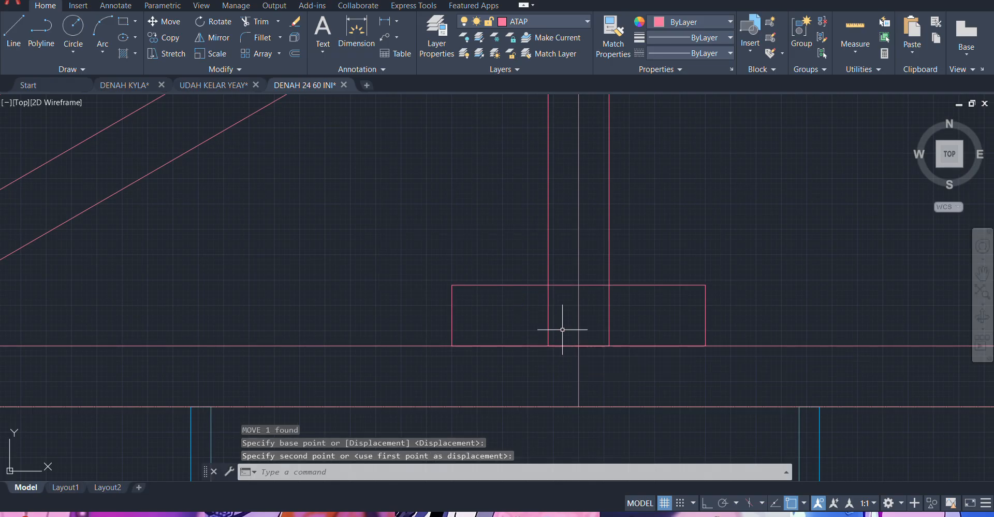
- Move the rectangle straight down by 30 with Ortho on, so it overlaps the tie beam
left_click(498, 286)
left_click(472, 270)
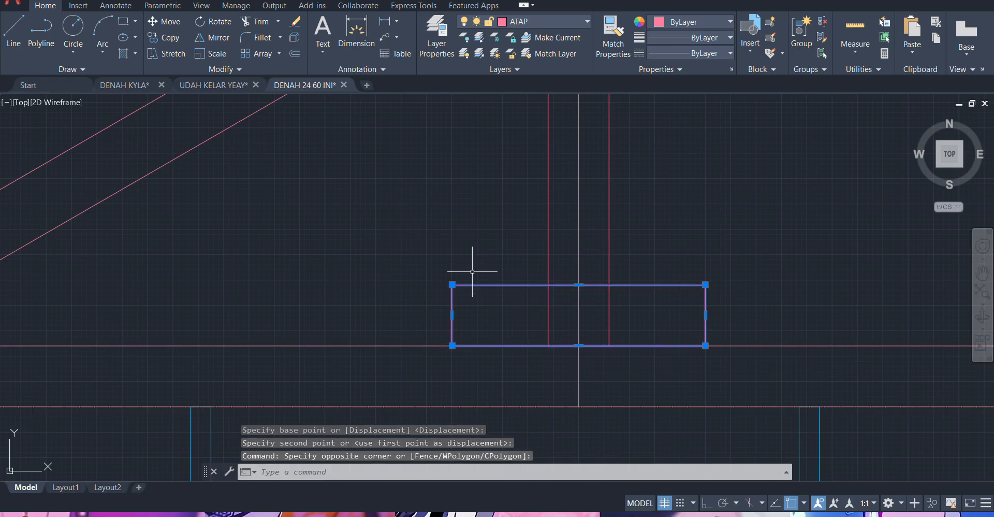
mouse_move(688, 271)
middle_mouse_down()
mouse_move(573, 248)
mouse_move(515, 269)
middle_mouse_up()
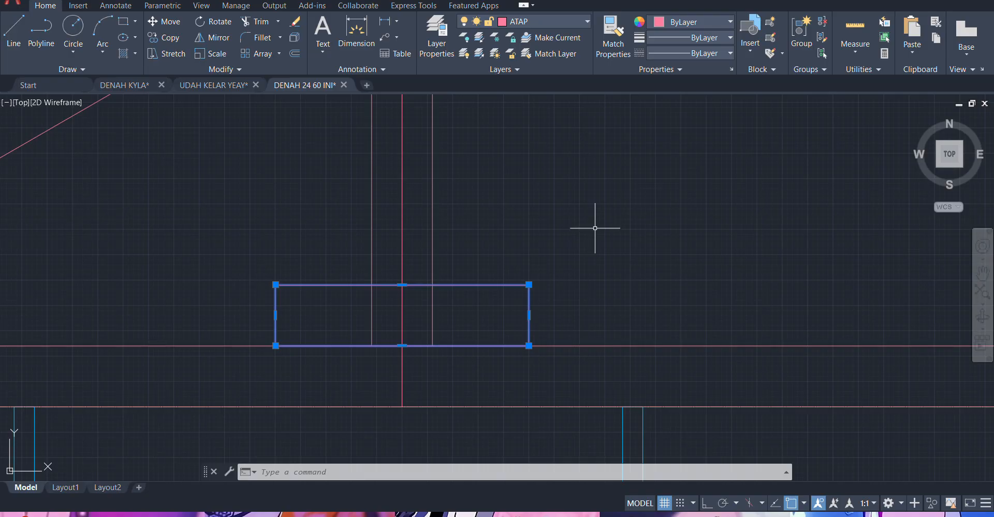
type("m")
key("Return")
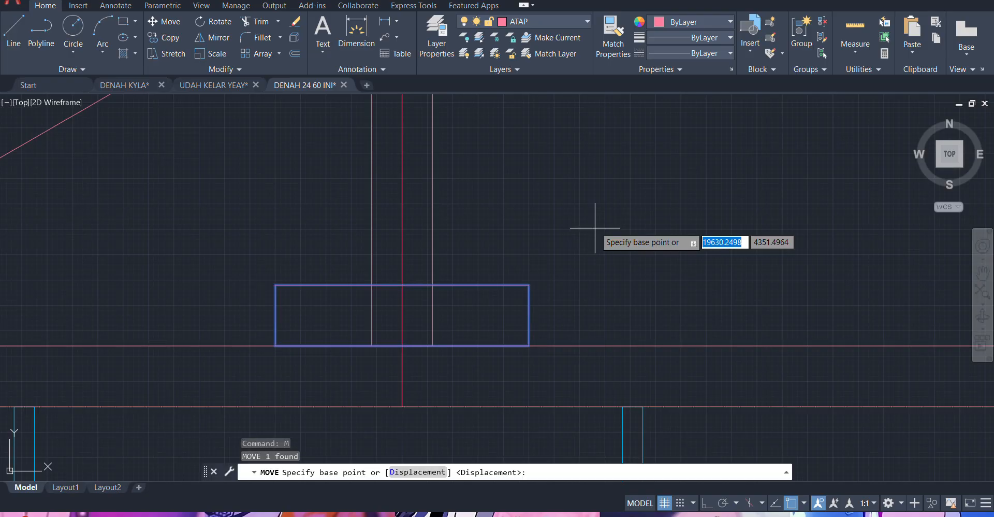
left_click(594, 214)
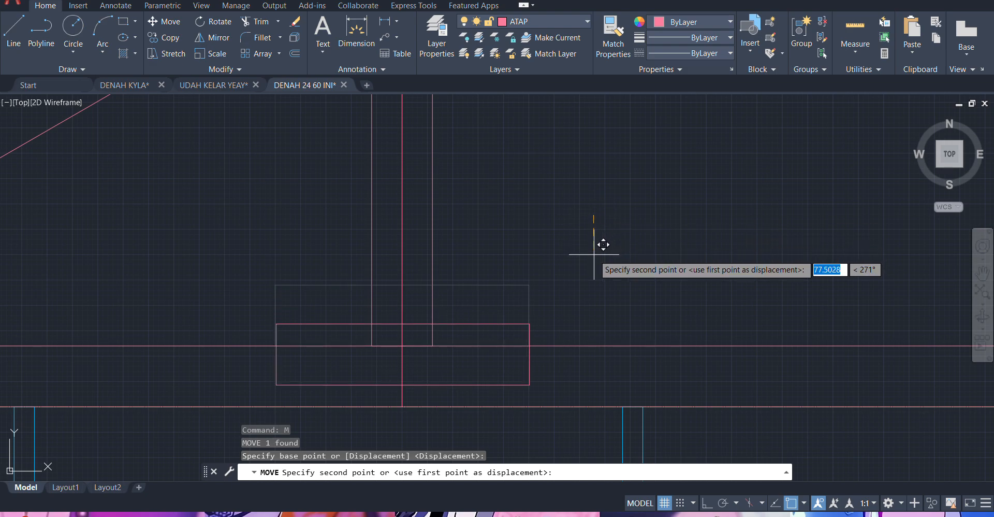
key("F8")
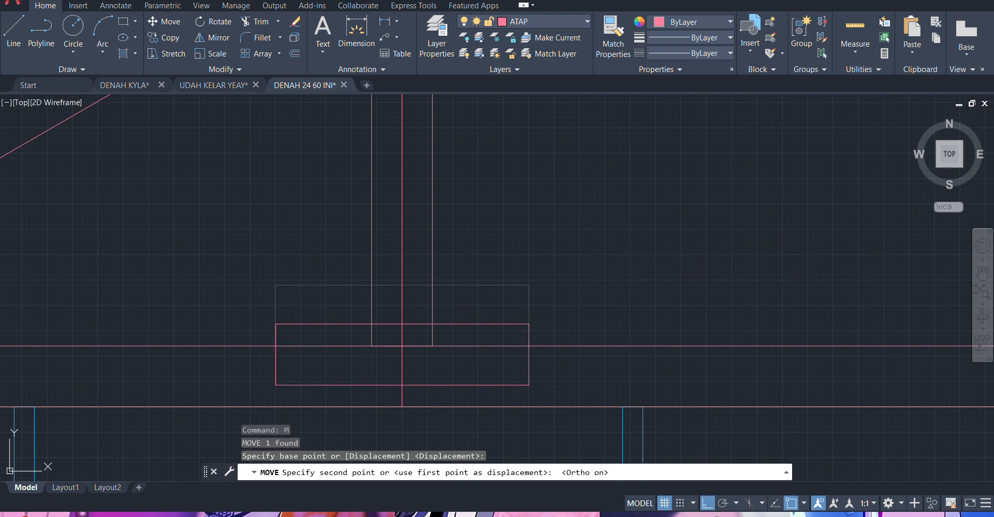
type("30")
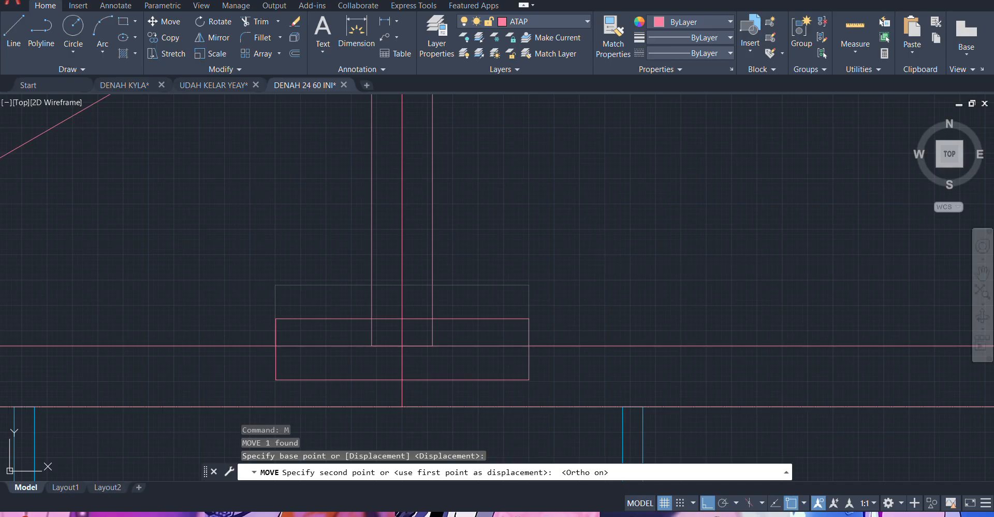
key("Return")
key("Escape")
- Draw a 30 by 30 helper square starting at the rectangle's upper left corner
middle_click_drag(346, 277, 381, 239)
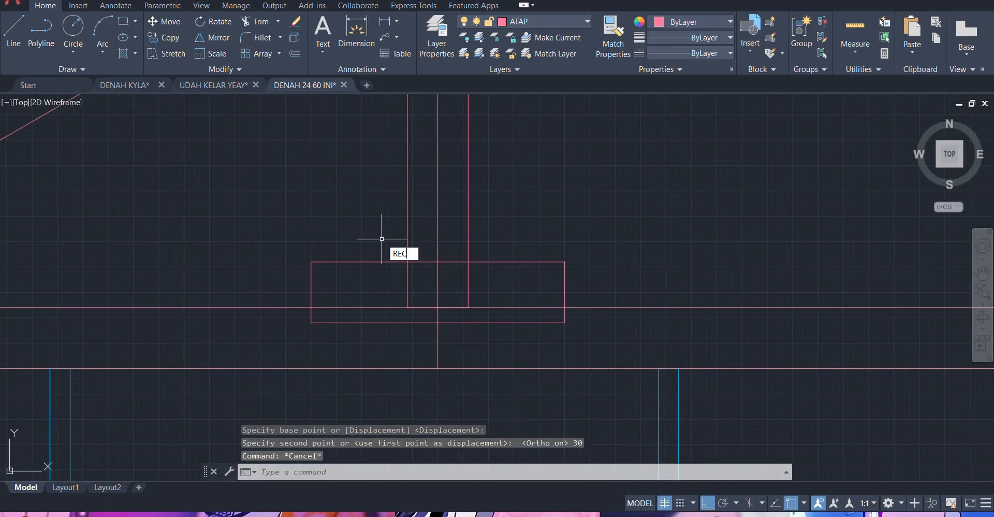
type("REC")
key("Return")
scroll(337, 259, "up", 3)
left_click(266, 254)
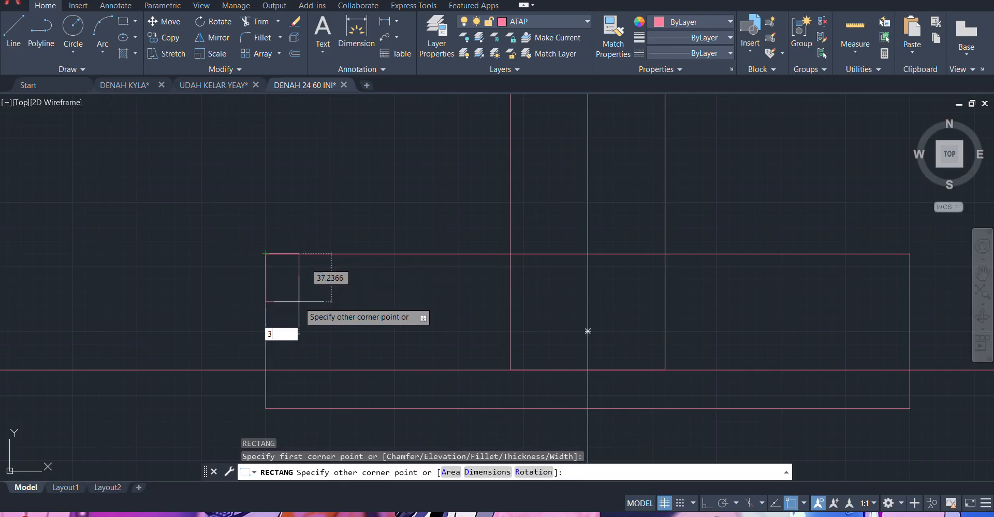
key("Tab")
type("30")
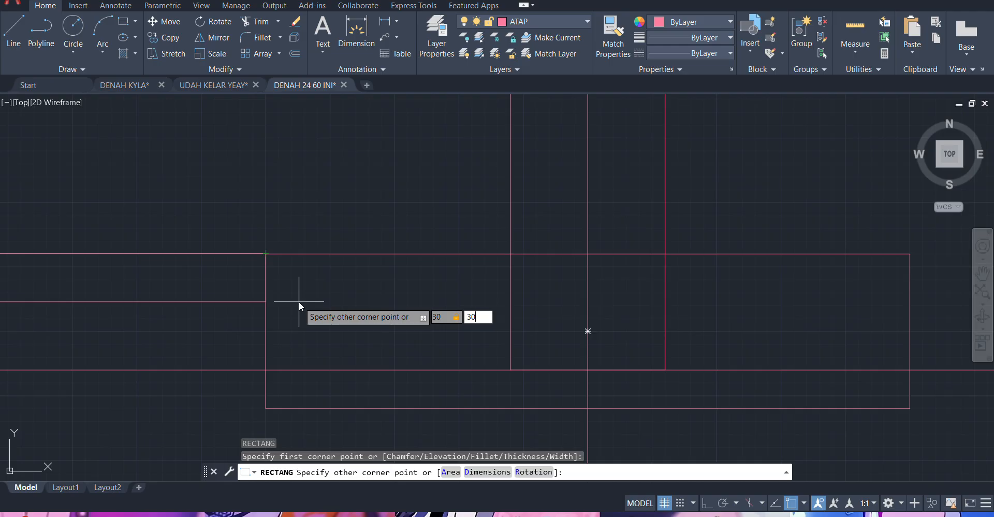
key("Return")
- Move the helper square by its upper left corner onto the rectangle's upper left corner so it sits inside
left_click(304, 230)
left_click(284, 223)
type("m")
key("Return")
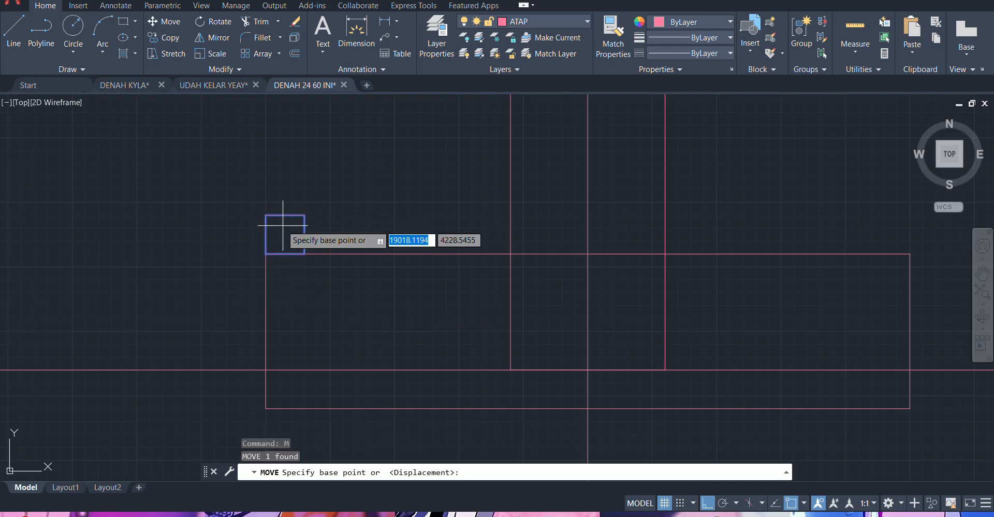
left_click(264, 216)
scroll(273, 254, "up", 2)
key("Escape")
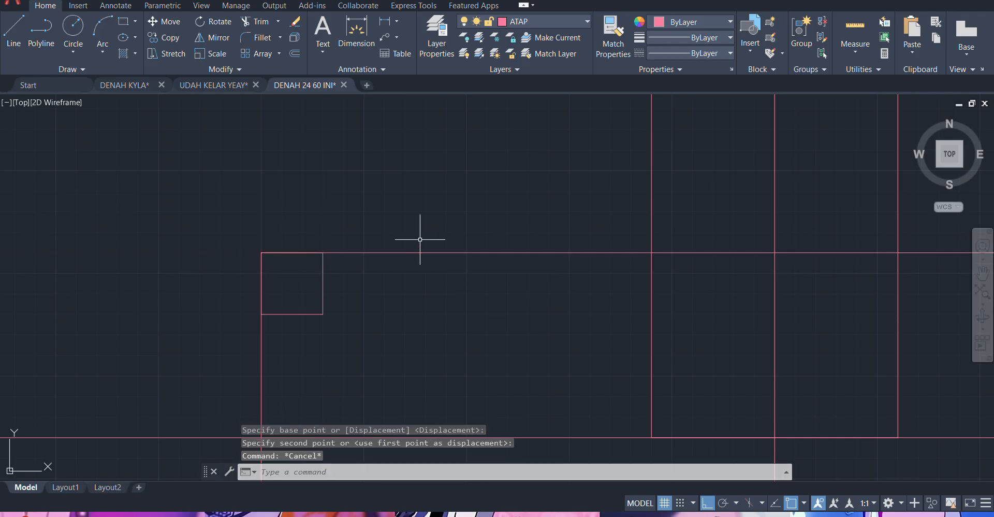
- Draw a diagonal line across the helper square from its lower left to its upper right corner
scroll(371, 251, "down", 4)
scroll(372, 255, "up", 6)
type("l")
key("Return")
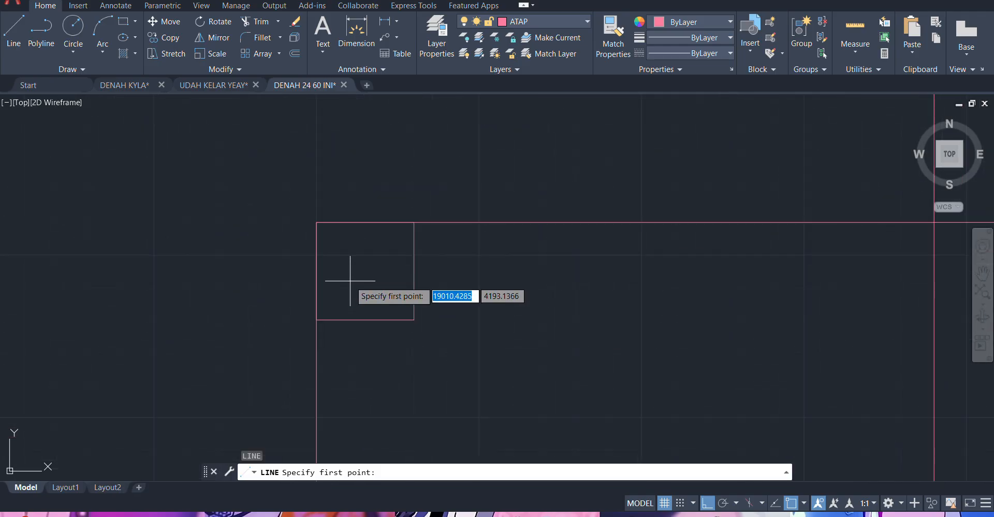
left_click(317, 319)
left_click(413, 223)
key("Escape")
- Mirror the diagonal line across the post's vertical centre line, keeping the source object
left_click(397, 267)
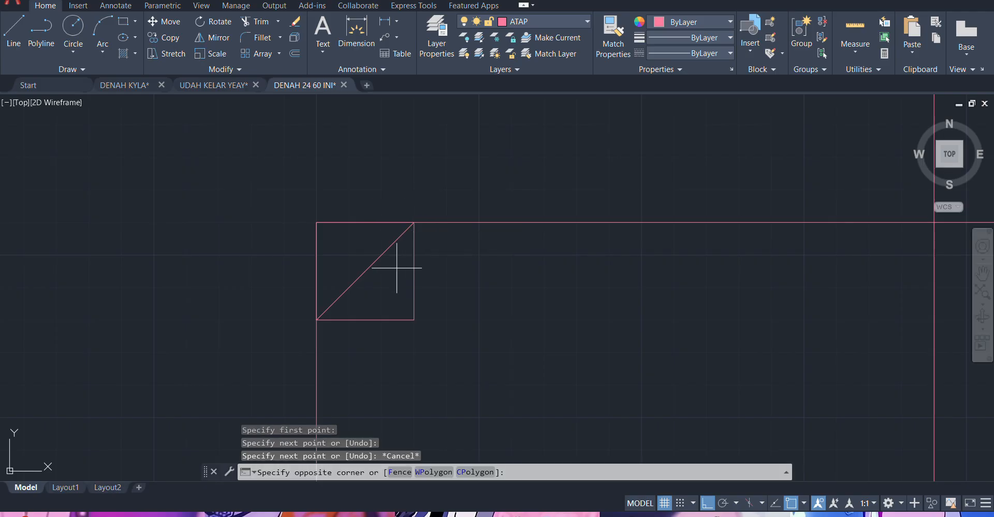
left_click(377, 258)
scroll(414, 261, "down", 4)
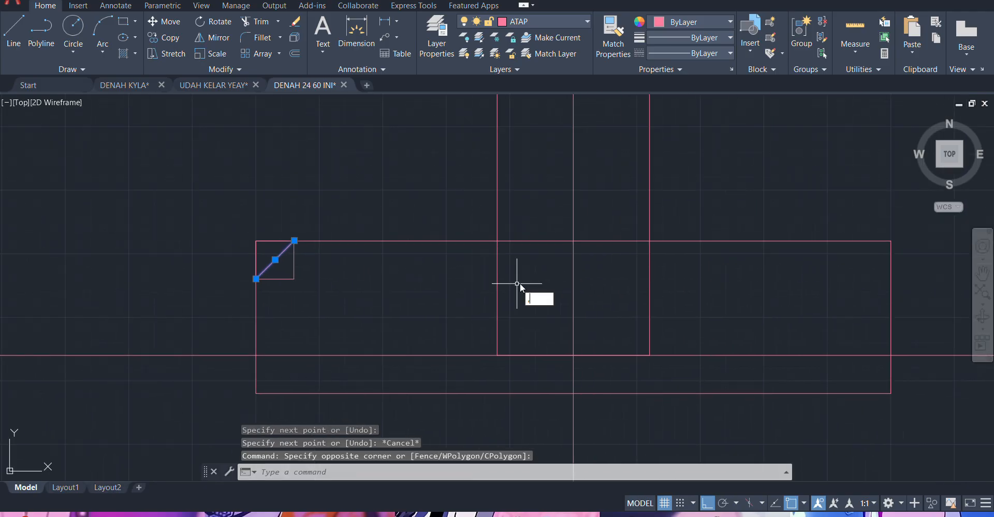
type("mi")
key("Return")
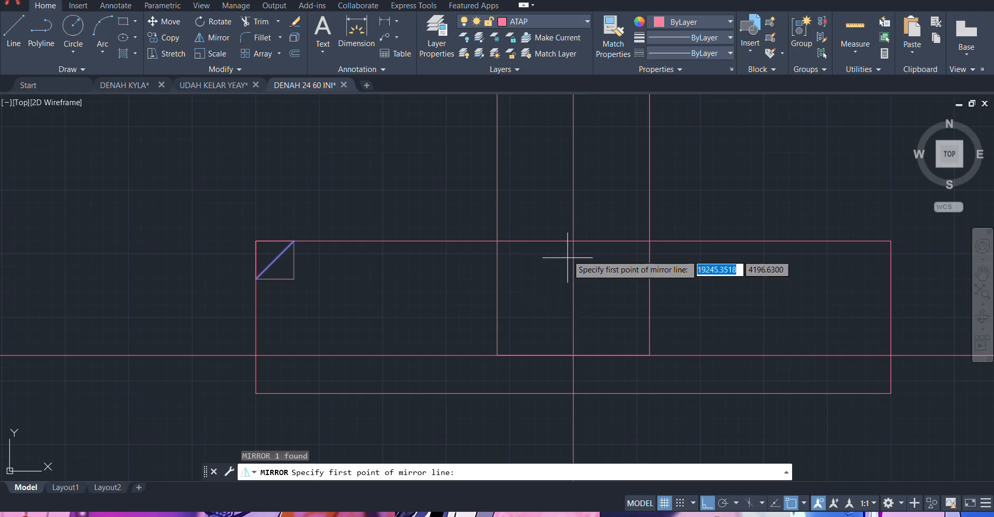
left_click(572, 241)
left_click(573, 355)
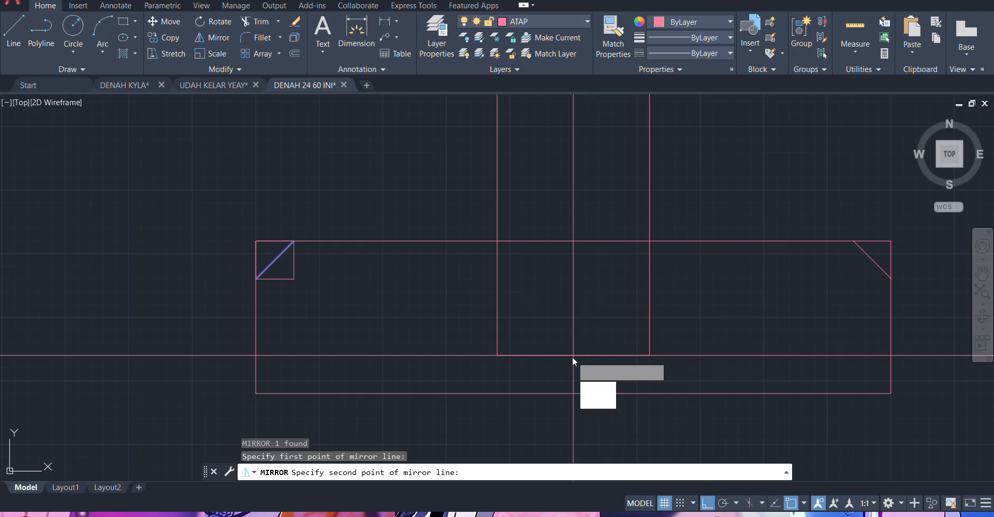
key("Return")
- Delete the helper square together with its diagonal line and dismiss the chat notification
left_click(259, 246)
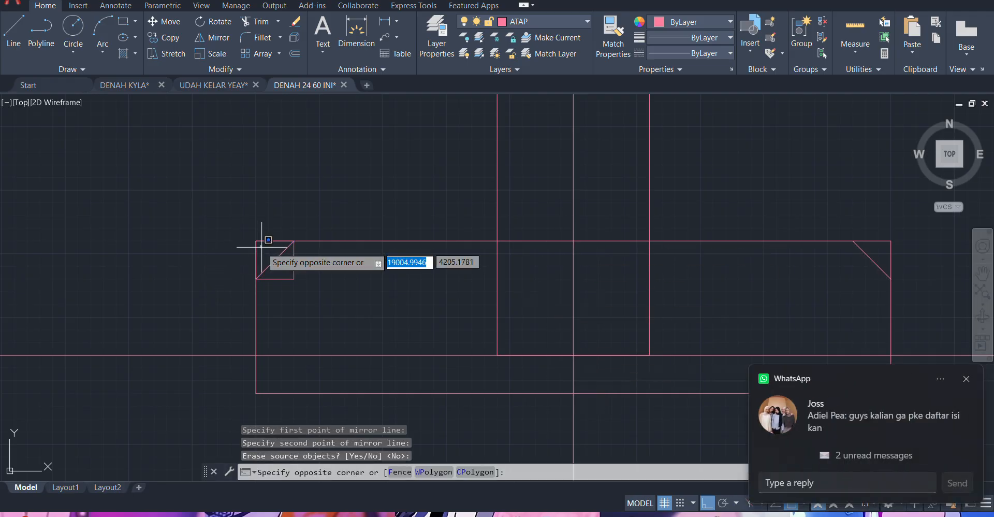
key("Escape")
left_click(318, 256)
left_click(250, 265)
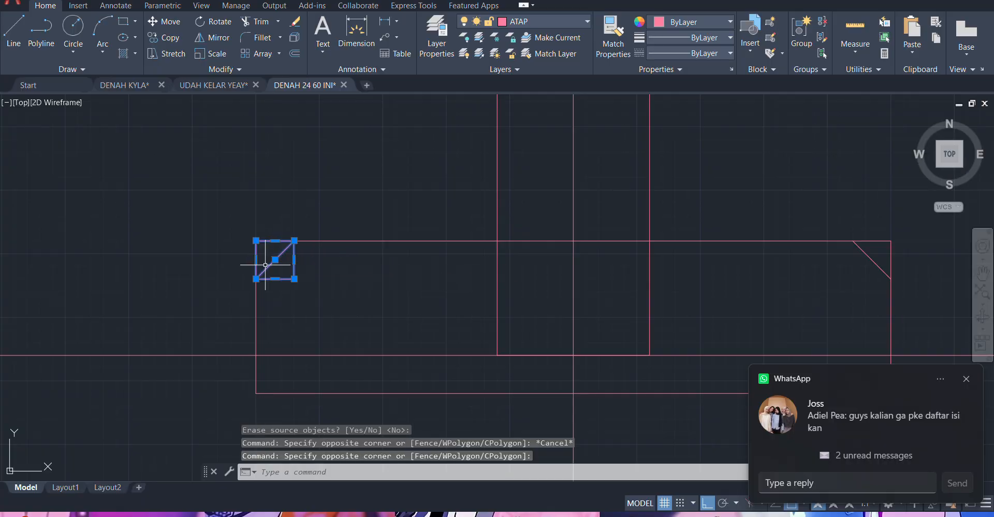
scroll(276, 264, "down", 4)
key("Delete")
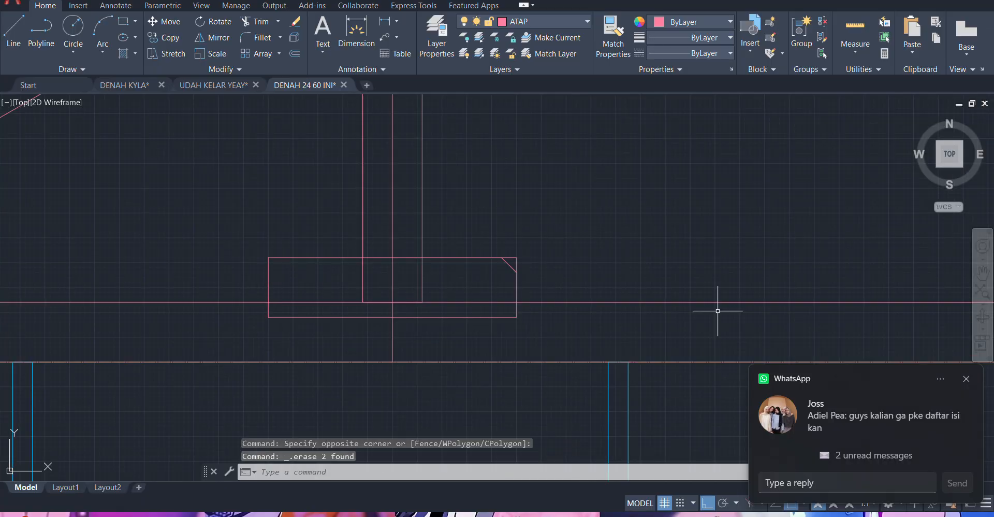
left_click(966, 378)
mouse_move(349, 291)
middle_mouse_down()
mouse_move(457, 266)
mouse_move(450, 269)
middle_mouse_up()
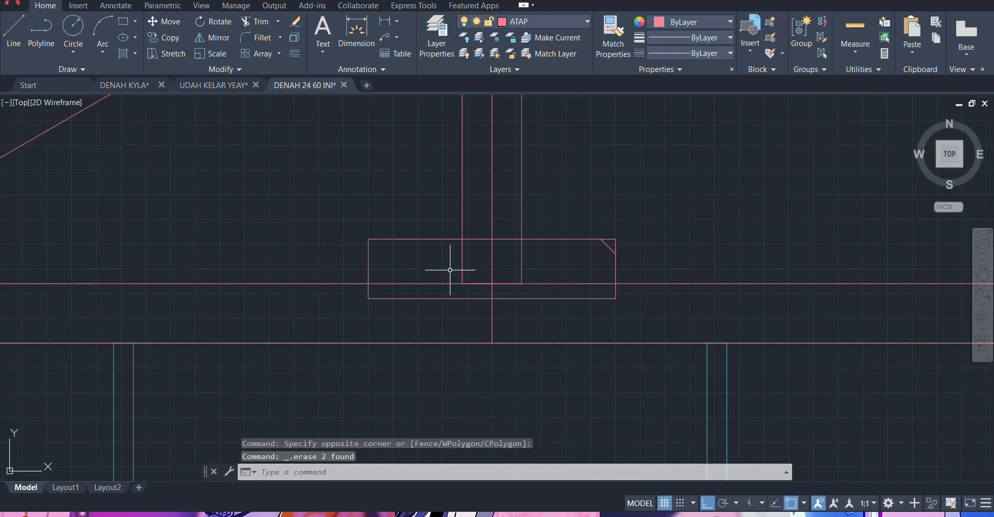
key("Return")
scroll(378, 306, "up", 2)
left_click(361, 296)
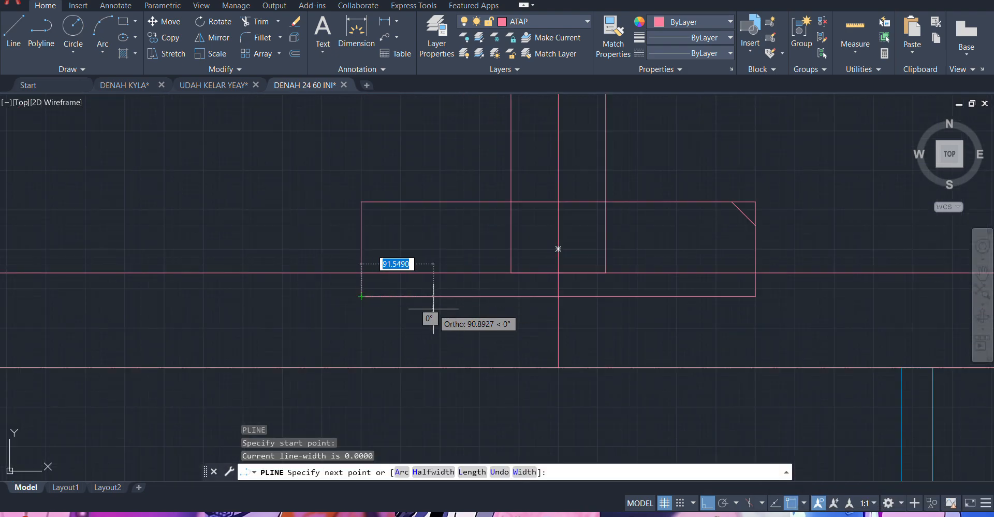
key("Escape")
- Undo the deletion of the helper square and its diagonal line
scroll(356, 289, "down", 1)
key("ctrl+z")
key("ctrl+z")
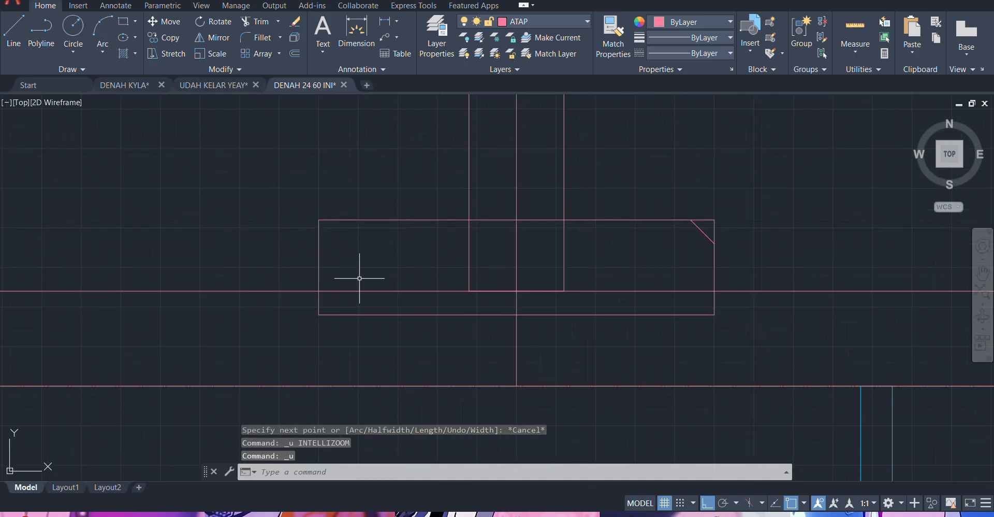
- Delete only the helper square at the rectangle's upper left corner, keeping the diagonal line
middle_click_drag(355, 283, 337, 238)
scroll(335, 236, "down", 2)
scroll(288, 262, "up", 7)
left_click(295, 262)
left_click(222, 311)
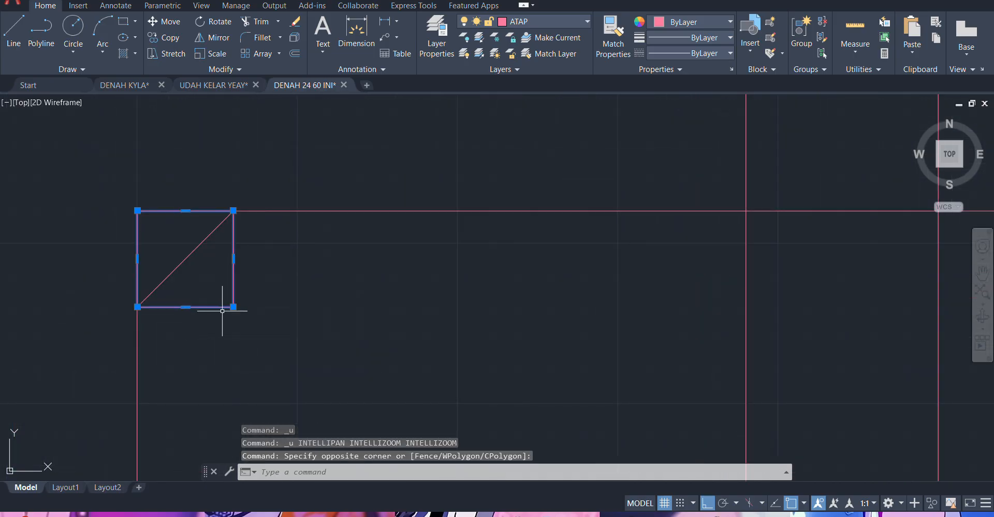
key("Delete")
- Draw a polyline from the rectangle's lower left corner 120 to the right, then up to the tie beam's top edge
scroll(222, 288, "down", 3)
scroll(309, 202, "up", 2)
scroll(318, 273, "down", 2)
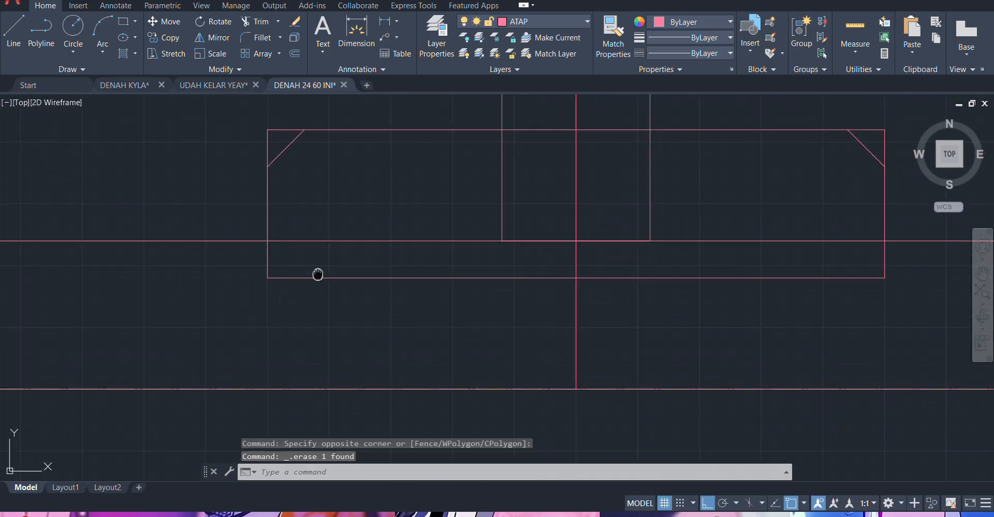
type("L")
key("Return")
left_click(229, 300)
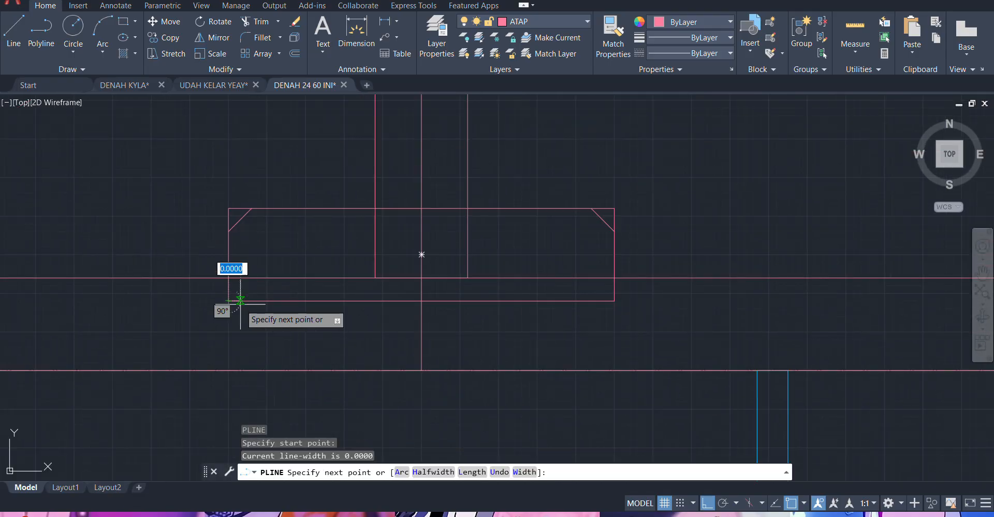
type("120")
key("Return")
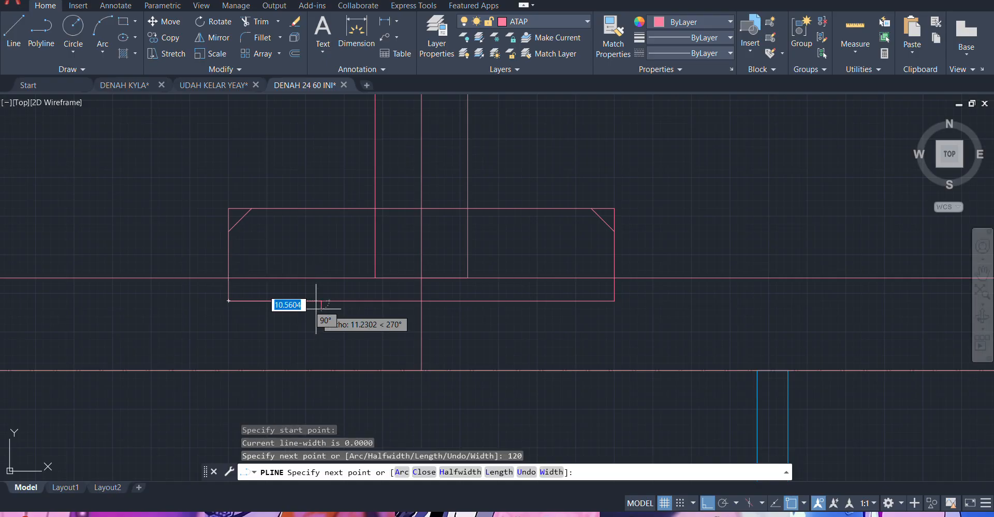
scroll(309, 292, "up", 2)
key("Escape")
- Finish the notch polyline at the tie beam's top edge and mirror it about the post's vertical centreline, keeping the original
left_click(339, 277)
left_click(309, 286)
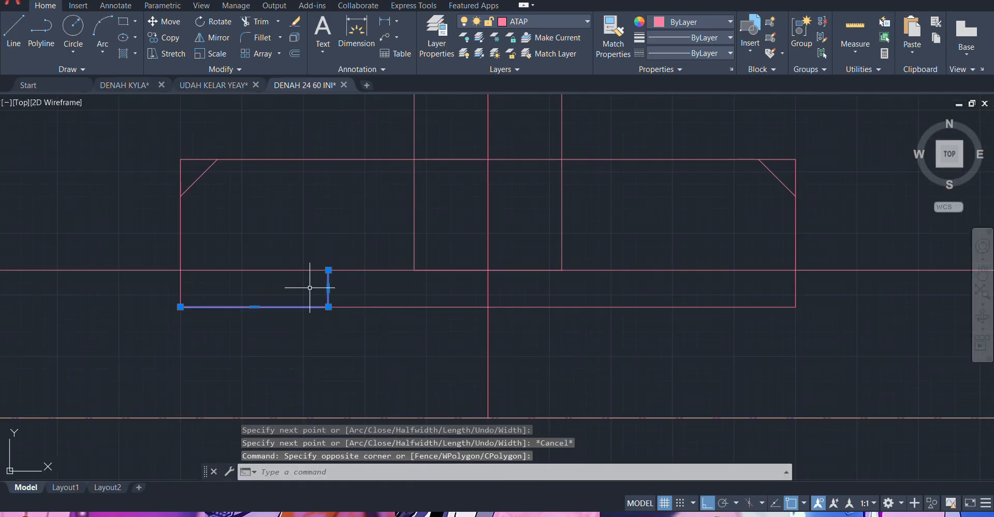
scroll(317, 295, "down", 2)
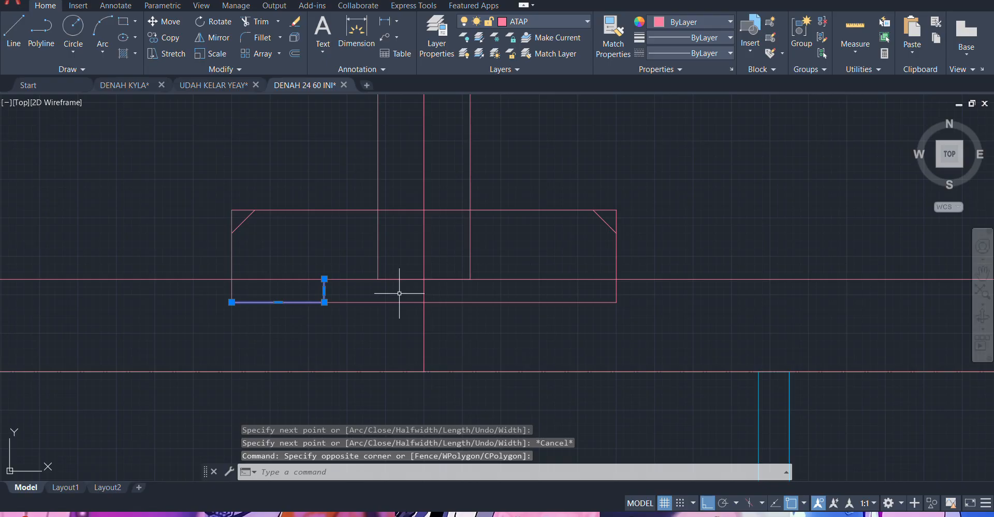
key("Return")
left_click(424, 302)
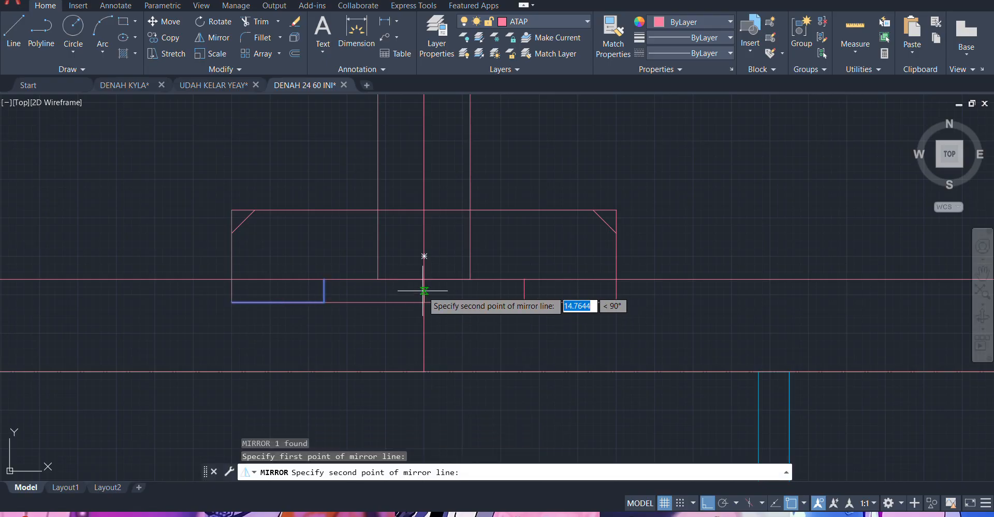
left_click(424, 284)
key("Return")
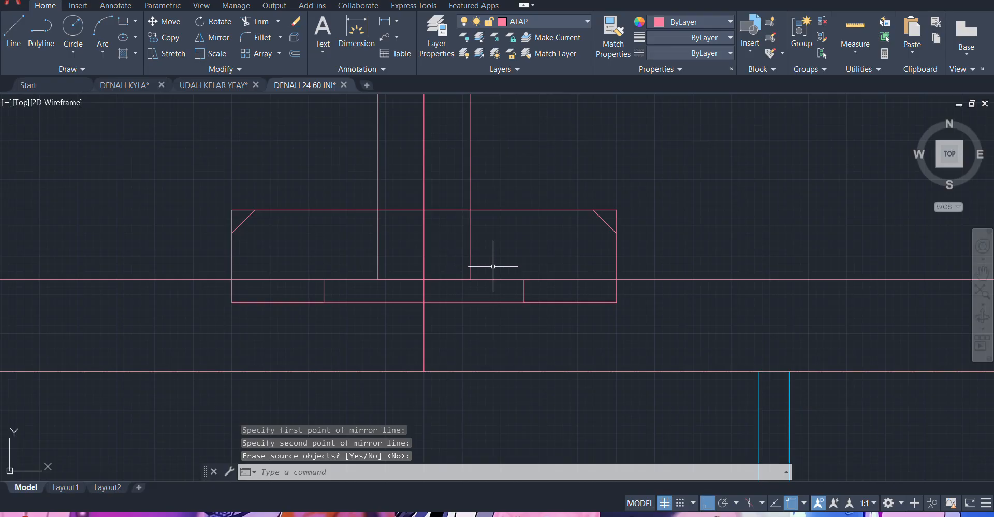
- Draw a line along the tie beam's top edge joining the upper ends of the two notch polylines
type("l")
key("Return")
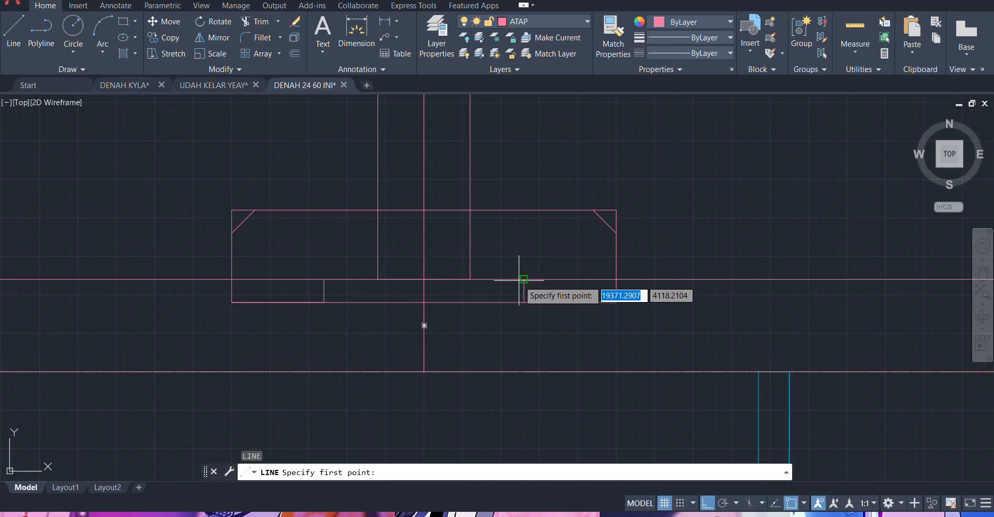
left_click(524, 279)
left_click(324, 279)
key("Escape")
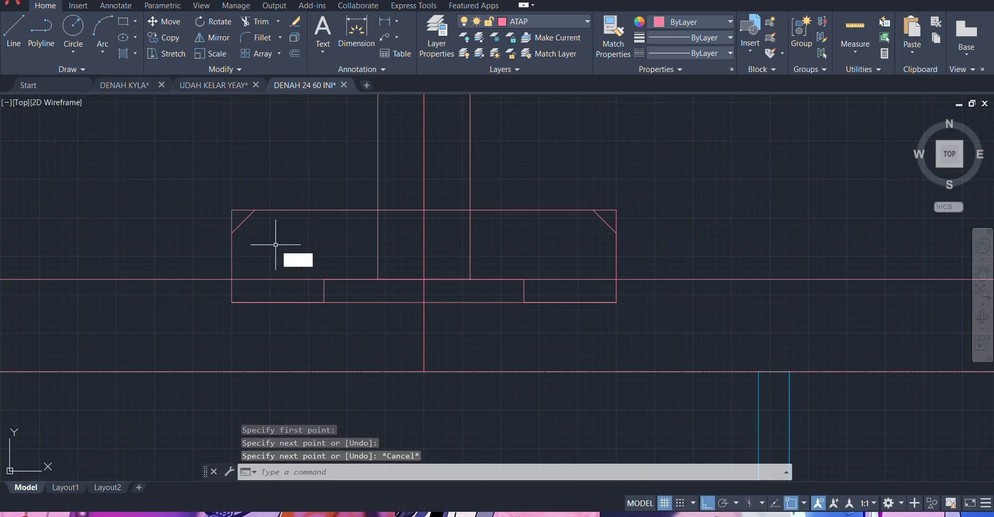
- Trim away the block's two upper corners outside the chamfer lines
key("Return")
left_click(237, 203)
left_click(227, 215)
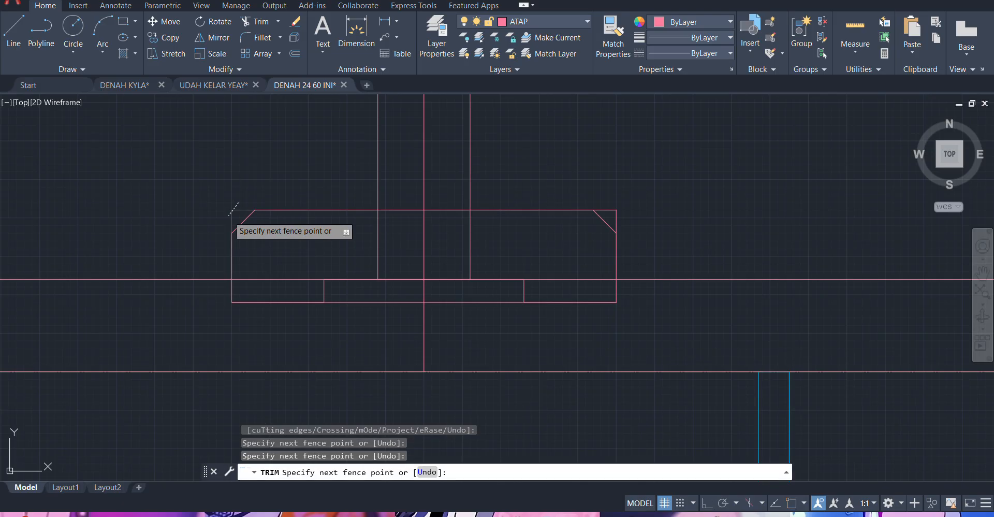
left_click(622, 217)
left_click(606, 202)
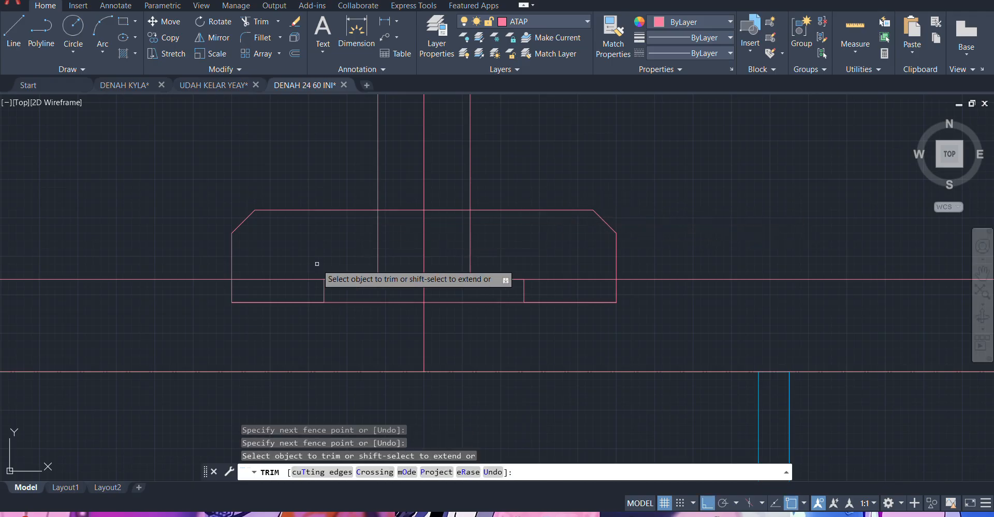
- Trim the tie beam's top edge inside the block on both sides of the notch
left_click(298, 263)
left_click(277, 286)
left_click(556, 258)
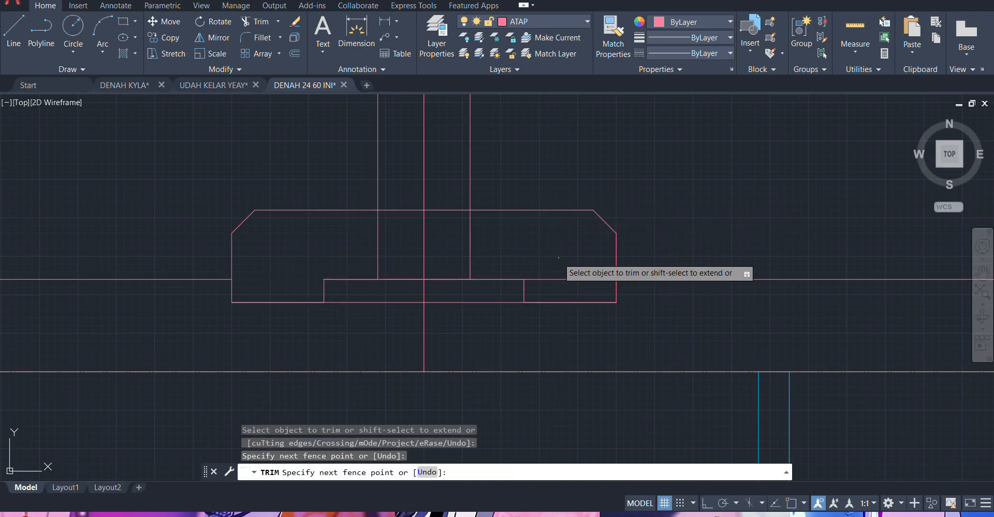
left_click(548, 285)
key("Return")
- Join the block's edges, chamfers and notch segments into one outline and remove the bottom edge across the notch
left_click(501, 279)
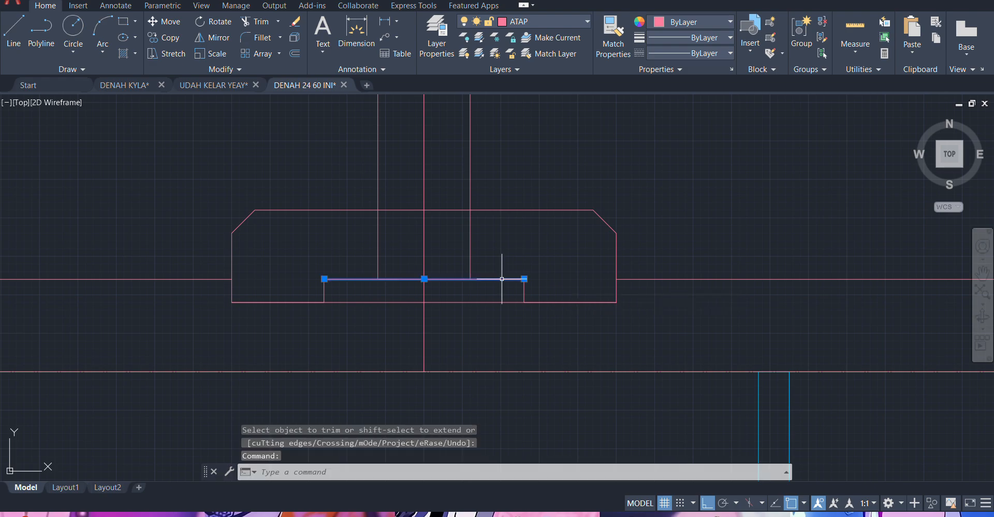
scroll(518, 271, "down", 3)
scroll(523, 270, "up", 3)
left_click(538, 280)
left_click(505, 266)
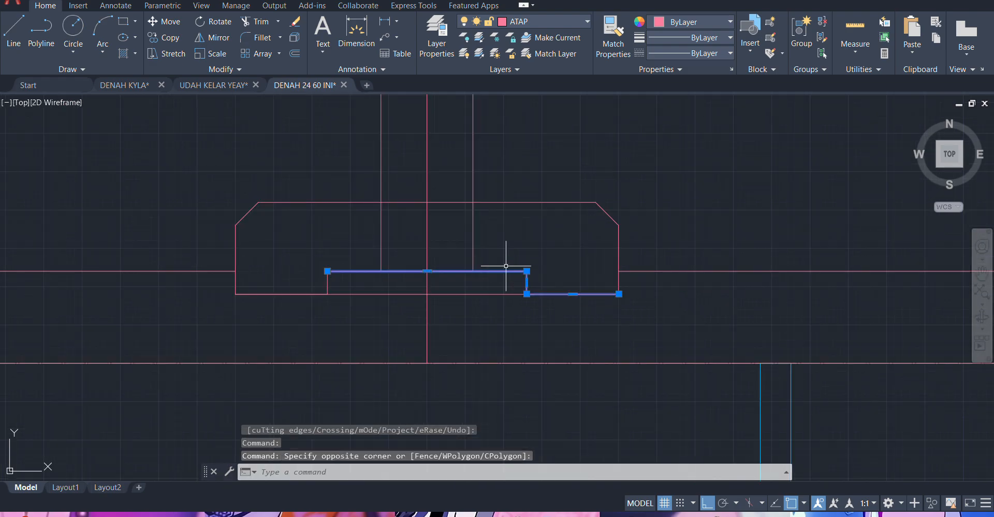
left_click(334, 282)
left_click(285, 232)
left_click(300, 222)
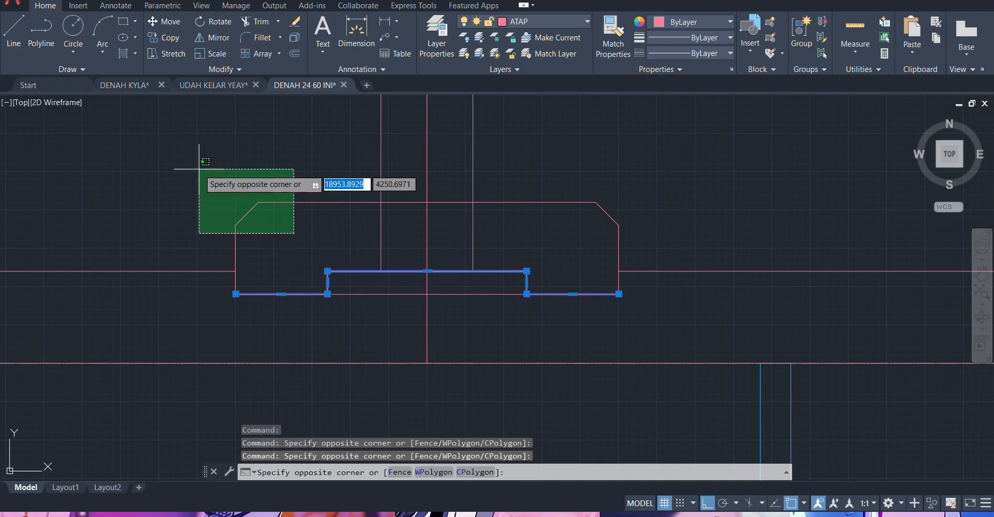
left_click(202, 171)
left_click(668, 160)
left_click(560, 243)
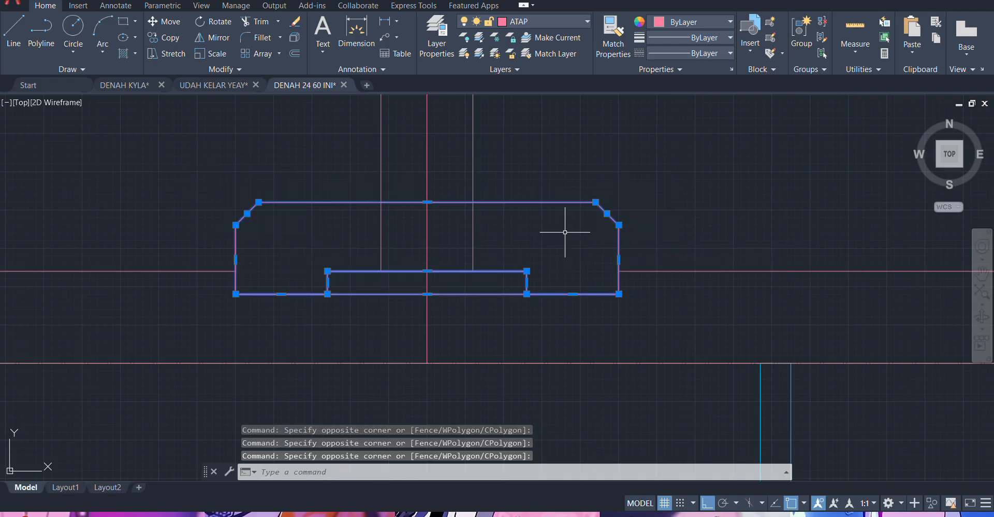
key("Return")
scroll(497, 217, "up", 2)
scroll(466, 216, "down", 4)
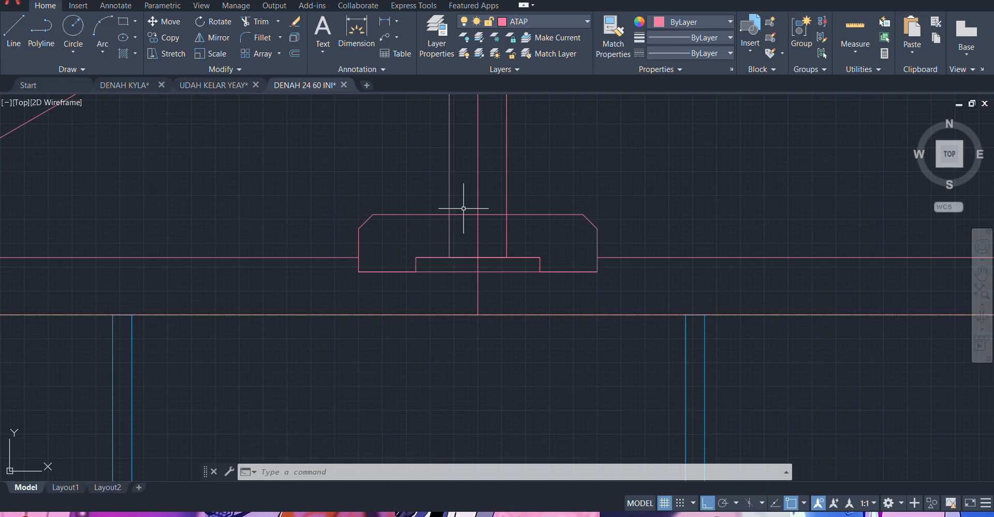
- Draw a polyline from the block's top edge 100 up along the post's left side, then horizontally across and past the post
scroll(464, 209, "down", 4)
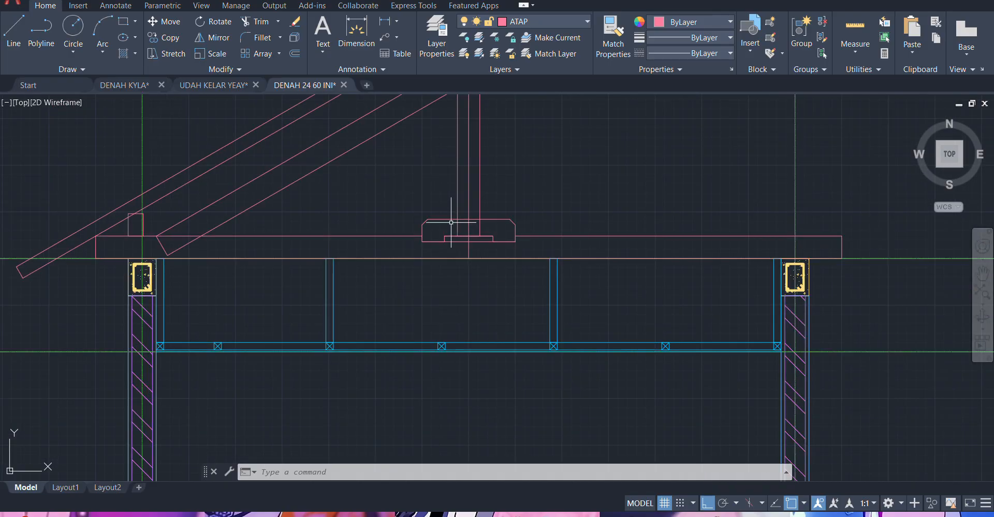
scroll(428, 179, "up", 1)
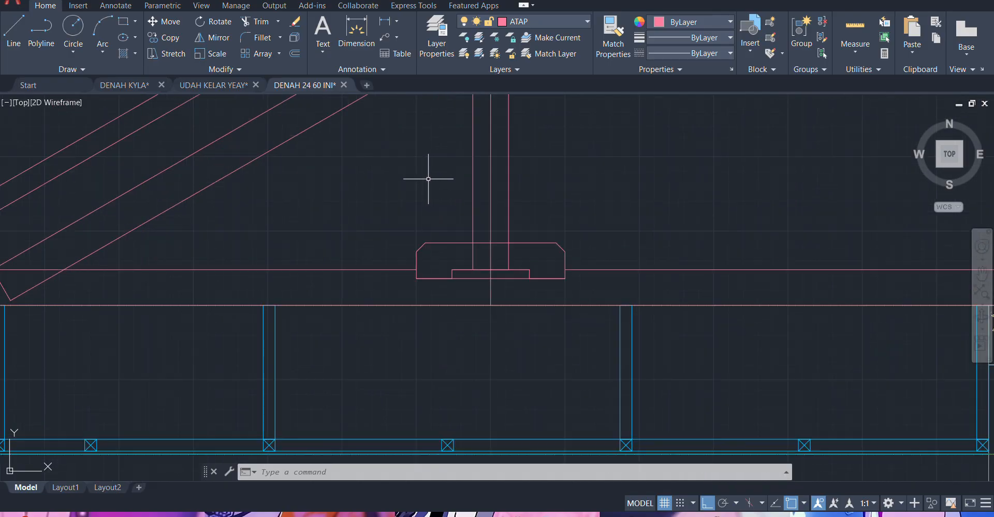
scroll(442, 206, "up", 2)
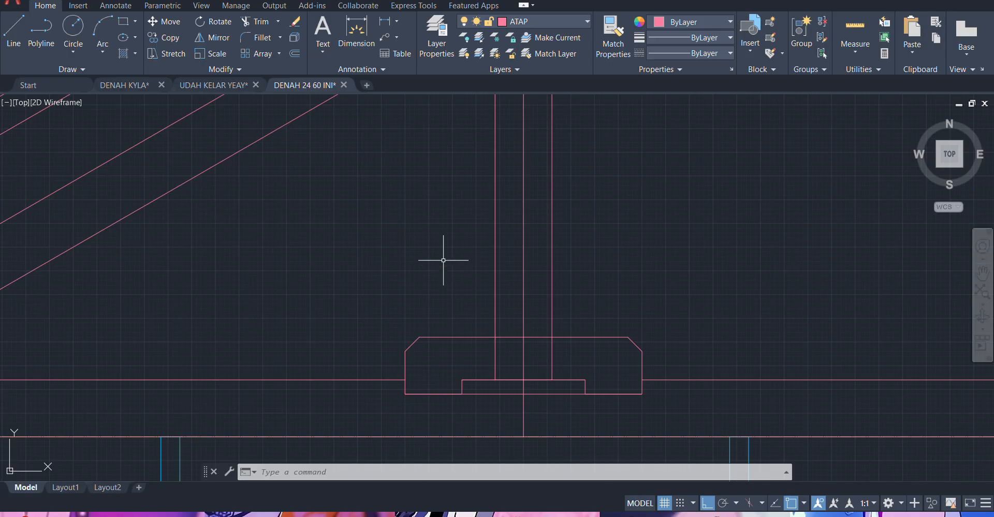
key("Return")
left_click(523, 365)
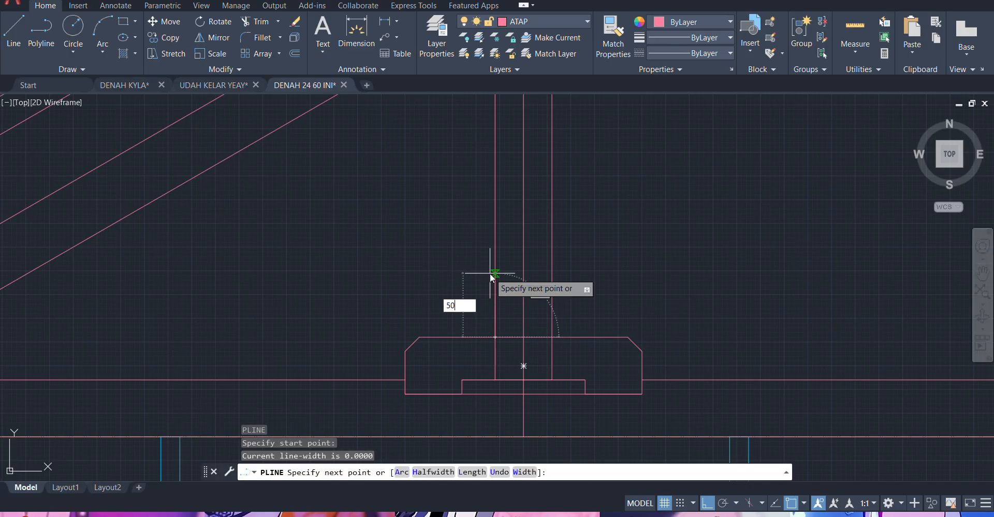
type("50")
key("Return")
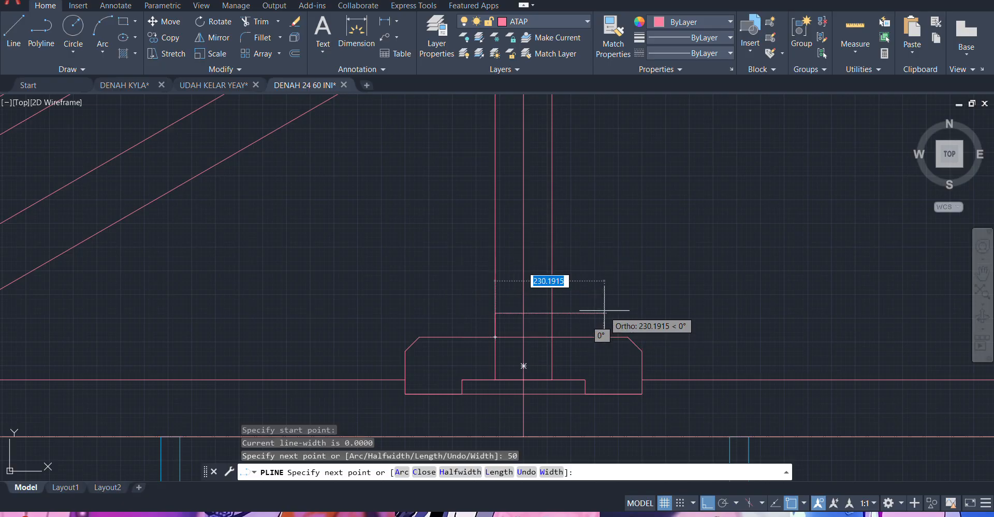
key("ctrl+z")
scroll(494, 260, "down", 2)
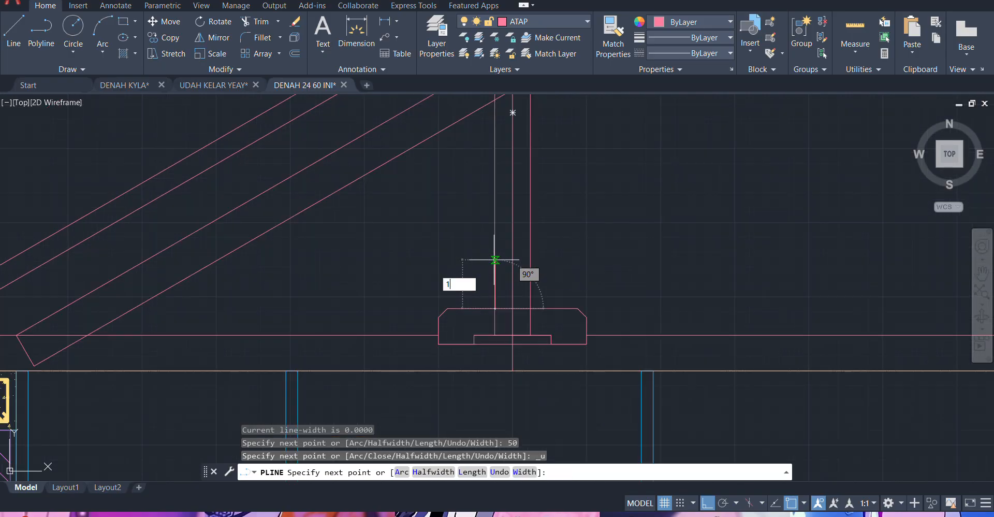
key("Return")
key("Escape")
scroll(506, 313, "up", 4)
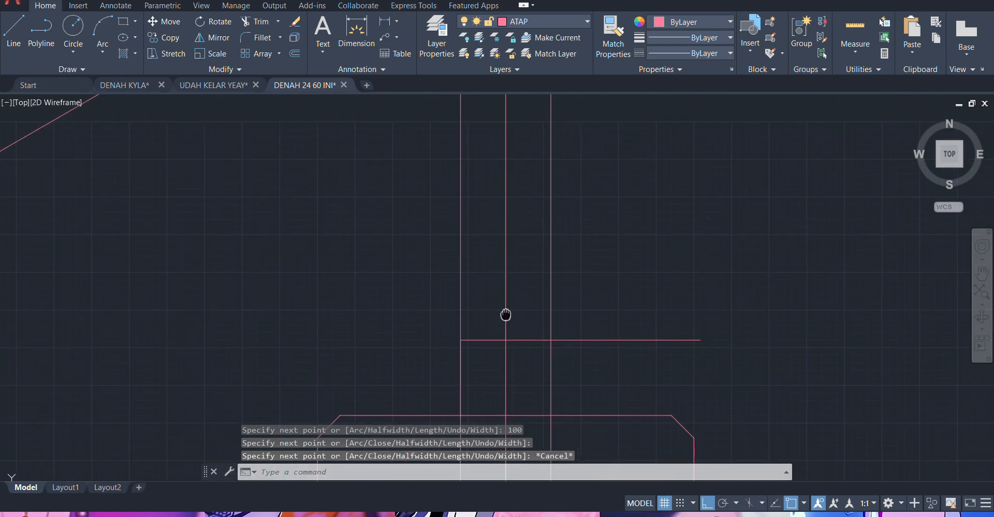
- Copy the post outline from its lower left corner up to the corner of the helper polyline above the block
scroll(532, 290, "down", 6)
scroll(531, 289, "up", 3)
left_click(559, 300)
left_click(522, 288)
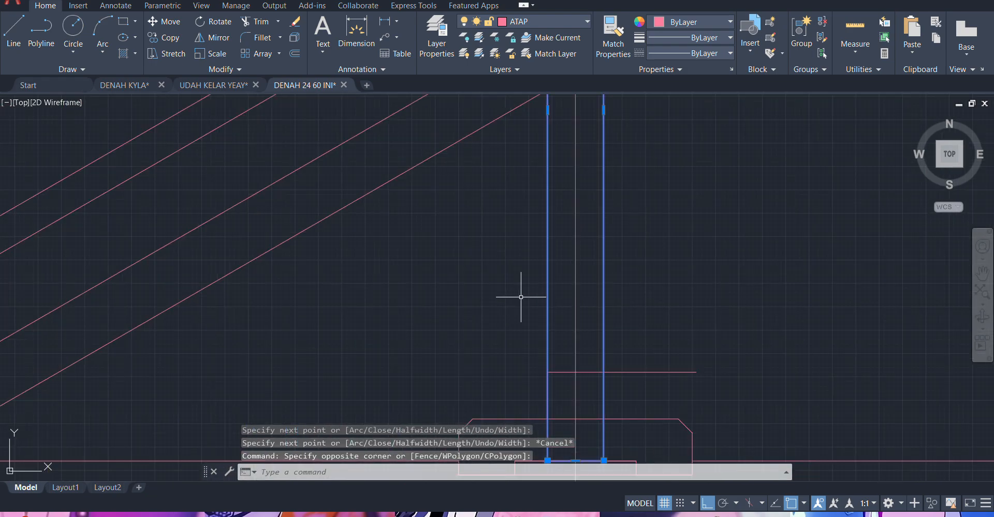
middle_click_drag(613, 264, 634, 262)
scroll(635, 262, "down", 4)
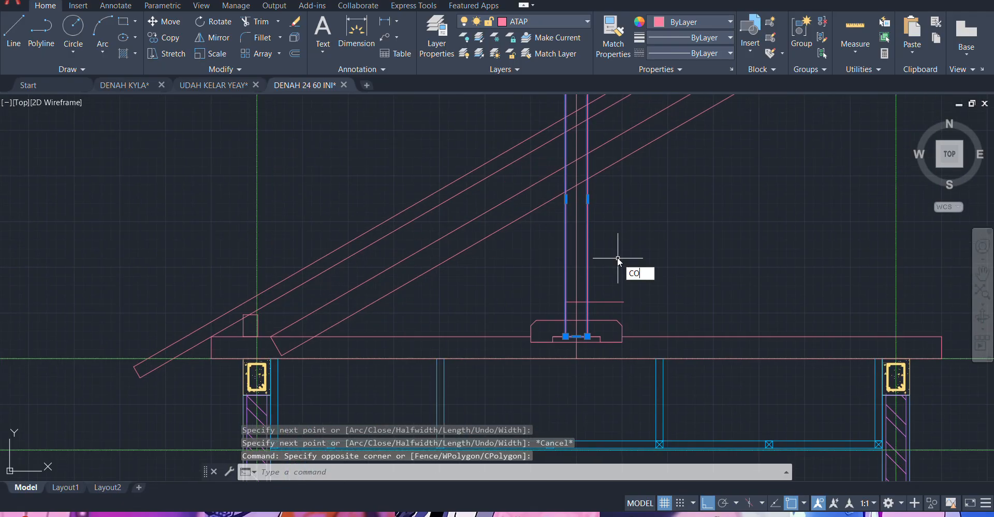
key("Return")
scroll(564, 320, "up", 4)
left_click(570, 362)
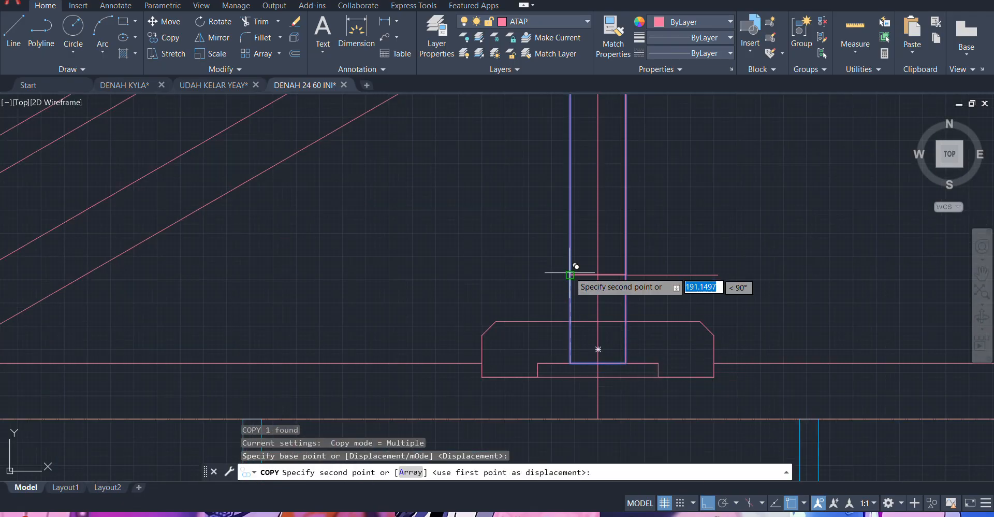
left_click(569, 274)
key("Escape")
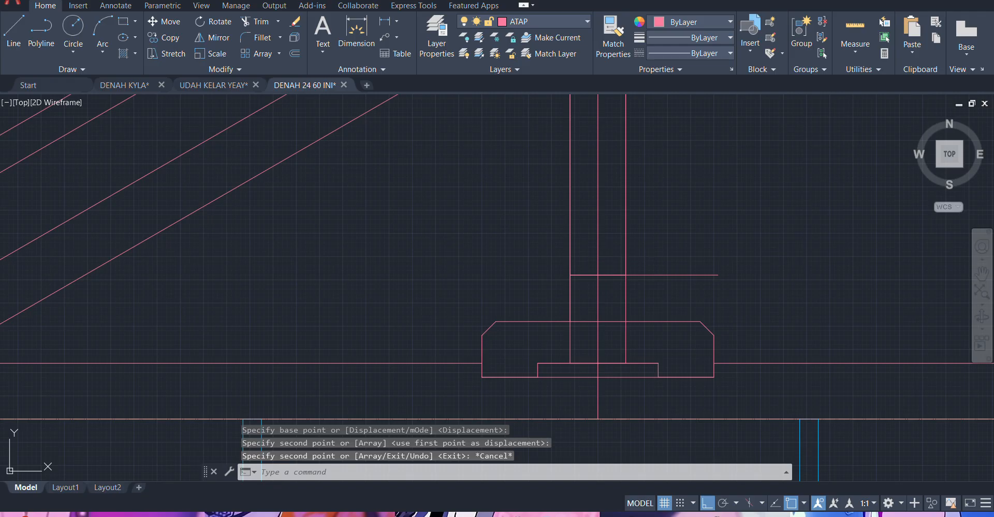
- Rotate the raised post copy 30 degrees about its lower left corner
left_click(625, 258)
scroll(634, 261, "down", 2)
middle_click_drag(682, 253, 625, 274)
type("O")
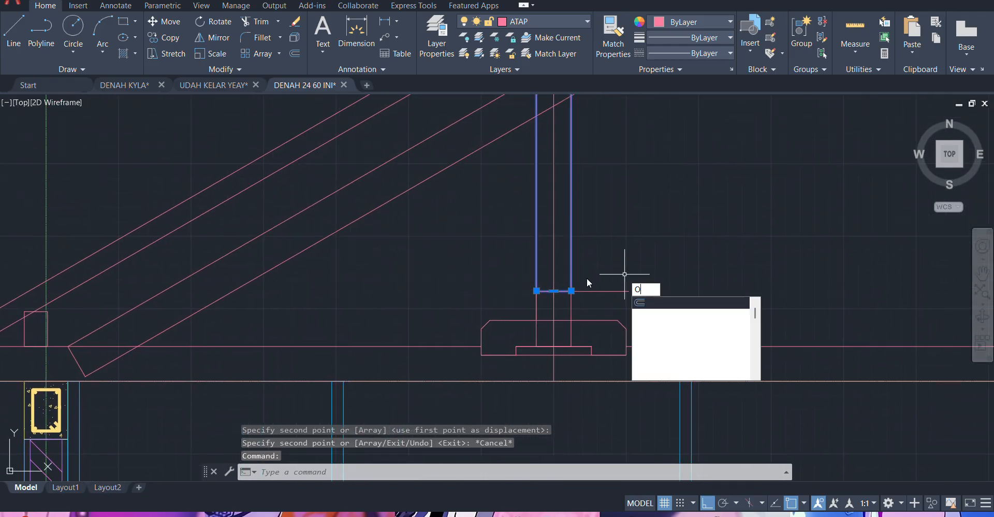
key("BackSpace")
type("RO")
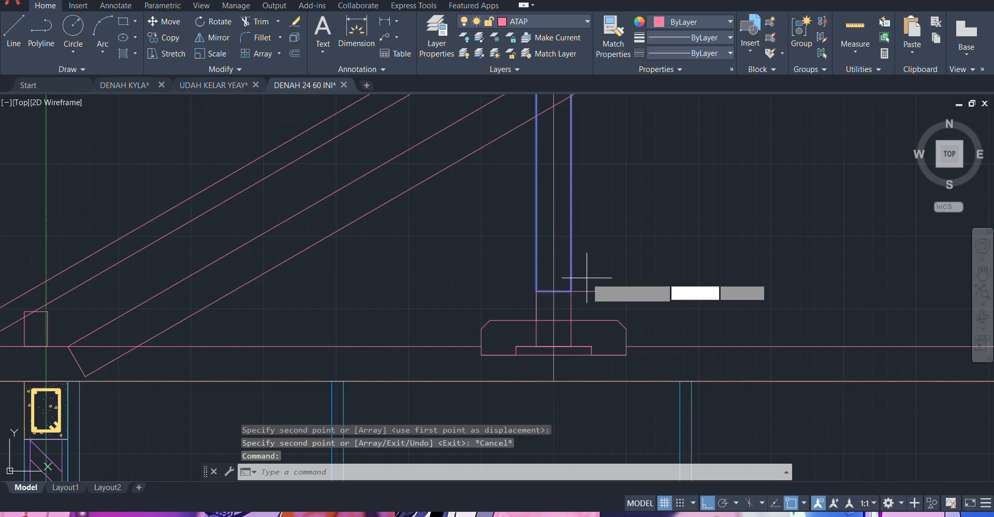
key("Return")
left_click(531, 296)
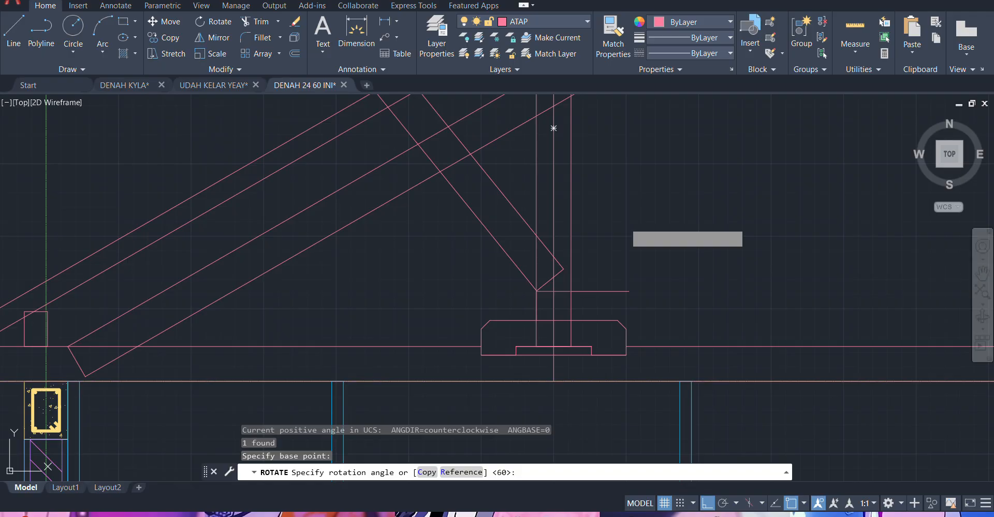
key("F8")
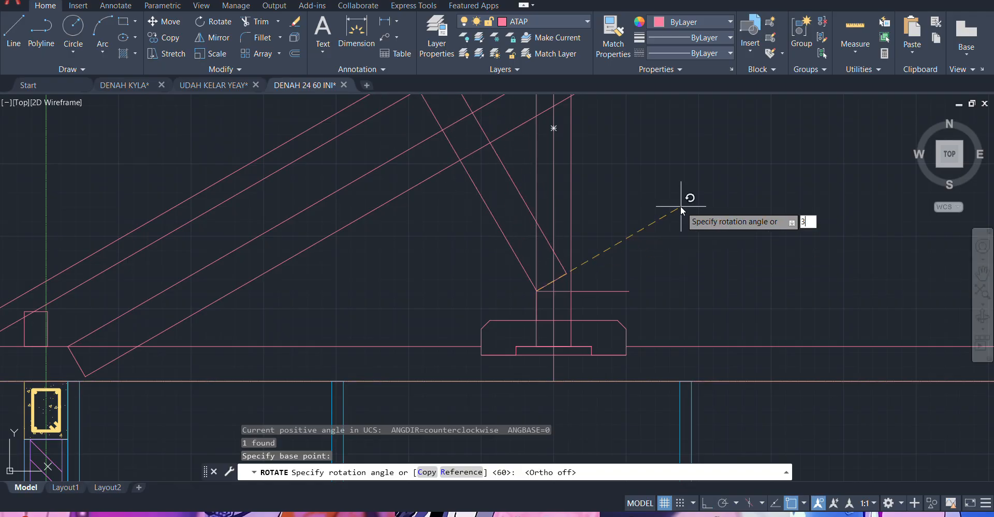
key("Return")
- Delete the rotated copy of the post
scroll(606, 255, "down", 2)
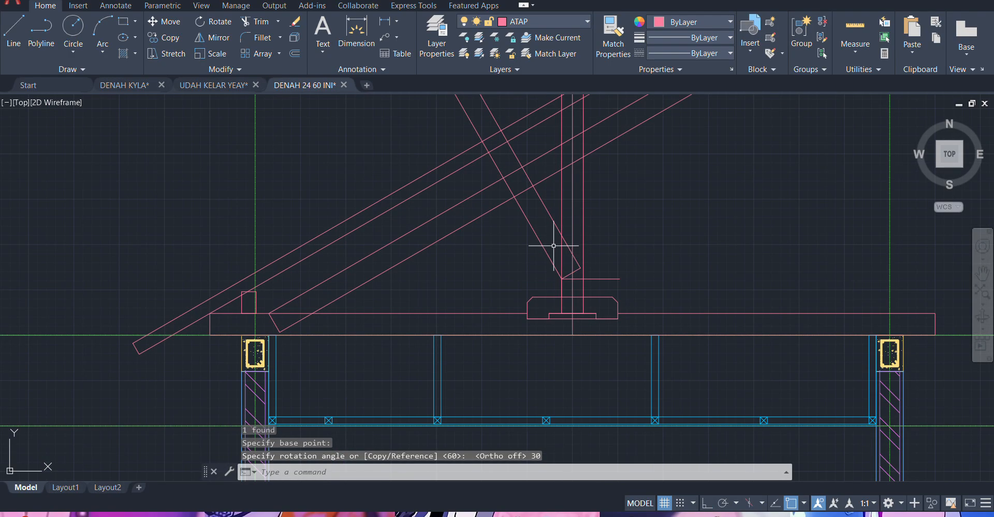
left_click(637, 271)
left_click(524, 252)
key("Delete")
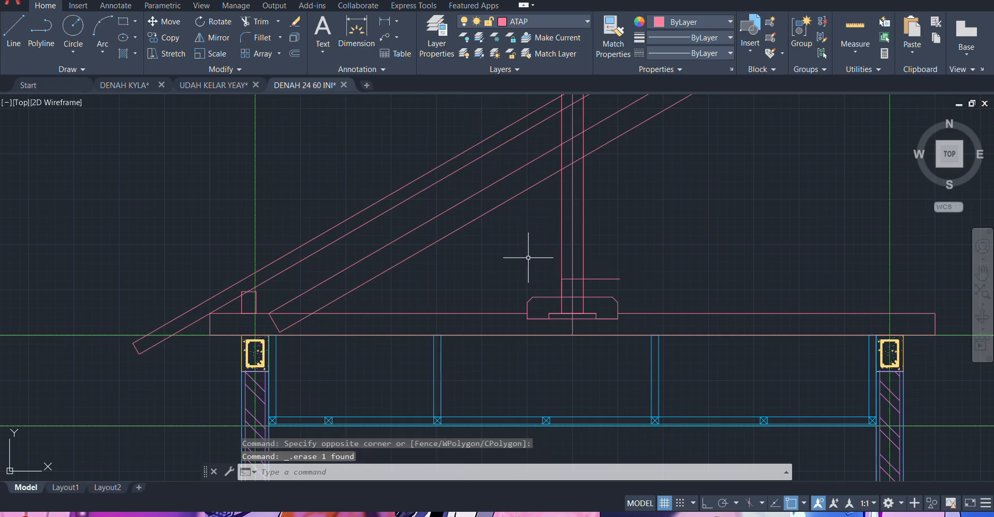
- Undo the deletion and the rotation of the post copy
key("ctrl+z")
key("ctrl+z")
key("ctrl+z")
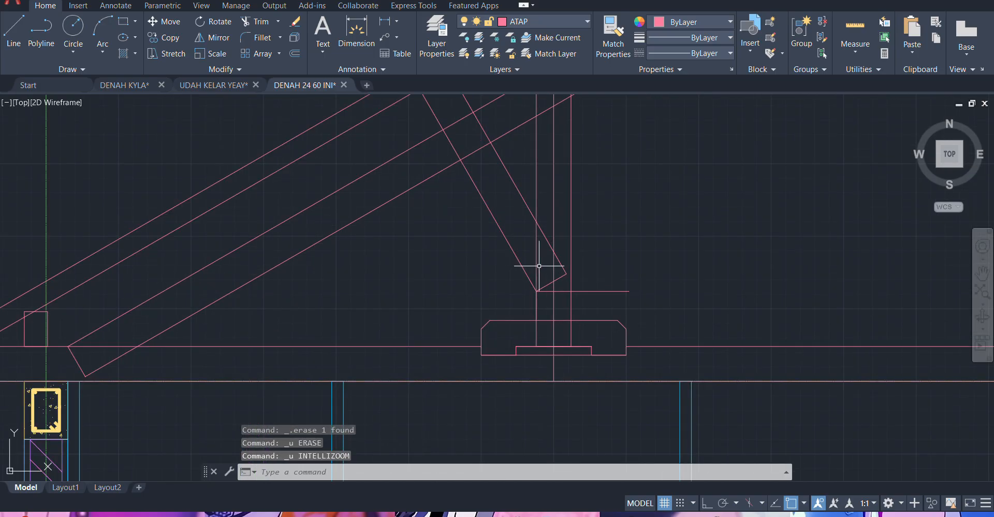
- Select the raised post copy standing on the helper line above the foot block
scroll(548, 282, "up", 3)
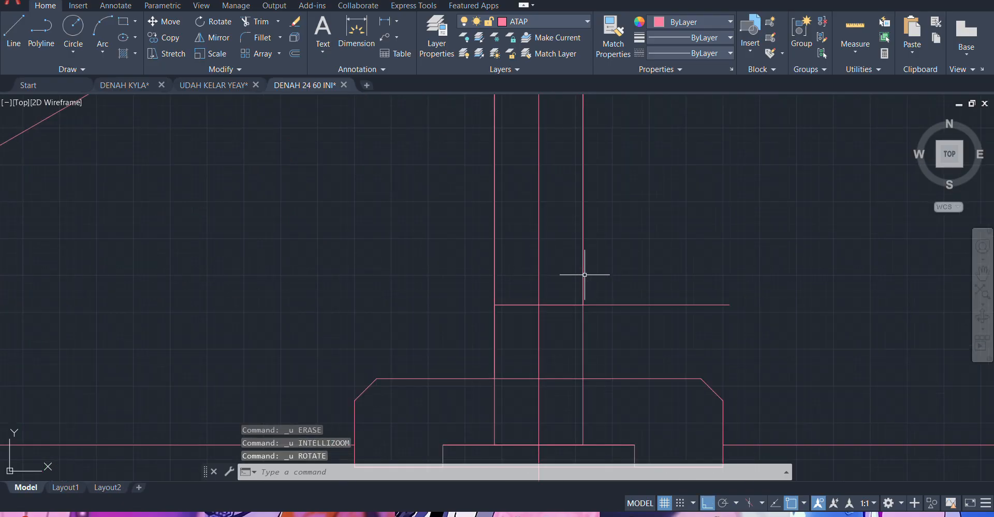
left_click(584, 274)
scroll(598, 249, "down", 2)
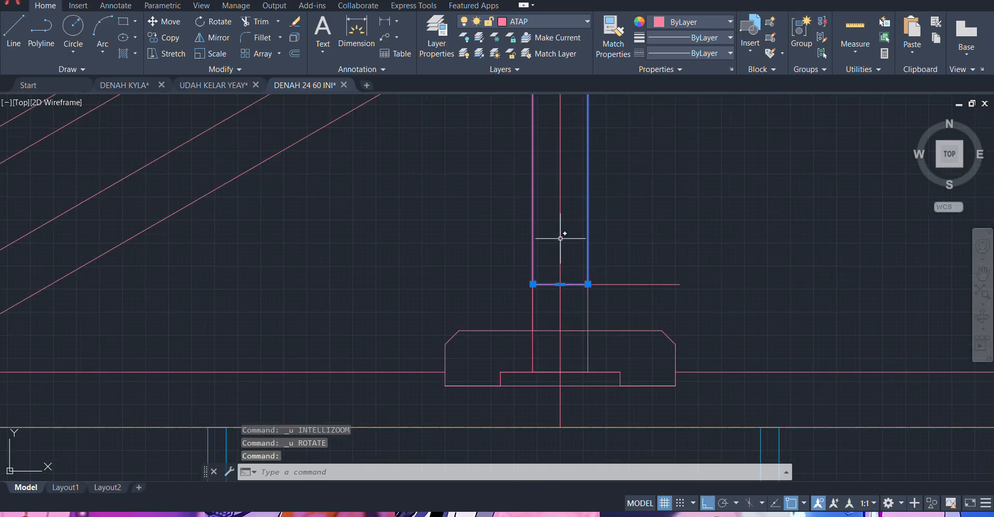
scroll(560, 238, "down", 3)
middle_click_drag(633, 183, 569, 228)
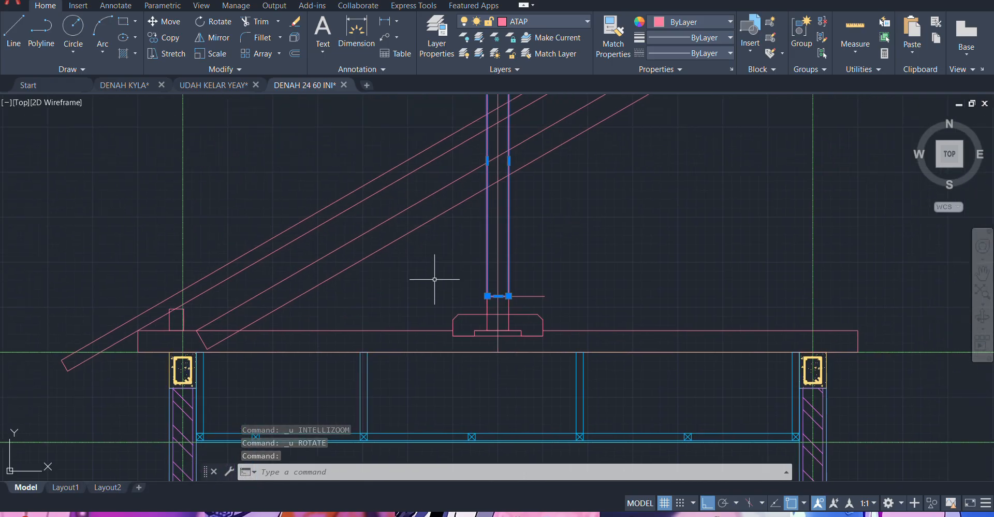
- Examine how the sloping roof members sit on the small block and tie beam, and where they cross the central post
mouse_move(125, 302)
middle_mouse_down()
mouse_move(247, 307)
mouse_move(334, 334)
middle_mouse_up()
scroll(349, 348, "up", 4)
middle_click_drag(525, 308, 565, 196)
scroll(565, 190, "down", 2)
scroll(569, 193, "up", 1)
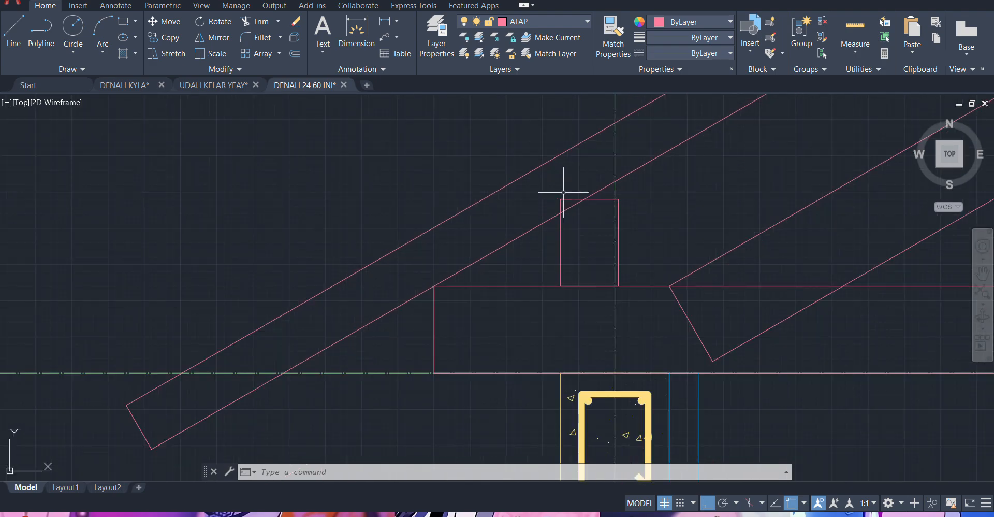
scroll(569, 195, "down", 3)
scroll(522, 195, "up", 4)
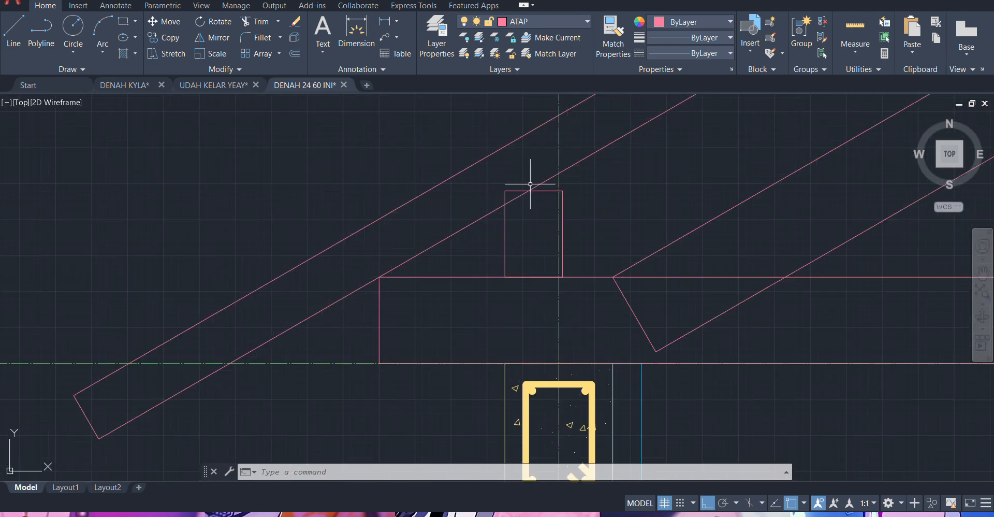
scroll(526, 183, "down", 8)
middle_click_drag(524, 182, 335, 211)
scroll(493, 185, "up", 4)
mouse_move(494, 188)
middle_mouse_down()
mouse_move(470, 224)
mouse_move(370, 298)
middle_mouse_up()
scroll(371, 296, "down", 2)
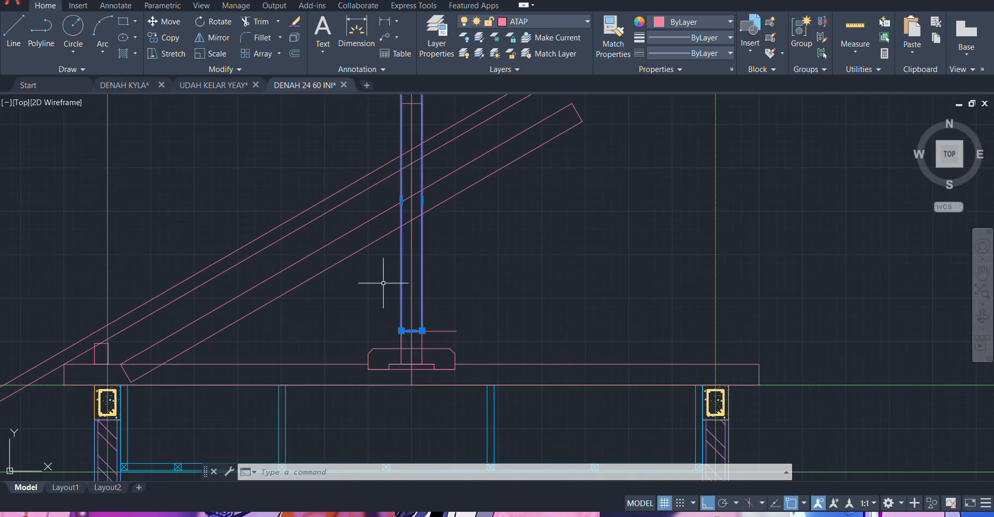
scroll(407, 252, "up", 2)
mouse_move(407, 252)
middle_mouse_down()
mouse_move(446, 218)
mouse_move(450, 253)
mouse_move(481, 270)
mouse_move(480, 256)
middle_mouse_up()
scroll(448, 269, "up", 2)
scroll(481, 256, "down", 2)
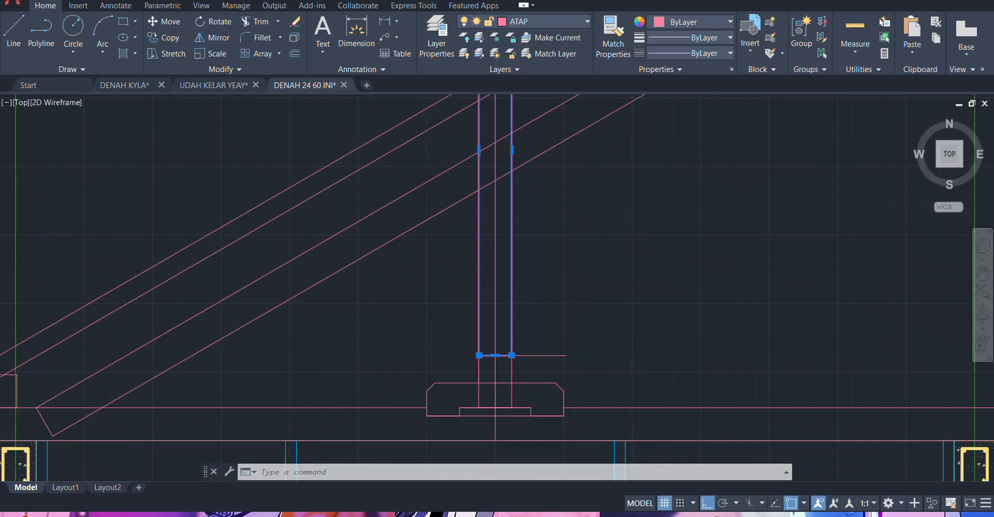
- Rotate the selected post copy 60 degrees about its lower left corner, with ortho off
scroll(438, 305, "down", 2)
type("ro")
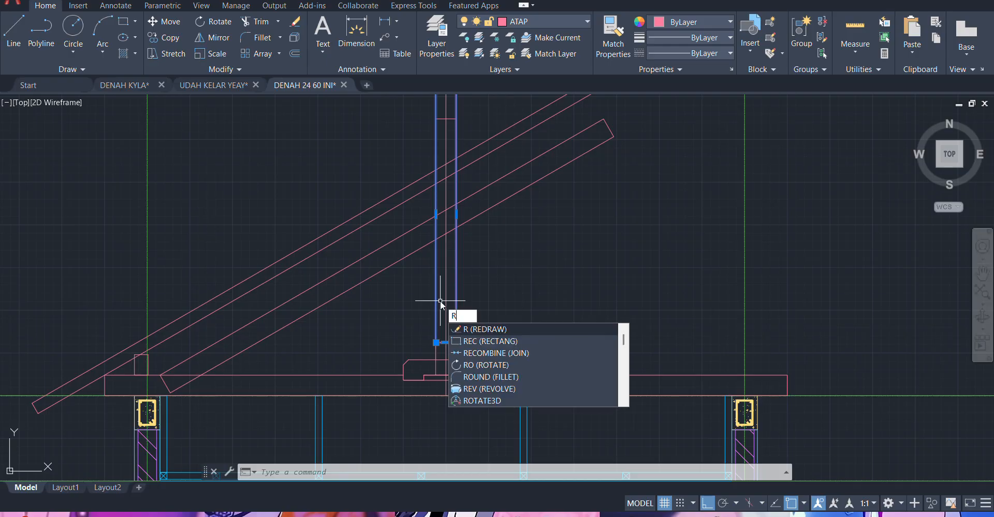
key("Return")
scroll(429, 334, "up", 2)
left_click(428, 349)
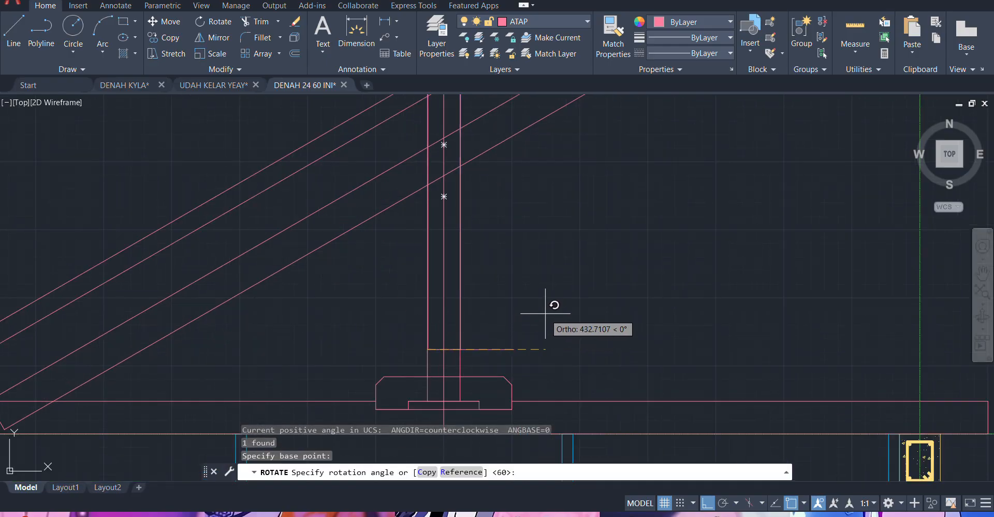
key("F8")
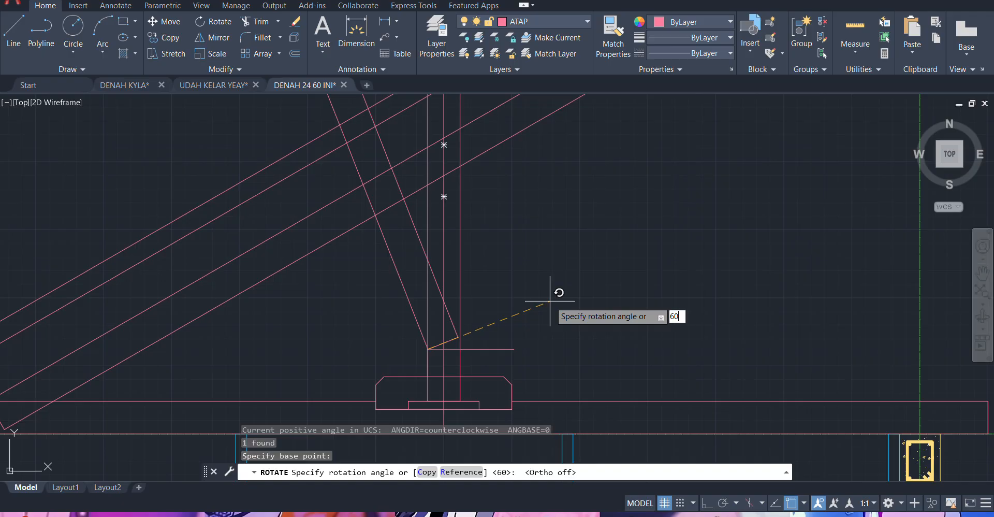
type("60")
key("Return")
- Add a 600 horizontal dimension from the outer lower corner of the left concrete beam out to the rafter overhang
mouse_move(406, 299)
middle_mouse_down()
mouse_move(454, 292)
mouse_move(588, 233)
middle_mouse_up()
scroll(549, 233, "down", 2)
middle_click_drag(415, 265, 608, 266)
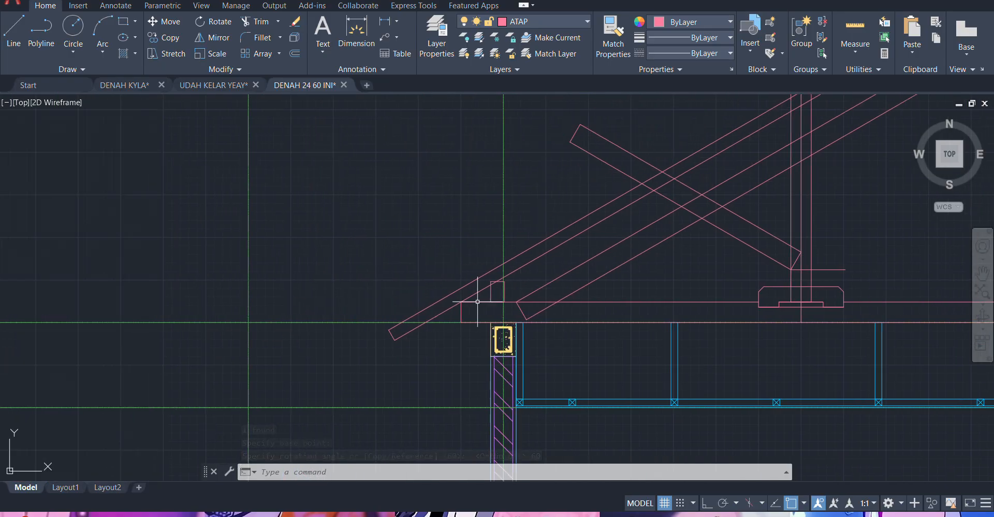
scroll(466, 361, "up", 2)
middle_click_drag(470, 357, 515, 279)
left_click(356, 32)
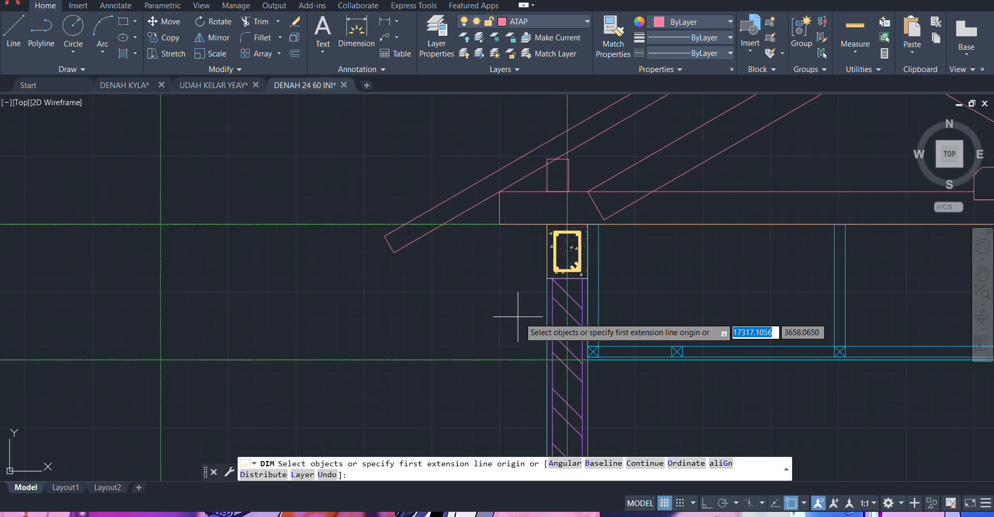
left_click(551, 277)
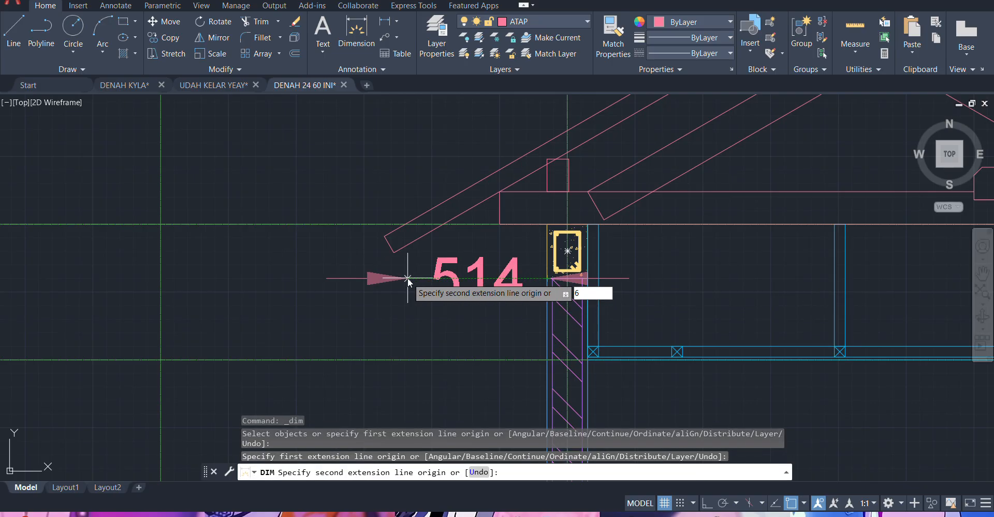
type("600")
key("Return")
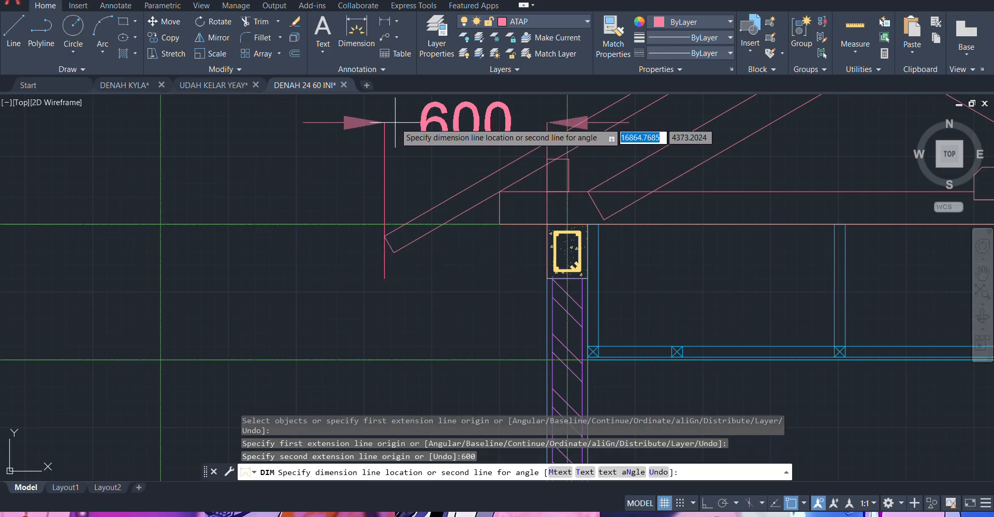
left_click(399, 120)
key("Return")
- Move the outer rafter so its lower edge meets the upper left corner of the small block on the tie beam
scroll(487, 165, "up", 2)
middle_click_drag(486, 167, 447, 266)
left_click(509, 285)
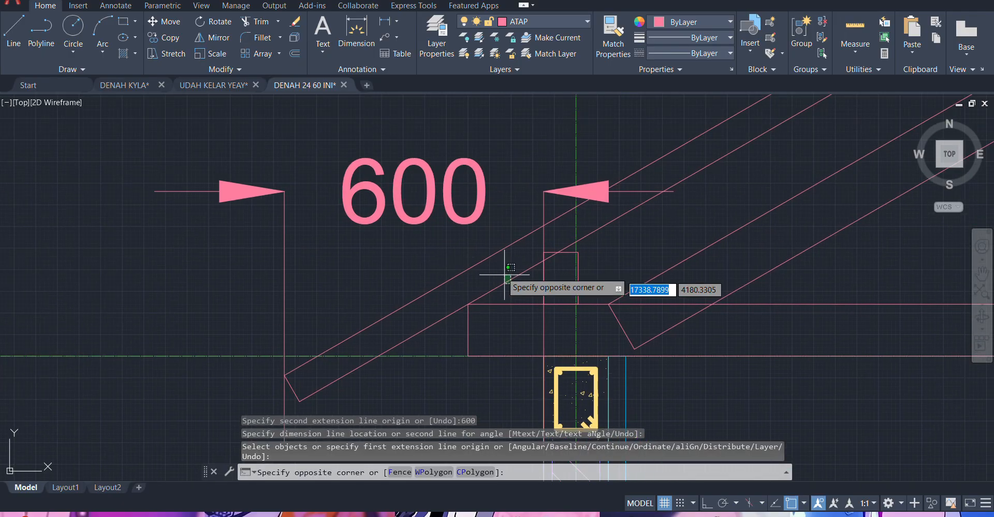
left_click(500, 260)
type("m")
key("Return")
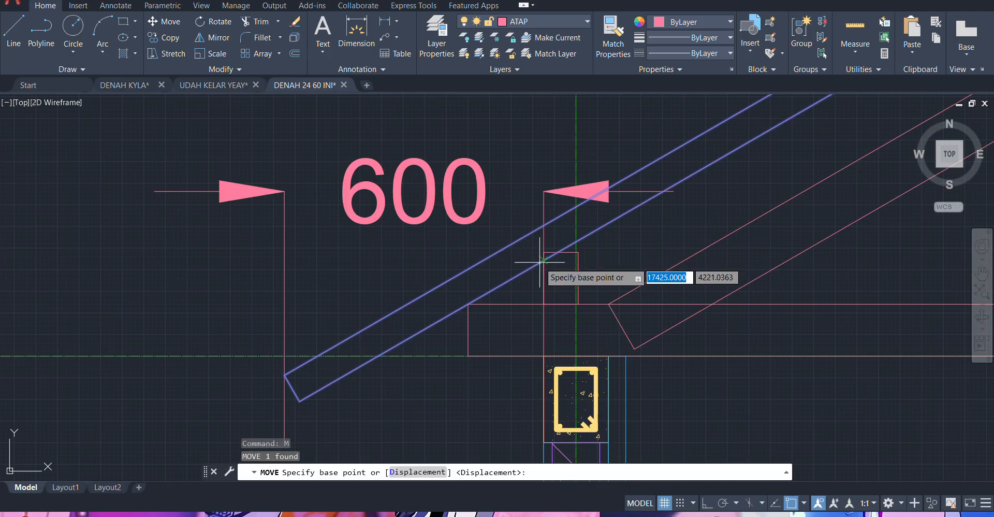
left_click(543, 260)
left_click(543, 253)
key("Escape")
scroll(527, 242, "down", 2)
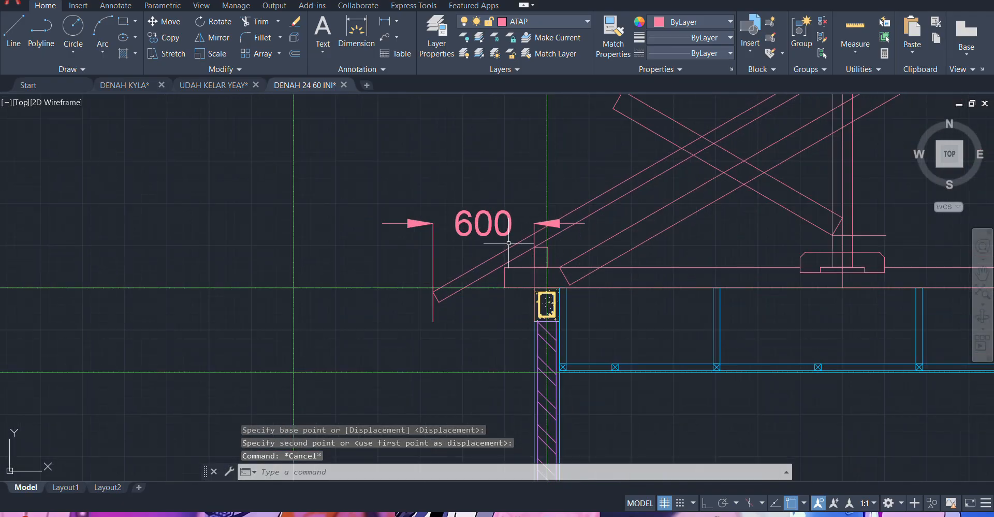
- Delete the 600 overhang dimension
left_click(461, 223)
scroll(448, 199, "down", 2)
scroll(450, 208, "down", 2)
key("Delete")
scroll(459, 207, "up", 5)
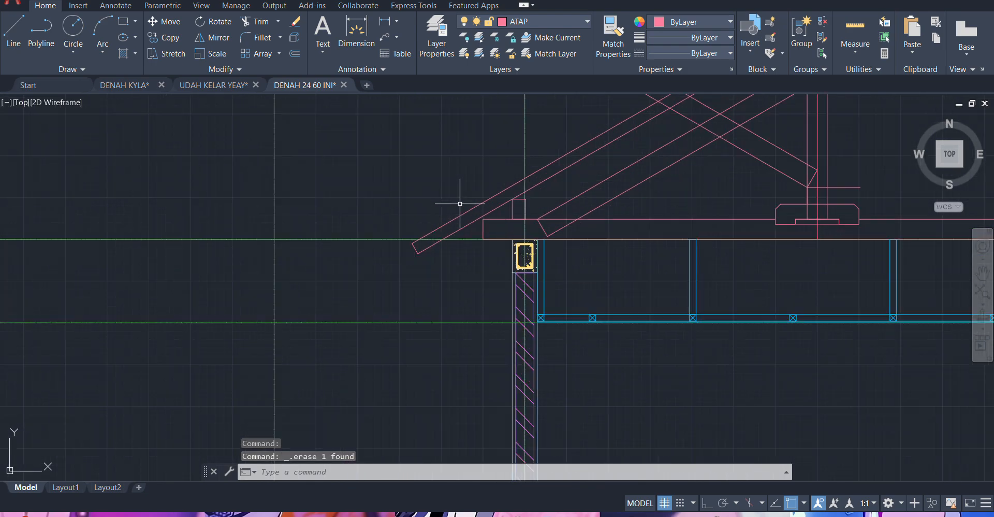
- Delete the helper polyline above the foot block at the base of the central post
scroll(277, 262, "up", 3)
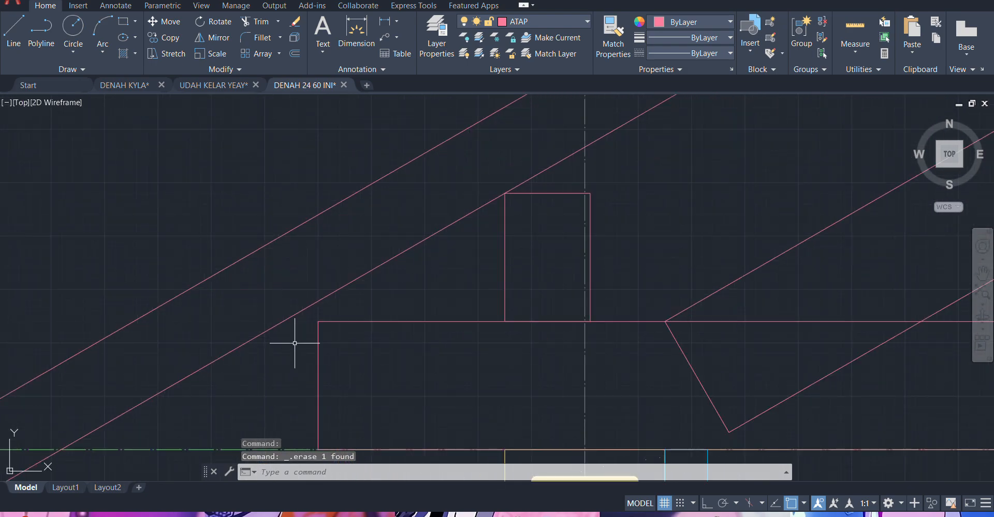
scroll(414, 262, "down", 2)
scroll(375, 310, "up", 2)
scroll(526, 244, "down", 4)
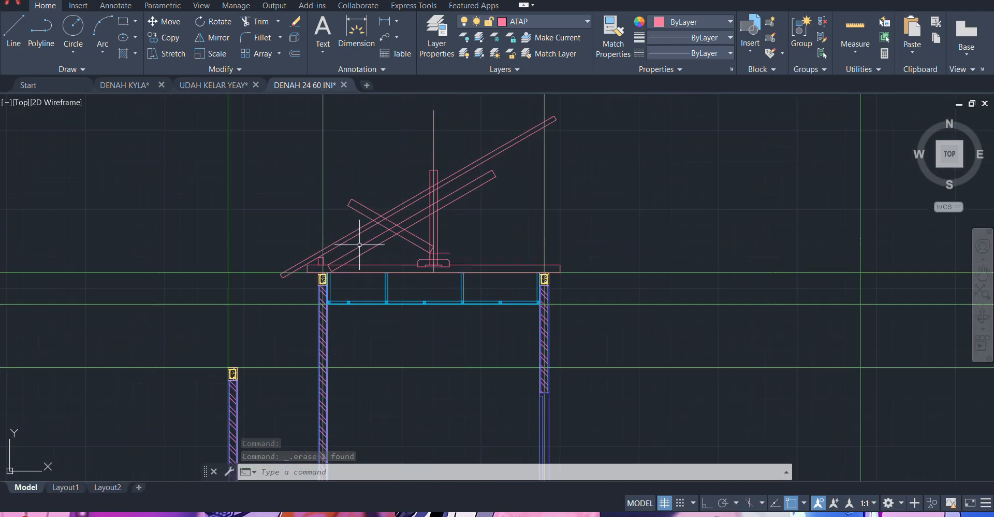
scroll(504, 217, "up", 4)
scroll(436, 217, "down", 3)
scroll(486, 228, "up", 5)
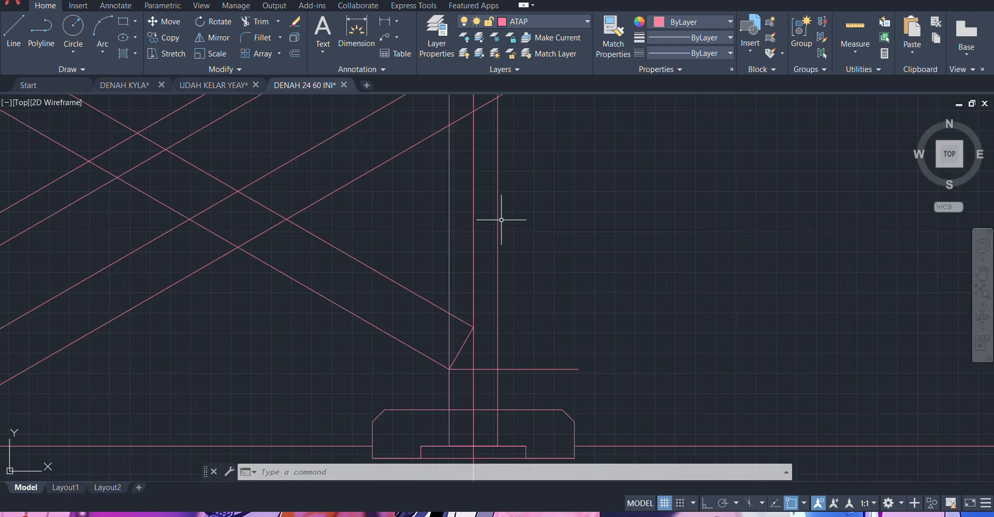
scroll(486, 275, "down", 3)
scroll(504, 322, "up", 3)
left_click(504, 322)
left_click(490, 278)
scroll(496, 266, "down", 5)
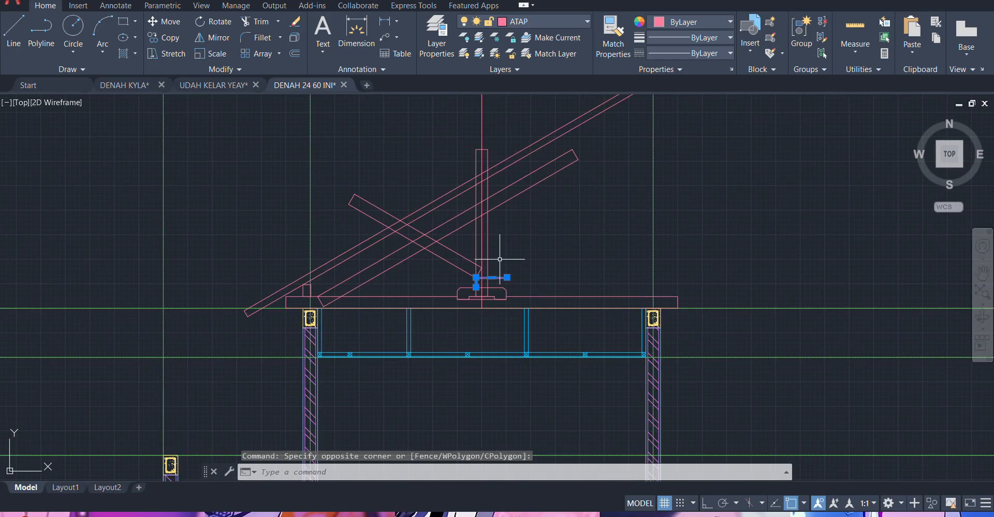
key("Delete")
- Draw a notch polyline from the inner sloping beam's foot corner, 30 straight down, then to where its lower edge crosses the tie beam's top
middle_click_drag(439, 264, 517, 237)
scroll(491, 213, "up", 4)
scroll(429, 221, "down", 4)
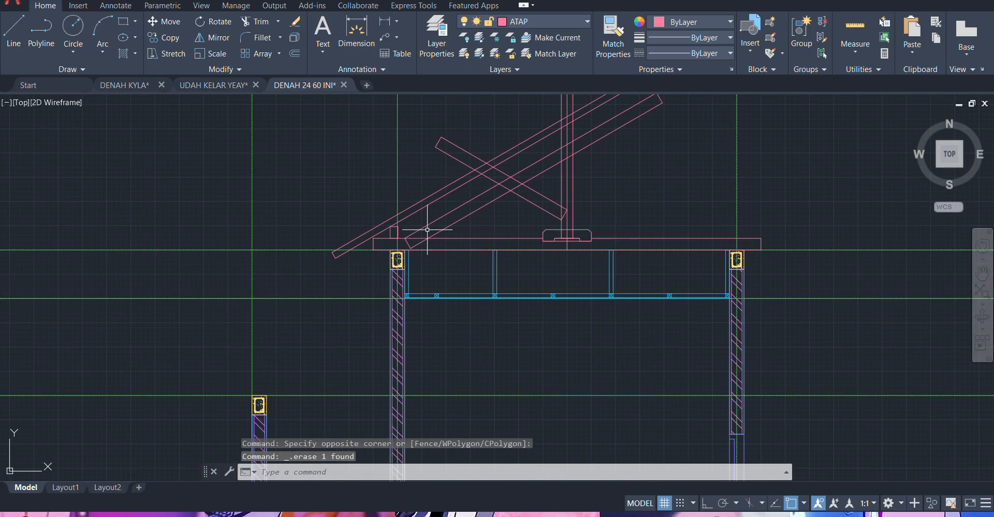
scroll(488, 230, "up", 2)
scroll(386, 251, "up", 2)
scroll(390, 239, "down", 3)
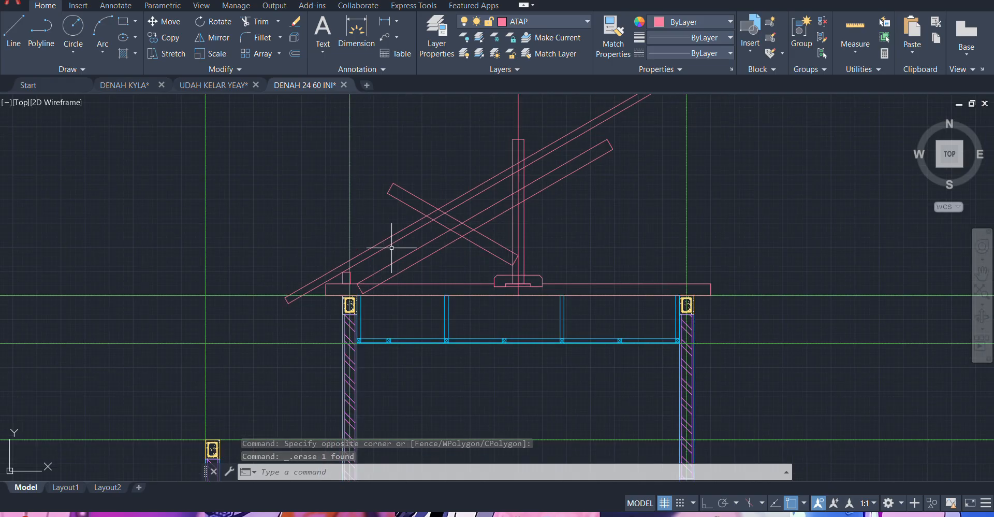
scroll(355, 288, "up", 3)
scroll(355, 288, "up", 2)
middle_click_drag(355, 289, 432, 263)
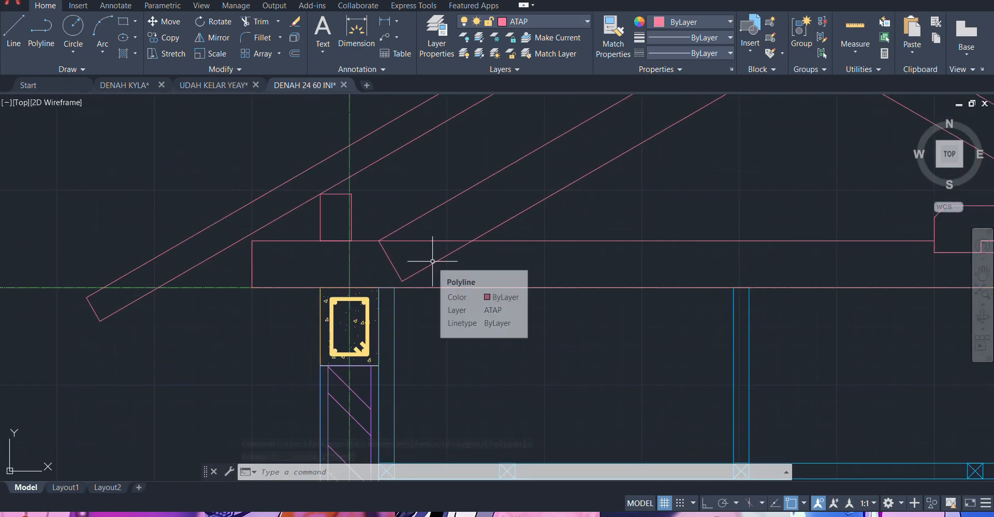
type("pl")
key("Return")
scroll(383, 243, "up", 3)
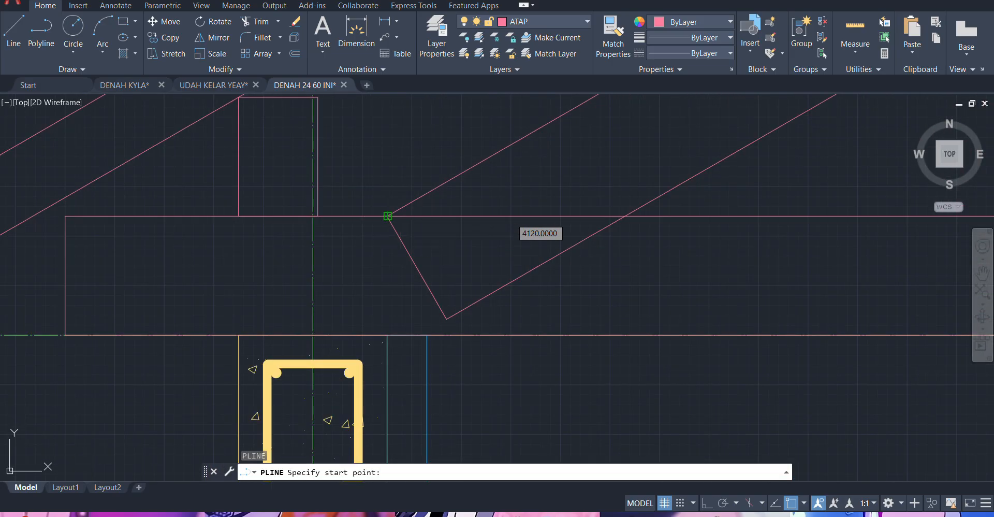
left_click(387, 216)
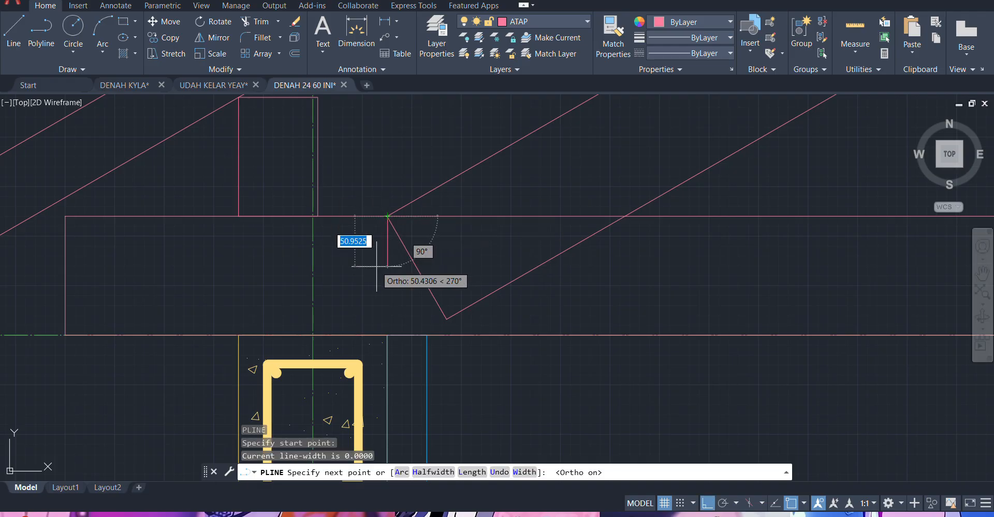
type("30")
key("Return")
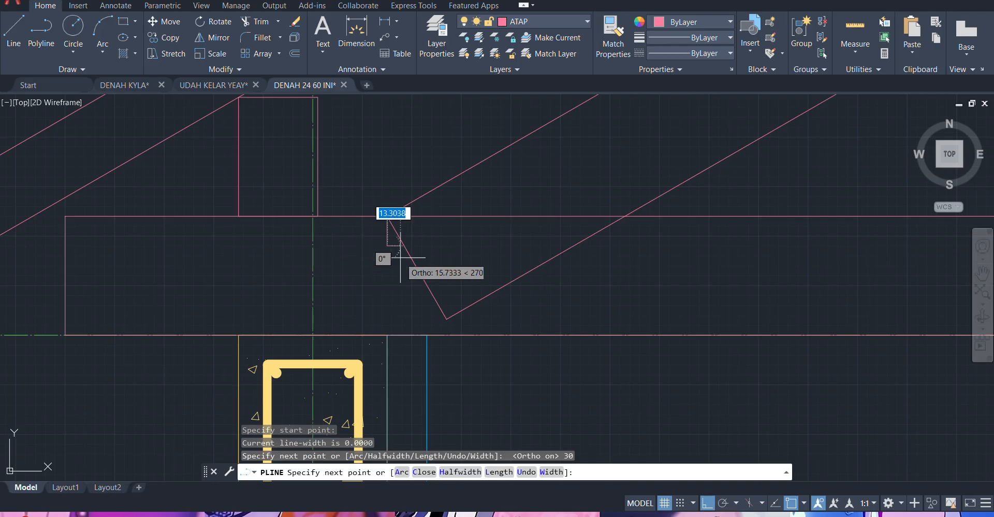
key("Escape")
- Draw a notch polyline from the crossing of the strut's and inner beam's lower edges, 30 along the strut, then to its upper-edge crossing
scroll(366, 221, "down", 3)
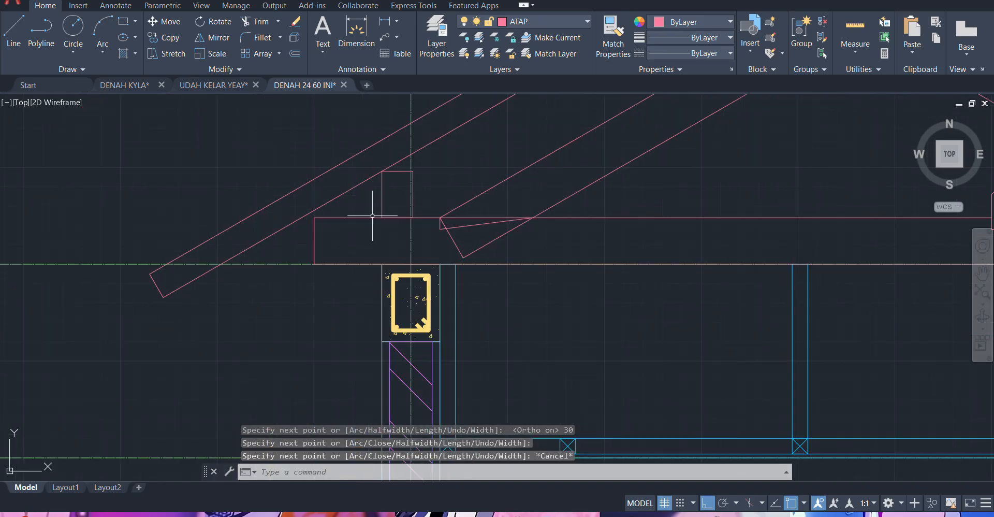
scroll(328, 277, "down", 2)
scroll(566, 236, "up", 5)
middle_click_drag(565, 236, 453, 264)
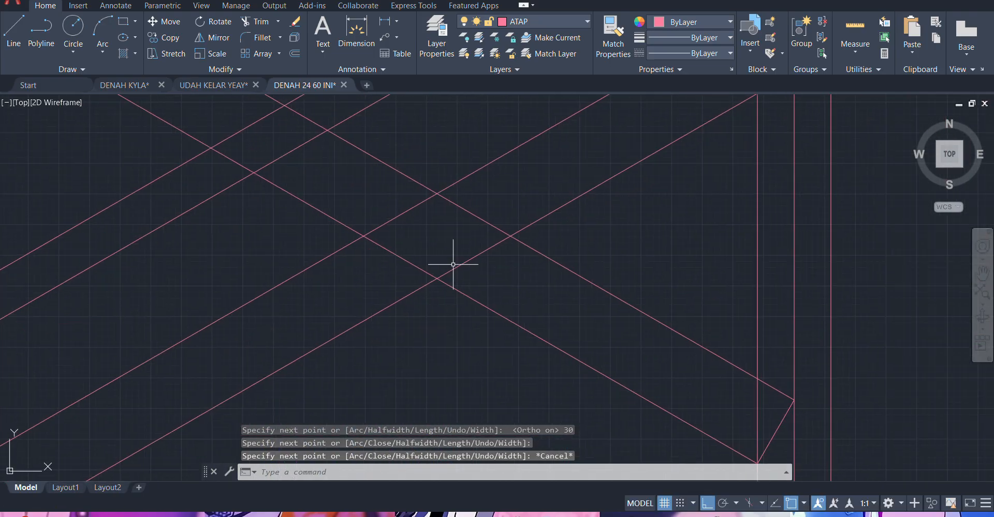
key("Return")
left_click(437, 279)
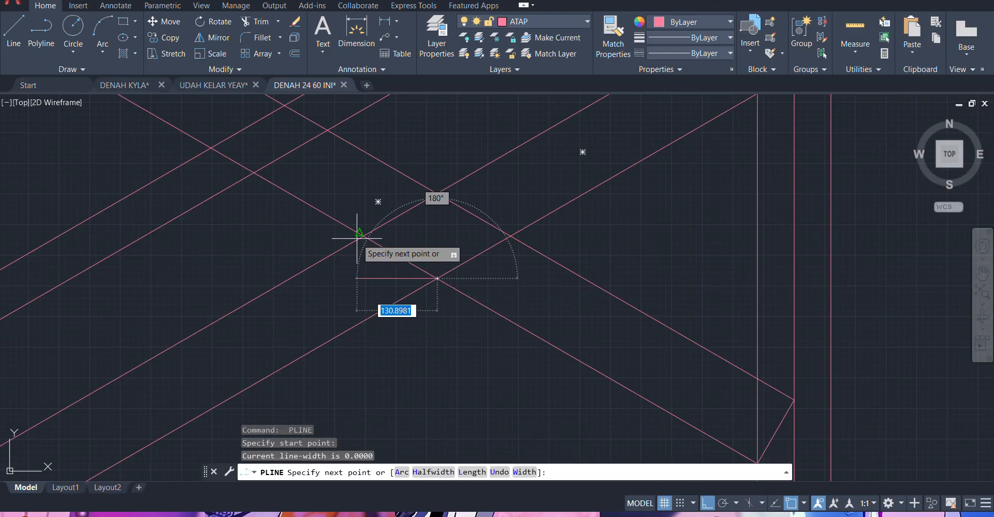
key("F8")
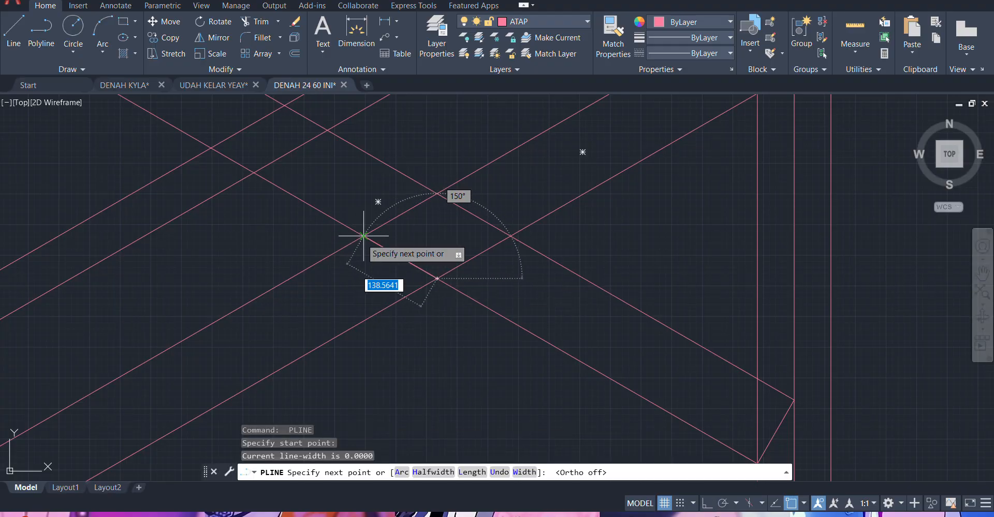
key("Return")
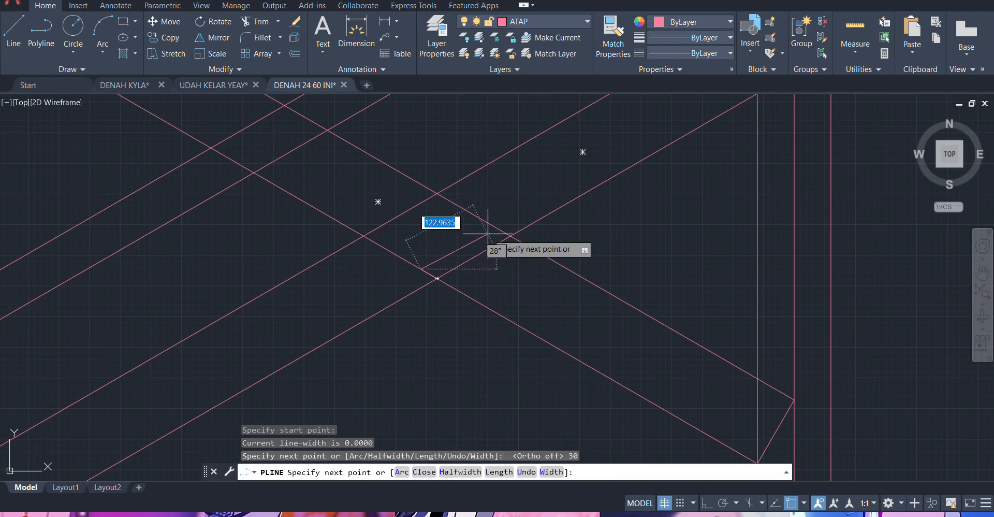
- Trim the inner sloping beam's foot below its notch and the tie beam's top edge across the notch
scroll(409, 254, "up", 6)
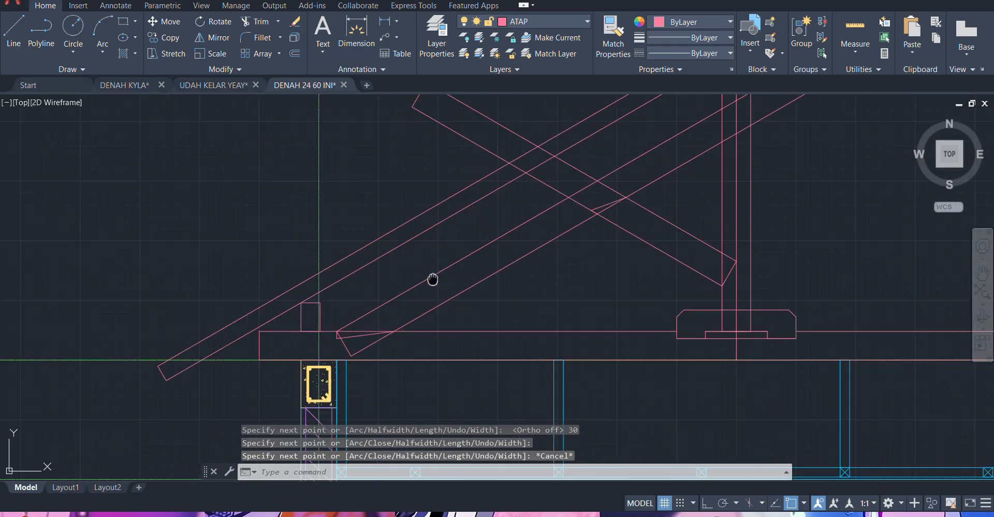
key("Return")
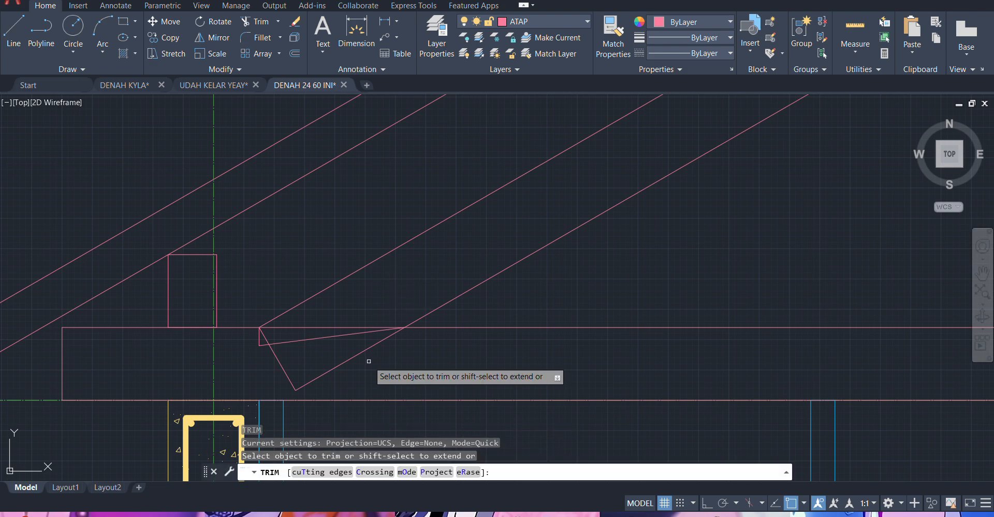
left_click(370, 360)
left_click(249, 372)
scroll(268, 345, "up", 4)
left_click(263, 329)
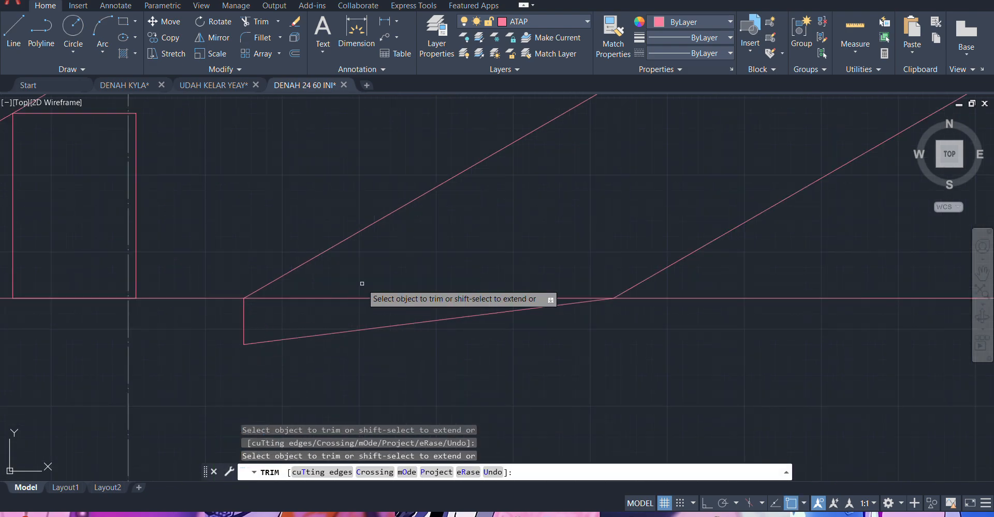
left_click(361, 282)
left_click(327, 313)
- Trim the strut lines inside the inner sloping beam and the beam's lower edge across the strut notch
scroll(422, 309, "down", 6)
middle_click_drag(638, 240, 262, 407)
scroll(402, 247, "up", 4)
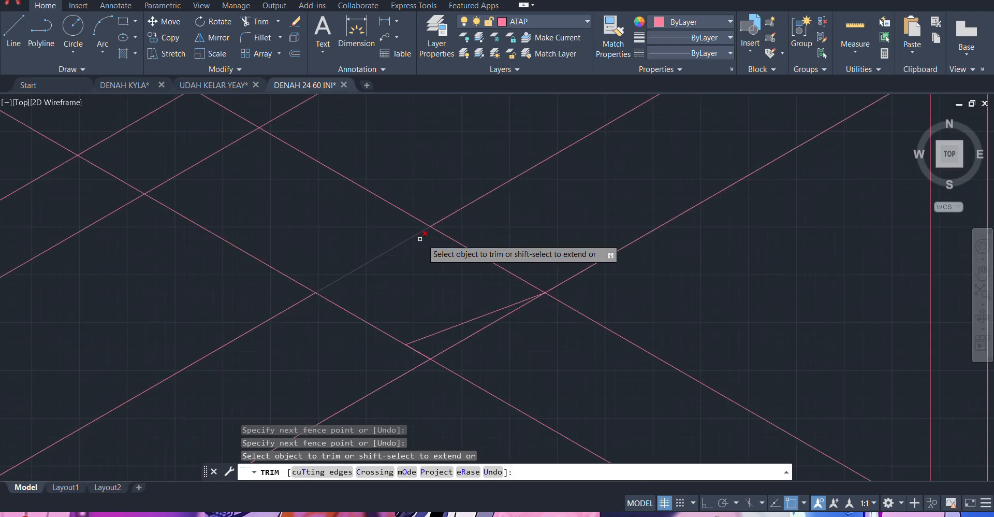
left_click(523, 236)
left_click(293, 343)
left_click(473, 358)
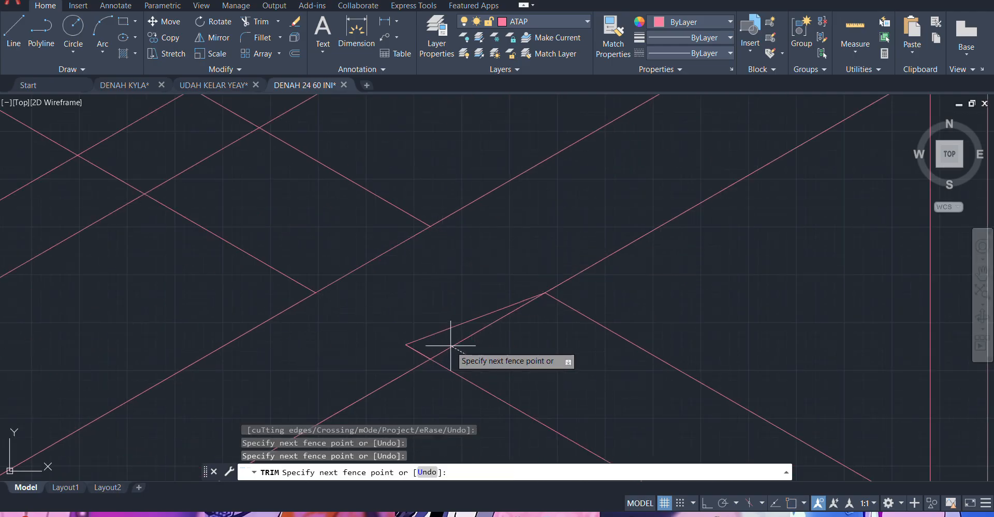
left_click(450, 345)
key("Return")
- Delete the leftover strut piece extending above the inner sloping beam
scroll(493, 326, "down", 4)
scroll(523, 244, "down", 2)
middle_click_drag(400, 265, 500, 263)
scroll(545, 281, "up", 2)
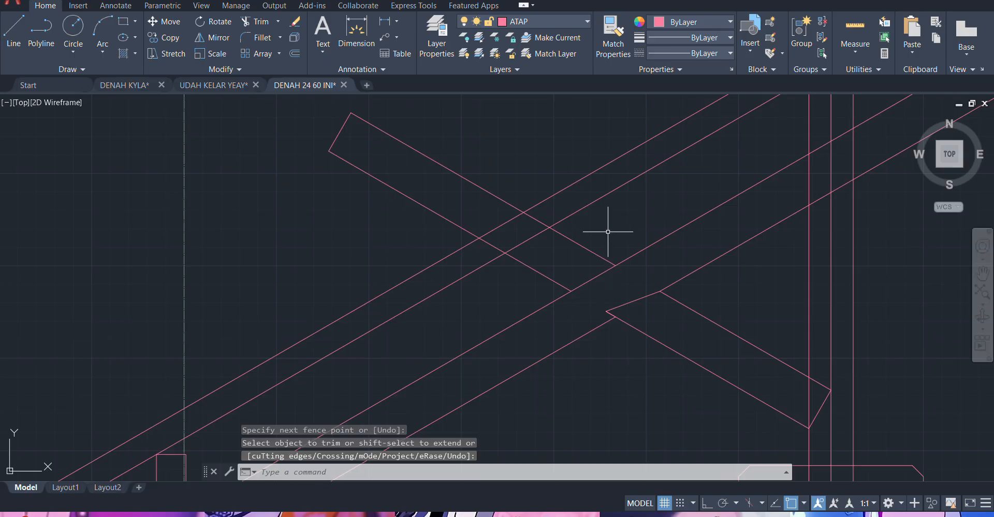
left_click(608, 229)
left_click(543, 271)
key("Escape")
left_click(404, 195)
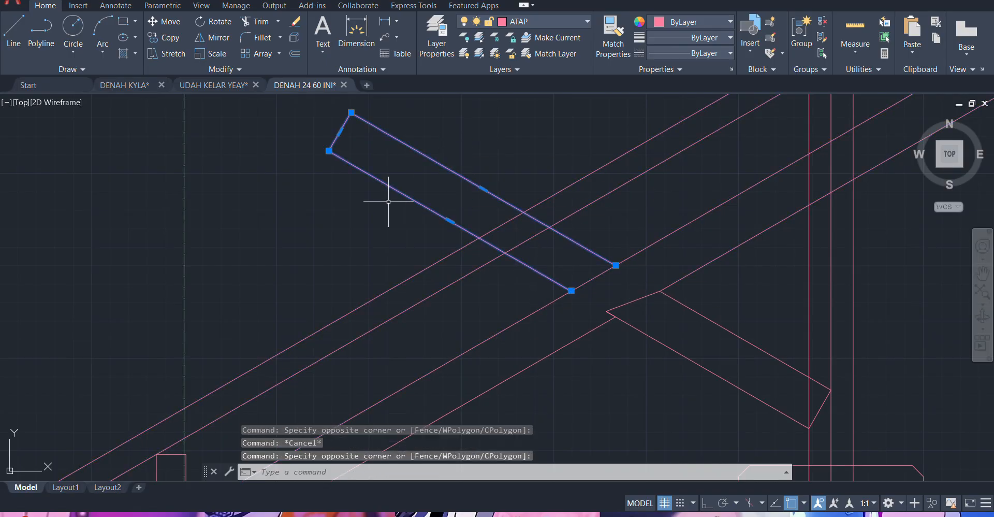
scroll(393, 186, "down", 6)
key("Delete")
scroll(414, 181, "up", 2)
scroll(433, 197, "up", 2)
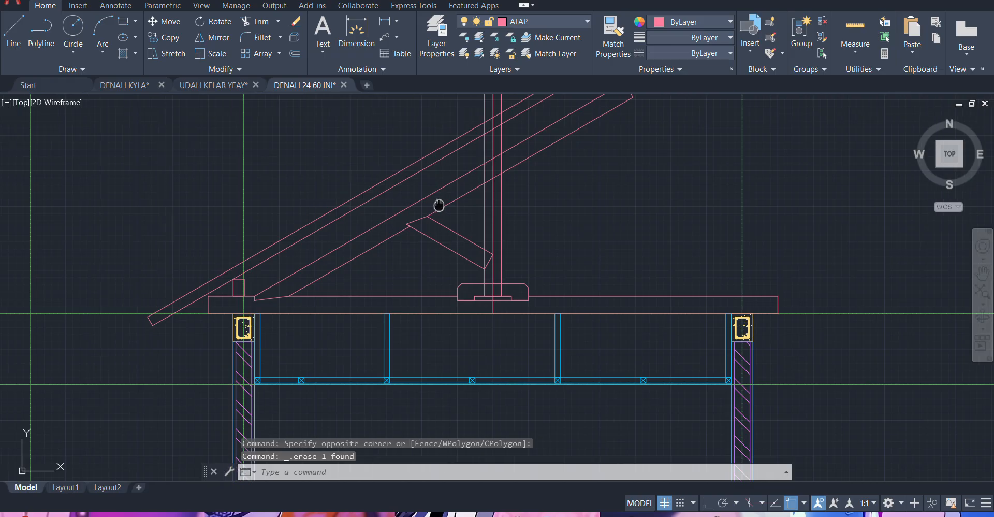
middle_click_drag(436, 204, 464, 197)
scroll(432, 224, "down", 2)
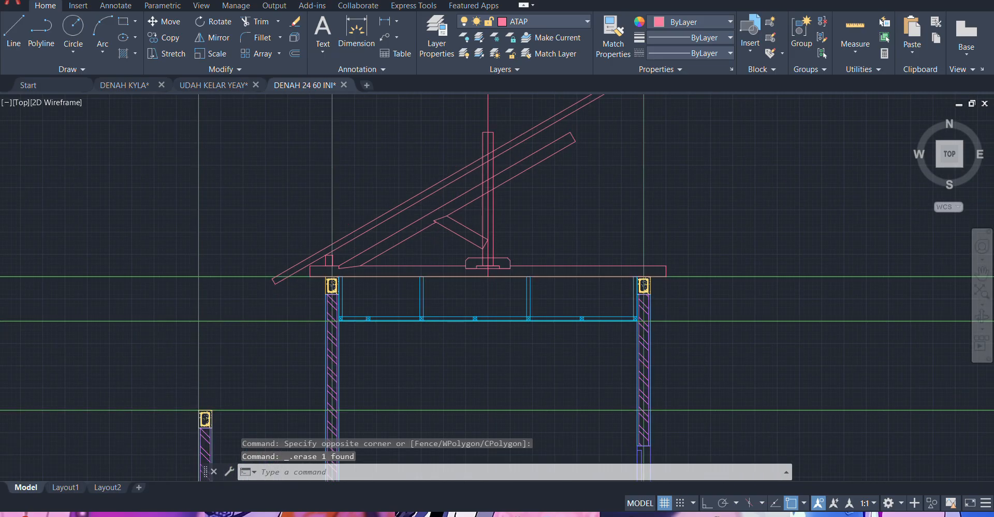
- Mirror the rafter, inner sloping beam, strut and their notch lines about the central post's axis, keeping the originals
scroll(477, 208, "up", 2)
middle_click_drag(439, 238, 463, 251)
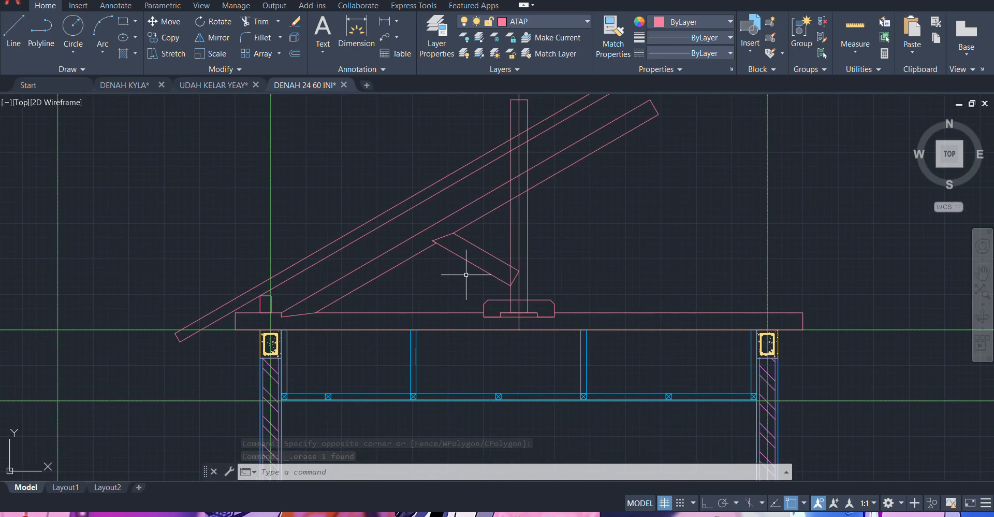
left_click(466, 275)
left_click(403, 173)
scroll(291, 319, "up", 4)
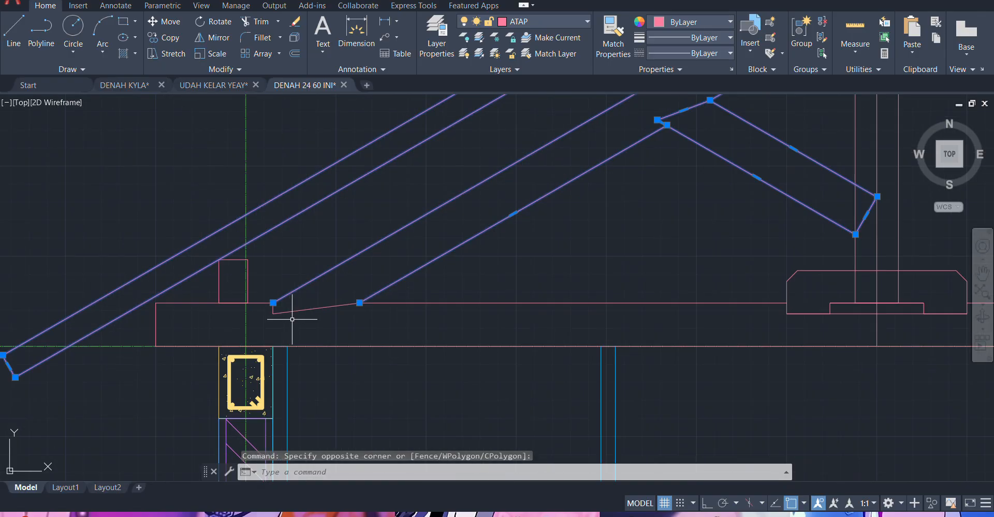
left_click(292, 319)
left_click(269, 305)
scroll(504, 241, "down", 4)
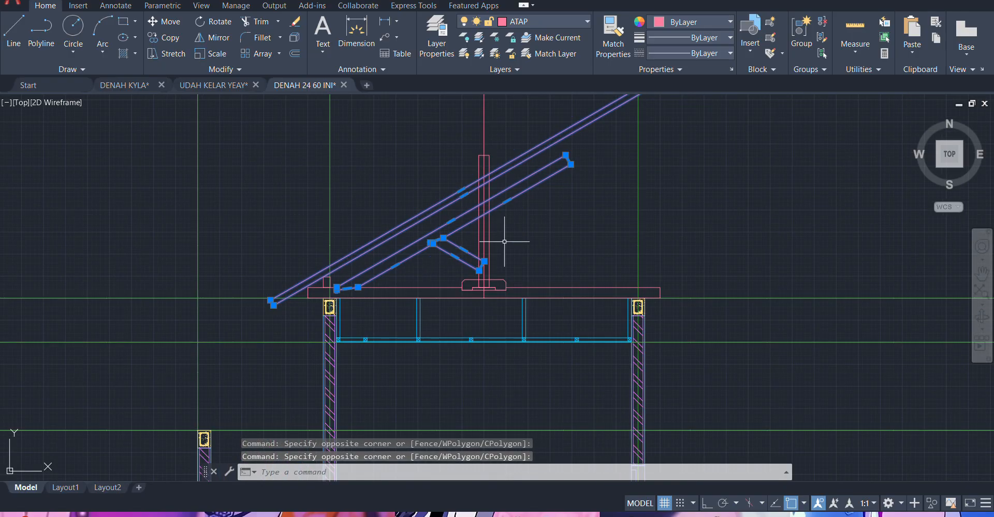
middle_click_drag(505, 241, 461, 262)
type("mi")
key("Return")
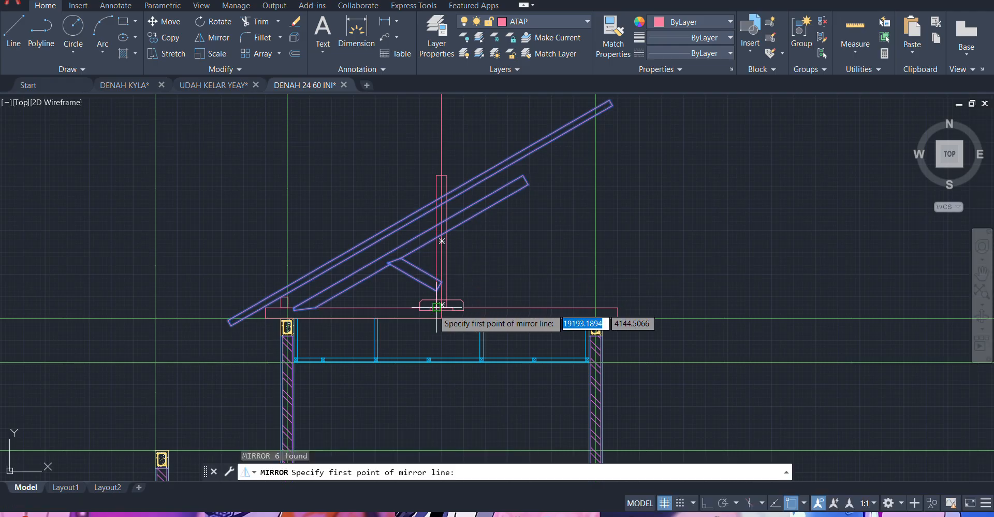
scroll(440, 306, "up", 8)
left_click(456, 291)
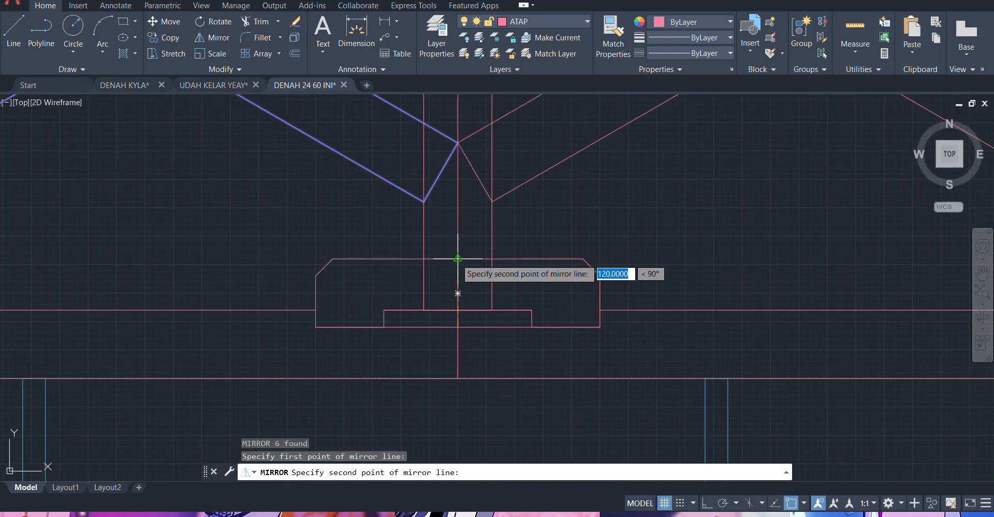
left_click(455, 259)
key("Return")
scroll(456, 259, "down", 6)
scroll(468, 234, "up", 3)
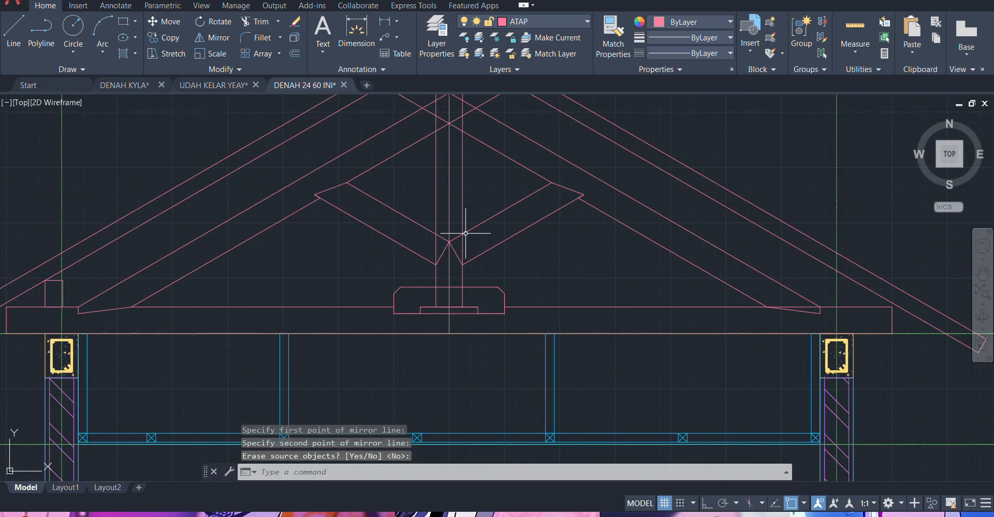
middle_click_drag(465, 234, 452, 258)
scroll(443, 267, "down", 3)
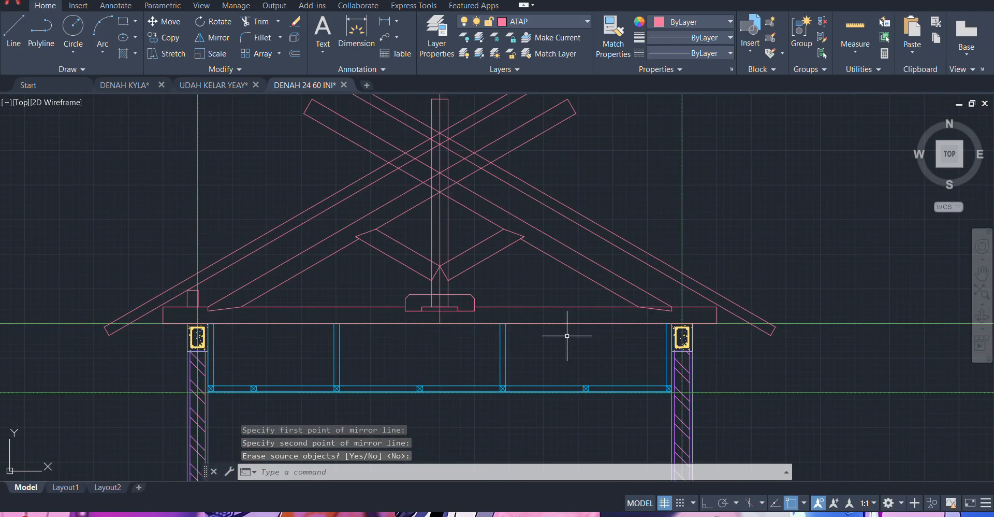
- Trim the tie beam's top edge across the mirrored inner beam's foot notch
scroll(647, 316, "up", 5)
middle_click_drag(575, 313, 514, 315)
type("tr")
key("Return")
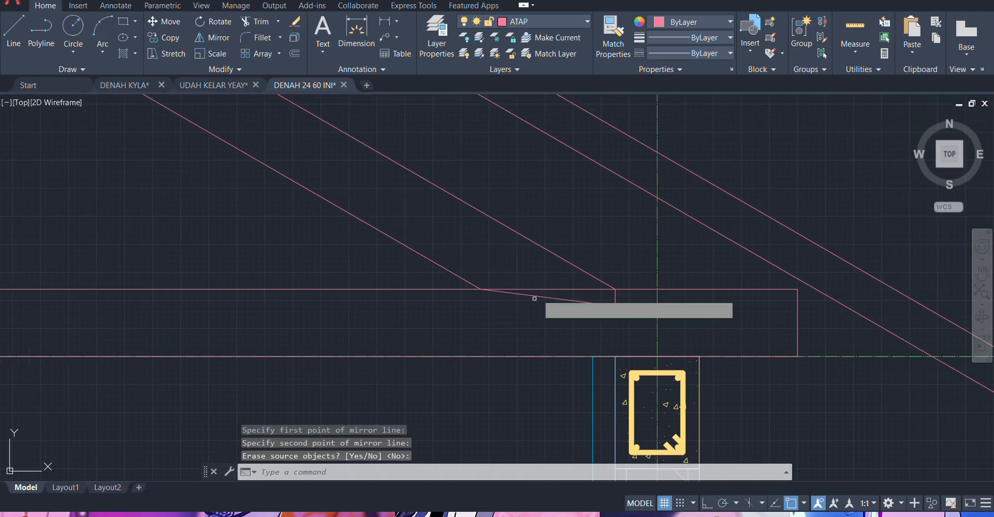
scroll(570, 303, "up", 3)
left_click_drag(575, 297, 568, 284)
key("Return")
scroll(571, 295, "down", 6)
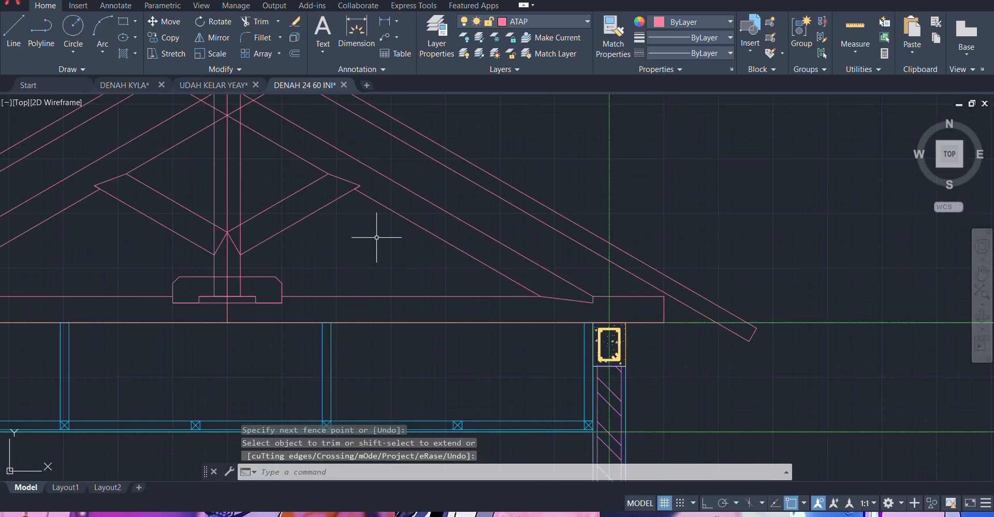
- Draw a notch polyline from the left strut's lower foot corner, 30 horizontally into the post, then to the strut's upper-edge crossing with the post
middle_click_drag(327, 228, 508, 255)
scroll(388, 262, "up", 6)
middle_click_drag(388, 262, 450, 261)
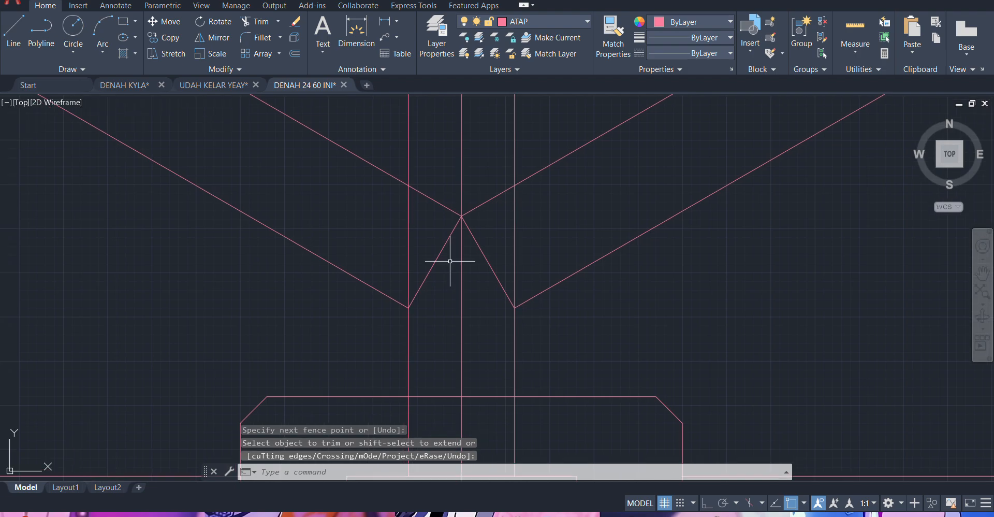
type("PL")
key("Return")
scroll(401, 306, "up", 4)
left_click(397, 306)
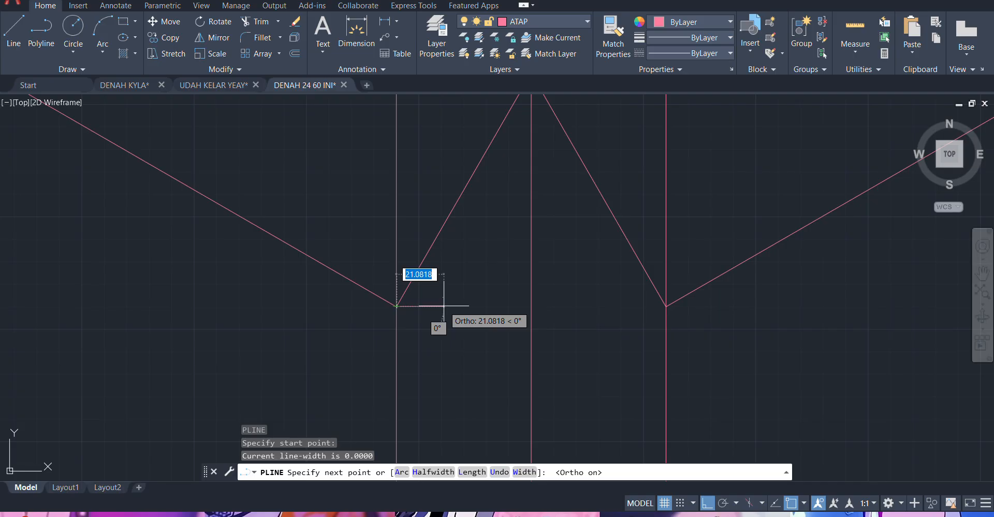
type("30")
key("Return")
scroll(444, 310, "down", 2)
middle_click_drag(424, 290, 425, 346)
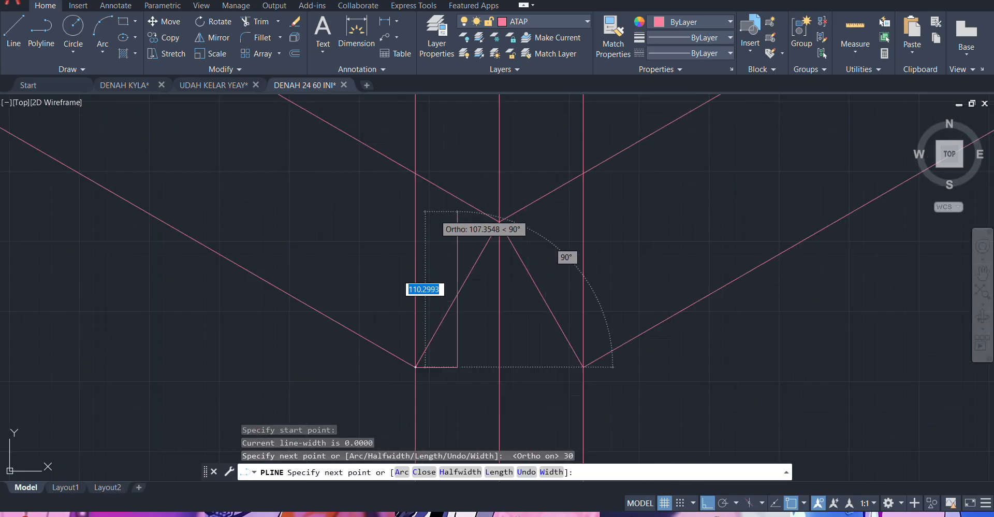
left_click(415, 174)
key("Escape")
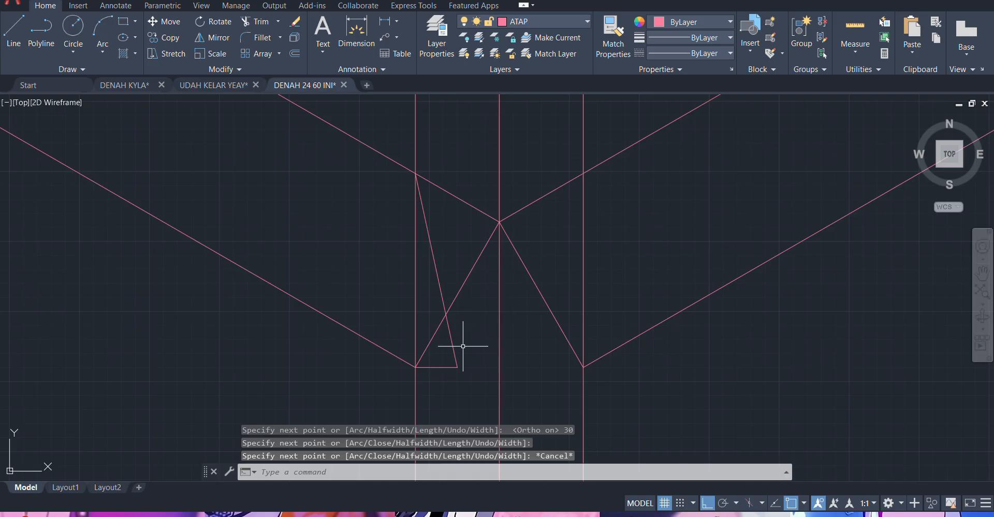
left_click(447, 366)
type("I")
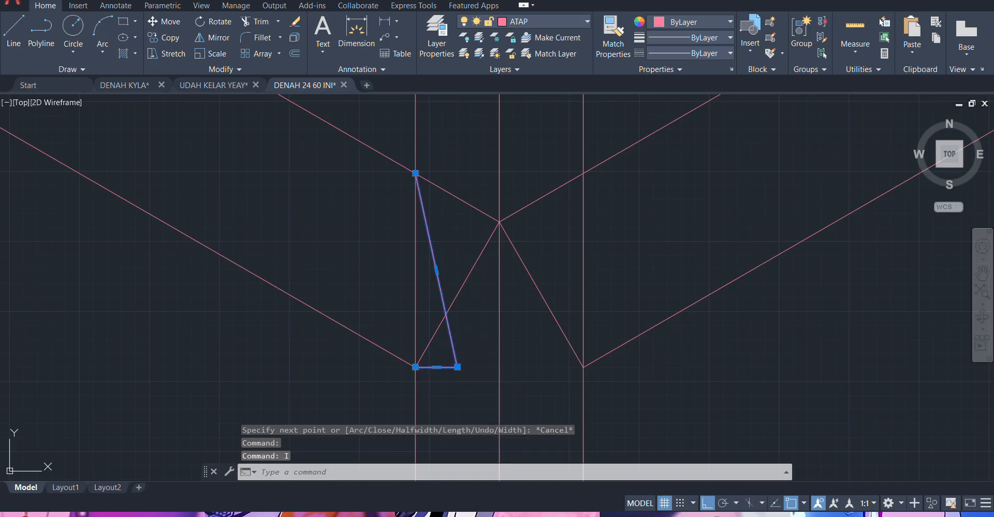
key("Return")
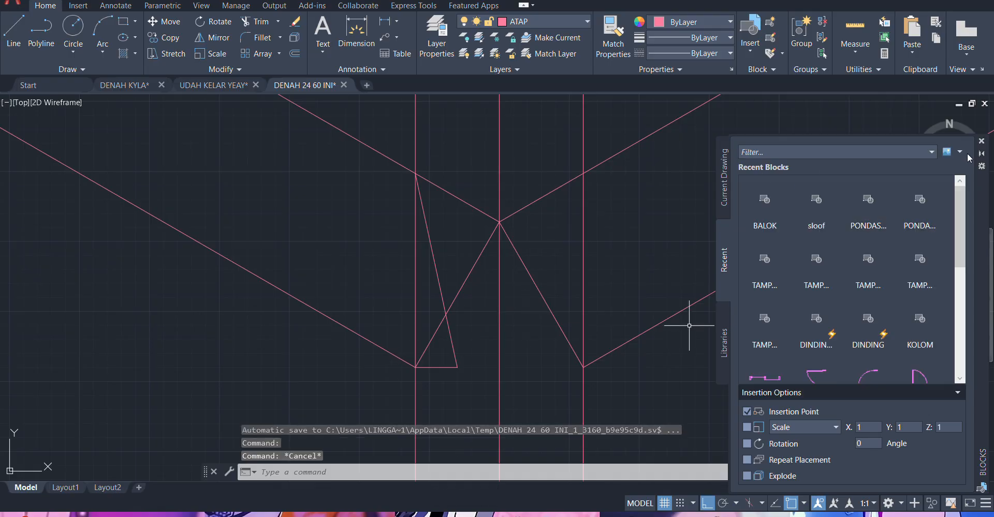
left_click(983, 142)
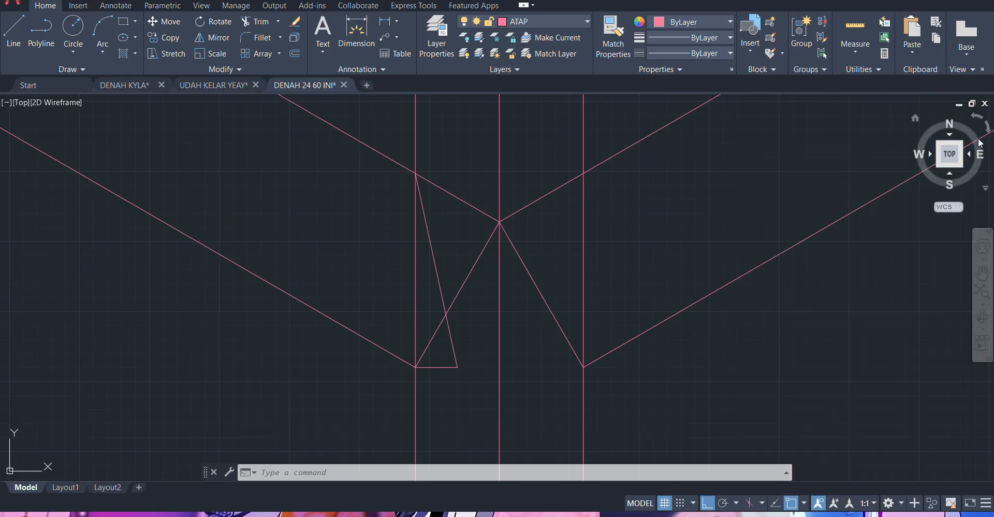
- Mirror the strut foot notch polyline about the central post's axis, keeping the original
type("mi")
key("Return")
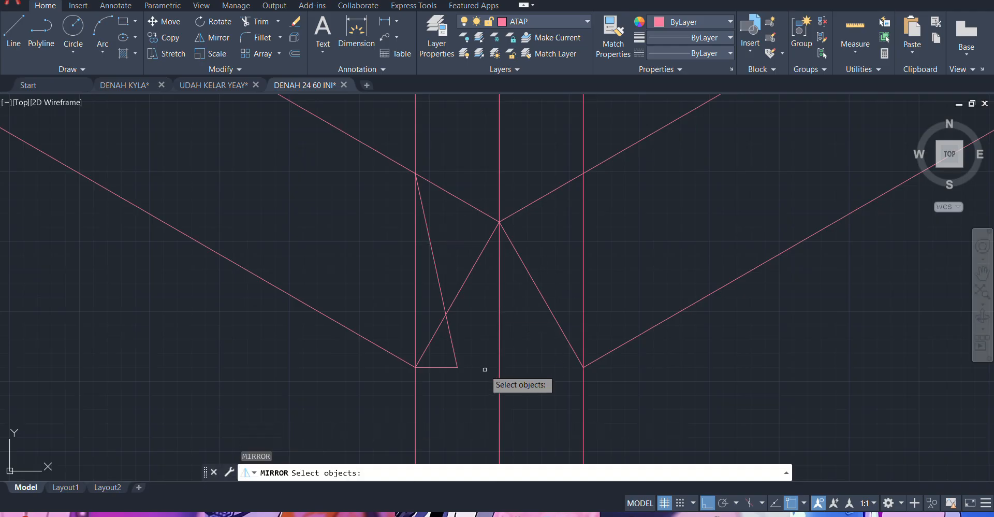
left_click(449, 339)
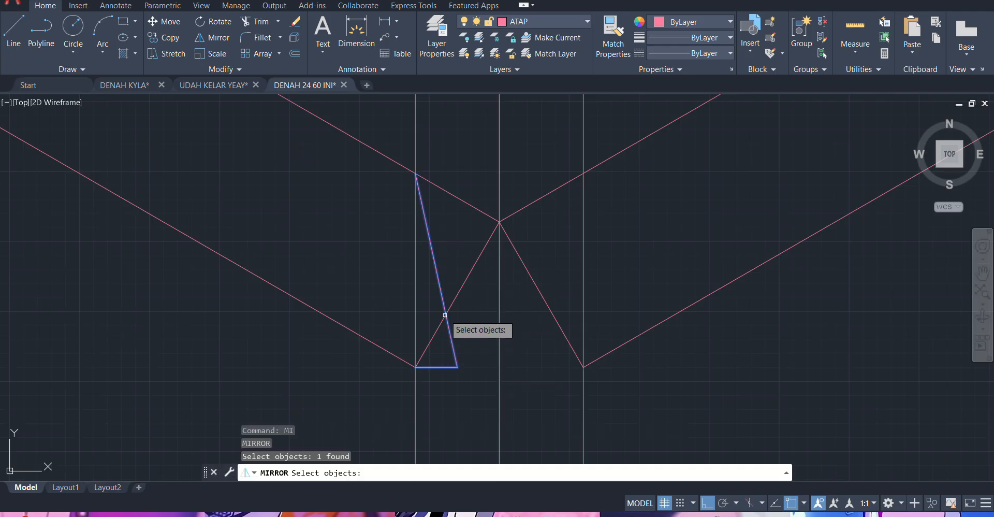
key("Return")
scroll(497, 222, "down", 5)
left_click(495, 342)
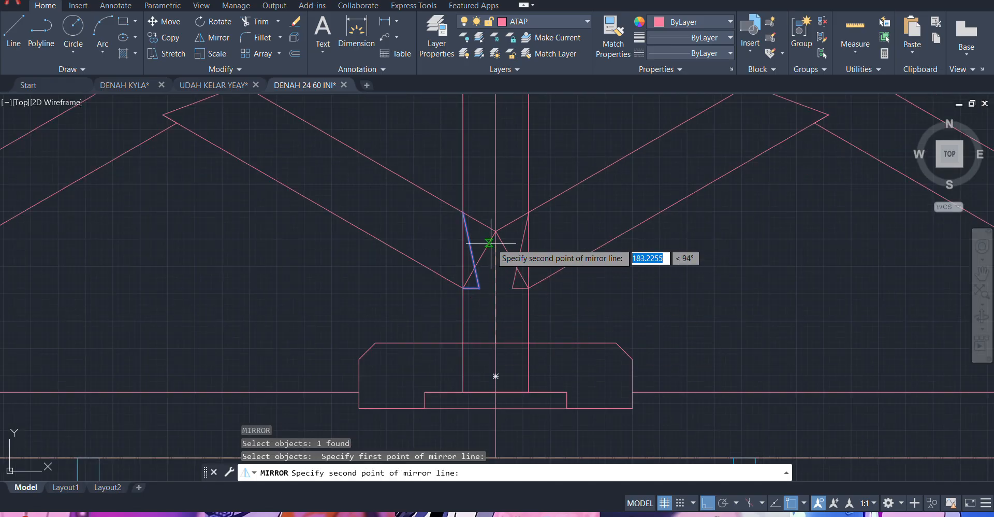
left_click(496, 230)
key("Return")
middle_click_drag(509, 244, 519, 259)
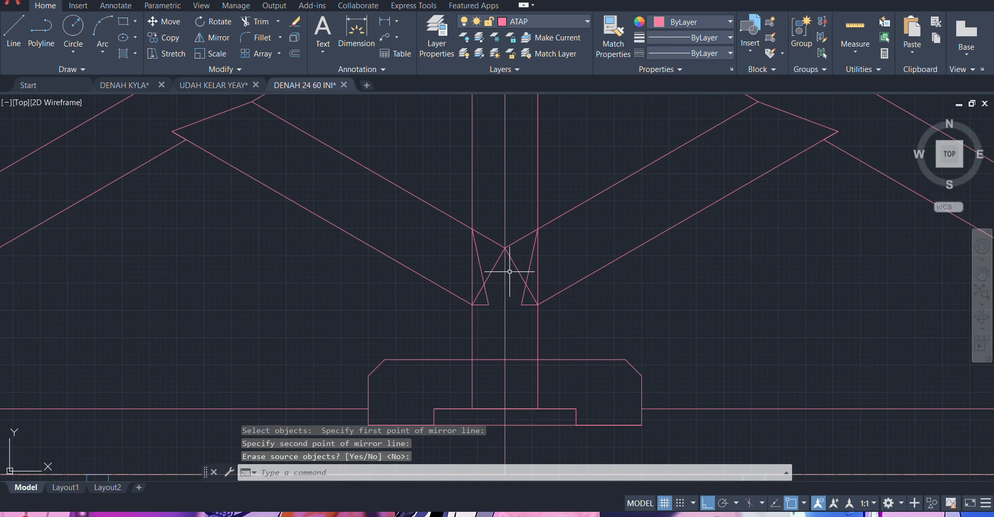
- Trim the post edges and strut lines inside both strut foot notches
type("tr")
key("Return")
left_click_drag(481, 300, 459, 280)
scroll(494, 244, "up", 3)
mouse_move(476, 231)
left_mouse_down()
mouse_move(479, 216)
mouse_move(467, 246)
left_mouse_up()
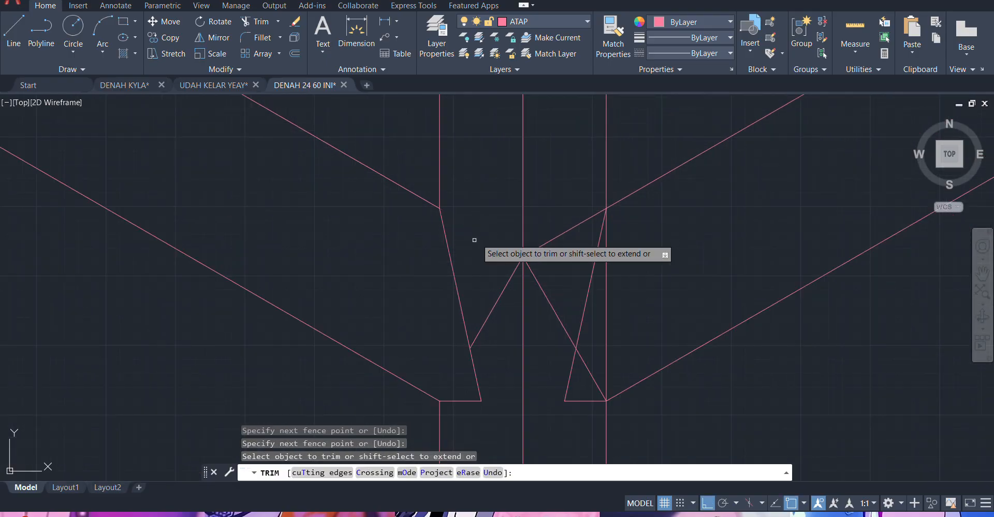
left_click_drag(578, 210, 565, 254)
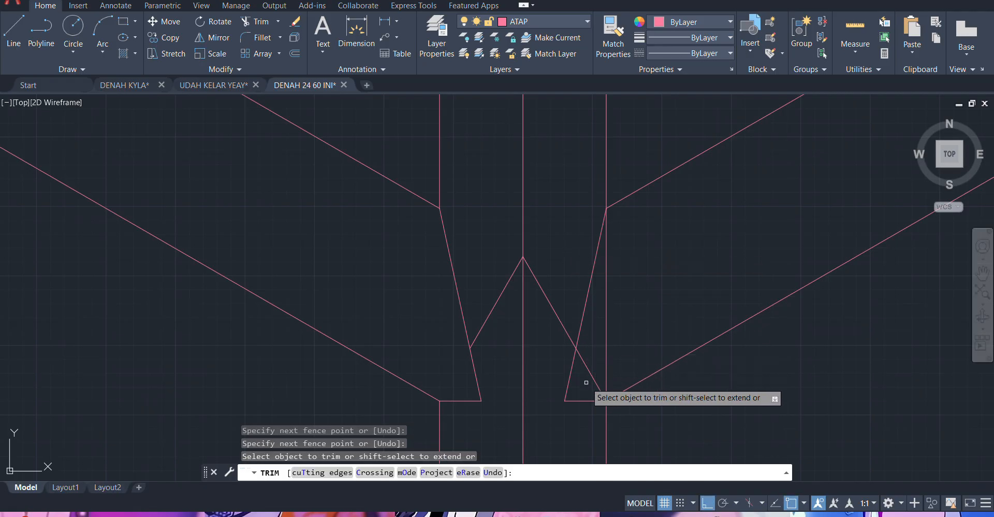
left_click_drag(583, 382, 623, 323)
key("Return")
- Delete the two leftover slanted strut end pieces inside the central post
left_click(534, 322)
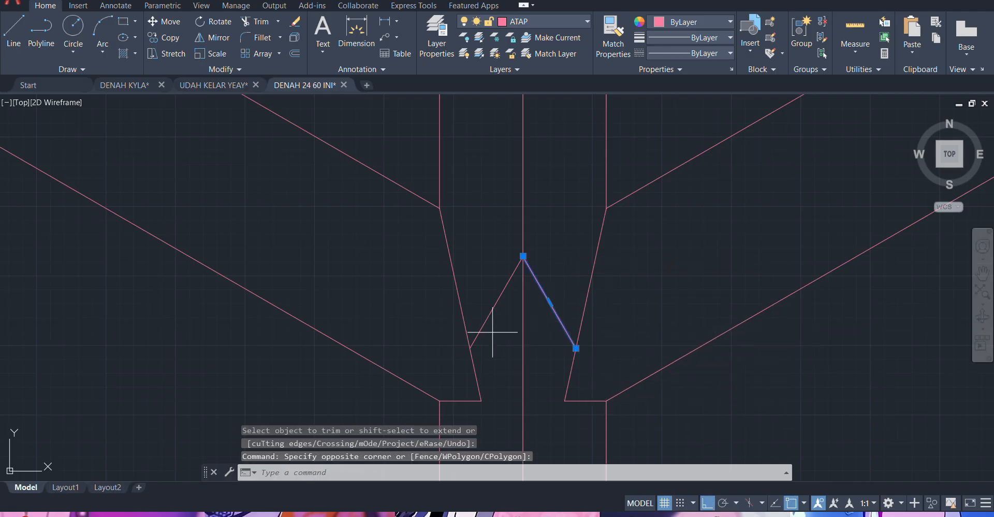
left_click(492, 332)
left_click(470, 271)
scroll(479, 235, "down", 3)
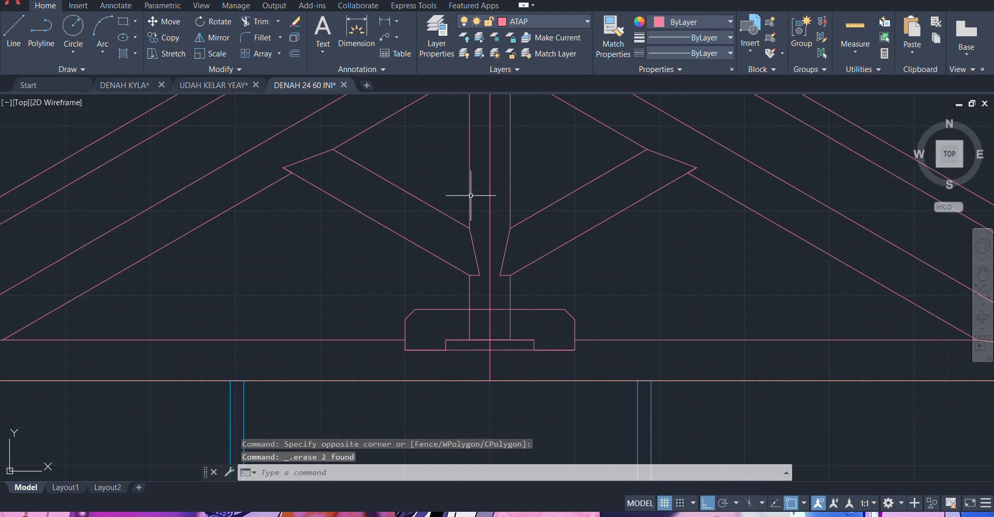
- Draw a notch polyline at the right post edge from the upper rafter-line crossing, 30 horizontally into the post, then to the lower crossing
scroll(517, 202, "down", 3)
scroll(504, 246, "up", 4)
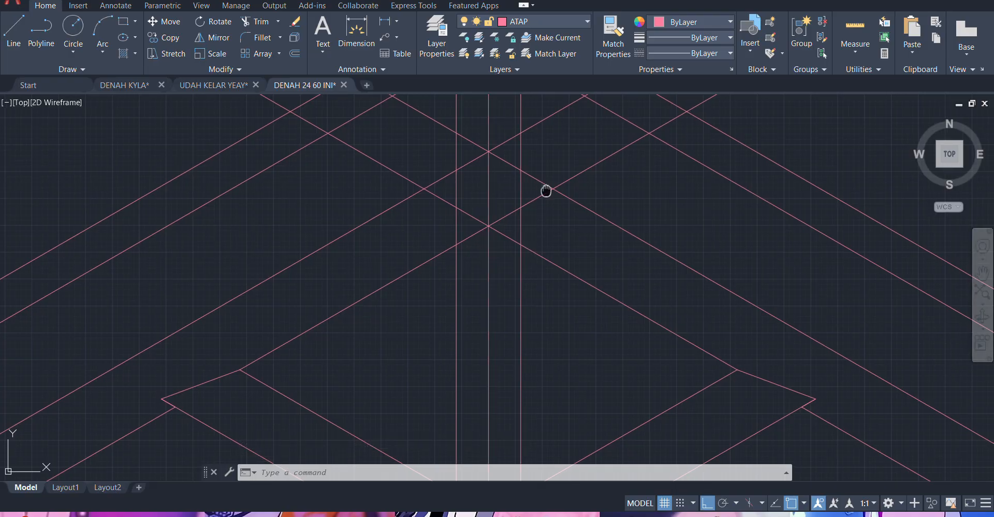
mouse_move(546, 191)
middle_mouse_down()
mouse_move(559, 235)
mouse_move(588, 232)
middle_mouse_up()
type("L")
key("Return")
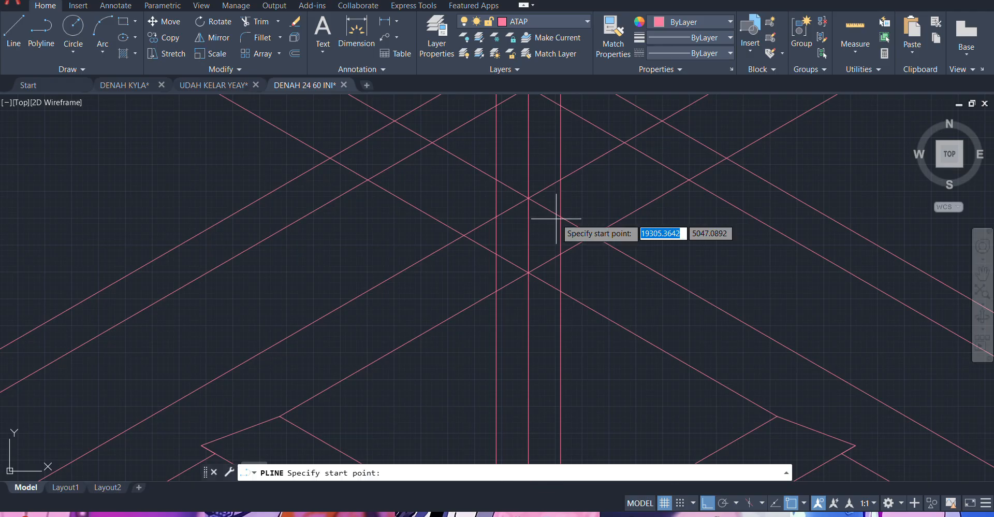
scroll(557, 216, "up", 4)
left_click(562, 214)
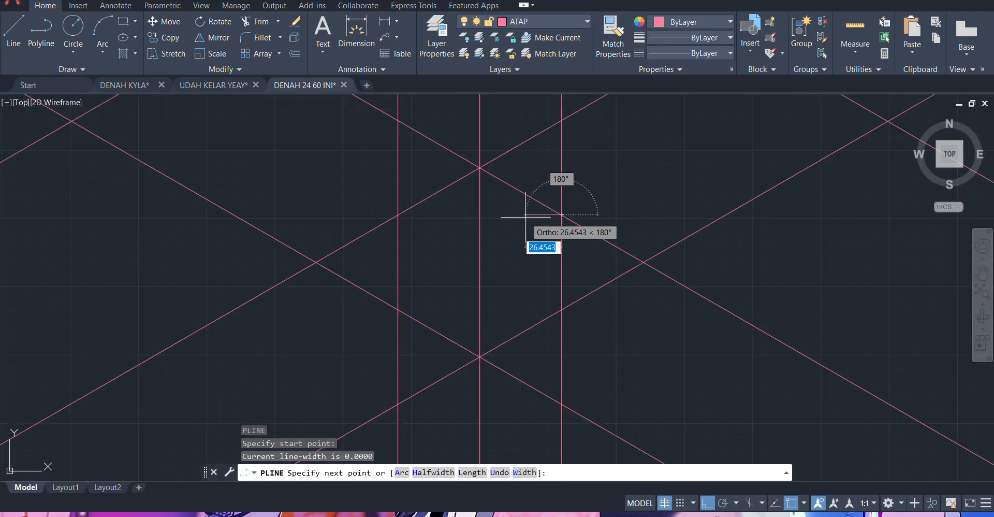
key("Return")
scroll(544, 333, "up", 5)
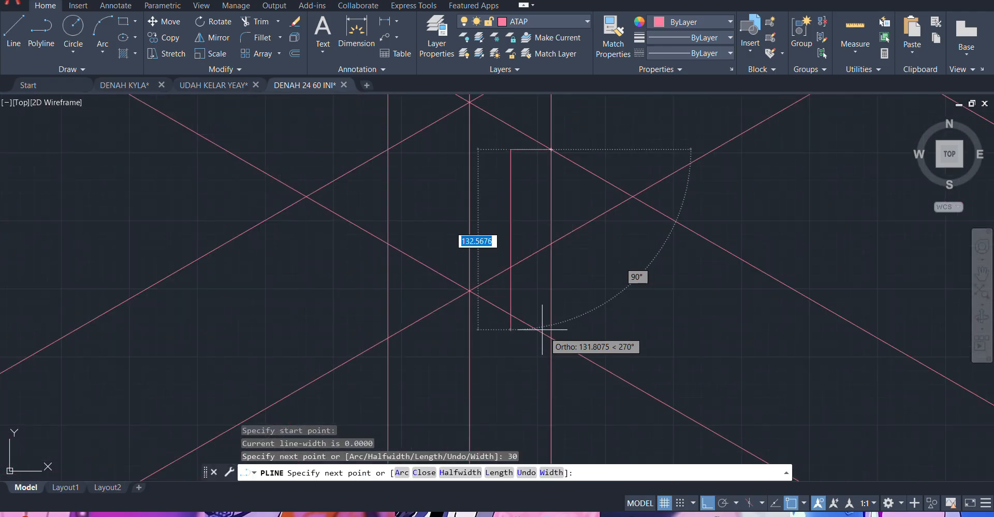
key("Escape")
- Mirror the upper notch polyline about the central post's axis, keeping the original
scroll(543, 333, "down", 4)
scroll(541, 249, "up", 2)
left_click(538, 249)
left_click(499, 251)
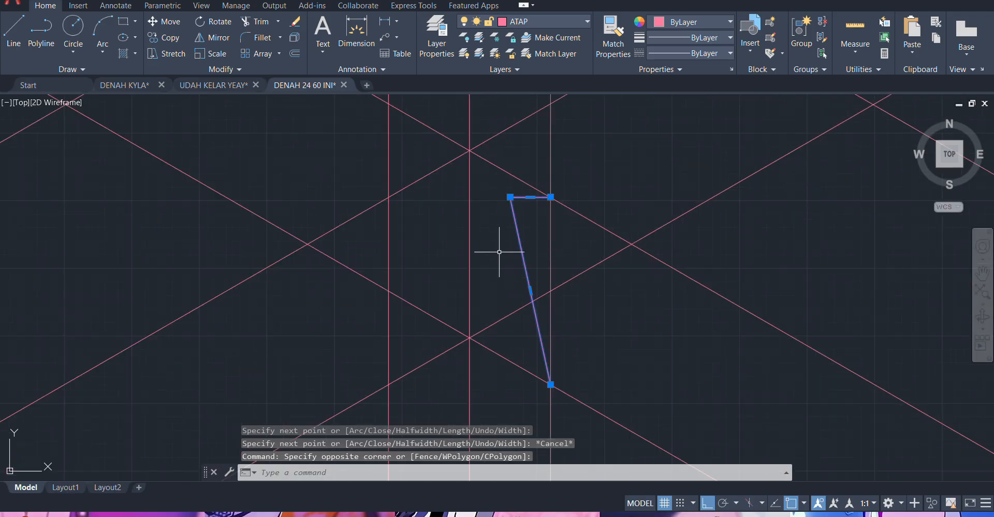
scroll(497, 218, "down", 6)
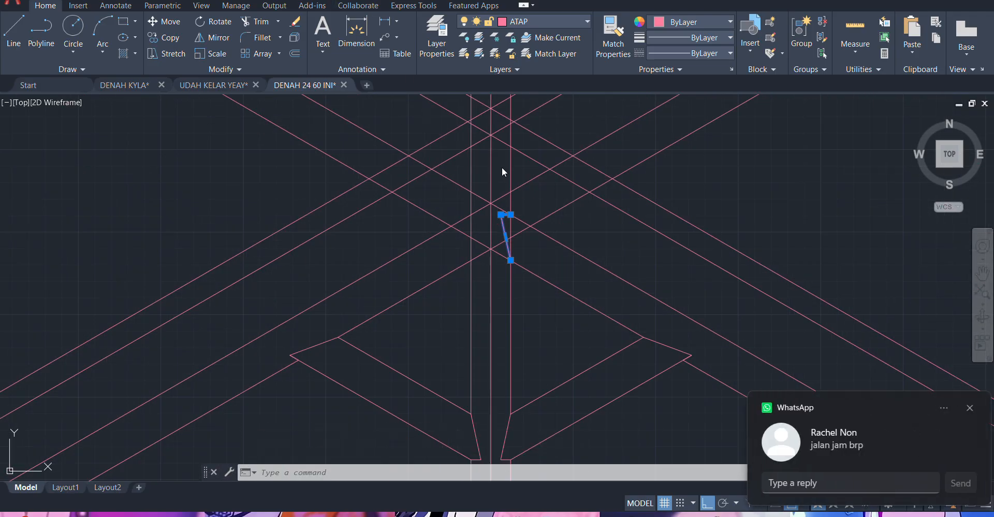
left_click(966, 408)
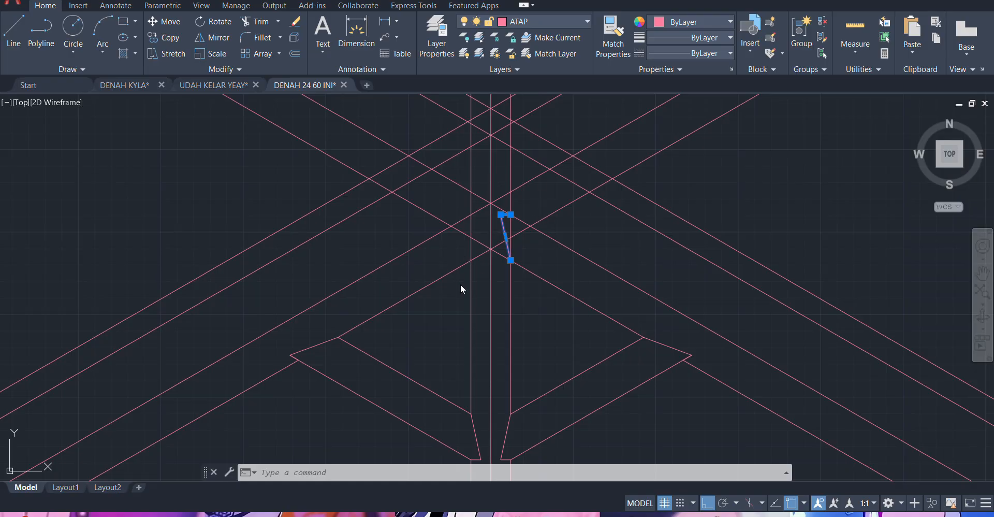
type("MI")
key("Return")
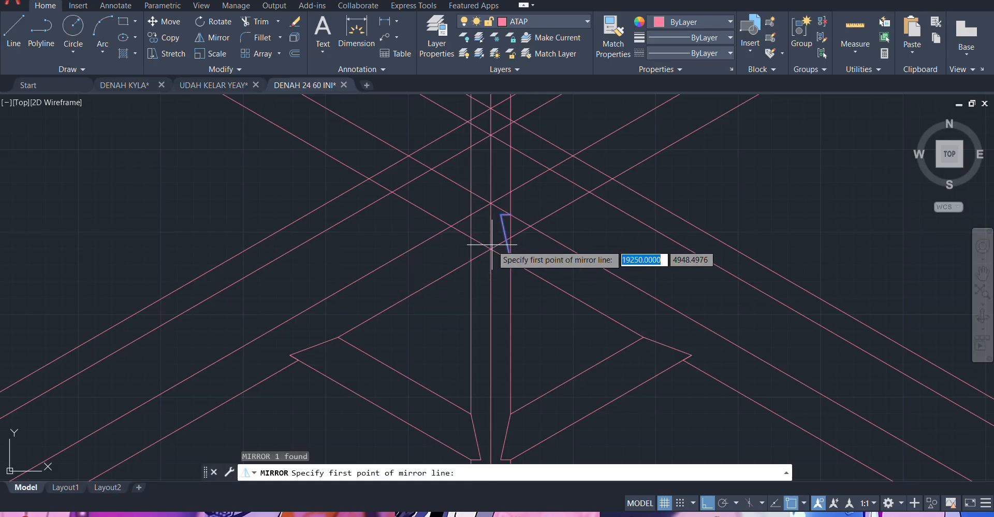
left_click(490, 249)
left_click(490, 204)
key("Return")
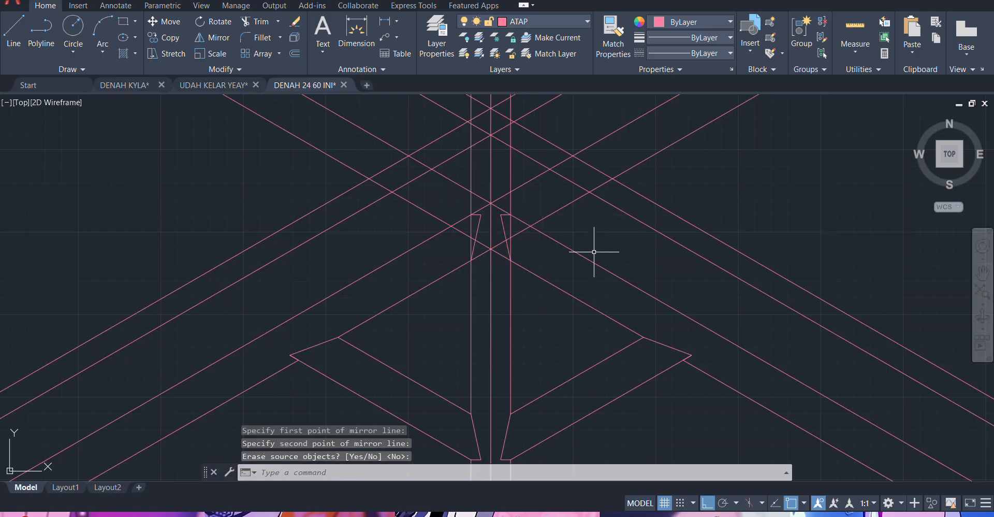
- Trim the post edges and the inner rafter lines crossing both upper notches
type("TR")
key("Return")
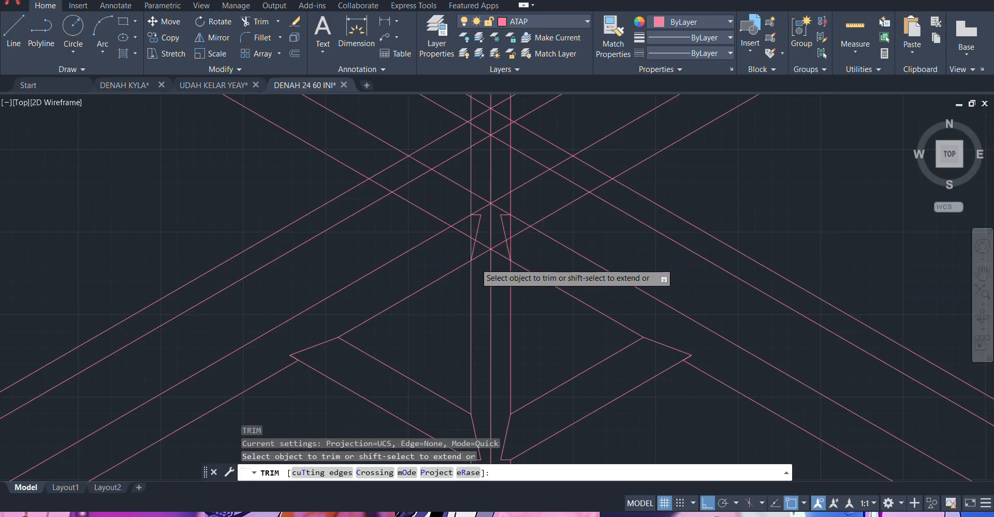
scroll(476, 265, "up", 2)
mouse_move(476, 239)
left_mouse_down()
mouse_move(477, 265)
mouse_move(458, 232)
left_mouse_up()
scroll(466, 232, "up", 4)
left_click_drag(475, 149, 455, 149)
scroll(456, 150, "down", 2)
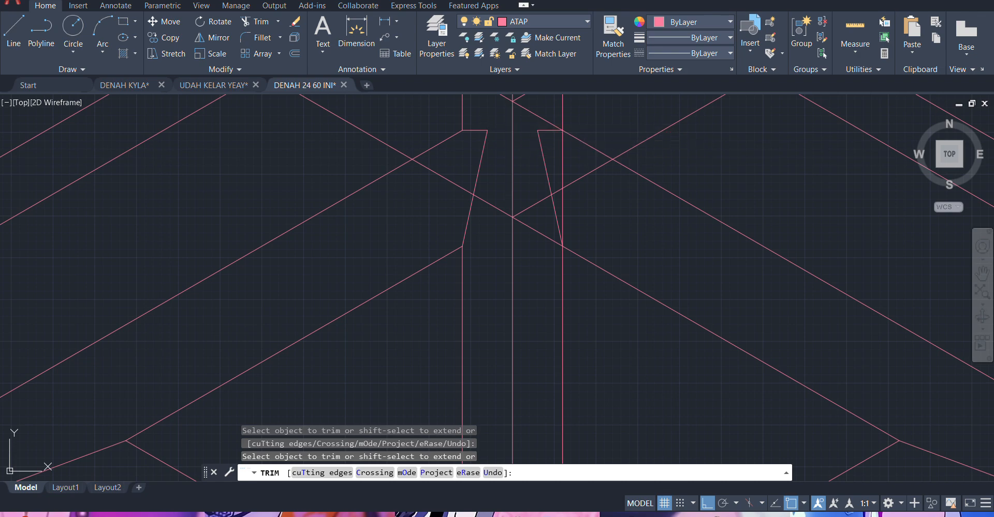
middle_click_drag(520, 132, 486, 212)
left_click_drag(496, 189, 489, 198)
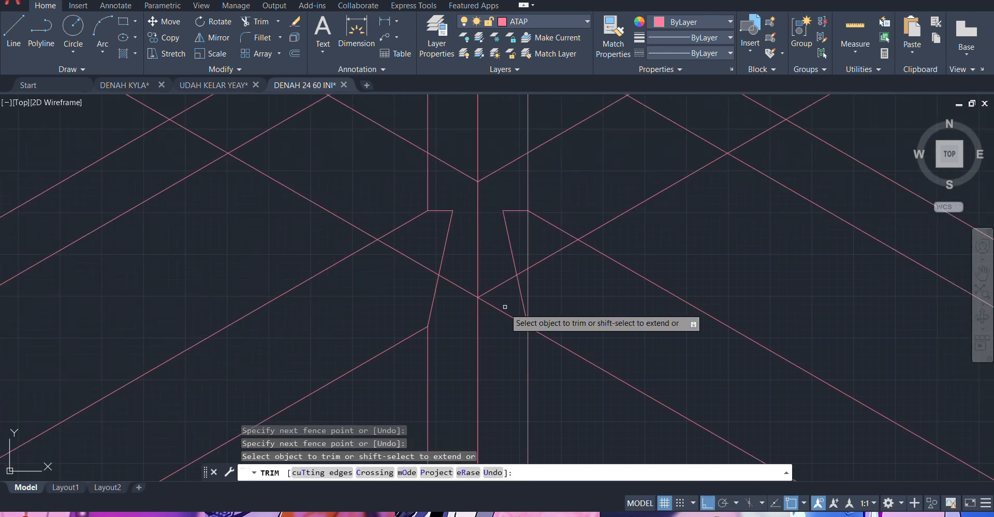
left_click_drag(532, 279, 525, 286)
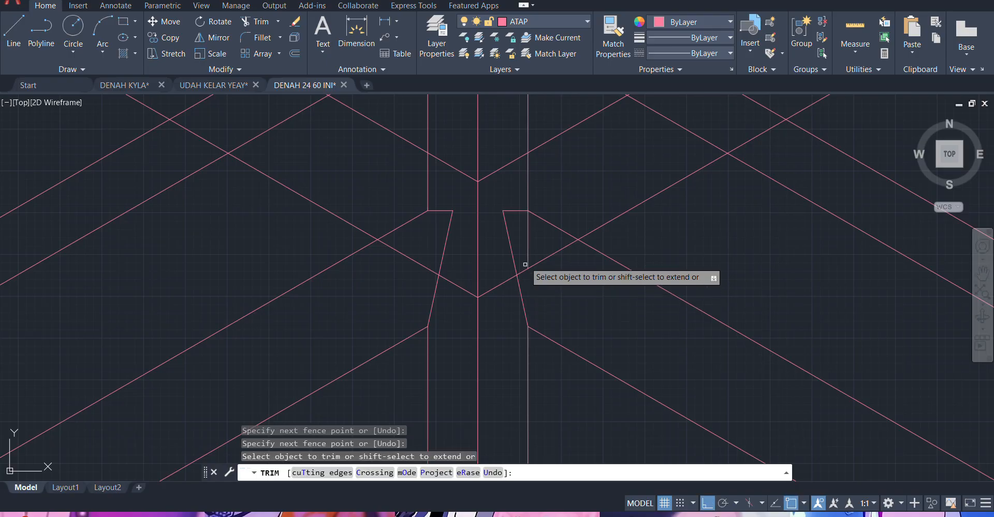
left_click_drag(533, 247, 522, 240)
key("Return")
scroll(525, 241, "down", 2)
key("Escape")
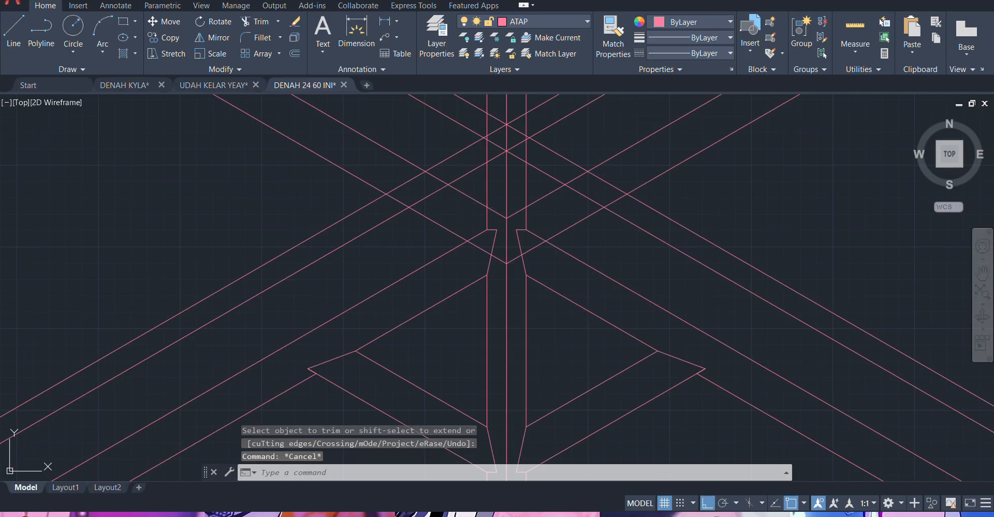
- Delete the leftover inner rafter lines extending upward from the central post's axis above the notches
left_click(461, 196)
left_click(459, 194)
left_click(545, 192)
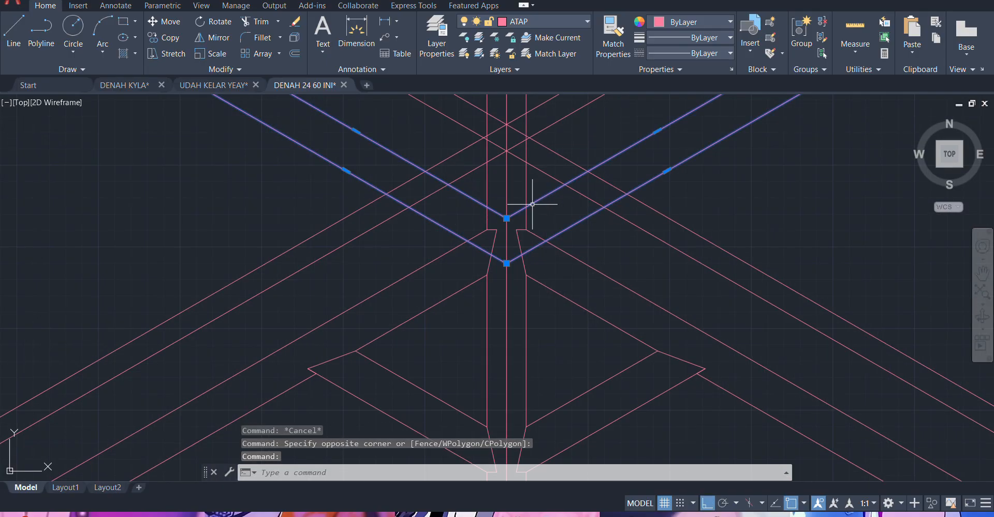
scroll(532, 204, "down", 2)
key("Delete")
scroll(450, 220, "down", 3)
scroll(460, 218, "up", 3)
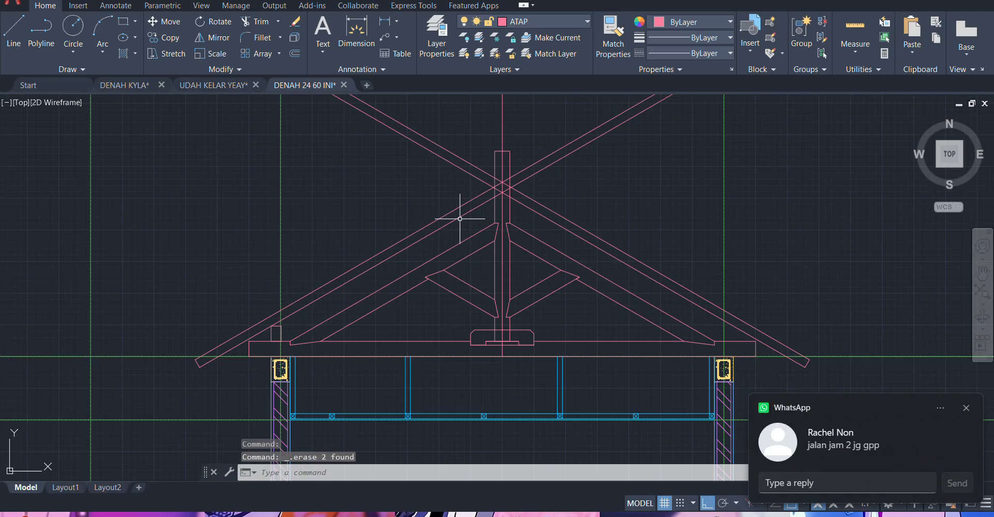
left_click(966, 408)
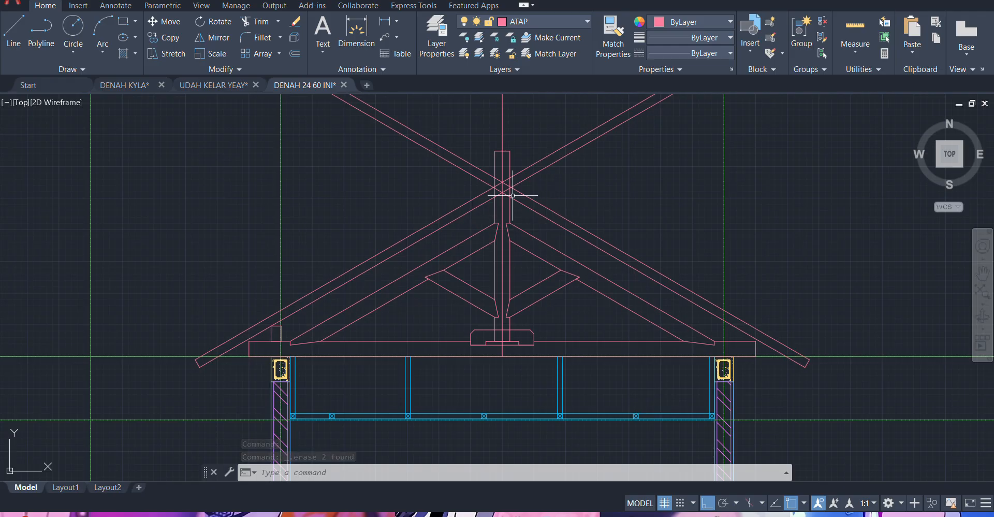
- Draw a 60 by 120 rectangle in the empty area beside the central post
scroll(508, 195, "up", 4)
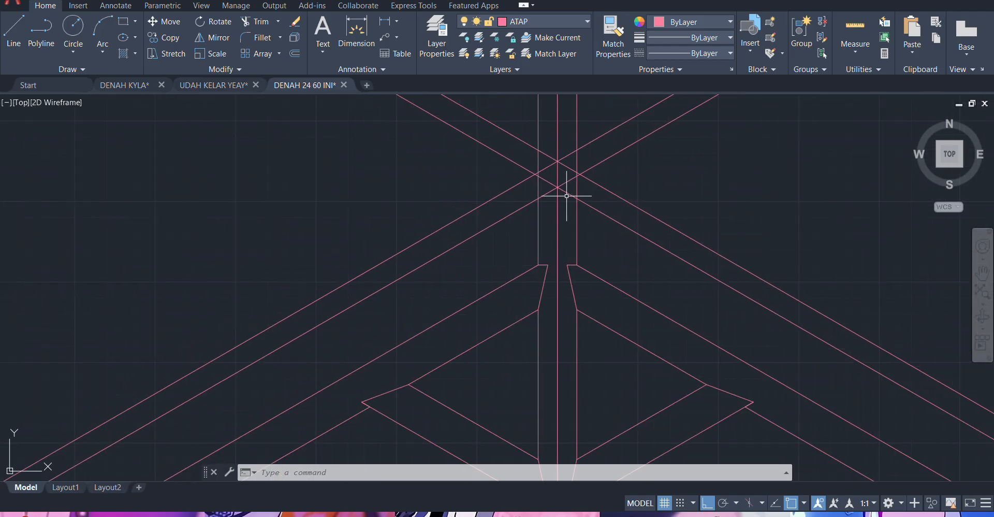
scroll(562, 192, "down", 2)
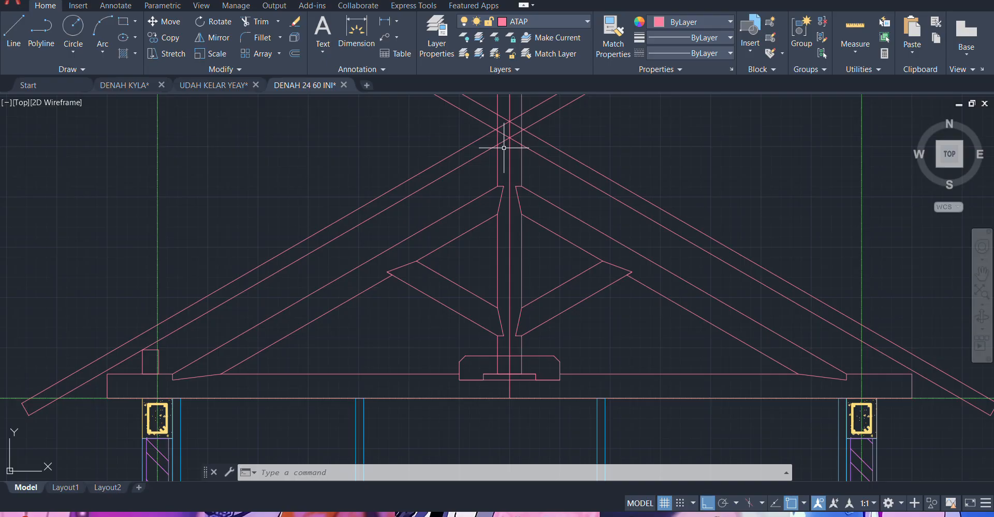
mouse_move(509, 147)
middle_mouse_down()
mouse_move(508, 175)
mouse_move(452, 183)
middle_mouse_up()
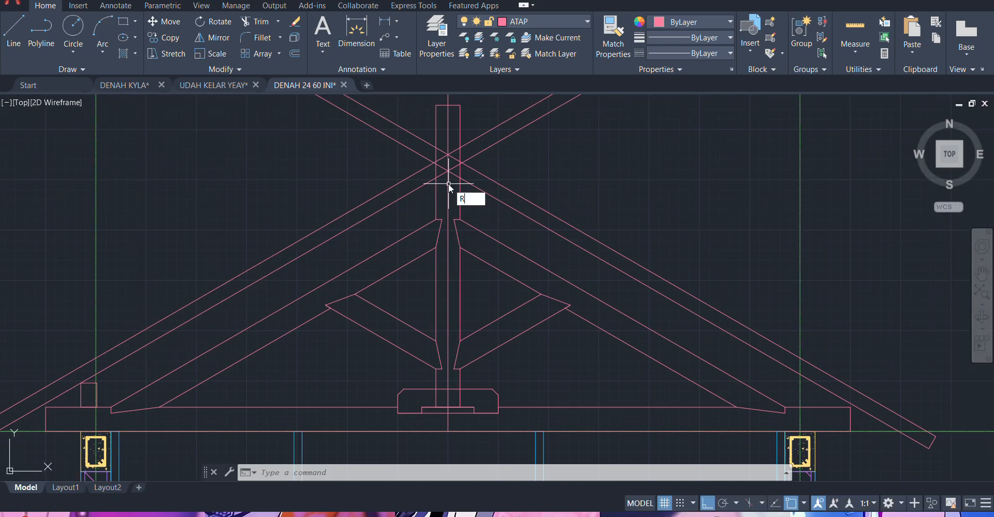
key("Return")
middle_click_drag(584, 178, 544, 237)
scroll(548, 237, "up", 2)
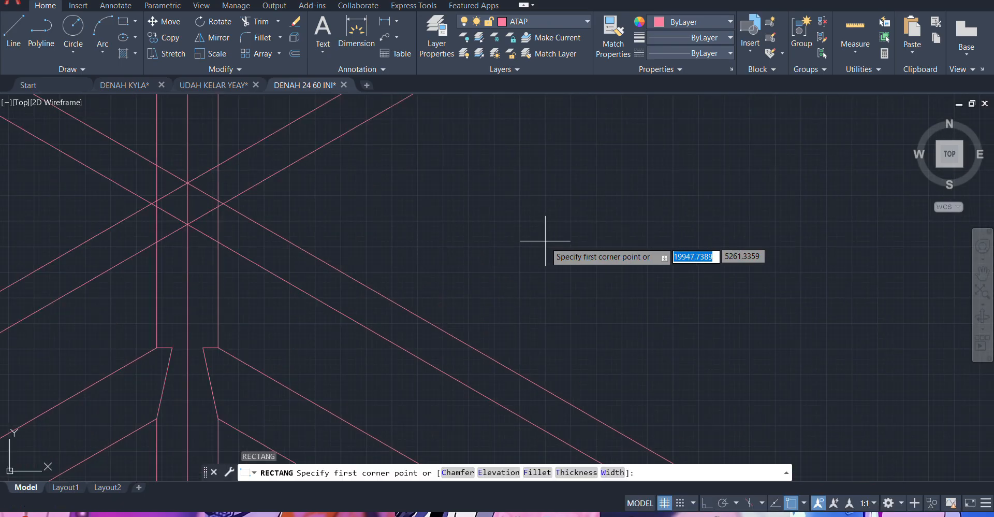
scroll(551, 238, "down", 2)
left_click(553, 250)
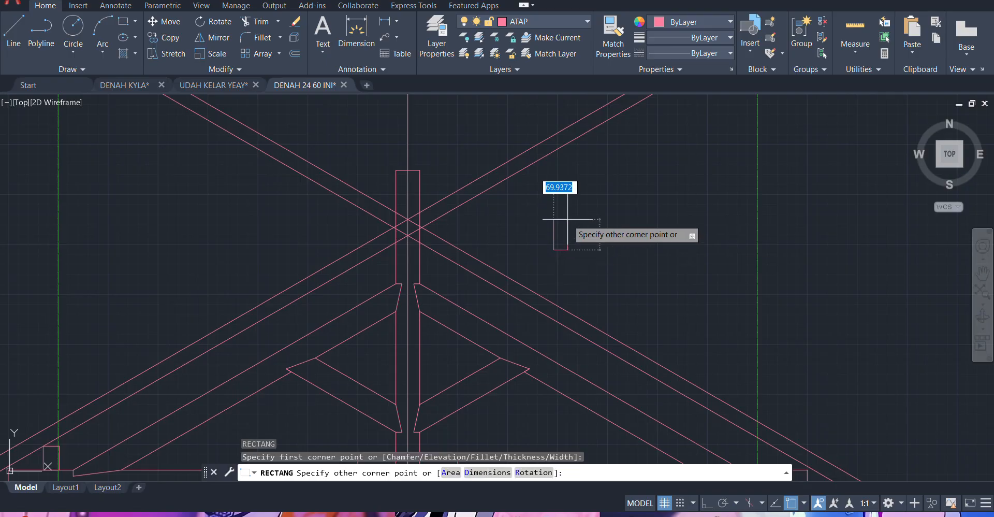
type("60")
key("Tab")
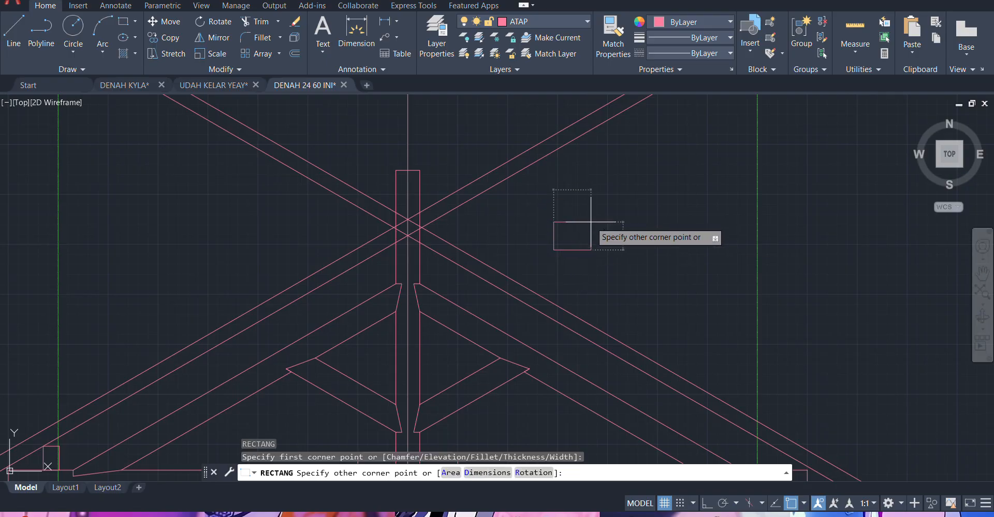
type("120")
key("Return")
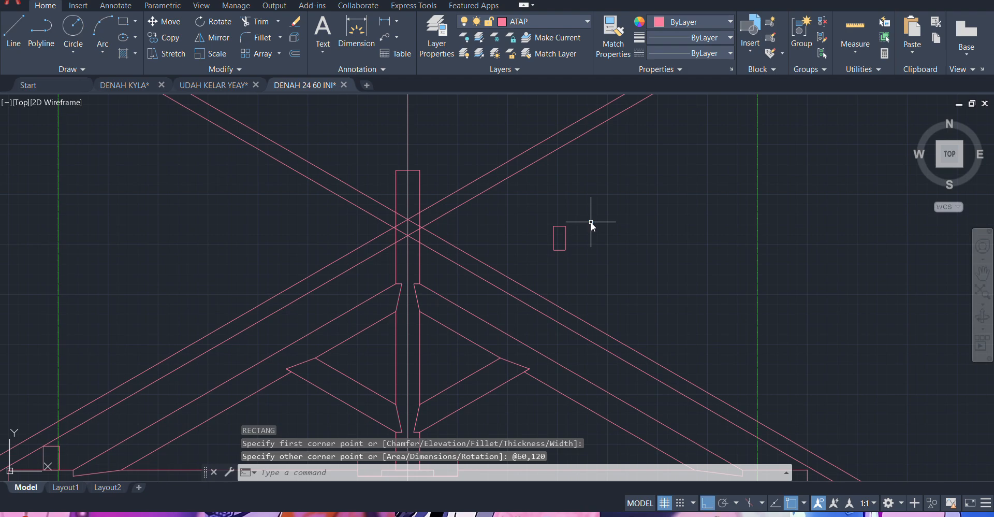
- Move the rectangle by its top midpoint onto the intersection of the outer rafters' lower edges on the post axis
left_click(527, 234)
type("m")
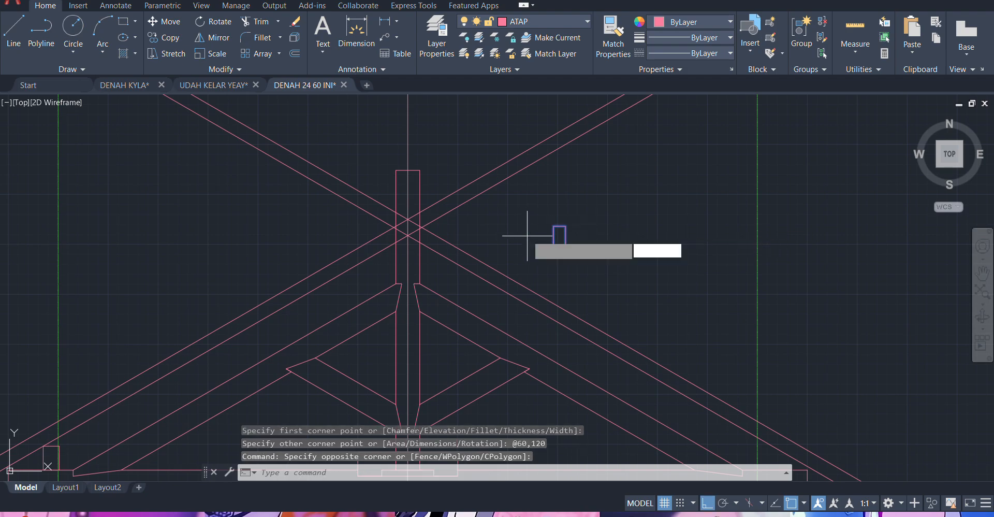
key("Return")
scroll(552, 223, "up", 4)
left_click(571, 232)
scroll(197, 259, "up", 2)
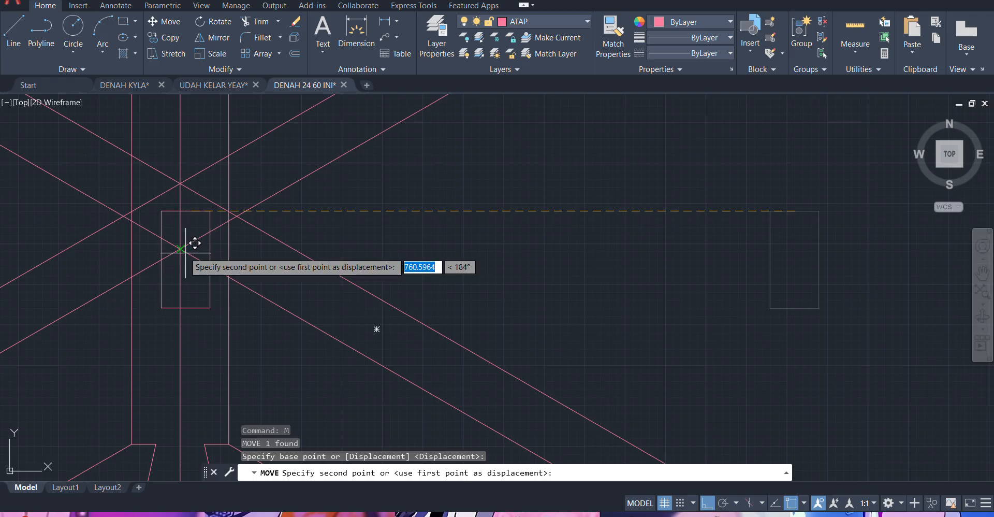
left_click(184, 253)
middle_click_drag(194, 304, 442, 318)
left_click(595, 248)
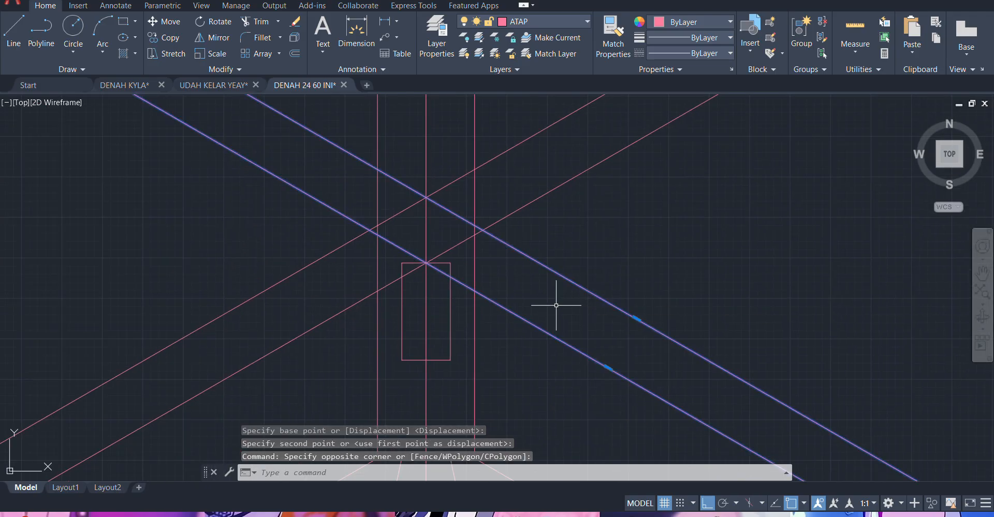
key("Escape")
- Move the rectangle straight down until its top corners meet the undersides of the outer rafters
left_click(450, 319)
type("m")
key("Return")
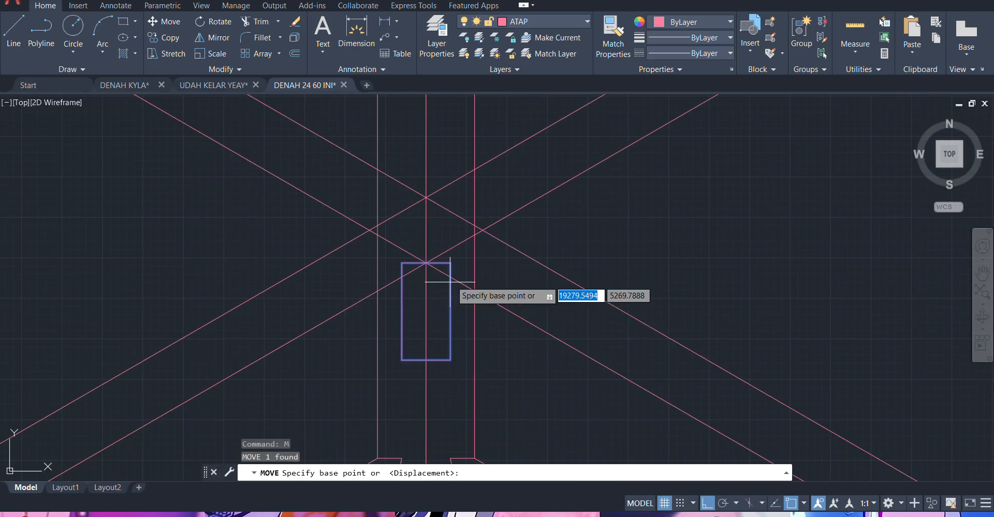
scroll(454, 280, "up", 2)
left_click(447, 252)
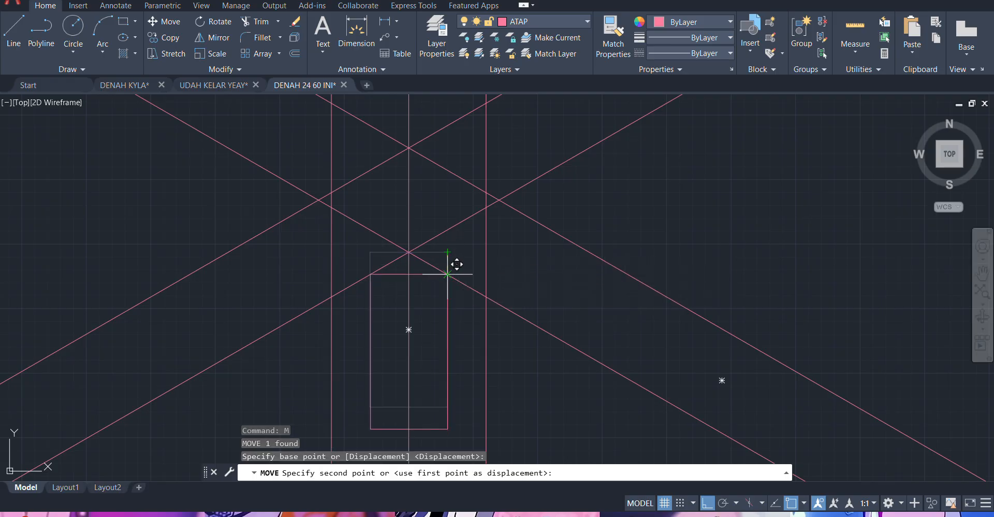
key("Escape")
- Draw a polyline from the rectangle's lower-left corner, 30 up its side, then horizontally to the post's left edge
scroll(459, 273, "down", 3)
scroll(435, 277, "up", 3)
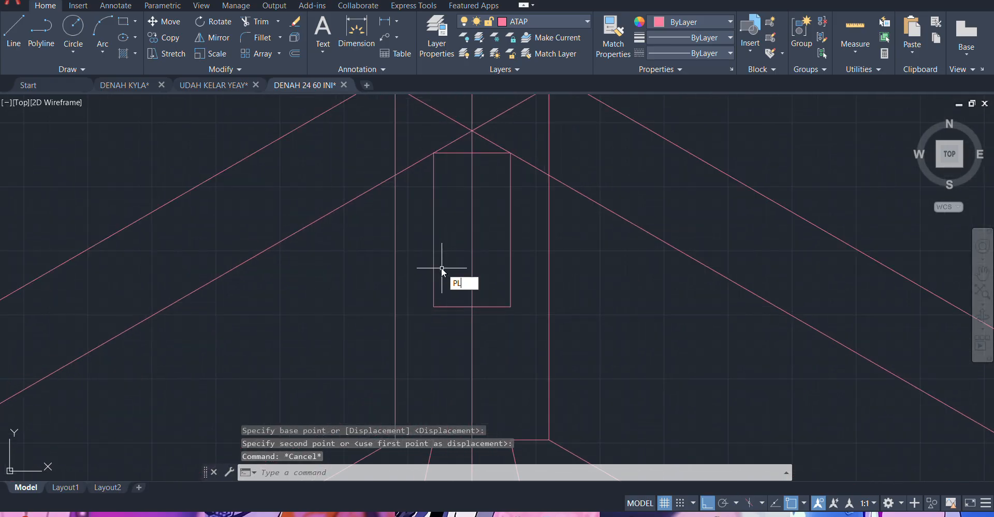
key("Return")
left_click(433, 306)
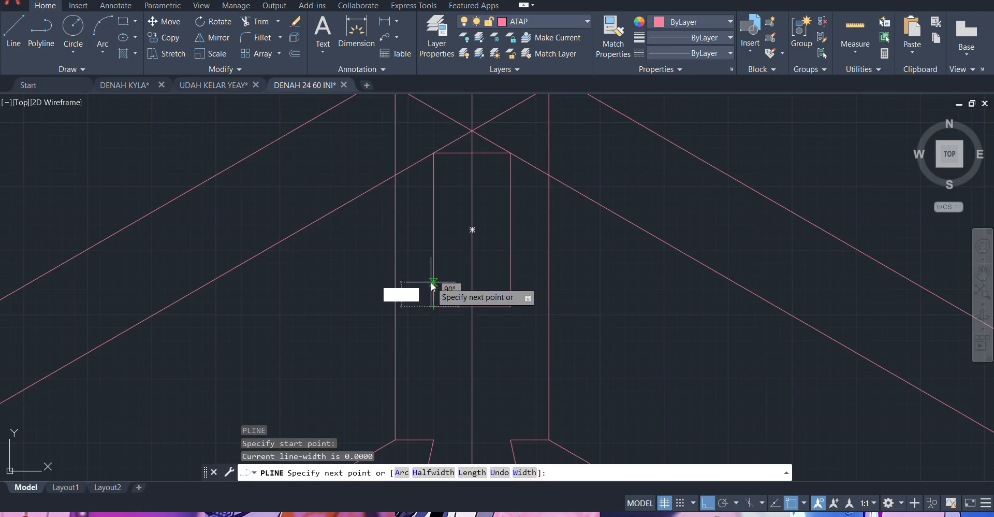
key("Return")
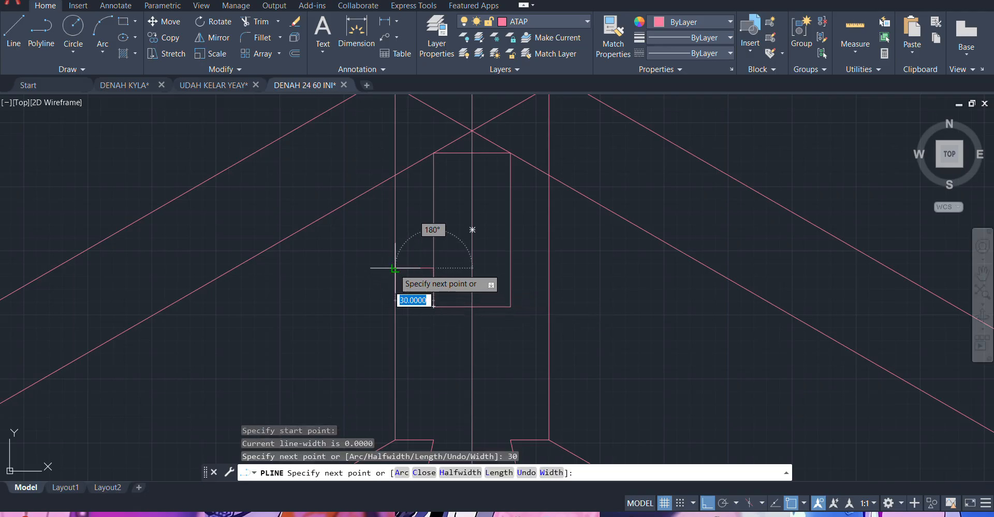
key("Escape")
key("Return")
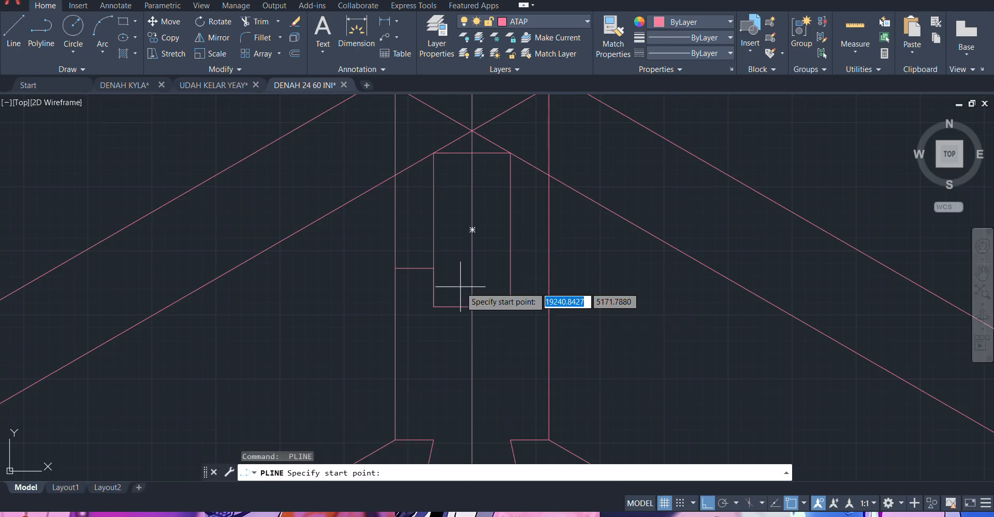
left_click(510, 305)
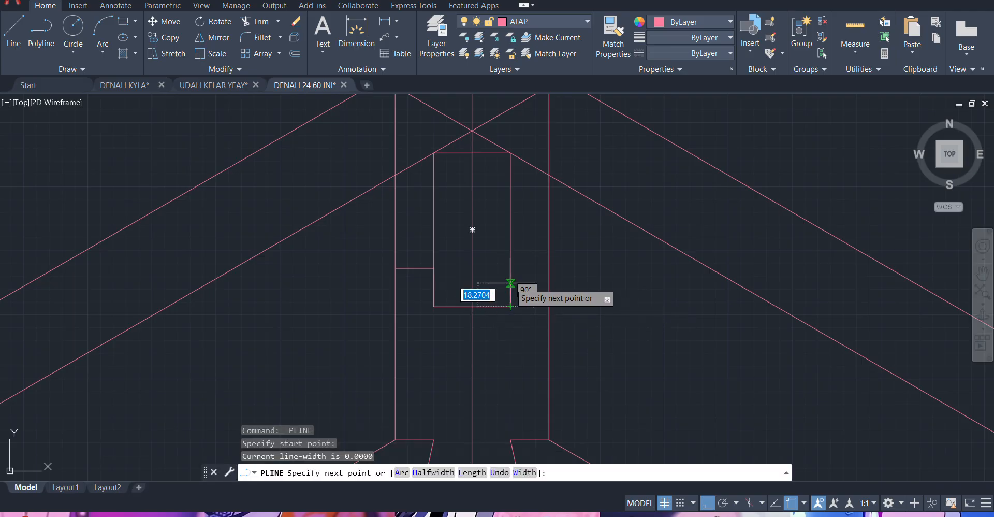
type("0")
key("Return")
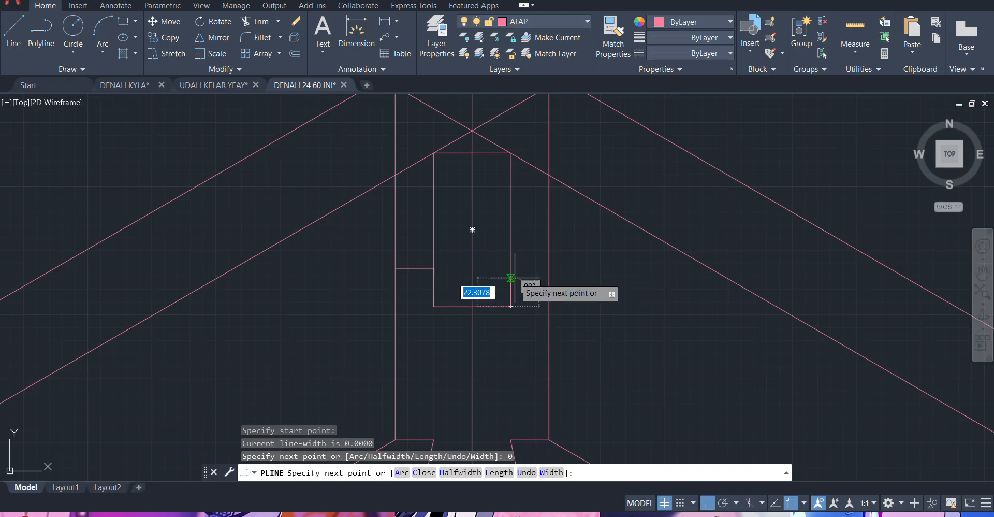
key("ctrl+z")
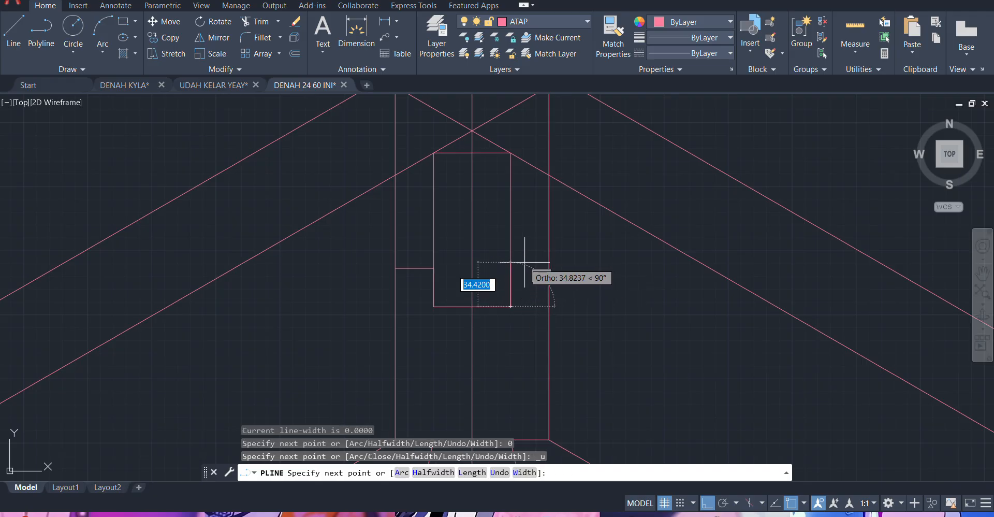
key("Escape")
- Draw a polyline from the ridge beam's lower-right corner, 30 up its side, then horizontally to the post's right edge
key("Return")
left_click(510, 305)
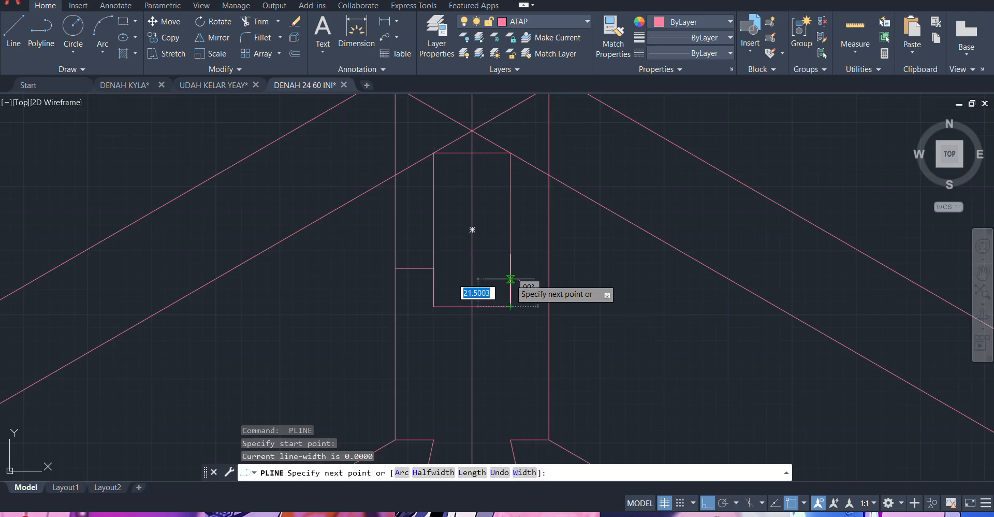
type("30")
key("Return")
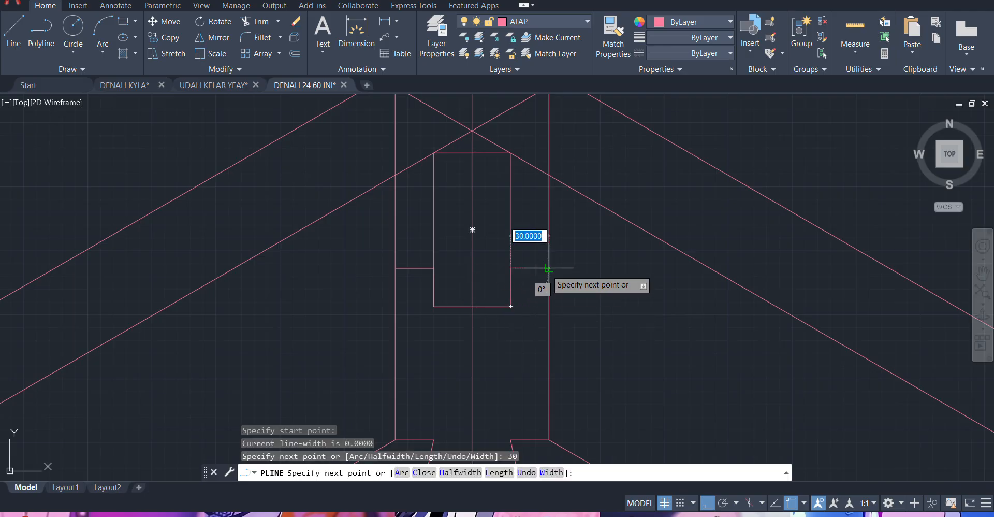
key("Escape")
- Trim both post edges between the new notch shoulders and the undersides of the outer rafters
scroll(545, 272, "down", 4)
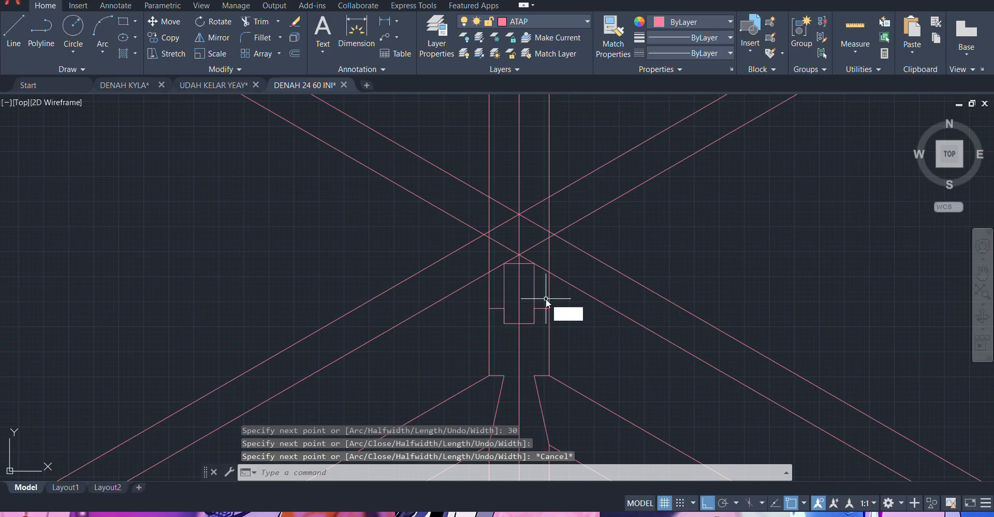
type("tr")
key("Return")
scroll(546, 297, "up", 4)
left_click_drag(559, 293, 544, 292)
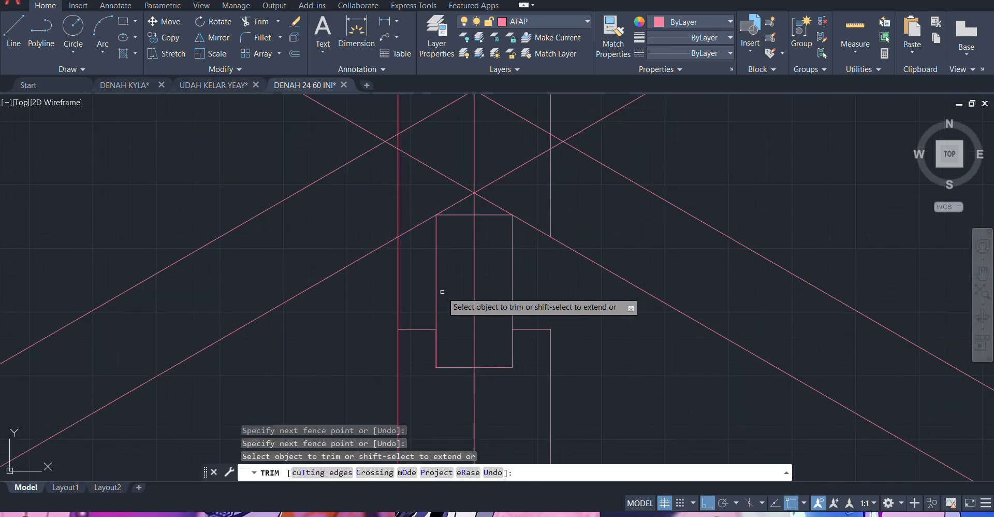
left_click_drag(409, 289, 370, 304)
key("Return")
- Delete the two leftover post edge lines above the outer rafters' undersides
scroll(426, 282, "down", 2)
middle_click_drag(428, 279, 417, 347)
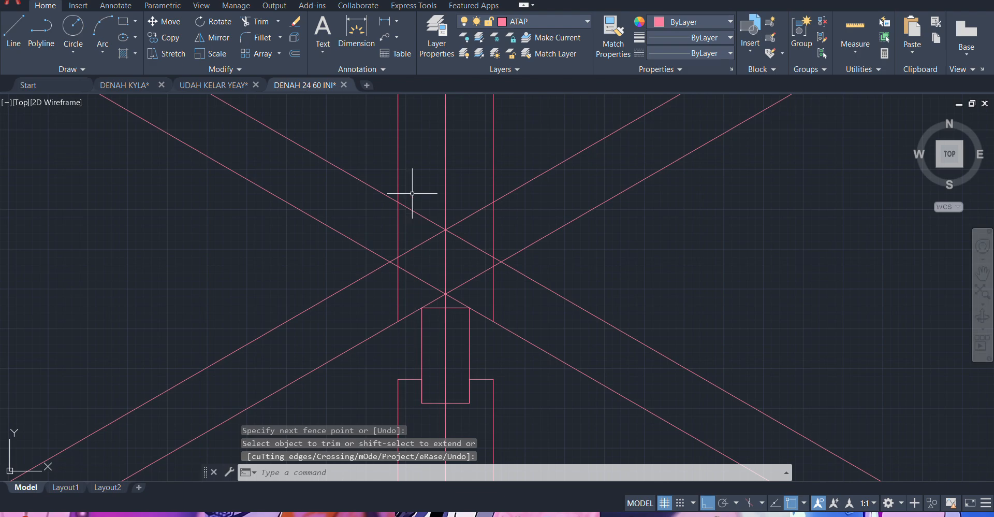
left_click(412, 193)
left_click(388, 168)
left_click(490, 147)
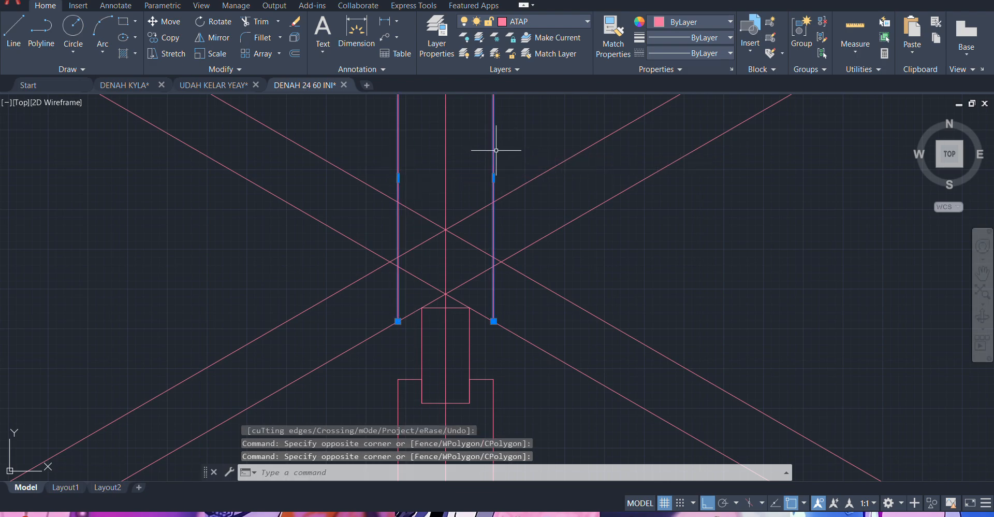
scroll(496, 150, "down", 3)
key("Delete")
- Draw a 30 by 250 vertical rectangle in the empty area to the right of the rafter crossing
scroll(474, 215, "up", 4)
middle_click_drag(492, 215, 467, 182)
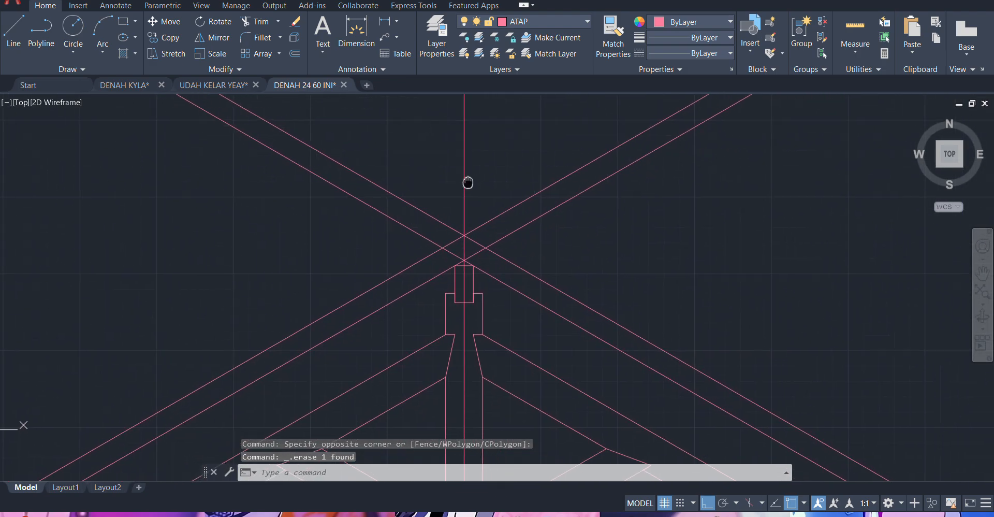
scroll(452, 289, "up", 8)
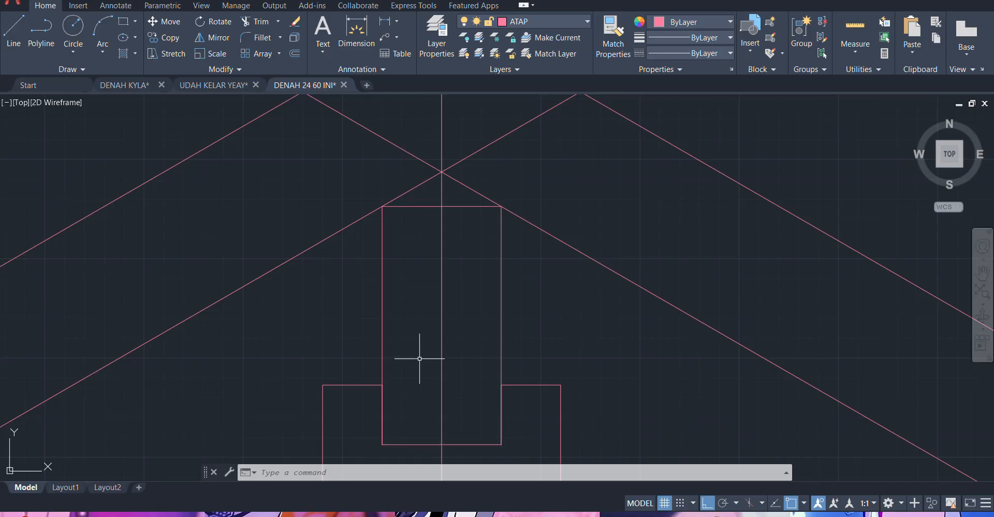
key("Return")
scroll(587, 288, "down", 5)
middle_click_drag(584, 287, 362, 373)
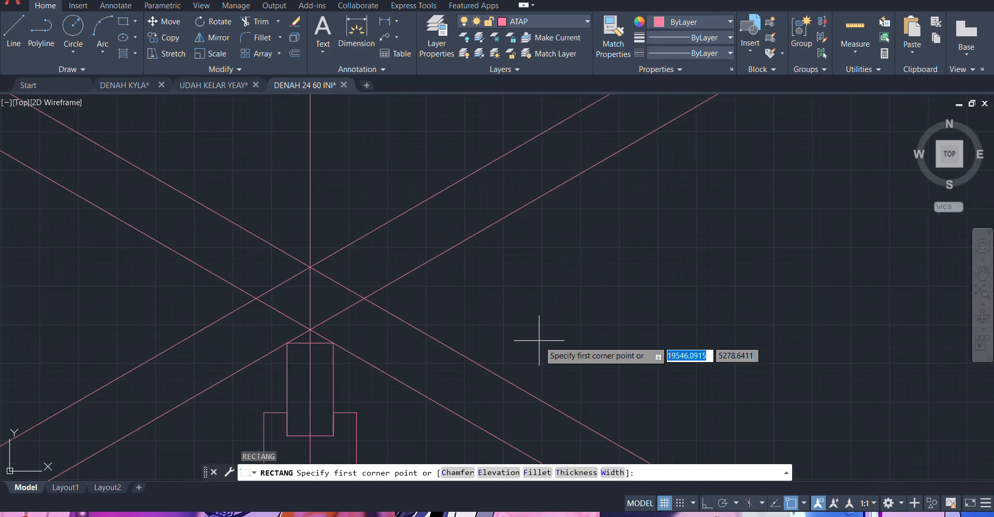
left_click(537, 336)
type("30")
key("Tab")
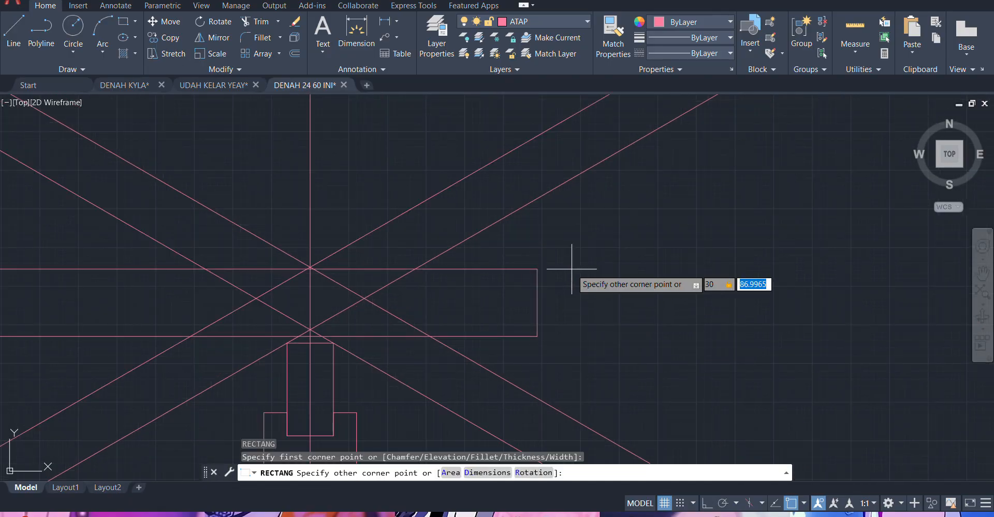
key("Return")
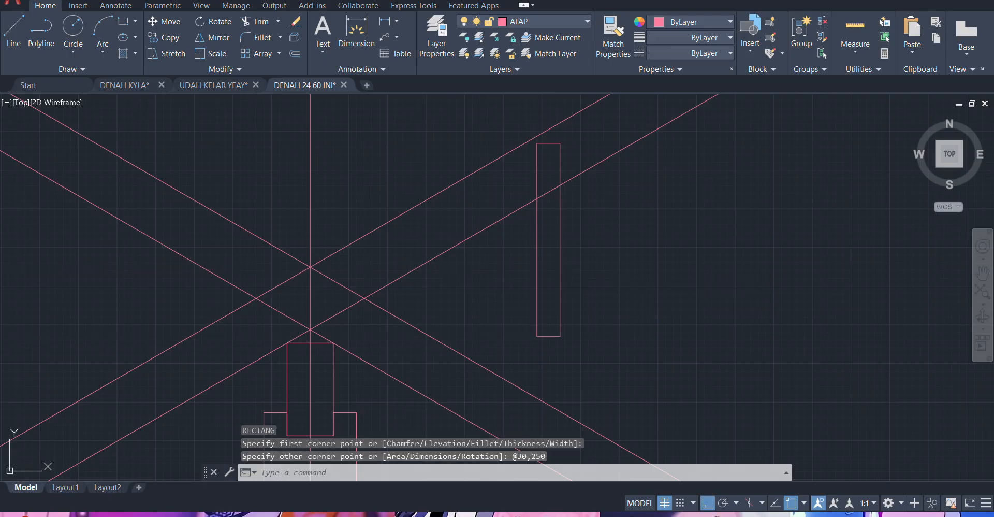
- Move the 30 by 250 board by its bottom midpoint onto the top midpoint of the ridge beam
left_click(572, 262)
left_click(552, 272)
type("m")
key("Return")
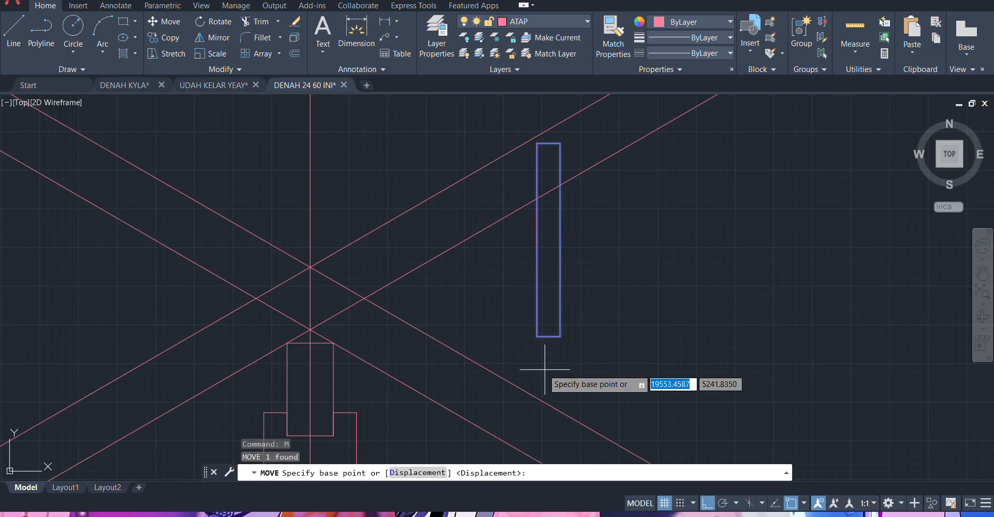
left_click(549, 336)
scroll(345, 334, "up", 2)
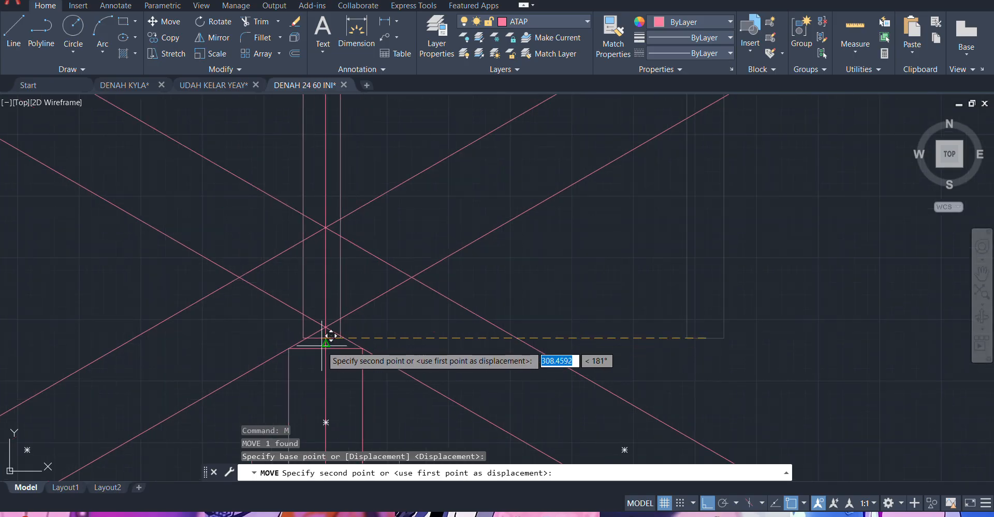
key("Escape")
- Trim away the rafter lines that cross inside the ridge board
middle_click_drag(353, 286, 459, 272)
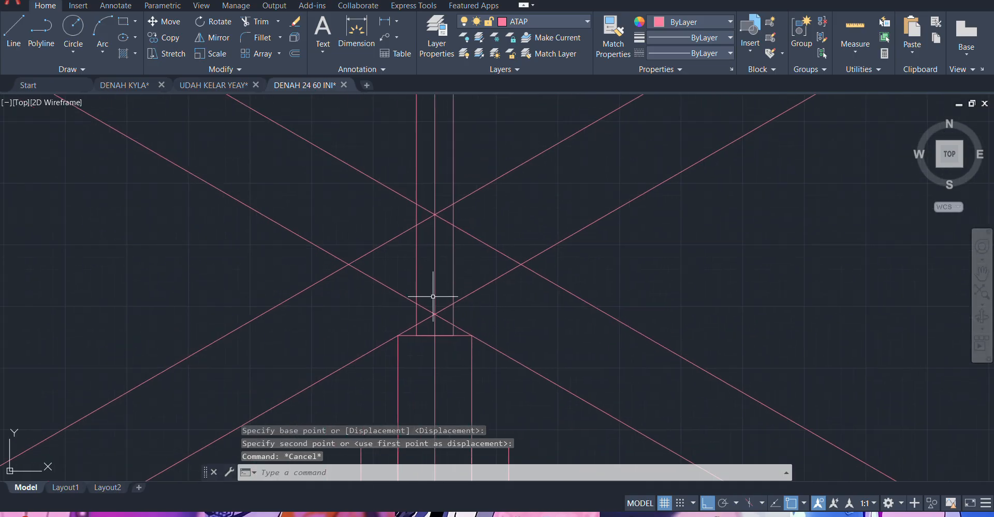
middle_click_drag(436, 336, 494, 354)
scroll(482, 334, "up", 4)
scroll(491, 344, "down", 4)
type("TR")
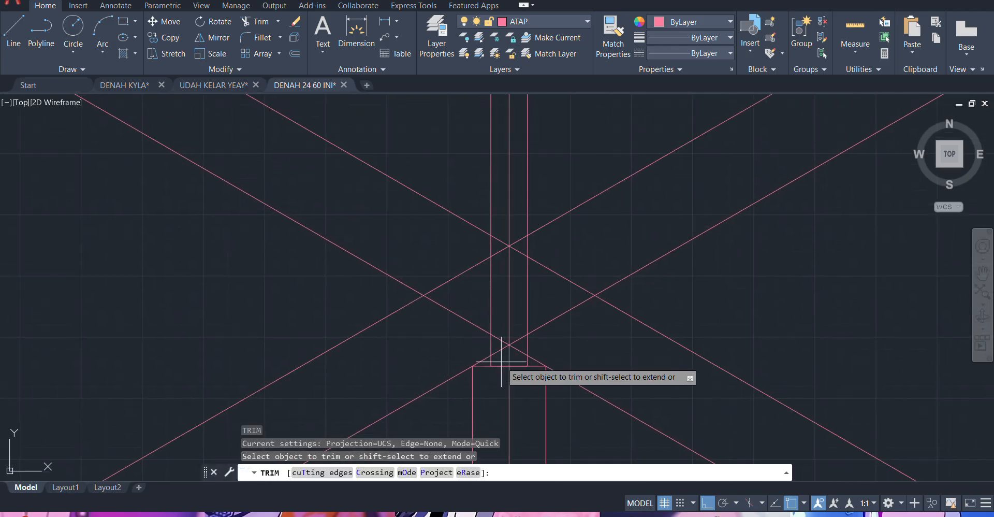
mouse_move(498, 360)
left_mouse_down()
mouse_move(510, 244)
mouse_move(500, 228)
mouse_move(518, 300)
mouse_move(517, 354)
left_mouse_up()
key("Return")
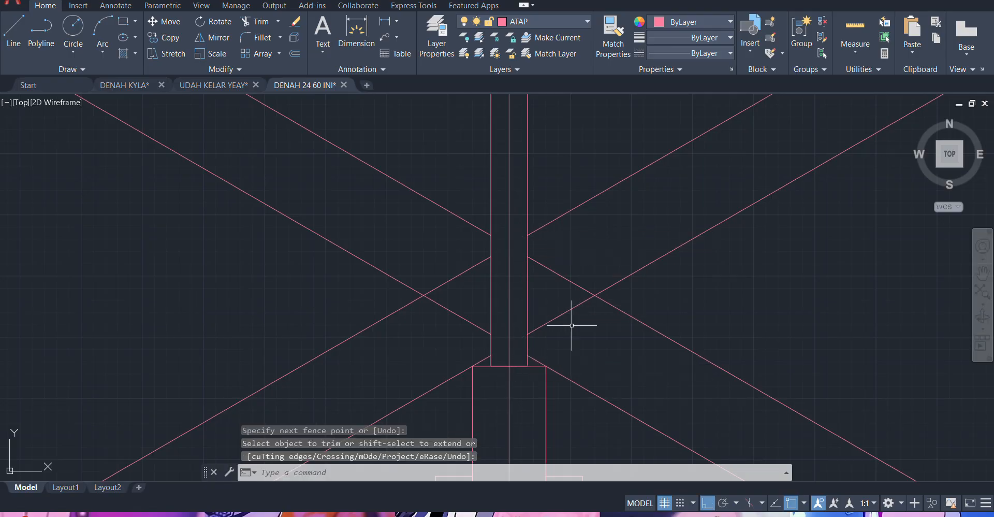
- Delete the four rafter line extensions that continue upward on both sides of the ridge board
left_click(776, 280)
left_click(653, 135)
left_click(395, 168)
left_click(319, 240)
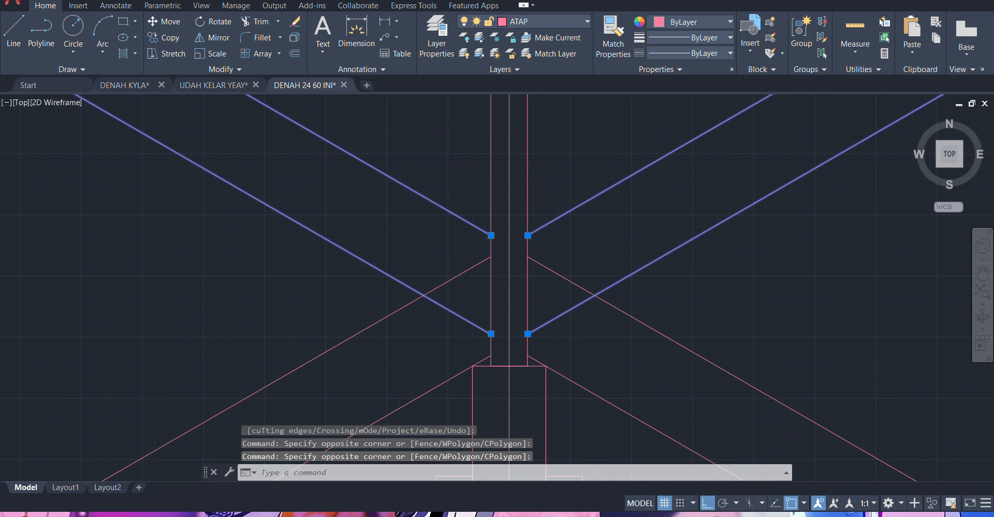
scroll(322, 211, "down", 3)
key("Delete")
- Mirror the small rectangle above the left wall column about the central post axis, keeping the original
middle_click_drag(322, 211, 374, 184)
scroll(414, 233, "down", 5)
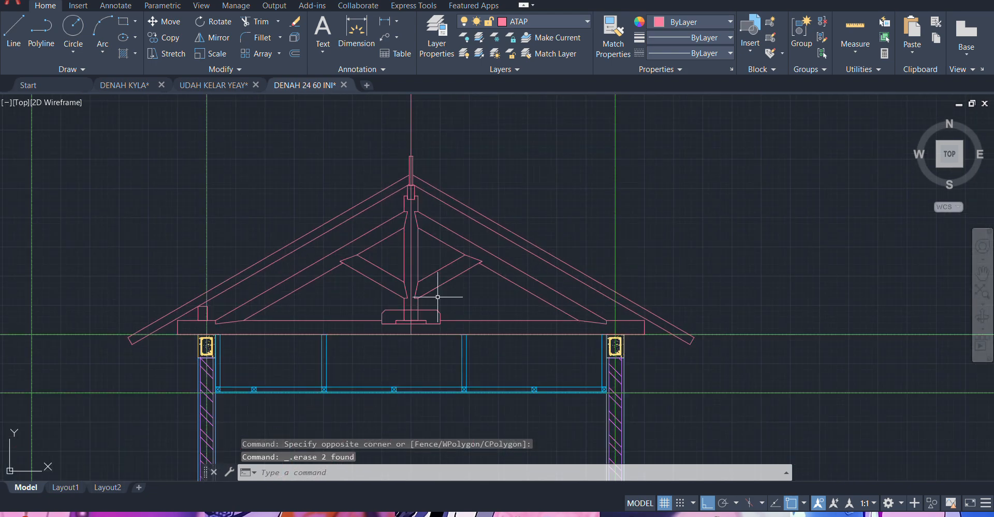
middle_click_drag(444, 284, 515, 282)
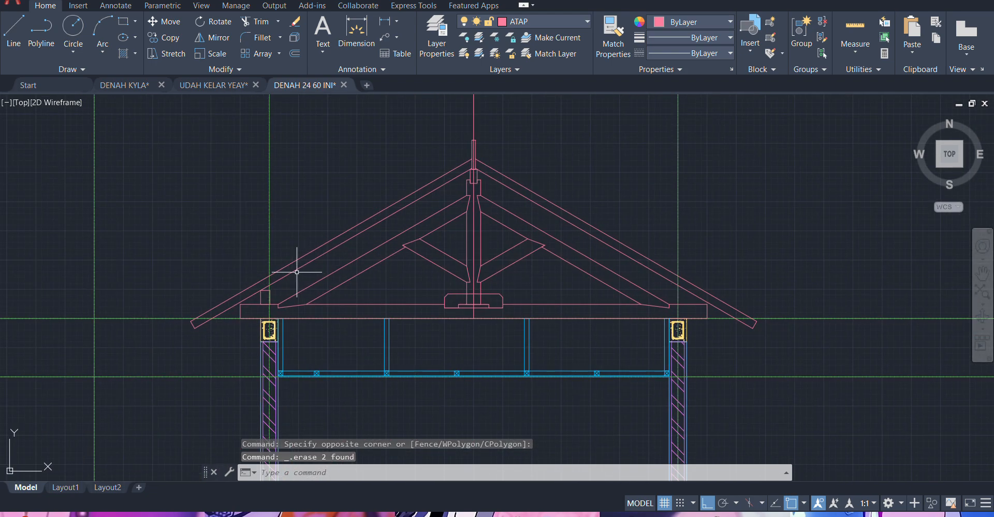
scroll(262, 306, "up", 5)
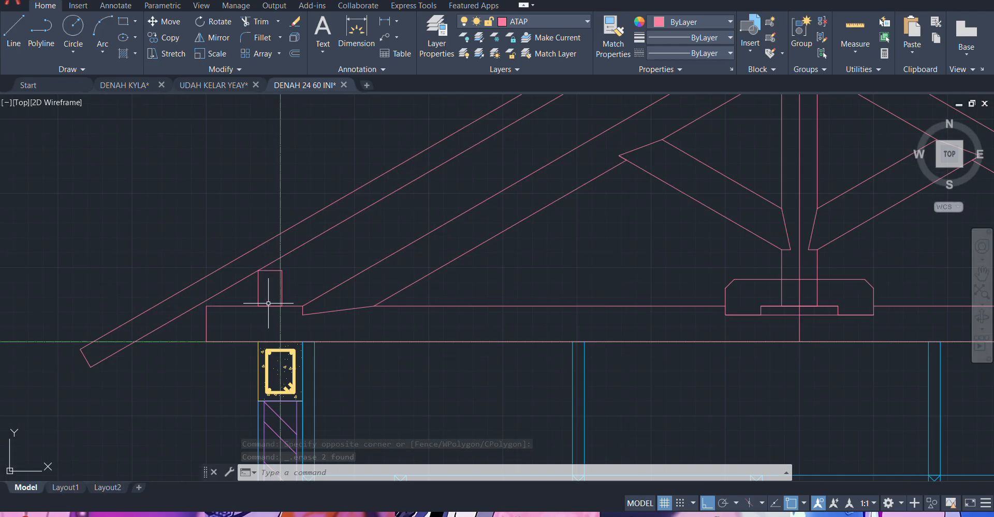
left_click(266, 282)
left_click(246, 285)
scroll(246, 268, "down", 3)
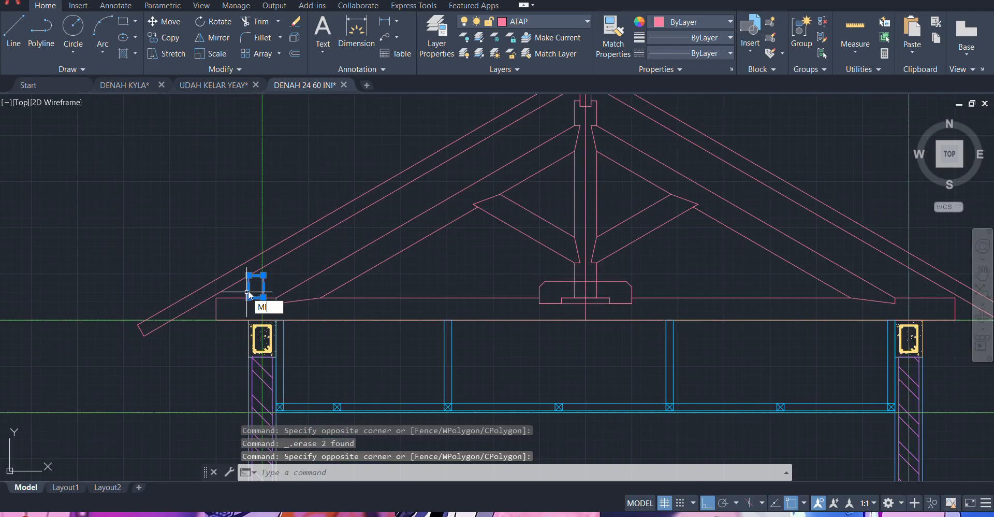
type("mi")
key("Return")
left_click(585, 320)
scroll(585, 320, "up", 5)
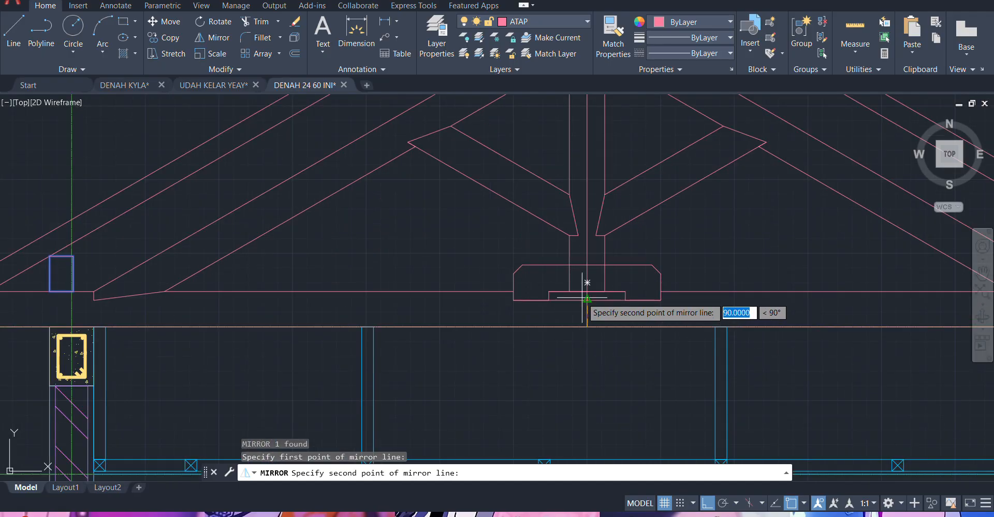
left_click(585, 317)
key("Return")
scroll(585, 317, "down", 6)
scroll(609, 272, "up", 2)
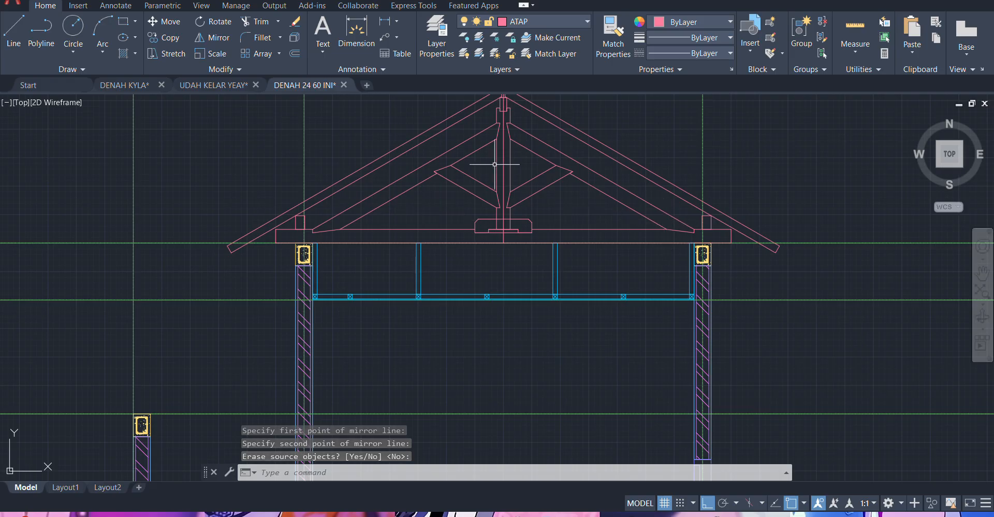
middle_click_drag(494, 164, 432, 254)
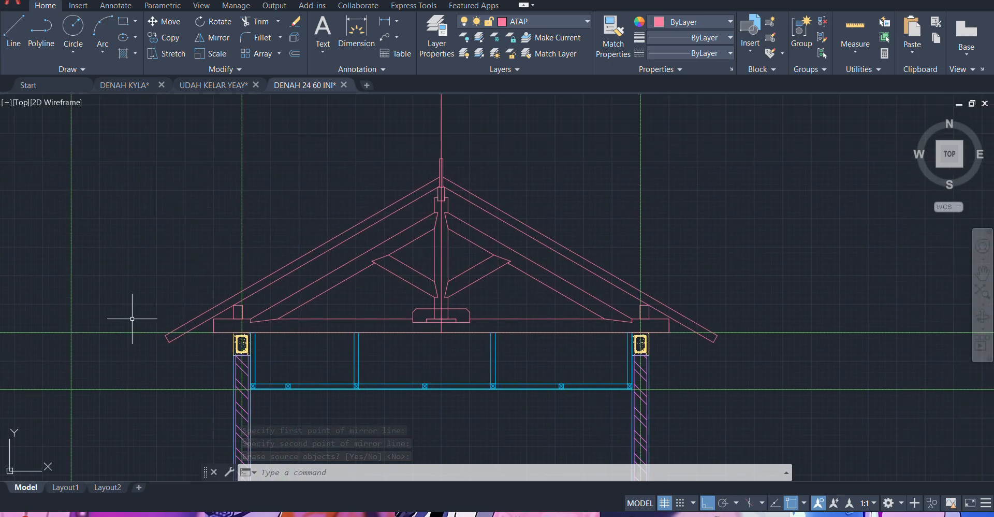
middle_click_drag(183, 344, 347, 315)
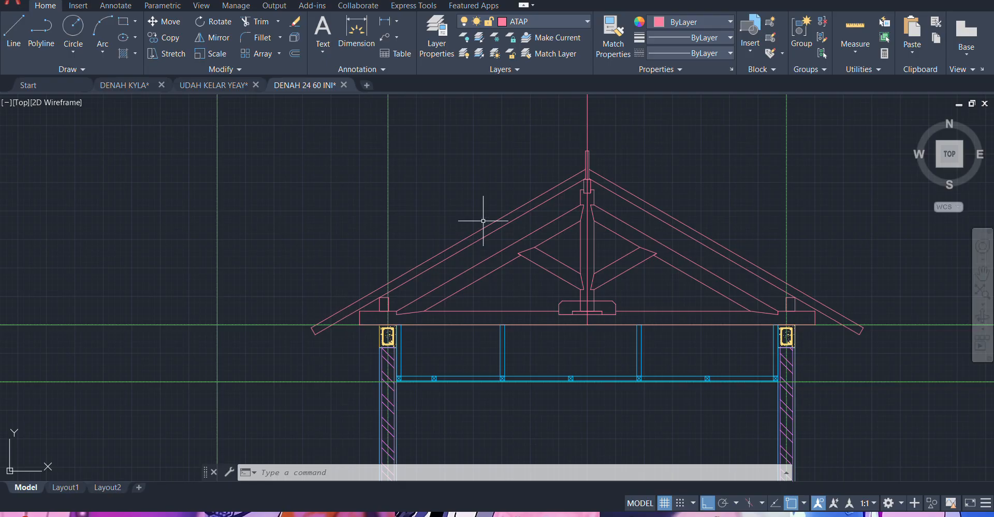
scroll(588, 165, "up", 6)
left_click(583, 191)
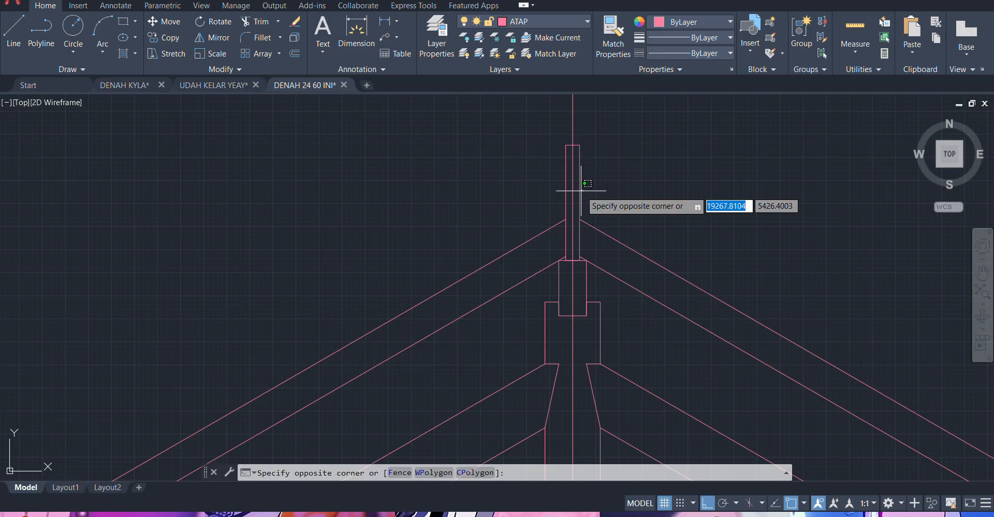
scroll(581, 189, "up", 1)
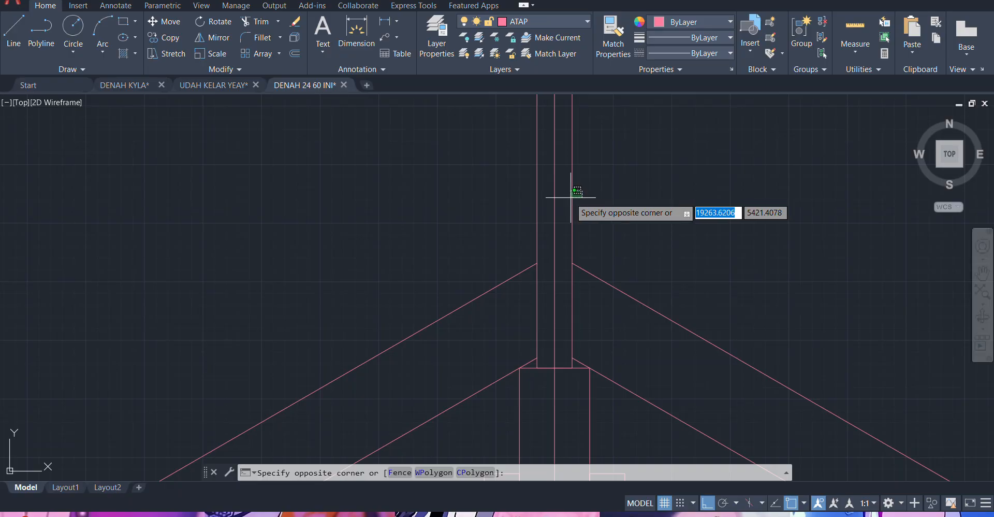
left_click(580, 198)
scroll(647, 222, "down", 3)
key("Return")
scroll(644, 208, "up", 3)
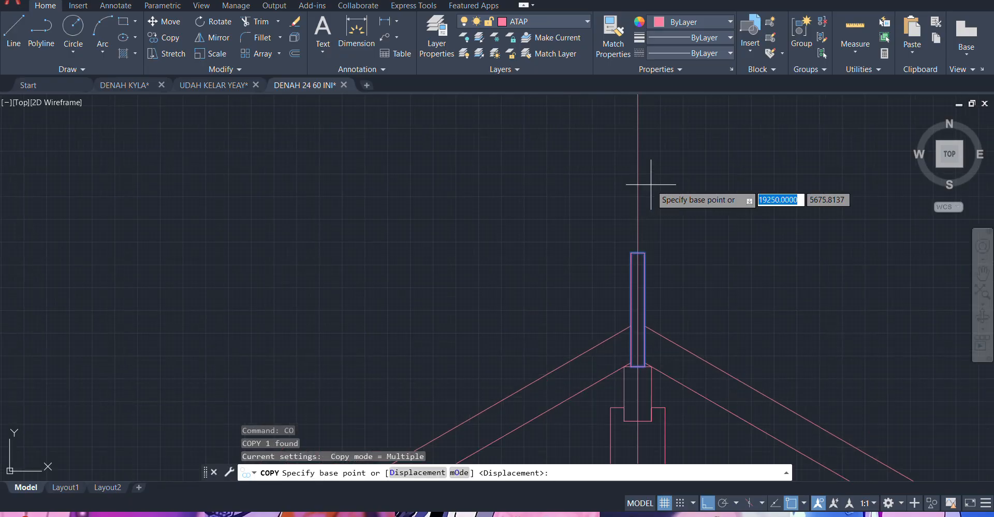
left_click(650, 282)
key("Escape")
- Copy the ridge board horizontally into the empty area to the right of the roof apex
left_click(654, 274)
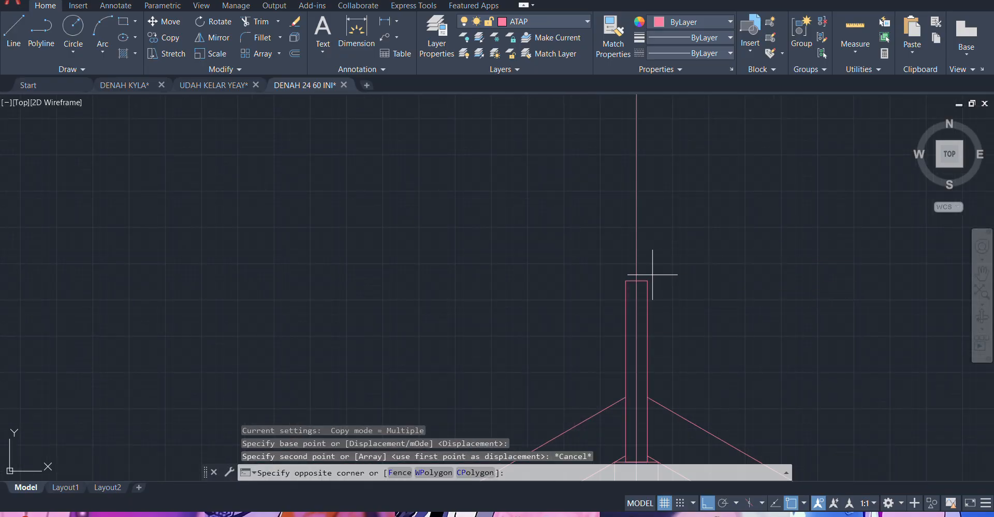
left_click(645, 284)
key("Return")
scroll(648, 282, "up", 3)
left_click(645, 278)
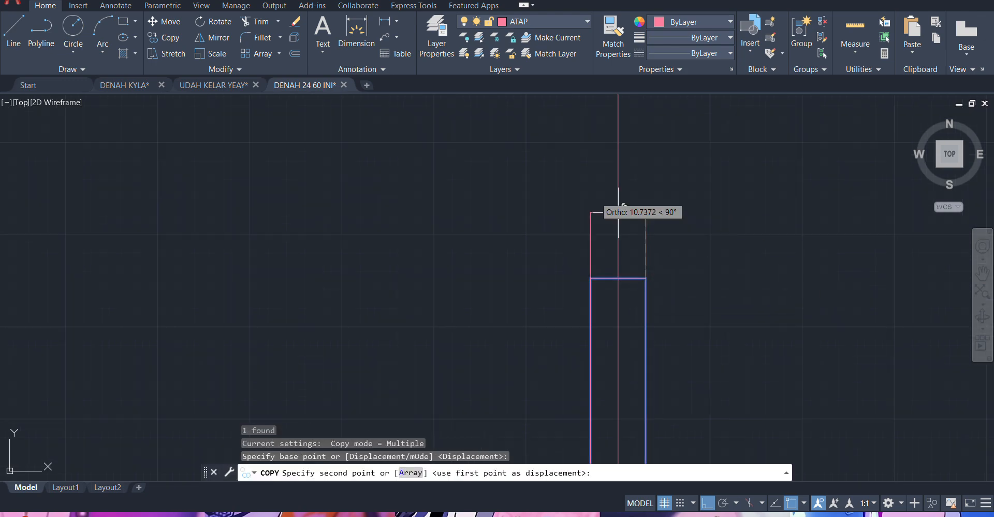
scroll(584, 202, "down", 4)
left_click(740, 221)
key("Escape")
- Place the ridge board copy in the empty space right of the apex and rotate it by 30 degrees
left_click(797, 228)
left_click(690, 254)
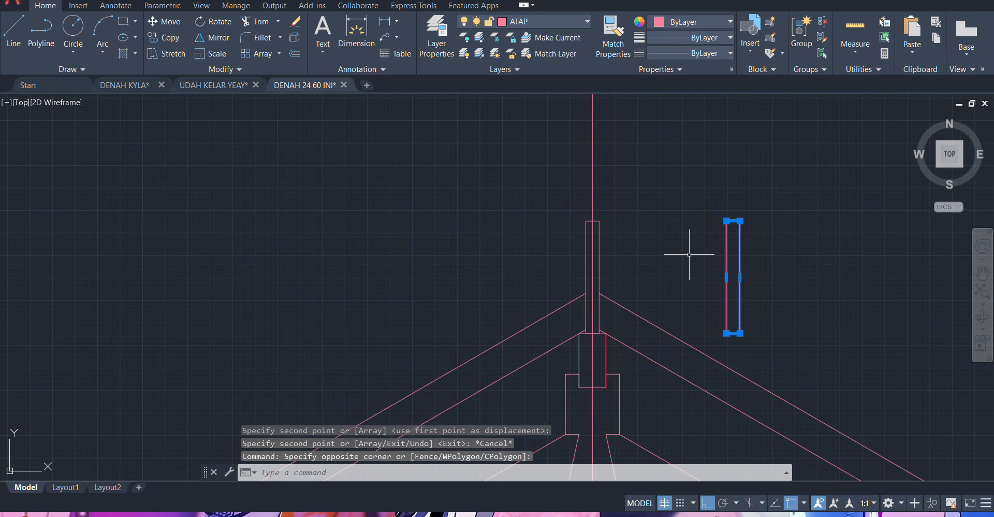
type("RO")
key("Return")
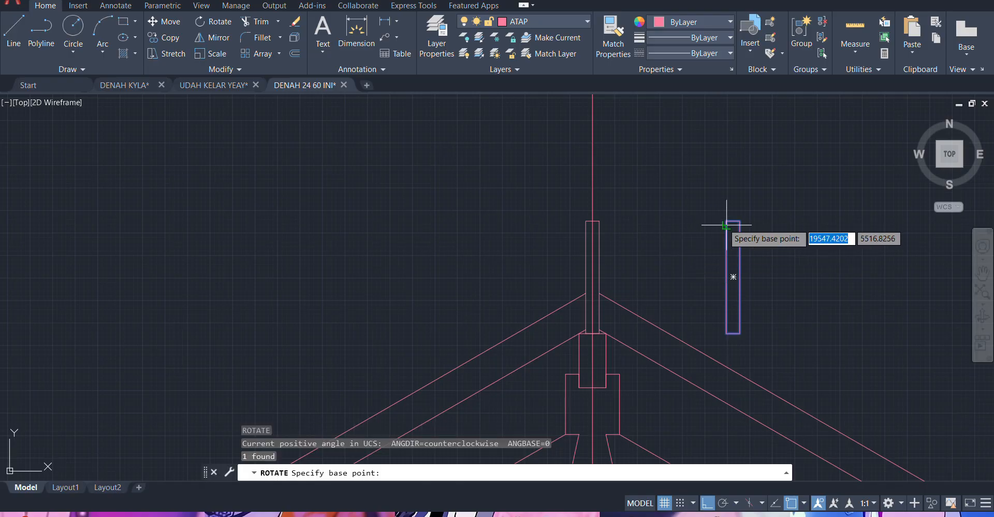
left_click(727, 292)
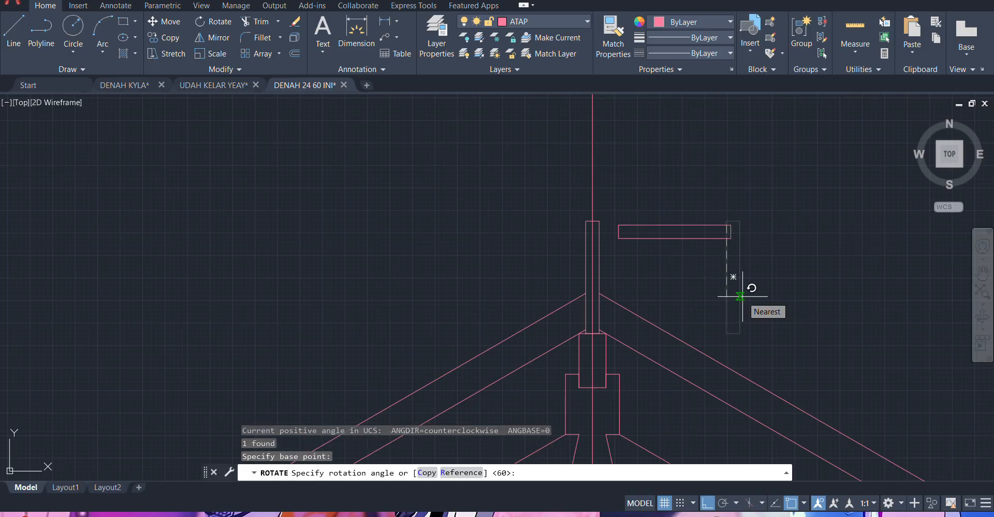
key("F8")
type("30")
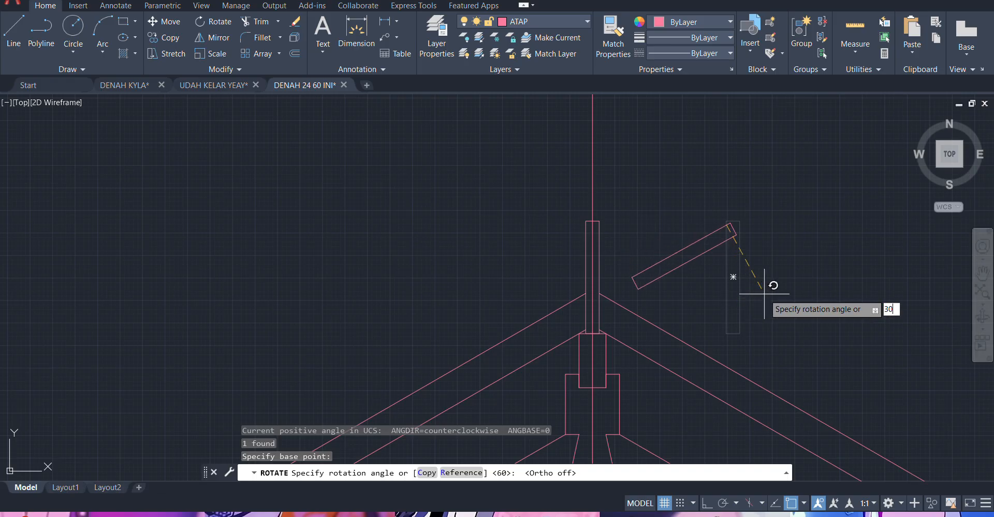
key("Return")
- Move the rotated board to the left rafter's eave end, matching its upper inner corner to the rafter's top end corner
left_click(764, 244)
left_click(730, 285)
middle_click_drag(817, 237, 668, 181)
key("m")
key("Return")
left_click(672, 155)
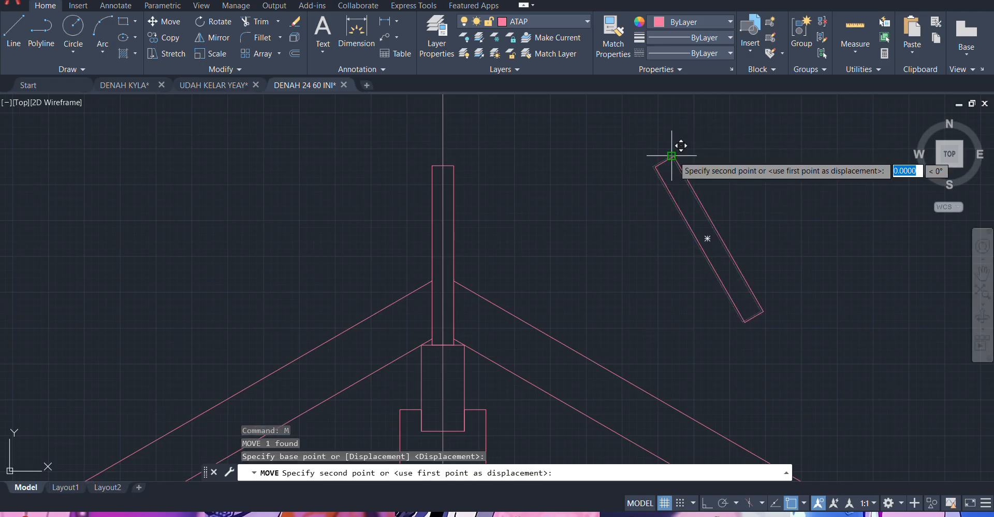
scroll(707, 144, "down", 6)
middle_click_drag(440, 280, 548, 193)
scroll(388, 297, "up", 6)
middle_click_drag(357, 322, 502, 180)
left_click(357, 255)
key("Escape")
- Copy the eave board to its inner side, placing the outer top corner at the rafter's lower end corner
left_click_drag(395, 284, 365, 336)
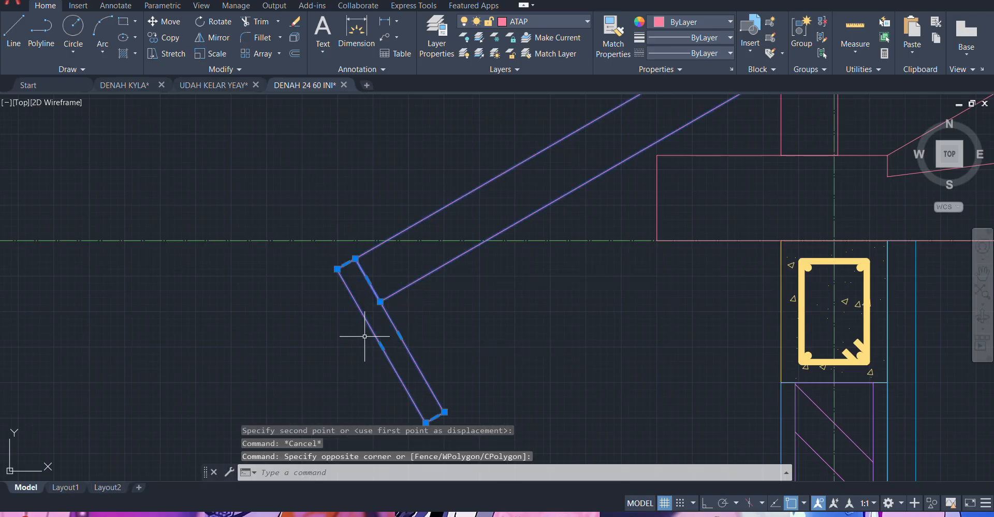
key("Escape")
left_click_drag(427, 342, 369, 363)
type("C")
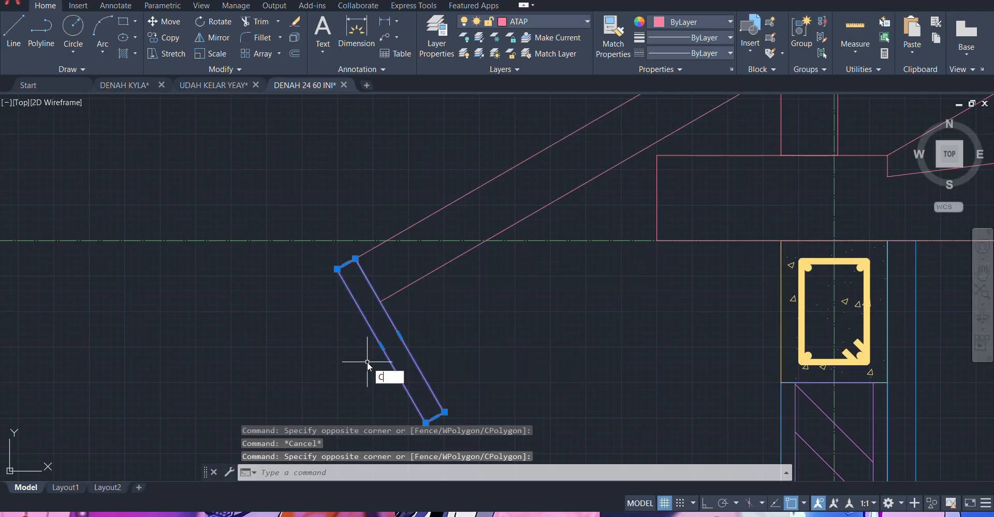
type("O")
key("Return")
left_click(337, 269)
scroll(387, 299, "up", 3)
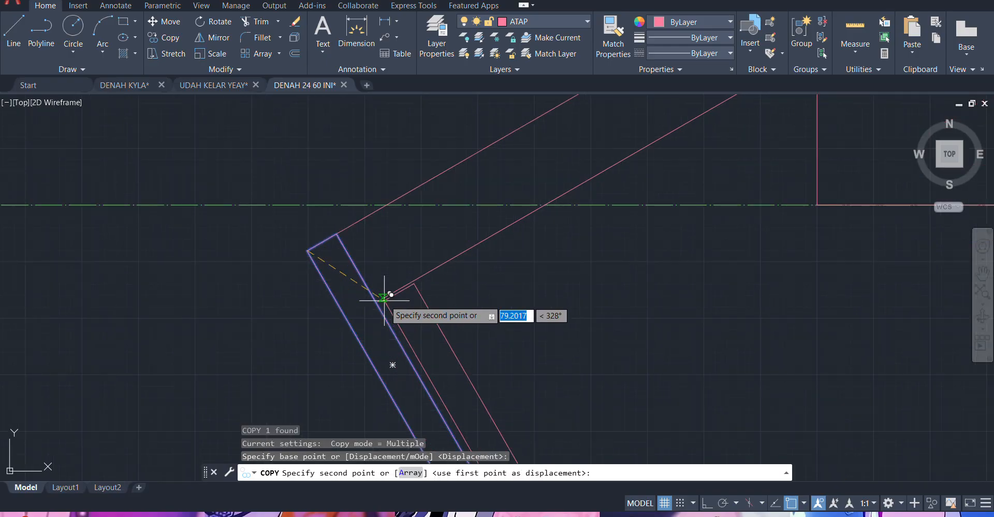
scroll(384, 300, "up", 1)
left_click(371, 305)
key("Escape")
- Draw a horizontal 500 by 40 rectangle just below the two eave boards, left of the wall
scroll(401, 225, "down", 5)
scroll(542, 192, "up", 2)
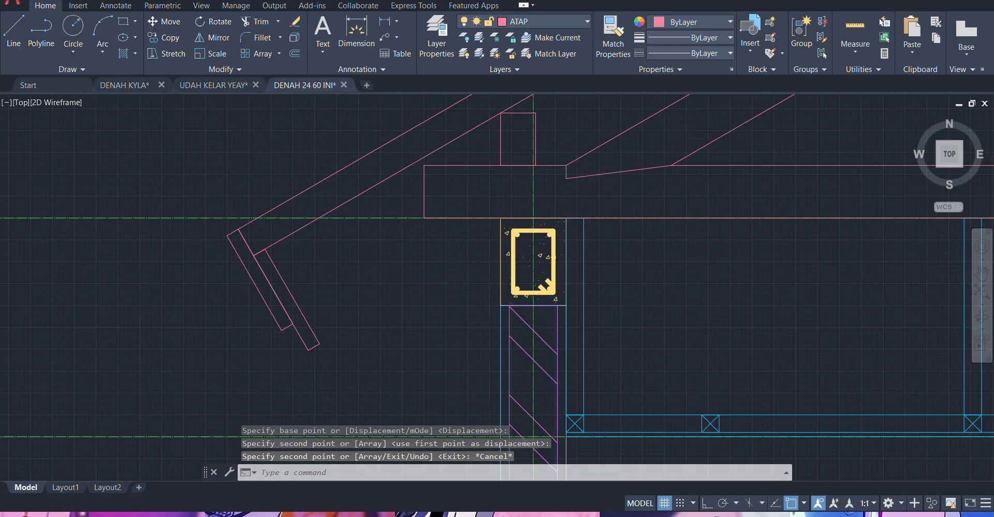
scroll(482, 211, "down", 2)
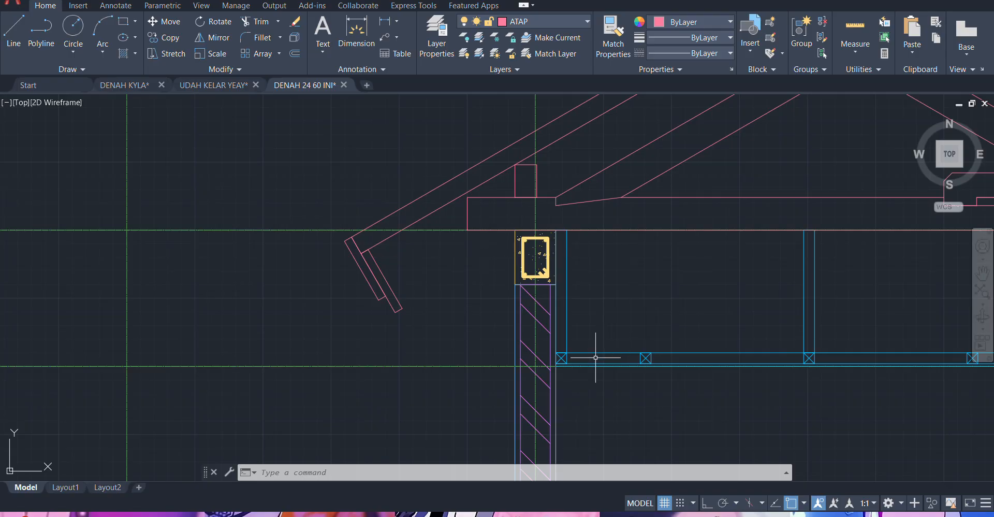
scroll(596, 357, "up", 2)
scroll(516, 304, "down", 3)
scroll(453, 245, "up", 1)
middle_click_drag(455, 245, 408, 272)
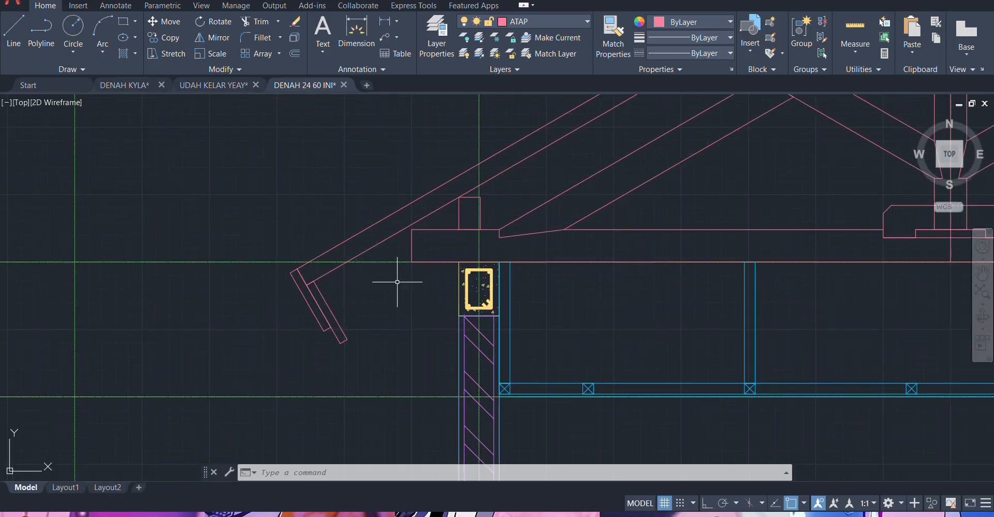
key("Return")
scroll(332, 355, "up", 4)
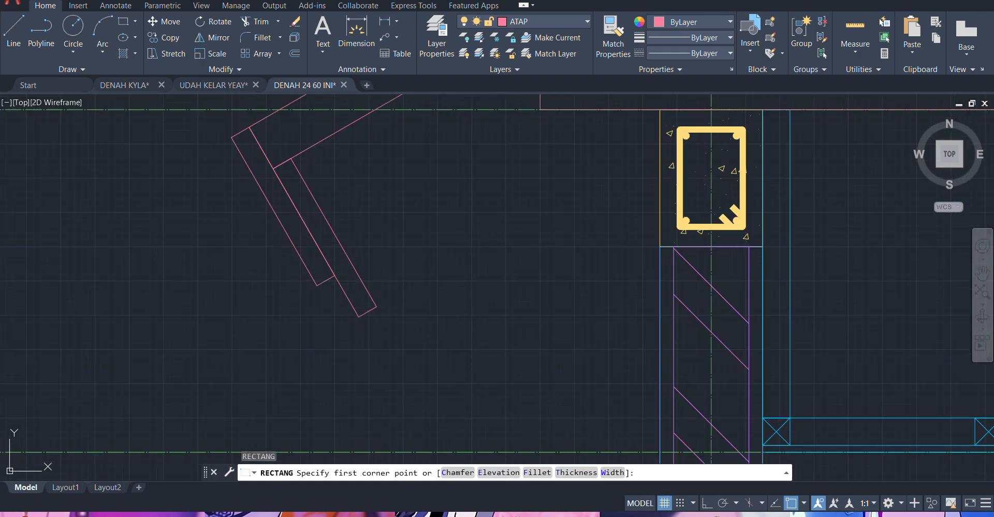
left_click(320, 365)
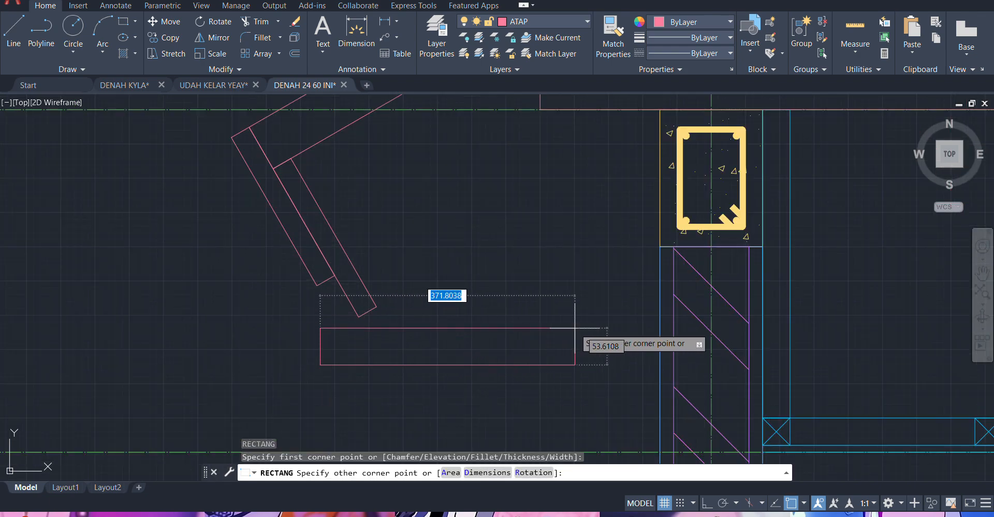
scroll(575, 328, "down", 2)
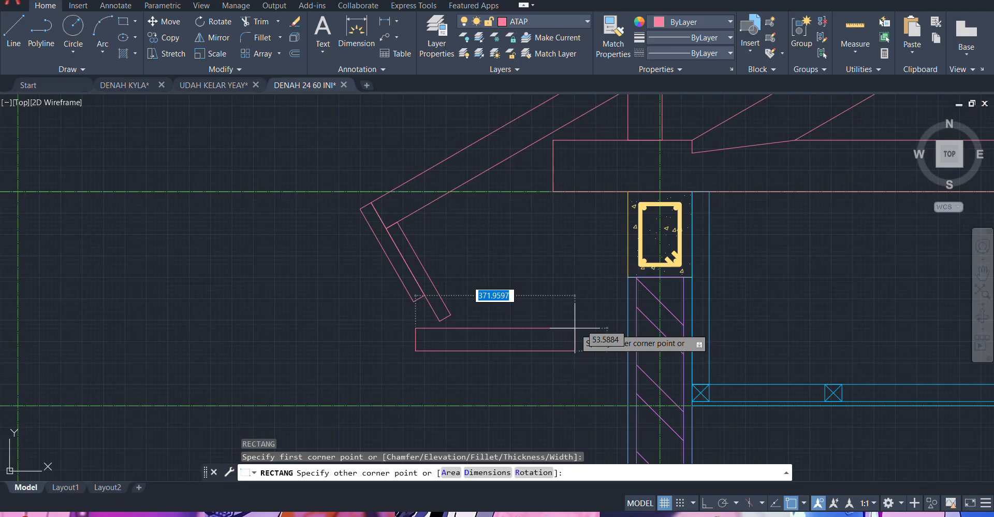
type("500")
key("Tab")
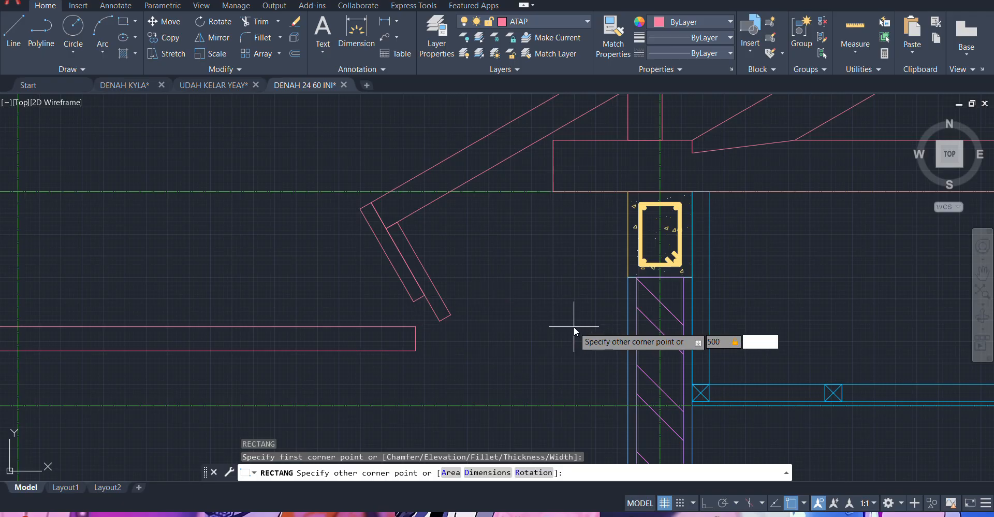
key("Return")
- Rotate the 500 by 40 rectangle by 30 degrees about its lower left corner
left_click(551, 324)
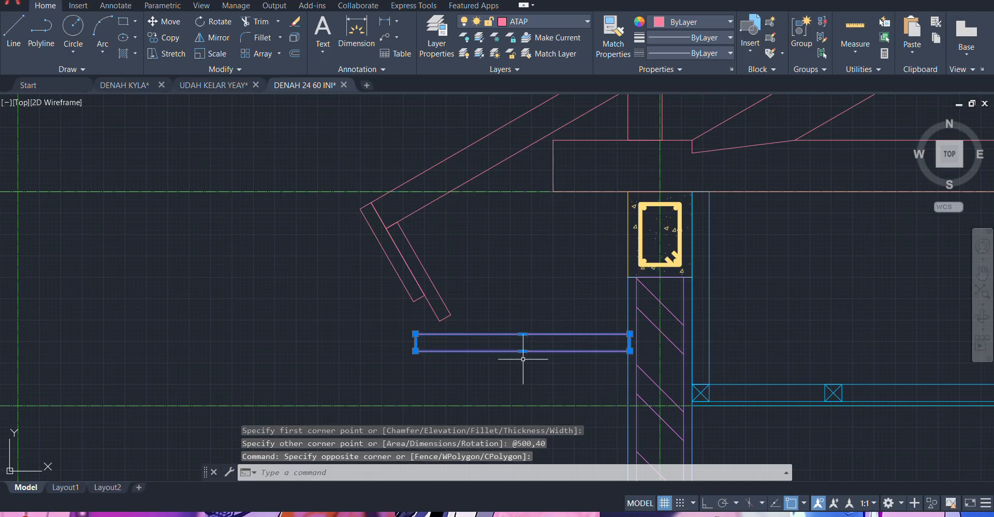
type("m")
key("Return")
key("Escape")
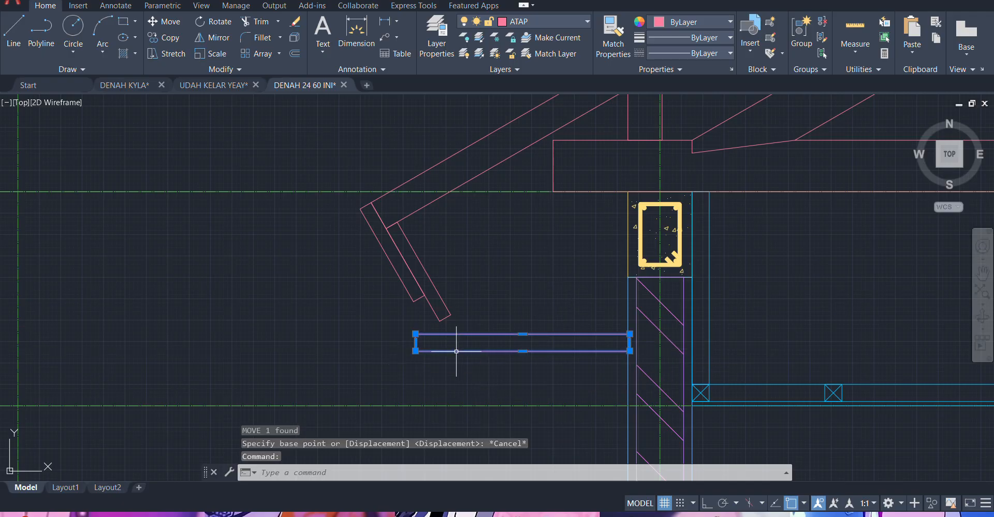
type("RO")
key("Return")
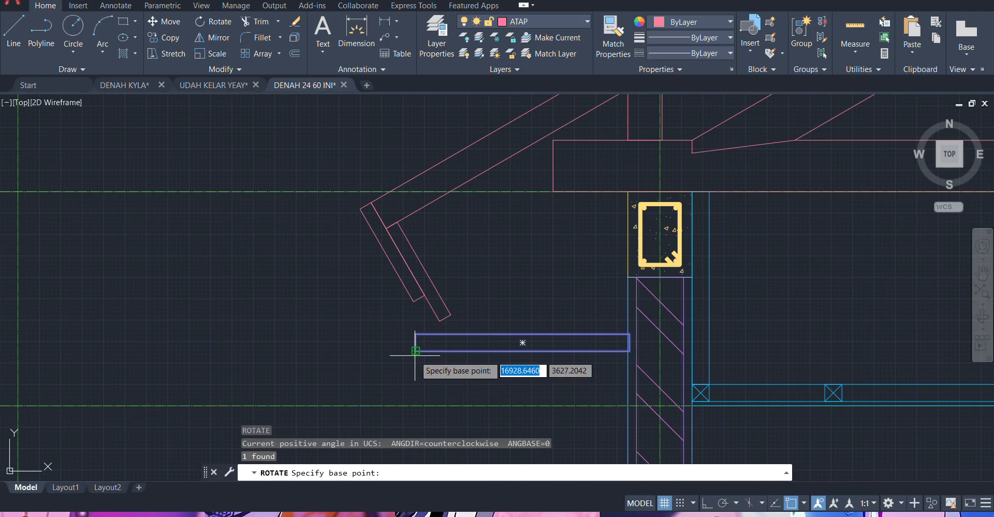
left_click(416, 351)
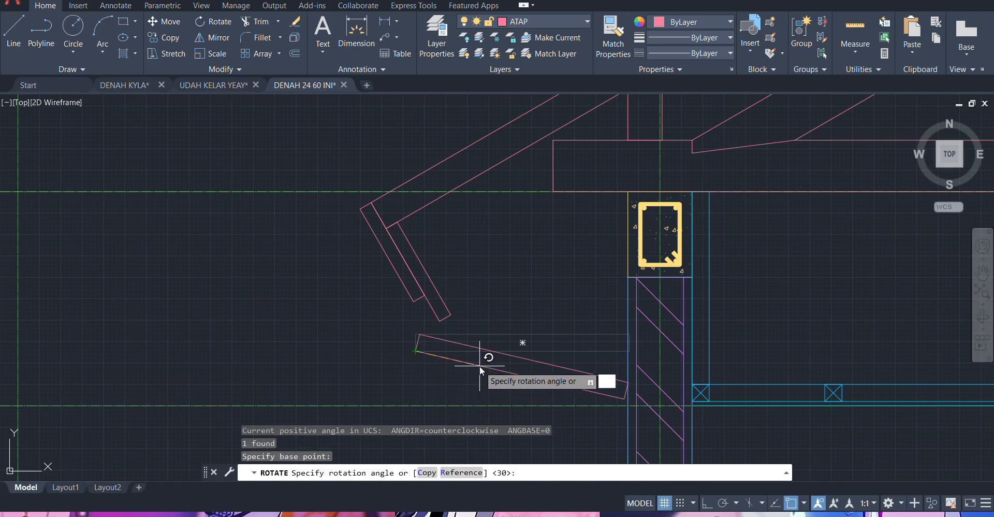
type("30")
key("Return")
- Move the rotated rectangle so its lower end corner meets the inner eave board's bottom inner corner
left_click(510, 298)
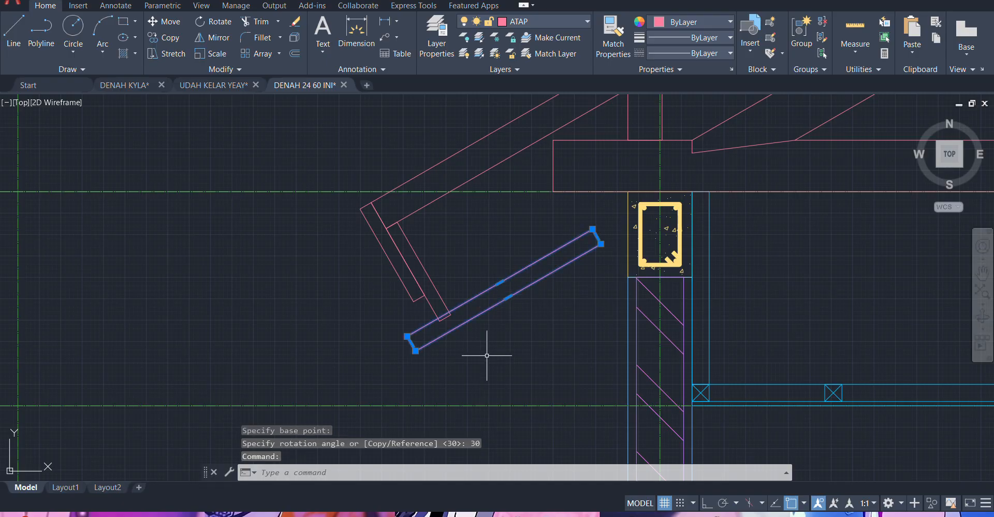
type("M")
key("Return")
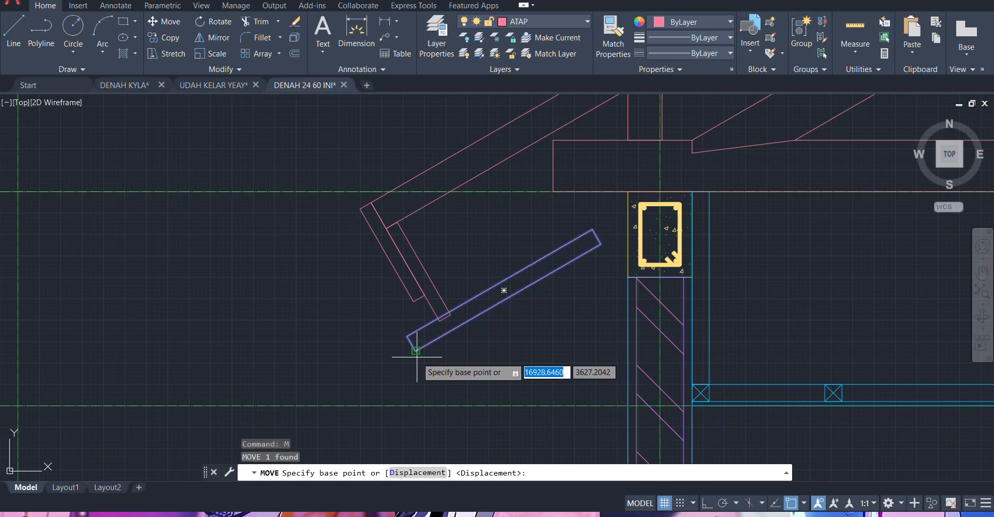
left_click(416, 351)
scroll(445, 316, "up", 3)
left_click(442, 320)
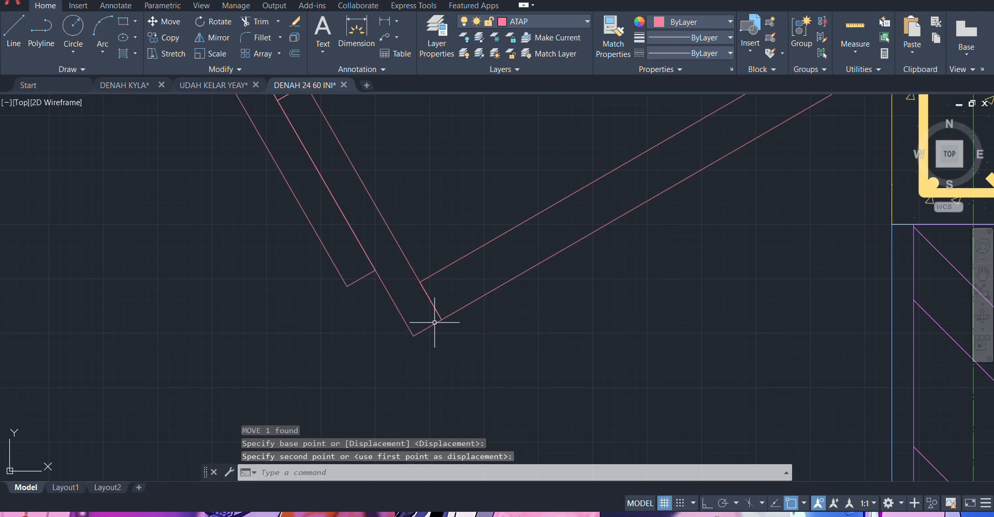
scroll(447, 322, "down", 4)
scroll(596, 212, "up", 4)
scroll(597, 207, "up", 4)
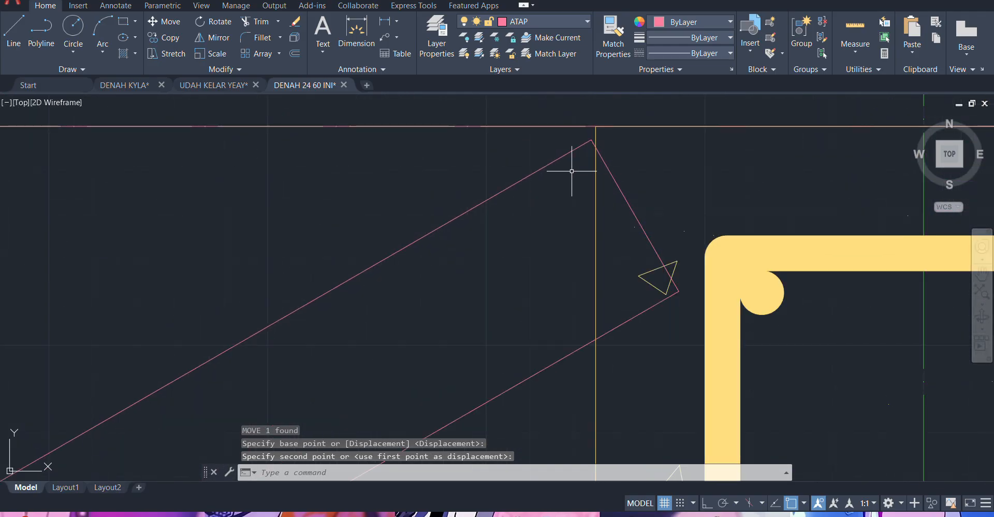
scroll(592, 165, "down", 3)
left_click(606, 168)
left_click(596, 193)
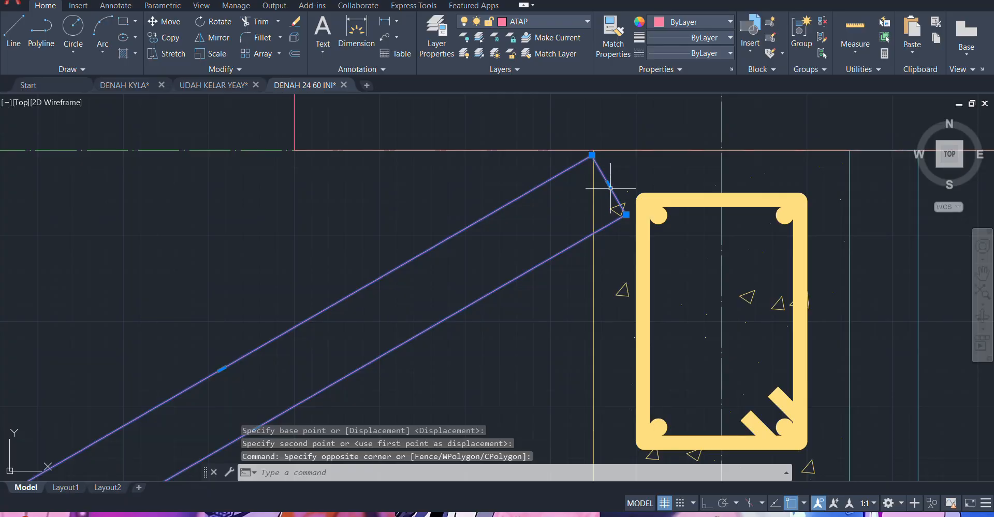
left_click(609, 185)
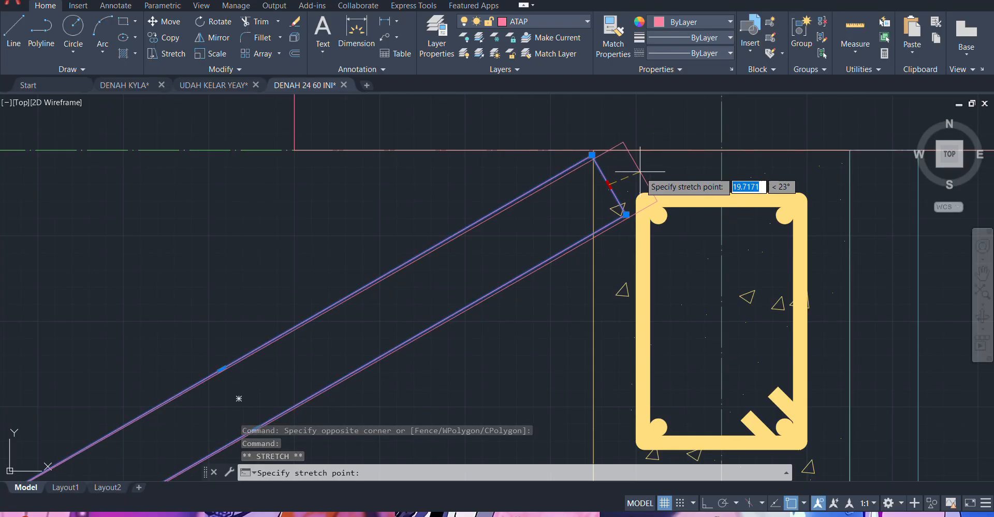
middle_click_drag(626, 175, 462, 227)
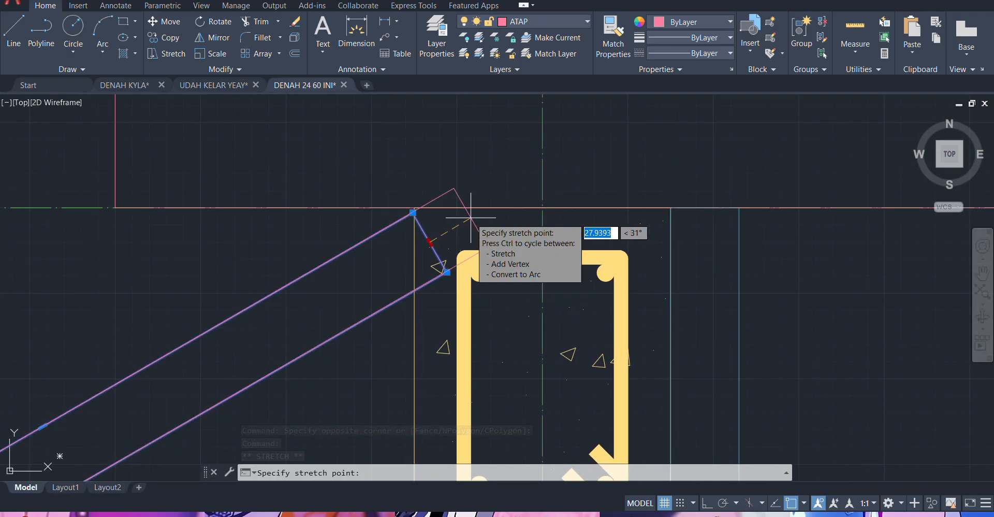
key("Escape")
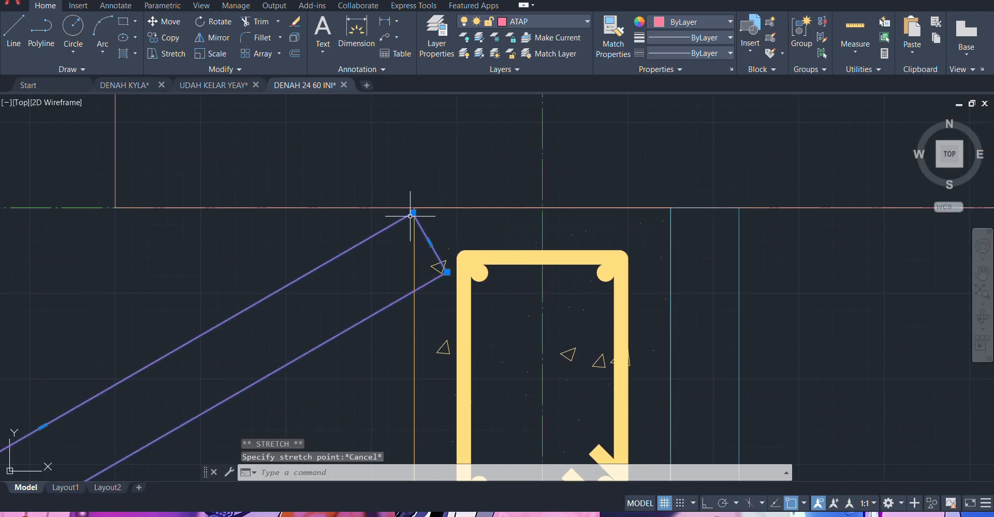
scroll(410, 212, "up", 3)
left_click(409, 206)
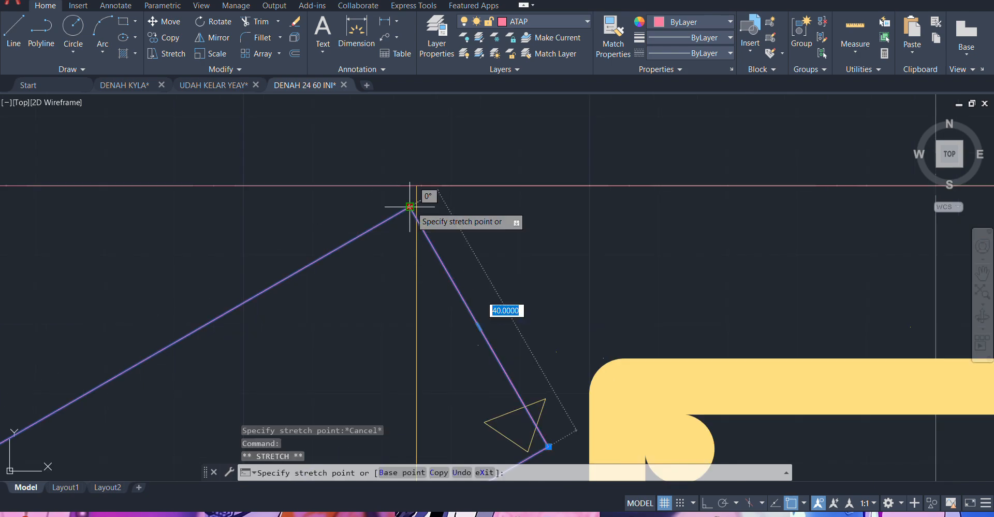
key("Escape")
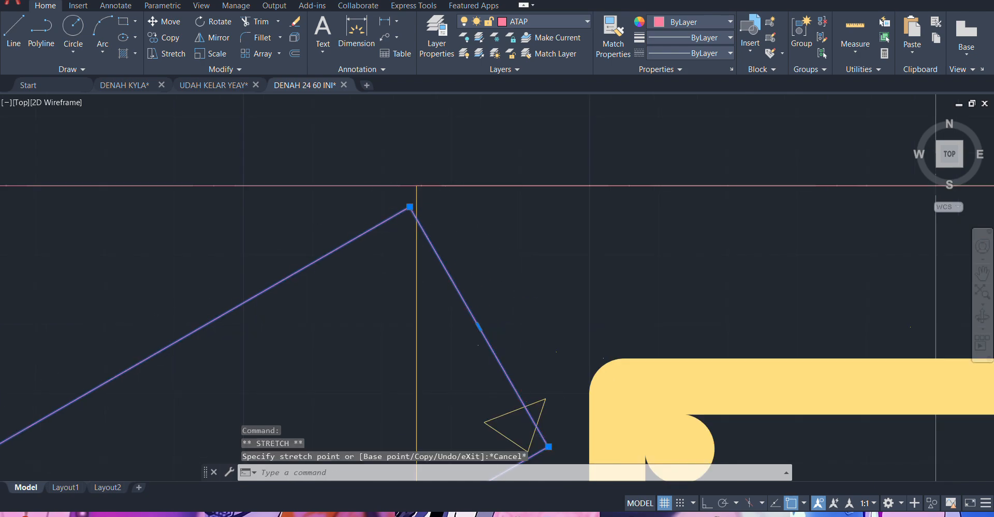
scroll(409, 215, "up", 3)
middle_click_drag(448, 212, 578, 195)
scroll(574, 198, "down", 3)
- Undo the move and the rotation of the 500 by 40 rectangle
key("ctrl+z")
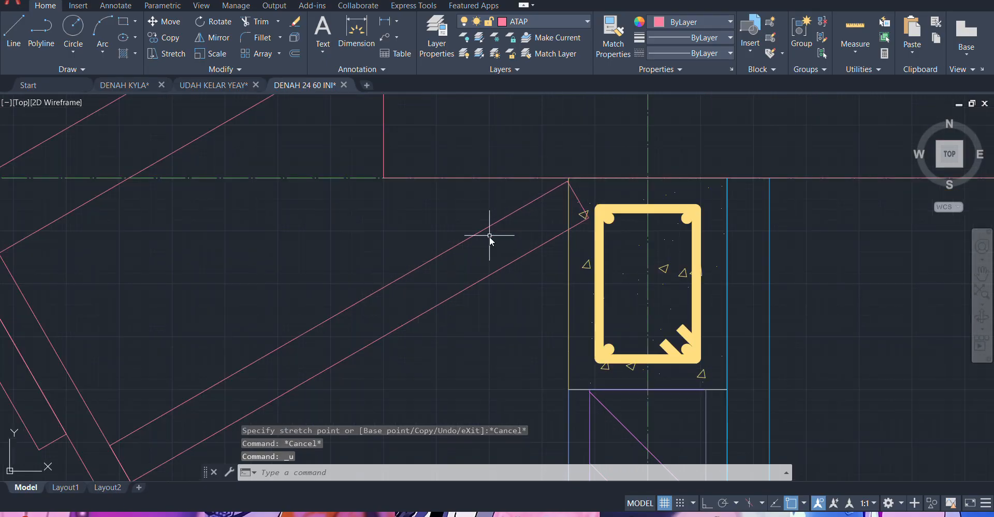
key("ctrl+z")
key("ctrl+z")
key("ctrl+z")
key("ctrl+z")
key("ctrl+z")
key("ctrl+z")
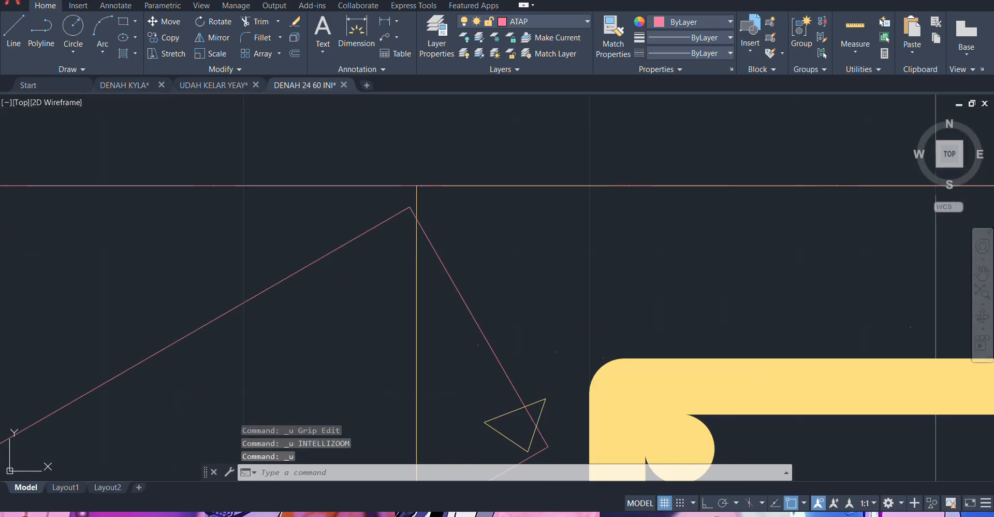
key("ctrl+z")
key("ctrl+z")
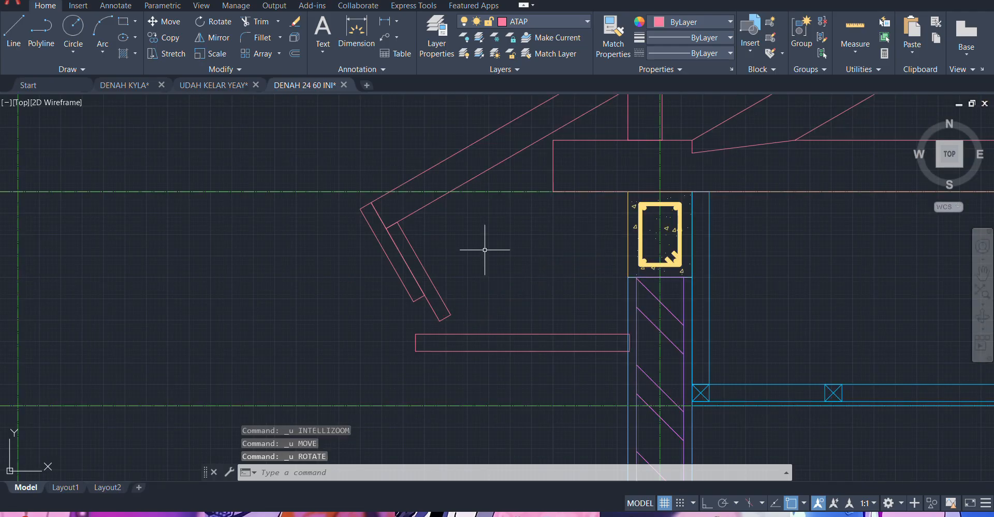
- Stretch the left end of the horizontal rectangle below the eave boards outward by 50 with Ortho on
left_click(543, 298)
left_click(515, 344)
scroll(430, 341, "up", 4)
left_click(394, 337)
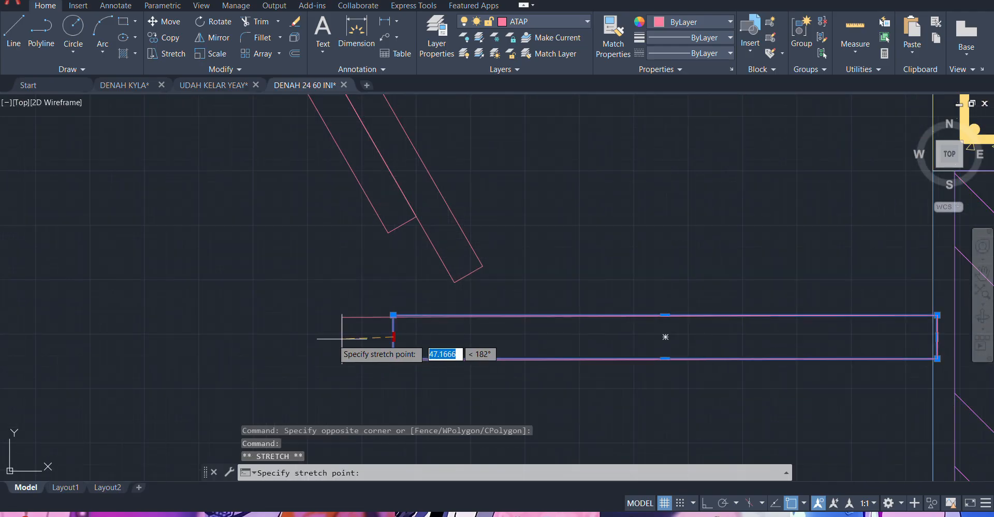
key("F8")
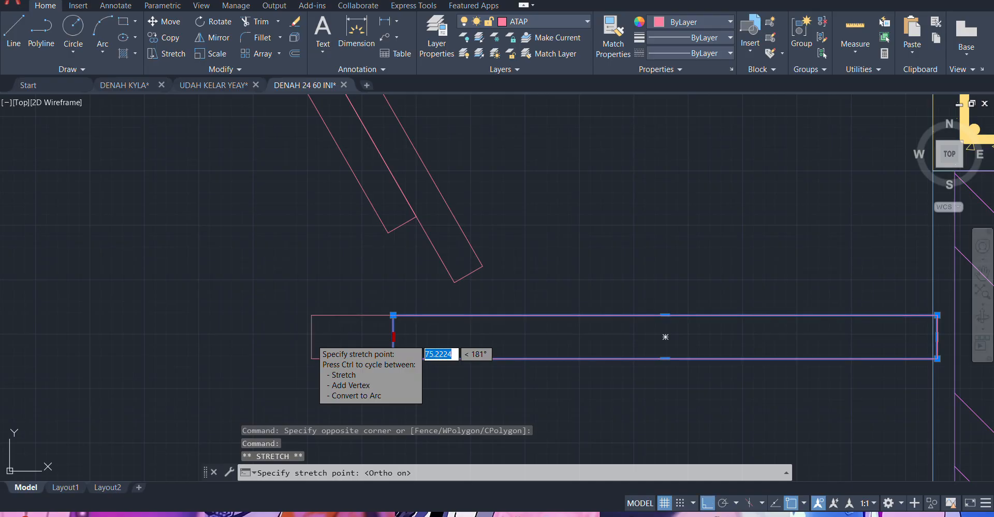
type("50")
key("Return")
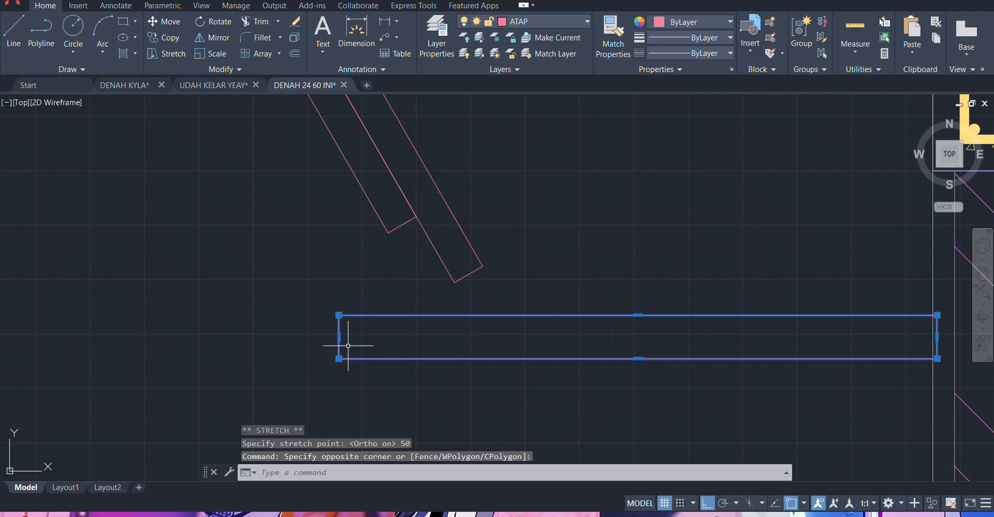
- Rotate the stretched horizontal rectangle below the eave boards by 30 degrees about its centre with Ortho off
type("ro")
key("Return")
left_click(637, 337)
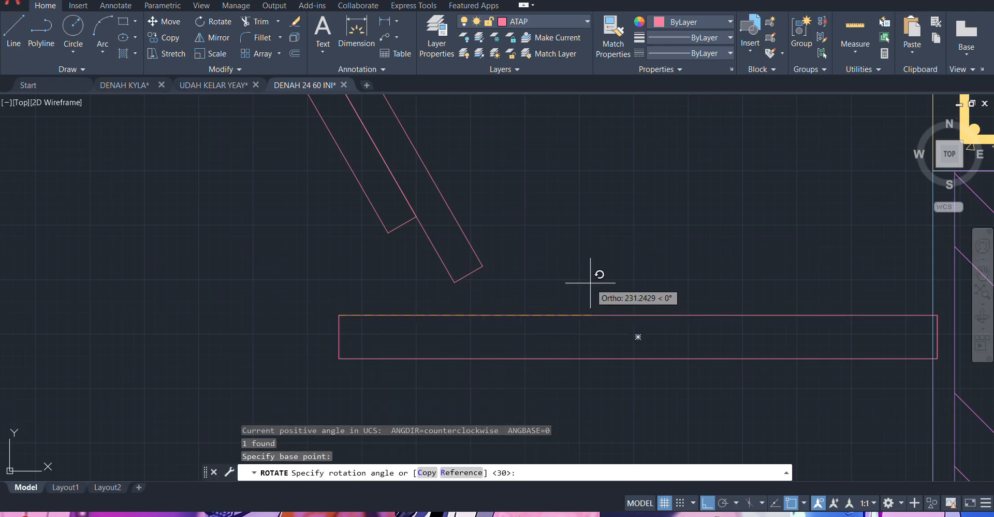
key("F8")
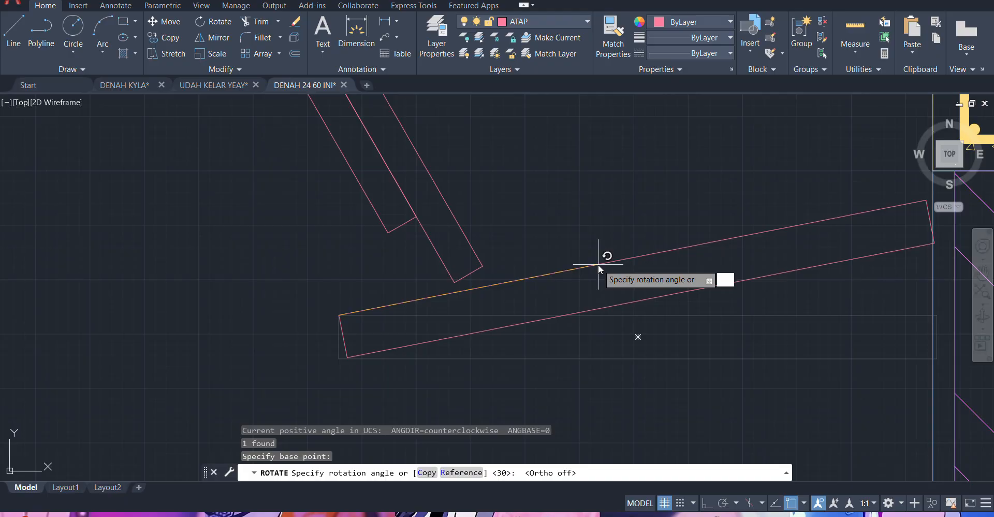
type("30")
key("Return")
- Move the rotated rectangle by its lower end corner onto the lowest corner of the inner eave board
left_click(593, 212)
left_click(576, 240)
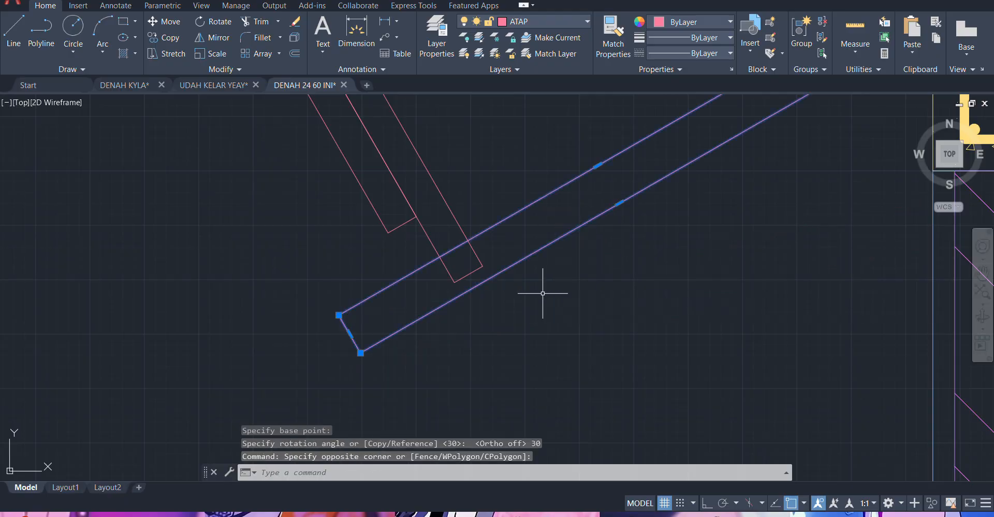
type("m")
key("Return")
left_click(361, 353)
scroll(490, 270, "up", 2)
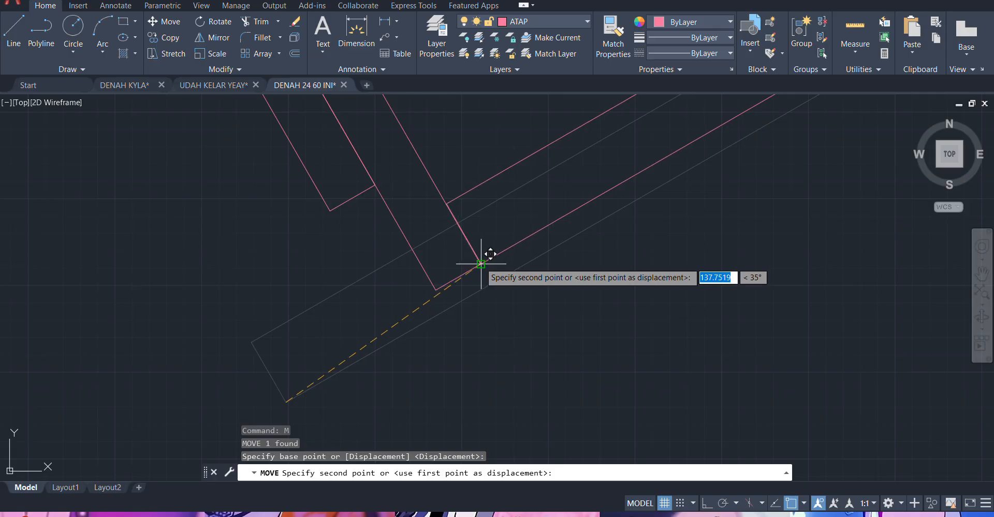
left_click(435, 289)
key("Escape")
- Trim both long edges of the sloping soffit member at the outer face of the ring beam
scroll(569, 222, "down", 3)
scroll(610, 255, "up", 5)
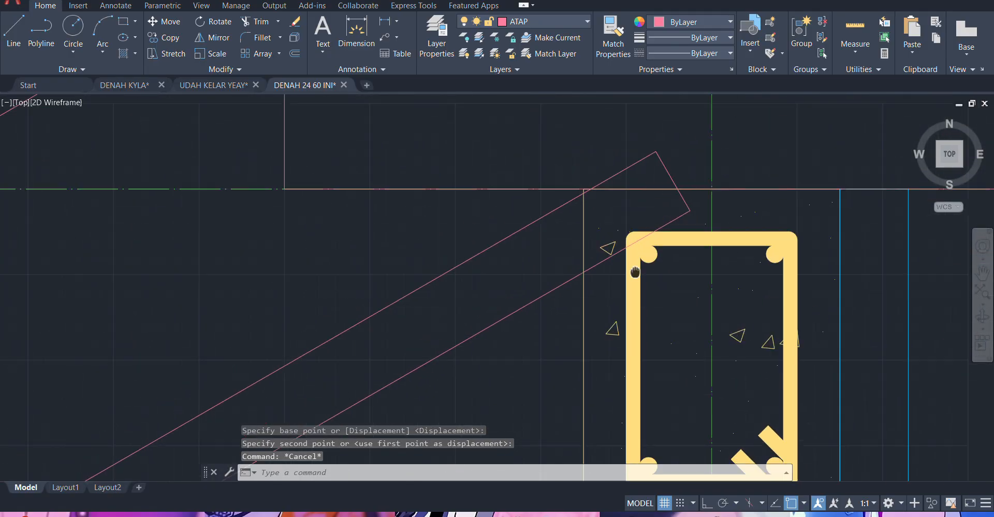
type("tr")
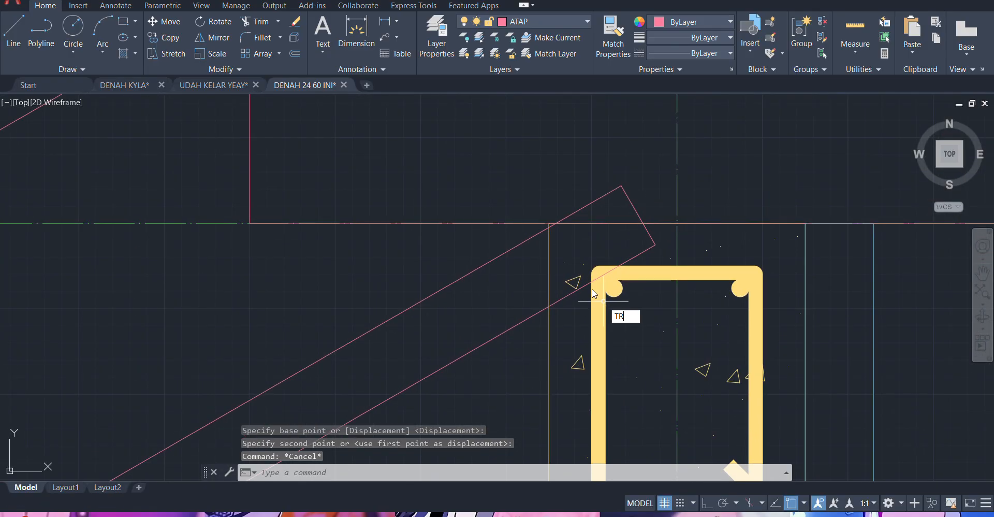
key("Return")
scroll(561, 235, "up", 4)
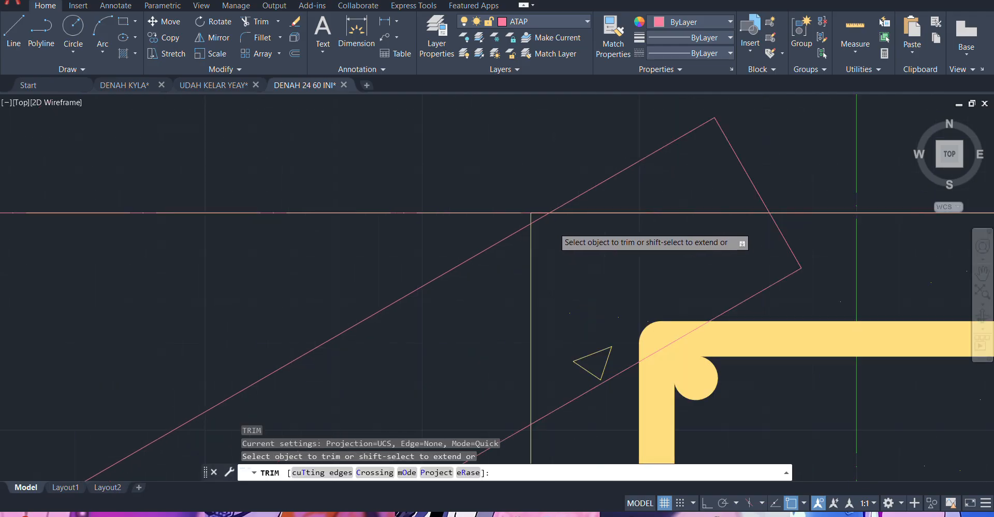
left_click(540, 219)
left_click(558, 409)
key("Return")
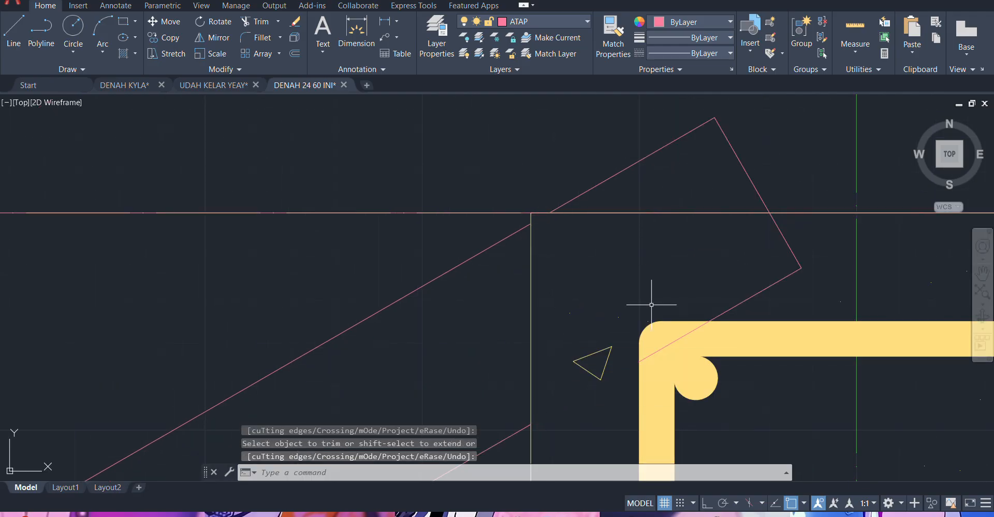
- Delete the leftover end piece of the soffit member that overlaps the ring beam
scroll(672, 271, "down", 2)
left_click(711, 239)
left_click(683, 231)
scroll(677, 187, "down", 4)
key("Delete")
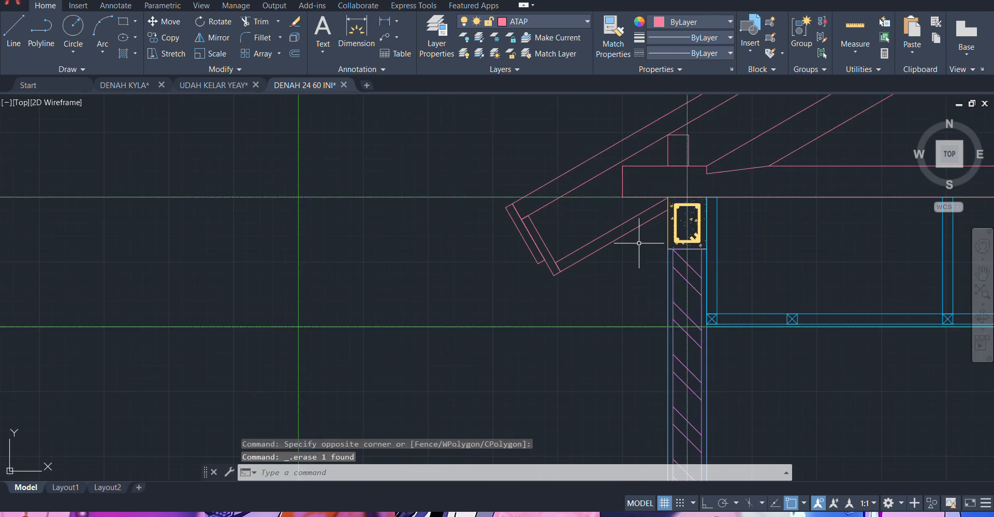
- Mirror the eave boards and soffit member about the truss's vertical centreline, keeping the originals
scroll(640, 243, "down", 2)
left_click(716, 316)
left_click(438, 217)
scroll(596, 252, "down", 3)
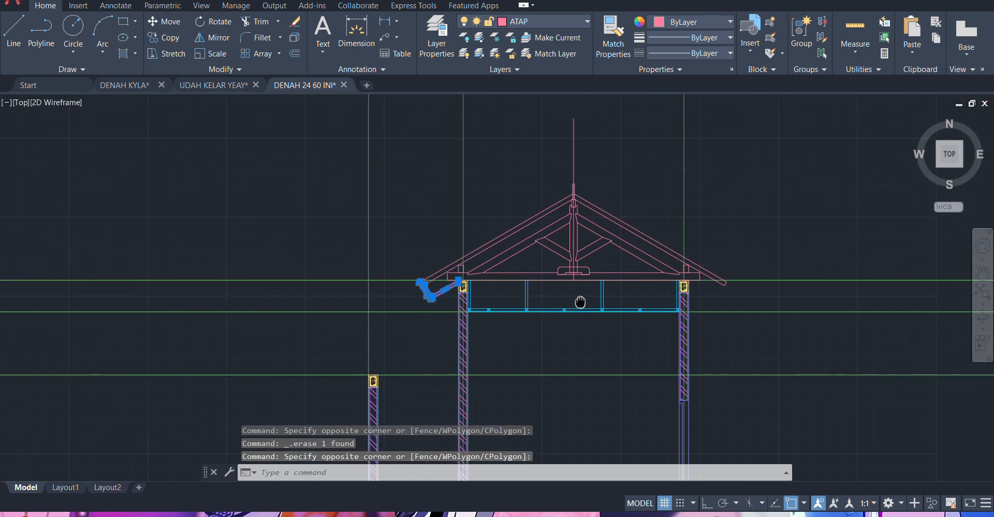
scroll(572, 295, "up", 5)
type("mi")
key("Return")
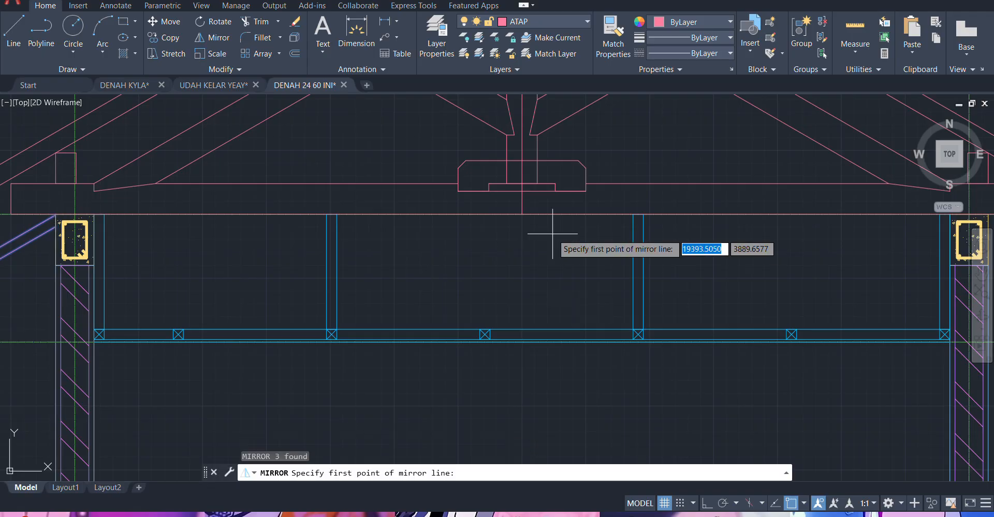
left_click(523, 214)
left_click(522, 176)
key("Return")
scroll(524, 207, "down", 4)
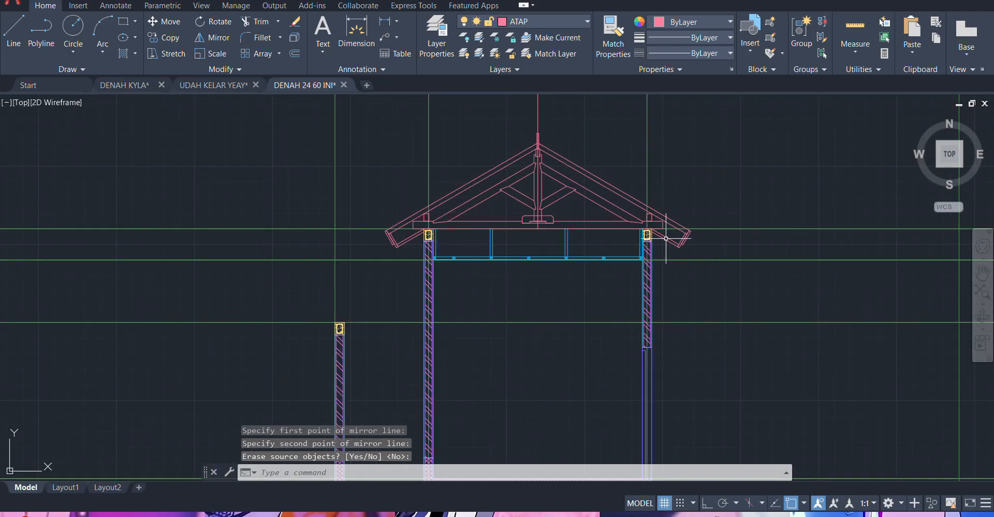
scroll(793, 268, "up", 4)
scroll(745, 254, "down", 4)
middle_click_drag(714, 244, 695, 294)
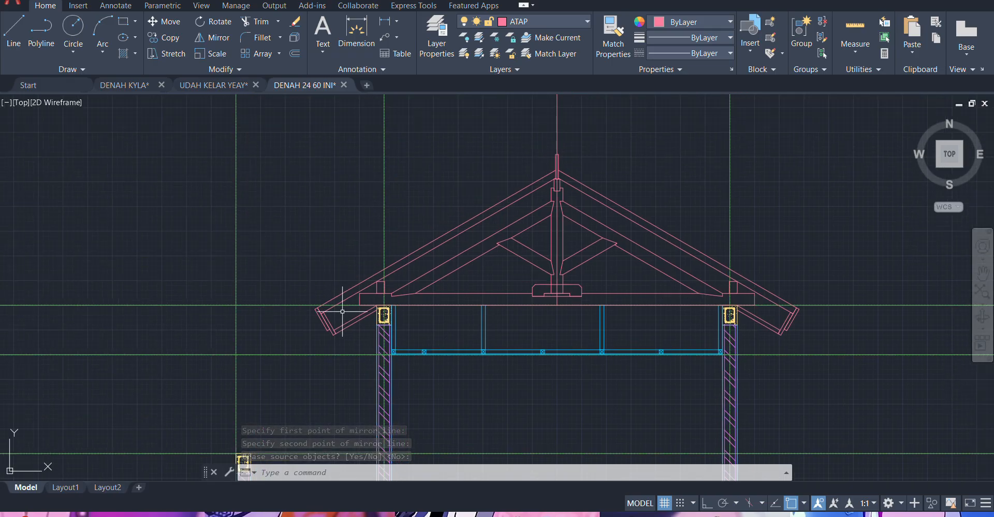
scroll(352, 306, "down", 2)
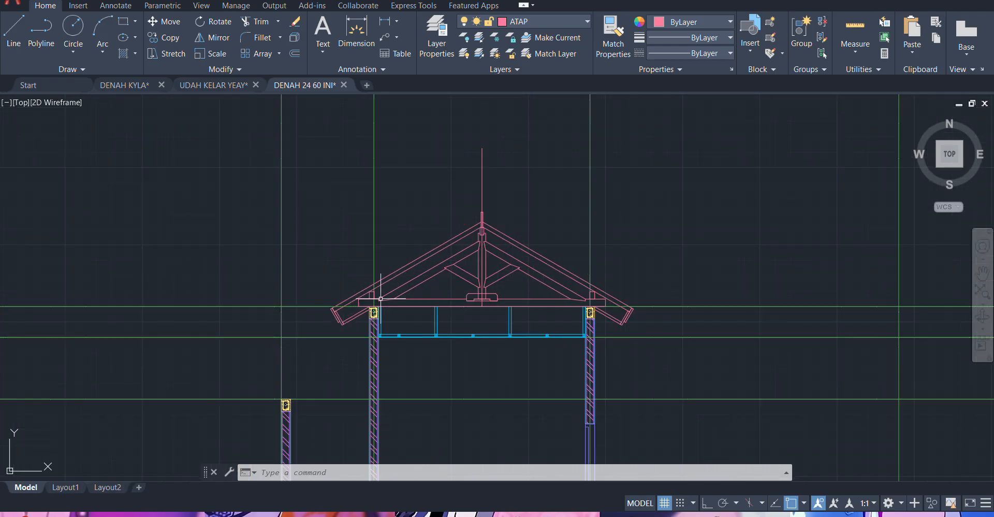
- Copy the small upright rectangle above the left end of the tie beam to the empty area outside the roof slope
scroll(434, 256, "up", 6)
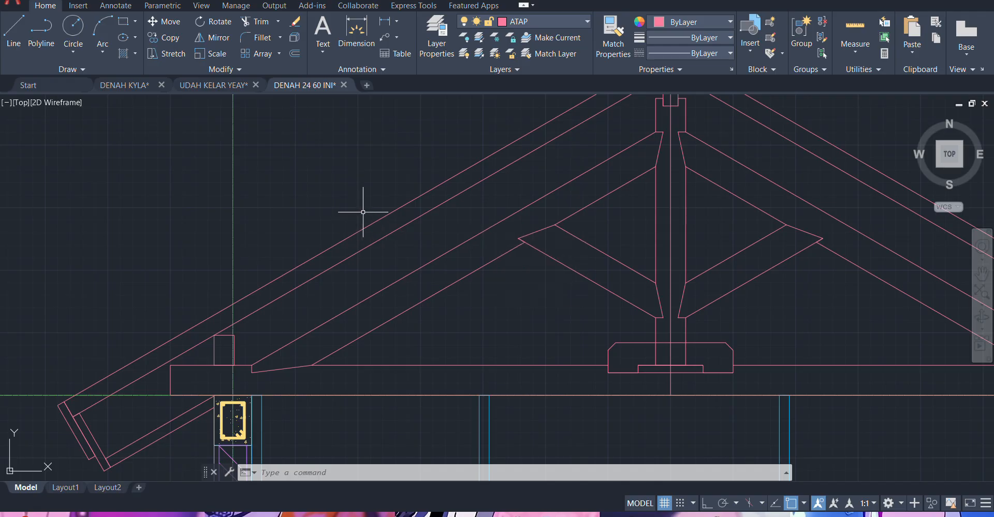
scroll(366, 213, "up", 5)
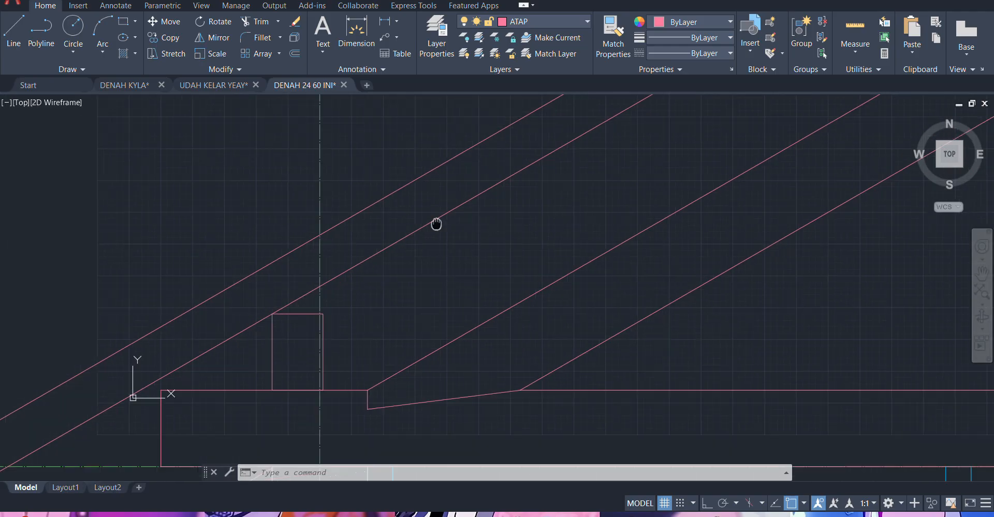
left_click(433, 269)
scroll(439, 256, "down", 7)
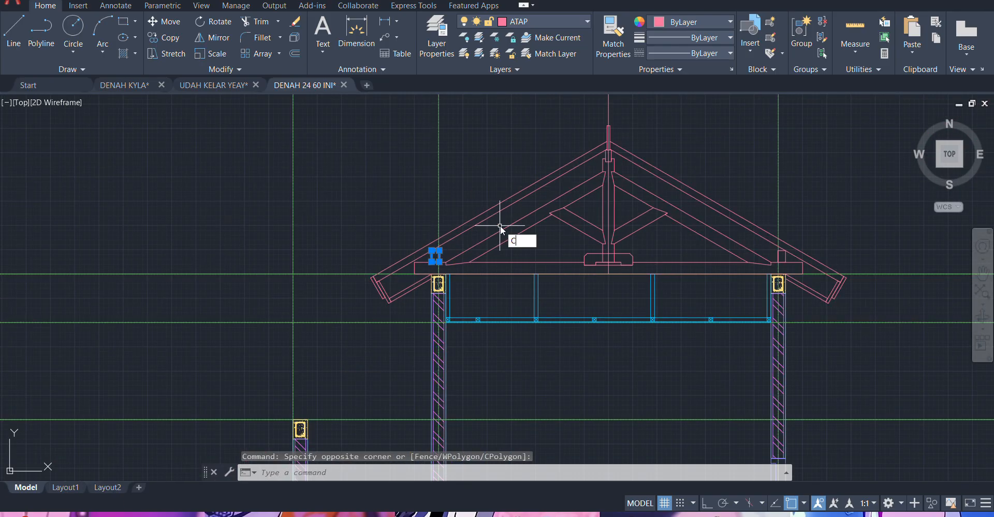
type("O")
key("Return")
scroll(468, 275, "up", 2)
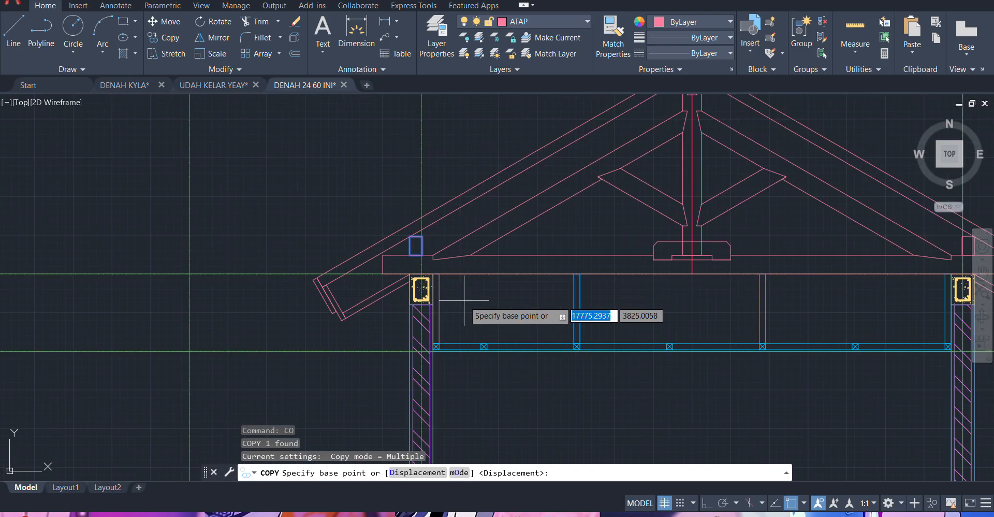
middle_click_drag(464, 300, 505, 318)
left_click(525, 312)
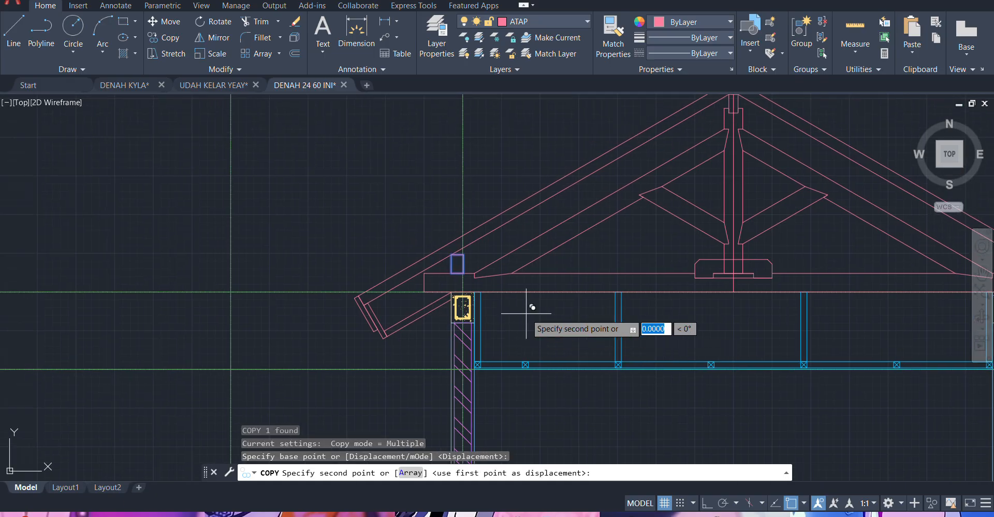
left_click(414, 188)
key("Escape")
- Start a polyline at the copied rectangle's lower right corner with Ortho on
scroll(481, 233, "up", 3)
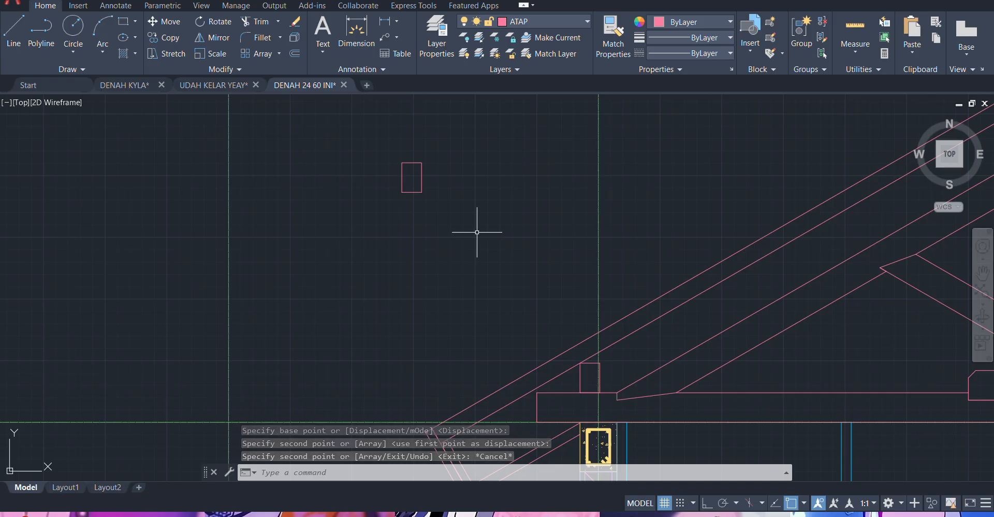
type("PL")
key("Return")
scroll(407, 191, "up", 2)
middle_click_drag(424, 212, 391, 338)
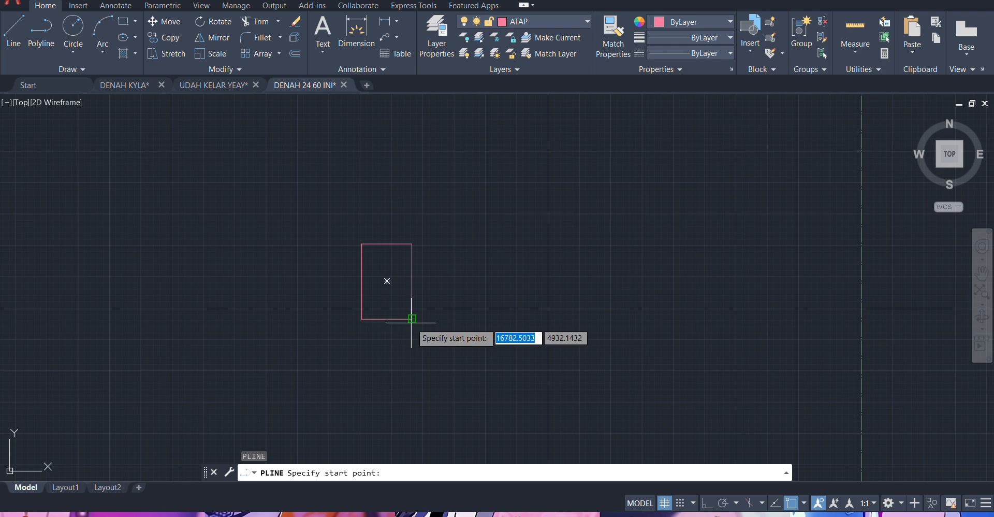
left_click(412, 318)
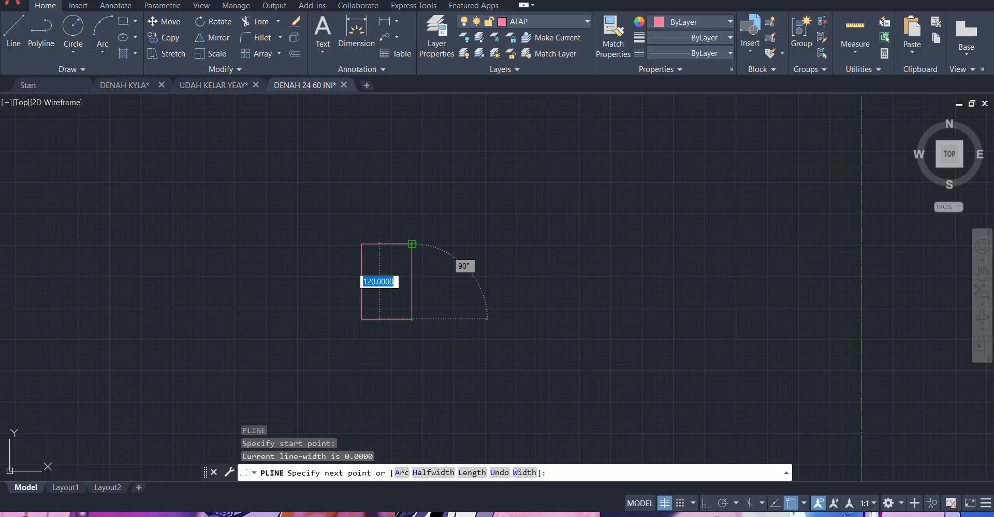
key("F8")
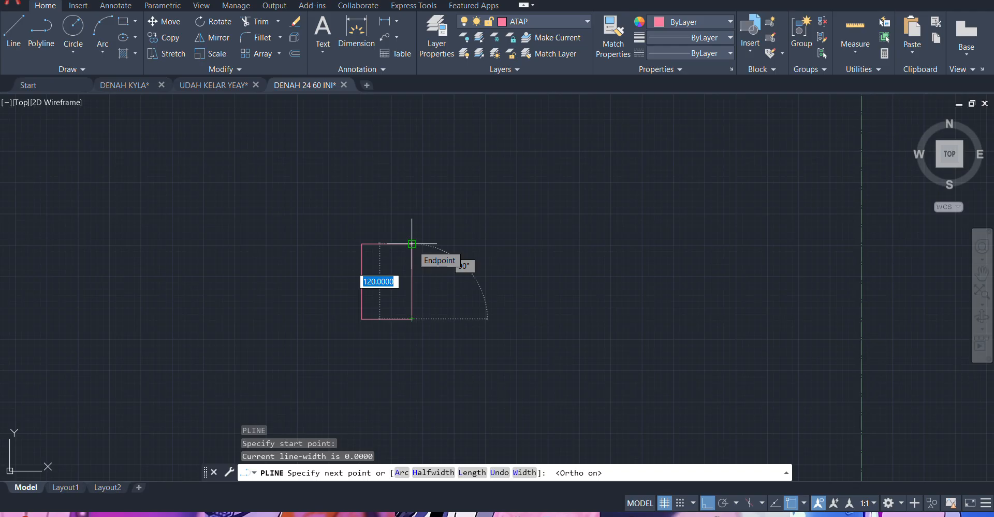
type("10")
key("Return")
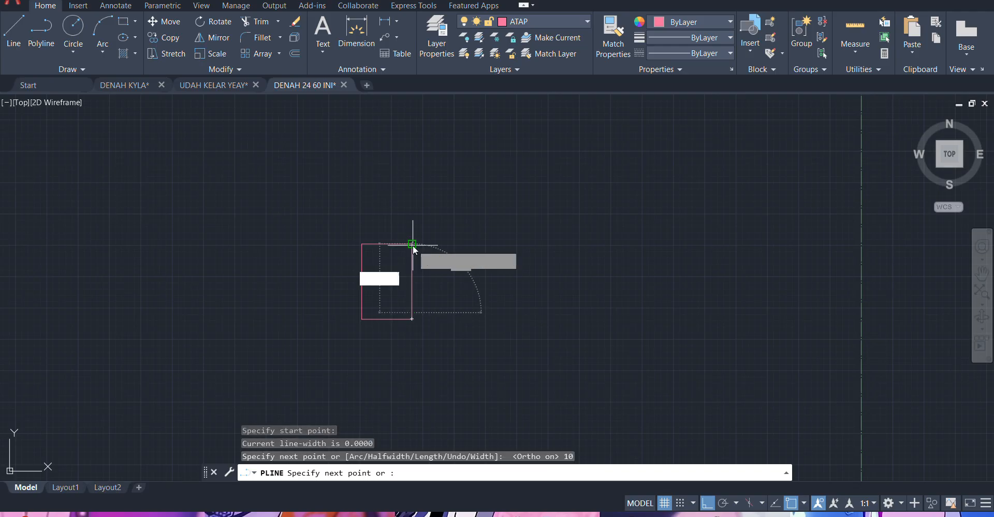
scroll(438, 310, "up", 5)
scroll(439, 310, "down", 4)
key("ctrl+z")
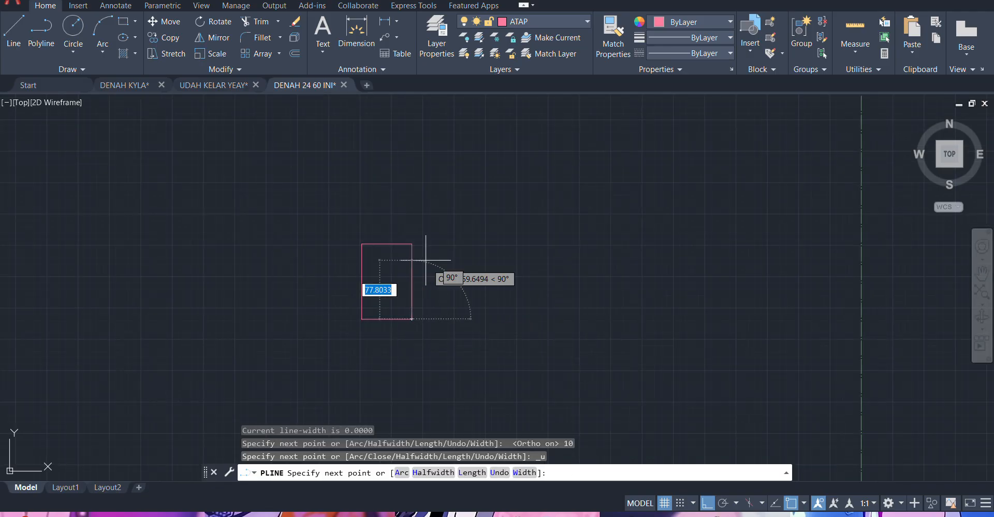
- Continue the polyline 20 up, 20 outward to the right and 50 down, and end it there
type("2")
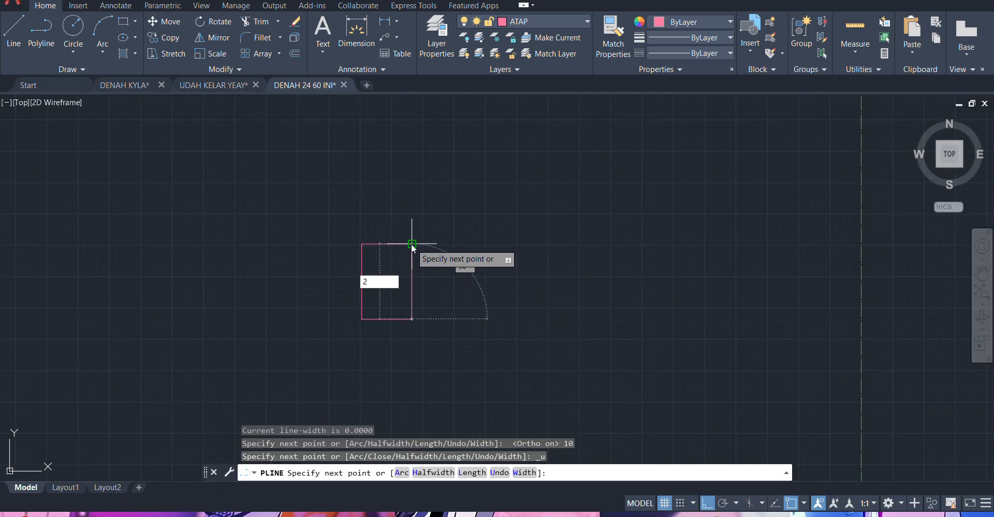
type("0")
key("Return")
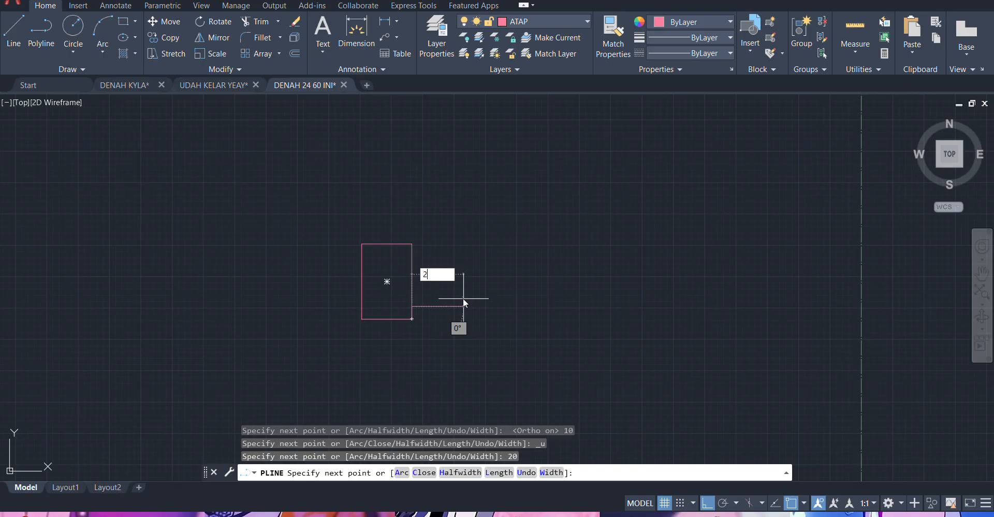
type("20")
key("Return")
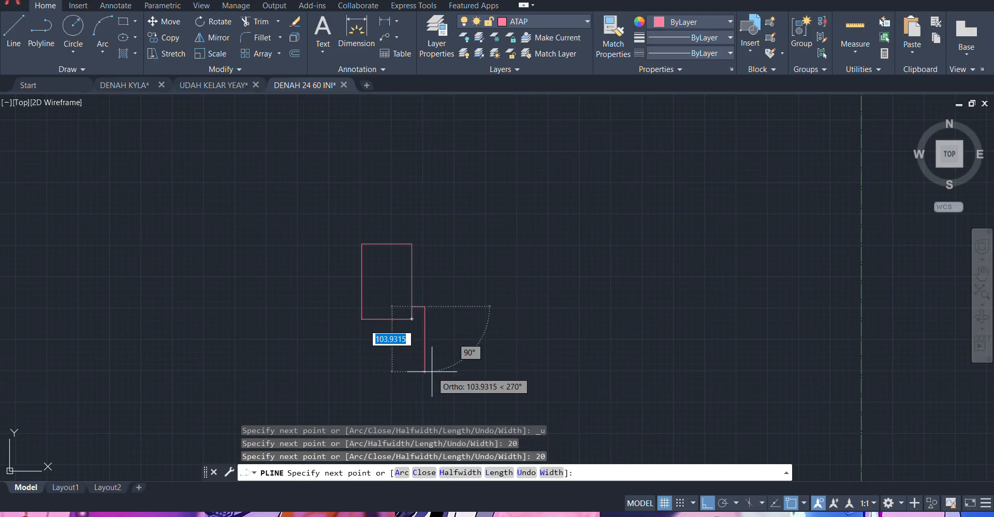
type("50")
key("Return")
key("Escape")
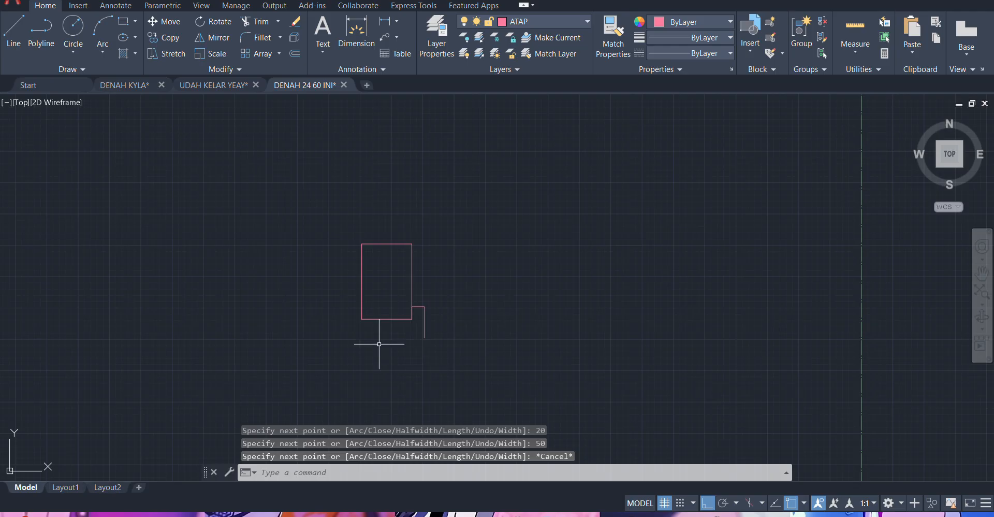
- Draw a polyline from the copied rectangle's lower left corner, 40 up and 50 outward to the left
scroll(381, 337, "up", 2)
key("space")
left_click(458, 304)
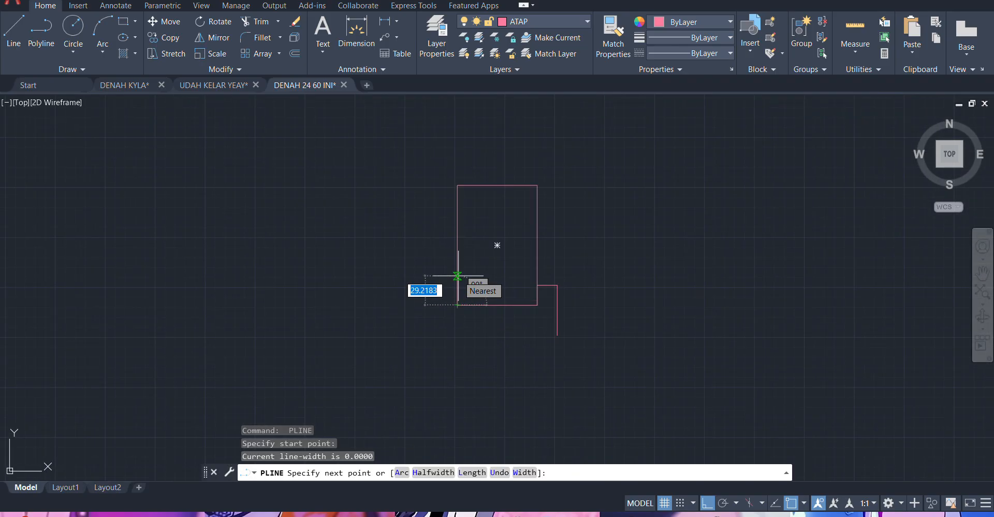
type("30")
key("Return")
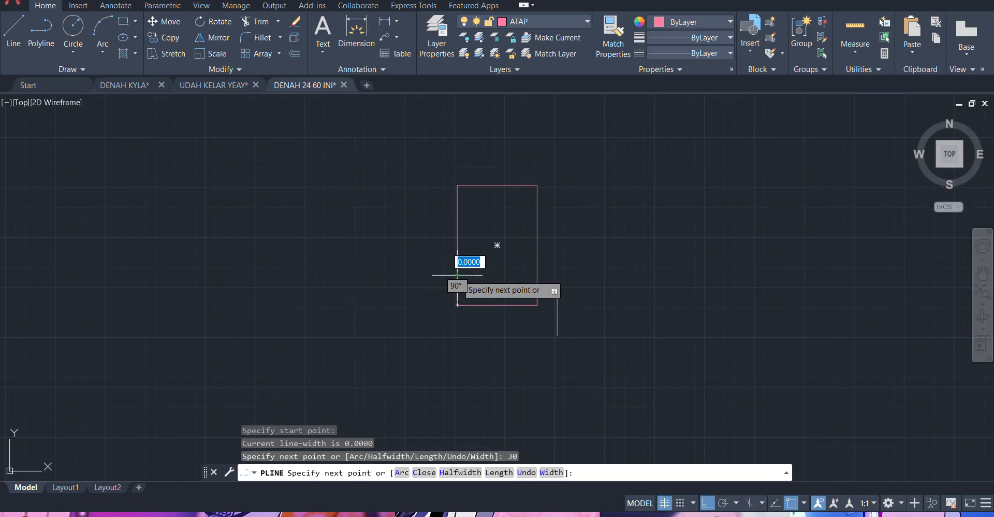
key("ctrl+z")
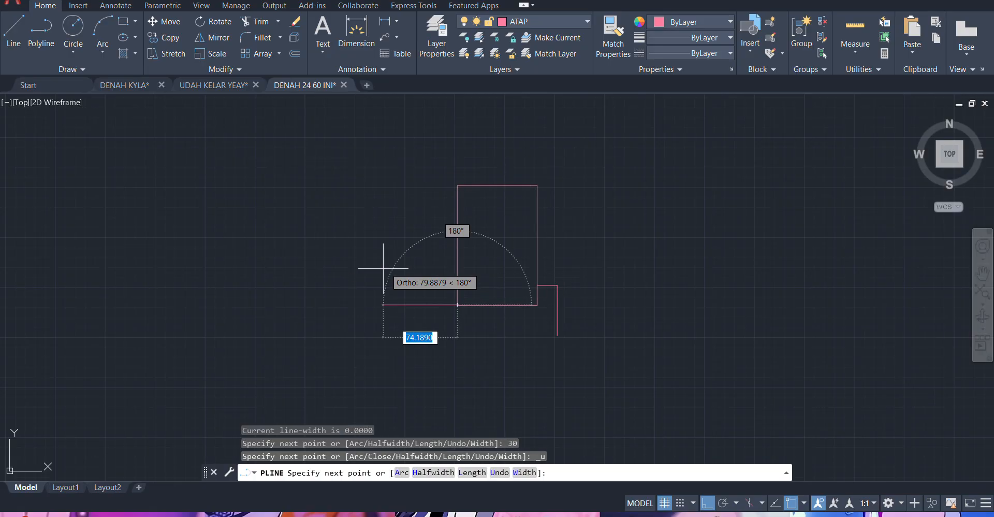
key("Return")
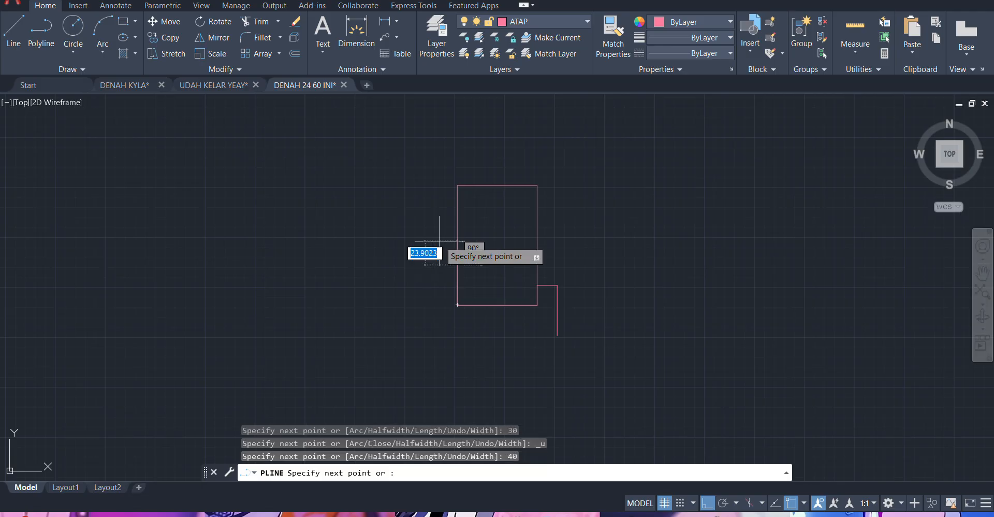
type("50")
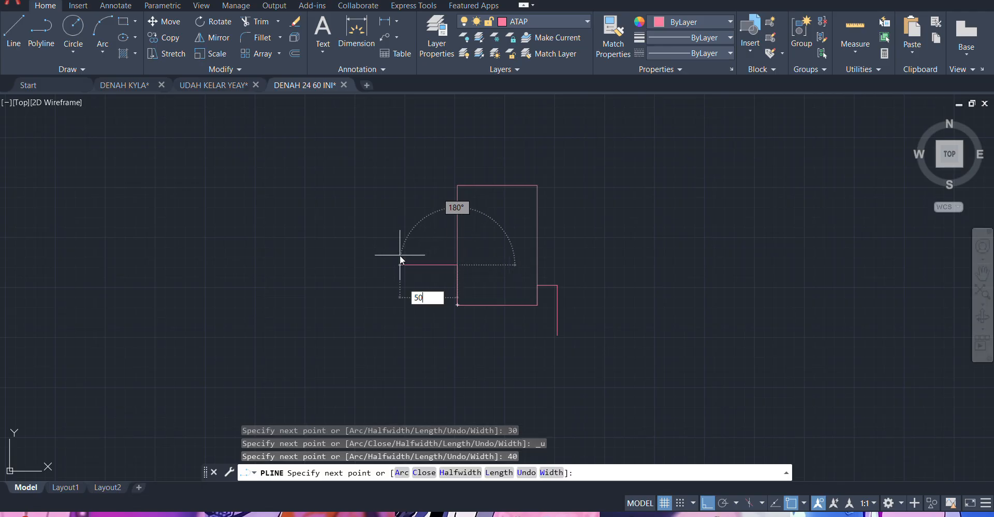
key("Return")
key("Escape")
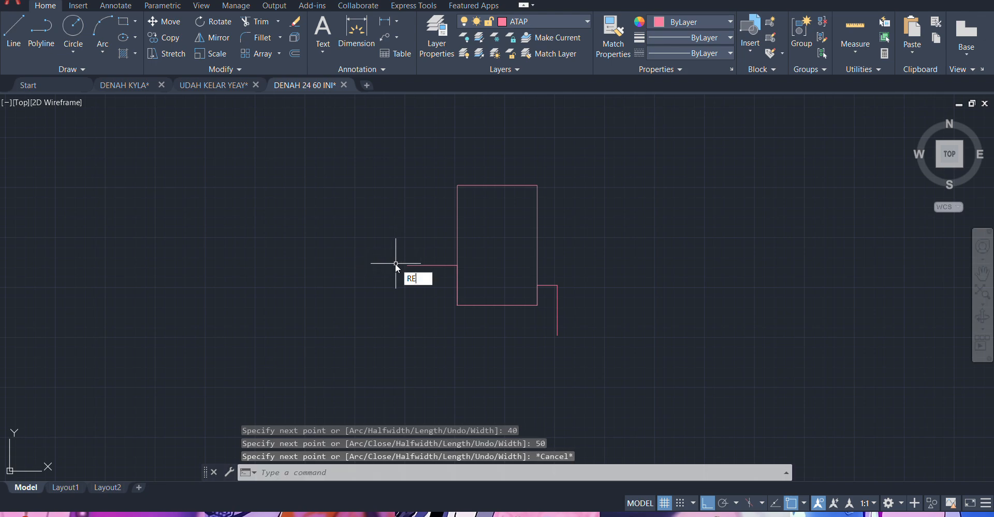
- Draw a rectangle 30 wide starting from the outer end of the 50 long polyline segment
type("rec")
key("Return")
left_click(408, 264)
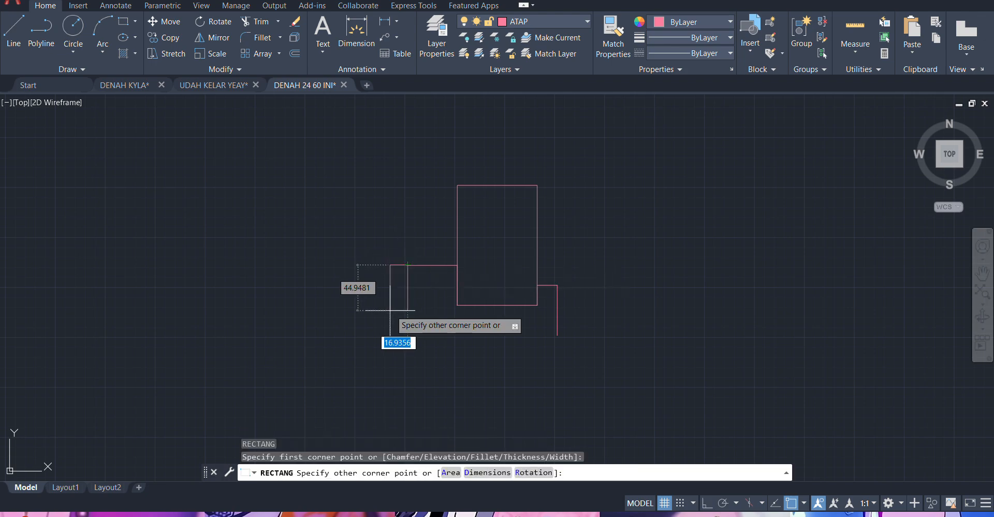
type("30")
key("Tab")
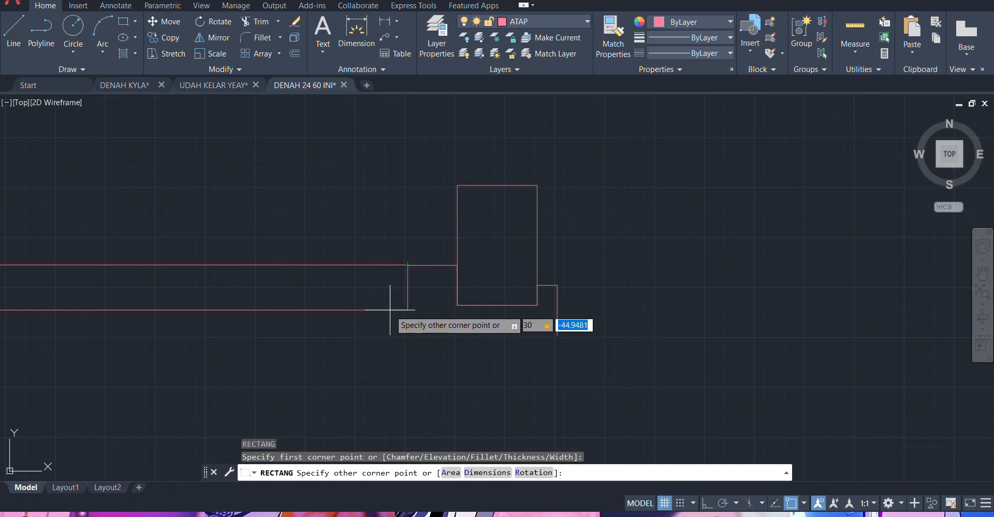
- Draw a 30 by 30 square and move it by its upper-right corner onto the free end of the short horizontal line
key("Return")
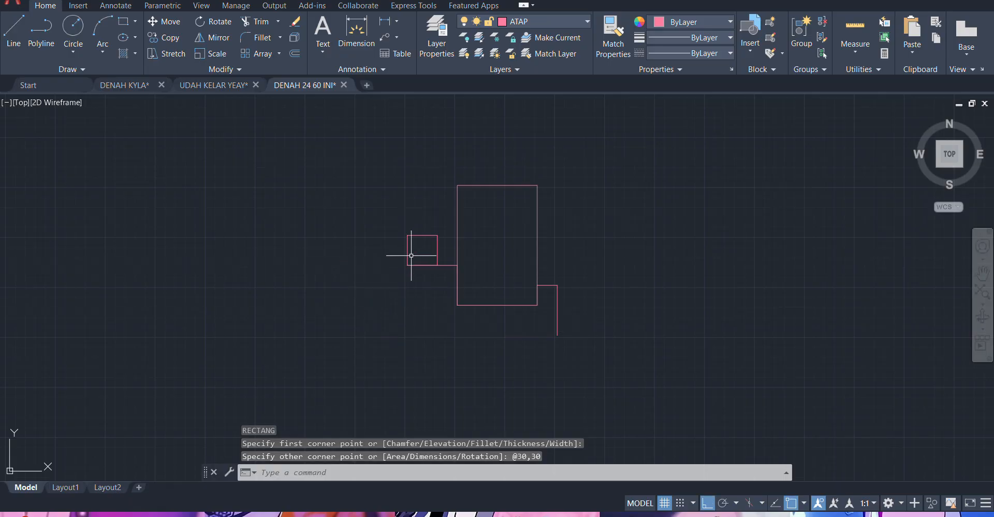
scroll(414, 251, "up", 2)
left_click(413, 251)
left_click(383, 251)
type("M")
key("Return")
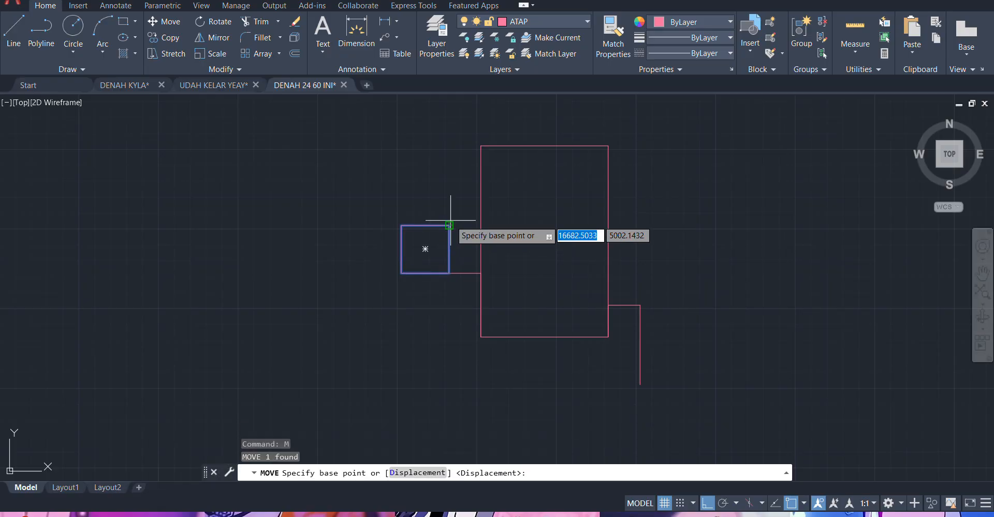
left_click(449, 225)
key("Escape")
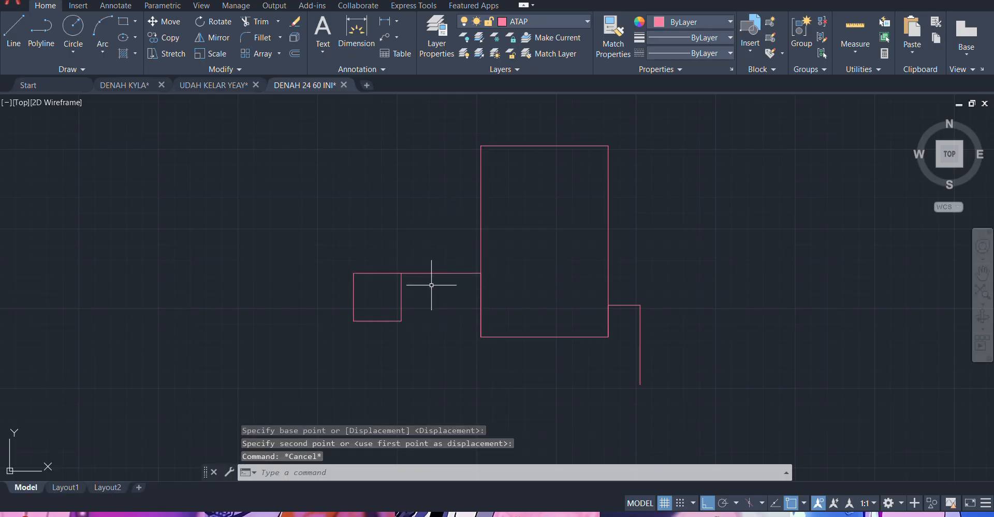
- Draw a diagonal line across the small square from its upper-right corner to its lower-left corner
type("L")
key("Return")
left_click(401, 273)
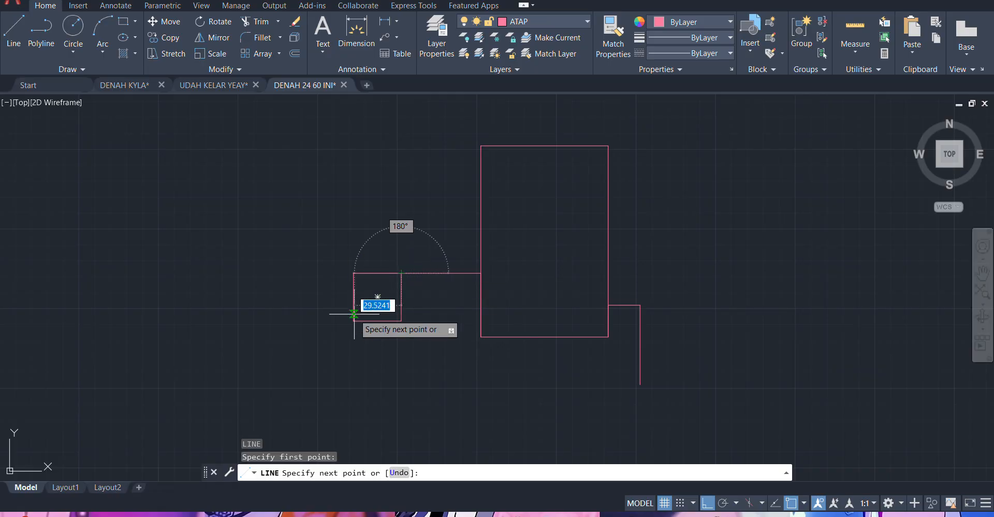
left_click(354, 320)
key("Escape")
- Delete the 30 by 30 helper square, keeping the diagonal line
left_click(422, 313)
left_click(400, 328)
left_click(412, 306)
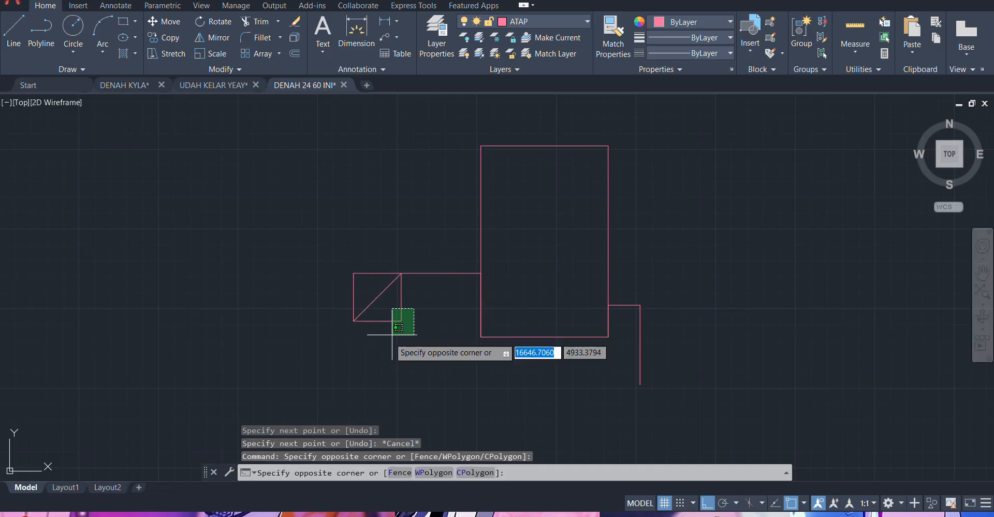
left_click(389, 336)
scroll(392, 337, "down", 2)
key("Delete")
scroll(391, 337, "up", 1)
middle_click_drag(396, 326, 434, 255)
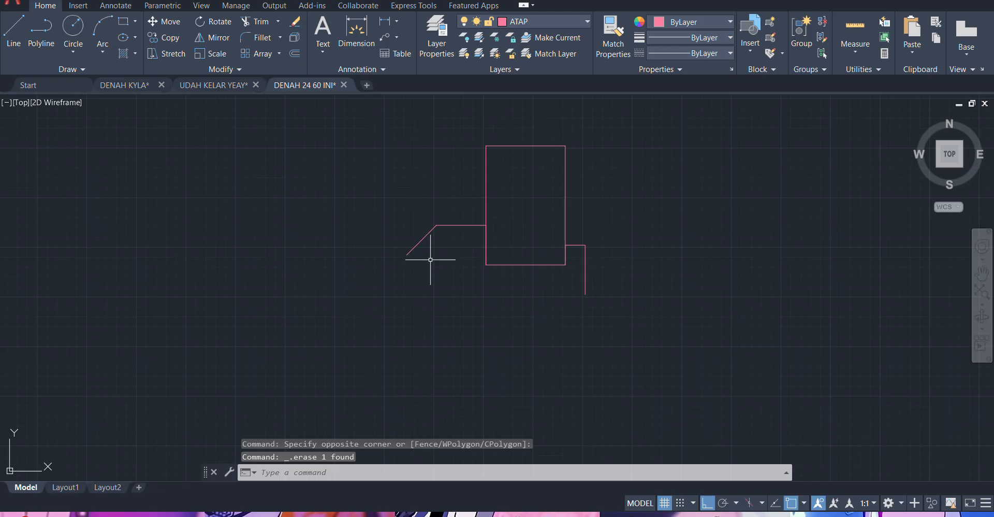
type("L")
key("Return")
left_click(405, 261)
key("Escape")
- Draw a 50 vertical line down from the diagonal's lower end and connect it to the lower end of the opposite vertical line
type("L")
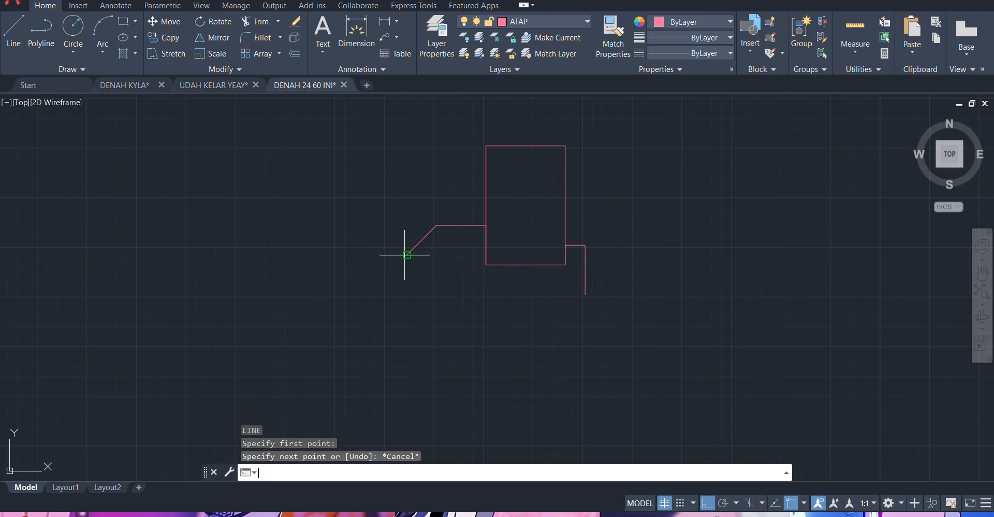
key("Return")
left_click(405, 262)
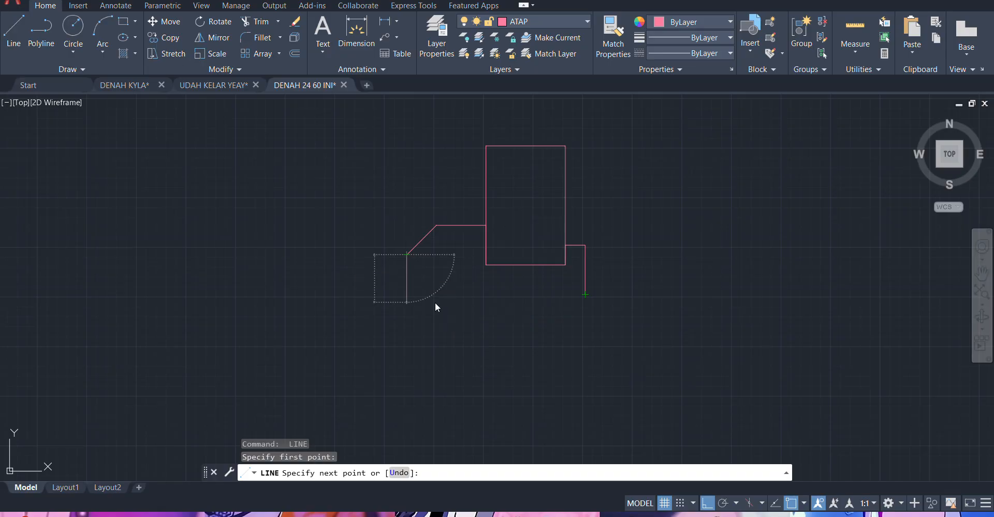
type("50")
key("Return")
left_click(585, 294)
key("Escape")
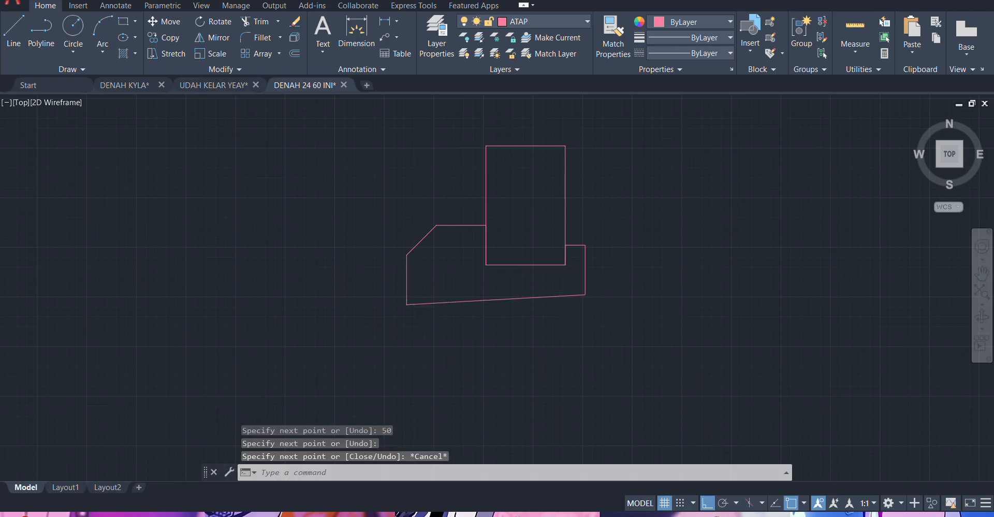
scroll(628, 167, "down", 4)
scroll(578, 207, "up", 6)
middle_click_drag(578, 206, 455, 232)
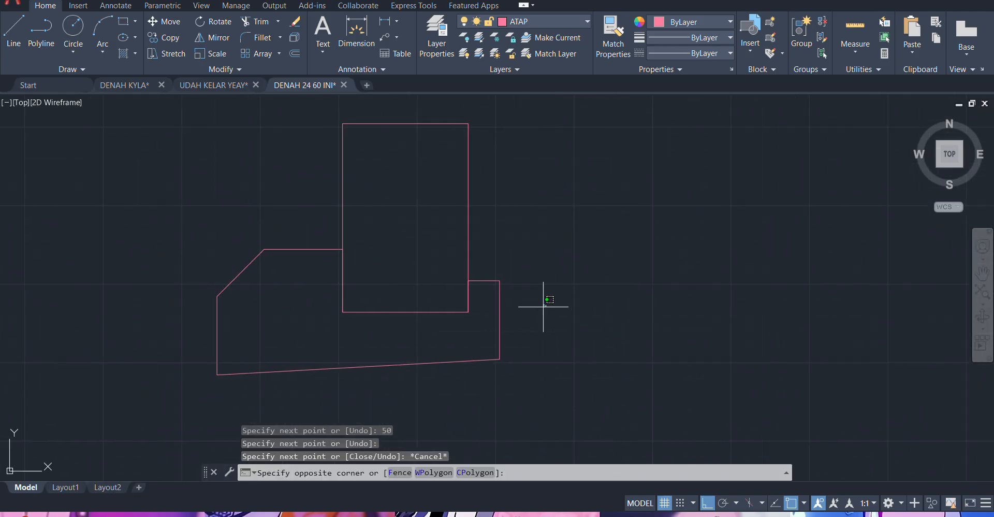
left_click(481, 372)
left_click(325, 215)
left_click(196, 286)
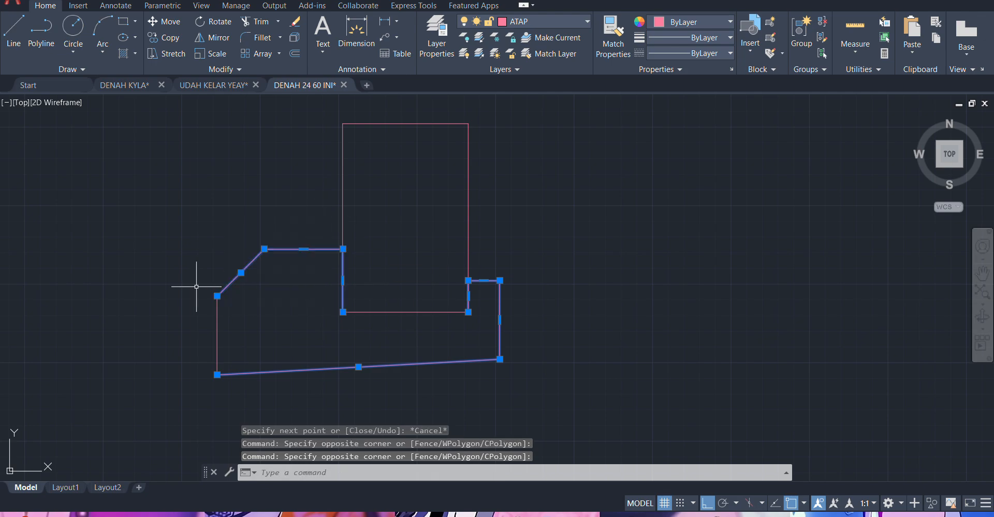
left_click(238, 318)
left_click(194, 315)
key("Escape")
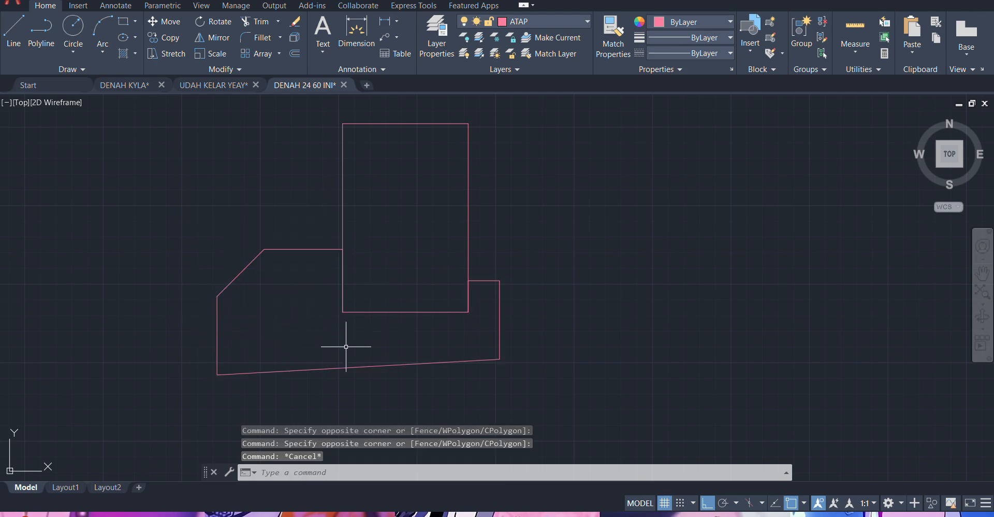
- Draw a line along the rectangle's bottom edge from its lower-left to its lower-right corner
type("l")
key("Return")
left_click(343, 312)
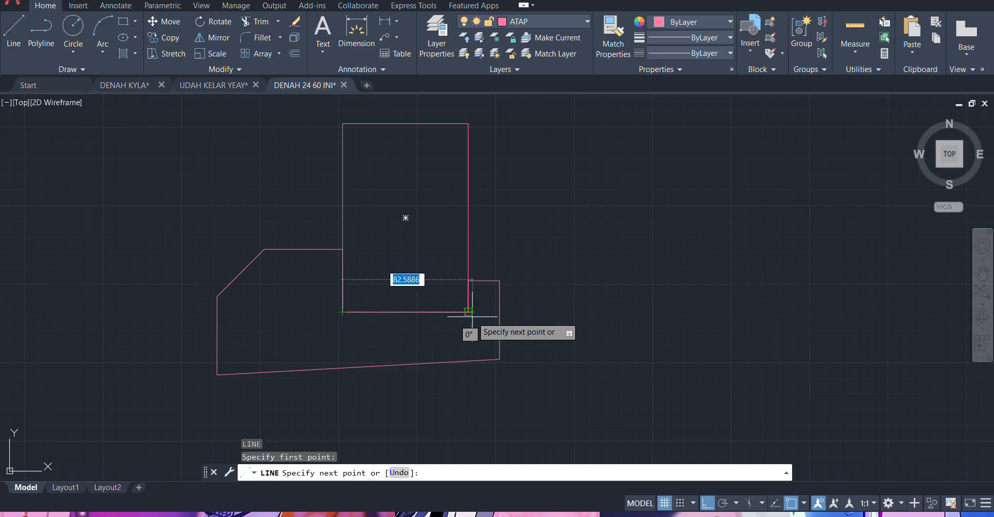
left_click(472, 315)
key("Escape")
- Join the segments of the support block outline below the rectangle into one polyline
scroll(472, 315, "down", 5)
left_click(366, 278)
left_click(523, 374)
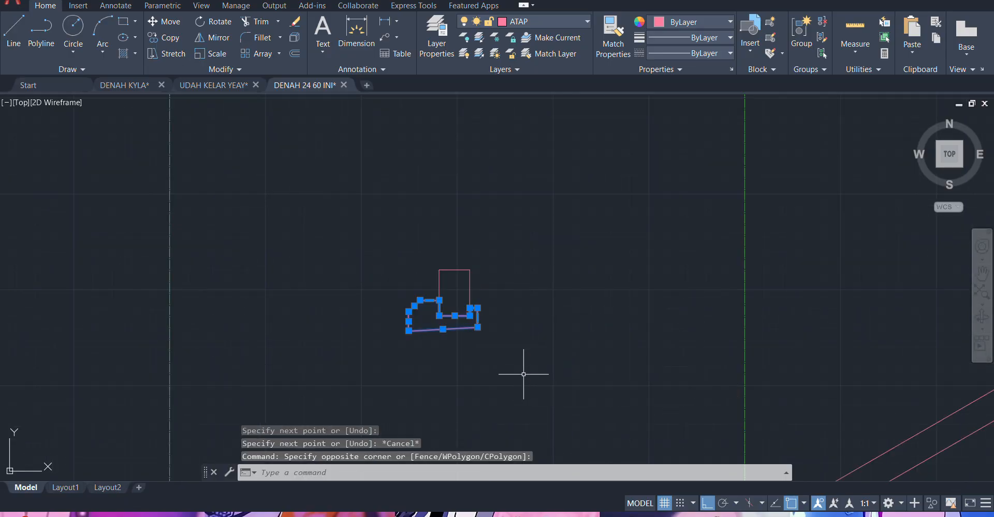
type("j")
key("Return")
- Start a dimension at the upper end of the truss's left rafter beside the central post, with Ortho off
scroll(516, 323, "down", 5)
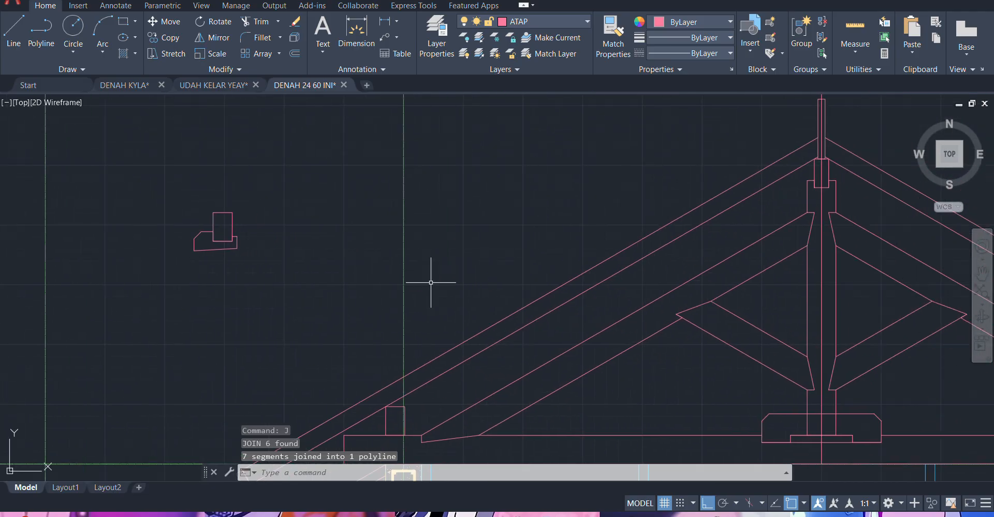
scroll(563, 256, "up", 4)
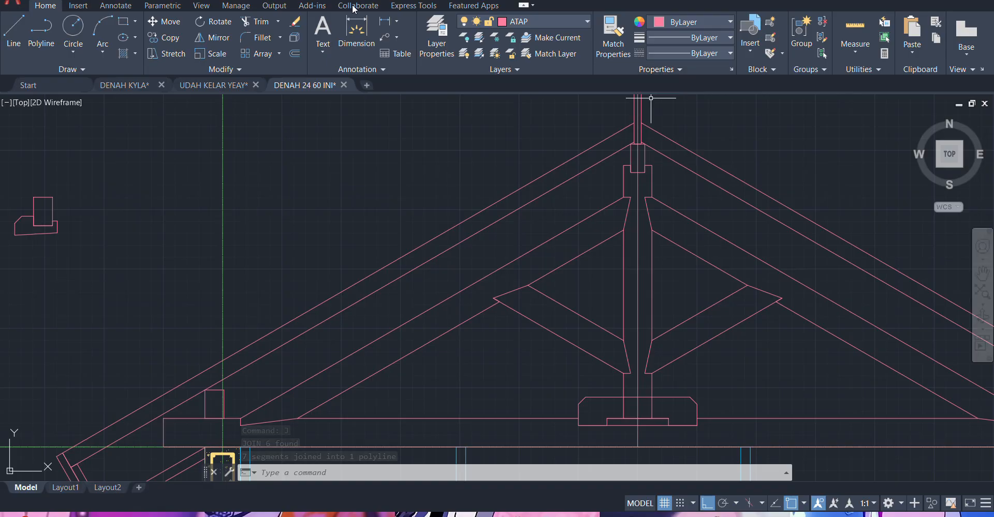
left_click(361, 24)
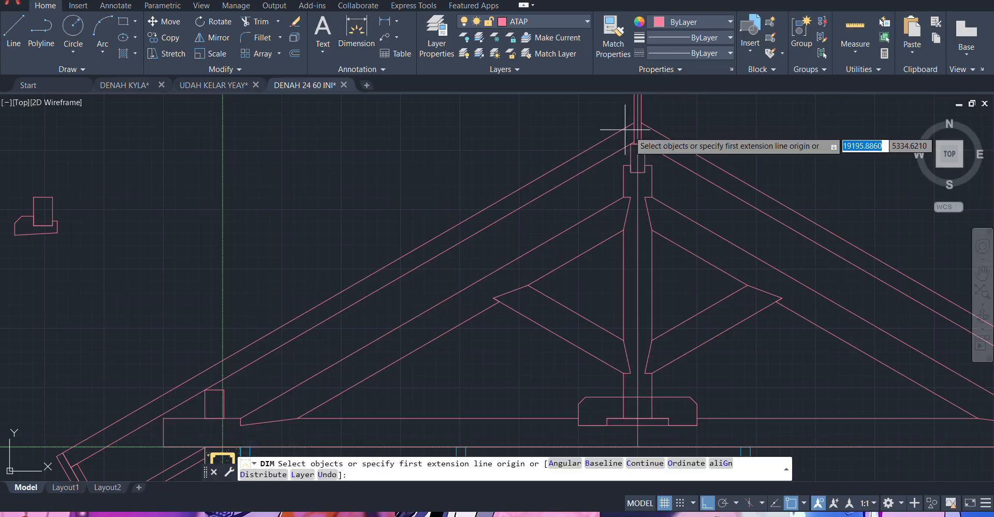
left_click(630, 197)
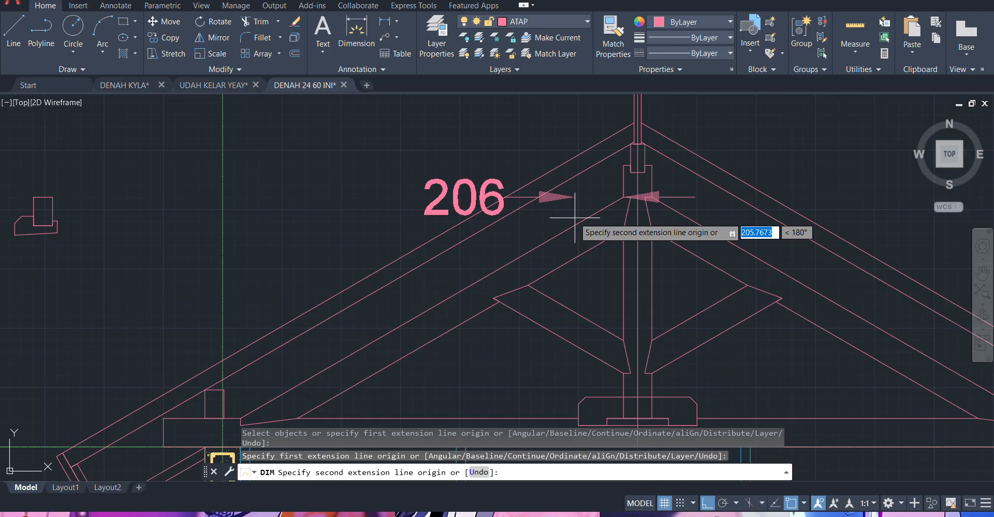
key("F8")
scroll(579, 200, "down", 4)
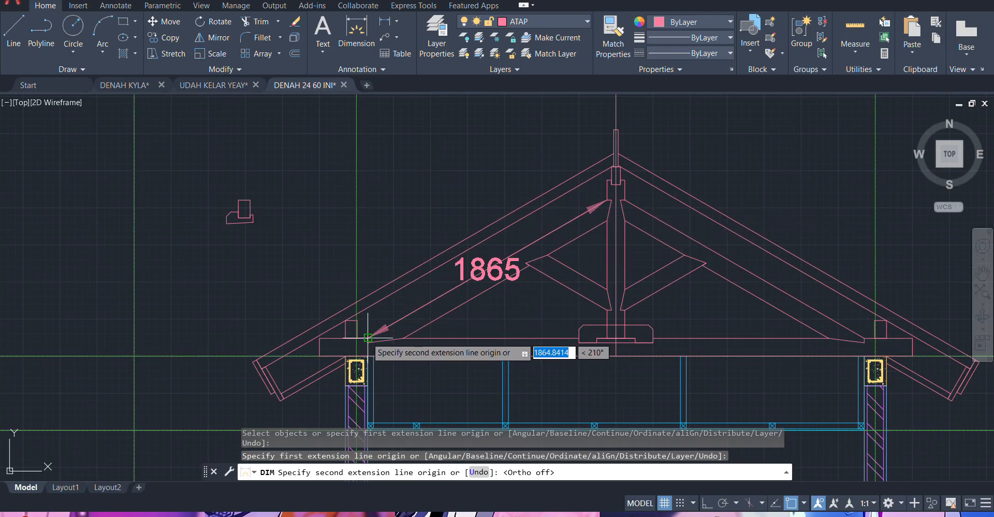
- Try a distance of 100 along the rafter for the dimension's second point, and undo that point
type("10")
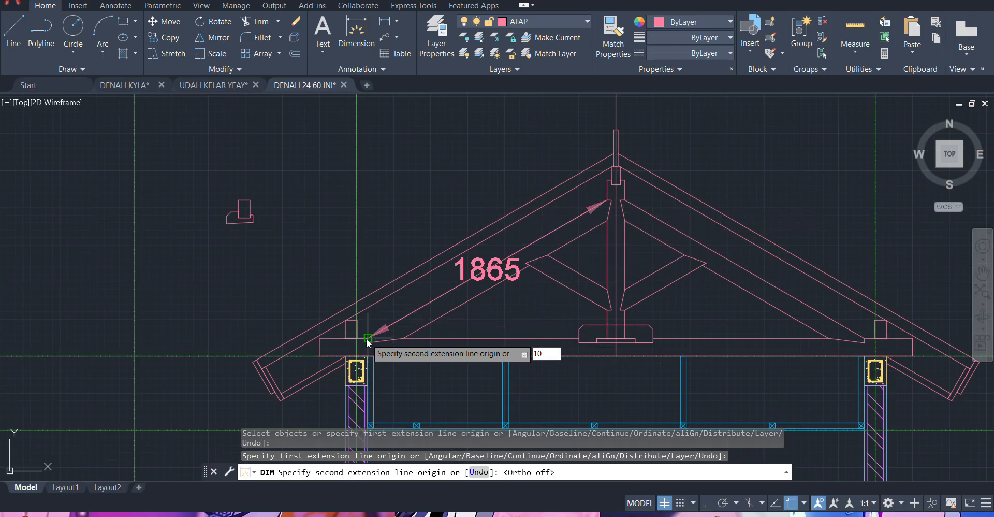
type("0")
key("Return")
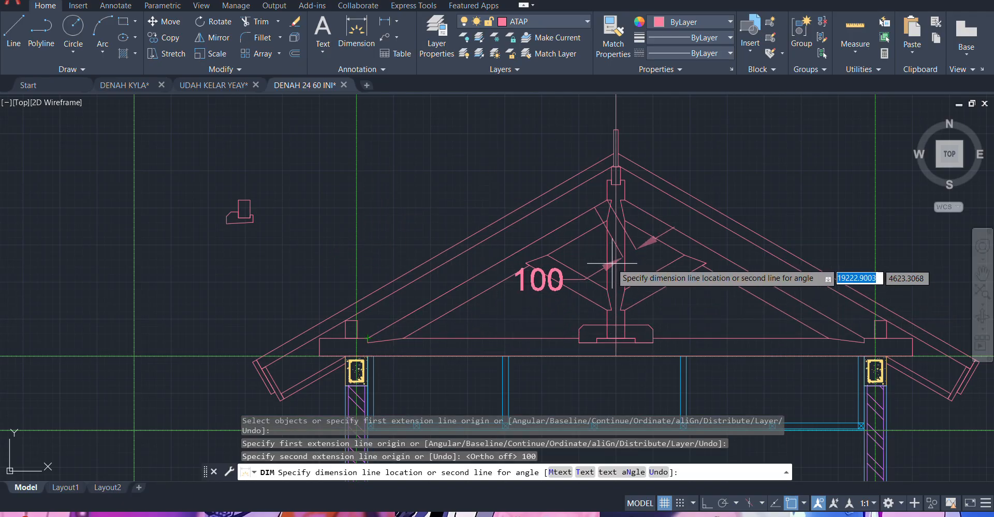
type("u")
key("Return")
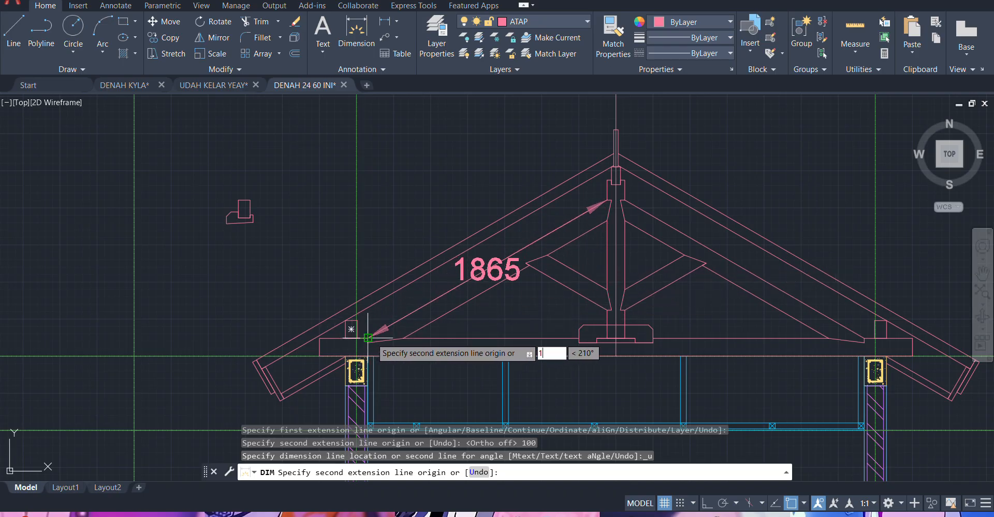
- Set the dimension's second point 1000 down along the left rafter and place the aligned dimension below the rafter
key("Return")
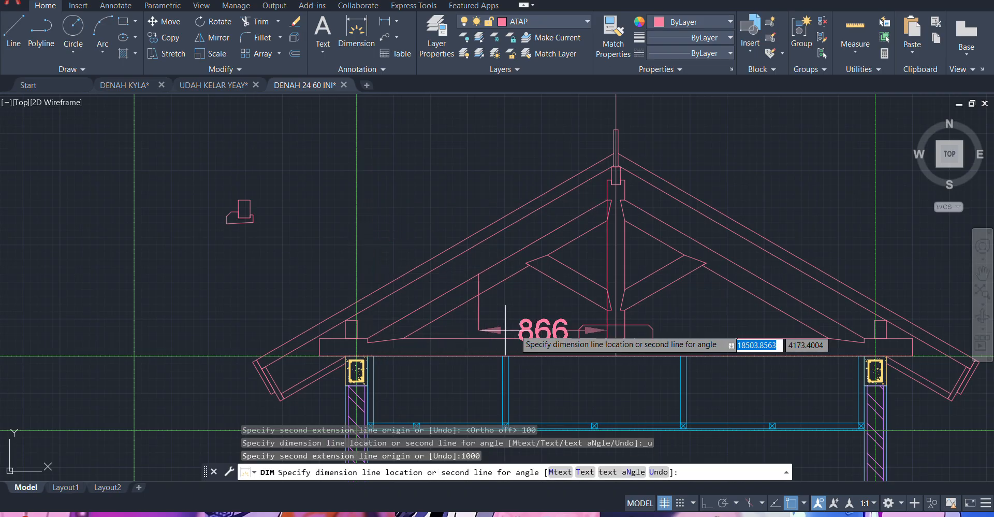
left_click(557, 312)
key("Return")
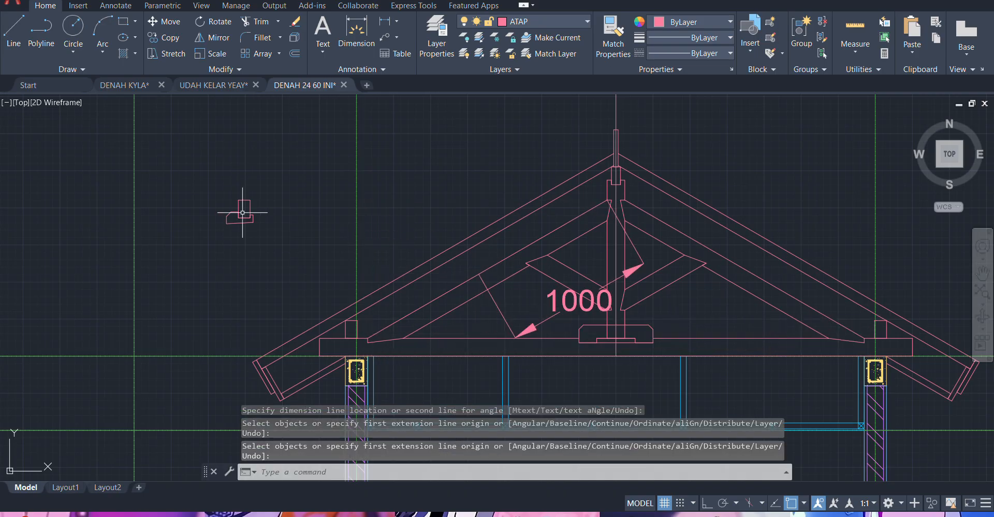
- Move the rectangle and support block by the midpoint of the rectangle's bottom edge onto the 1000 mark on the left rafter
scroll(238, 211, "up", 5)
left_click(284, 204)
left_click(250, 234)
scroll(250, 234, "down", 2)
middle_click_drag(250, 226, 293, 203)
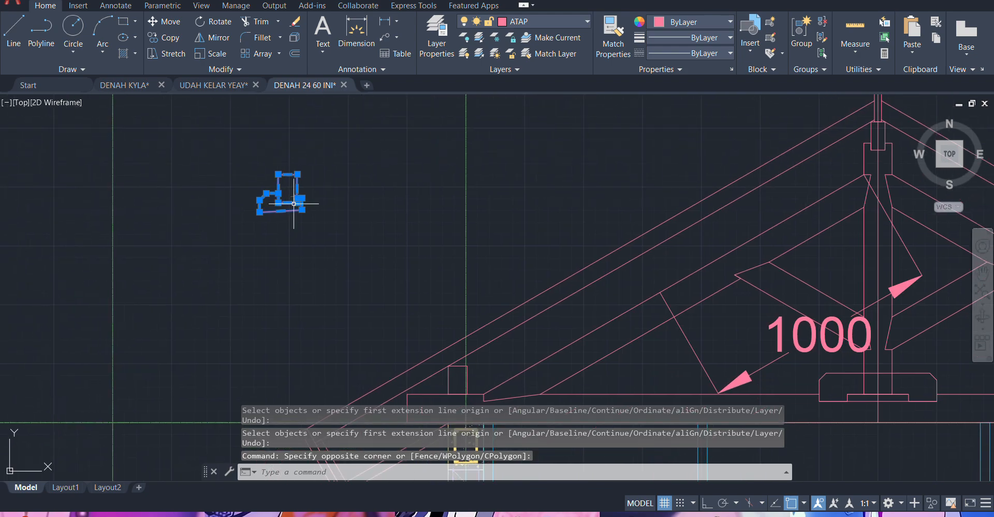
type("m")
key("Return")
scroll(275, 203, "up", 6)
scroll(274, 178, "down", 5)
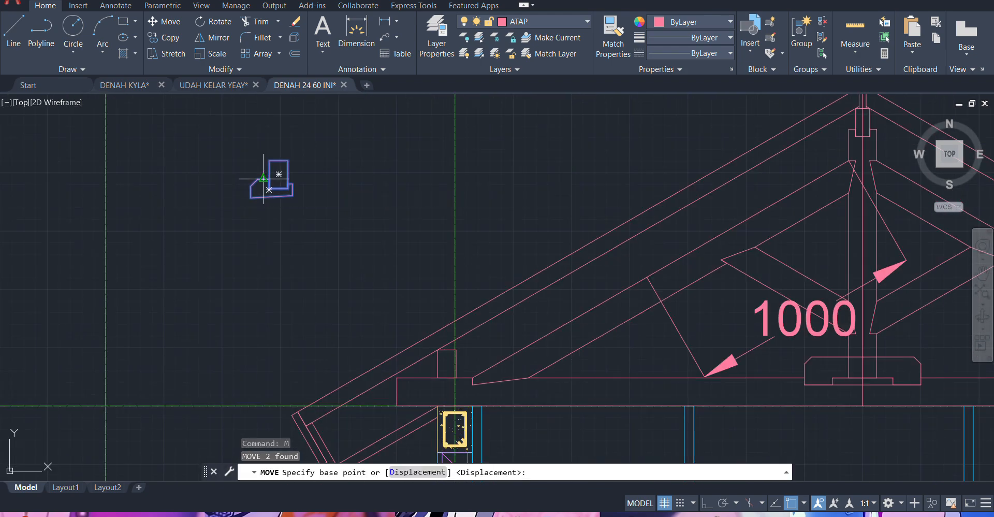
scroll(278, 176, "up", 5)
scroll(264, 201, "up", 6)
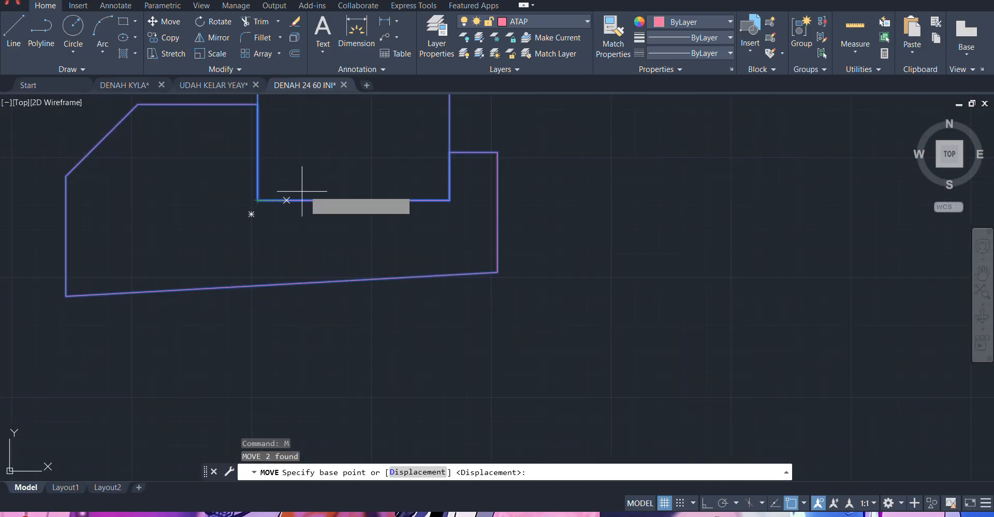
scroll(346, 199, "down", 8)
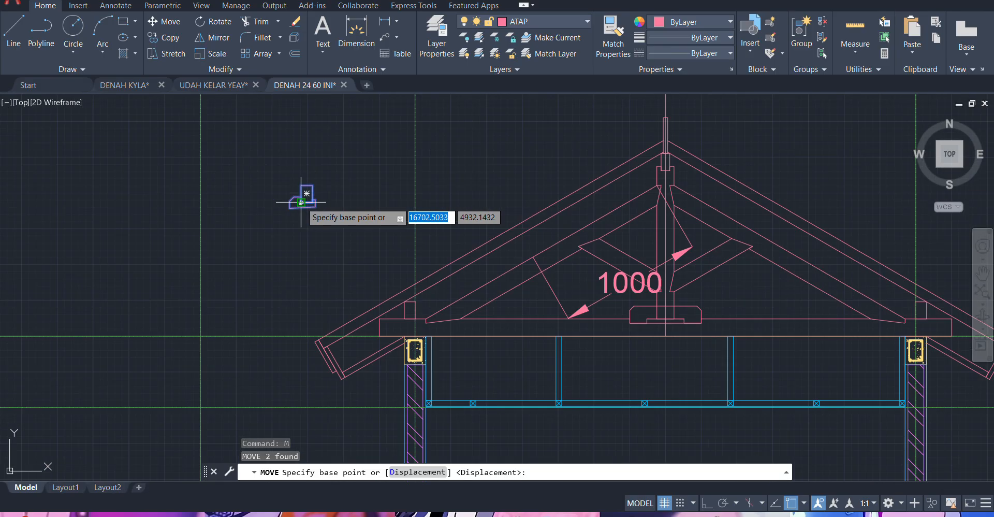
scroll(303, 199, "up", 5)
scroll(309, 201, "up", 2)
left_click(320, 200)
scroll(284, 173, "down", 8)
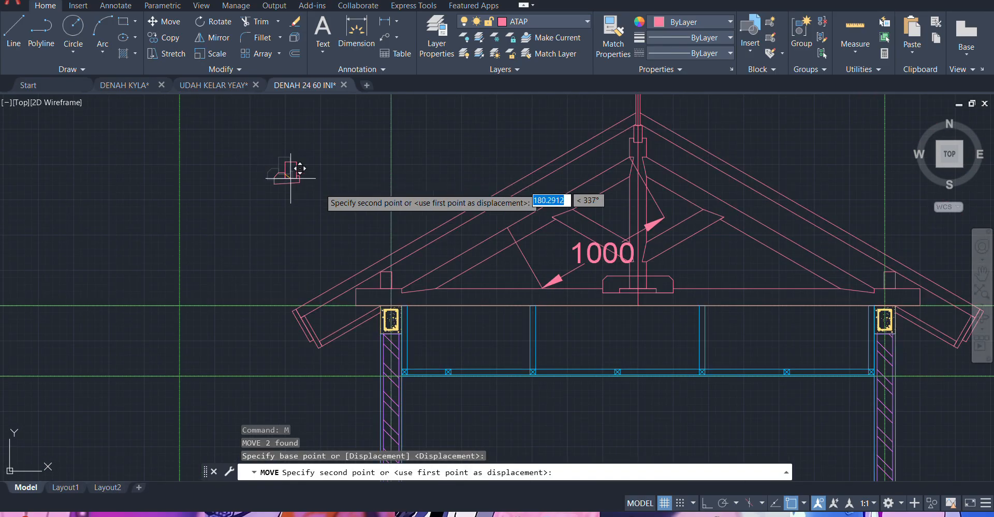
scroll(477, 220, "up", 2)
left_click(528, 233)
key("Escape")
- Rotate the rectangle and support block 30 degrees about the midpoint of the rectangle's bottom edge to follow the rafter slope
scroll(529, 226, "up", 2)
left_click(526, 217)
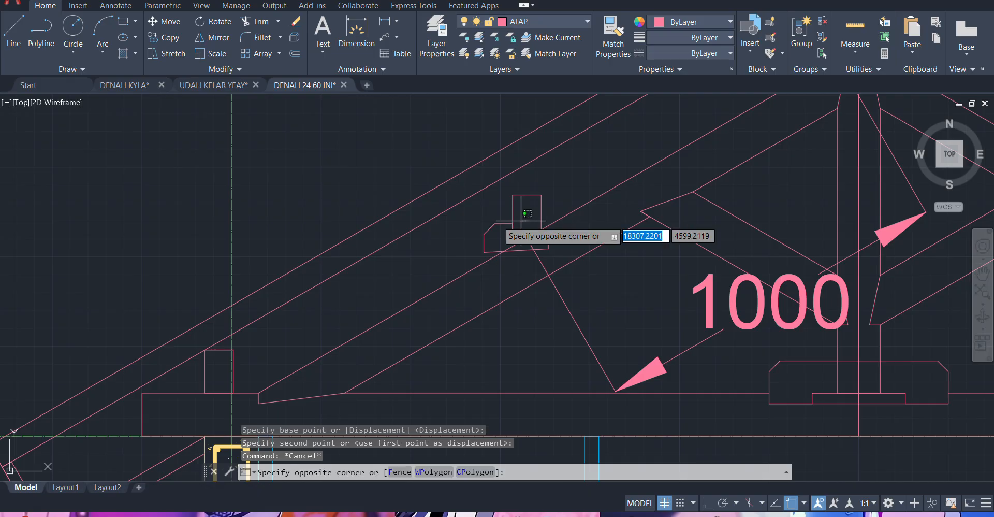
left_click(485, 217)
left_click(507, 218)
left_click(484, 217)
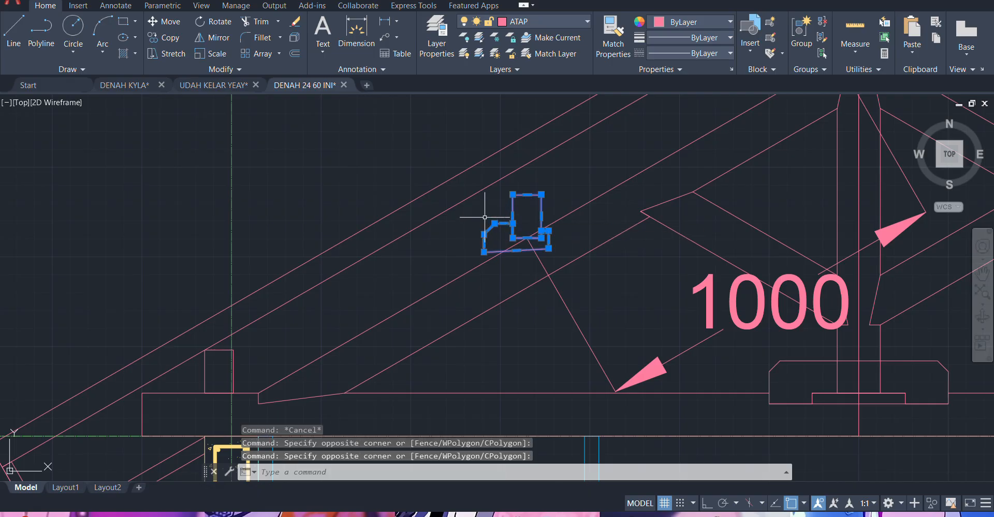
type("O")
key("Return")
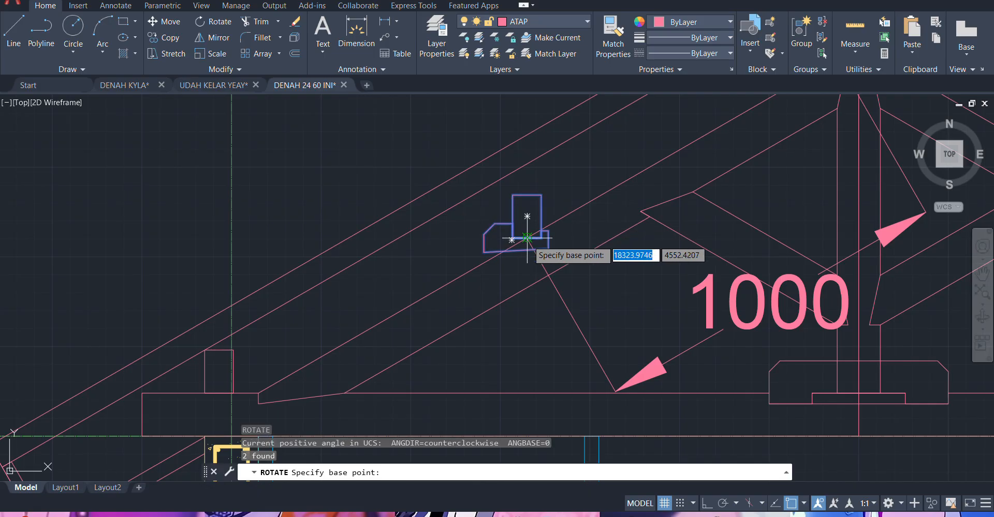
left_click(511, 240)
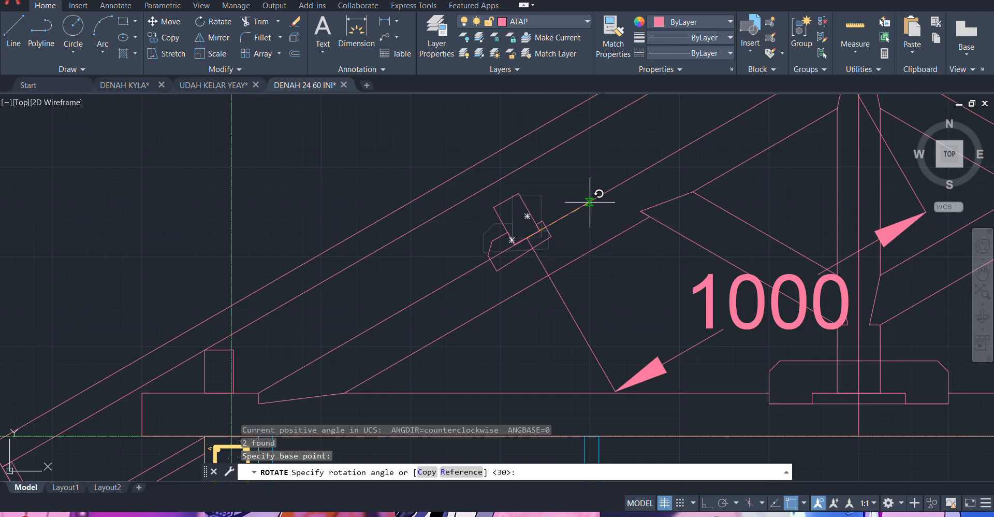
type("30")
key("Return")
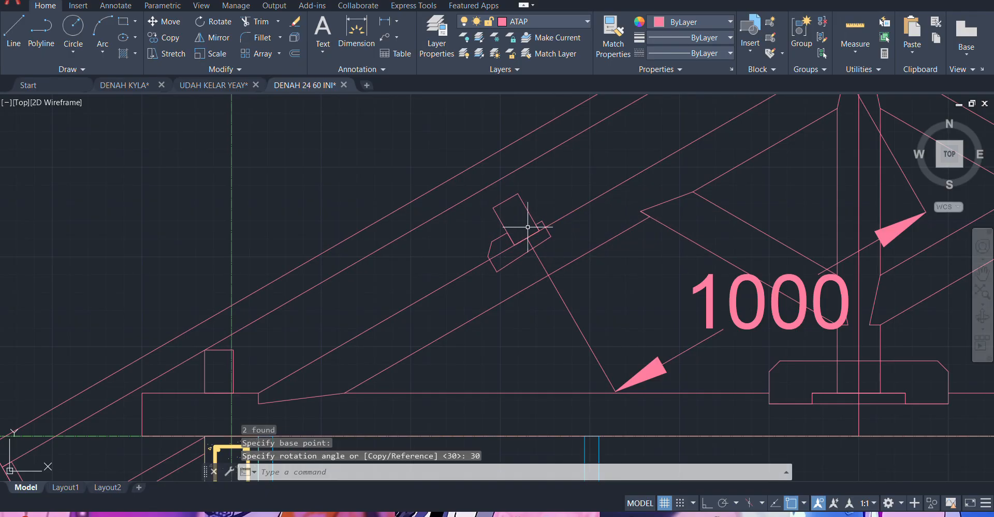
- Move the rectangle and support block so the block's lower-right corner sits on the left rafter line
scroll(534, 234, "up", 3)
middle_click_drag(528, 212, 581, 245)
left_click(584, 274)
left_click(550, 282)
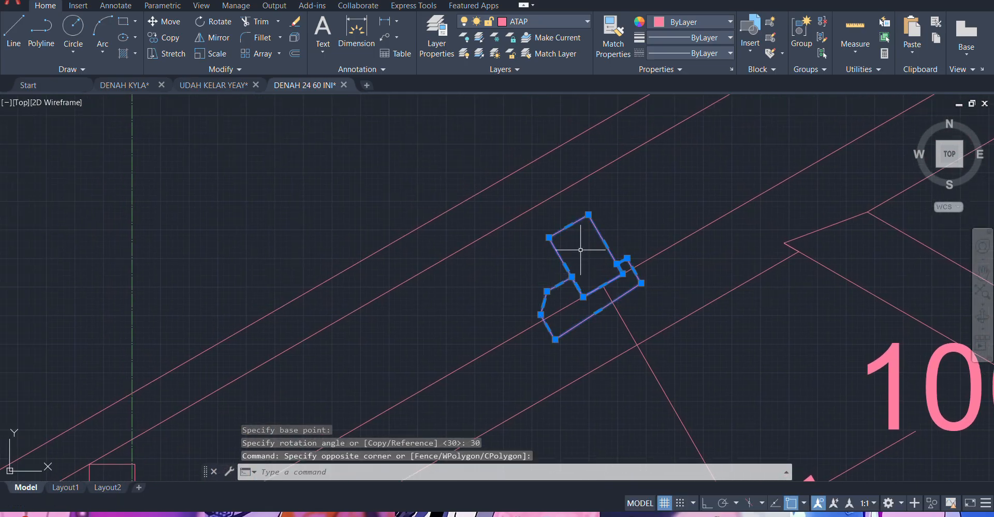
type("m")
key("Return")
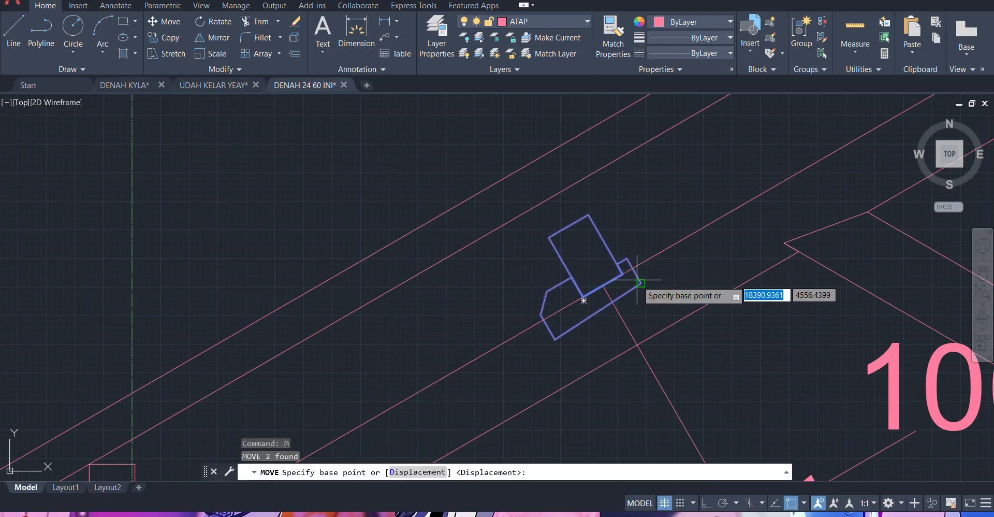
left_click(584, 300)
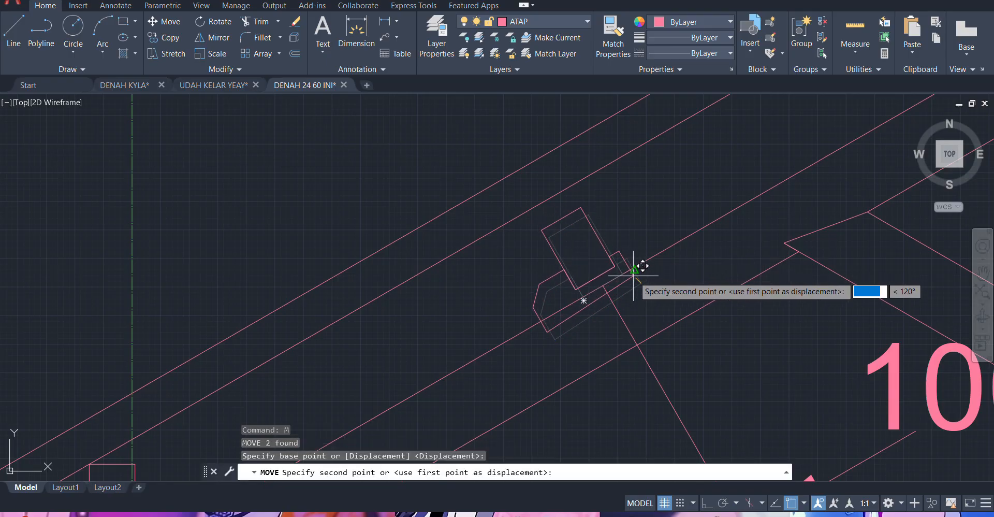
scroll(642, 275, "up", 2)
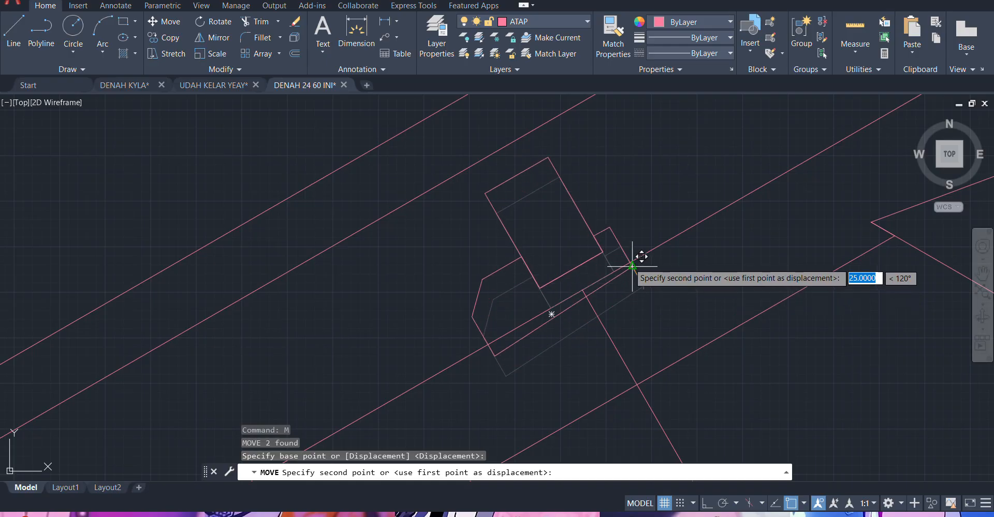
left_click(630, 263)
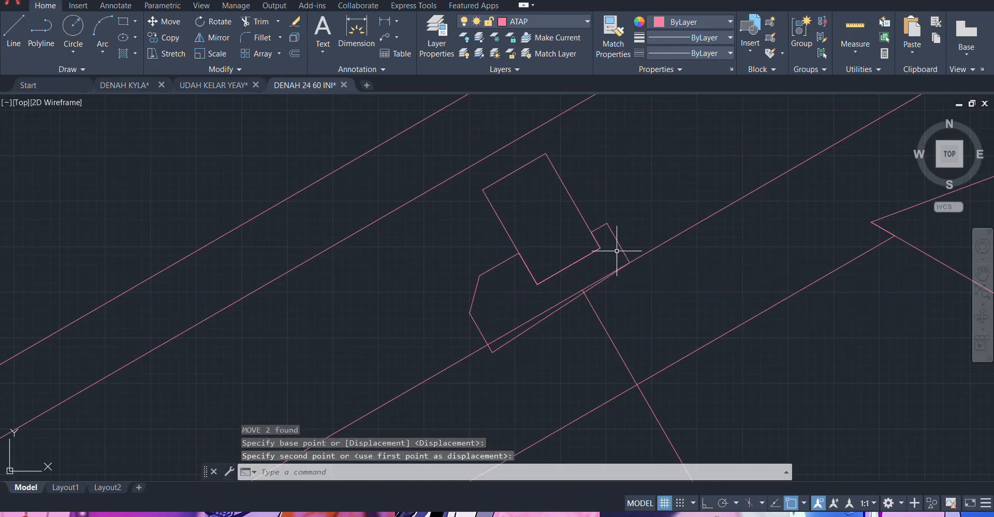
scroll(617, 251, "down", 4)
scroll(553, 206, "up", 8)
middle_click_drag(610, 240, 616, 235)
scroll(611, 202, "down", 5)
scroll(602, 293, "up", 3)
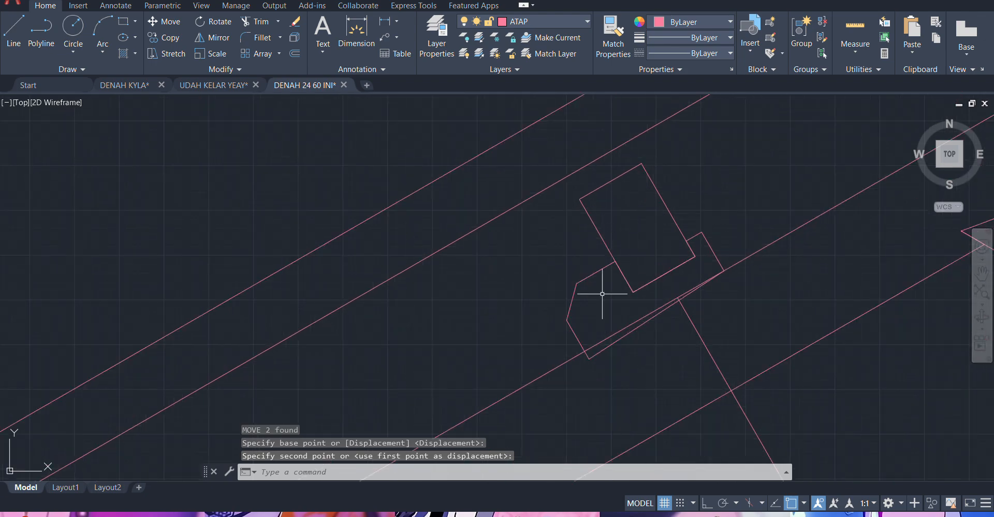
left_click_drag(592, 299, 515, 284)
scroll(643, 233, "down", 2)
scroll(576, 350, "up", 4)
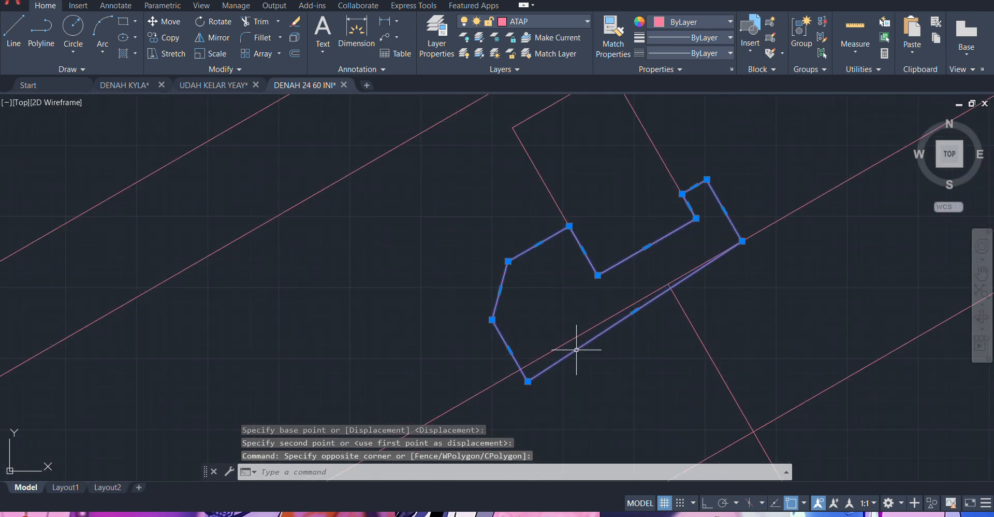
left_click(527, 381)
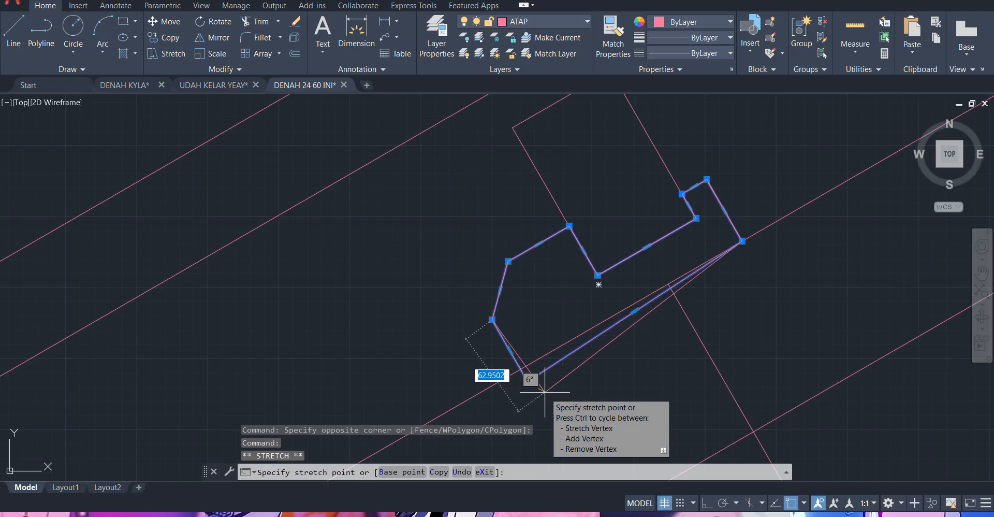
key("Escape")
scroll(539, 271, "down", 3)
scroll(555, 262, "up", 3)
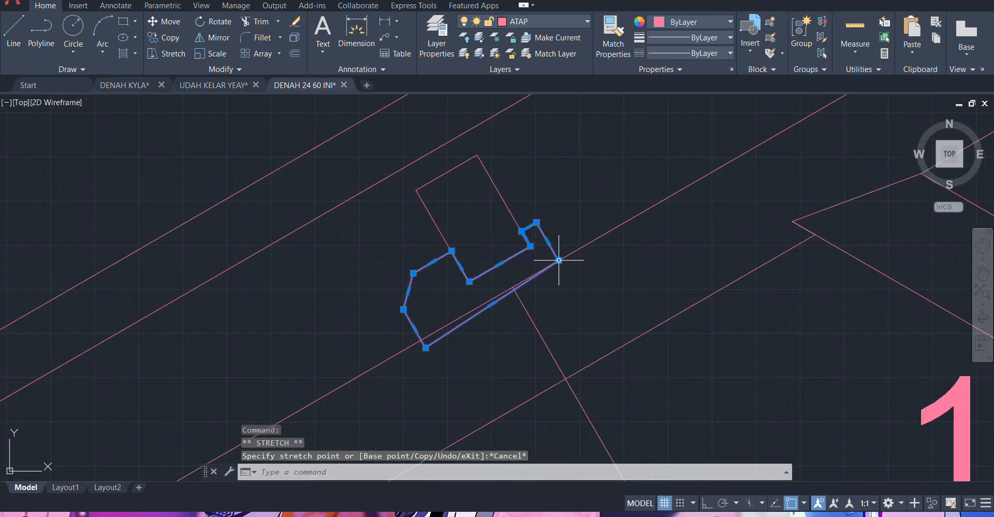
left_click(559, 260)
key("Escape")
scroll(482, 215, "down", 5)
scroll(484, 214, "up", 6)
left_click(485, 214)
key("Escape")
key("Escape")
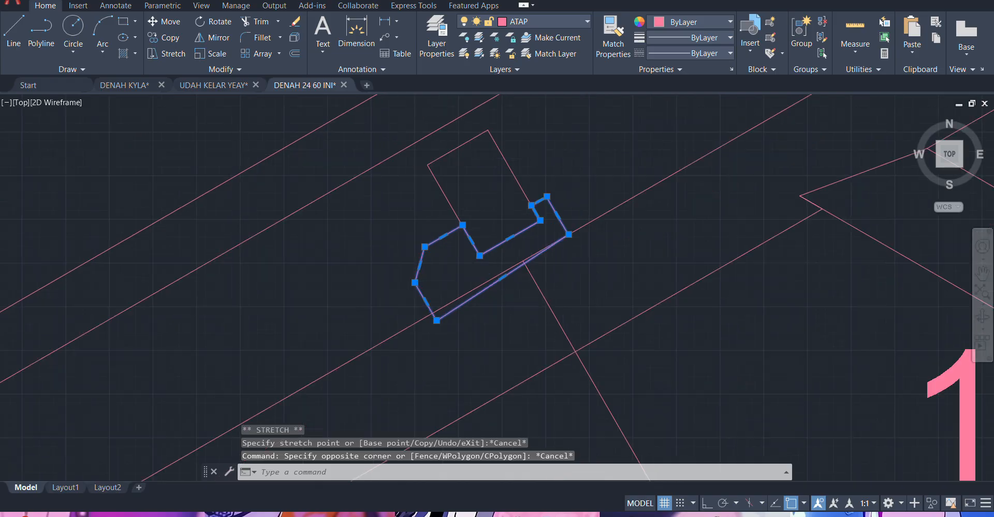
- Undo the last move and the 30 degree rotation of the rectangle and support block
scroll(506, 222, "up", 6)
key("ctrl+z")
key("ctrl+z")
key("ctrl+z")
key("ctrl+z")
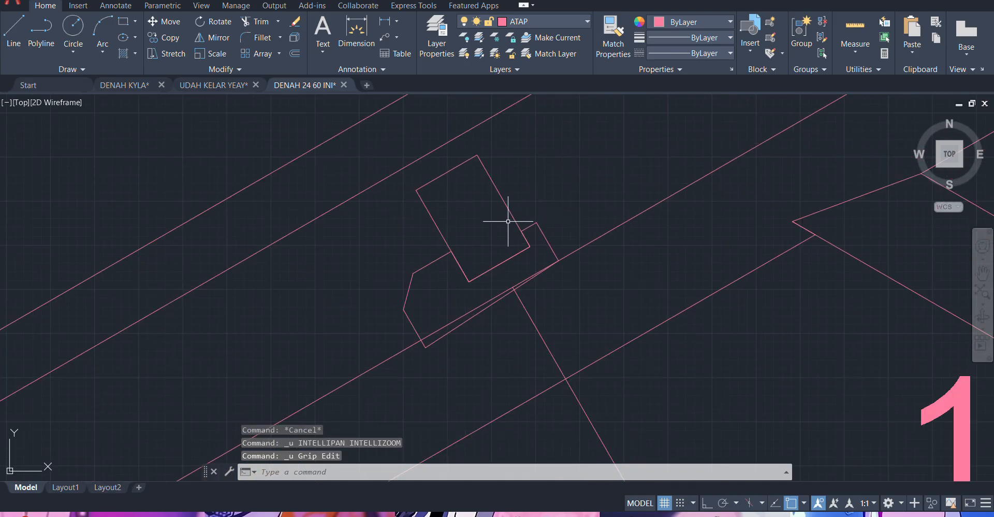
key("ctrl+z")
key("ctrl+z")
key("ctrl+z")
key("ctrl+z")
key("ctrl+z")
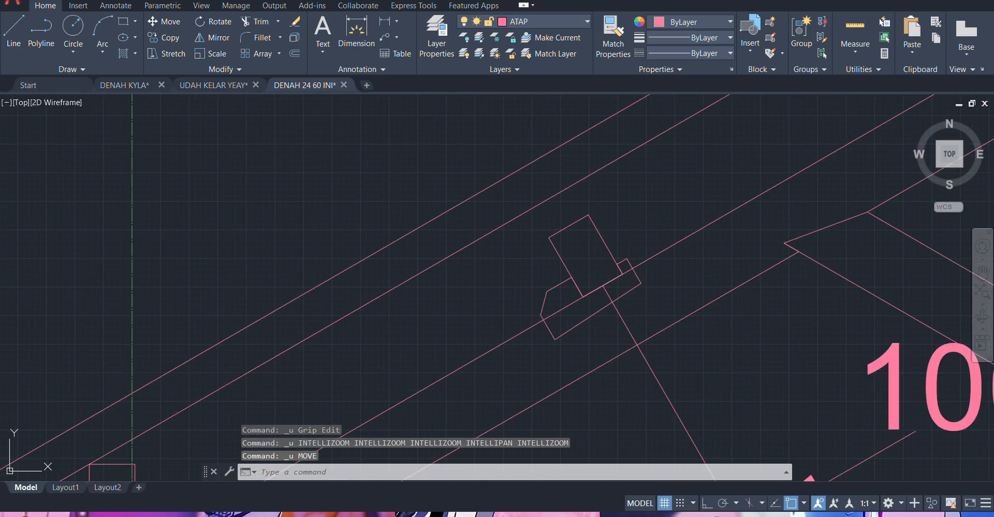
- Try to stretch the support block's lower-right corner 20 downward, and undo it
scroll(513, 236, "up", 6)
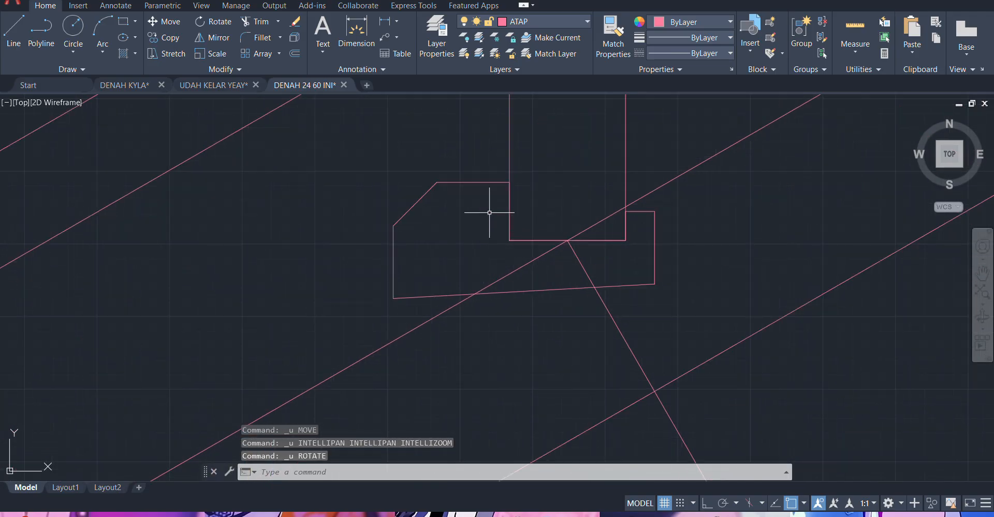
left_click(489, 212)
left_click(377, 213)
scroll(616, 266, "down", 2)
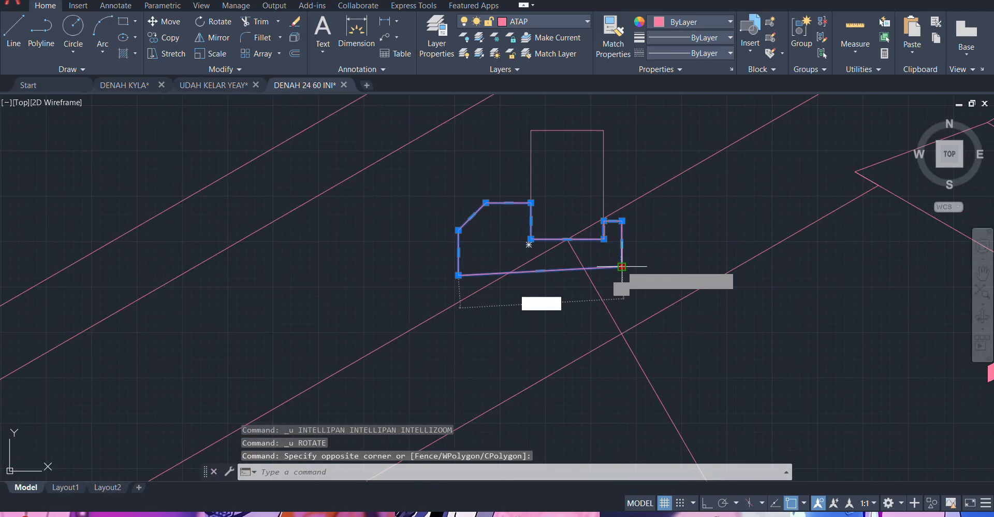
scroll(623, 269, "up", 4)
left_click(626, 253)
key("F8")
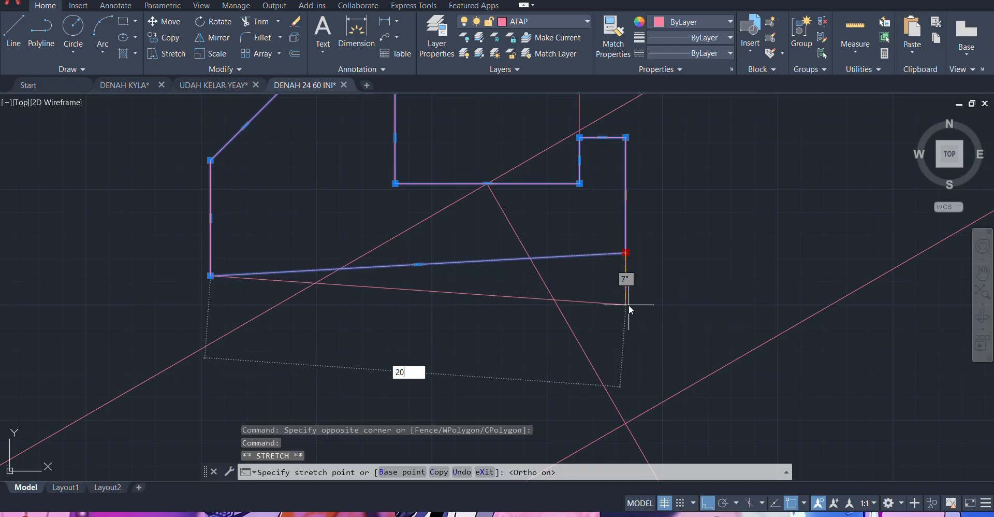
key("Return")
key("ctrl+z")
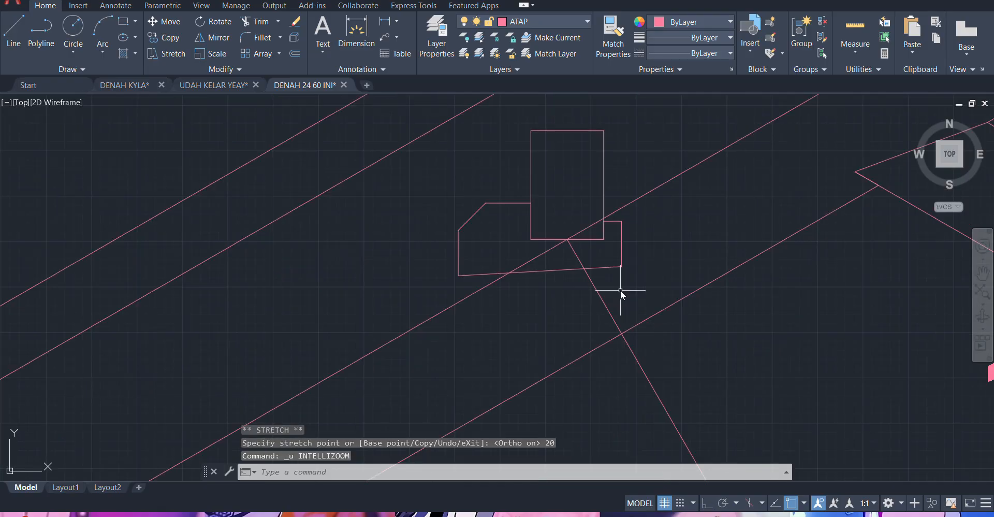
- Begin stretching the support block's lower-right corner, turn on Ortho mode and cancel the stretch
left_click(613, 269)
left_click(621, 267)
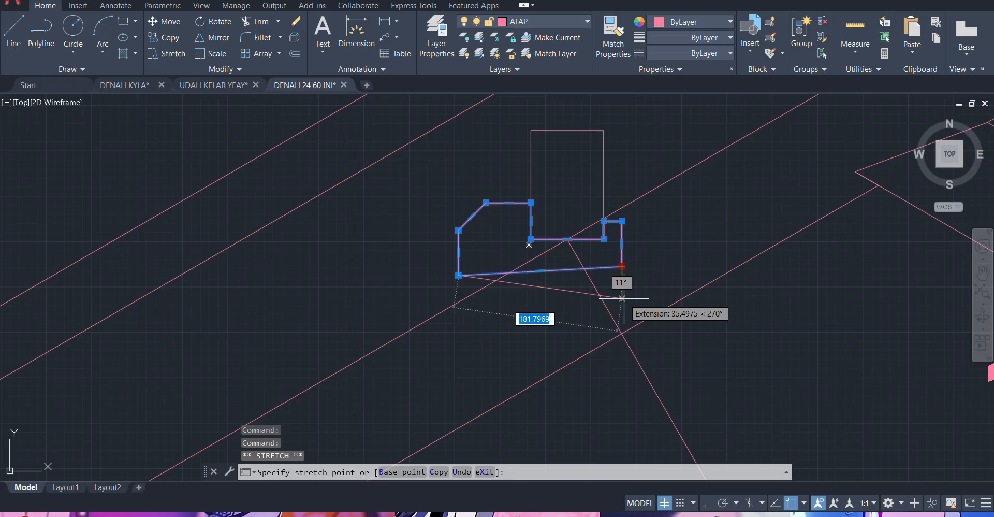
scroll(622, 298, "up", 4)
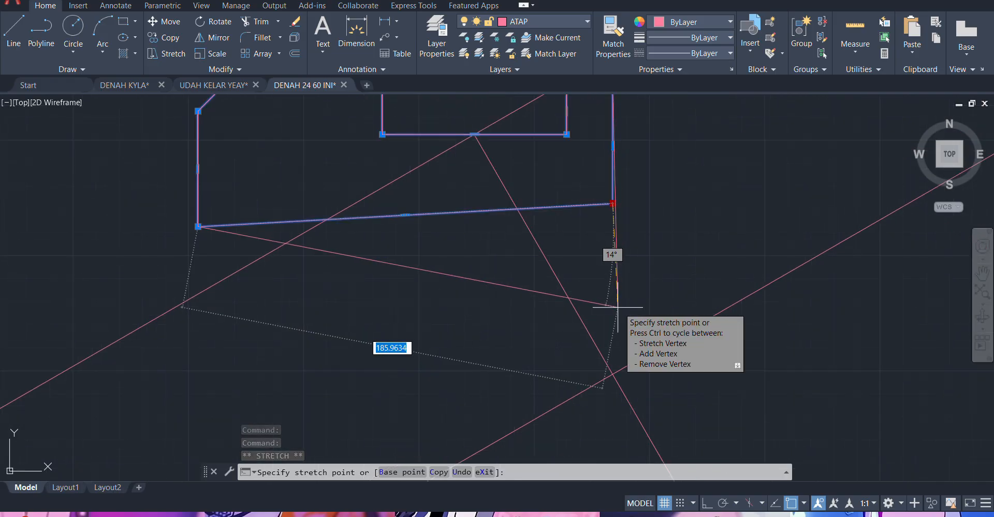
key("F8")
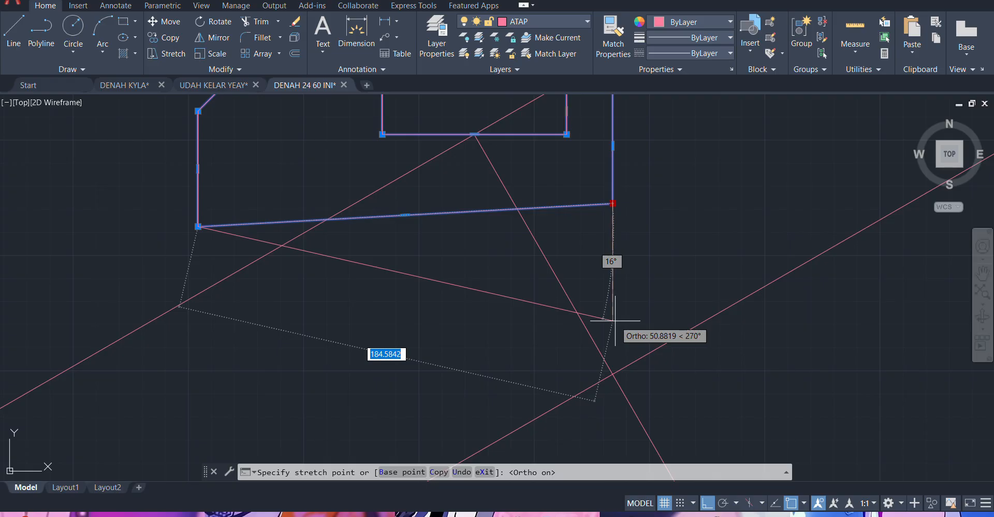
key("Escape")
key("Escape")
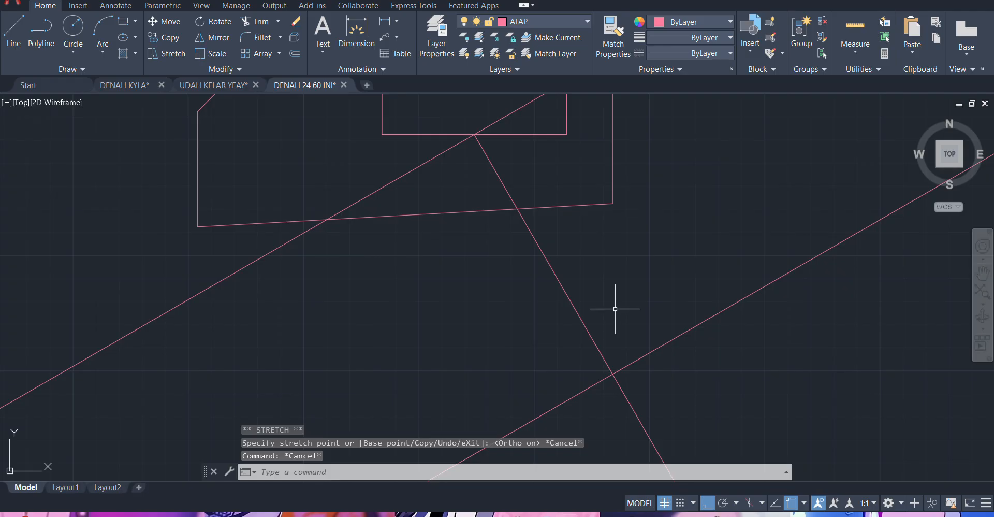
- Draw a horizontal guide polyline from the support block's lower-left corner to beyond its right side
type("PL")
key("Return")
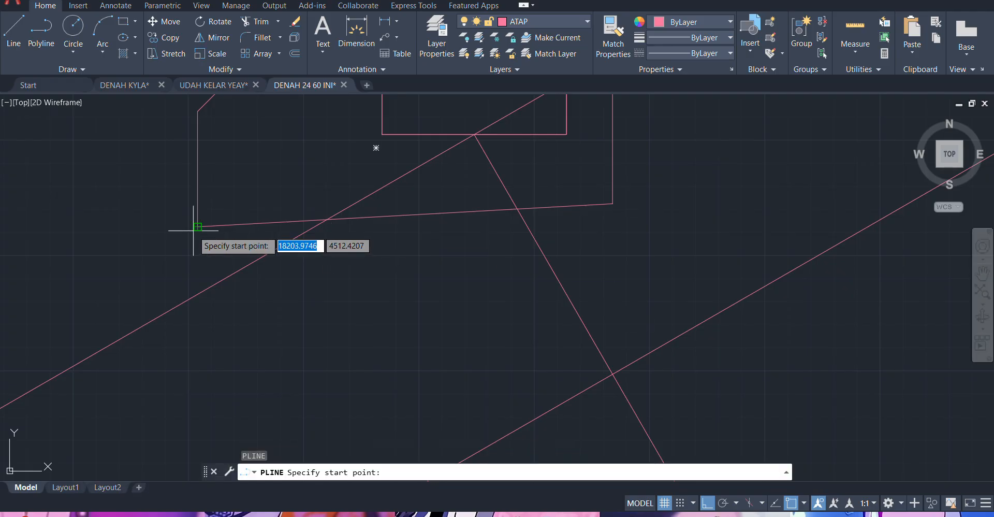
left_click(198, 227)
left_click(700, 241)
key("Escape")
- Stretch the support block's lower-right corner straight down onto the horizontal guide line
left_click(635, 169)
left_click(590, 204)
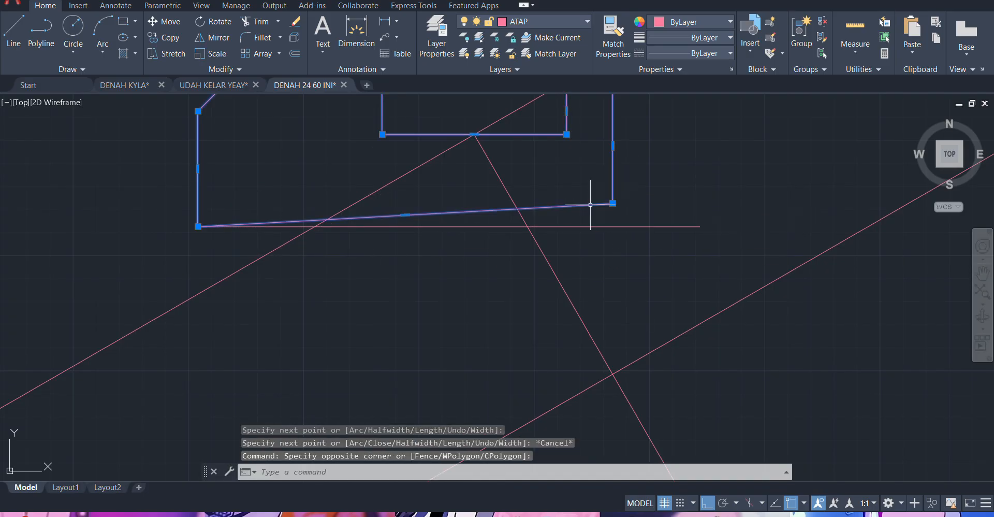
left_click(613, 203)
left_click(613, 225)
key("Escape")
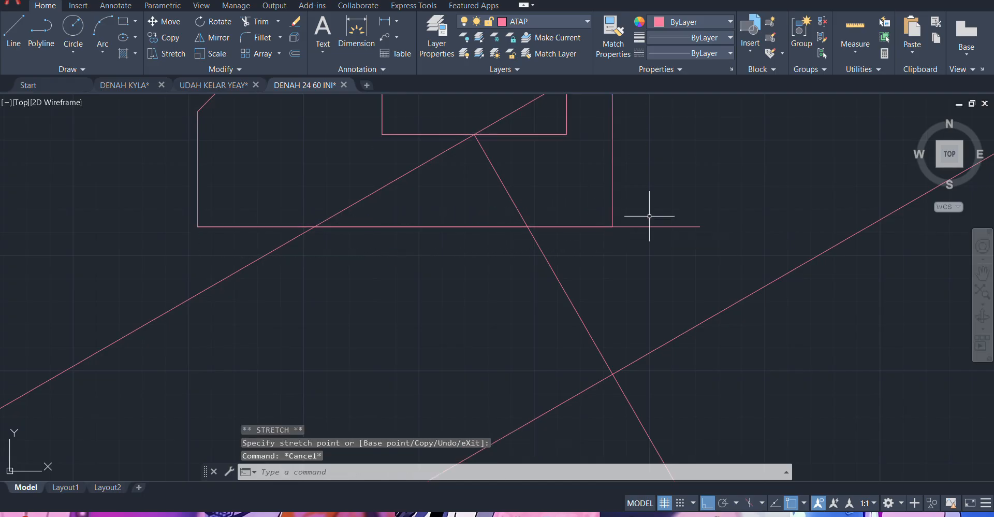
- Copy the horizontal guide line 30 downward
left_click(646, 250)
type("CO")
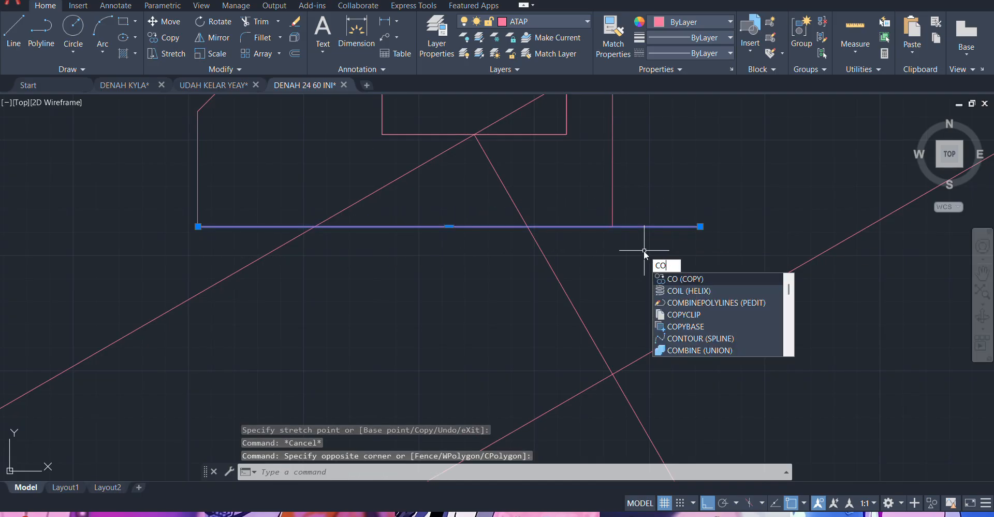
key("Return")
left_click(687, 167)
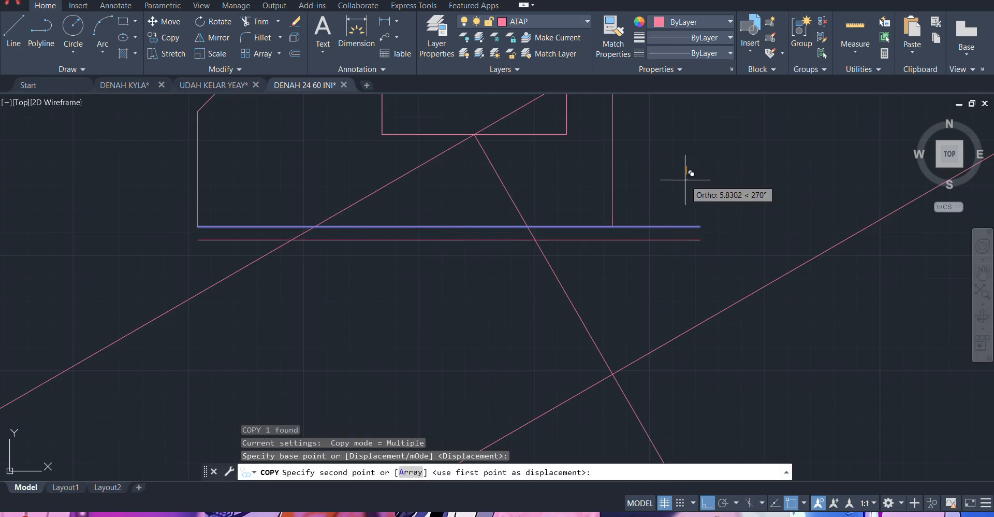
type("30")
key("Return")
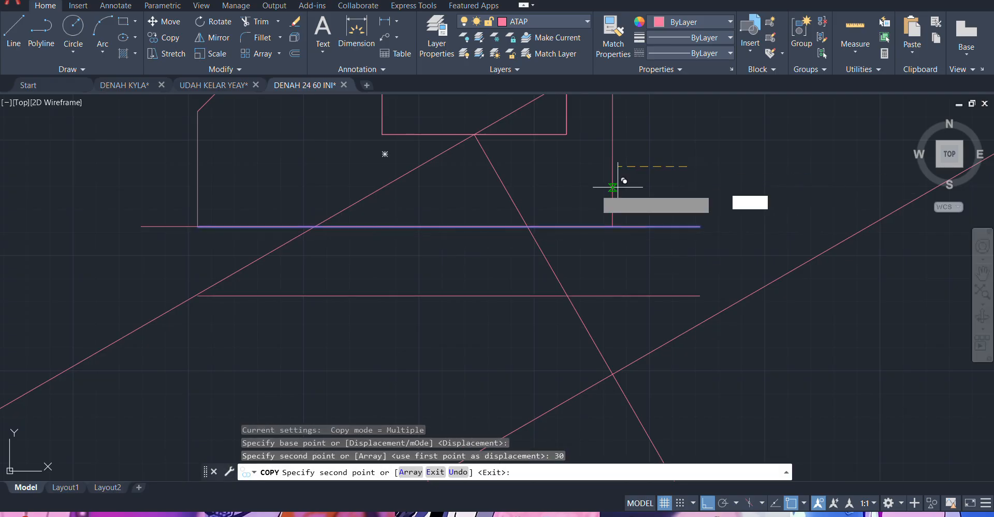
key("Escape")
- Stretch the support block's lower-left corner down to the left end of the copied guide line
left_click(239, 162)
left_click(198, 226)
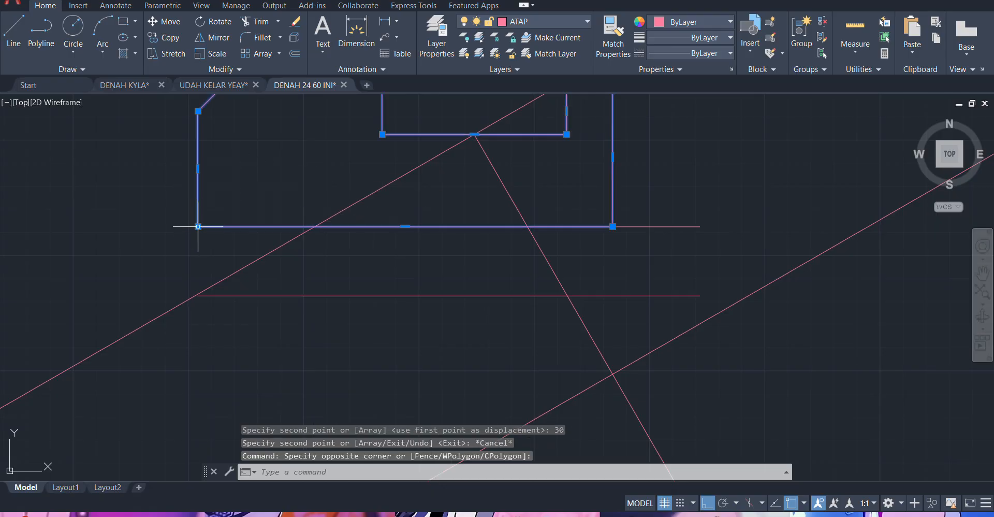
left_click(197, 226)
left_click(198, 295)
key("Escape")
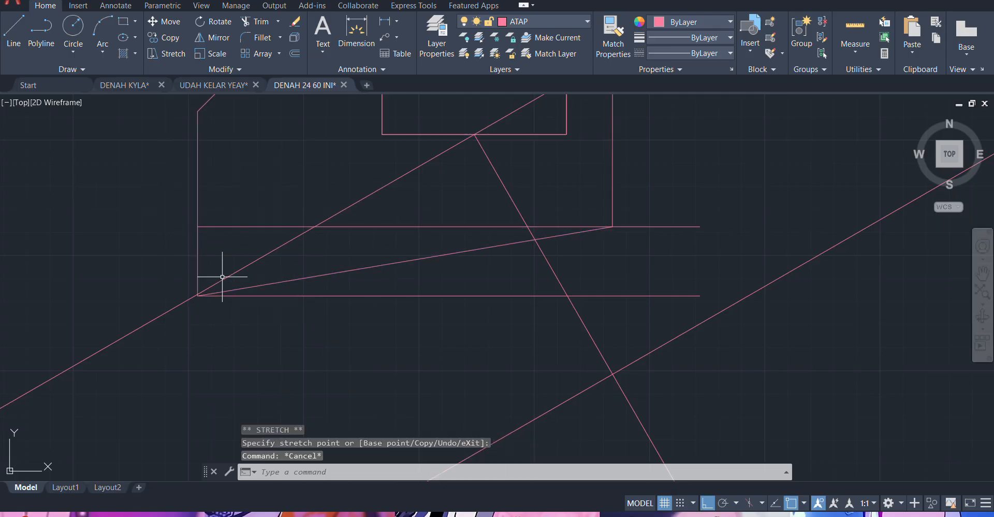
- Move the upper horizontal guide line 10 downward
left_click(654, 218)
left_click(651, 247)
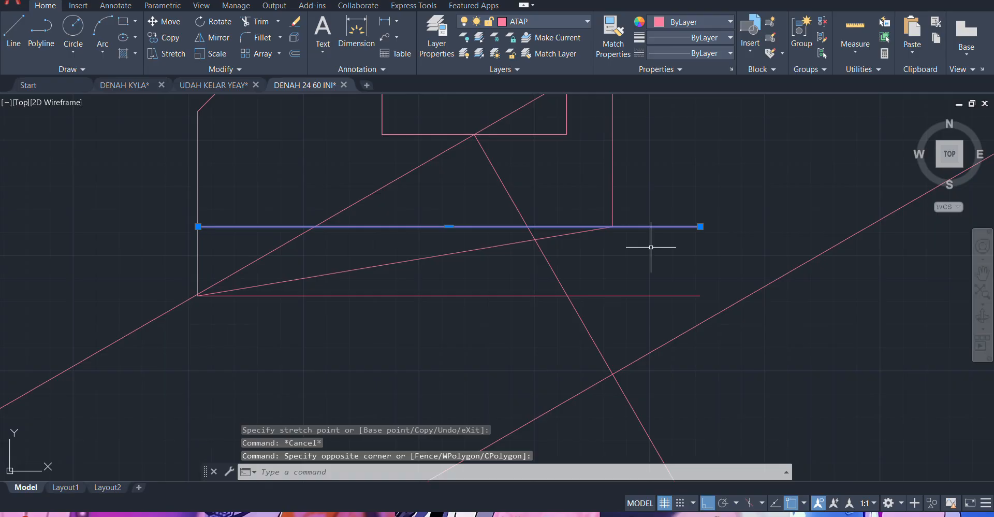
type("m")
key("Return")
left_click(694, 171)
type("10")
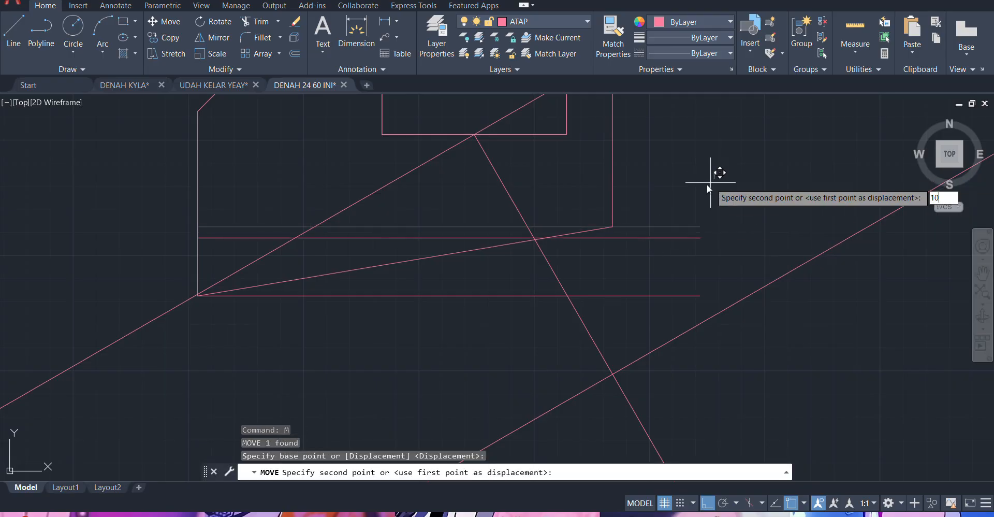
key("Return")
- Stretch the support block's lower-right corner down onto the upper guide line
left_click(673, 202)
left_click(583, 233)
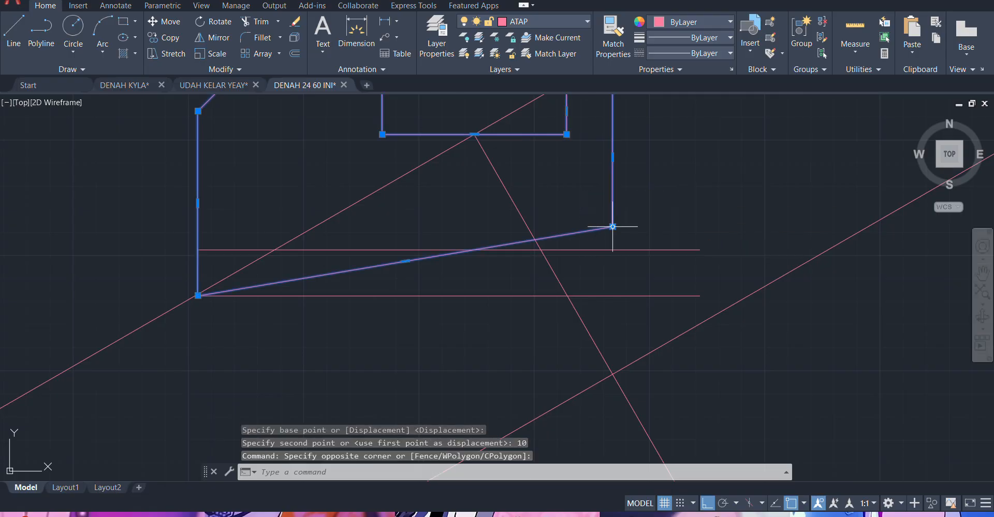
left_click(612, 227)
key("Escape")
- Erase both horizontal guide lines below the support block
left_click(672, 223)
left_click(640, 301)
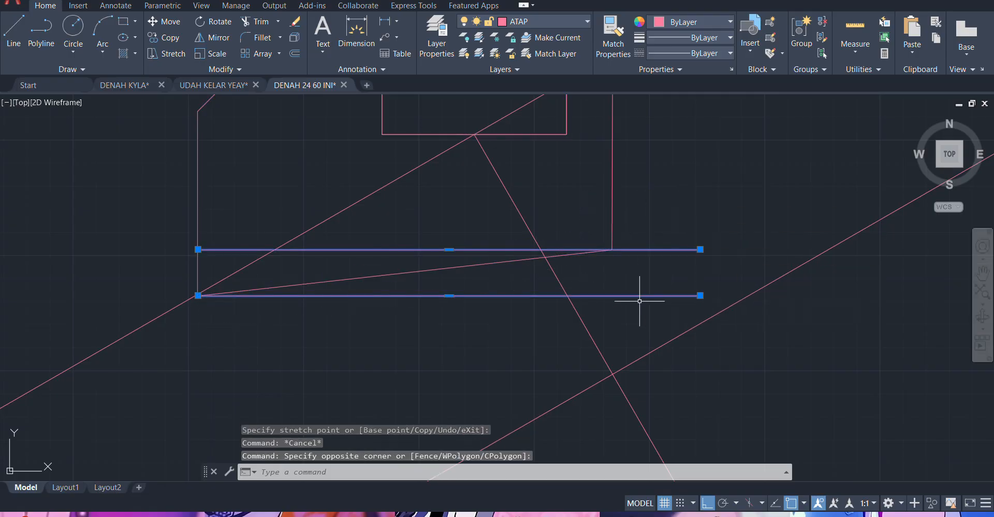
scroll(640, 301, "down", 5)
key("Delete")
scroll(550, 255, "up", 2)
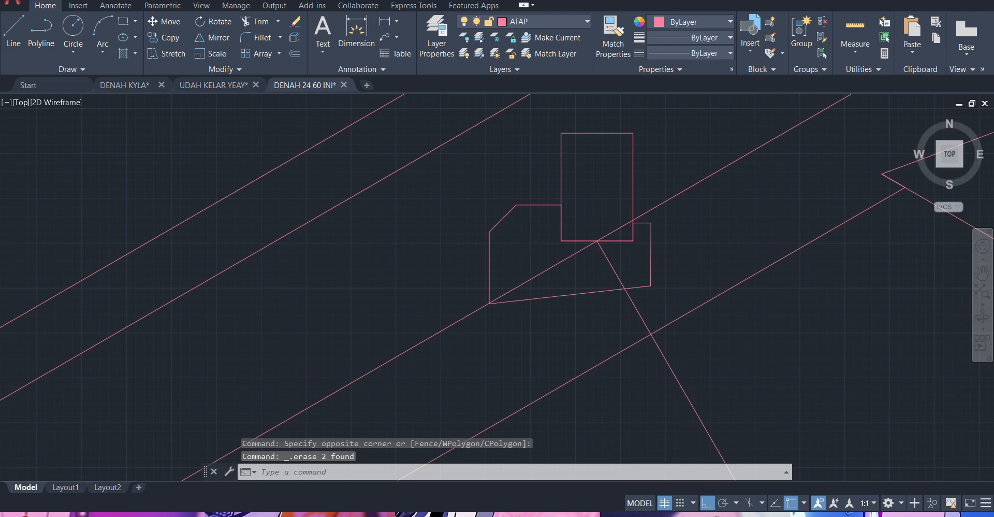
- Rotate the purlin and support block together by 30 degrees about the midpoint of the purlin's bottom edge
scroll(571, 223, "up", 4)
left_click(569, 216)
left_click(523, 172)
scroll(523, 172, "down", 8)
middle_click_drag(559, 181, 510, 245)
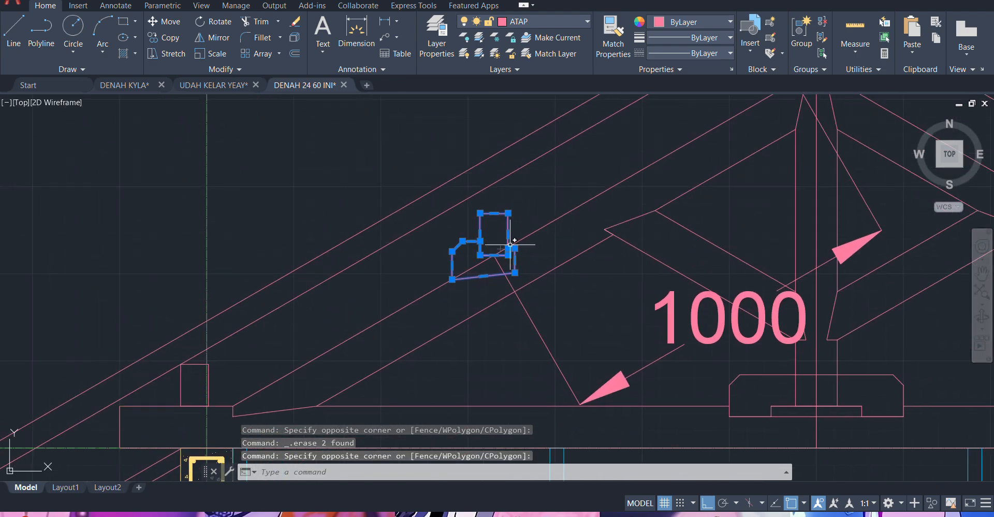
type("O")
key("Return")
scroll(504, 243, "up", 2)
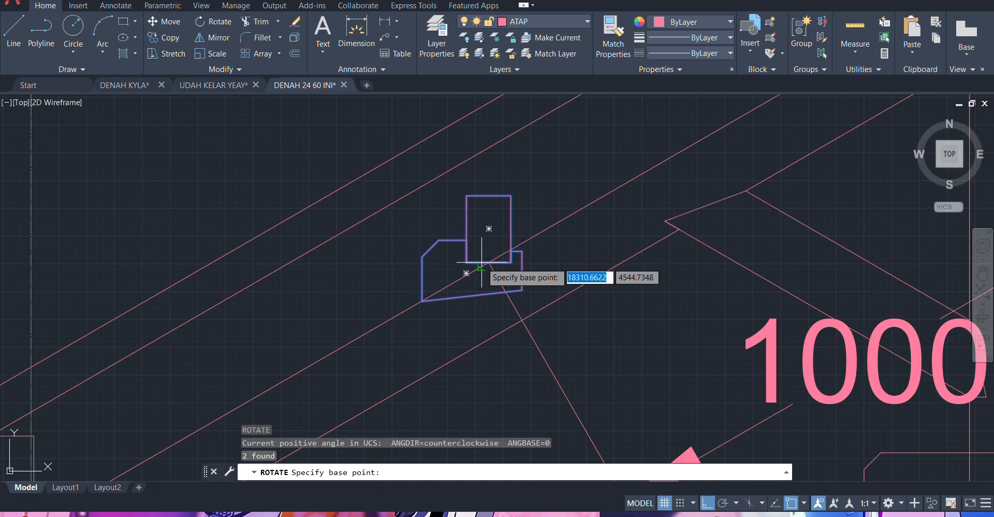
left_click(488, 262)
key("F8")
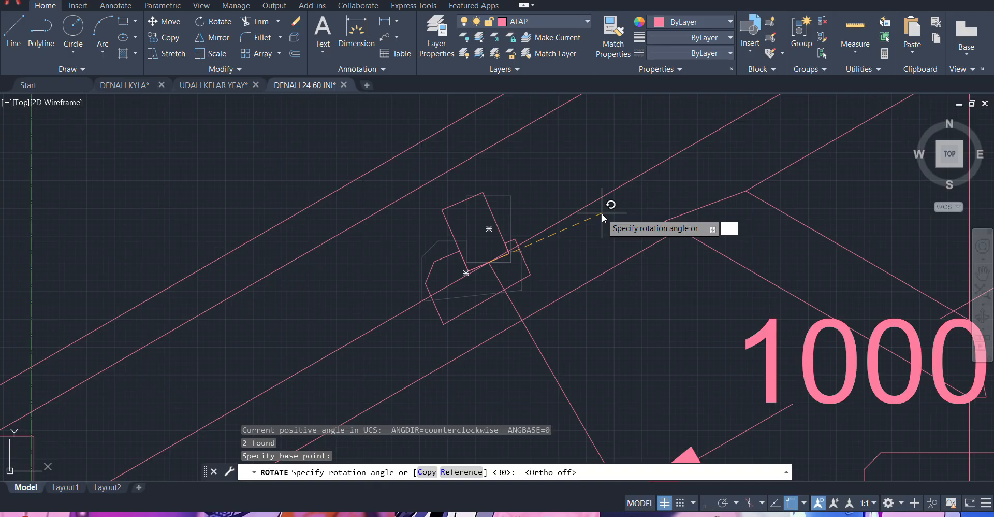
type("30")
key("Return")
- Move the rotated purlin and support block up square to the slope, bringing the block's lower-right corner close to the lower rafter's upper edge
scroll(473, 240, "up", 3)
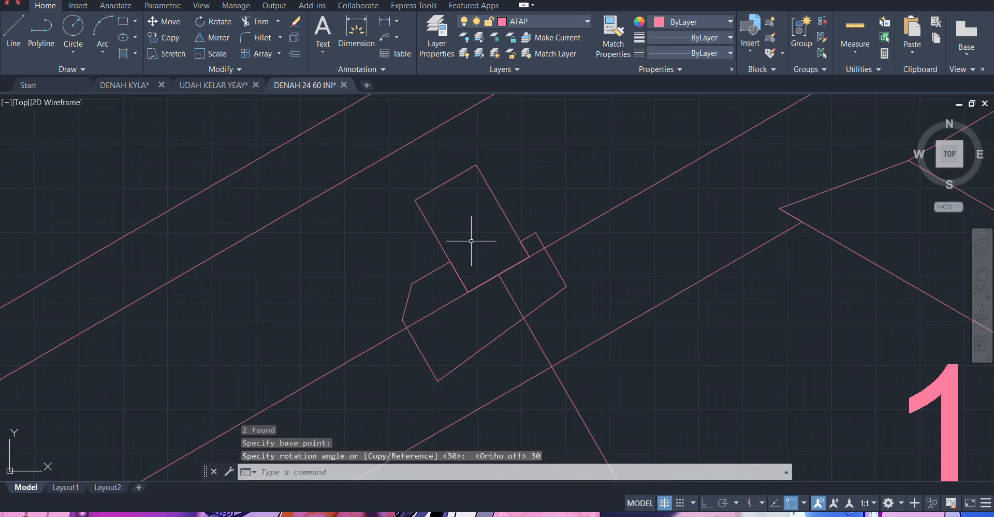
left_click(464, 281)
left_click(386, 250)
scroll(405, 228, "down", 3)
type("m")
key("Return")
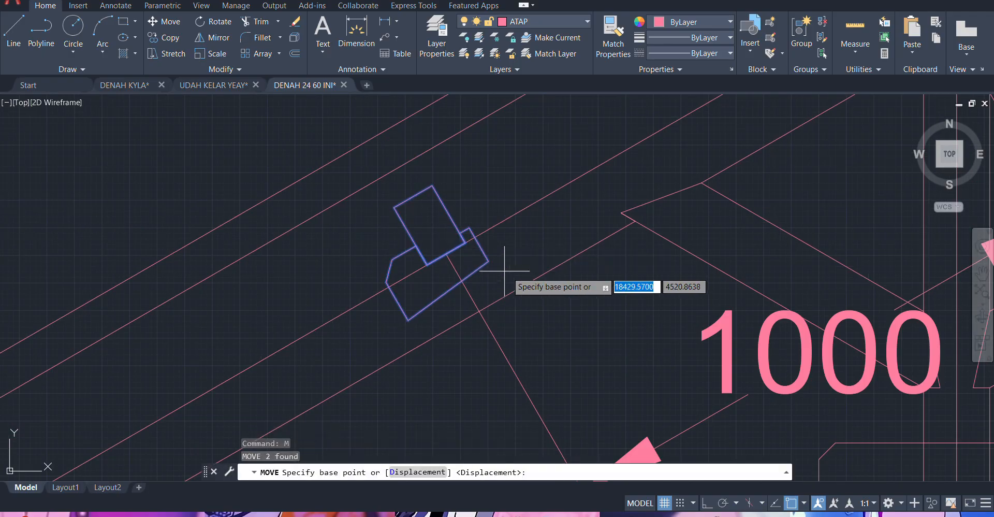
left_click(488, 261)
scroll(489, 250, "up", 3)
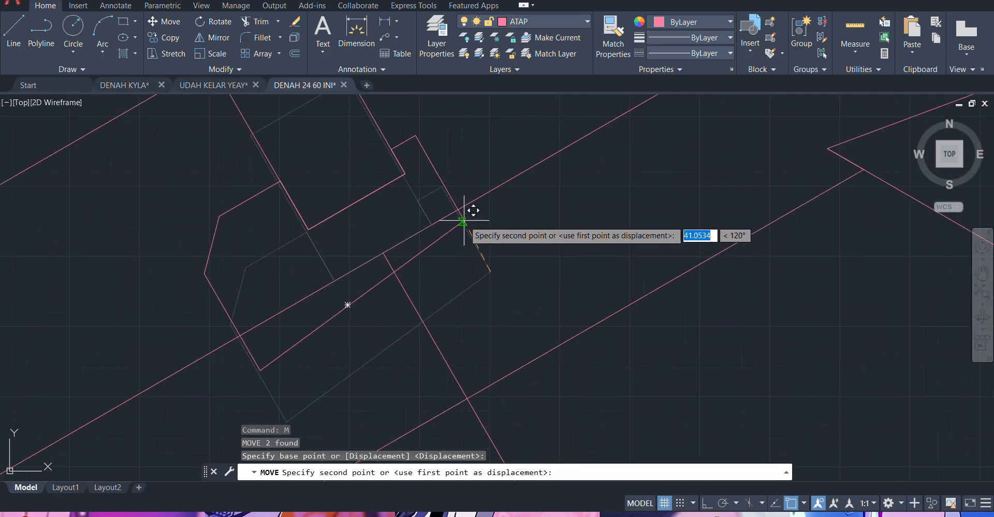
left_click(466, 228)
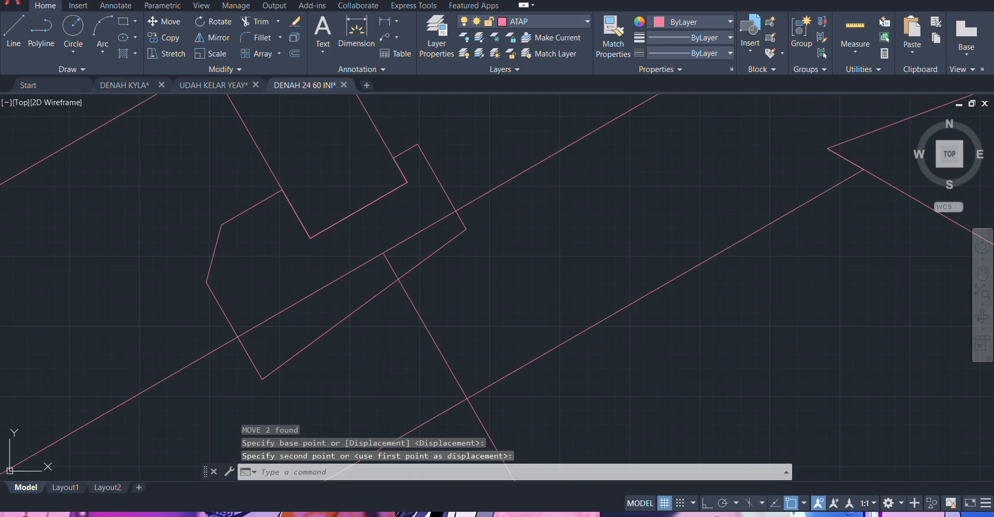
left_click(464, 228)
key("Return")
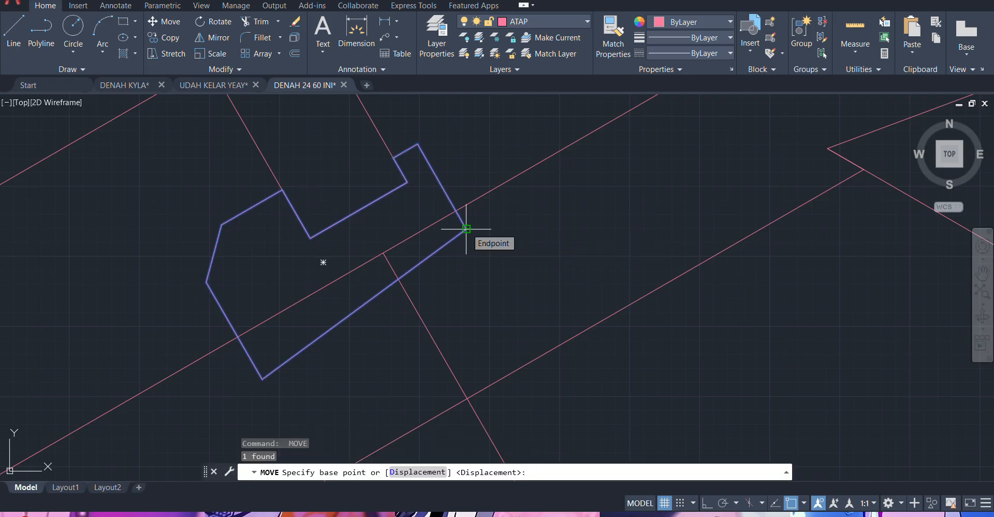
key("Escape")
- Move the purlin and support block so the block's lower-right corner sits exactly on the lower rafter's upper edge
left_click(408, 161)
left_click(385, 164)
key("space")
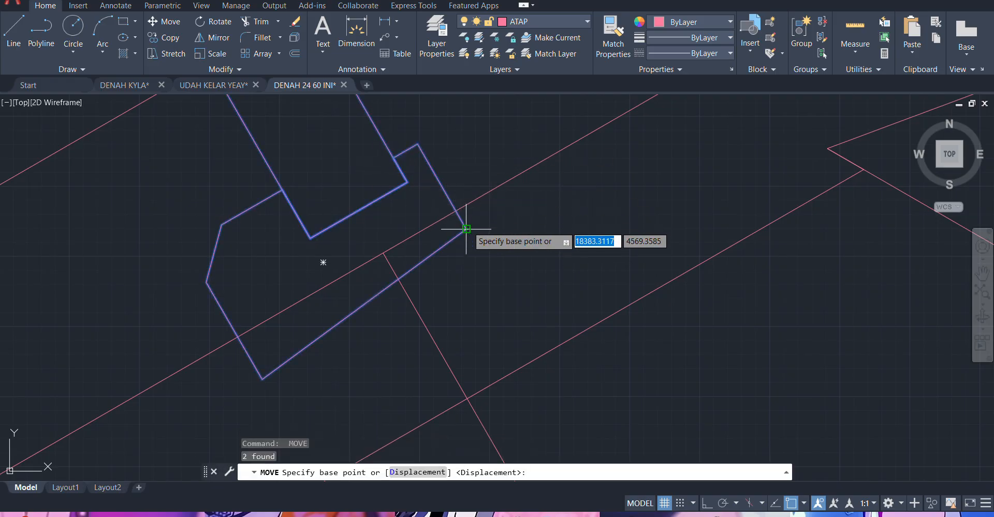
left_click(466, 228)
left_click(457, 206)
scroll(501, 200, "down", 2)
scroll(436, 144, "up", 2)
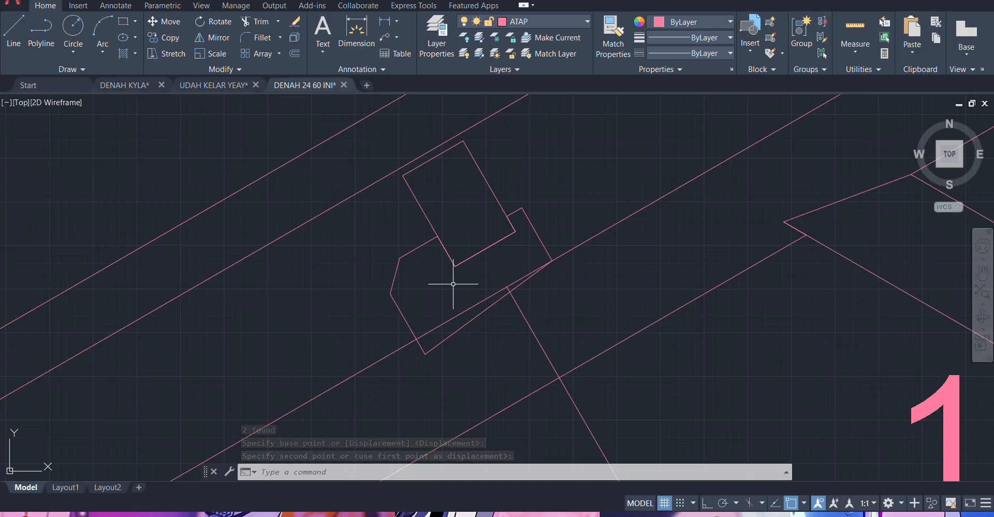
- Undo the last move of the purlin and support block, and redo it
key("ctrl+z")
key("ctrl+z")
key("ctrl+z")
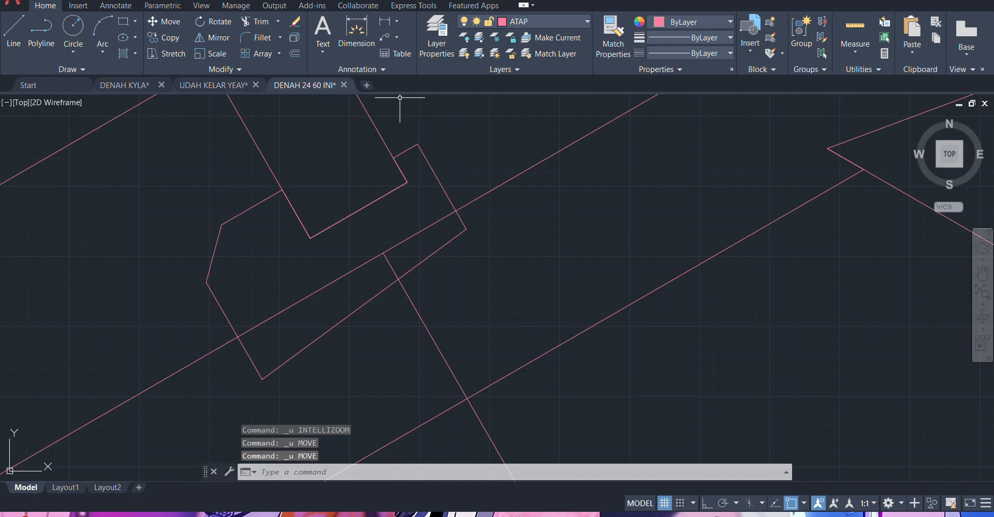
key("ctrl+y")
scroll(288, 298, "down", 2)
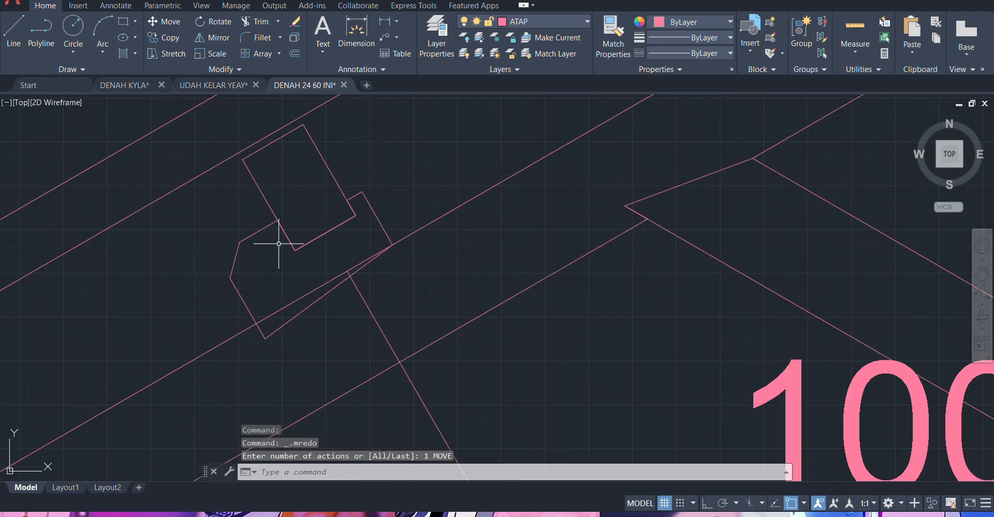
middle_click_drag(275, 202, 345, 294)
left_click(346, 35)
scroll(304, 269, "up", 4)
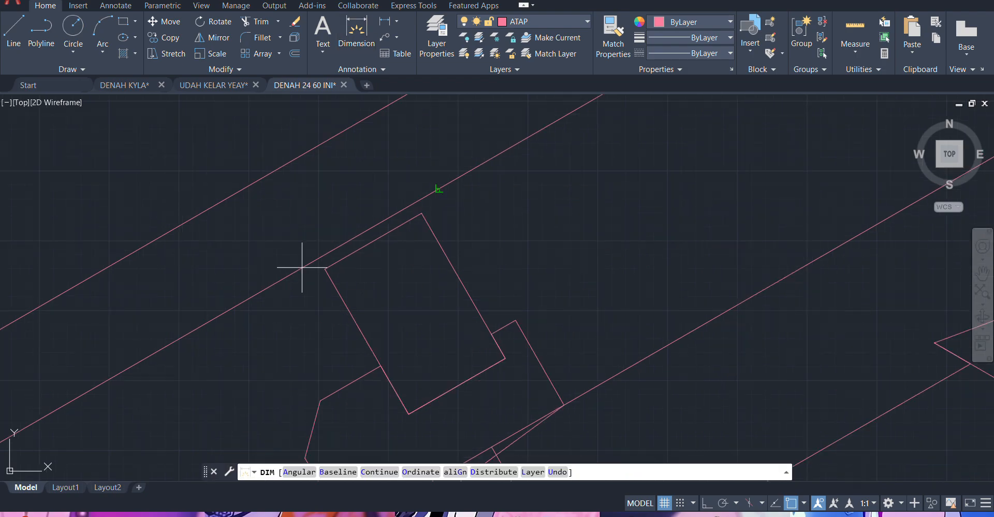
key("Return")
left_click(325, 259)
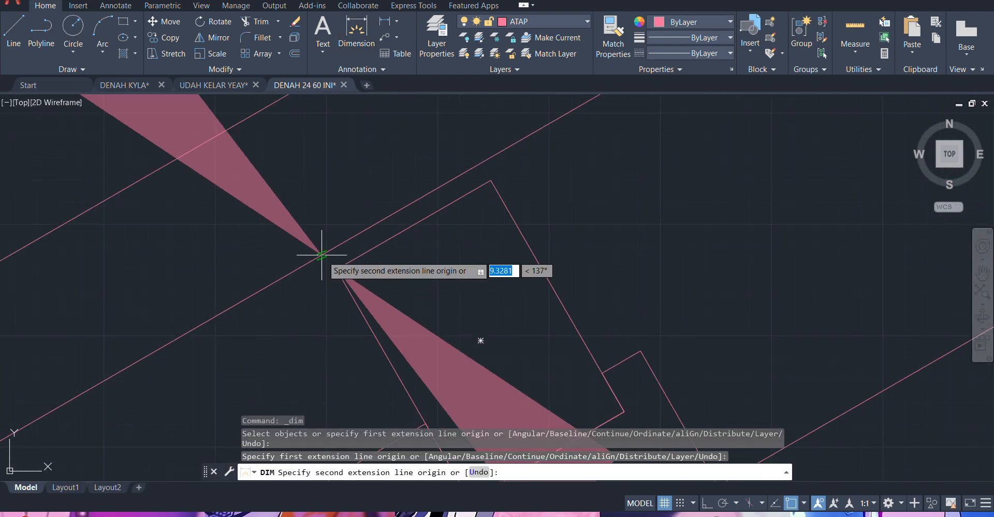
scroll(322, 254, "down", 3)
key("Escape")
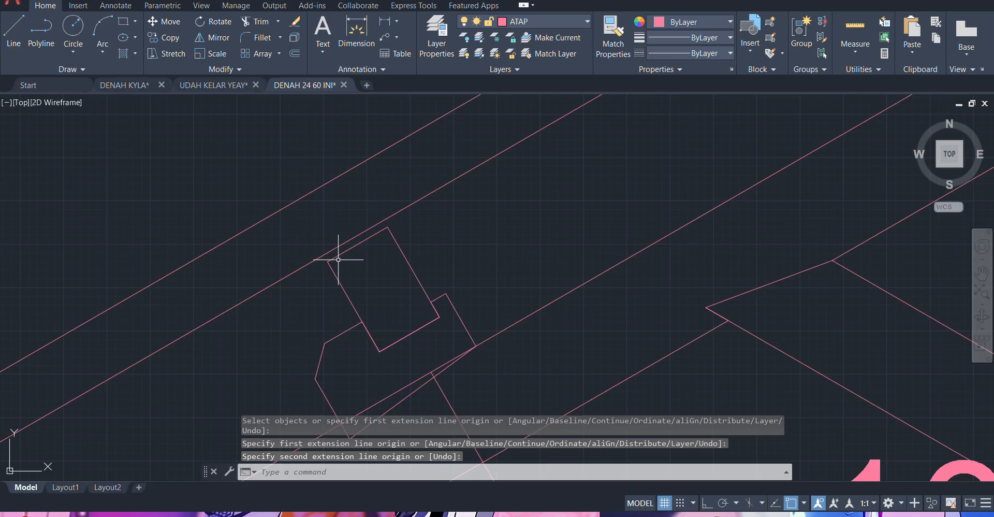
type("l")
key("Return")
key("Escape")
left_click(337, 259)
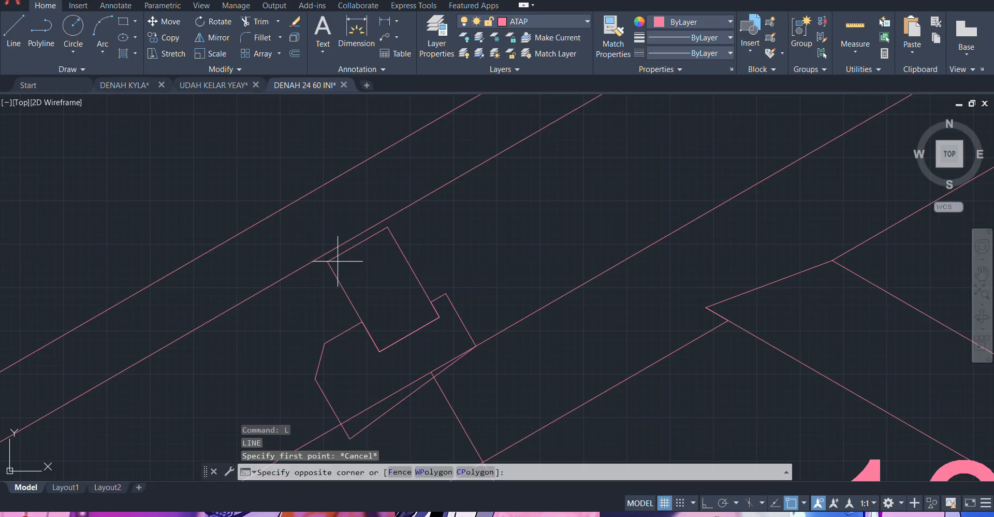
left_click(338, 256)
key("Escape")
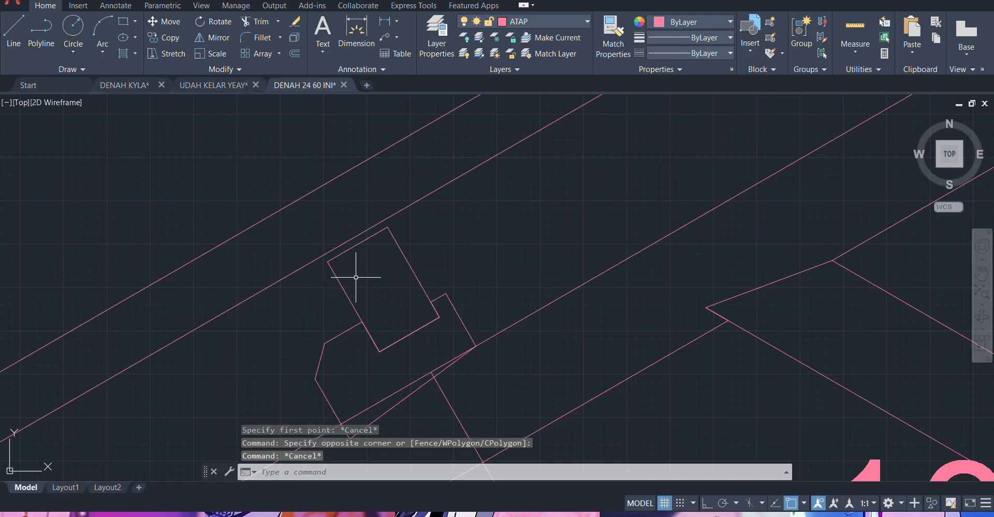
- Move the purlin by its upper-left corner perpendicularly onto the lower edge of the upper rafter
left_click(356, 273)
left_click(317, 289)
type("m")
key("Return")
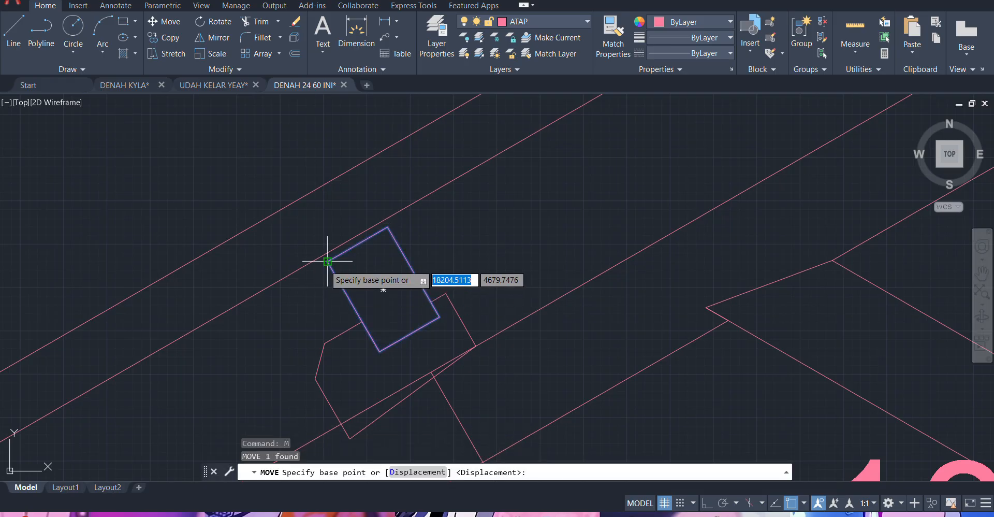
left_click(327, 260)
scroll(327, 254, "up", 4)
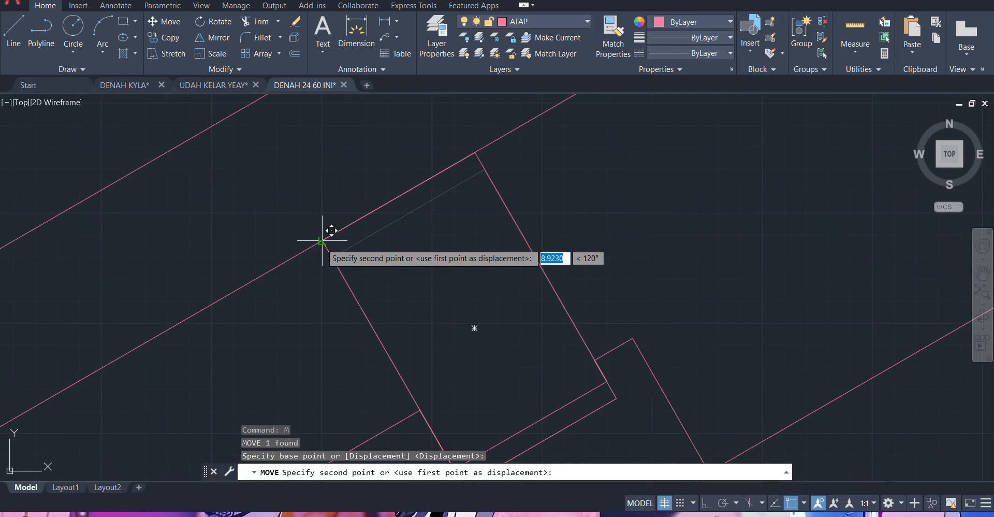
left_click(321, 241)
scroll(322, 222, "down", 4)
scroll(417, 288, "up", 6)
key("Escape")
- Stretch the seat edge of the support block's notch up to the purlin's bottom edge
middle_click_drag(416, 289, 553, 274)
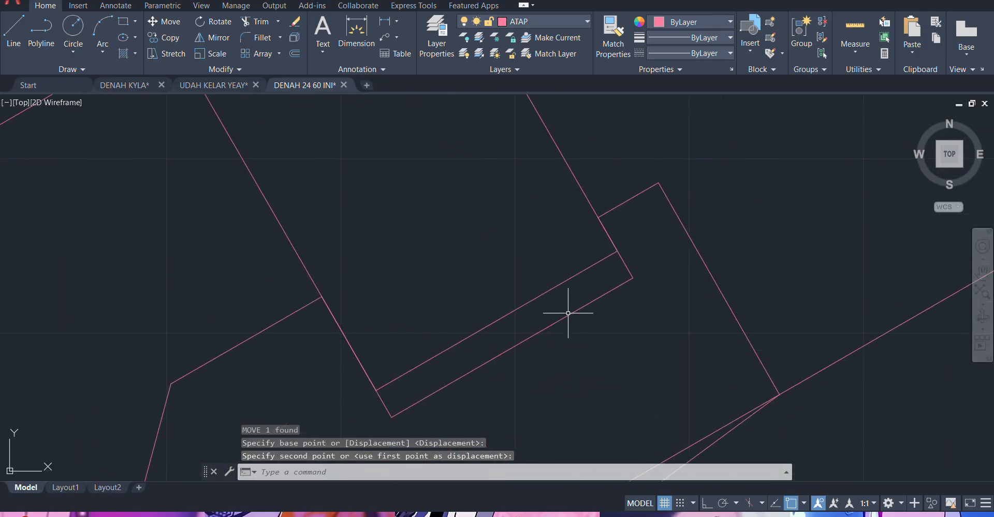
left_click(569, 315)
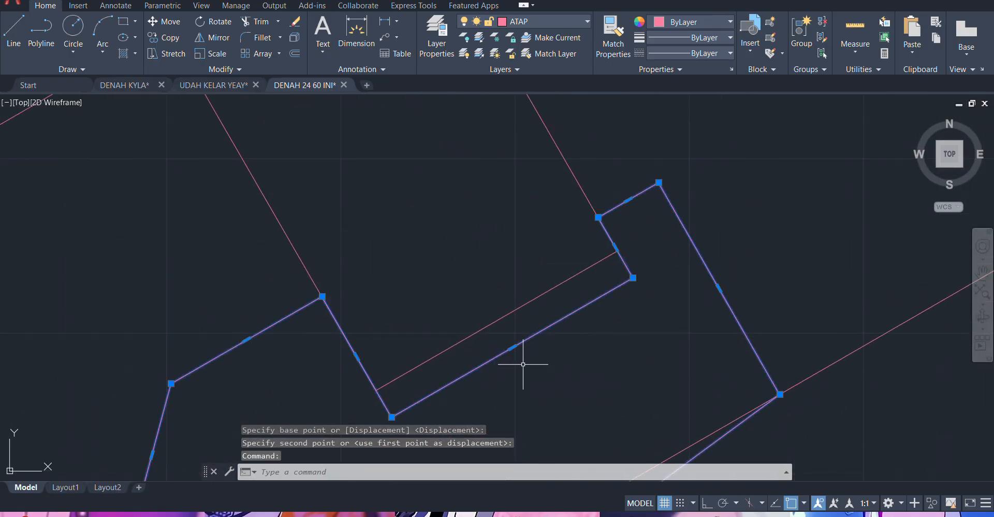
left_click(633, 280)
type("`")
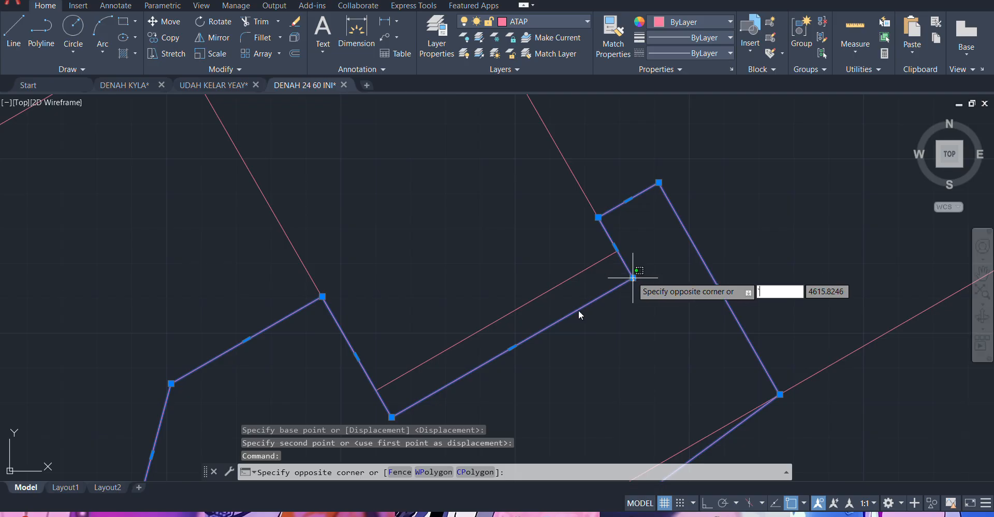
key("Escape")
left_click(512, 347)
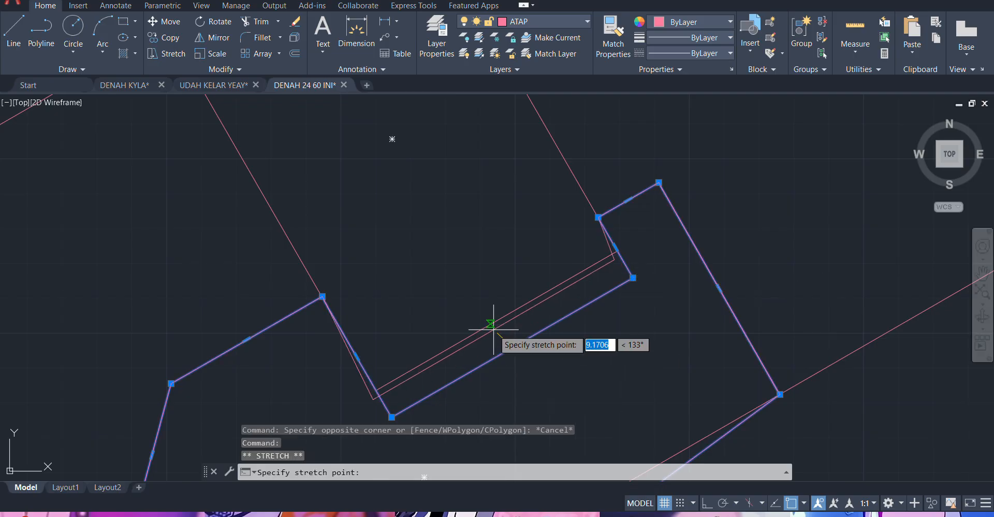
left_click(497, 321)
scroll(477, 230, "down", 2)
key("Escape")
scroll(478, 230, "up", 5)
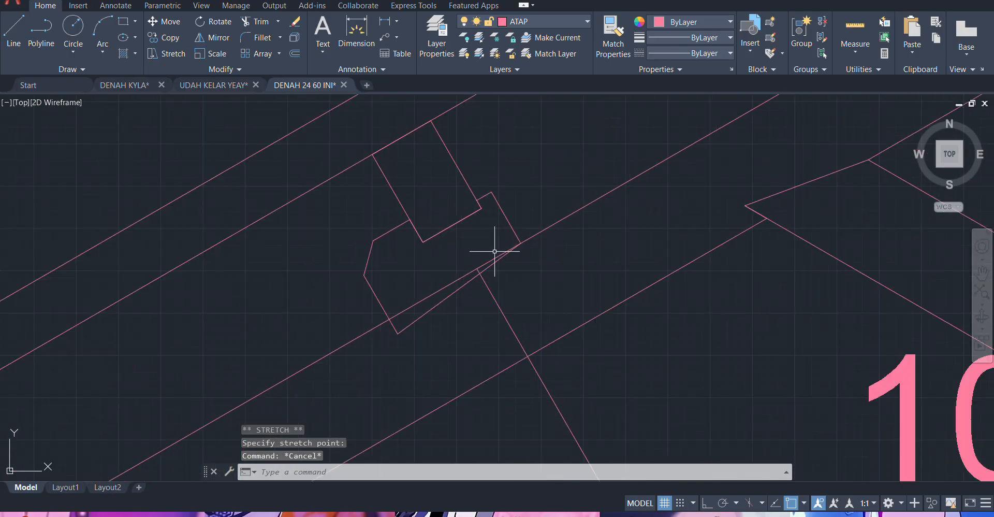
- Delete the 1000 dimension beside the left support block
left_click(537, 337)
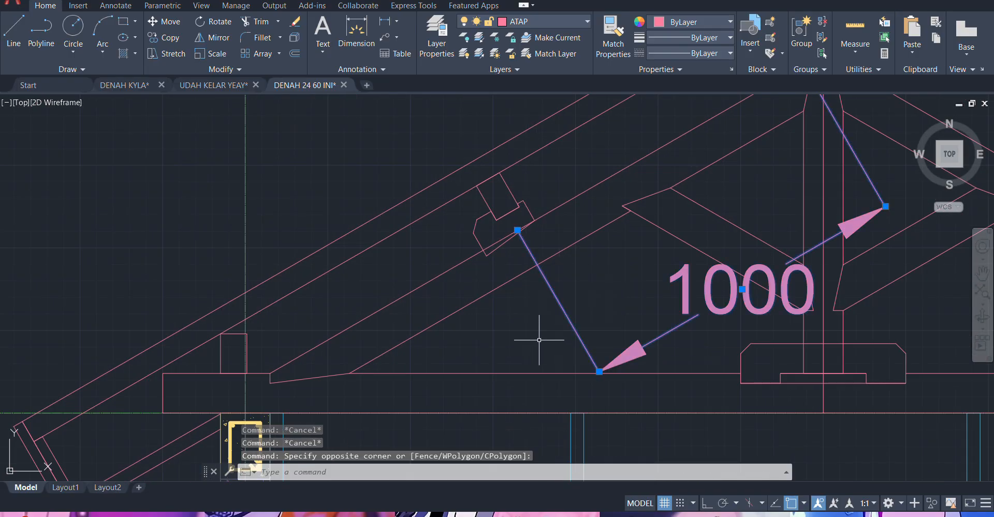
scroll(537, 337, "down", 5)
key("Delete")
- Trim away the rafter line running through the left support block
scroll(510, 321, "up", 4)
scroll(743, 353, "up", 1)
middle_click_drag(743, 352, 590, 269)
type("tr")
key("Return")
scroll(494, 262, "up", 3)
left_click(527, 311)
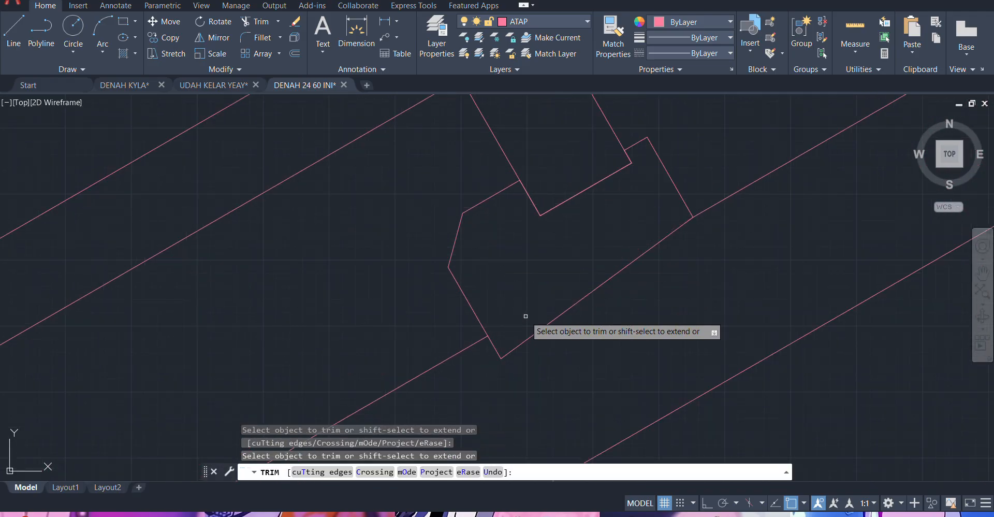
key("Return")
- Mirror the left purlin and support block across the truss's vertical centre line, keeping the originals
scroll(520, 285, "down", 5)
left_click(555, 244)
left_click(539, 254)
scroll(540, 252, "down", 6)
type("mi")
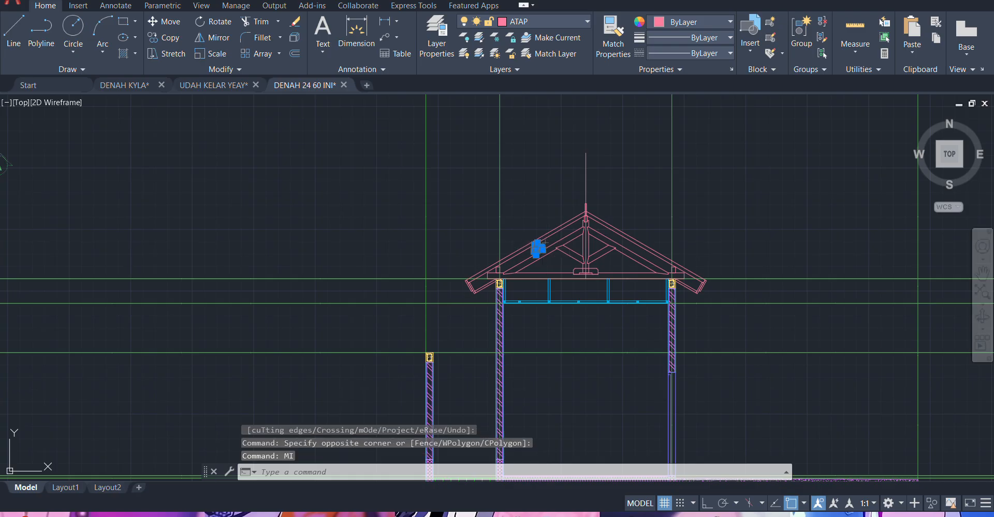
key("Return")
scroll(538, 250, "up", 8)
left_click(484, 289)
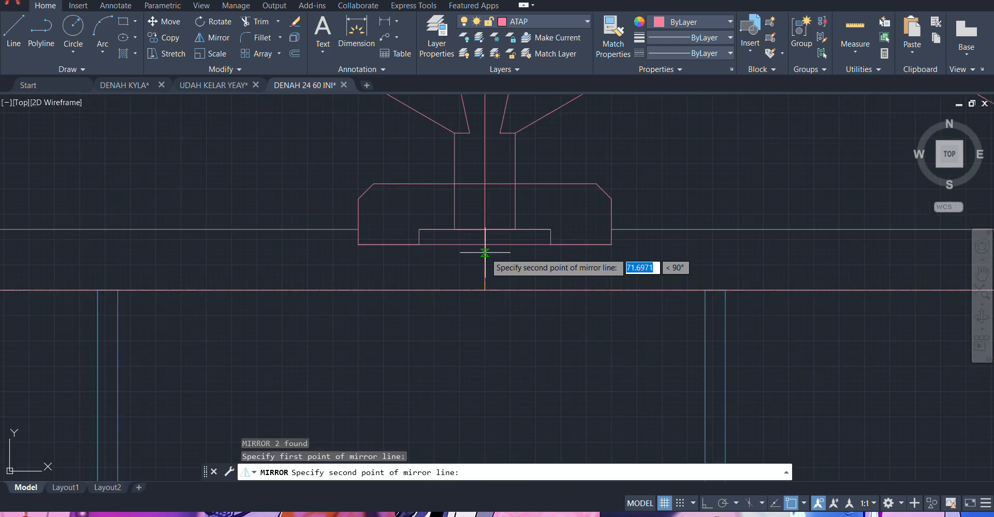
left_click(484, 228)
key("Return")
- Trim away the rafter line running through the mirrored support block on the right slope
scroll(485, 234, "down", 6)
scroll(678, 201, "up", 4)
scroll(466, 211, "up", 2)
middle_click_drag(466, 211, 500, 334)
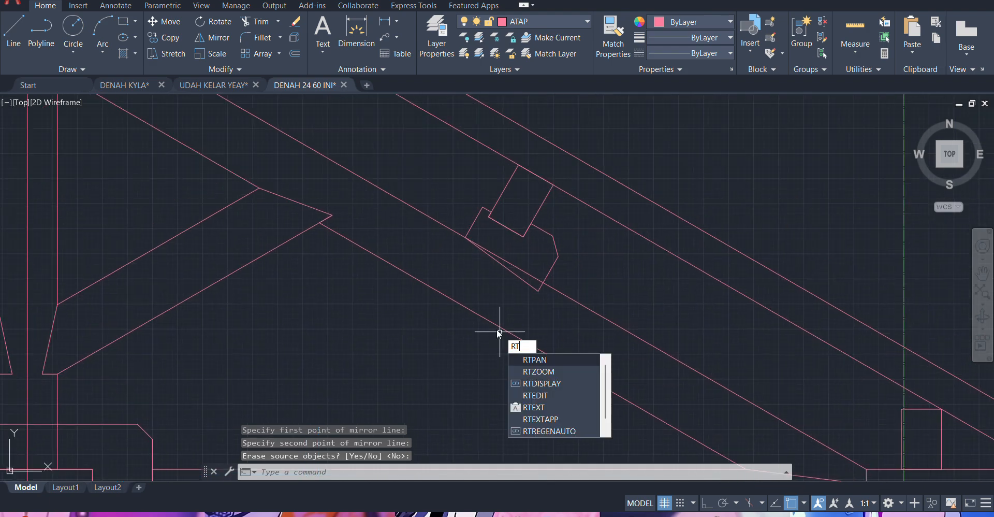
type("tr")
key("Return")
scroll(516, 279, "up", 4)
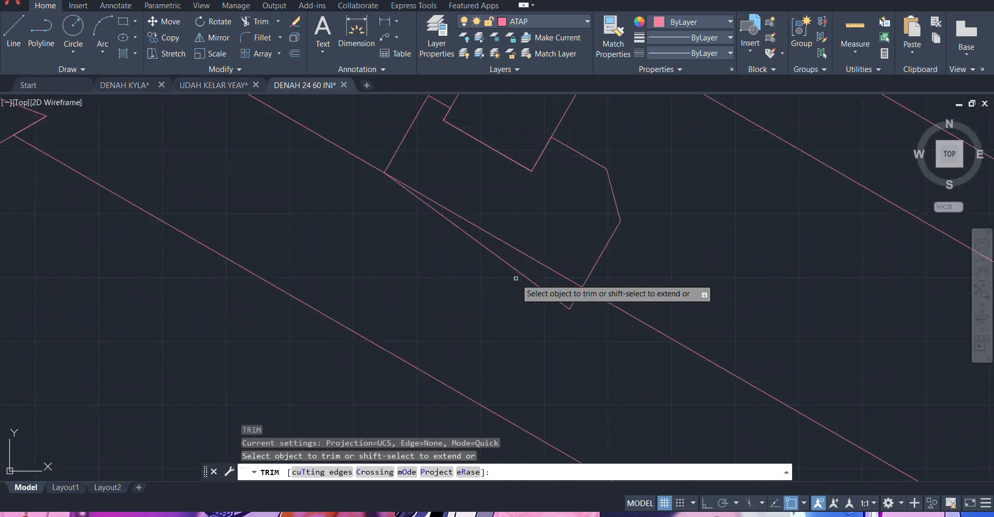
left_click(551, 242)
left_click(535, 275)
key("Return")
scroll(554, 262, "down", 8)
middle_click_drag(555, 261, 626, 319)
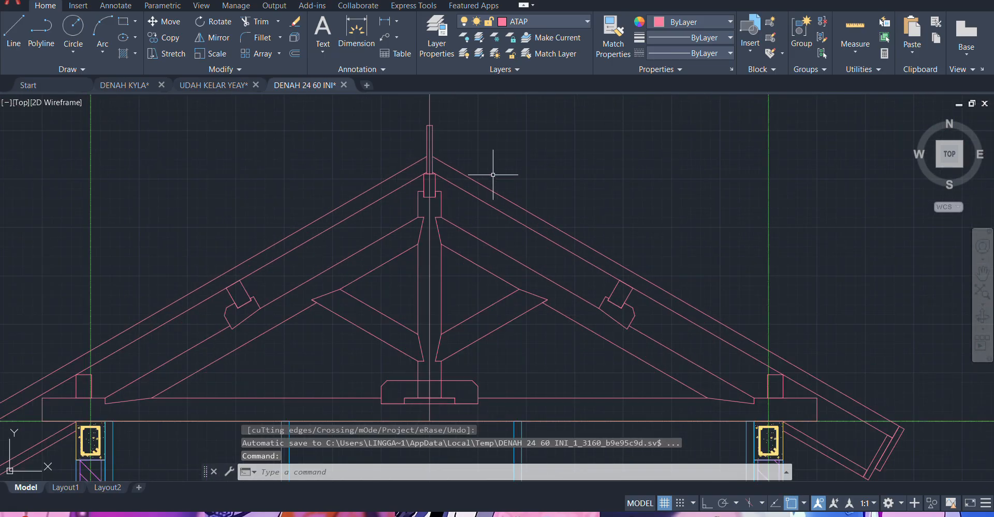
scroll(526, 162, "down", 4)
middle_click_drag(525, 162, 593, 102)
key("Escape")
scroll(593, 102, "up", 5)
scroll(533, 195, "down", 5)
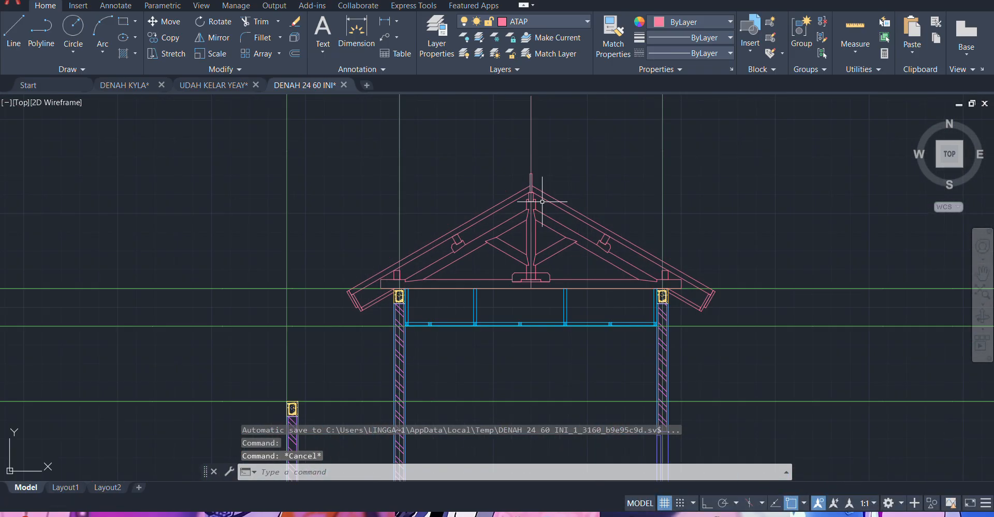
- Draw a 30 by 40 rectangle for a roof batten in the empty space beside the ridge board
scroll(519, 194, "up", 4)
type("R")
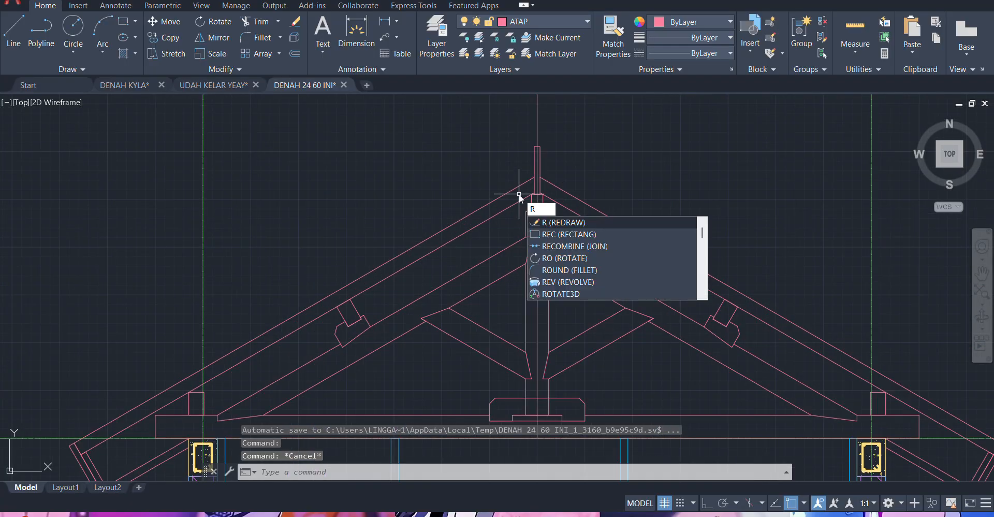
type("EC")
key("Return")
scroll(562, 136, "up", 3)
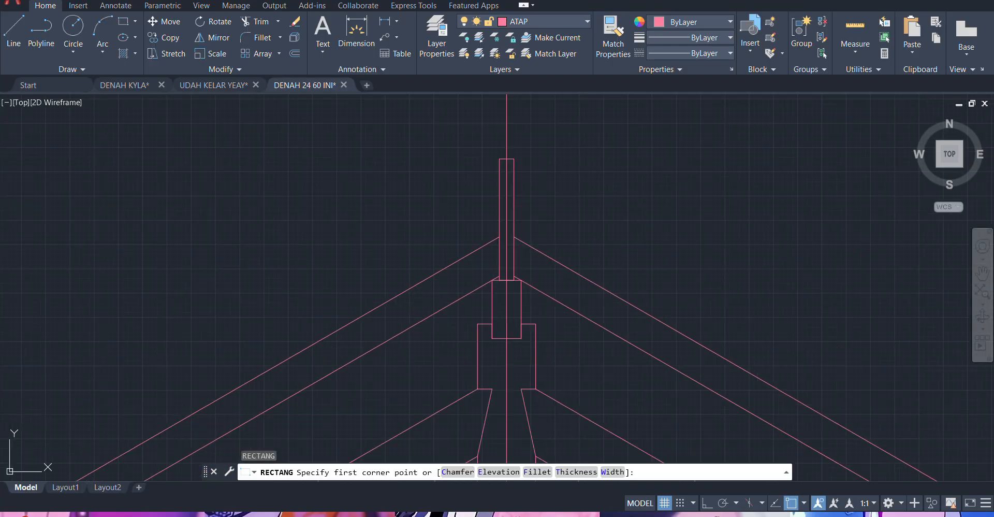
middle_click_drag(604, 218, 450, 217)
left_click(442, 224)
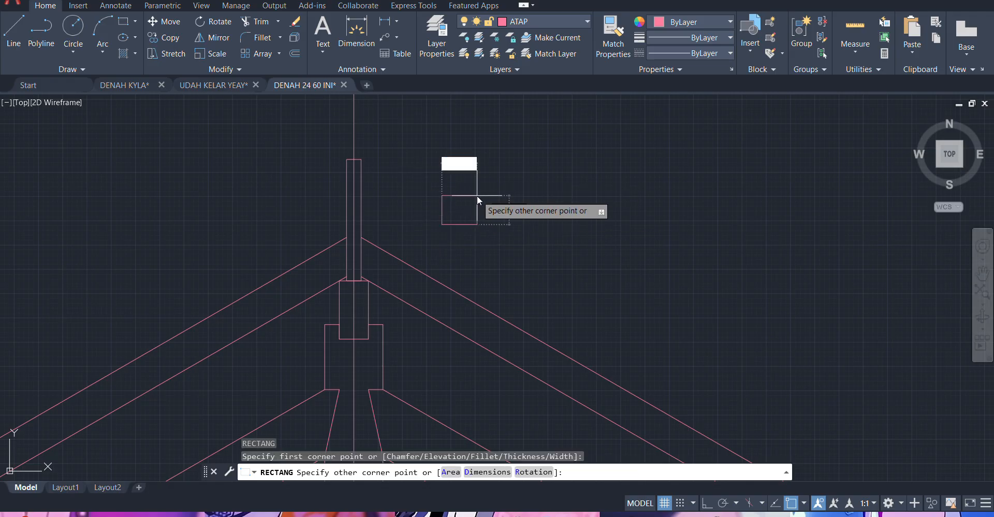
type("30,40")
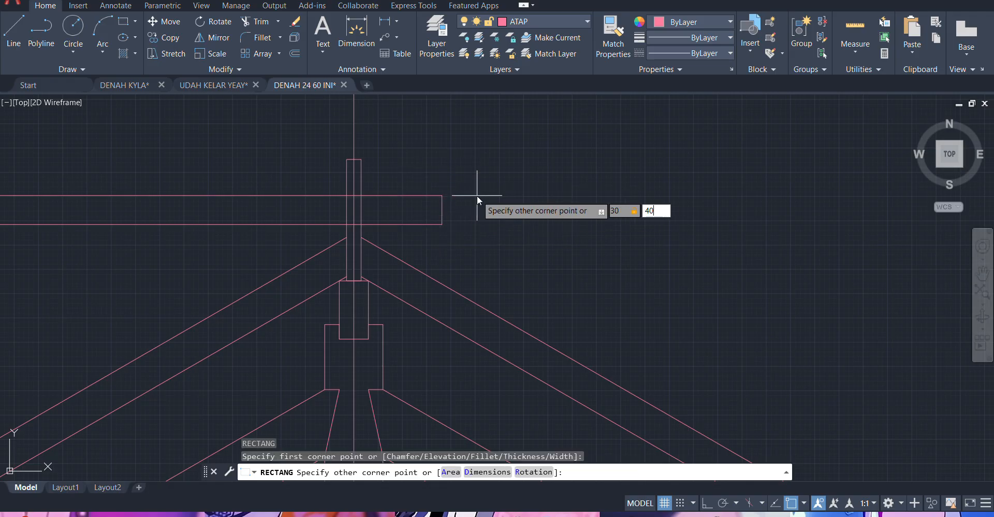
key("Return")
- Rotate the batten rectangle by 30 degrees about its lower right corner
scroll(460, 201, "up", 4)
mouse_move(461, 201)
middle_mouse_down()
mouse_move(416, 143)
mouse_move(389, 200)
mouse_move(371, 209)
middle_mouse_up()
scroll(412, 148, "down", 2)
left_click(362, 213)
left_click(345, 227)
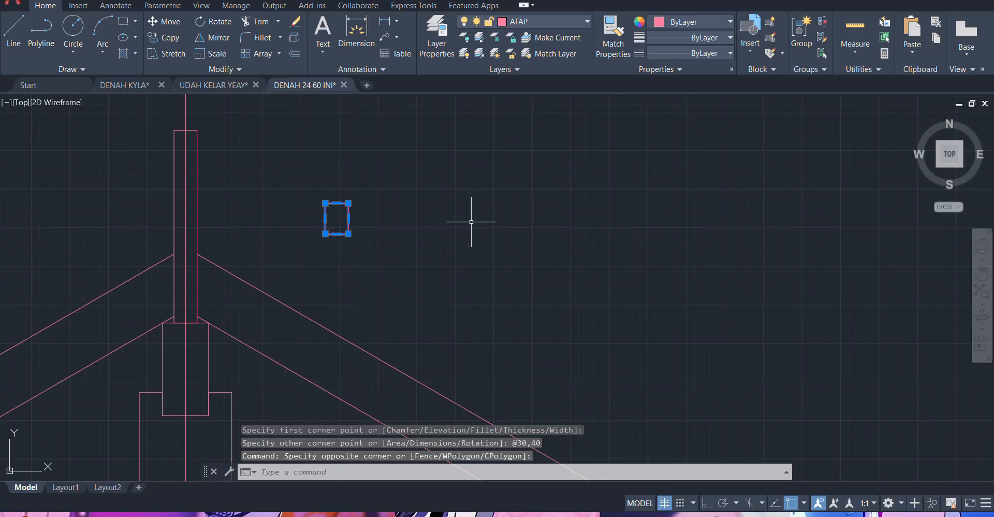
type("O")
key("Return")
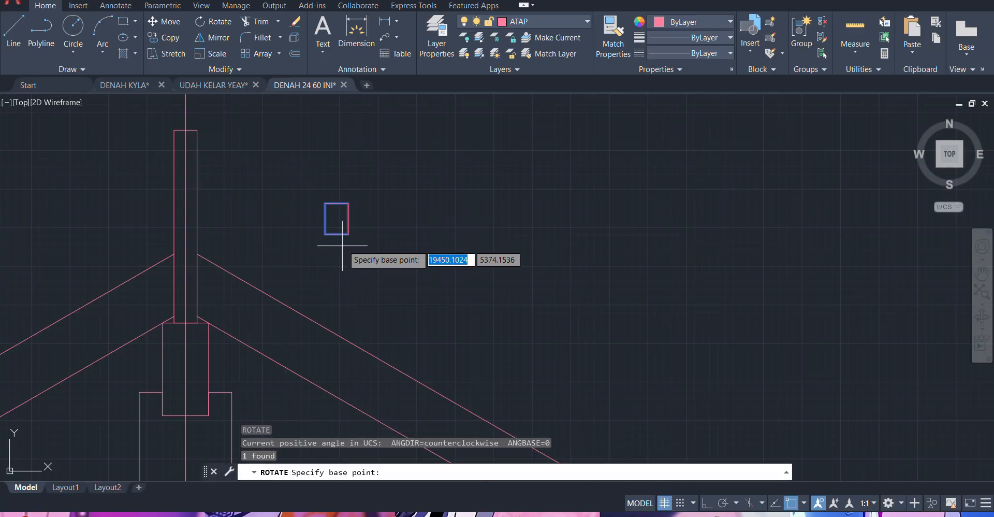
left_click(337, 218)
key("BackSpace")
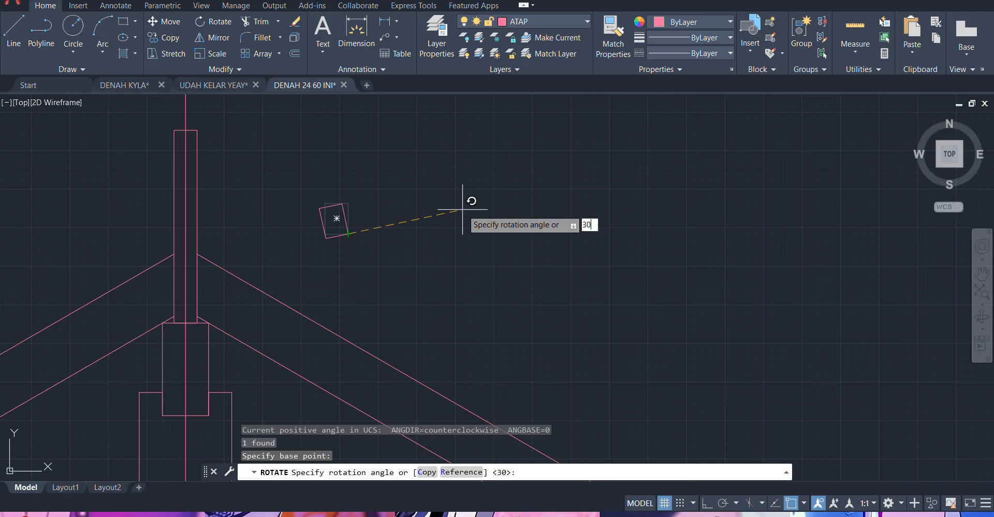
type("30")
key("Return")
- Move the rotated batten by its ridge-side corner to where the left slope's upper rafter line meets the ridge board
left_click(414, 204)
left_click(329, 250)
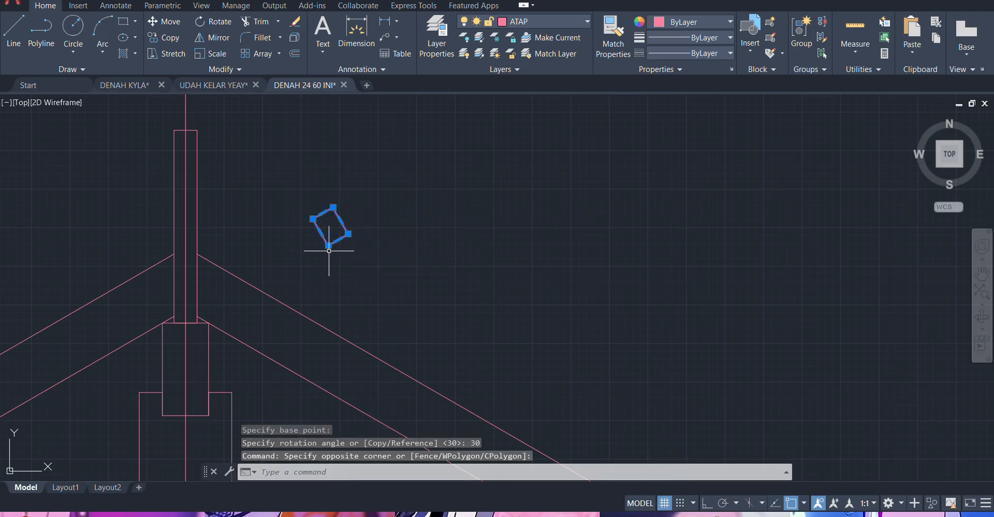
type("m")
key("Return")
left_click(348, 234)
scroll(124, 225, "up", 2)
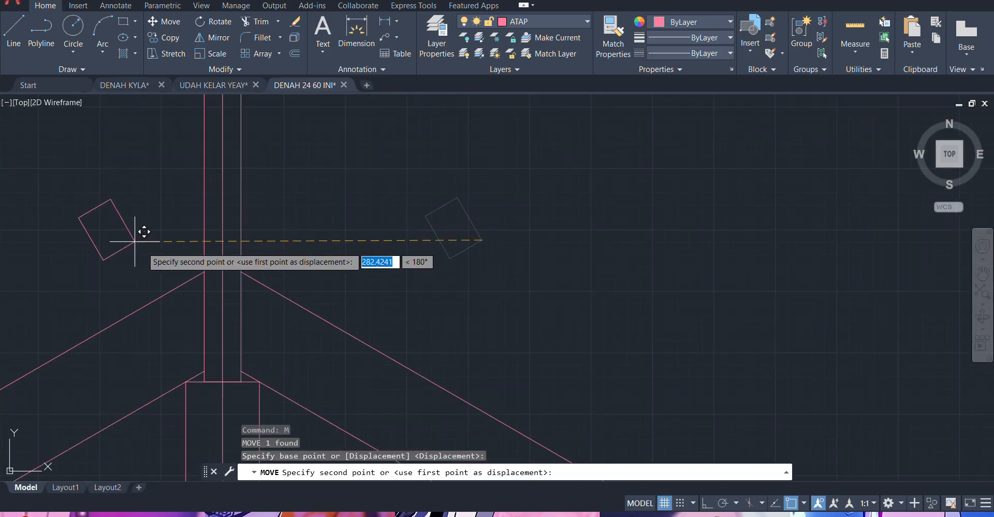
key("Escape")
scroll(260, 207, "down", 3)
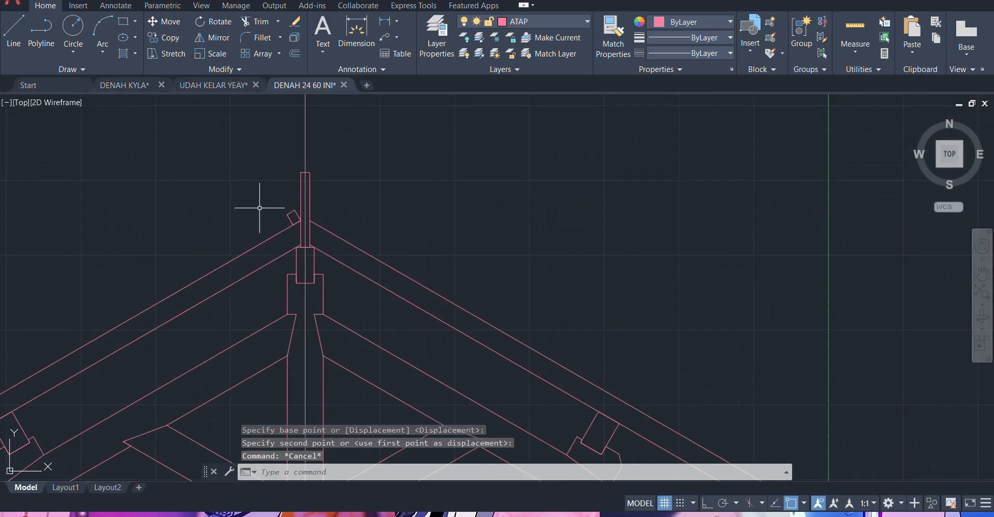
scroll(259, 208, "up", 2)
- Switch to the DENAH KYLA drawing and measure the length and spacing of its roof tiles without placing a dimension
left_click(124, 85)
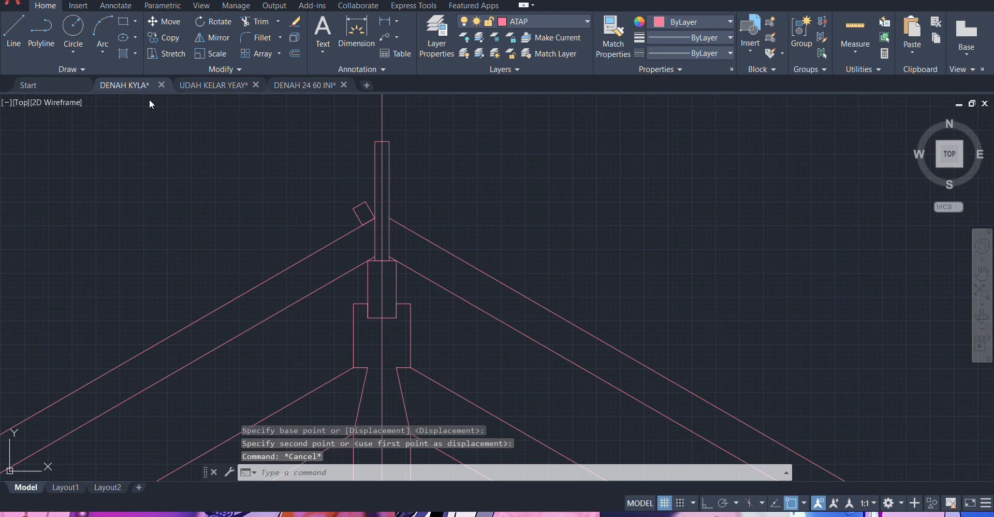
scroll(532, 170, "down", 2)
middle_click_drag(825, 193, 301, 200)
scroll(414, 193, "up", 8)
mouse_move(414, 193)
middle_mouse_down()
mouse_move(383, 213)
mouse_move(69, 238)
middle_mouse_up()
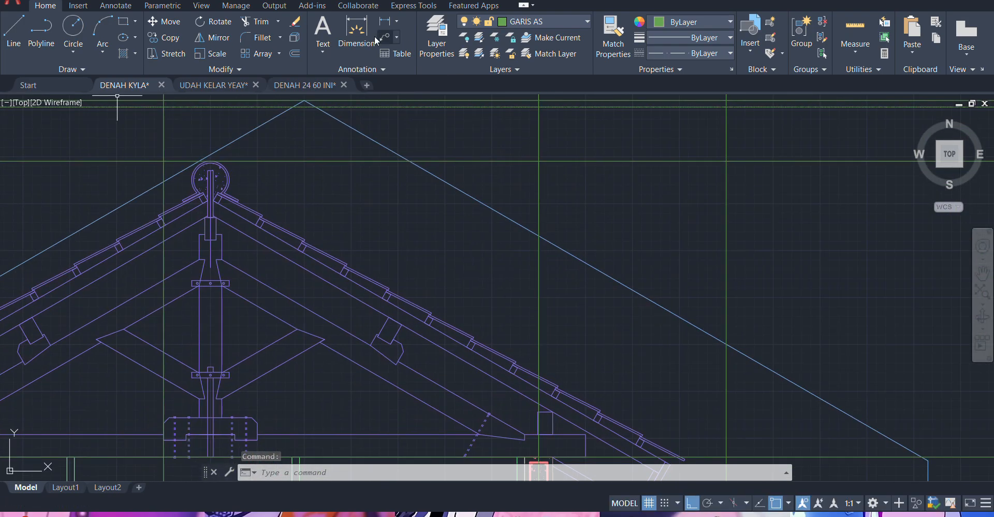
left_click(357, 32)
scroll(237, 195, "up", 5)
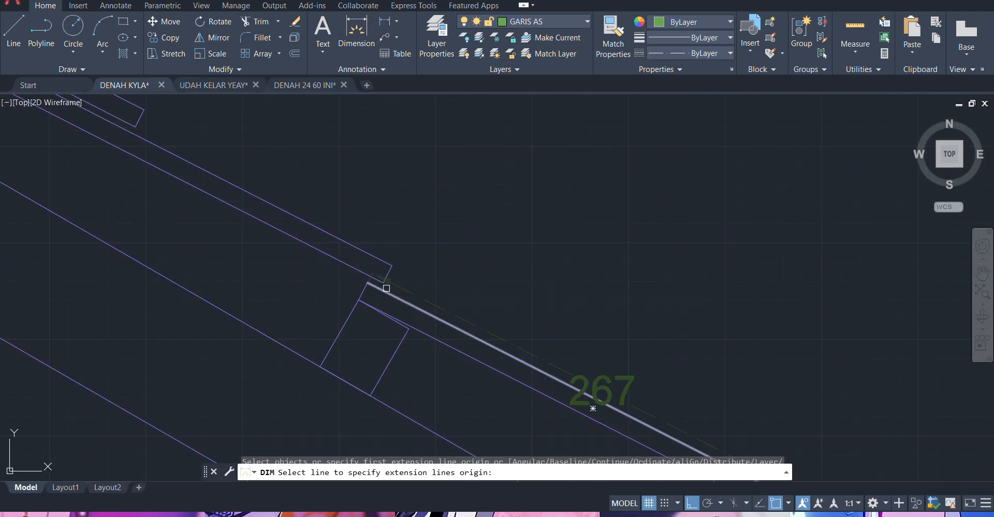
left_click(386, 288)
scroll(484, 260, "down", 5)
scroll(333, 211, "up", 3)
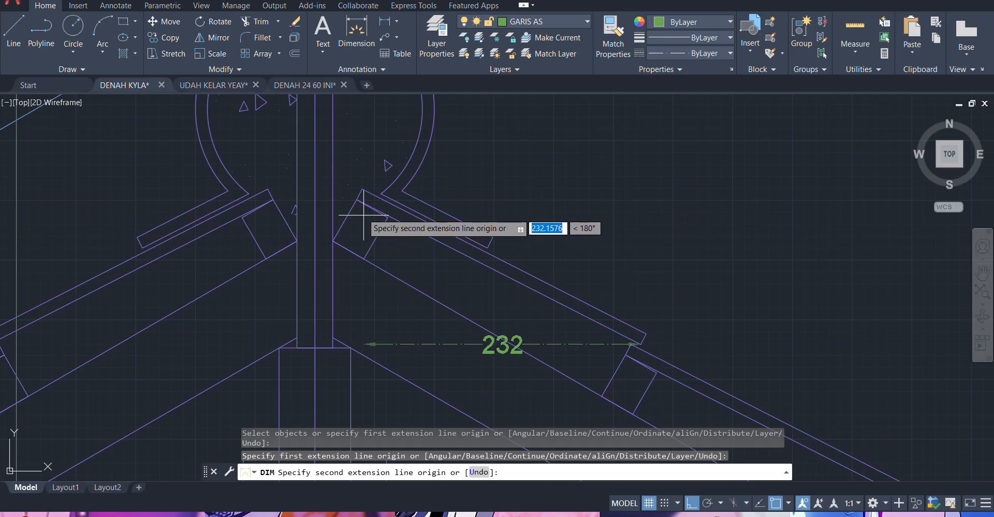
key("F8")
key("Escape")
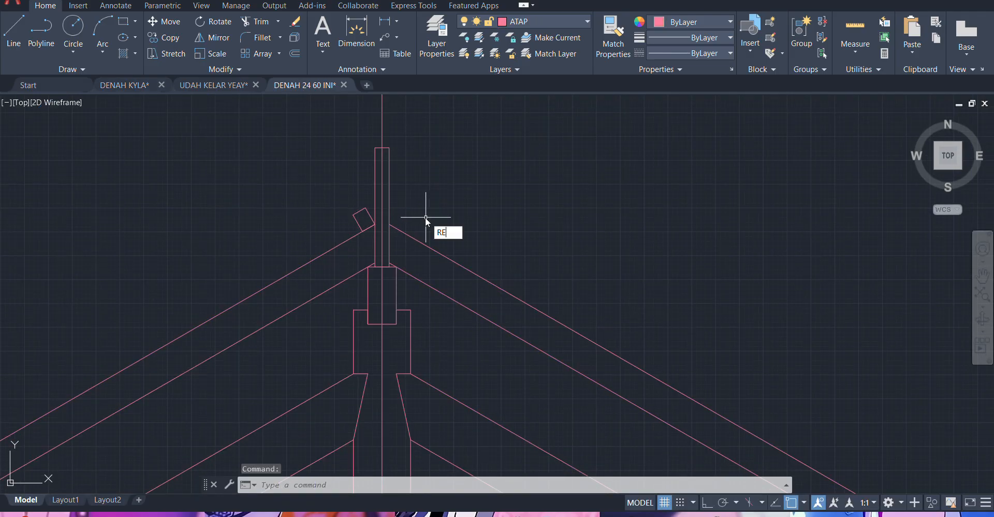
- Draw a 267 by 10 rectangle for a roof tile beside the ridge board in the DENAH 24 60 INI drawing
type("C")
key("Return")
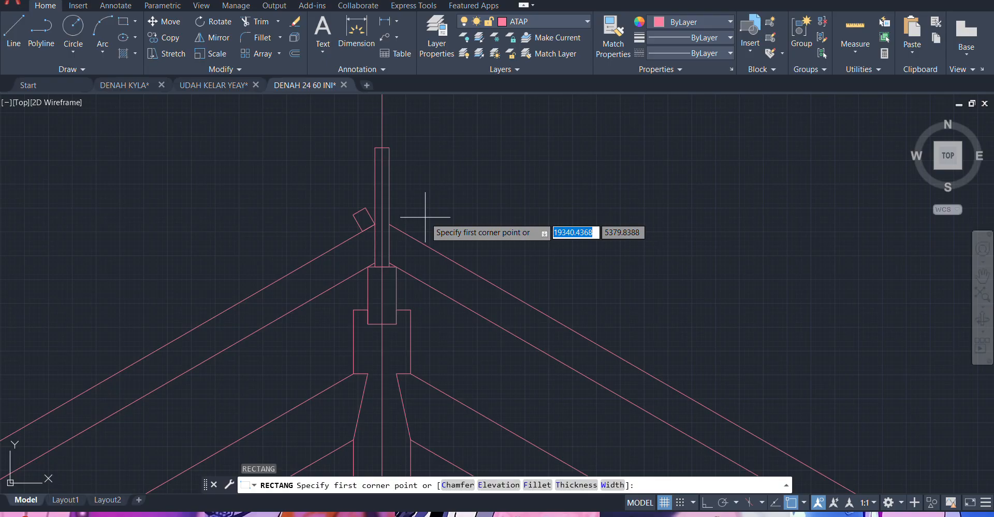
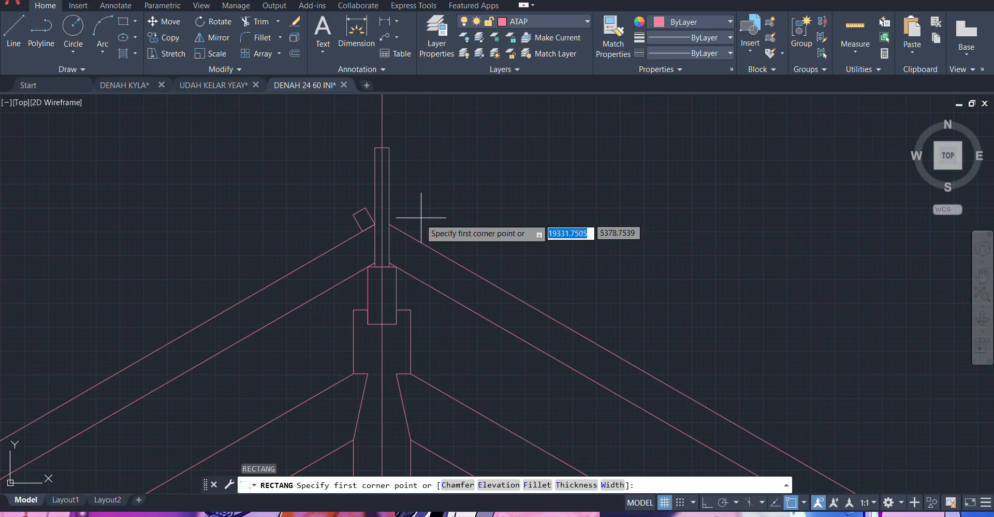
scroll(437, 207, "up", 2)
scroll(390, 273, "up", 5)
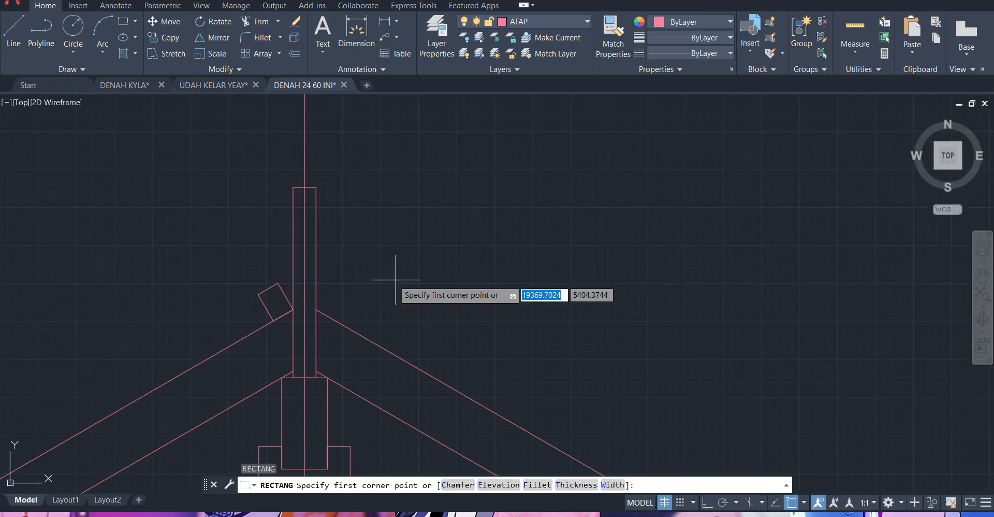
left_click(338, 295)
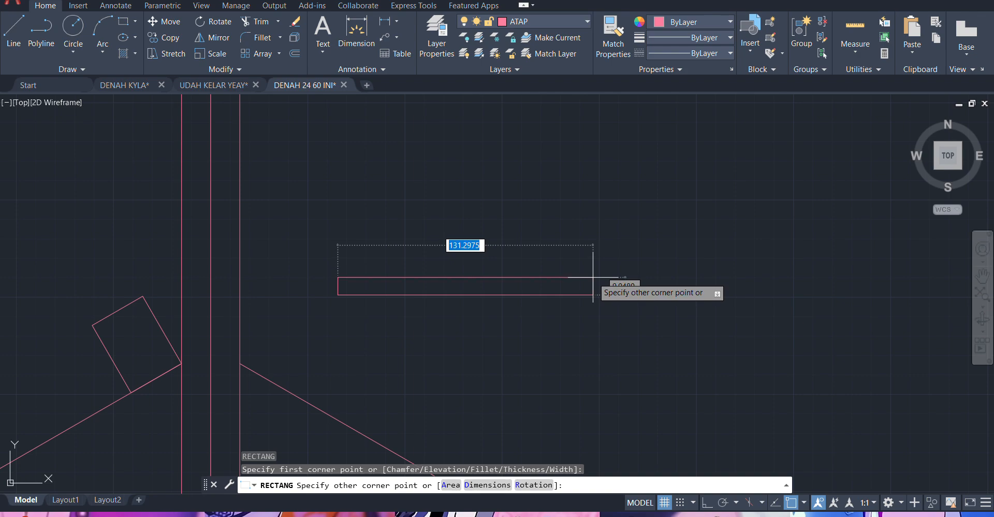
type("267")
key("Tab")
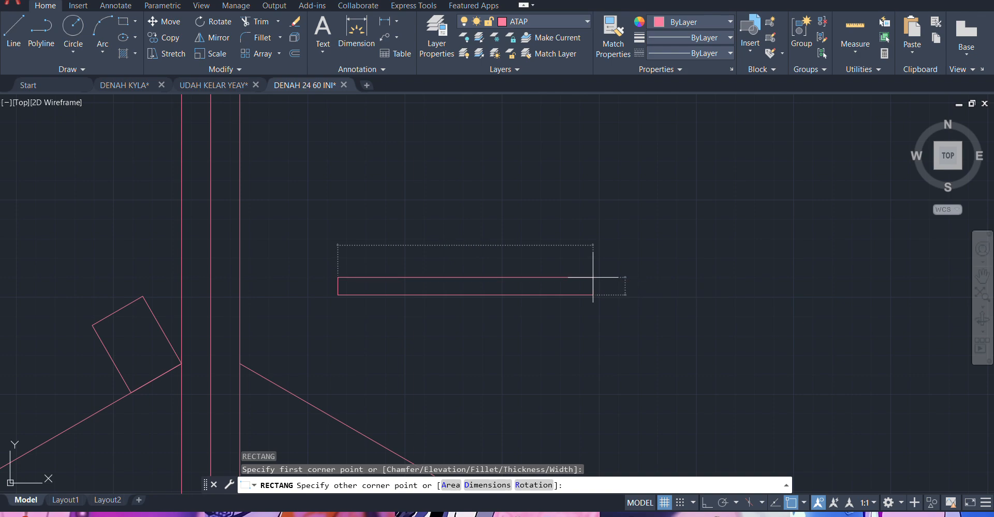
type("10")
key("Return")
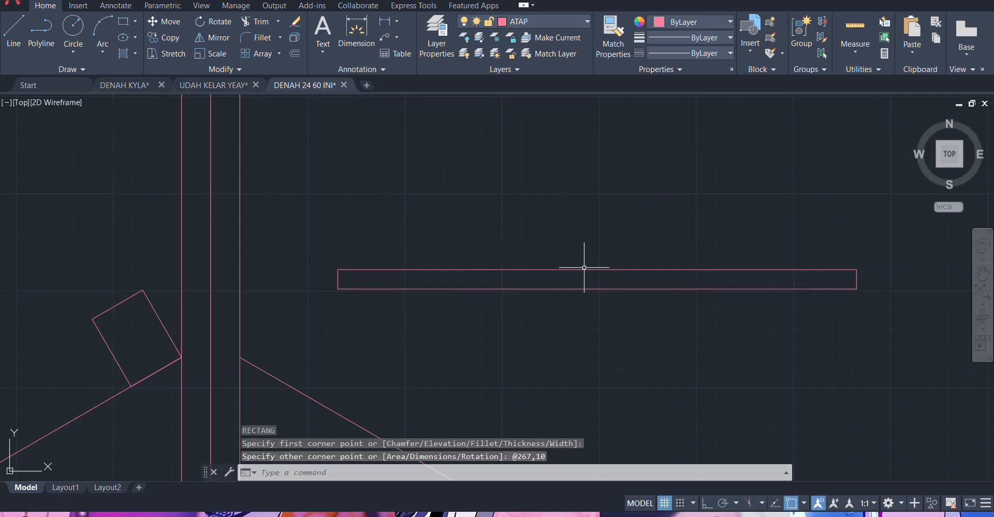
- Rotate the tile rectangle by 27 degrees about its lower right corner
scroll(543, 189, "down", 5)
scroll(545, 209, "up", 5)
middle_click_drag(542, 226, 497, 239)
left_click(520, 200)
left_click(405, 314)
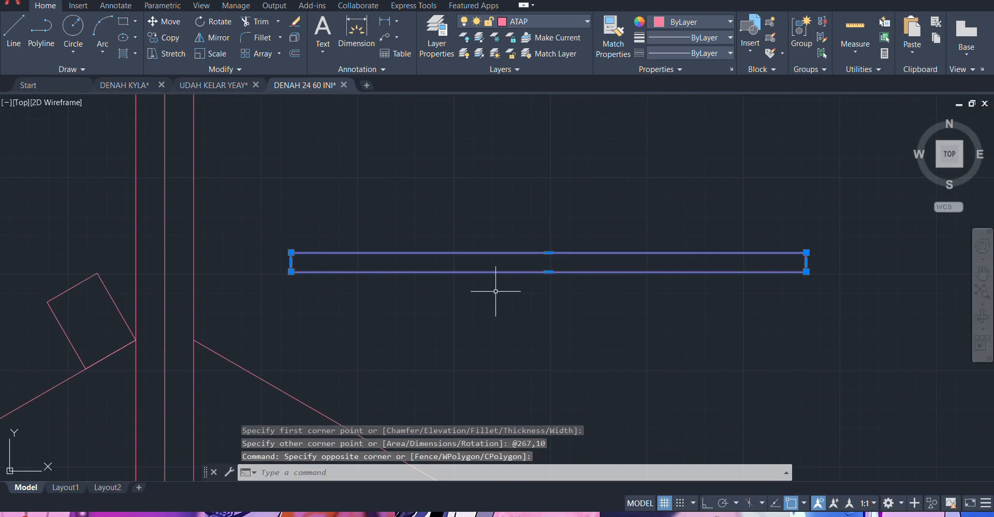
scroll(504, 291, "down", 4)
type("ro")
key("Return")
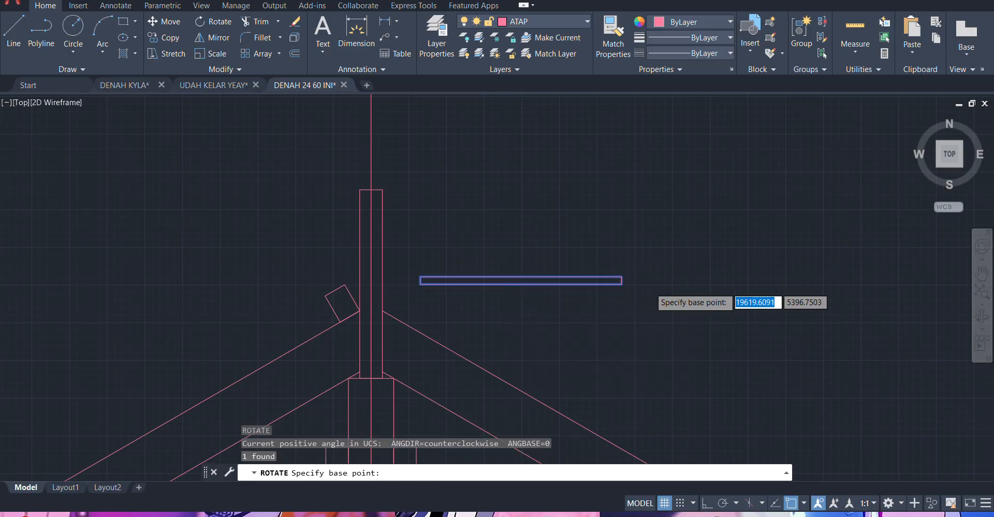
scroll(657, 288, "up", 2)
left_click(604, 281)
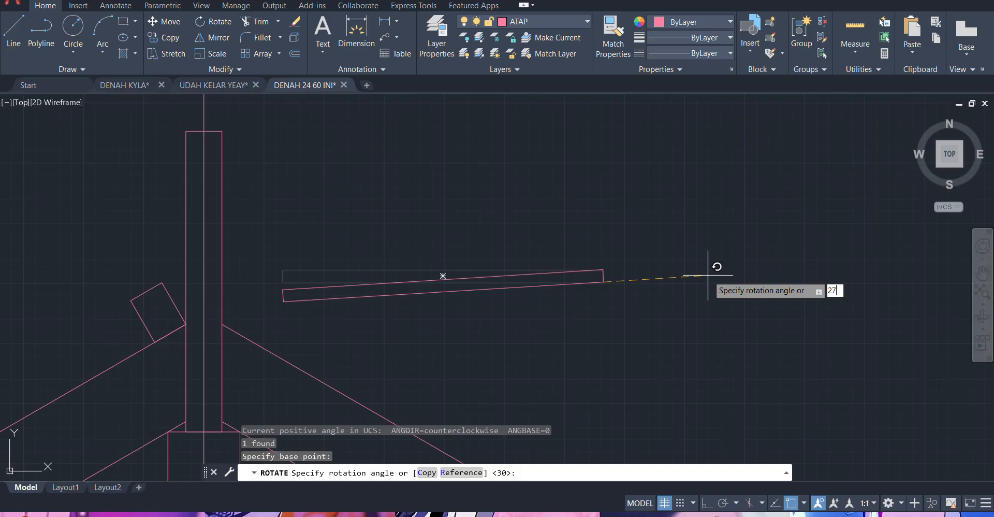
key("Return")
- Move the tile by its lower ridge-side corner onto the upper ridge-side corner of the left batten
left_click(599, 275)
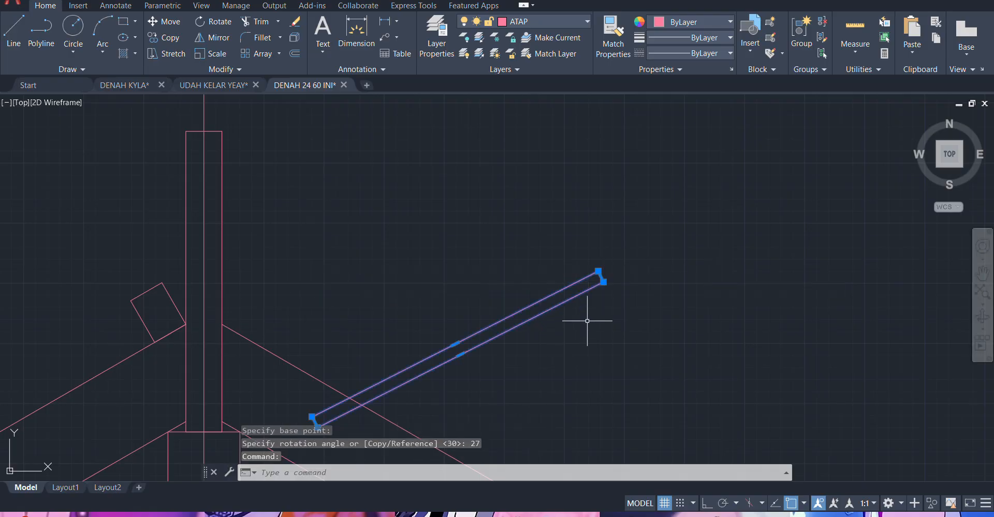
type("m")
key("Return")
left_click(603, 281)
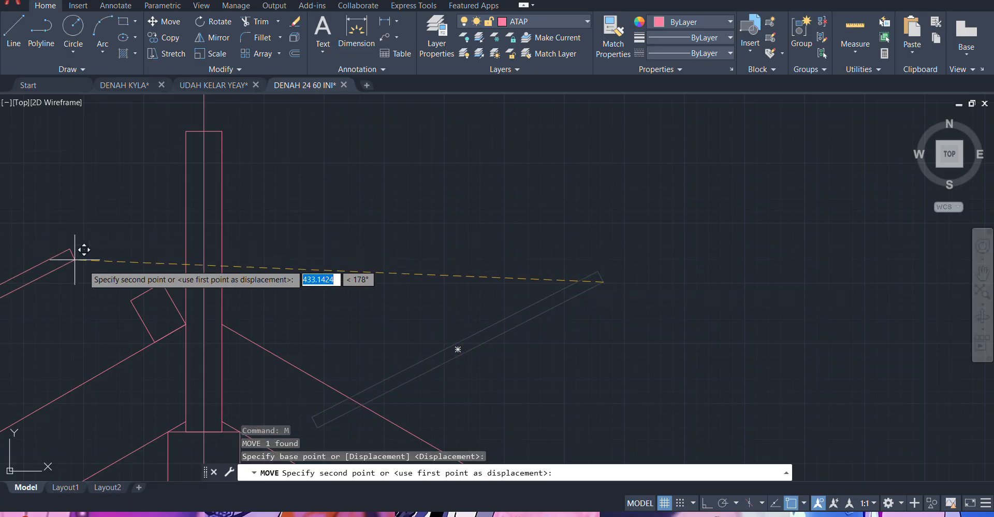
left_click(244, 289)
scroll(338, 210, "down", 3)
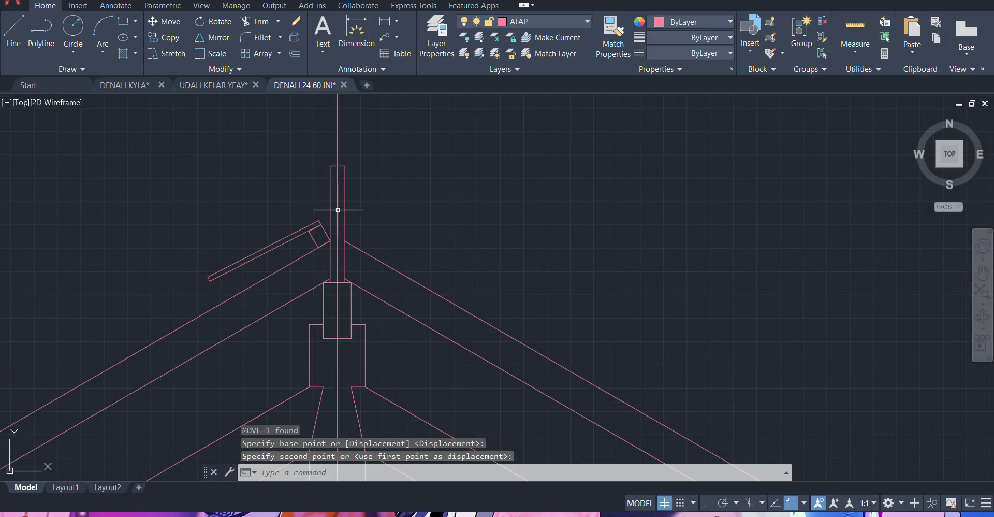
- Copy the roof tile and its batten down the left slope at distances of 260 and 520
scroll(338, 209, "up", 2)
left_click(479, 248)
left_click(409, 200)
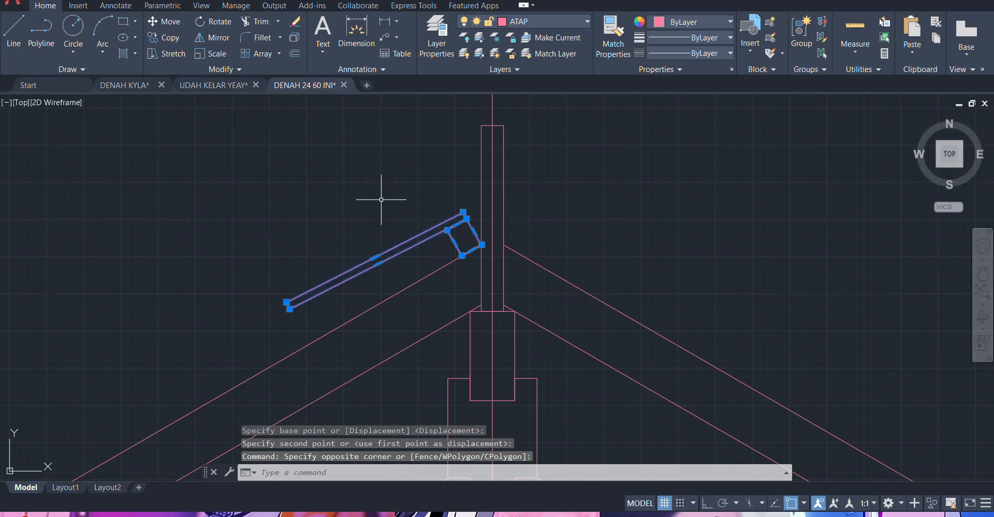
type("co")
key("Return")
scroll(518, 228, "up", 5)
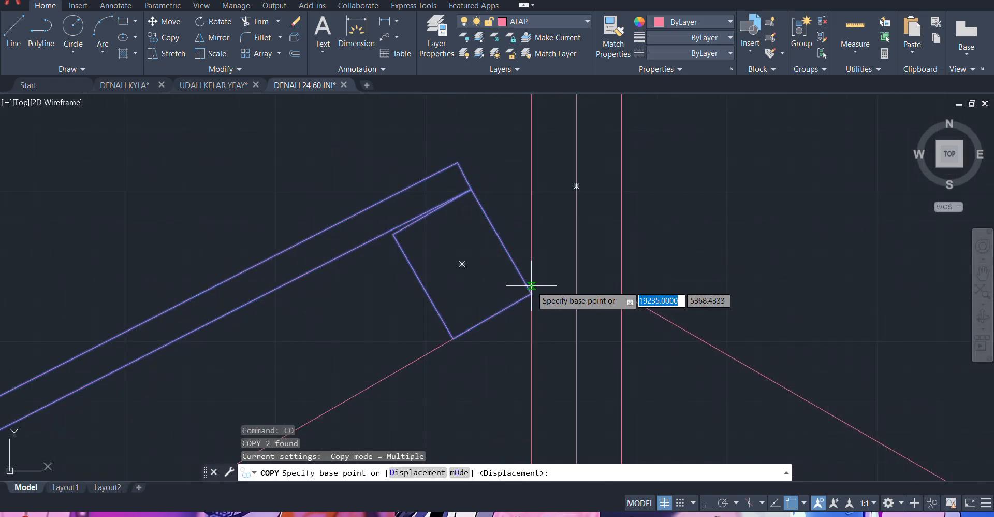
left_click(531, 285)
scroll(532, 289, "down", 4)
scroll(331, 352, "up", 4)
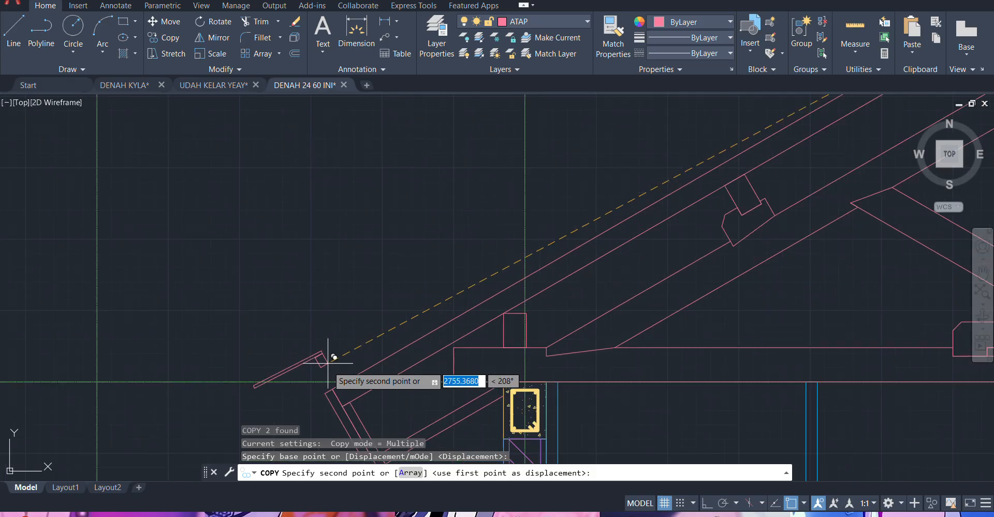
scroll(327, 381, "down", 4)
scroll(321, 379, "up", 6)
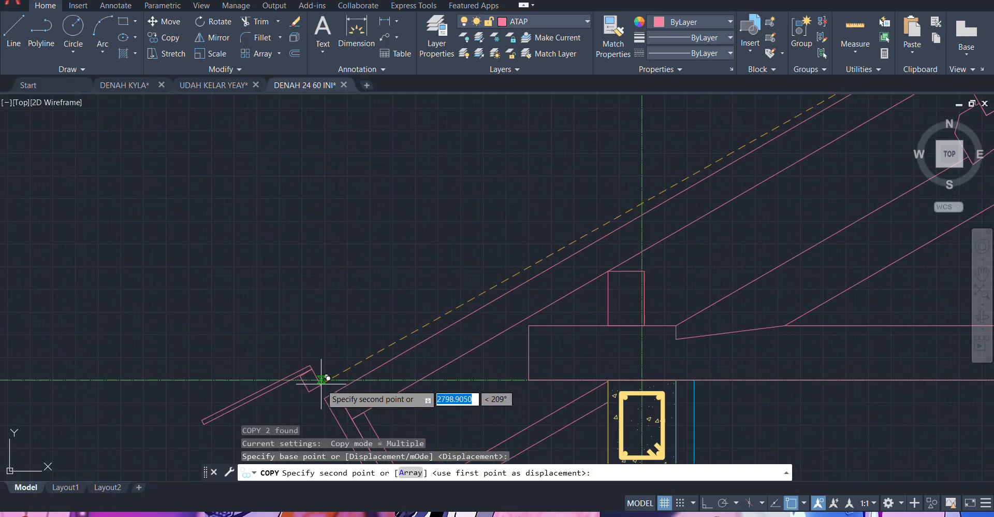
scroll(331, 383, "down", 2)
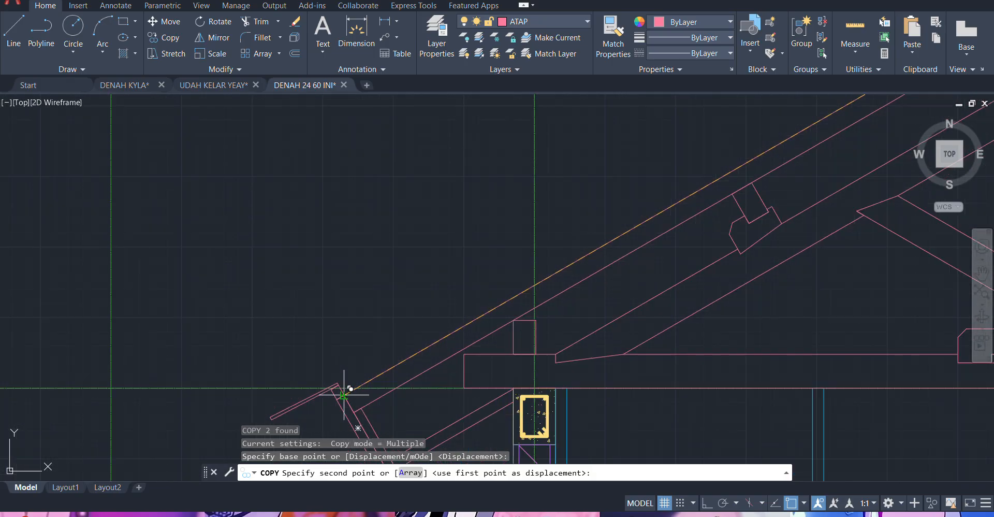
scroll(344, 393, "down", 2)
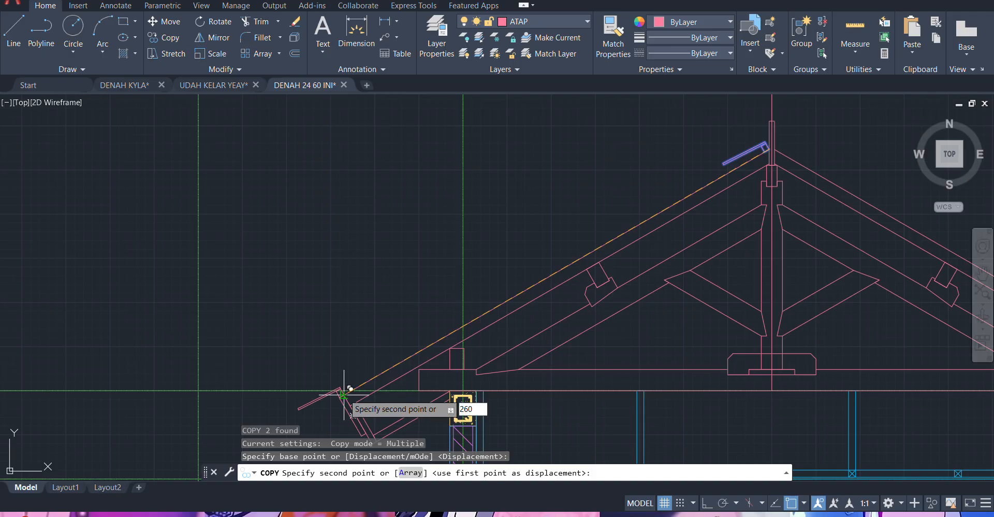
key("Return")
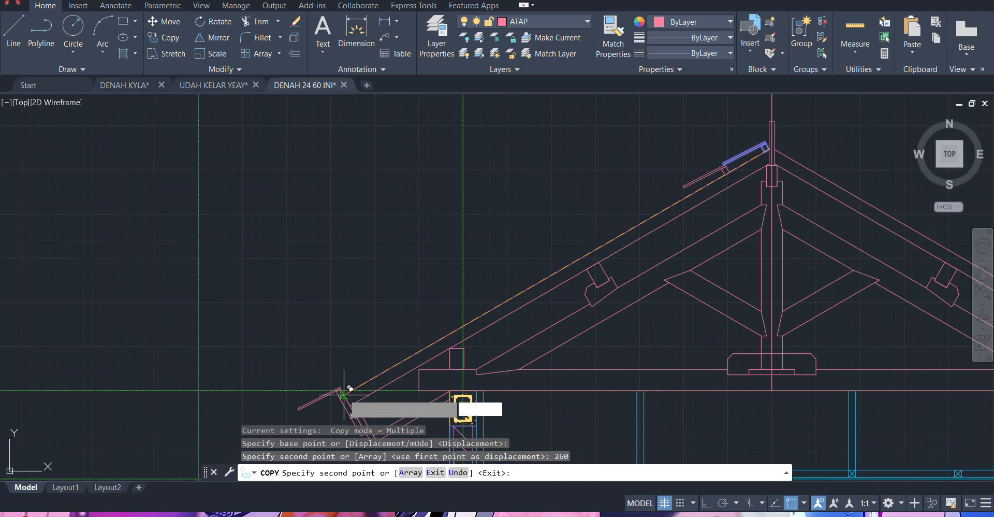
key("Return")
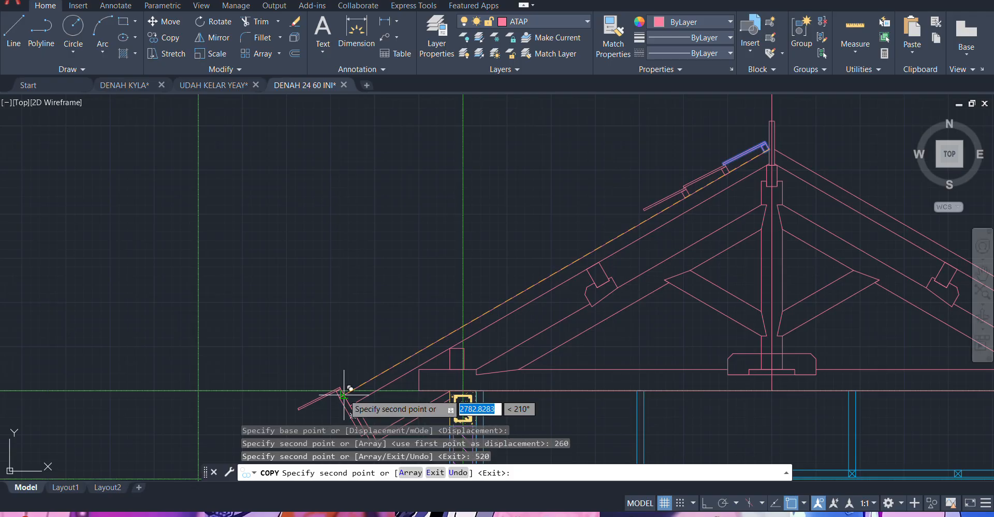
key("Escape")
- Copy the two lower tile-and-batten sets 520 down the left slope, using the top batten's ridge-side corner as base point
scroll(717, 164, "up", 3)
middle_click_drag(716, 165, 665, 198)
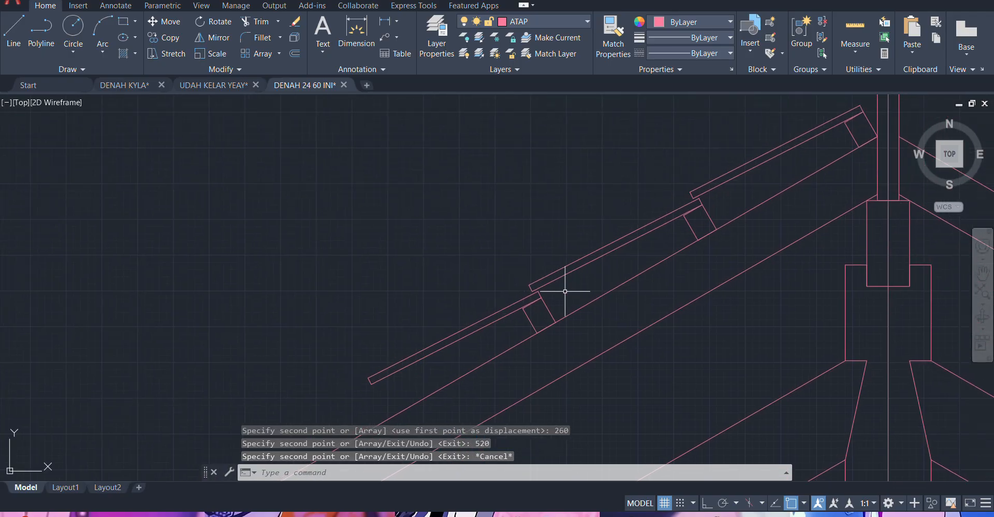
scroll(562, 293, "up", 2)
left_click(532, 315)
left_click(476, 215)
scroll(476, 216, "down", 4)
middle_click_drag(476, 215, 368, 280)
middle_click_drag(735, 129, 687, 205)
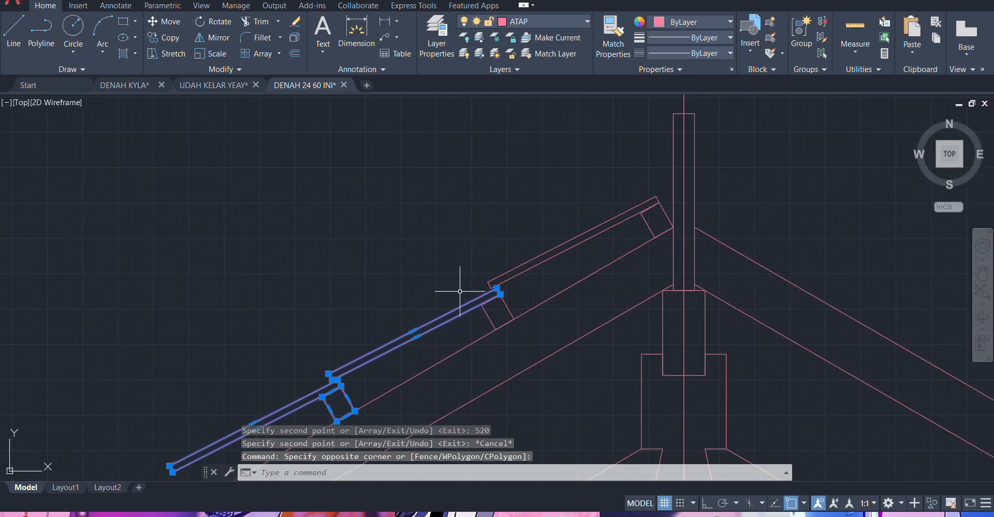
scroll(481, 315, "up", 6)
left_click(533, 294)
left_click(447, 253)
scroll(466, 259, "down", 5)
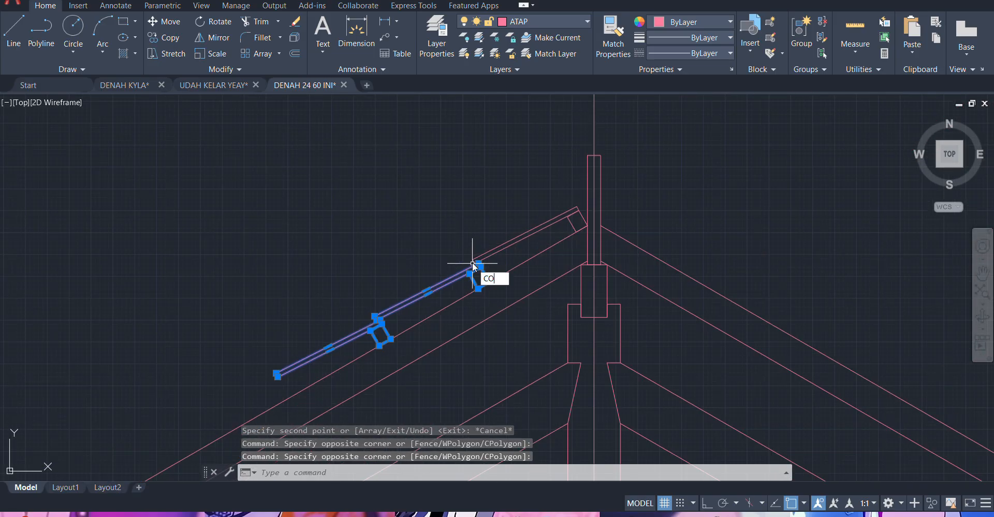
key("Return")
scroll(666, 211, "up", 4)
scroll(444, 207, "up", 2)
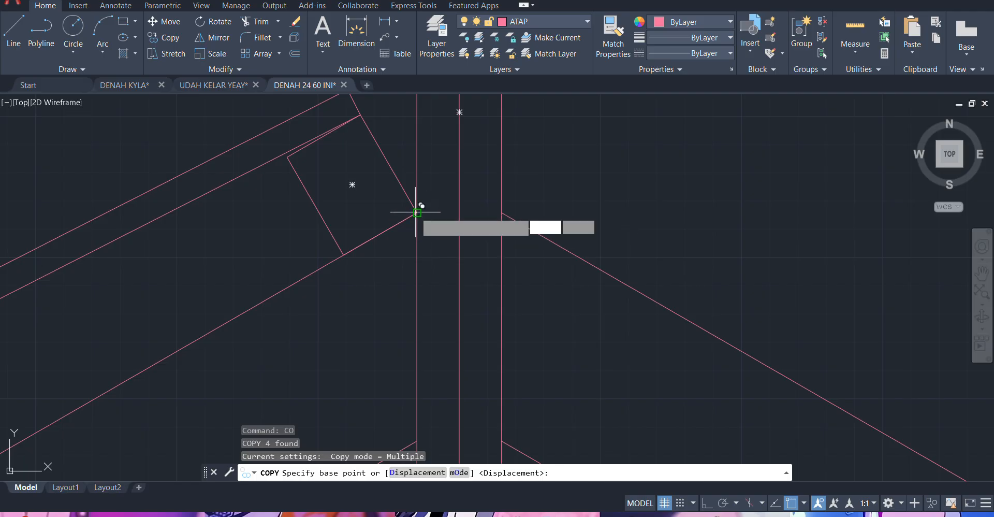
left_click(418, 212)
scroll(417, 212, "down", 4)
scroll(427, 231, "up", 5)
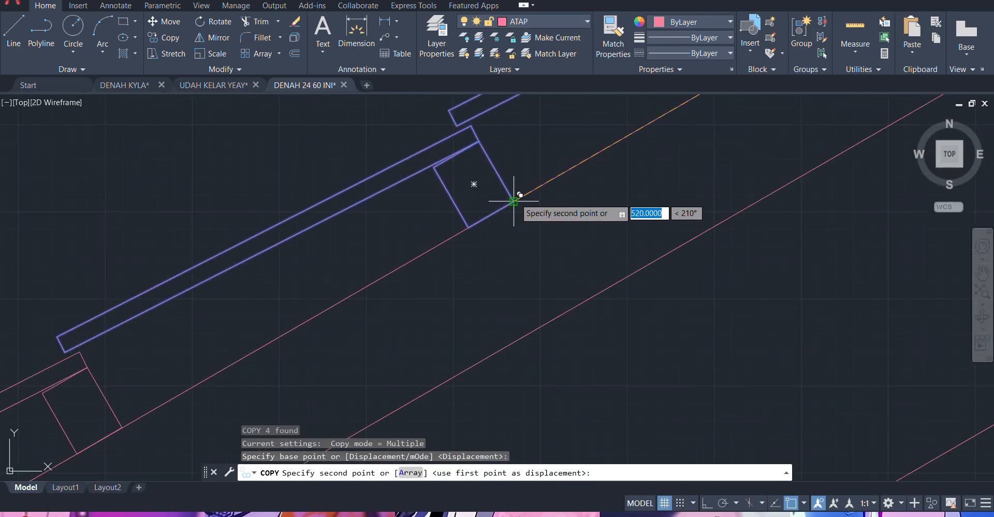
left_click(514, 201)
- Place three more copies of the two tile-and-batten sets at every second batten corner down to the left eave
scroll(362, 196, "down", 4)
scroll(333, 248, "up", 3)
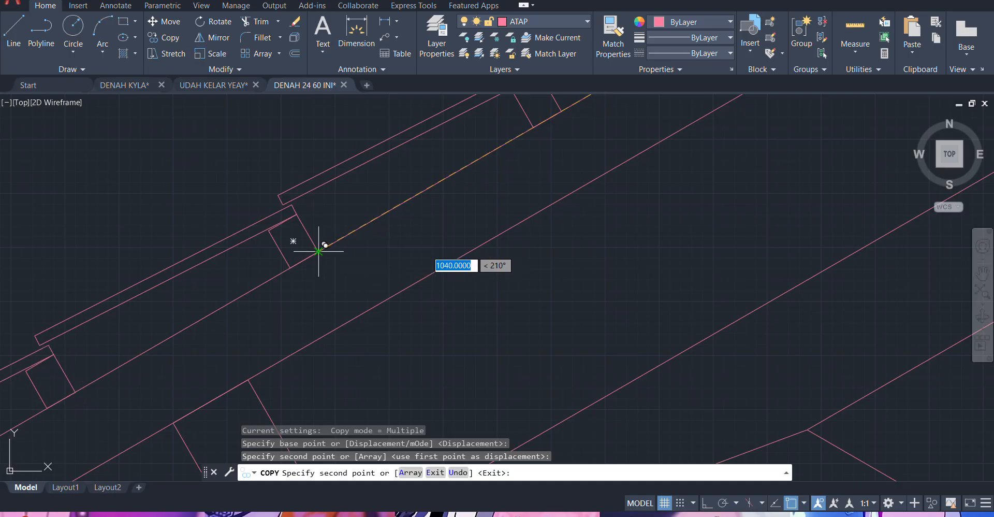
left_click(319, 251)
scroll(404, 200, "down", 5)
scroll(325, 240, "up", 5)
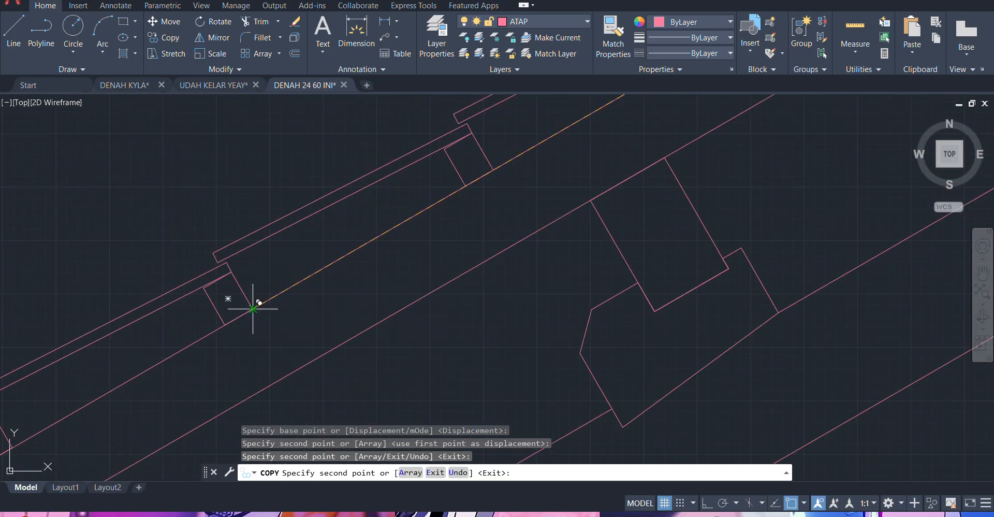
left_click(252, 308)
scroll(422, 188, "down", 5)
scroll(271, 260, "up", 5)
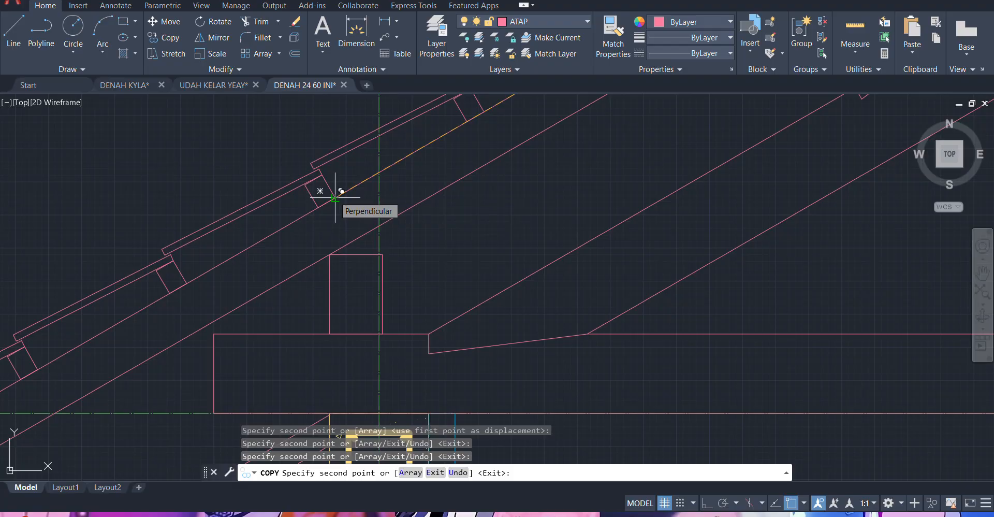
left_click(335, 198)
scroll(381, 155, "down", 5)
scroll(306, 228, "up", 5)
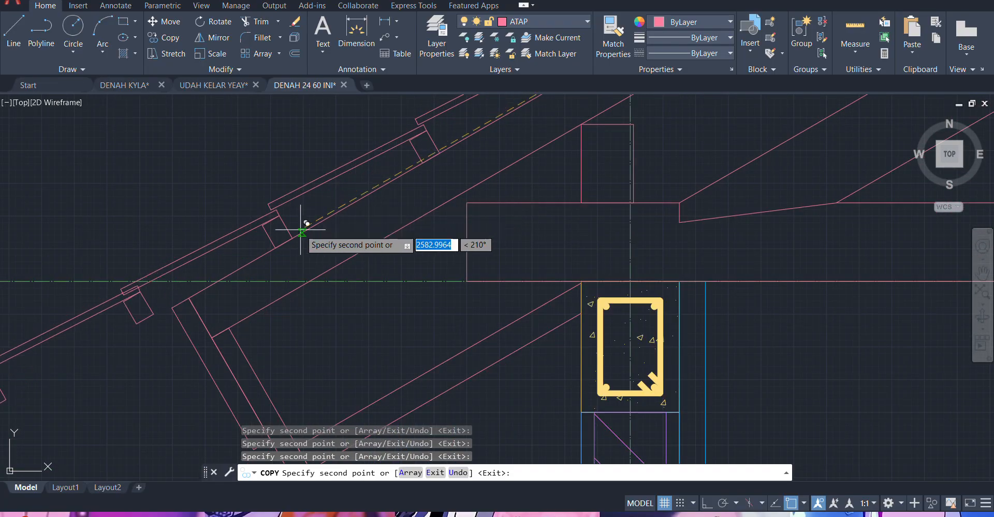
key("Escape")
scroll(293, 237, "down", 5)
scroll(437, 200, "up", 2)
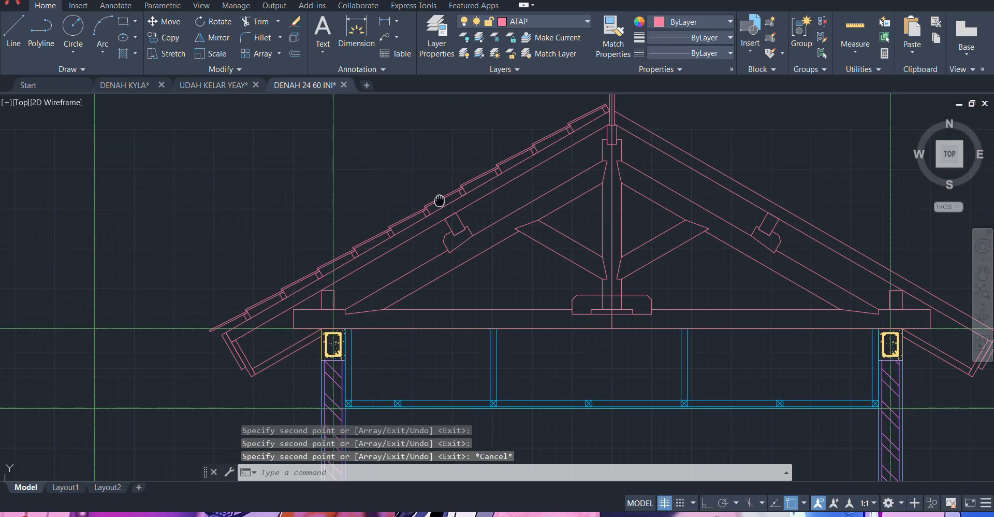
- Mirror all tiles and battens of the left slope about the vertical centreline of the ridge, keeping the originals
scroll(207, 347, "up", 3)
scroll(208, 347, "up", 4)
left_click(215, 320)
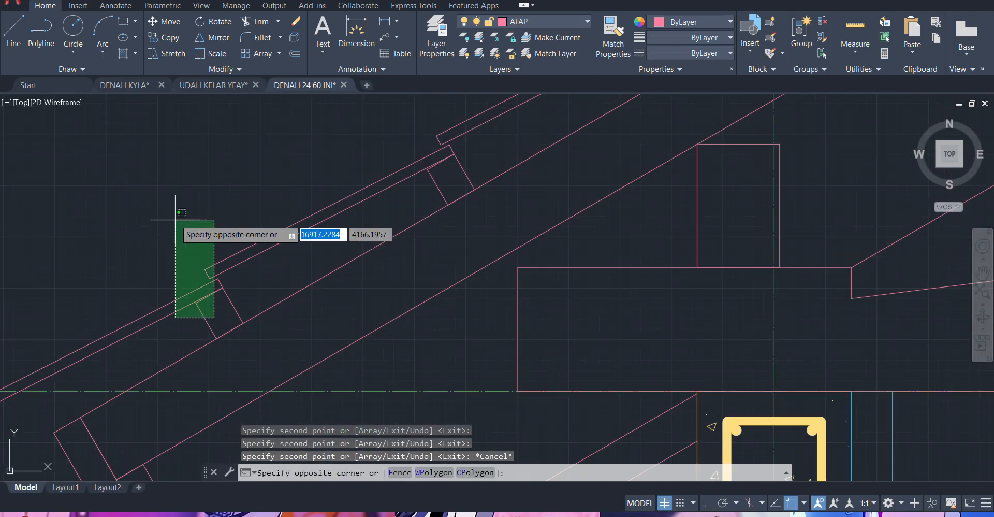
left_click(176, 217)
left_click(433, 133)
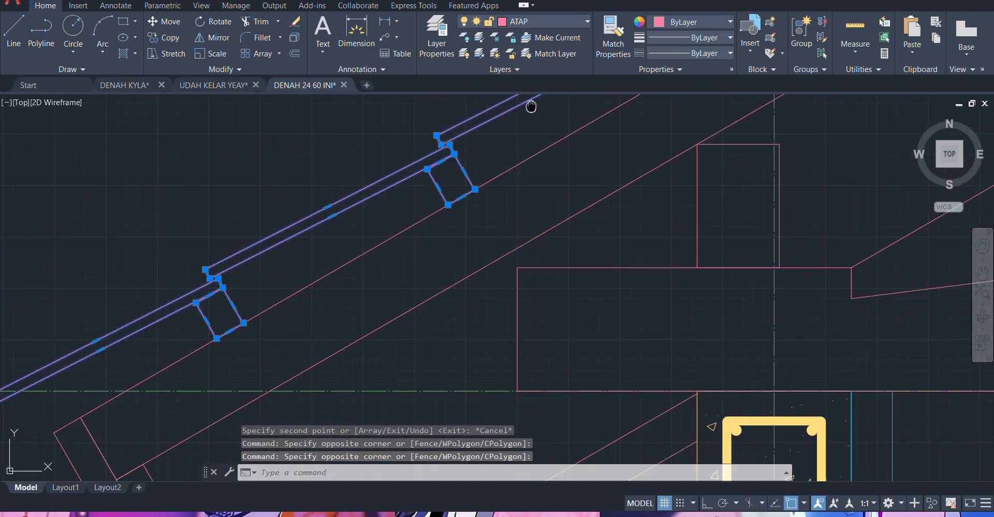
middle_click_drag(533, 100, 293, 336)
left_click(438, 283)
left_click(401, 213)
middle_click_drag(643, 164, 436, 352)
left_click(466, 325)
left_click(436, 262)
middle_click_drag(706, 174, 538, 303)
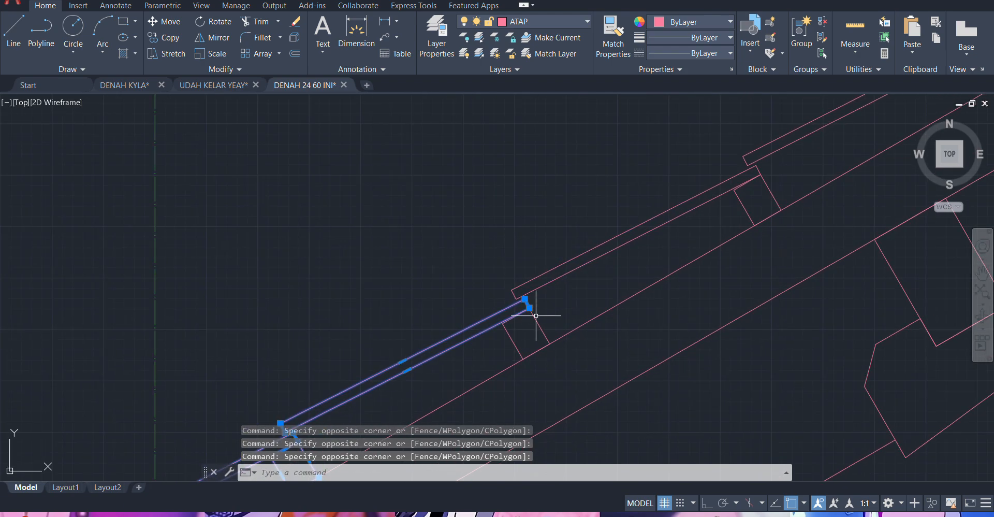
left_click(534, 329)
left_click(495, 239)
scroll(697, 206, "up", 2)
middle_click_drag(695, 202, 432, 318)
left_click(541, 316)
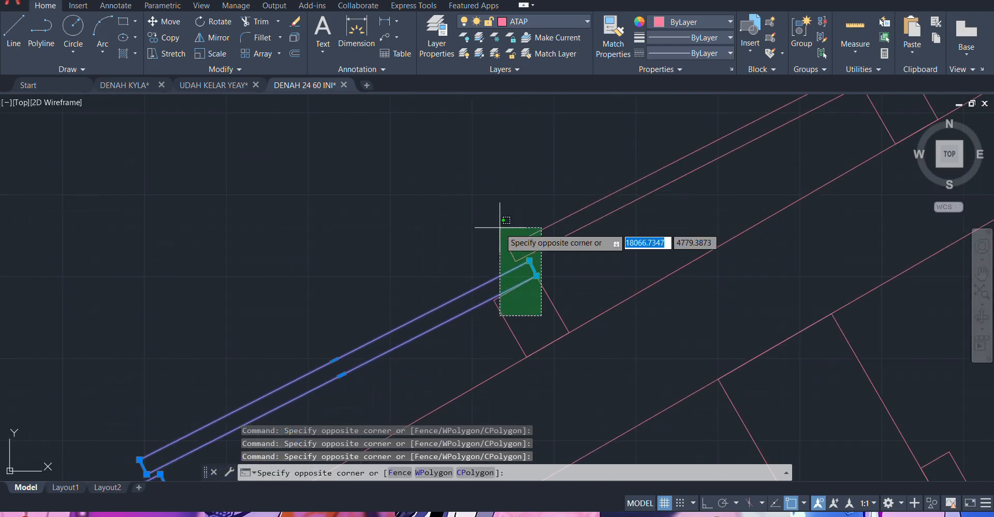
left_click(501, 228)
middle_click_drag(645, 179, 274, 310)
scroll(279, 308, "down", 2)
scroll(375, 277, "up", 2)
left_click(375, 277)
left_click(328, 196)
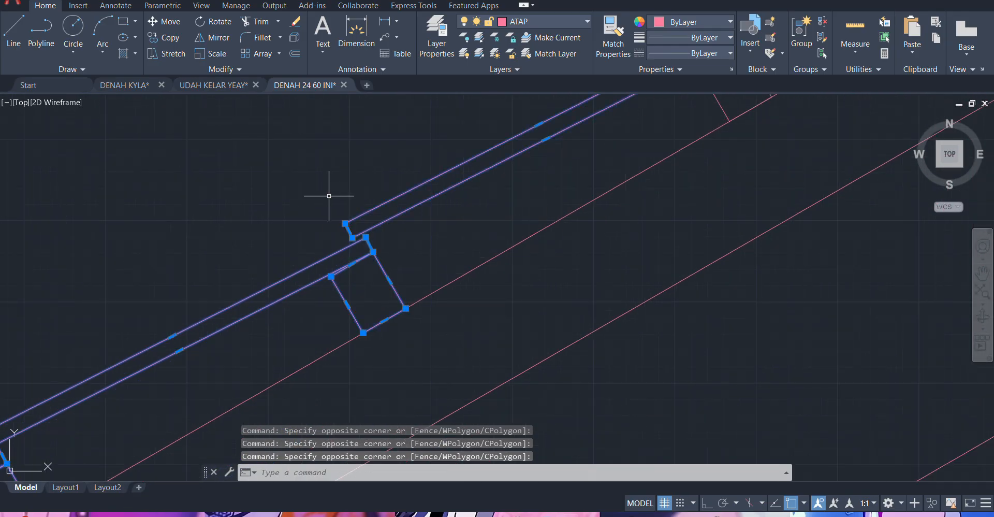
scroll(502, 224, "down", 3)
scroll(559, 182, "up", 1)
middle_click_drag(574, 176, 421, 322)
scroll(417, 356, "up", 2)
left_click(395, 343)
left_click(342, 247)
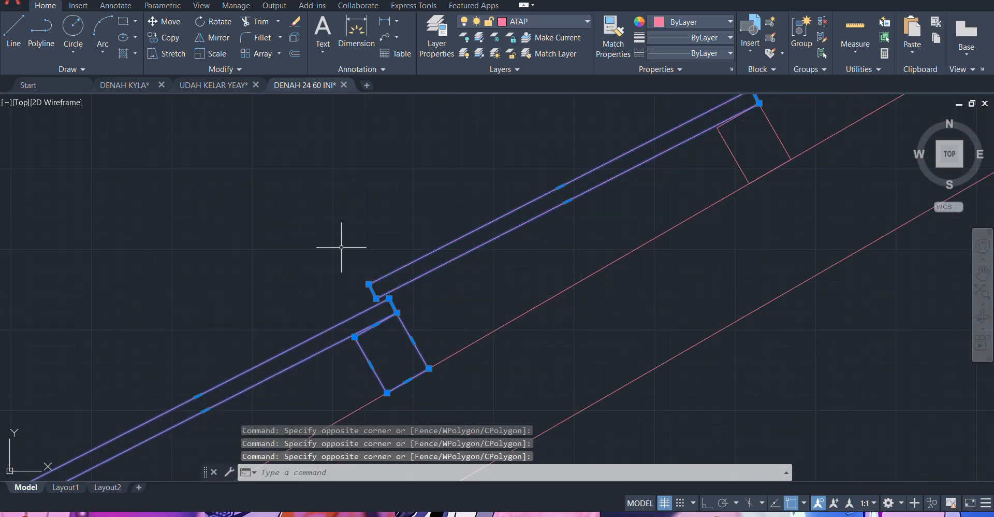
scroll(453, 251, "down", 2)
scroll(569, 202, "up", 1)
middle_click_drag(572, 200, 483, 273)
left_click(496, 291)
left_click(468, 229)
middle_click_drag(565, 203, 377, 283)
scroll(519, 184, "down", 3)
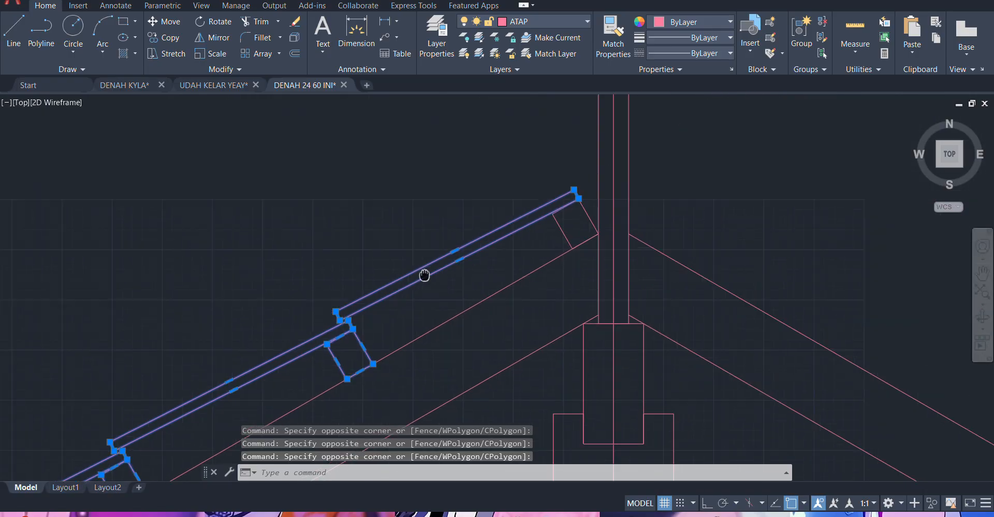
scroll(526, 191, "down", 2)
middle_click_drag(497, 248, 423, 236)
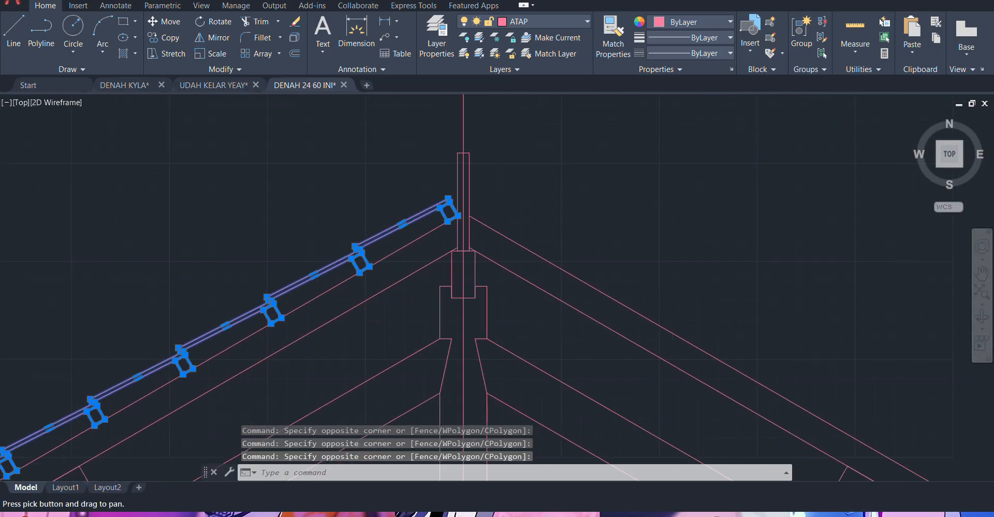
type("mi")
key("Return")
scroll(463, 302, "up", 2)
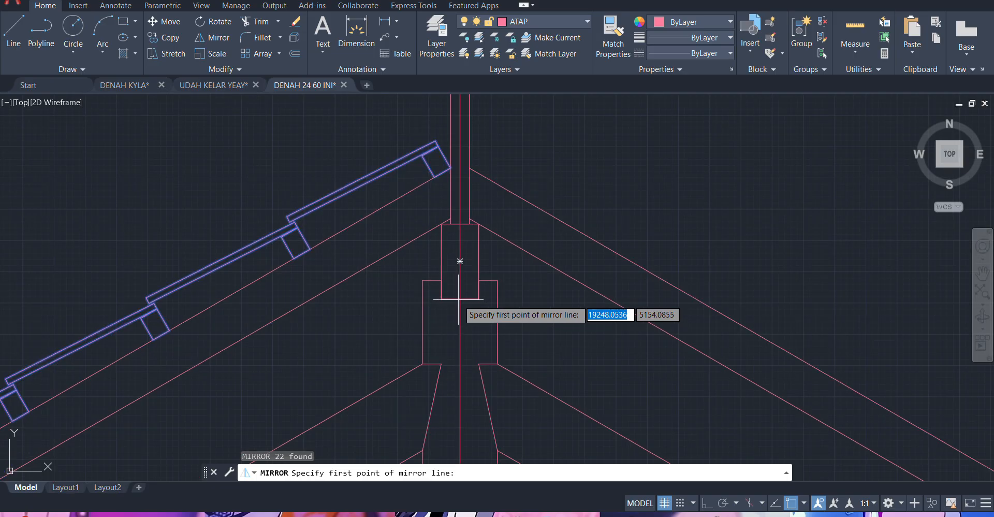
left_click(461, 299)
left_click(460, 224)
key("Return")
scroll(471, 170, "down", 5)
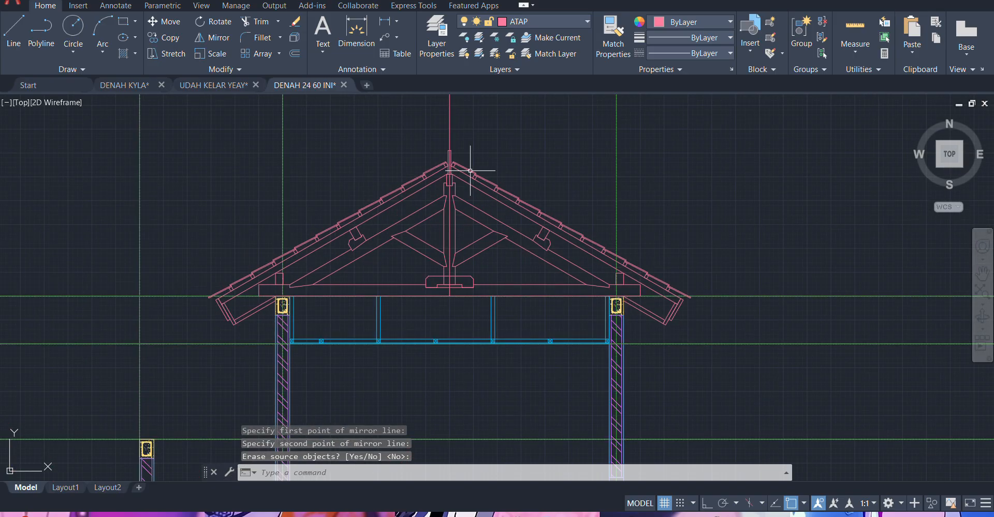
scroll(601, 287, "up", 2)
mouse_move(470, 216)
middle_mouse_down()
mouse_move(486, 237)
mouse_move(593, 308)
middle_mouse_up()
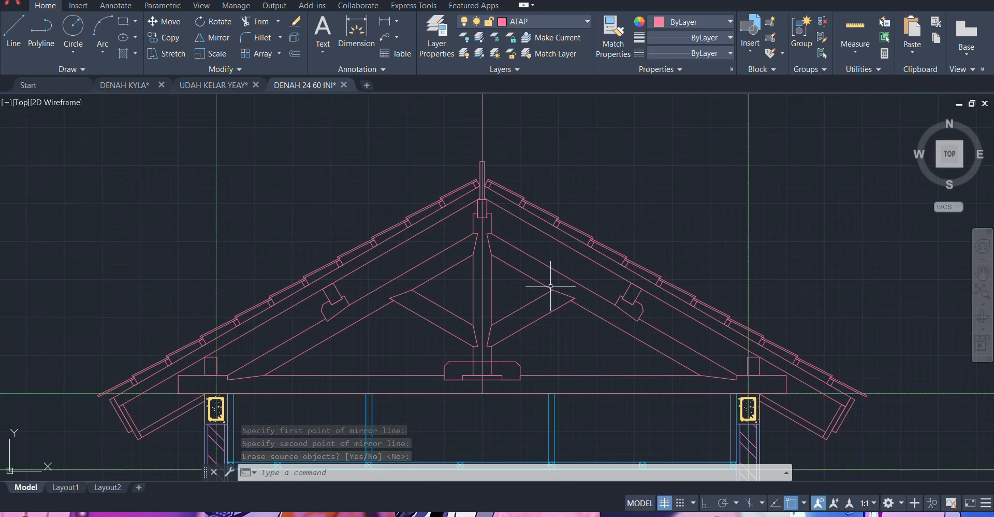
- Switch to the DENAH KYLA drawing and measure the outer width of the round ridge cap without placing a dimension
left_click(133, 87)
scroll(388, 223, "down", 2)
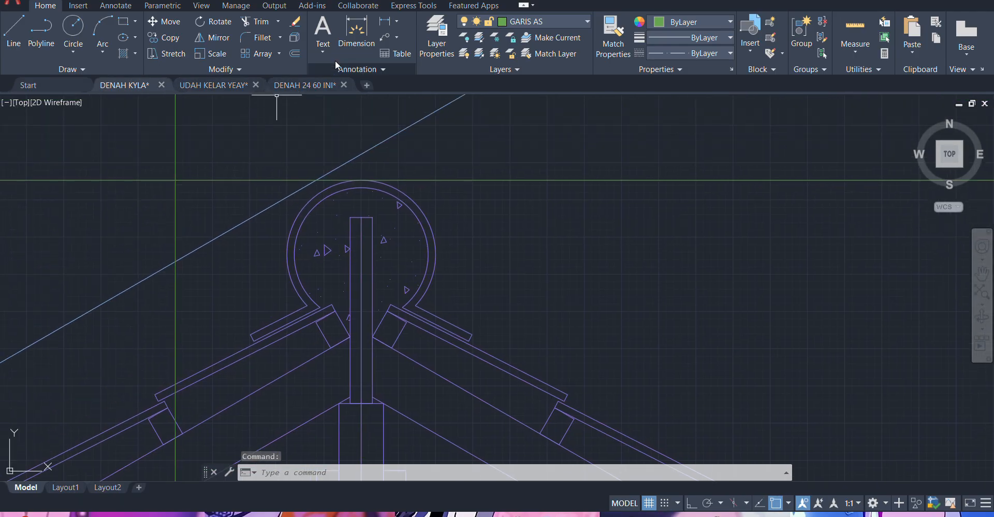
left_click(357, 32)
key("Return")
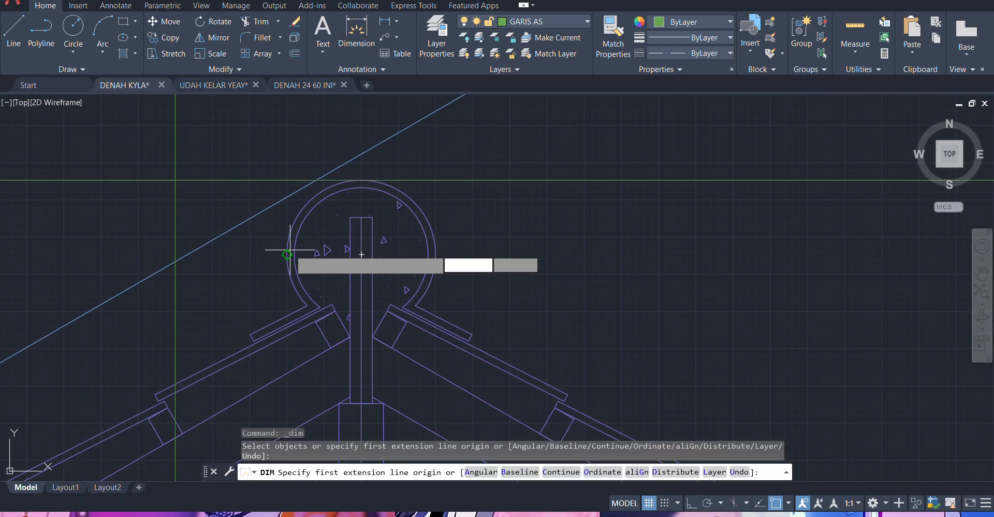
left_click(288, 252)
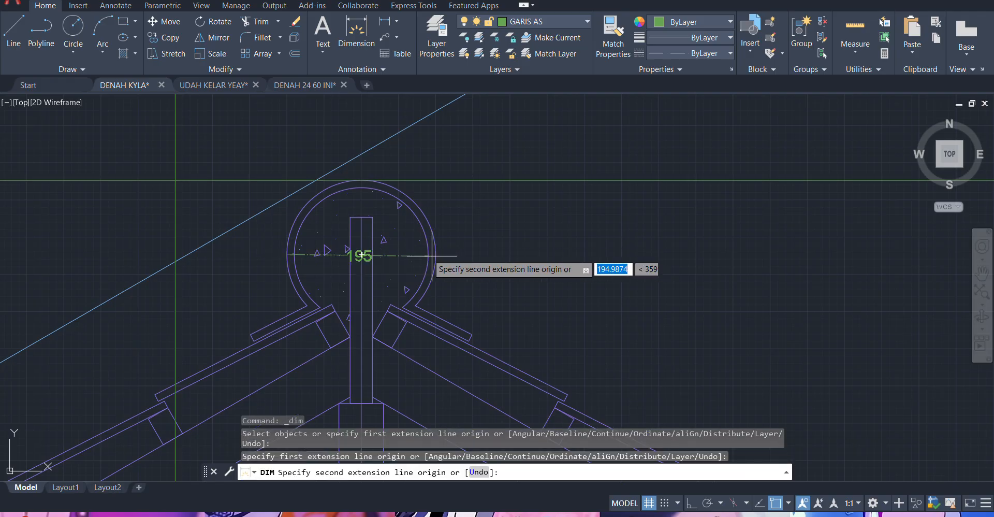
key("Escape")
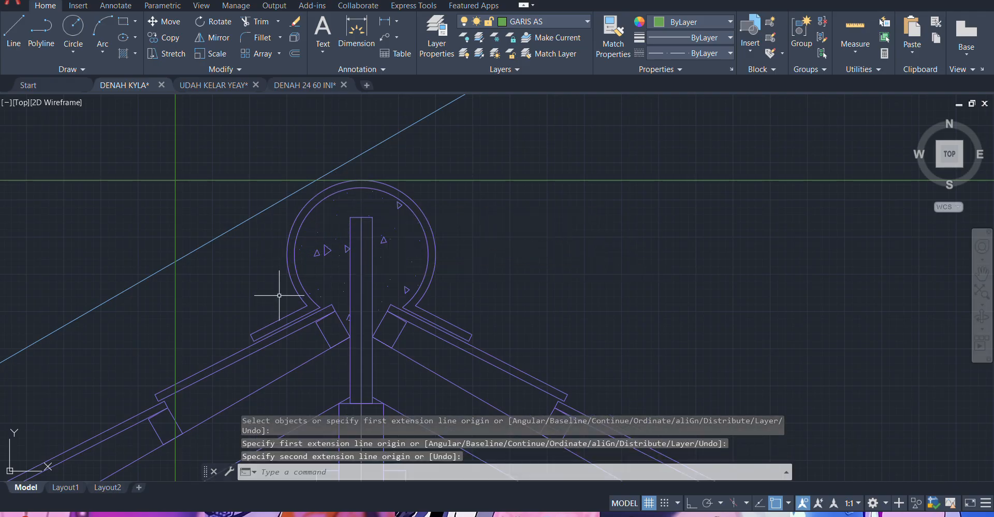
key("Return")
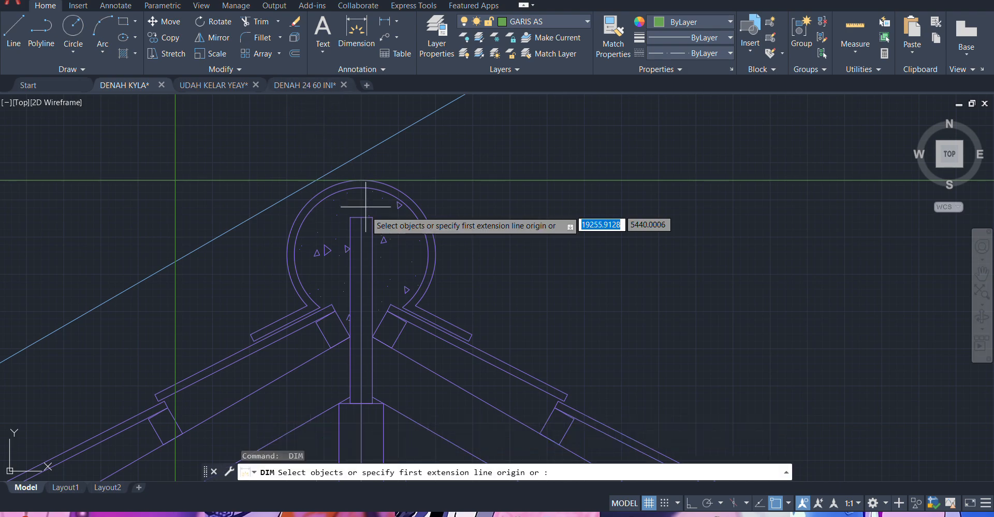
left_click(351, 217)
key("Escape")
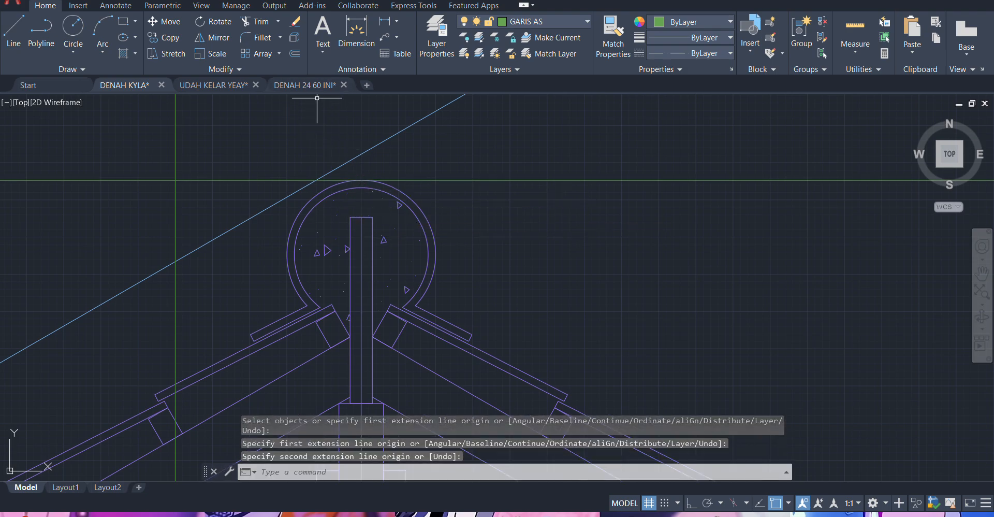
- Switch to the DENAH 24 60 INI drawing and draw a circle of radius 100 beside the top of the ridge board
left_click(304, 85)
scroll(510, 249, "up", 4)
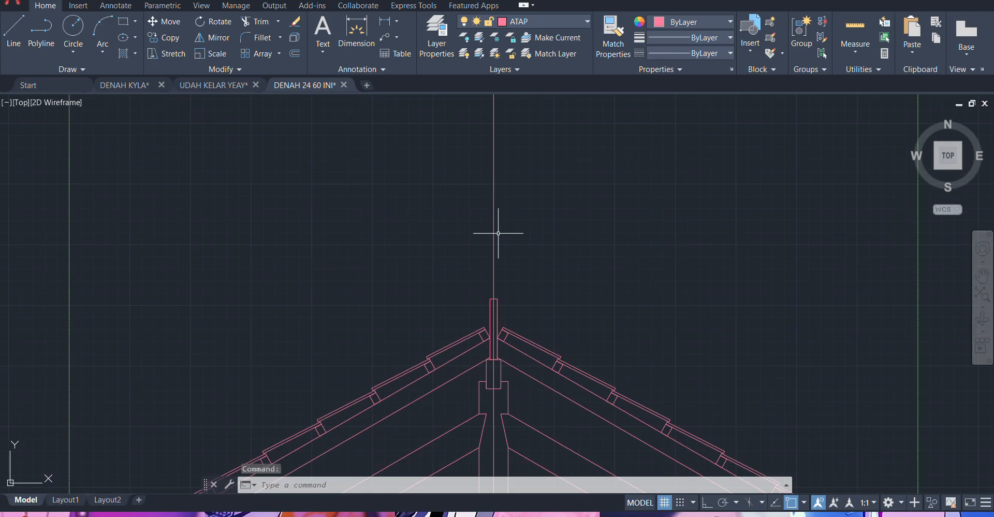
key("Return")
scroll(510, 222, "up", 3)
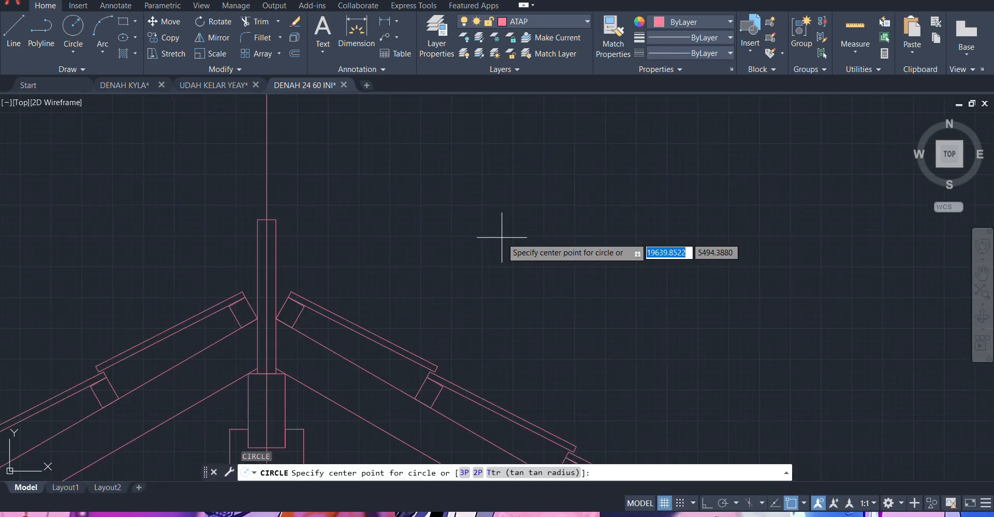
left_click(405, 208)
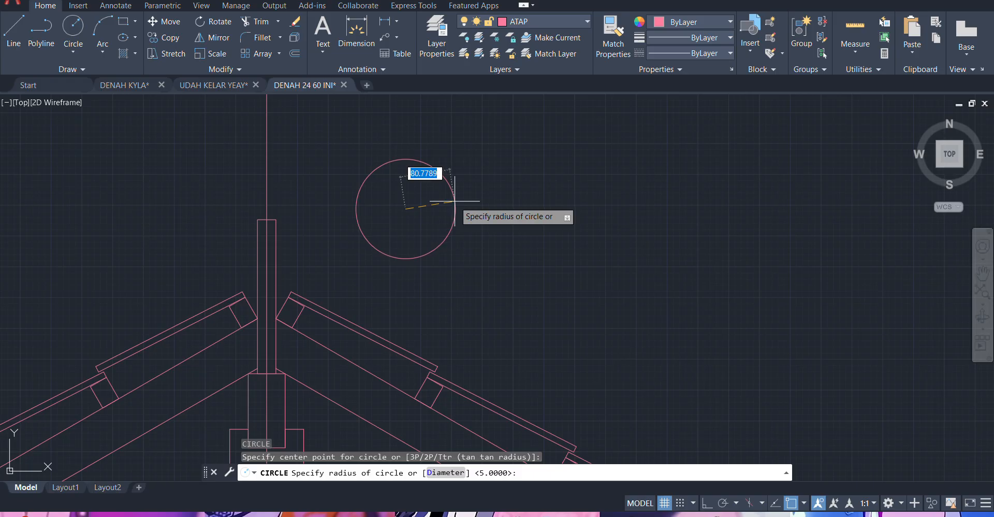
key("Return")
key("Escape")
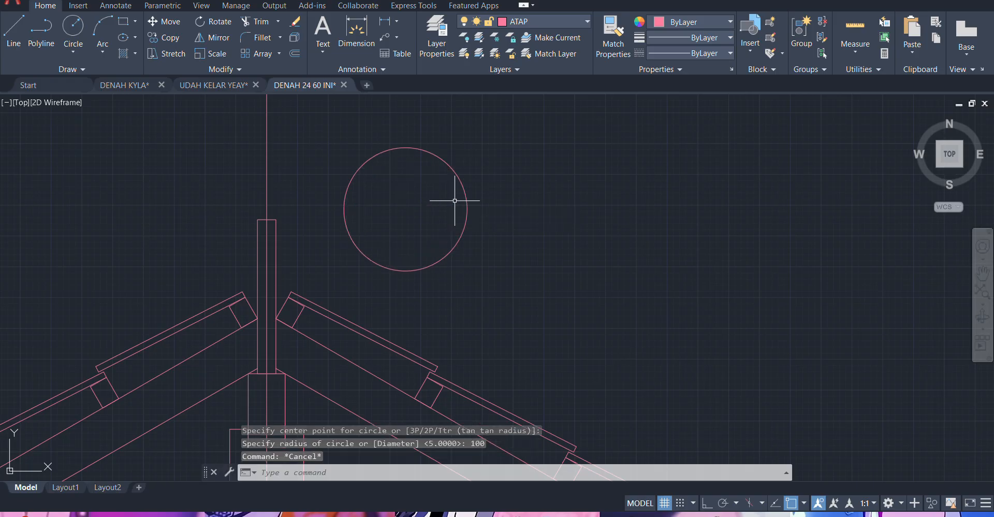
- Draw a guide polyline from the midpoint of the ridge board's top edge, 50 upward and horizontally to the left
type("pl")
key("Return")
scroll(299, 273, "up", 6)
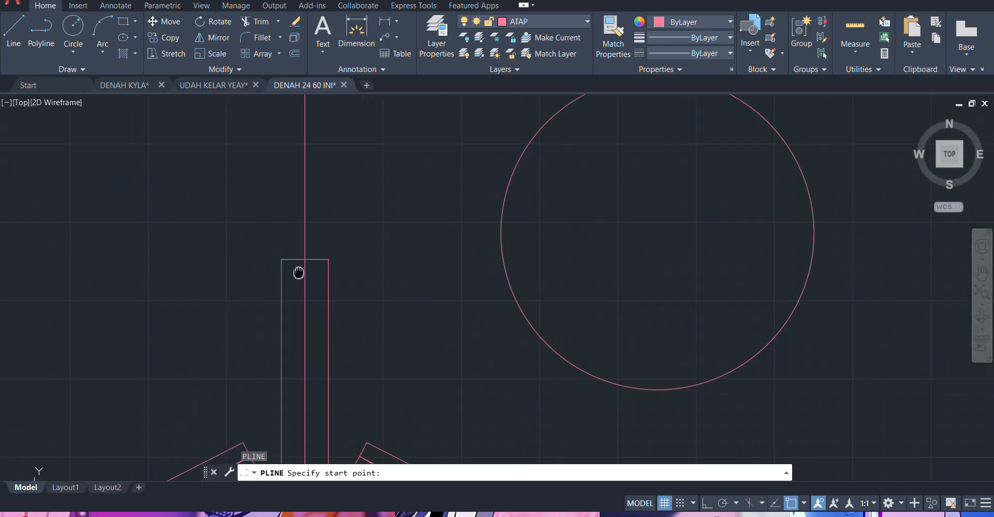
left_click(306, 251)
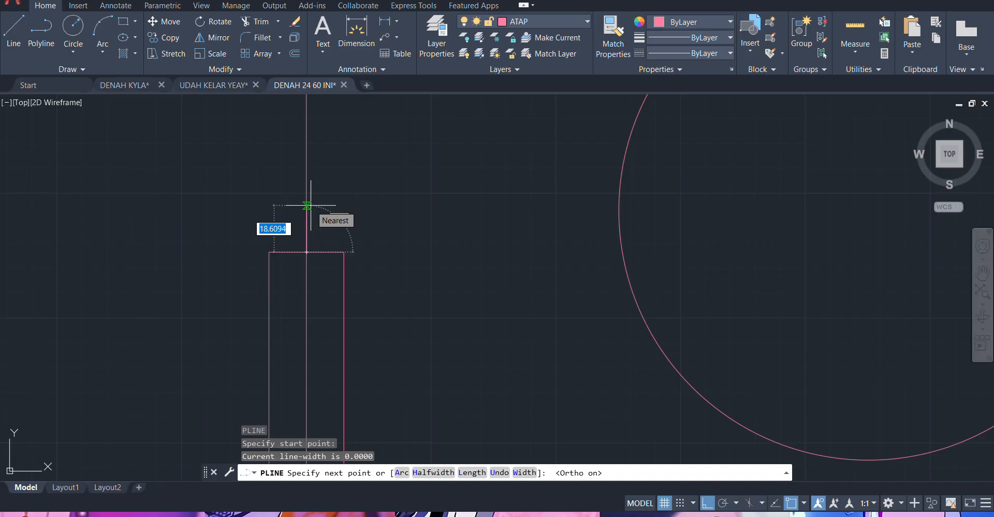
key("Return")
scroll(363, 205, "down", 6)
left_click(253, 188)
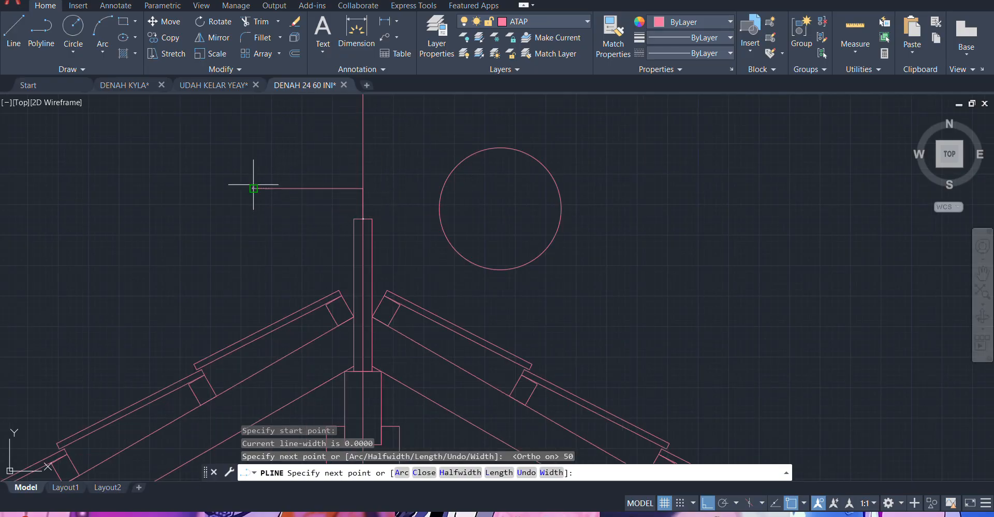
key("Escape")
- Move the circle by its top quadrant onto the guide polyline's corner on the ridge centreline
left_click(471, 171)
left_click(416, 191)
key("Return")
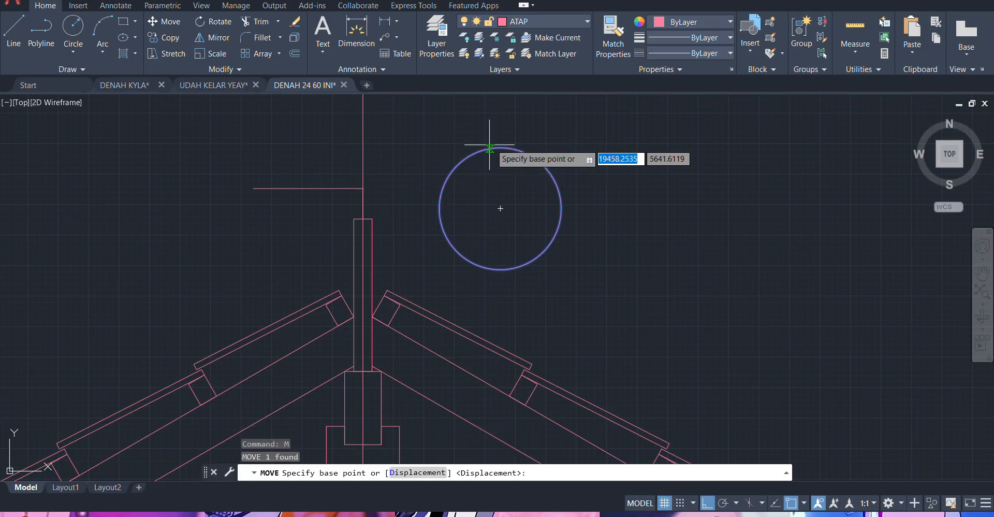
left_click(500, 147)
scroll(357, 190, "up", 2)
scroll(366, 181, "up", 2)
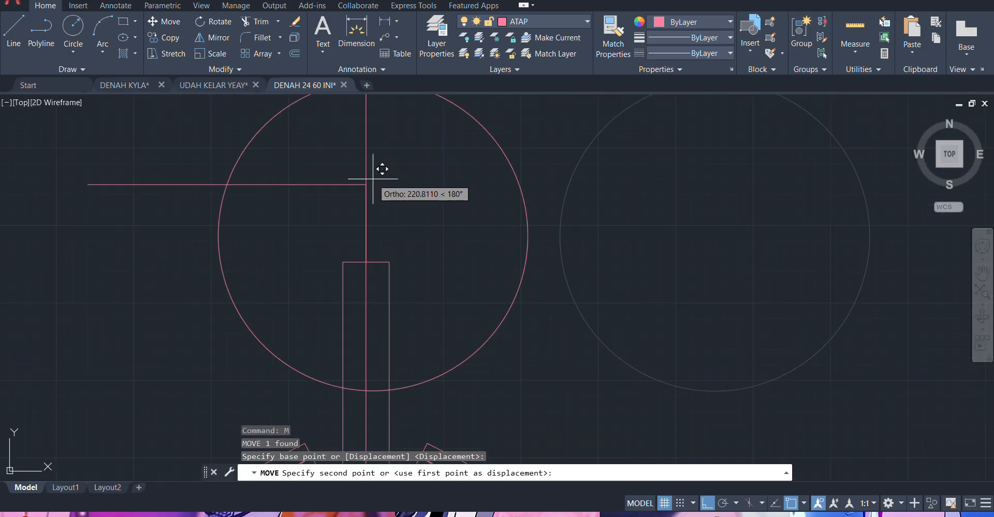
left_click(366, 184)
key("Escape")
- Erase the guide polyline above the ridge board
left_click(216, 122)
left_click(165, 211)
scroll(166, 211, "down", 4)
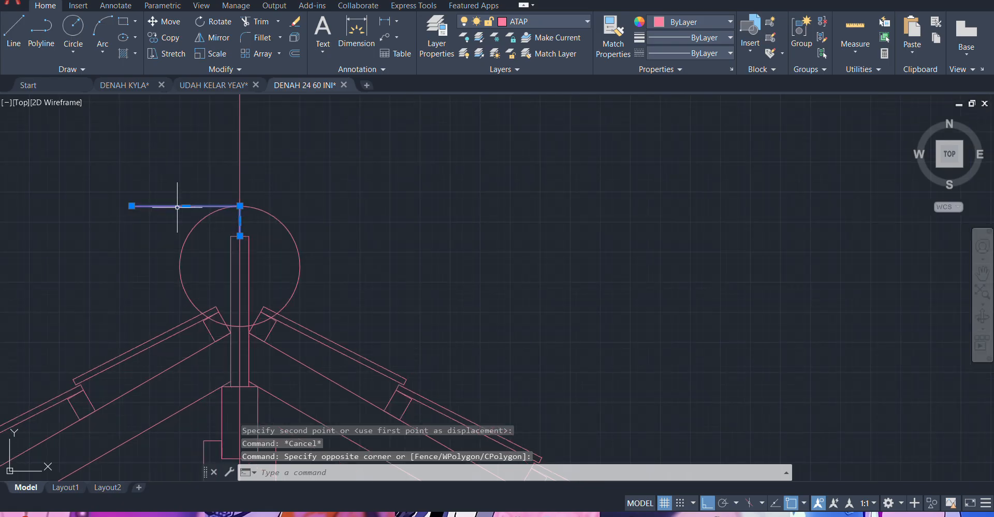
key("Delete")
- Offset the ridge cap circle 10 inward
scroll(269, 207, "up", 3)
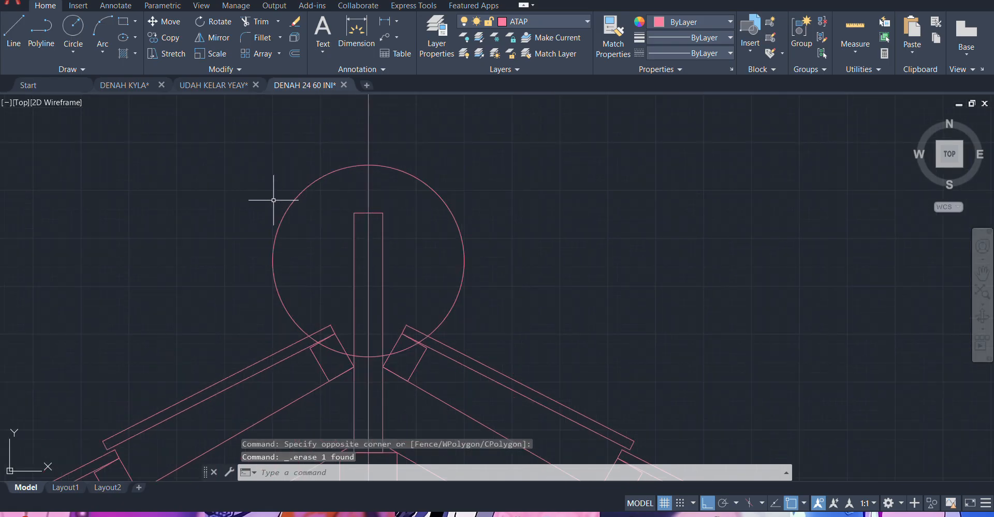
type("o")
key("Return")
type("10")
key("Return")
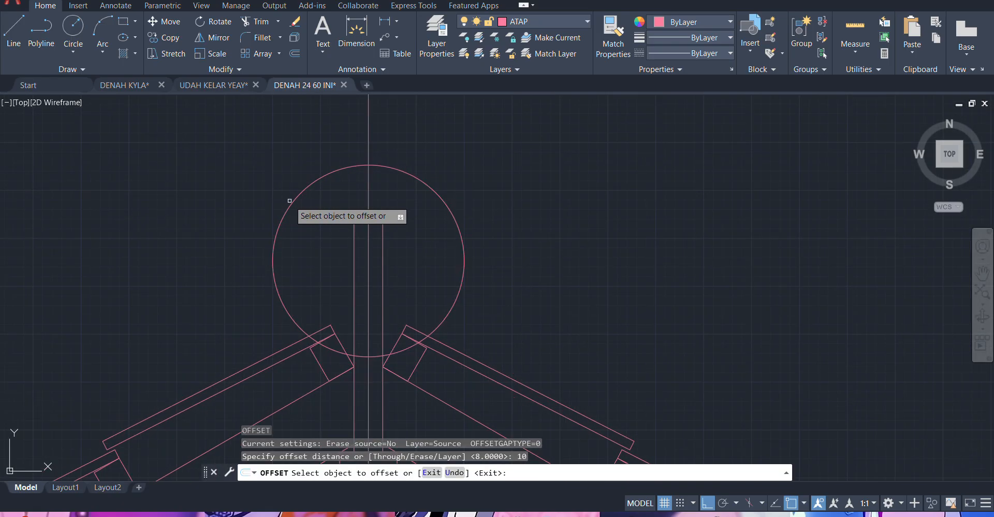
left_click(299, 196)
left_click(314, 218)
key("Escape")
scroll(316, 219, "down", 2)
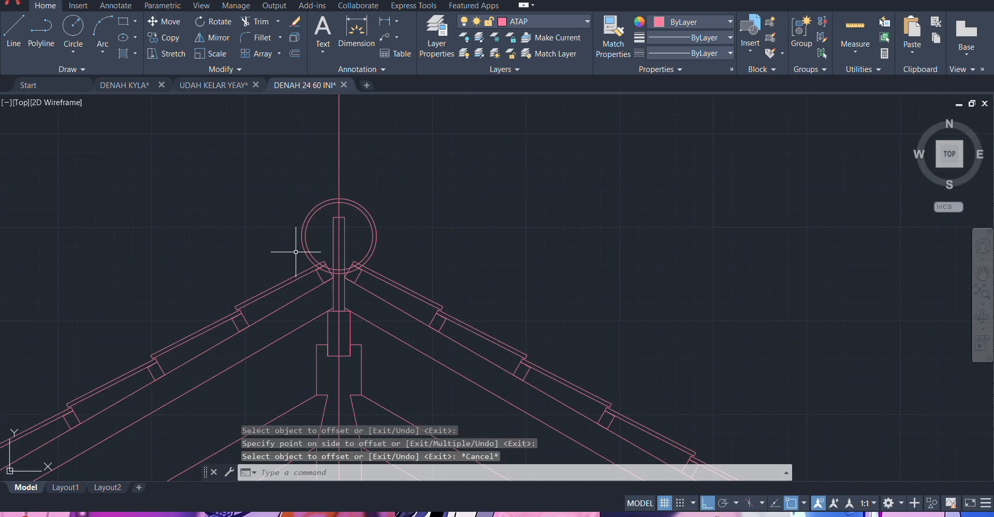
scroll(285, 274, "up", 1)
middle_click_drag(285, 273, 391, 246)
scroll(396, 254, "up", 2)
left_click(399, 257)
left_click(344, 217)
key("Escape")
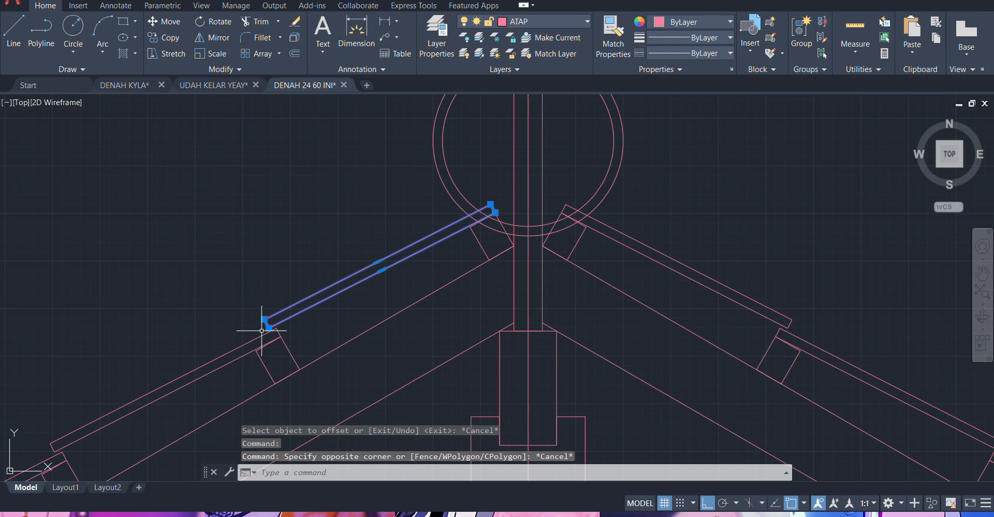
key("Escape")
left_click(258, 338)
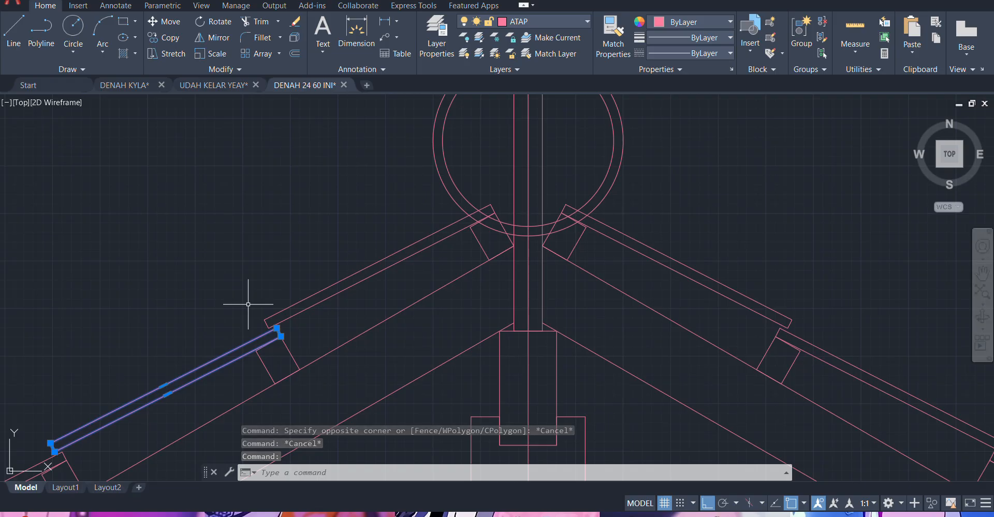
key("Escape")
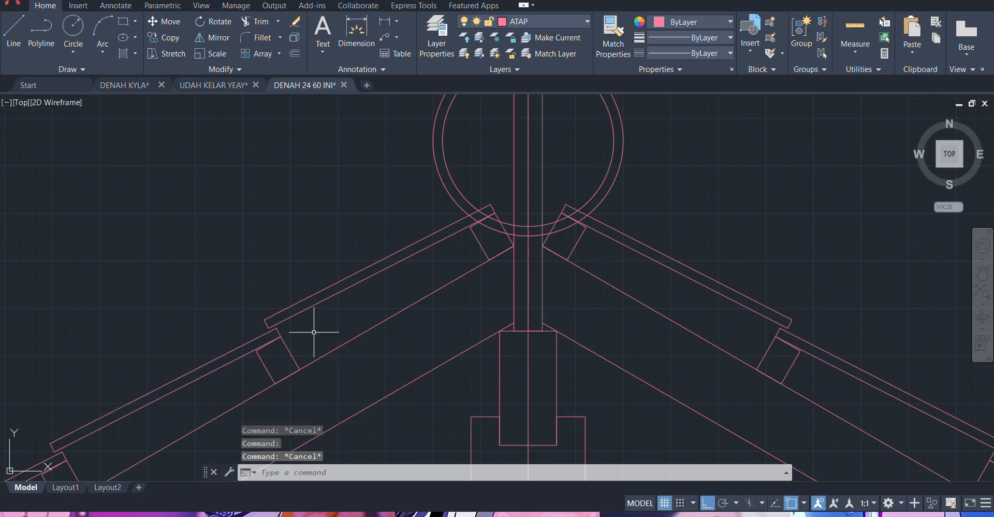
- Copy the uppermost left tile one batten spacing up the slope, from the second batten's outer corner to the top batten's matching corner
left_click(318, 327)
left_click(296, 280)
type("CO")
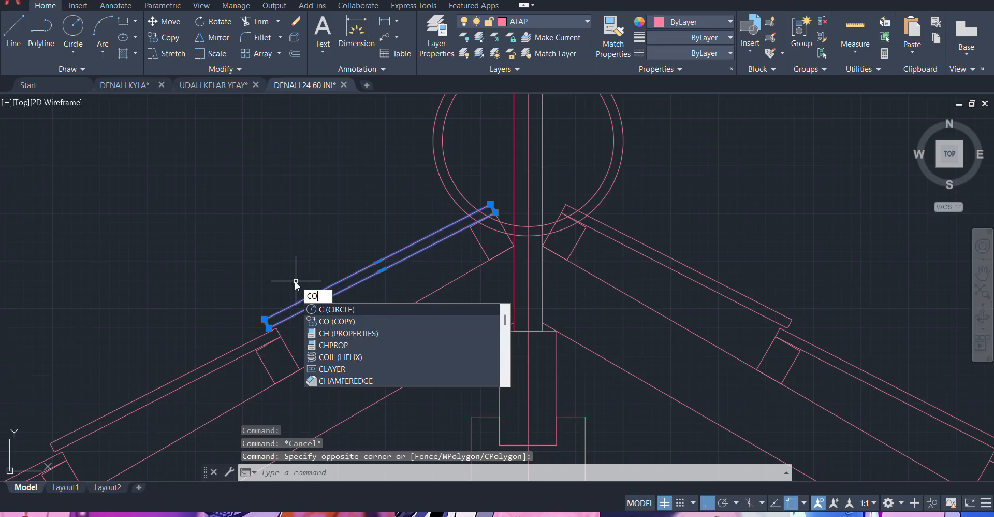
key("Return")
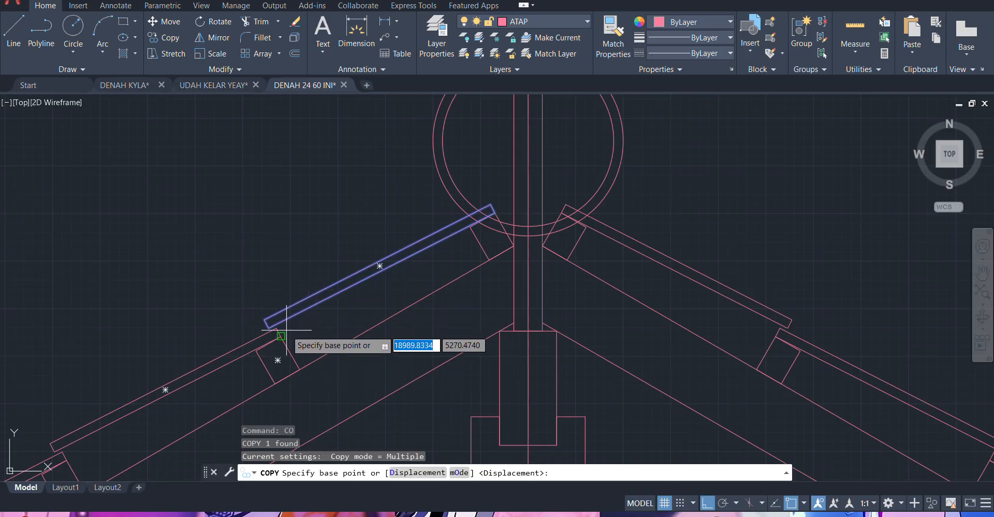
scroll(285, 345, "up", 2)
left_click(239, 354)
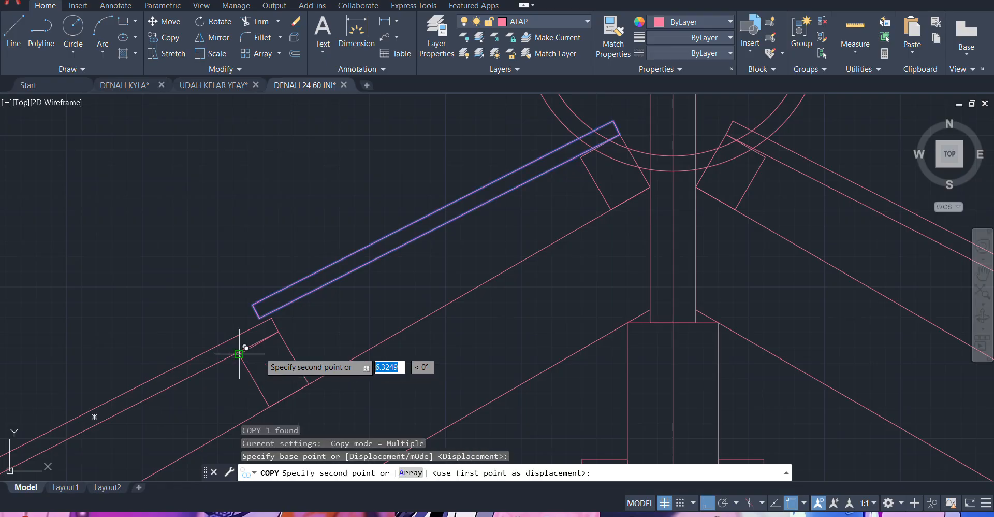
key("Escape")
scroll(515, 194, "down", 3)
scroll(561, 147, "up", 3)
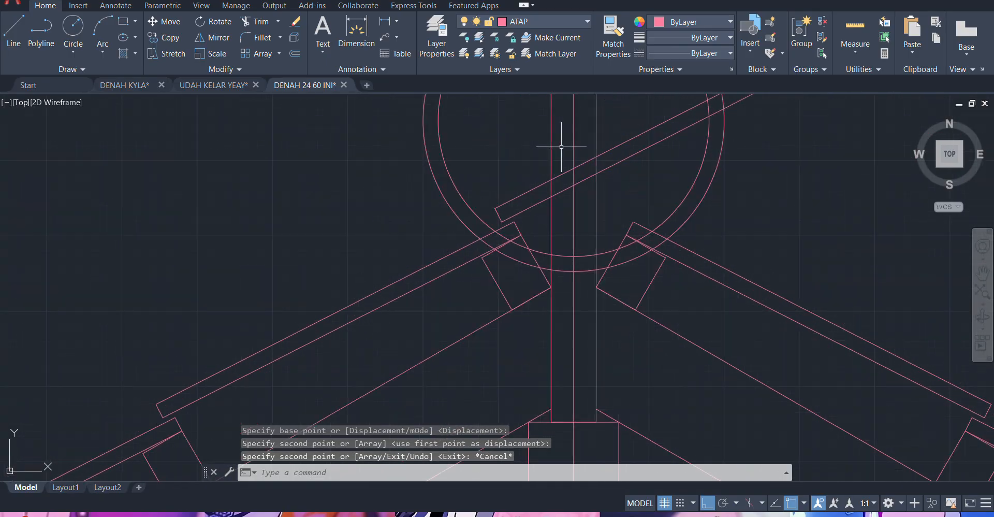
- Move the copied tile one tile length down the slope, from its upper end's bottom corner to its lower end's bottom corner
middle_click_drag(578, 190, 535, 257)
left_click(623, 223)
left_click(598, 178)
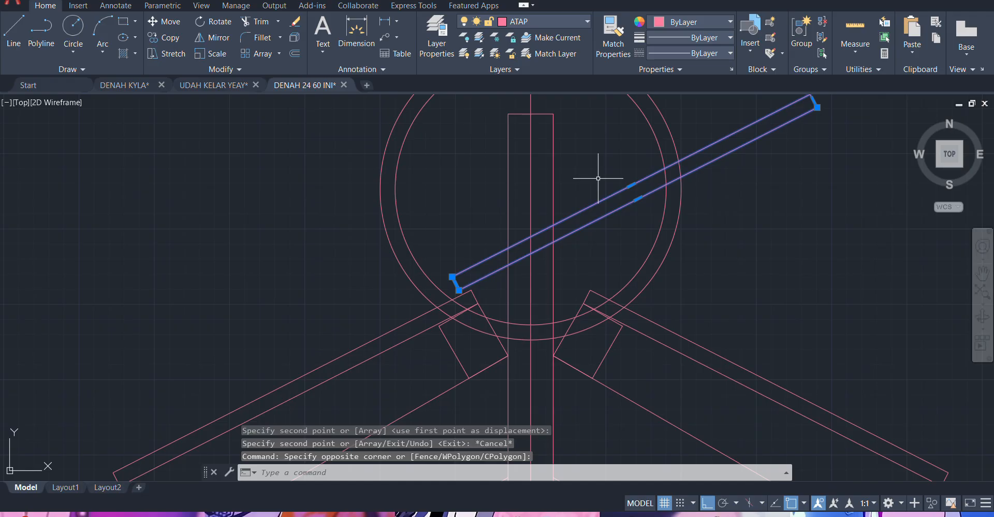
scroll(451, 267, "up", 1)
middle_click_drag(557, 211, 590, 195)
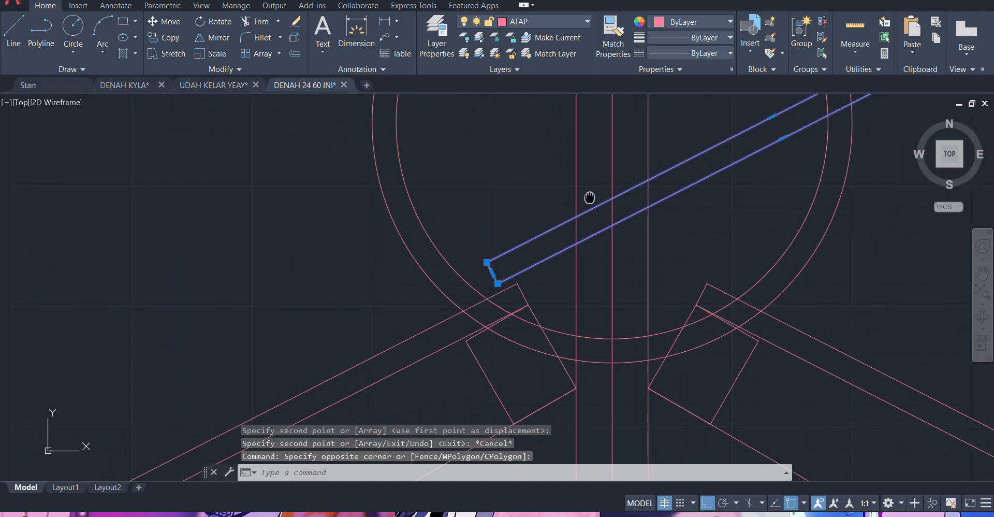
scroll(588, 262, "down", 4)
scroll(586, 199, "up", 5)
scroll(499, 257, "down", 4)
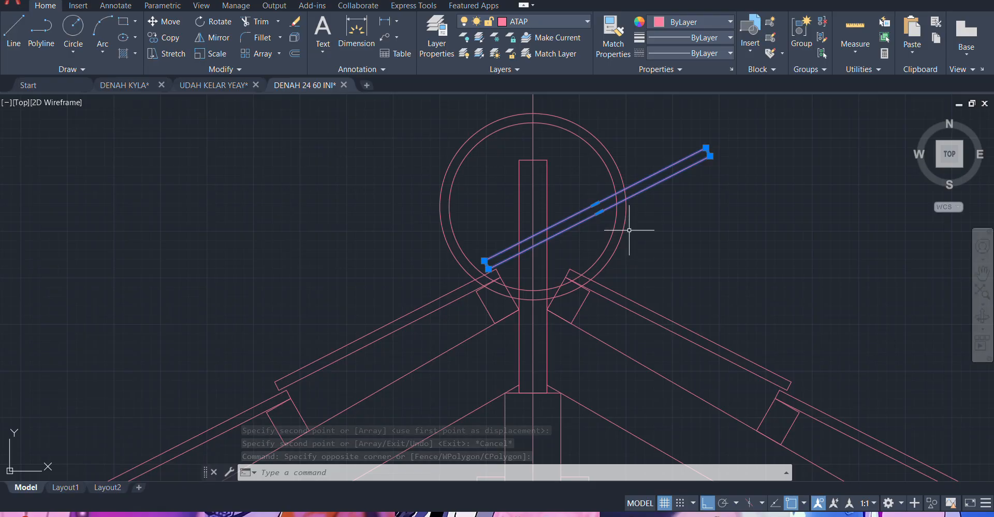
type("m")
key("Return")
scroll(704, 150, "up", 3)
left_click(716, 143)
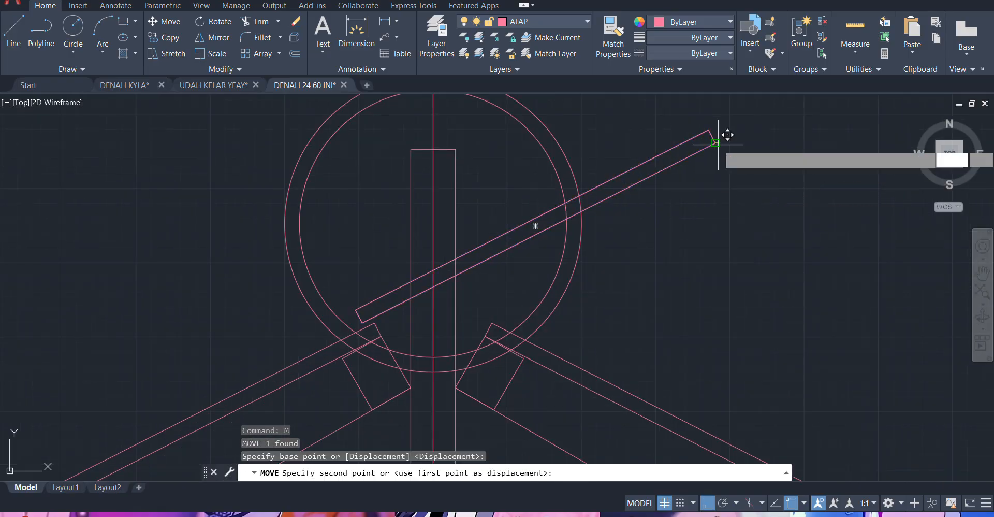
left_click(365, 321)
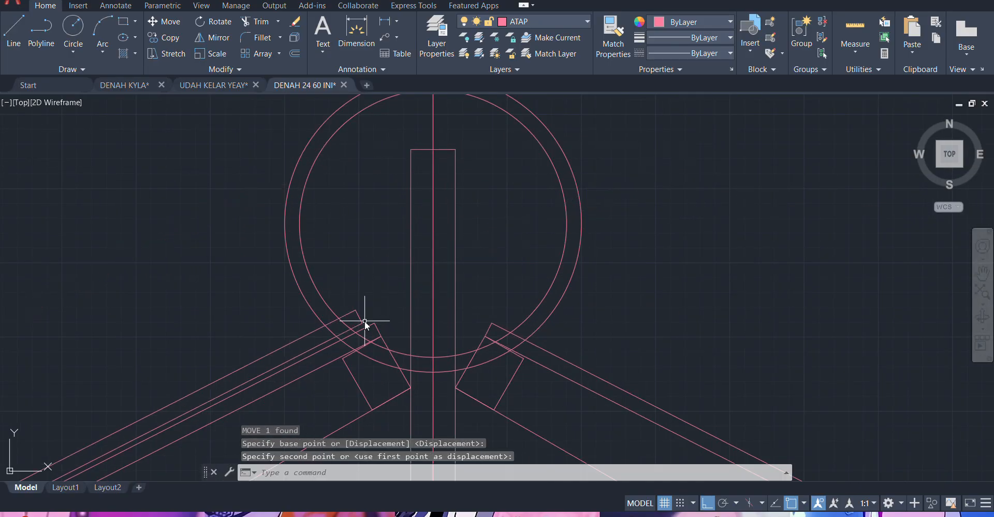
- Shorten the copied tile to half its length by stretching both lower-end vertices to the midpoints of its long edges
scroll(390, 280, "down", 3)
scroll(444, 200, "up", 1)
scroll(470, 255, "up", 4)
scroll(361, 254, "down", 1)
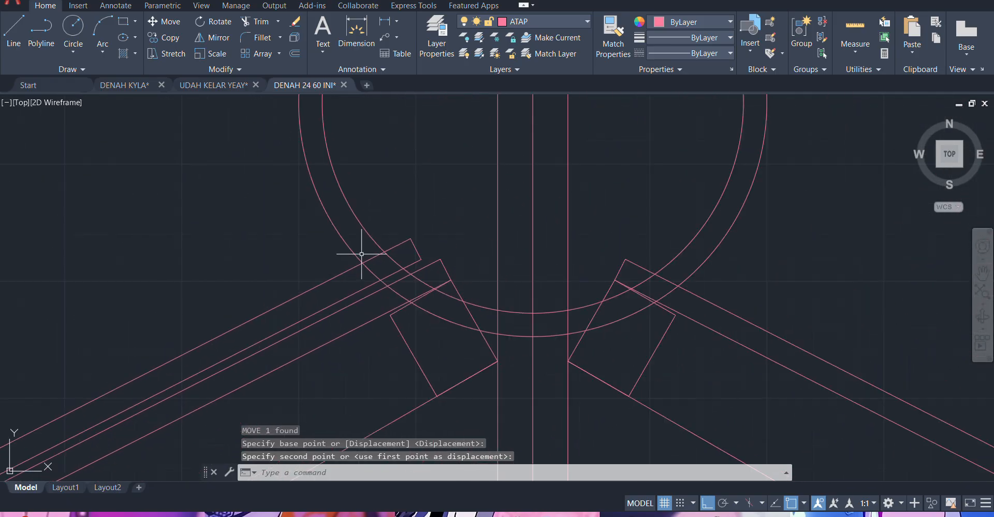
scroll(462, 219, "down", 3)
scroll(212, 294, "up", 1)
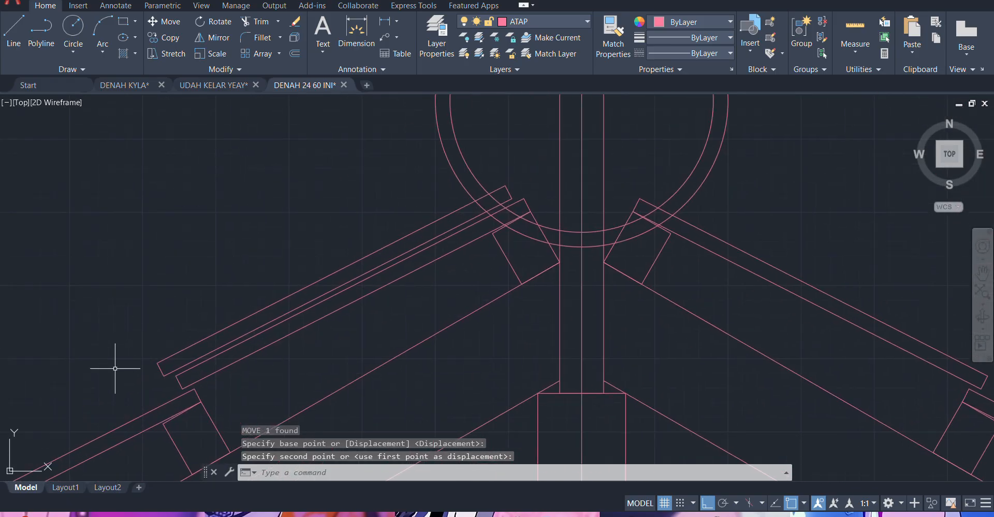
left_click(158, 362)
mouse_move(158, 363)
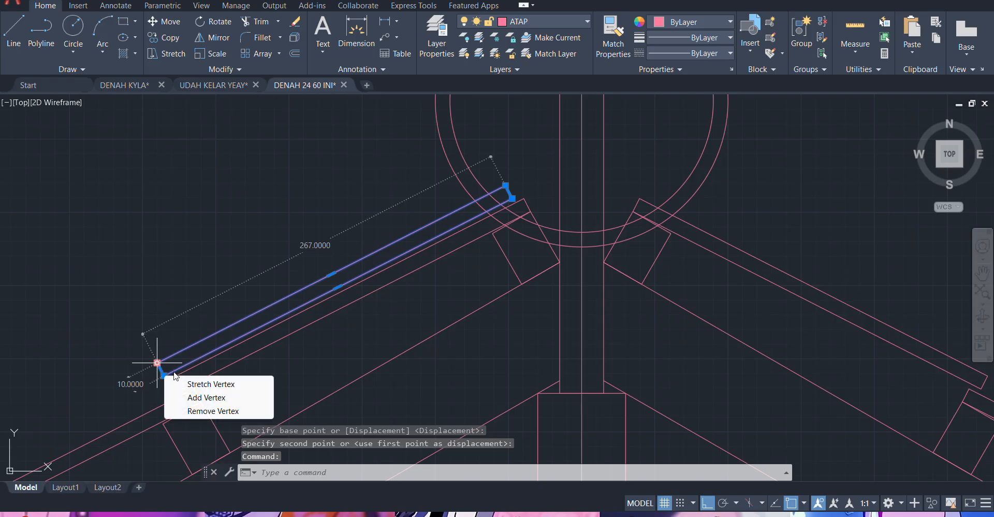
left_click(193, 383)
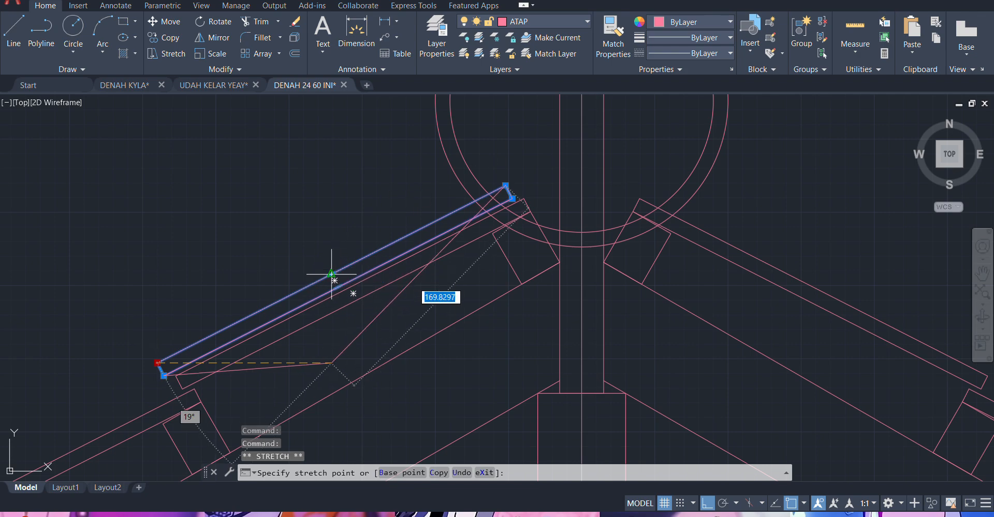
left_click(331, 273)
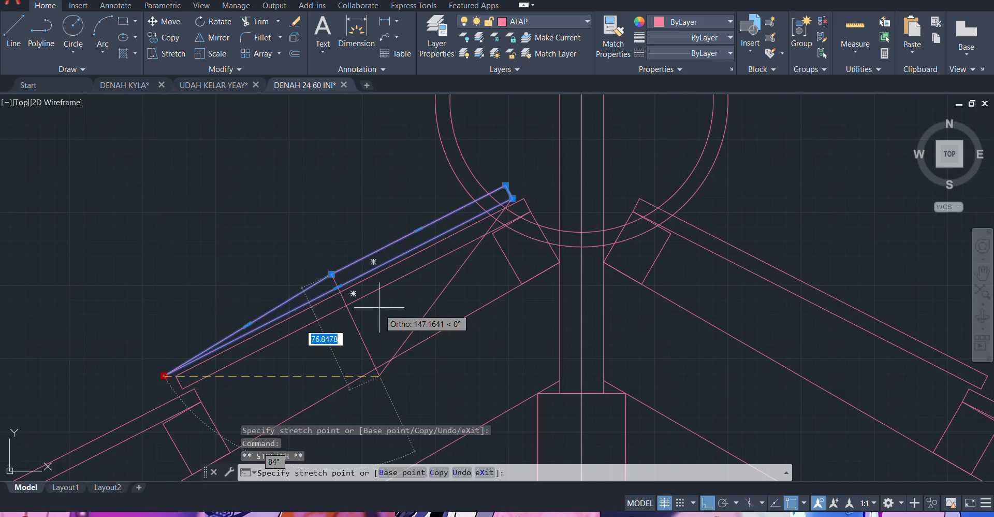
left_click(337, 286)
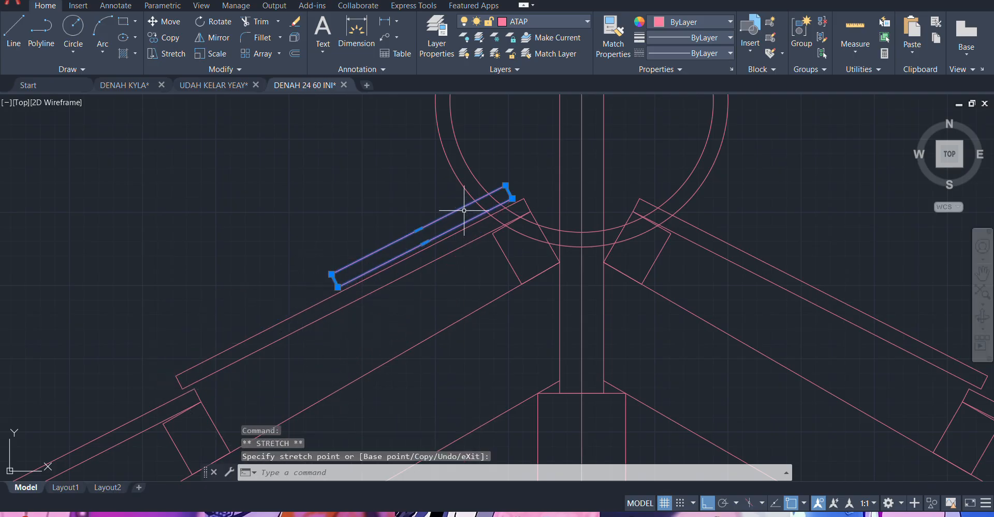
key("Escape")
scroll(464, 210, "up", 5)
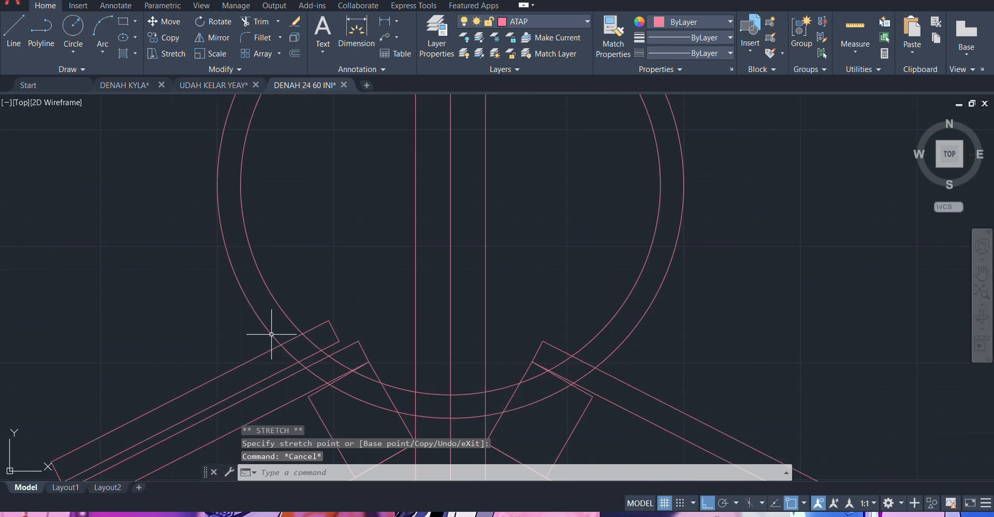
left_click(263, 307)
key("Escape")
scroll(279, 298, "down", 3)
scroll(297, 321, "up", 3)
scroll(306, 313, "down", 2)
scroll(294, 298, "up", 2)
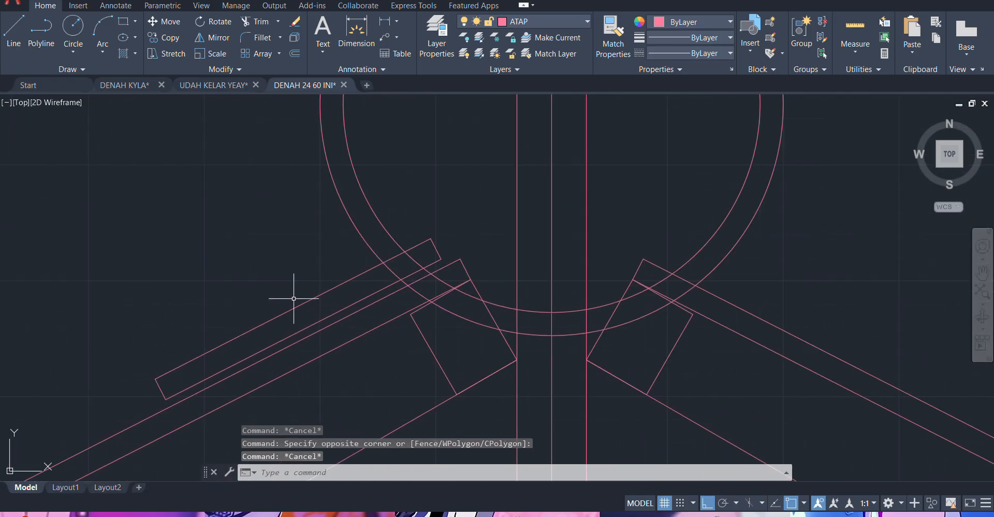
- Mirror the half-length tile across the ridge's vertical centreline, keeping the original
left_click(302, 314)
left_click(277, 280)
scroll(343, 236, "down", 2)
middle_click_drag(343, 237, 335, 280)
scroll(334, 281, "down", 4)
type("mi")
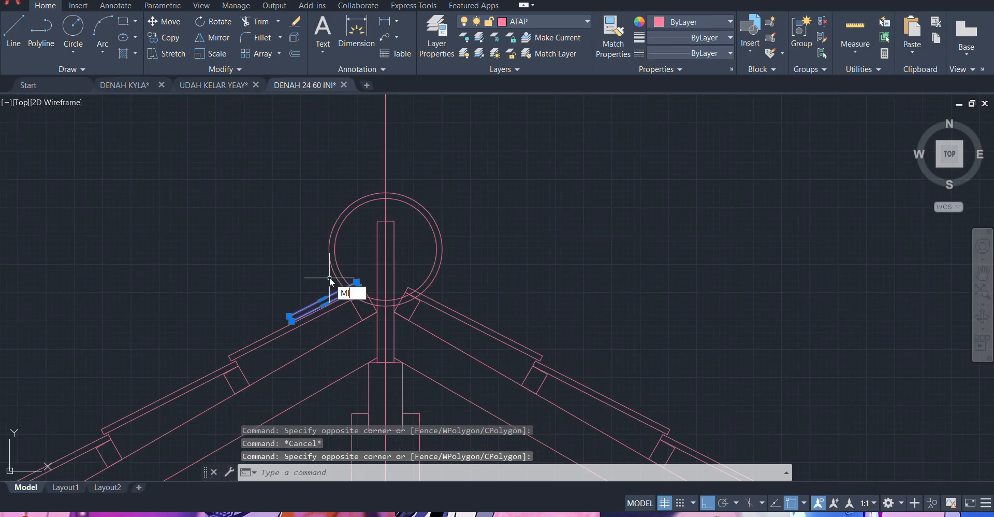
key("Return")
scroll(387, 309, "up", 2)
left_click(383, 311)
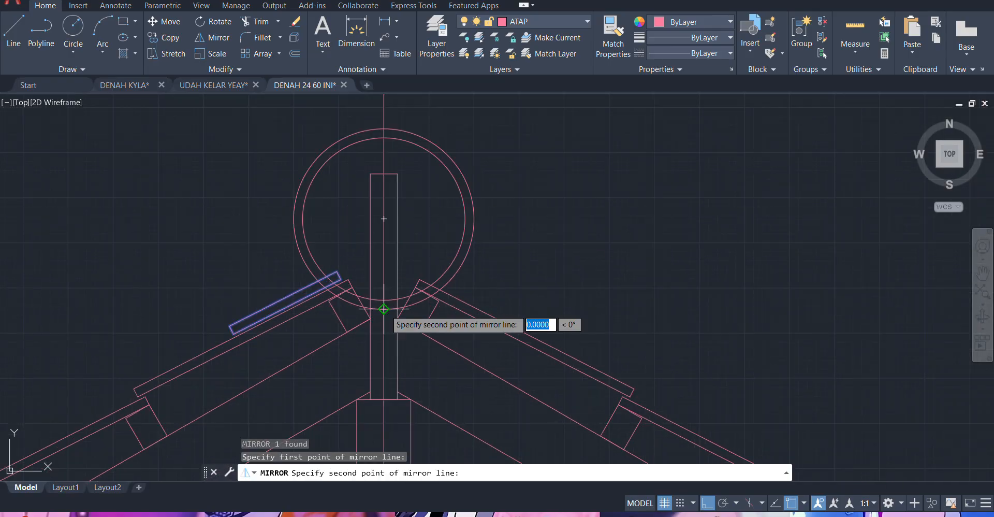
left_click(382, 297)
key("Return")
scroll(388, 271, "up", 2)
scroll(415, 259, "up", 4)
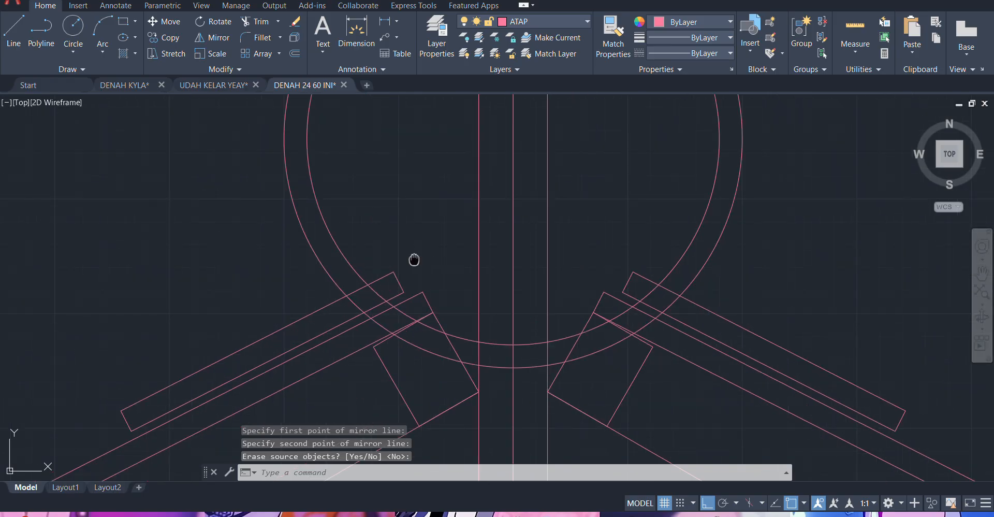
scroll(473, 250, "down", 6)
scroll(463, 261, "up", 6)
mouse_move(455, 262)
middle_mouse_down()
mouse_move(434, 293)
mouse_move(465, 276)
middle_mouse_up()
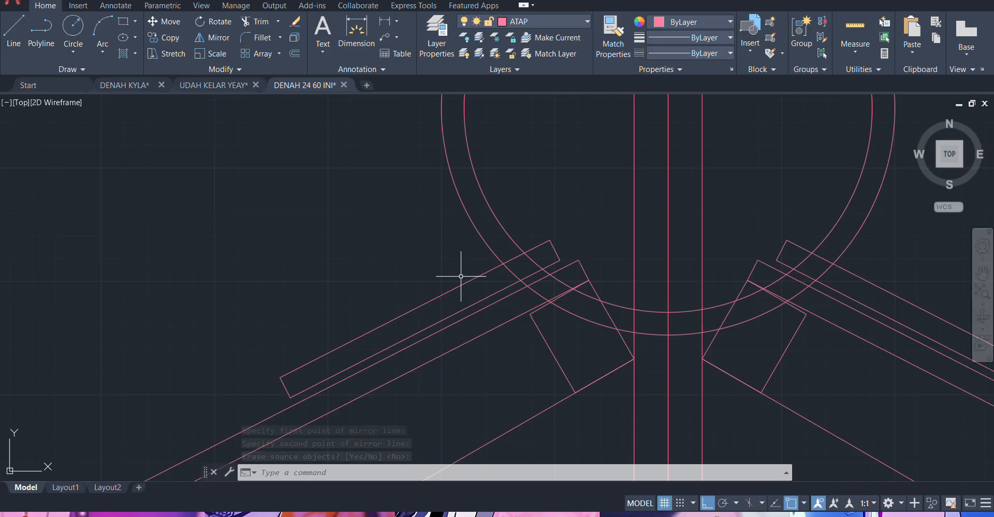
type("f")
key("Return")
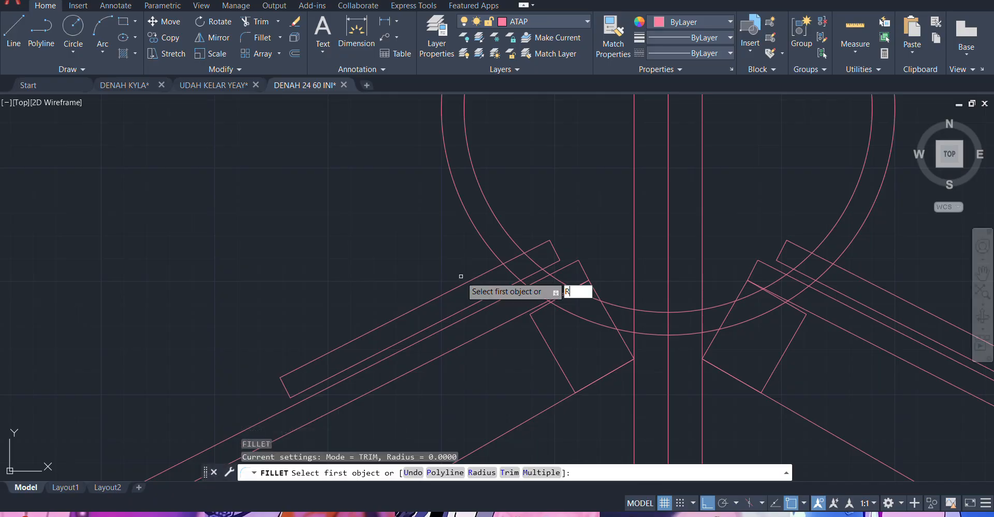
key("Return")
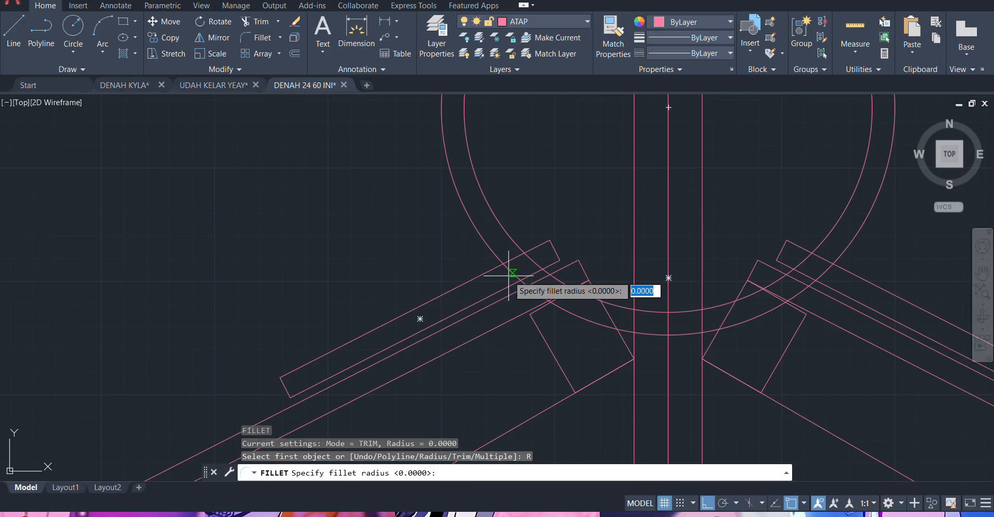
type("0")
key("Return")
scroll(527, 249, "up", 1)
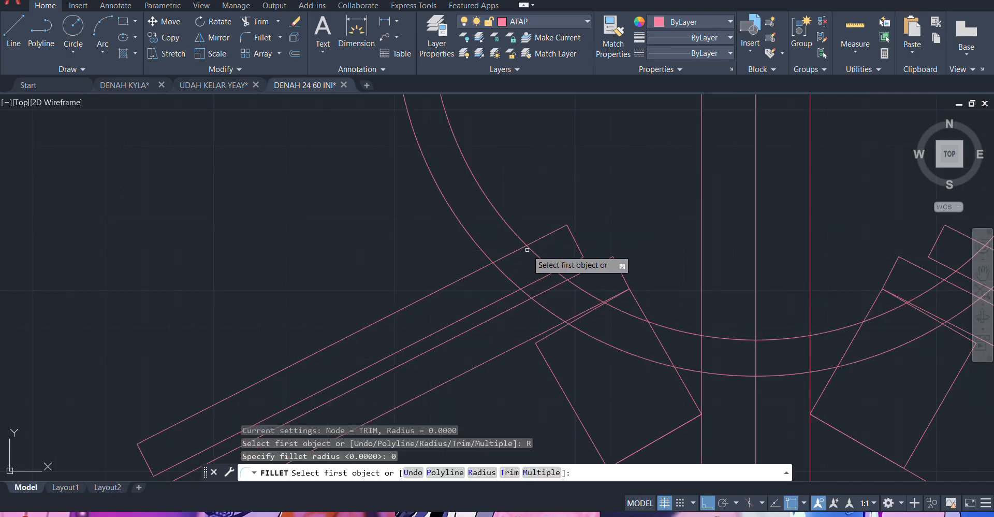
left_click(535, 253)
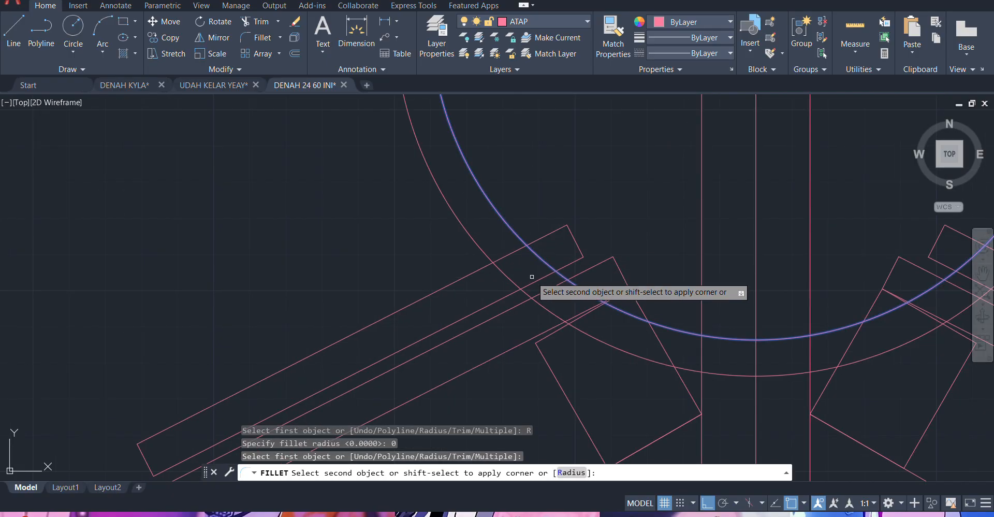
key("Escape")
scroll(526, 279, "down", 3)
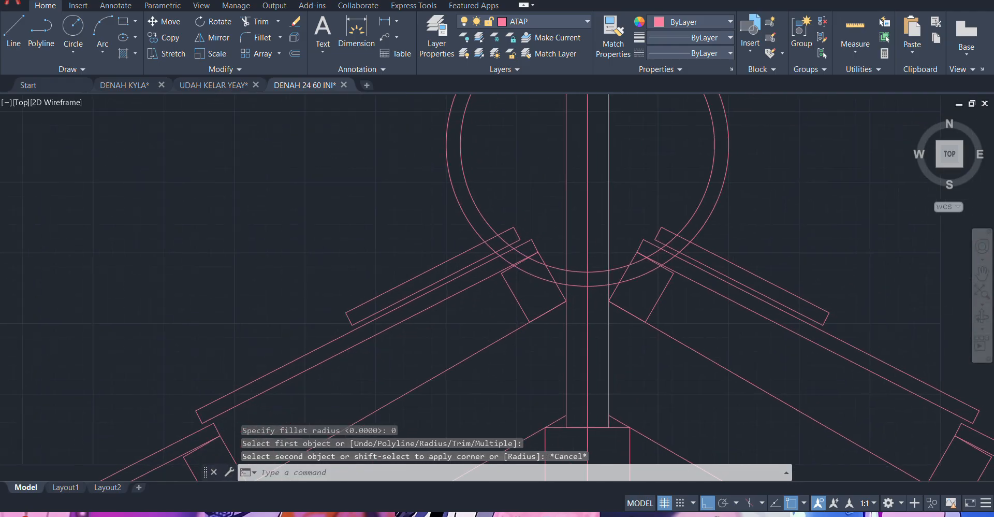
- Try to trim both ridge cap circles in the narrow gaps between the half-length tiles and the full tiles on both slopes
key("Return")
scroll(525, 257, "up", 3)
left_click_drag(474, 213, 463, 217)
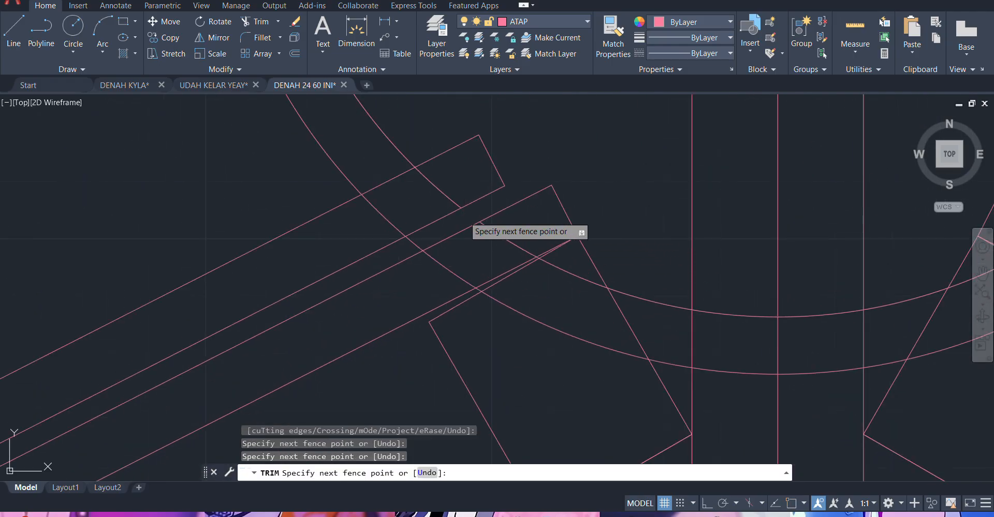
scroll(524, 210, "down", 1)
middle_click_drag(855, 230, 524, 280)
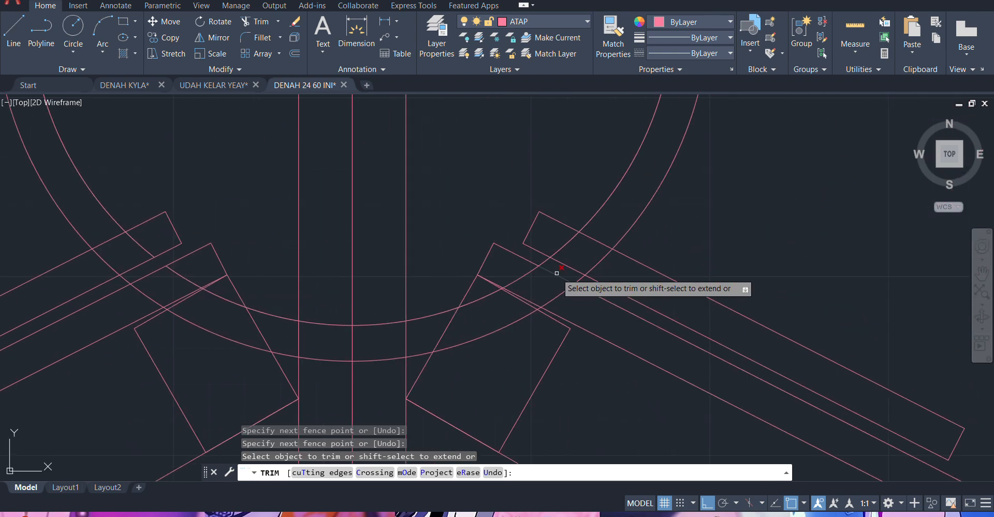
left_click(580, 281)
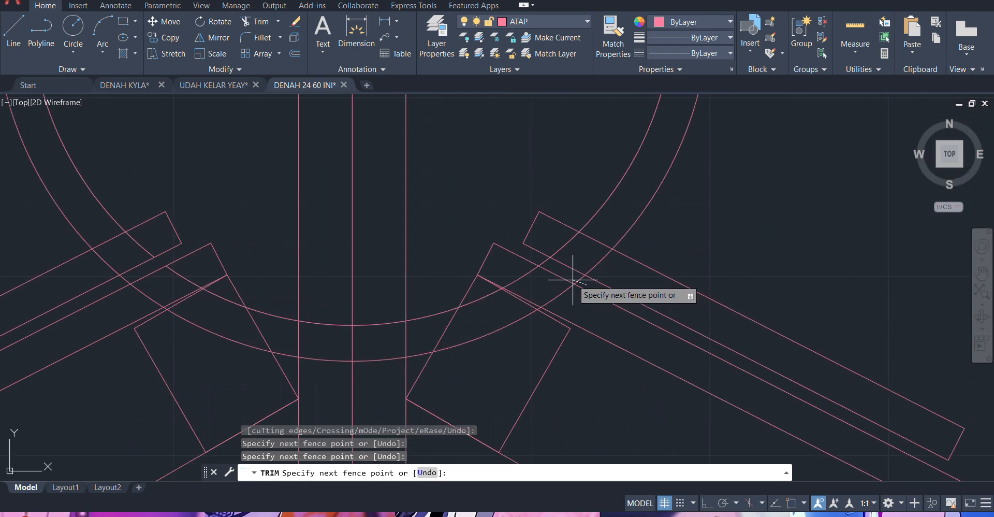
key("Return")
scroll(273, 251, "up", 4)
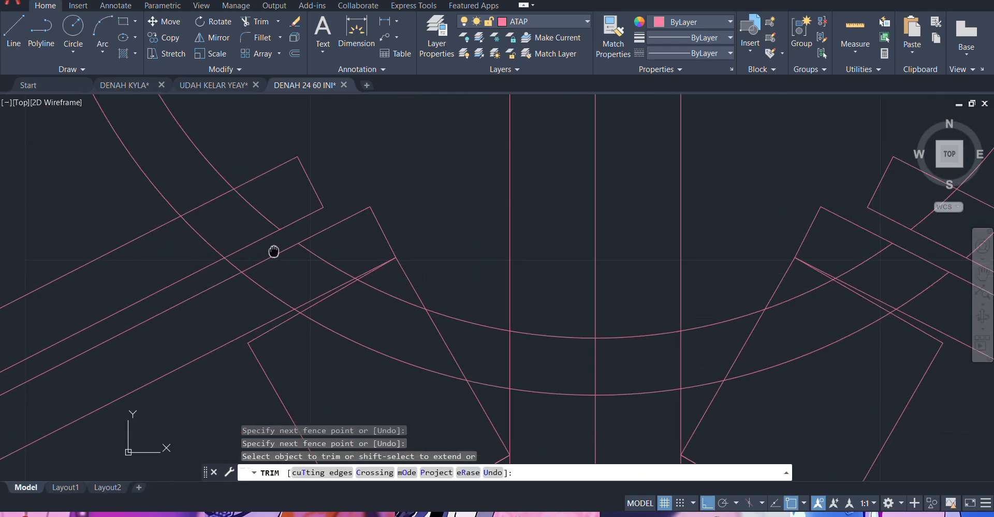
left_click(284, 253)
left_click(254, 268)
scroll(481, 192, "down", 4)
key("Return")
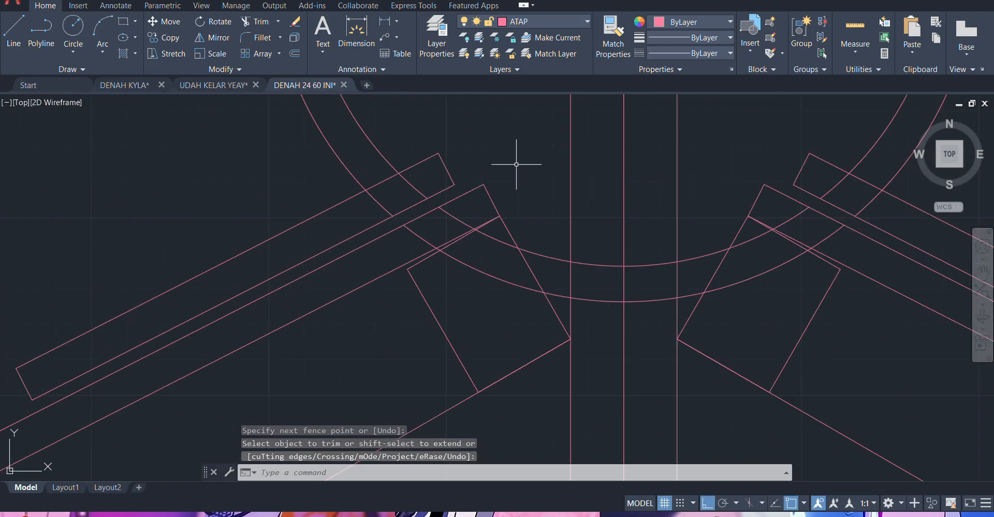
- Undo the trimming of the ridge cap circles
middle_click_drag(516, 165, 546, 213)
scroll(546, 213, "down", 2)
middle_click_drag(478, 196, 462, 204)
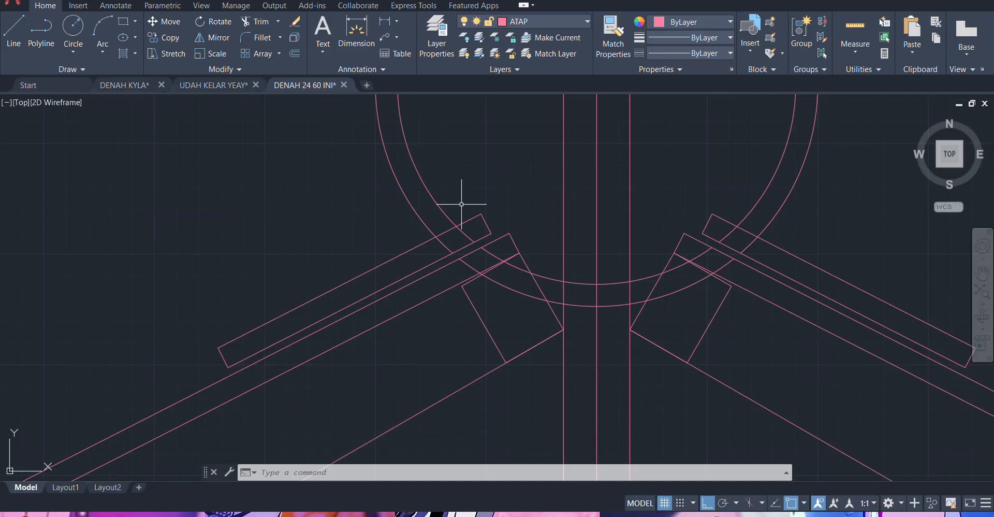
key("ctrl+z")
key("ctrl+z")
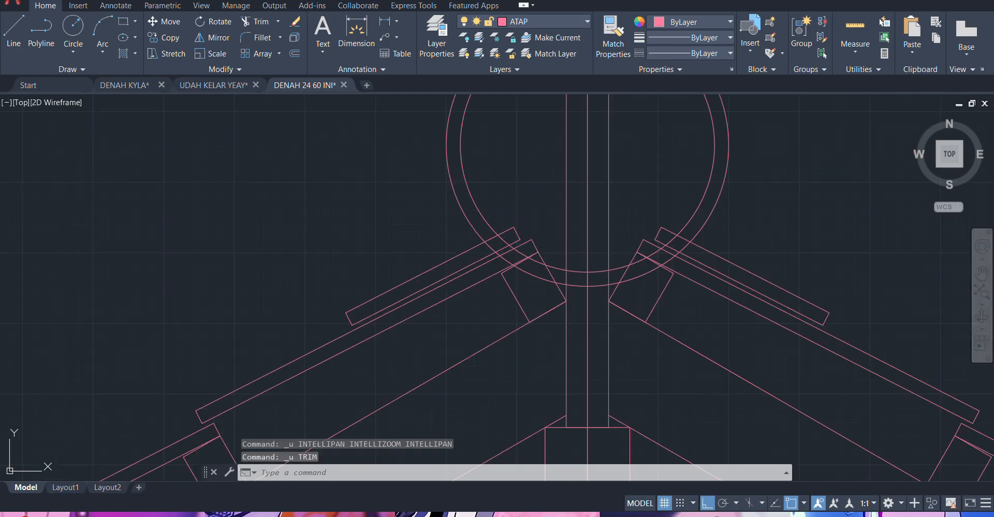
key("ctrl+z")
scroll(529, 213, "down", 5)
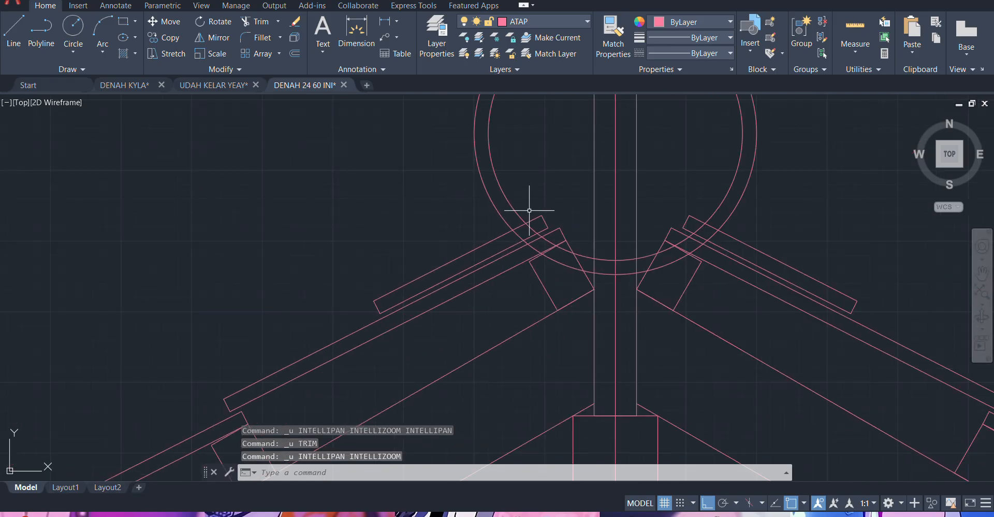
- Trim away the portions of both ridge cap circles that lie inside the two half-length tiles
scroll(529, 210, "up", 3)
key("Return")
scroll(493, 242, "up", 4)
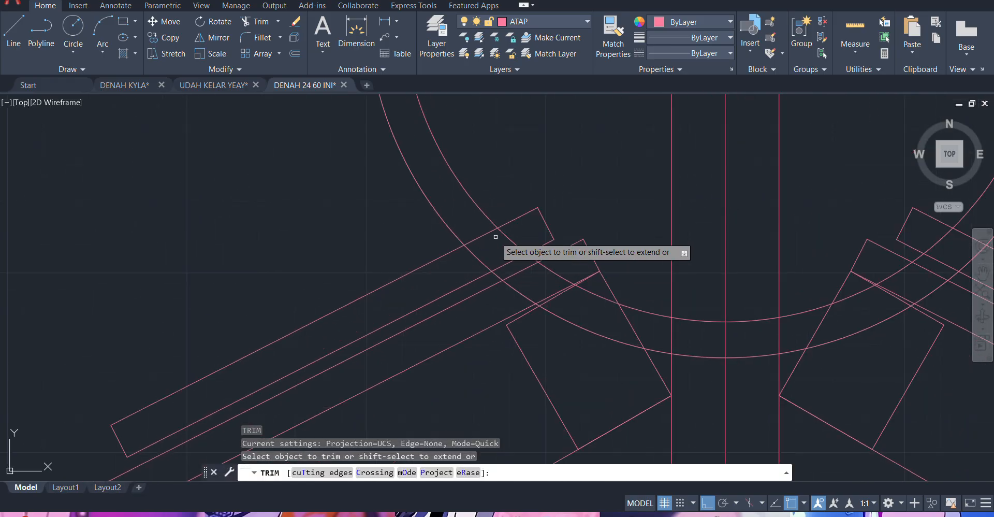
left_click_drag(524, 231, 439, 286)
scroll(495, 272, "down", 4)
scroll(782, 280, "up", 4)
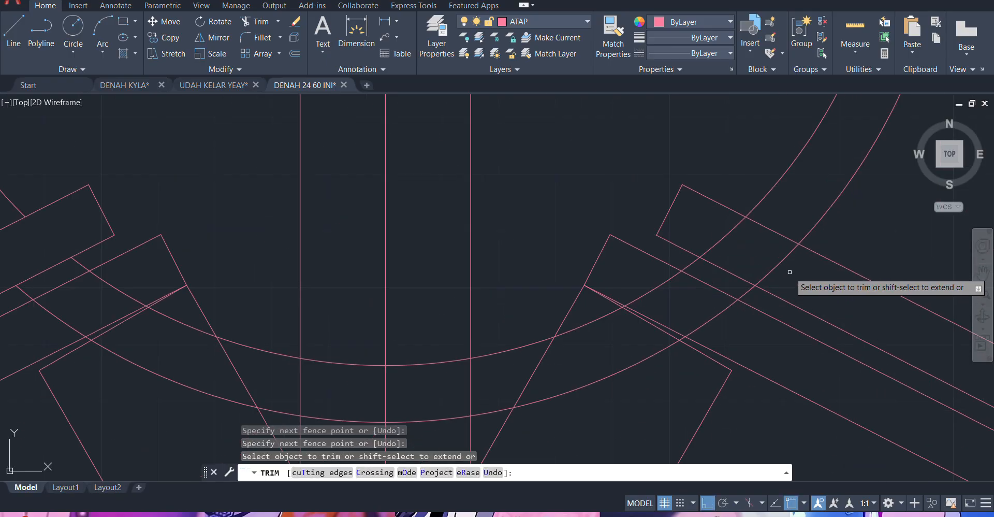
left_click_drag(707, 230, 754, 261)
key("Escape")
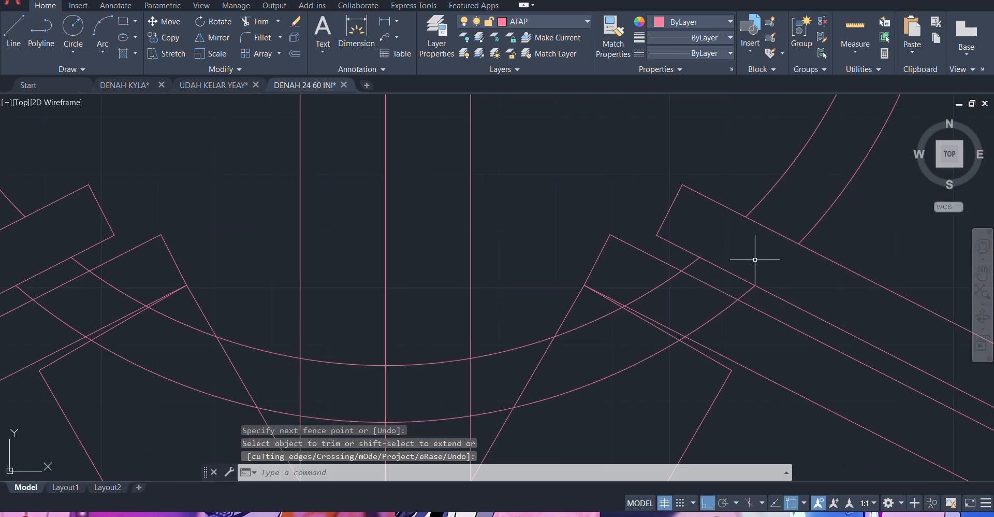
scroll(722, 227, "down", 4)
key("Escape")
- Explode both half-length tiles beside the ridge cap into separate lines
scroll(619, 209, "up", 2)
middle_click_drag(342, 216, 511, 184)
scroll(511, 185, "down", 2)
scroll(521, 184, "up", 2)
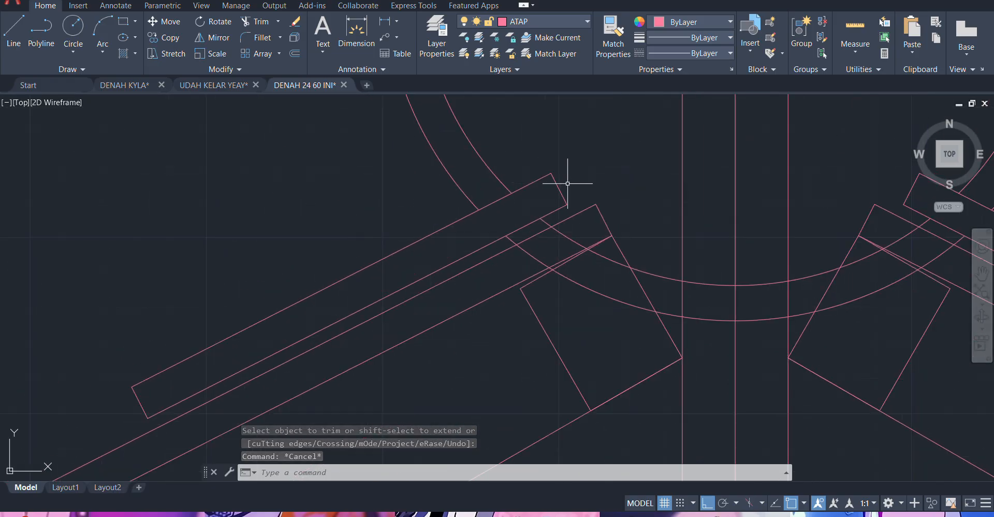
left_click_drag(544, 178, 532, 173)
scroll(532, 173, "down", 4)
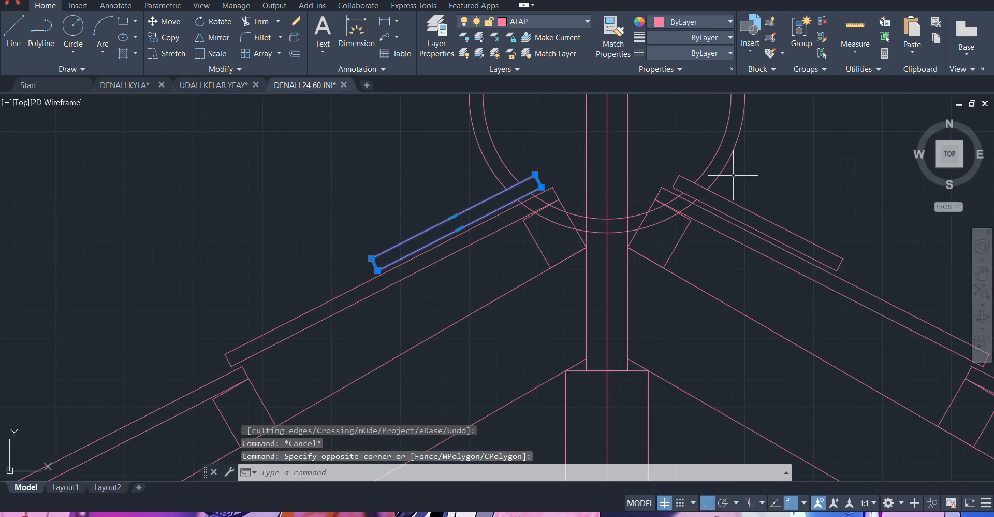
scroll(734, 175, "up", 2)
left_click_drag(754, 211, 725, 225)
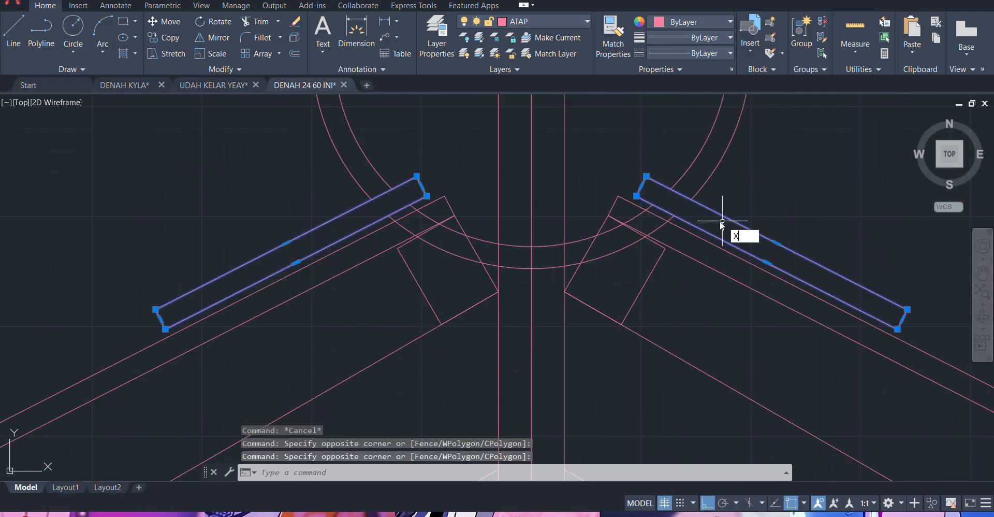
key("Return")
- Fillet the left flange at radius 0, joining its upper edge to the outer ridge cap arc and its lower edge to the inner arc
scroll(357, 212, "up", 6)
middle_click_drag(356, 210, 435, 265)
scroll(336, 299, "down", 4)
scroll(367, 287, "up", 2)
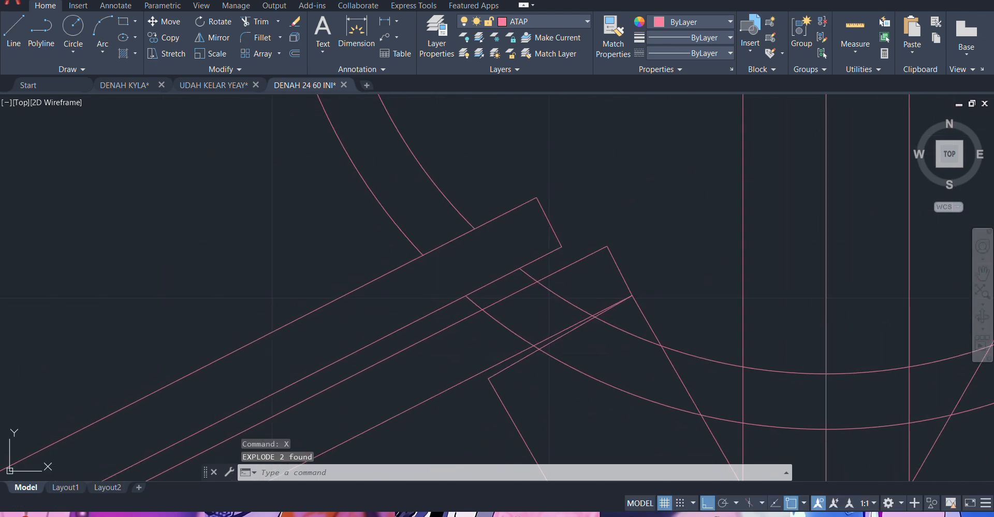
type("f")
key("Return")
left_click(393, 270)
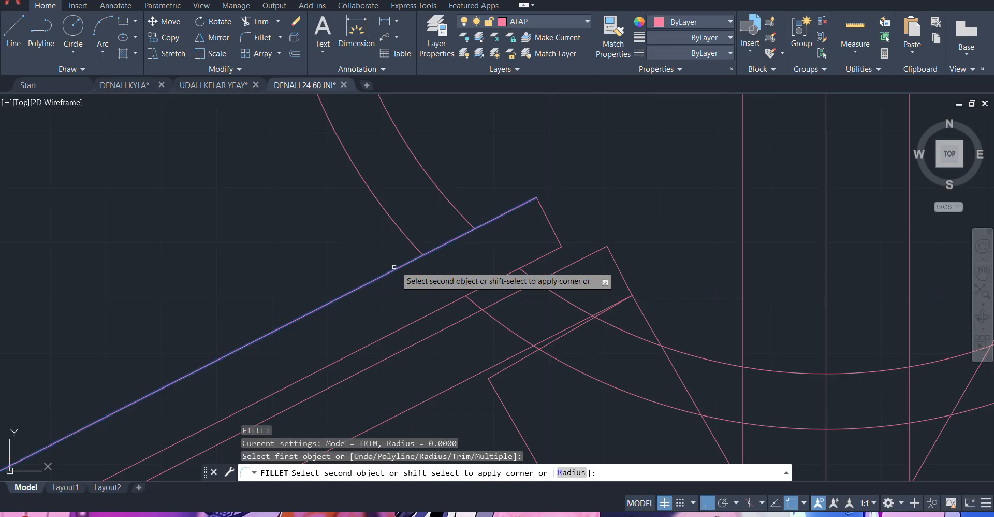
left_click(409, 239)
key("Return")
left_click(444, 304)
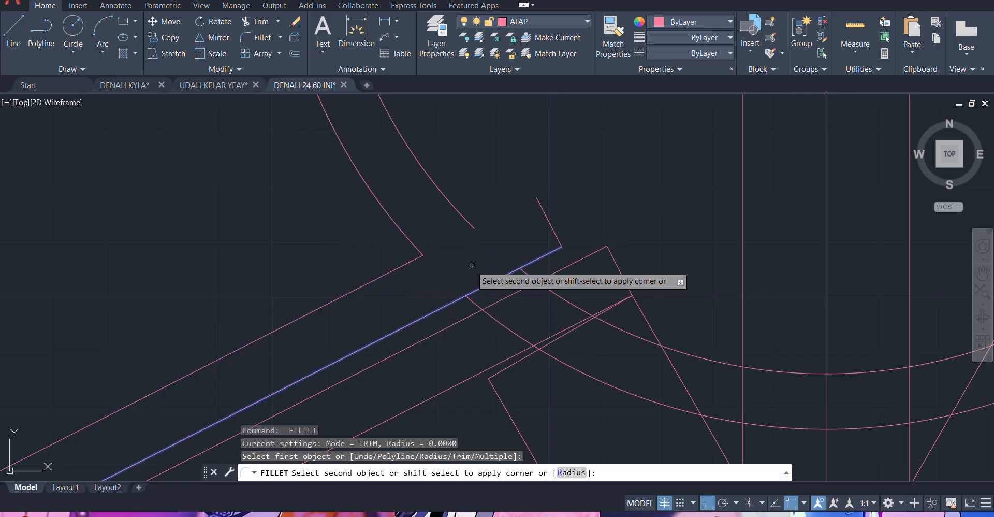
left_click(463, 195)
- Delete the leftover short end line of the left flange inside the ridge cap
left_click(545, 197)
left_click(524, 207)
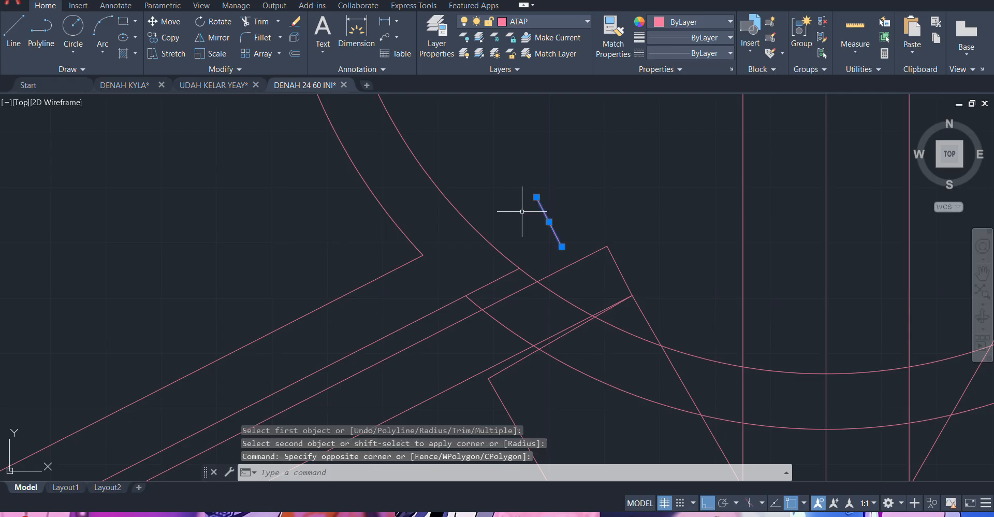
scroll(533, 210, "down", 5)
key("Delete")
- Fillet the right flange at radius 0, joining its upper edge to the outer ridge cap arc and its lower edge to the inner arc
scroll(481, 261, "up", 3)
scroll(481, 261, "up", 2)
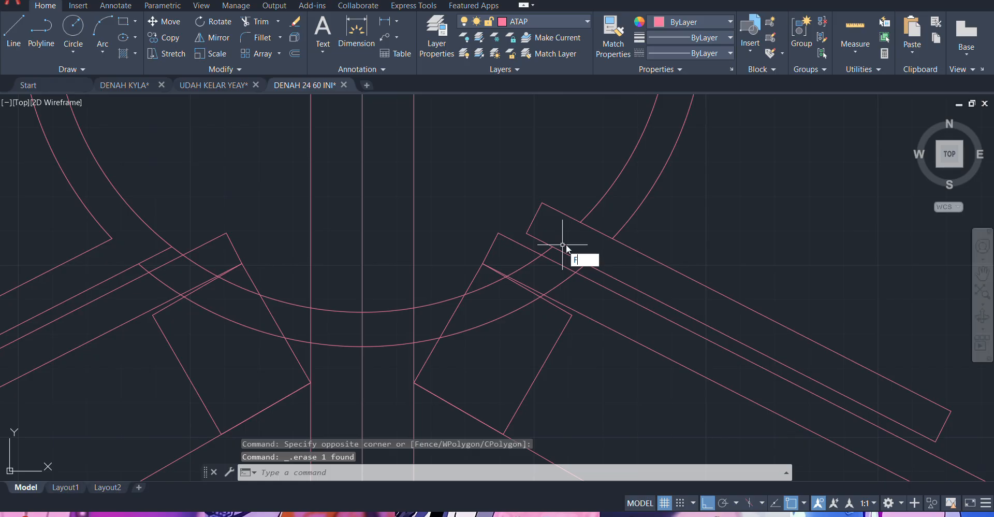
type("F")
key("Return")
left_click(624, 244)
left_click(626, 223)
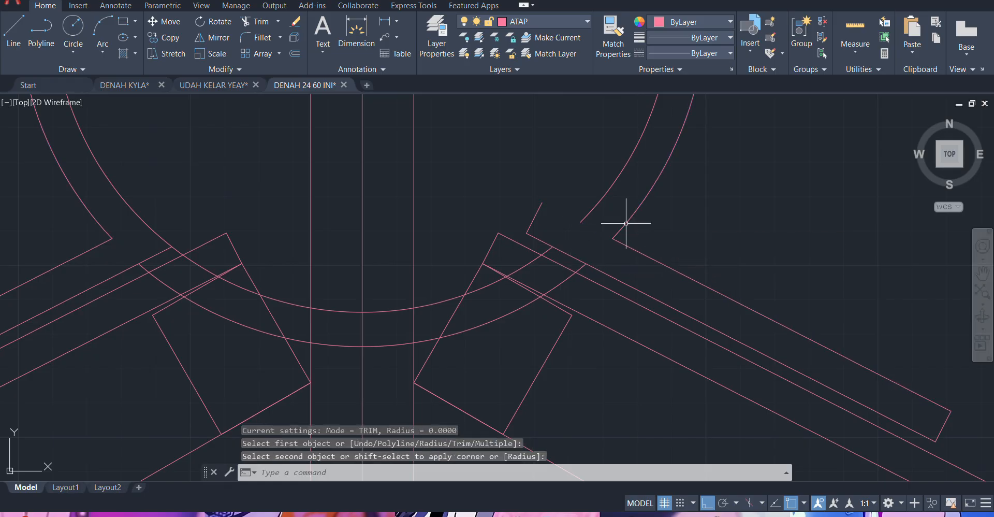
key("Return")
left_click(593, 267)
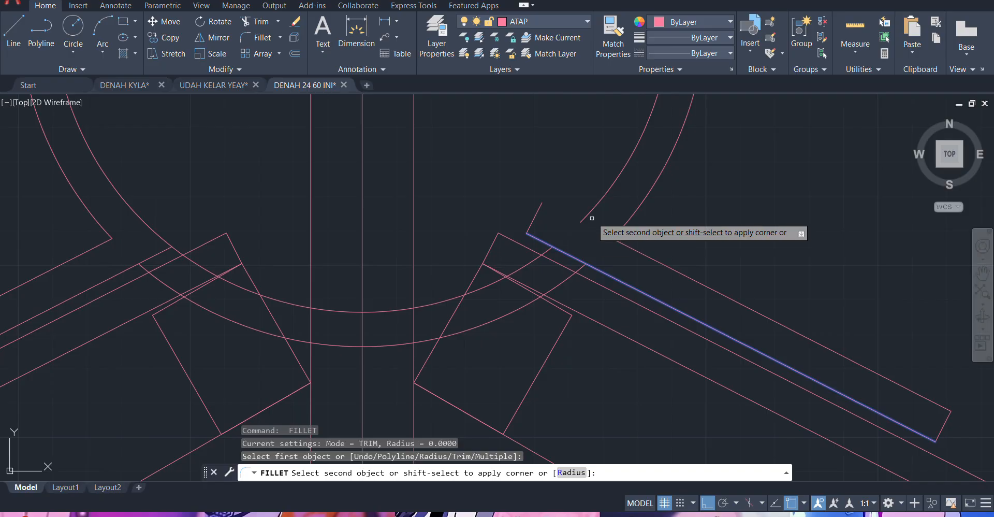
left_click(576, 226)
key("Return")
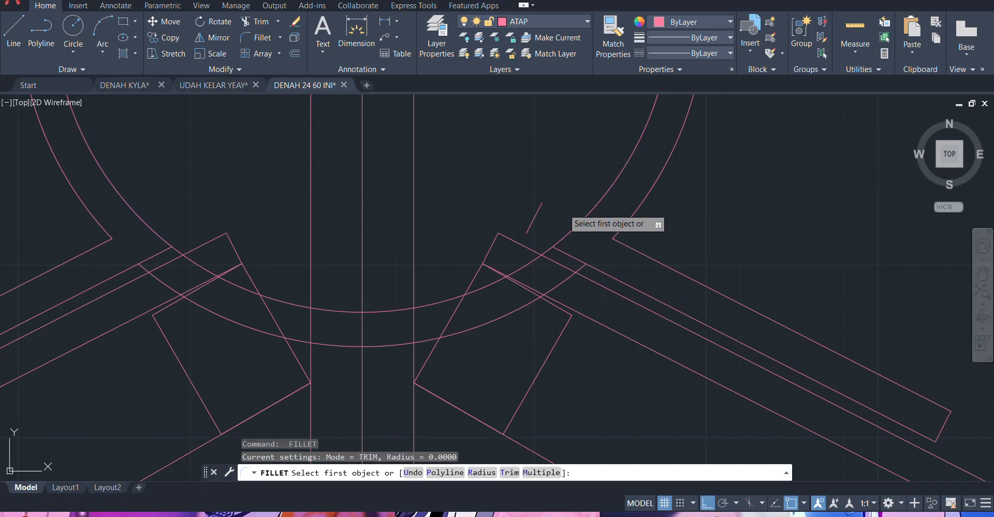
- Delete the leftover short end line of the right flange inside the ridge cap
key("Escape")
left_click(539, 211)
left_click(522, 195)
scroll(521, 196, "down", 5)
key("Delete")
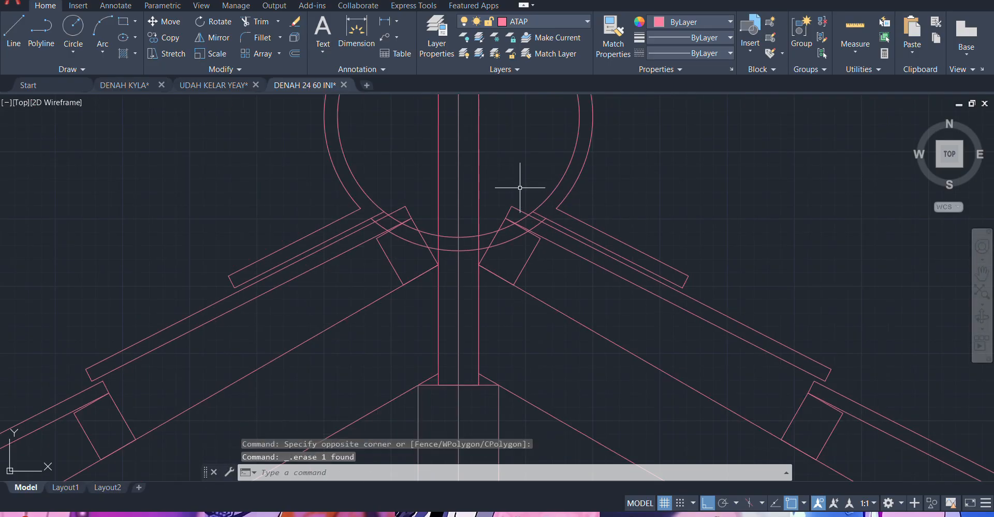
- Hatch the inside of the ridge cap on both sides of the ridge board with the AR-CONC pattern at scale 0.5
scroll(520, 187, "down", 1)
scroll(499, 186, "up", 5)
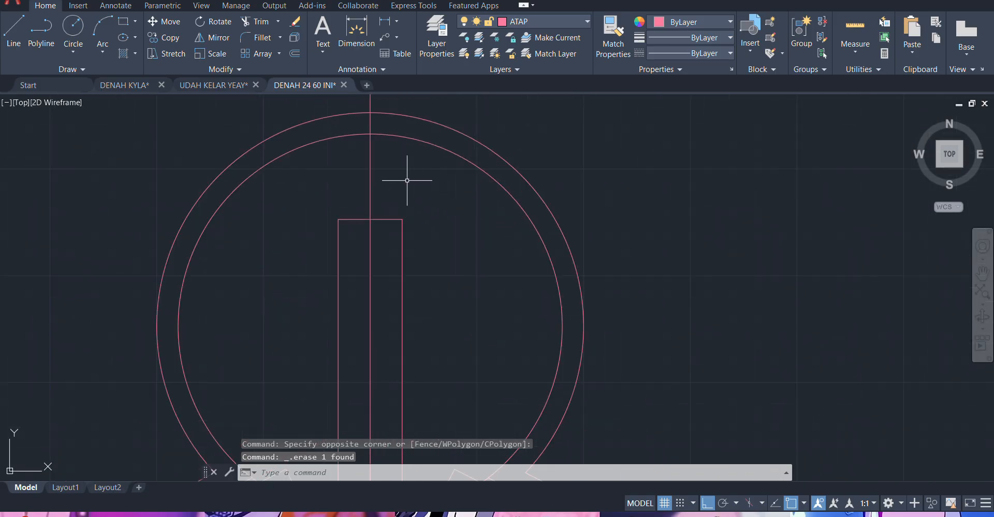
scroll(407, 180, "down", 4)
type("h")
key("Return")
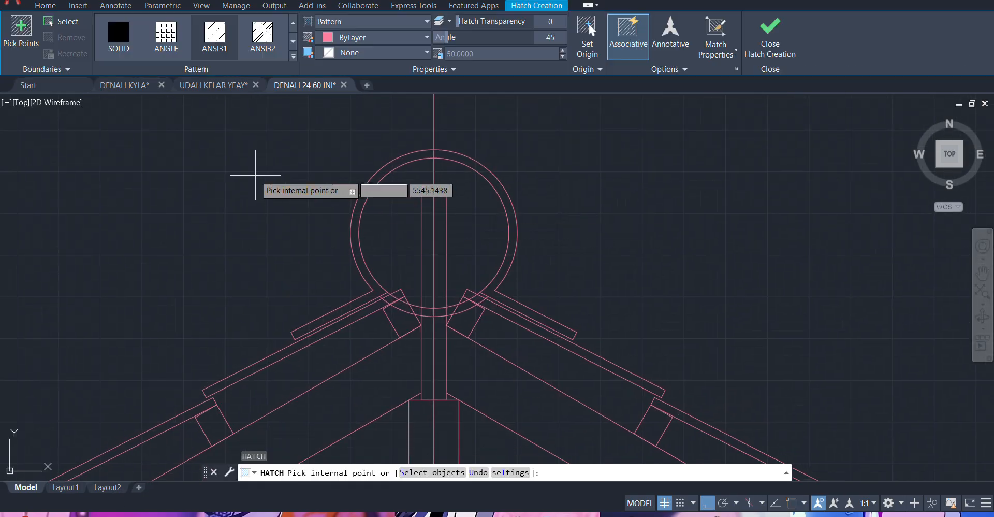
left_click(293, 57)
left_click(264, 173)
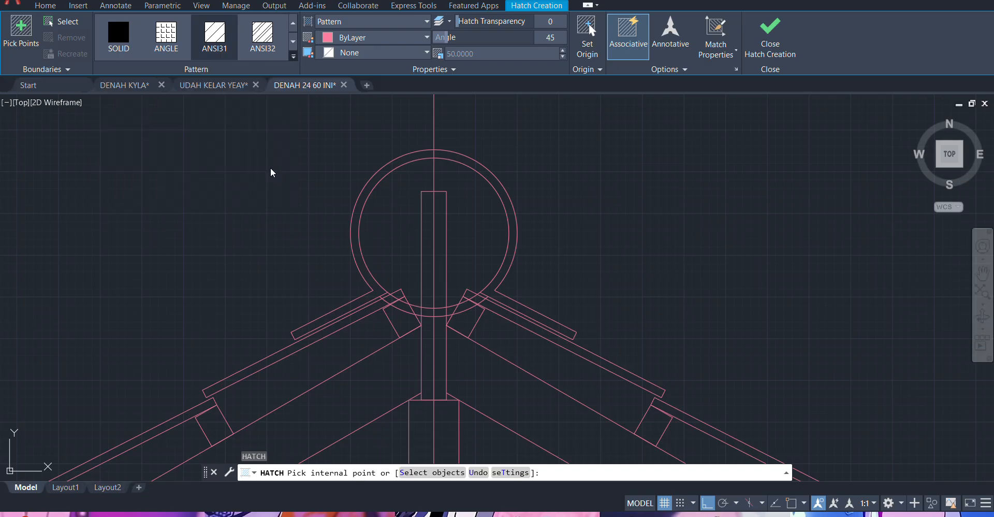
left_click(402, 216)
left_click(483, 215)
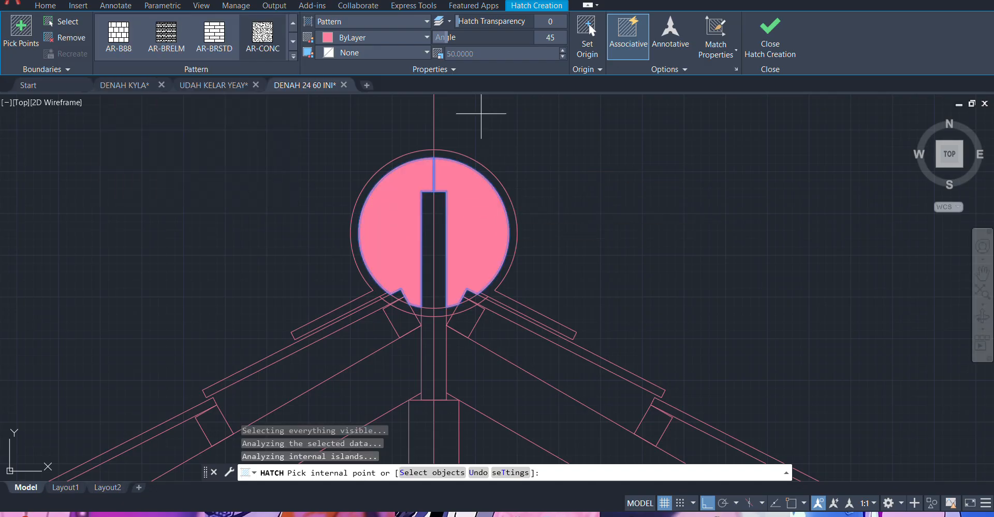
type("0.5")
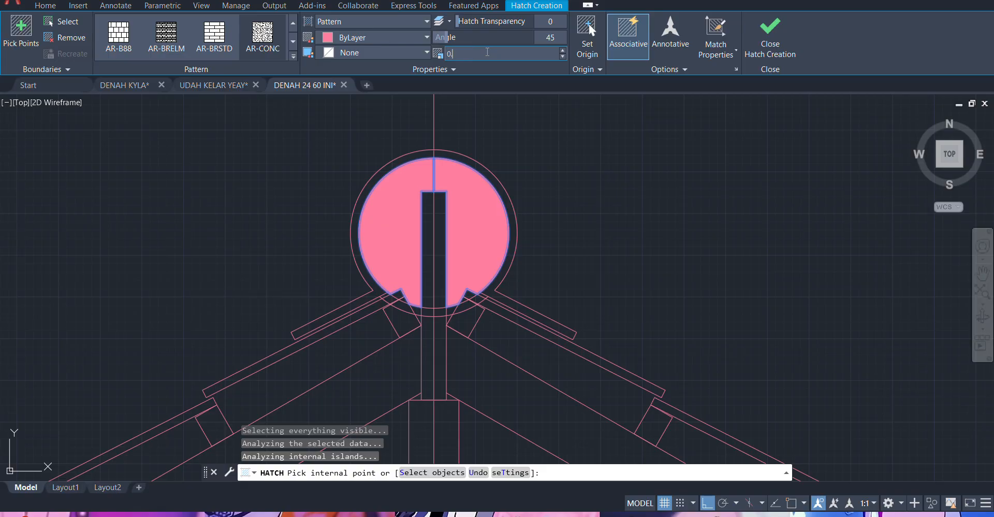
key("Return")
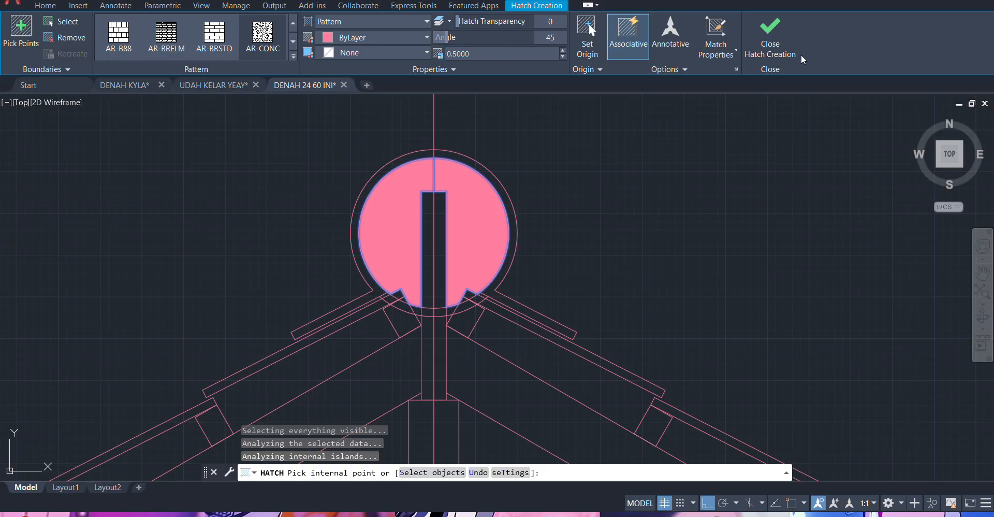
left_click(777, 46)
- Delete the two lower arcs of the ridge cap that cross the ridge board between the flanges
scroll(426, 311, "up", 6)
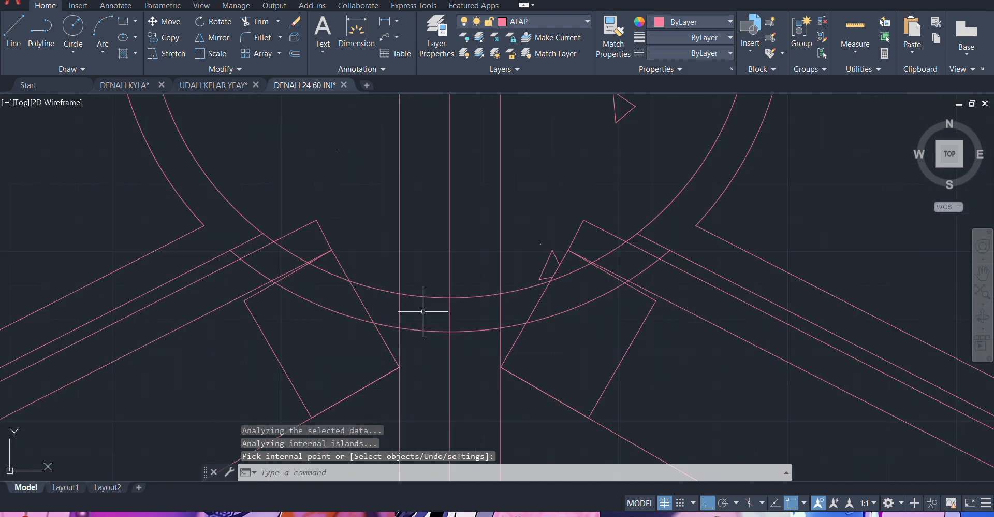
key("Escape")
left_click(443, 346)
left_click(426, 261)
scroll(427, 238, "down", 8)
scroll(505, 207, "up", 2)
middle_click_drag(503, 206, 614, 232)
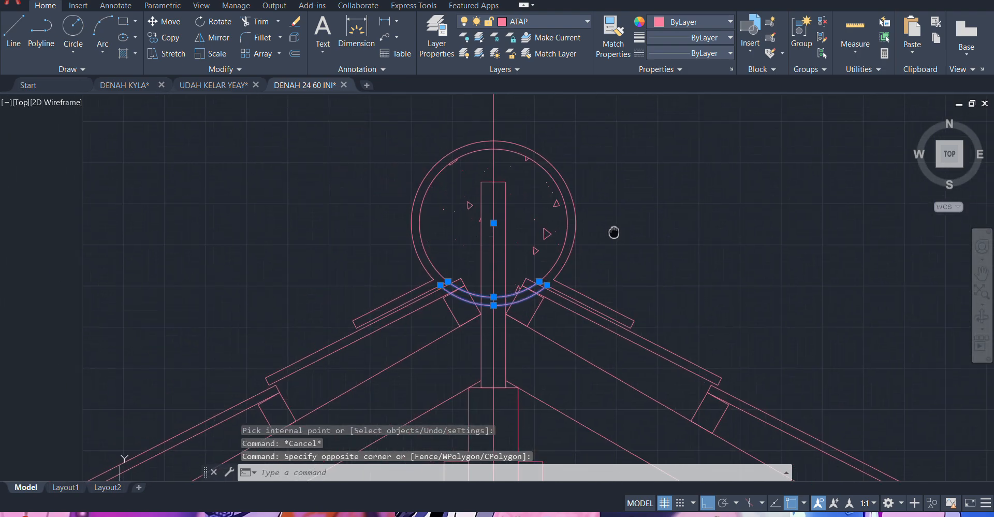
key("Delete")
- Examine the finished roof truss in the DENAH KYLA drawing as a reference and return to DENAH 24 60 INI
scroll(594, 215, "down", 5)
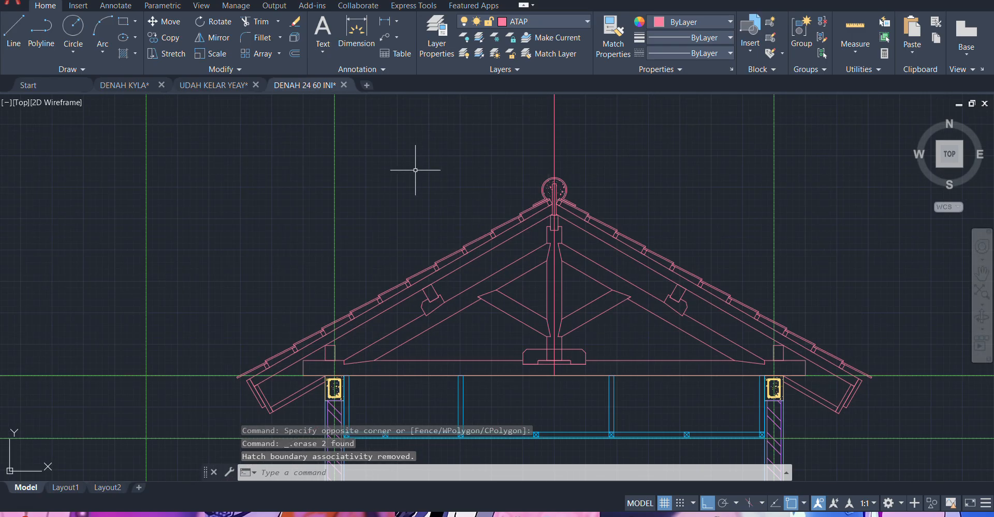
left_click(133, 83)
scroll(422, 273, "down", 3)
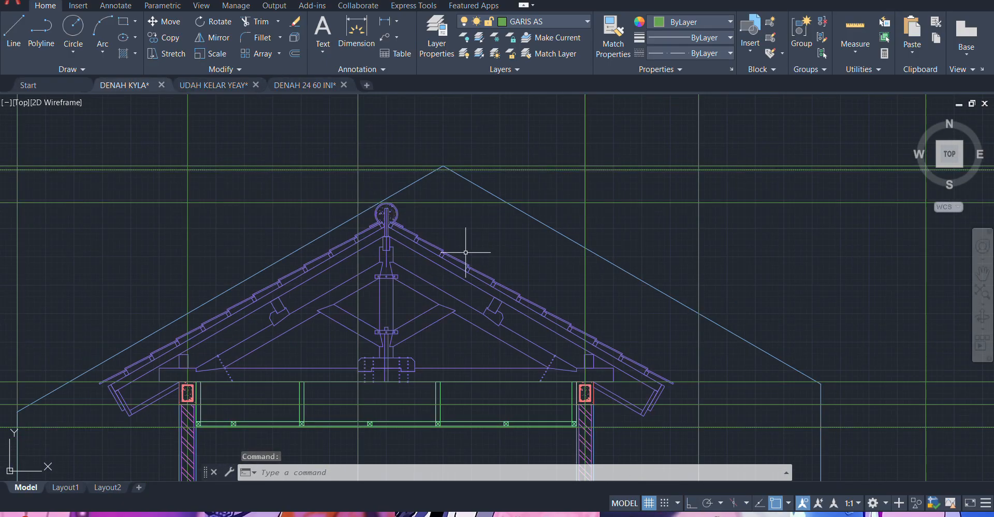
middle_click_drag(465, 252, 420, 260)
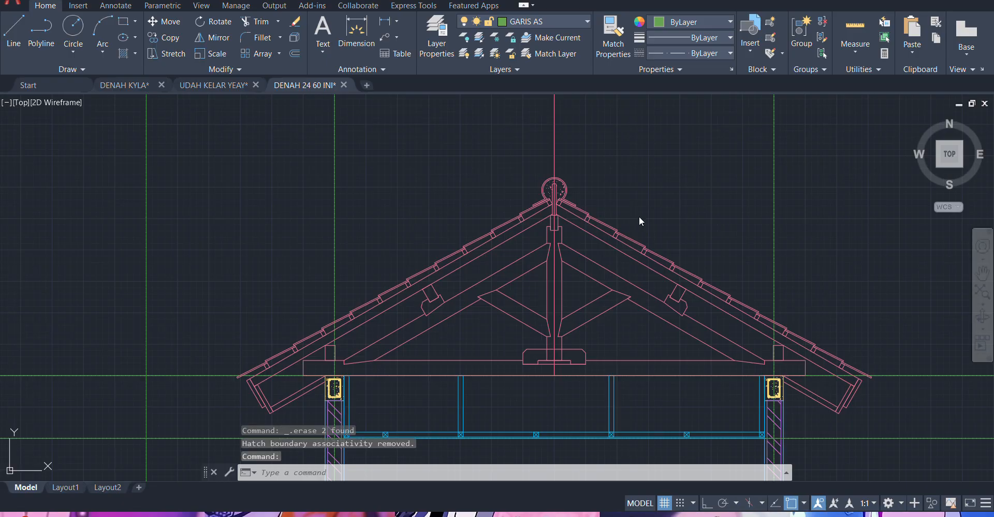
scroll(548, 320, "up", 6)
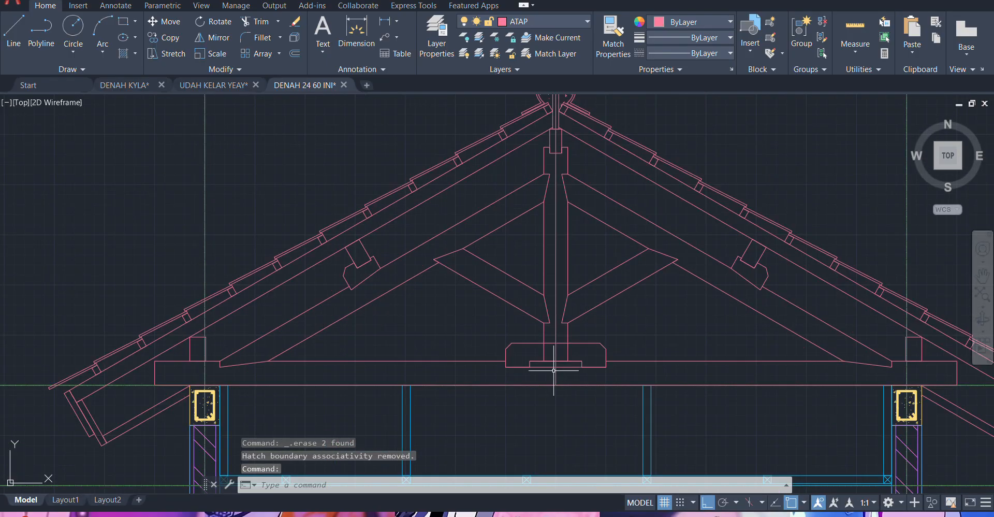
left_click(577, 396)
left_click(569, 361)
scroll(569, 361, "down", 4)
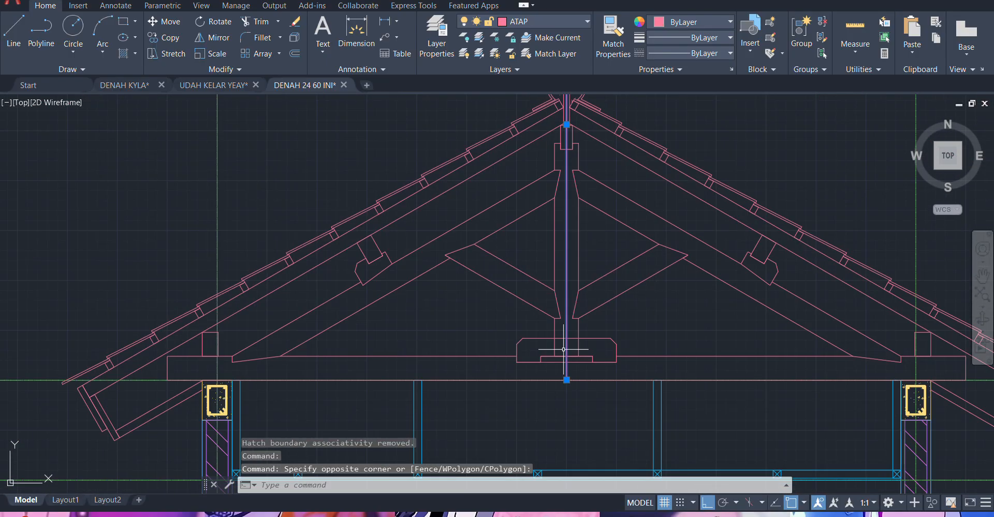
middle_click_drag(567, 286, 504, 190)
key("Escape")
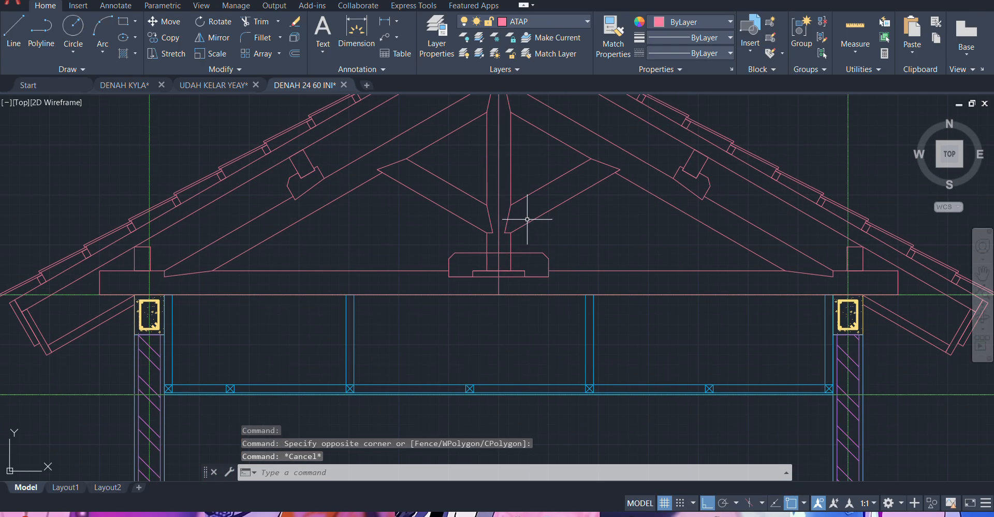
scroll(530, 238, "up", 5)
scroll(506, 235, "down", 4)
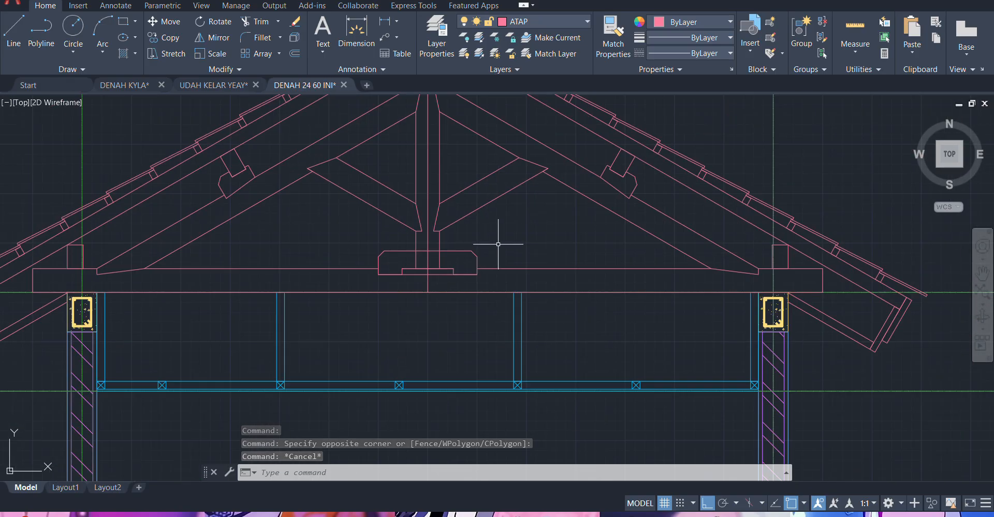
- Draw a circle of radius 25 beside the plate at the king post's foot, dismissing the chat notification
scroll(480, 239, "up", 2)
type("c")
key("Return")
scroll(487, 239, "up", 6)
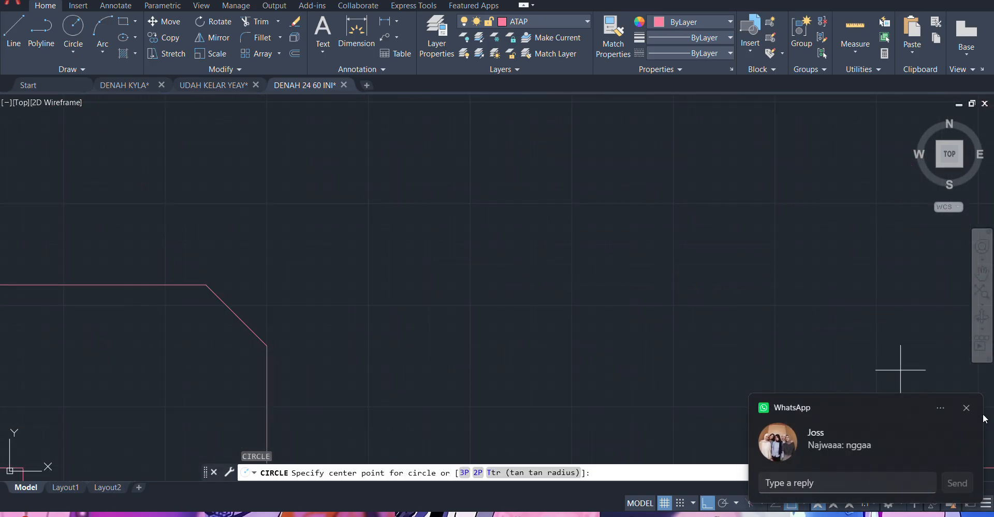
left_click(966, 412)
scroll(701, 290, "down", 5)
scroll(701, 269, "up", 6)
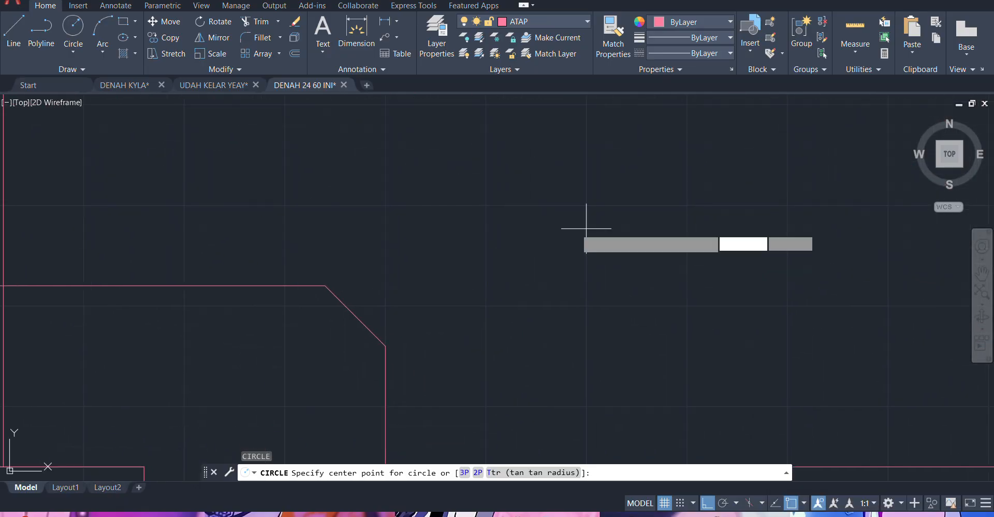
scroll(586, 248, "down", 4)
left_click(584, 271)
scroll(588, 271, "up", 5)
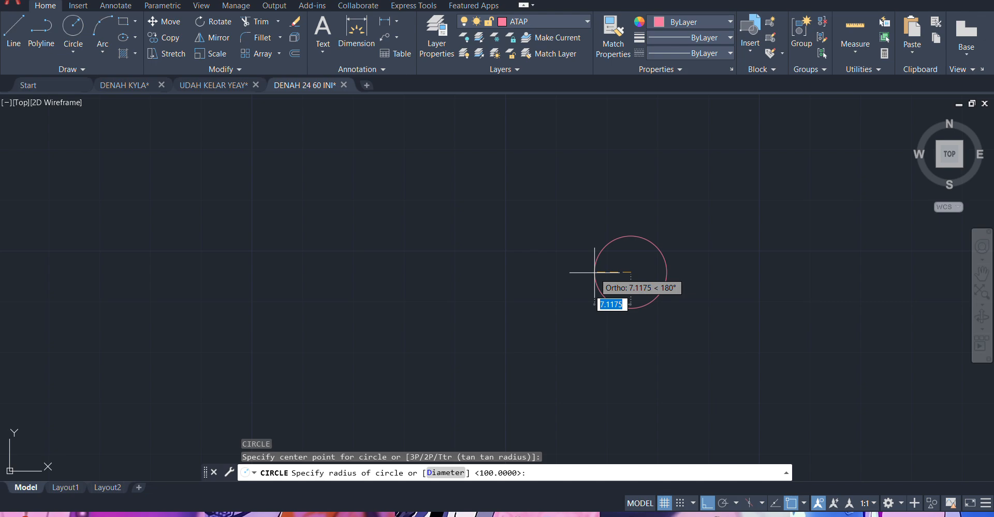
scroll(595, 272, "down", 4)
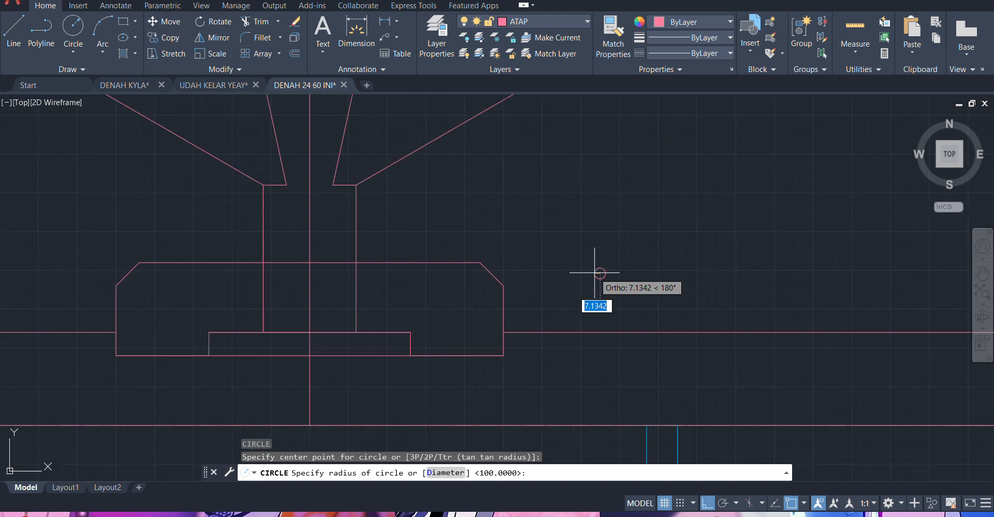
scroll(595, 272, "up", 4)
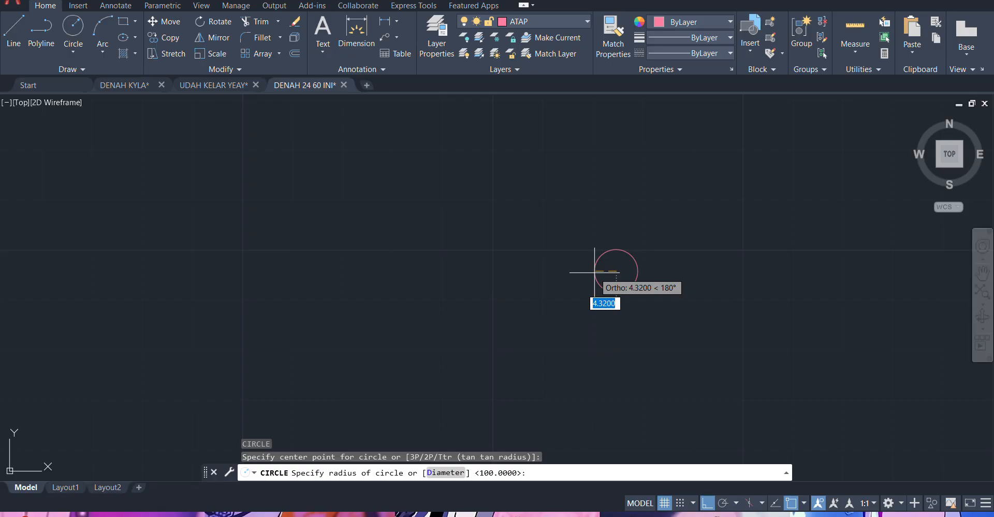
type("5")
key("Return")
scroll(582, 215, "down", 5)
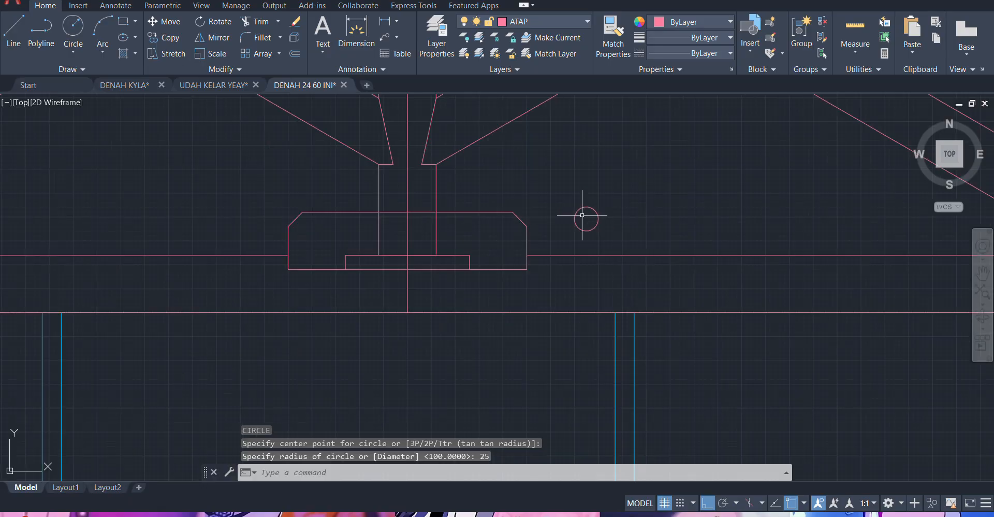
- Delete the circle of radius 25 beside the king post's foot plate
scroll(584, 196, "up", 2)
left_click(584, 191)
left_click(523, 207)
scroll(525, 206, "down", 3)
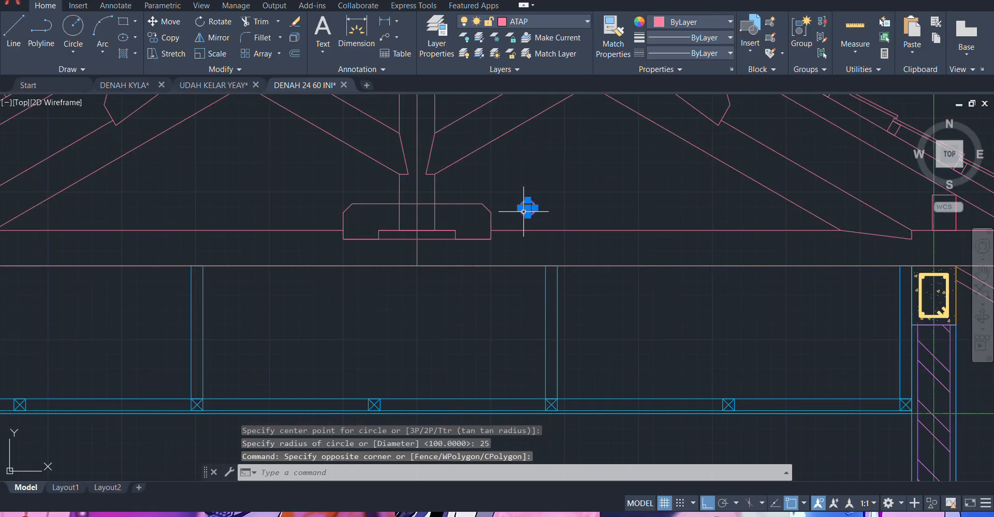
key("Delete")
- Draw a circle of radius 15 in the free space beside the king post's foot plate
scroll(523, 206, "up", 5)
type("c")
key("space")
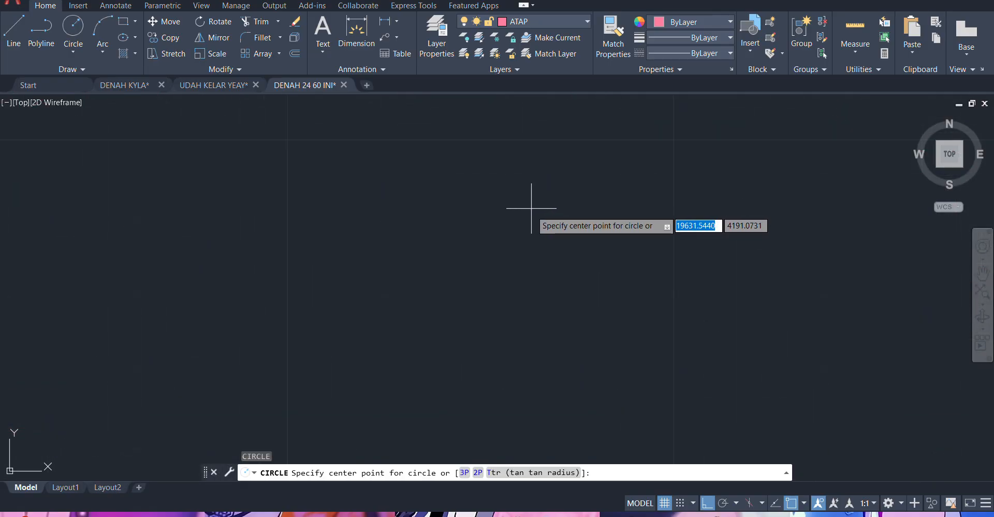
scroll(533, 212, "down", 1)
left_click(548, 259)
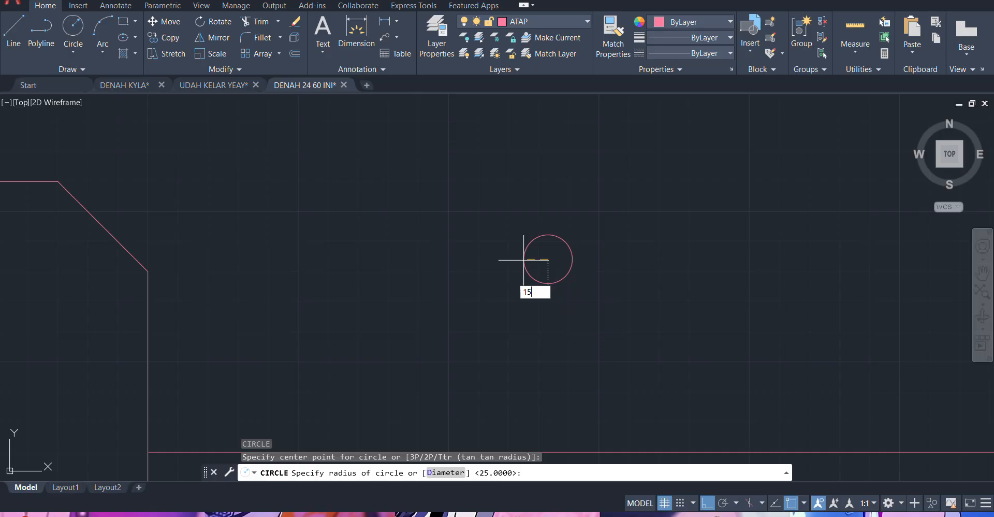
type("15")
key("Return")
scroll(570, 228, "down", 10)
scroll(560, 228, "up", 6)
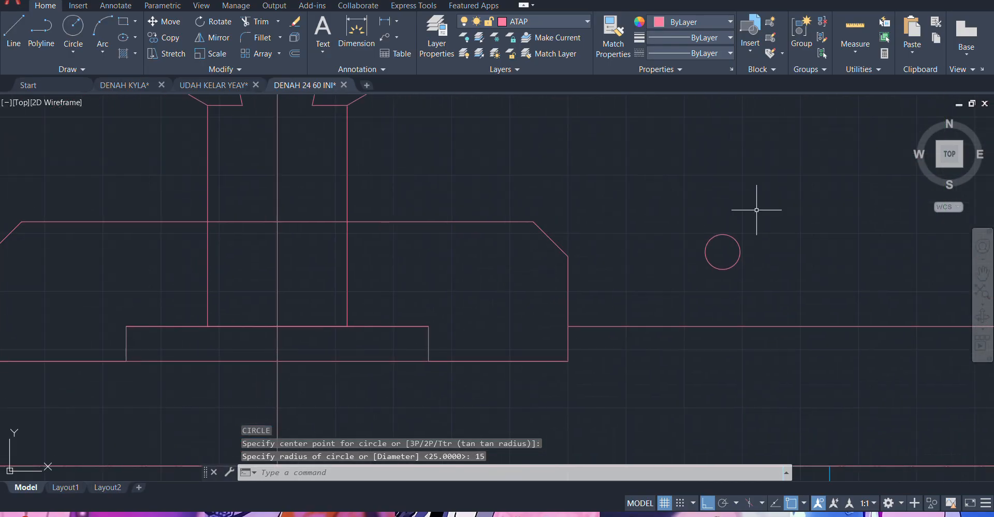
- Delete the circle of radius 15 beside the king post's foot plate
scroll(755, 209, "down", 2)
middle_click_drag(746, 220, 597, 271)
scroll(621, 312, "up", 2)
left_click(616, 333)
left_click(587, 381)
scroll(586, 363, "down", 5)
key("Delete")
- Draw a circle of radius 5 in the free space beside the king post's foot plate
scroll(581, 344, "down", 2)
scroll(582, 344, "up", 7)
type("c")
key("Return")
scroll(591, 280, "up", 6)
left_click(586, 287)
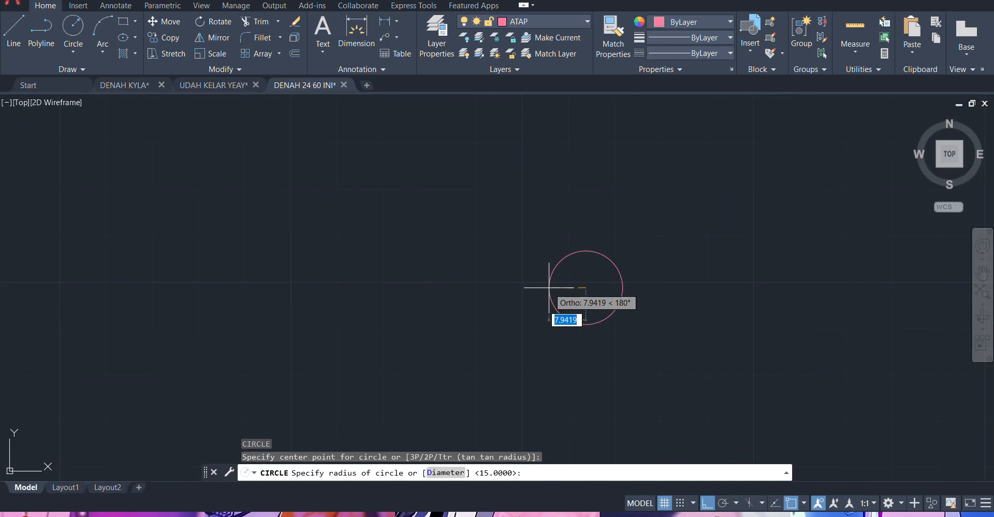
type("5")
key("Return")
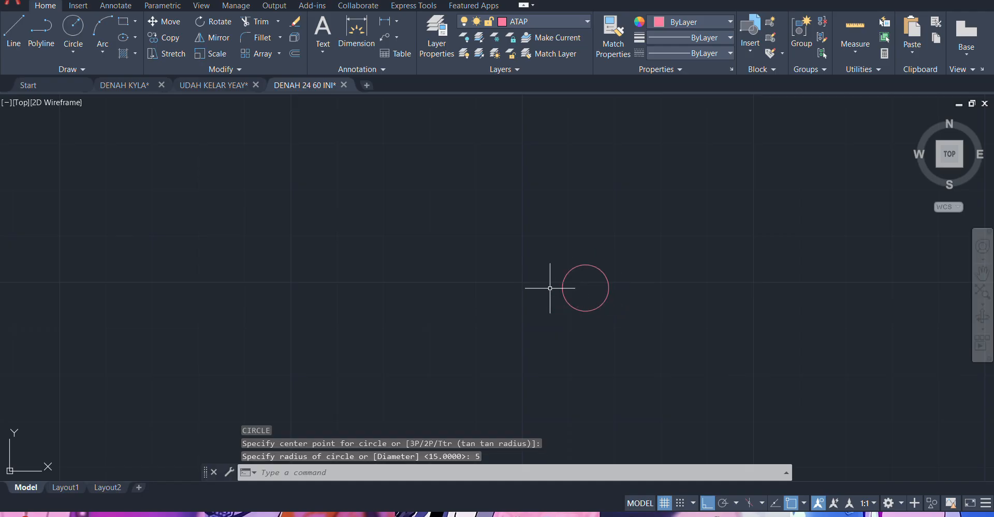
scroll(568, 260, "down", 4)
scroll(575, 257, "up", 1)
middle_click_drag(575, 260, 749, 296)
scroll(749, 295, "down", 2)
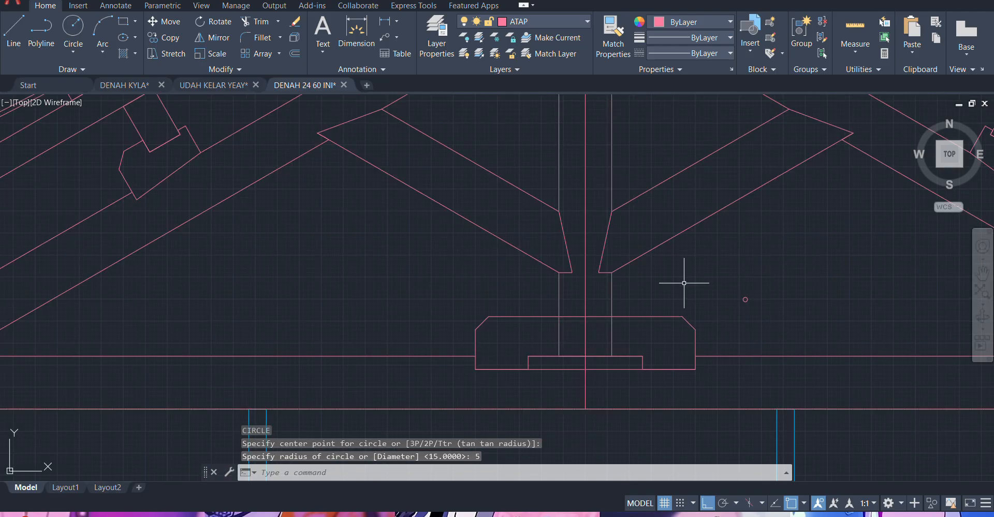
- Copy the narrow ridge board rectangle down the truss centre line so its lower edge sits on the tie beam's underside
scroll(635, 257, "up", 2)
mouse_move(635, 257)
middle_mouse_down()
mouse_move(552, 264)
mouse_move(551, 220)
middle_mouse_up()
scroll(552, 220, "down", 4)
scroll(553, 245, "down", 7)
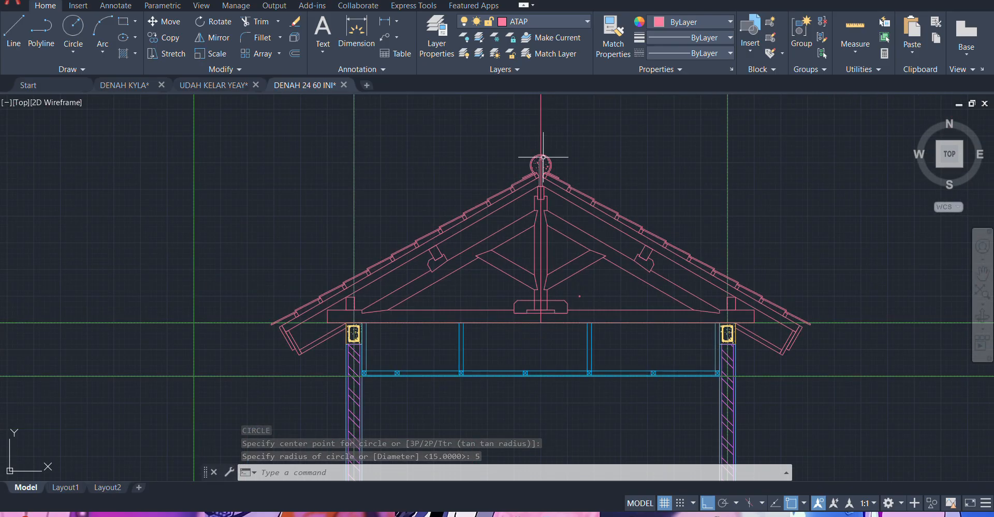
scroll(514, 229, "up", 9)
scroll(528, 217, "down", 9)
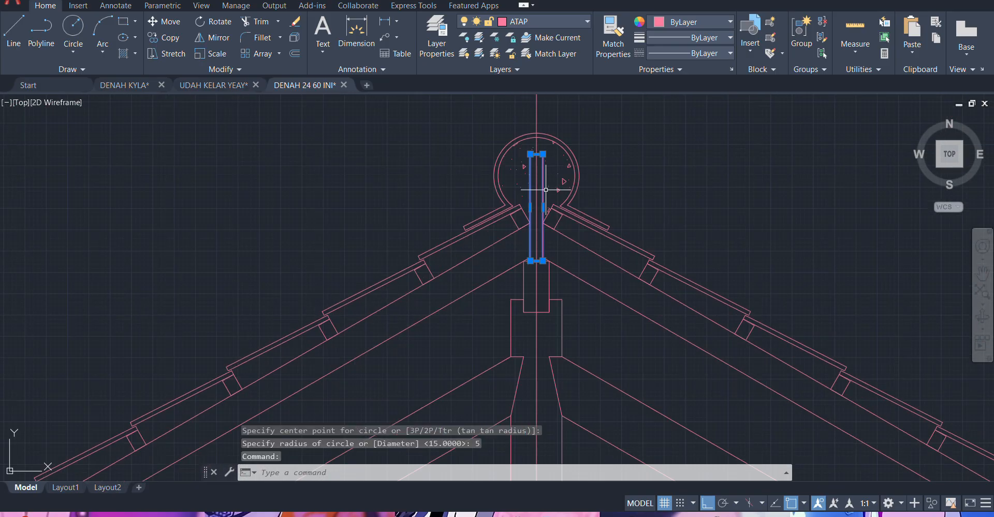
key("Return")
scroll(547, 246, "up", 6)
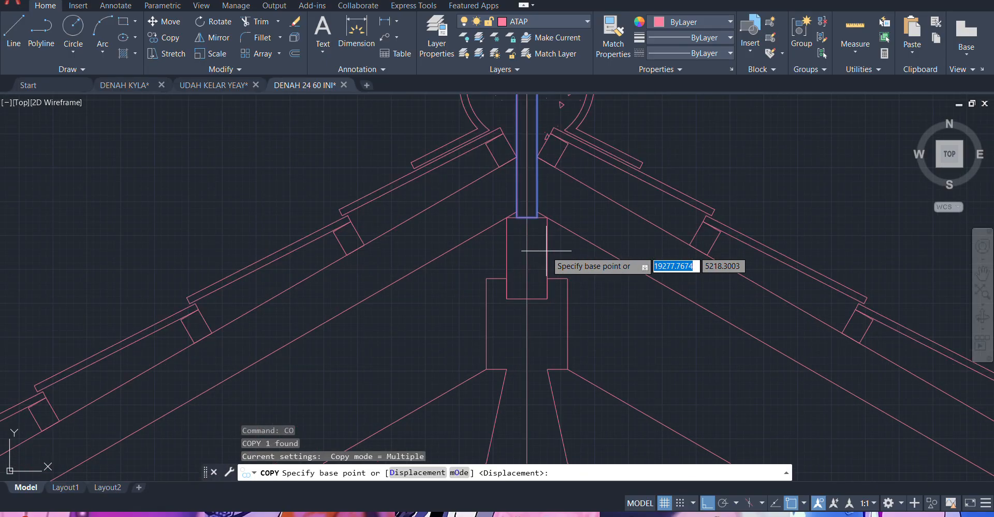
left_click(515, 198)
scroll(494, 137, "down", 8)
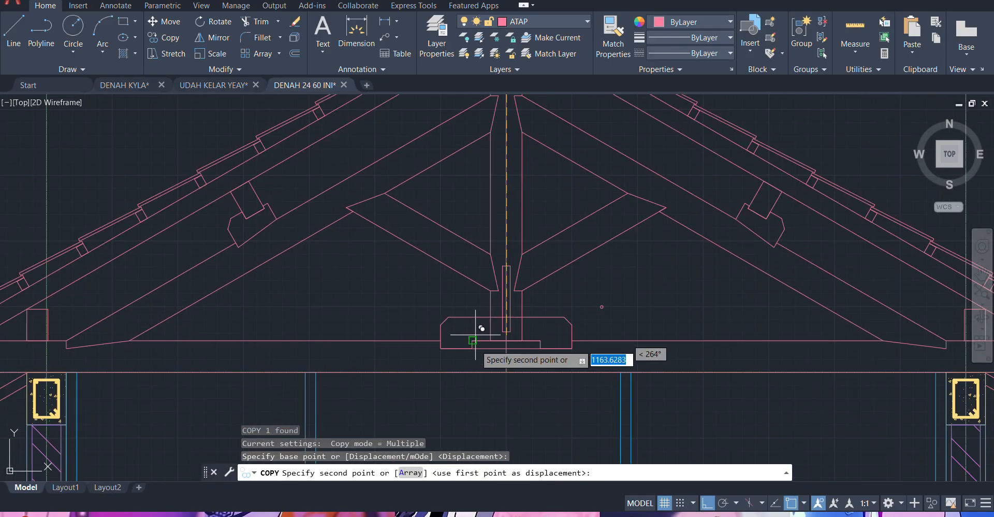
scroll(481, 334, "up", 5)
left_click(545, 412)
key("Escape")
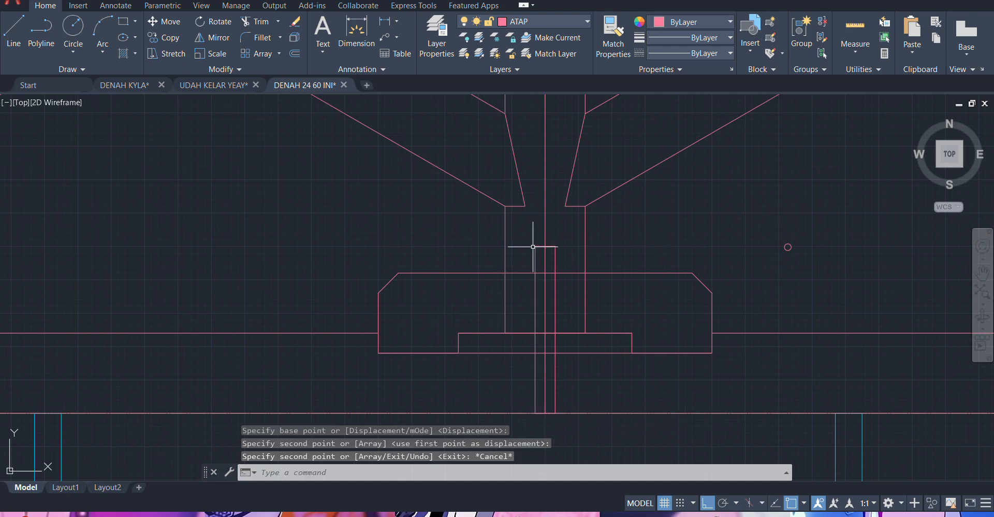
- Try to stretch the top edge of the narrow vertical rectangle at the king post's foot upward by 500
left_click(539, 242)
left_click(532, 264)
left_click(545, 246)
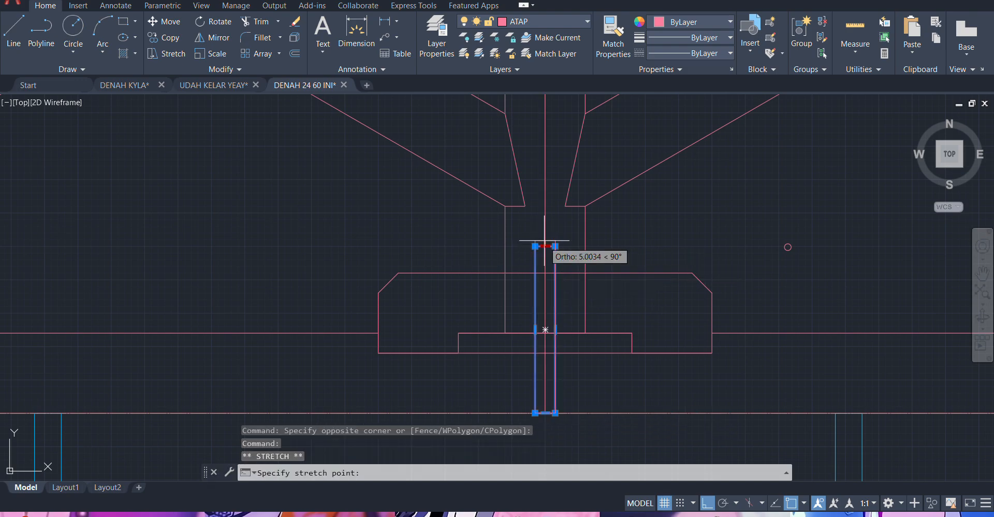
middle_click_drag(556, 150, 543, 226)
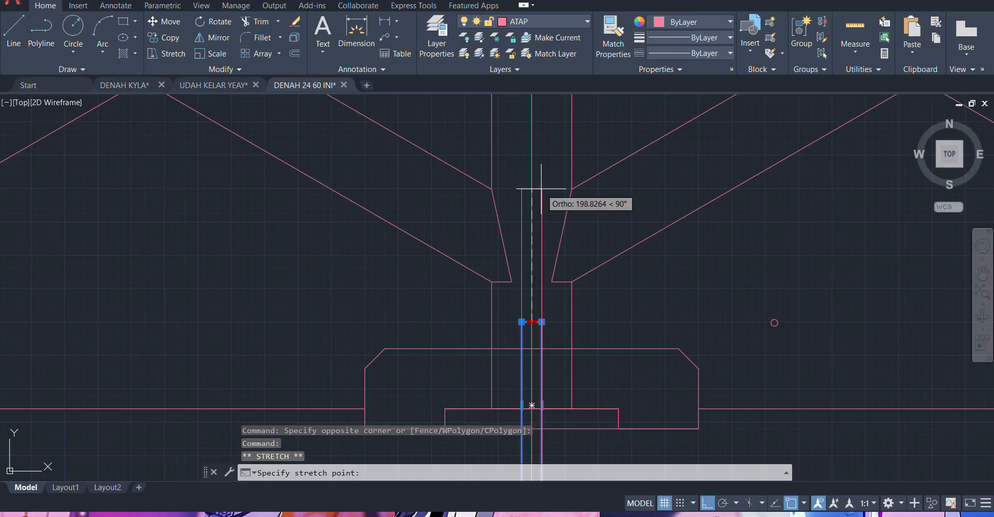
type("500")
key("Return")
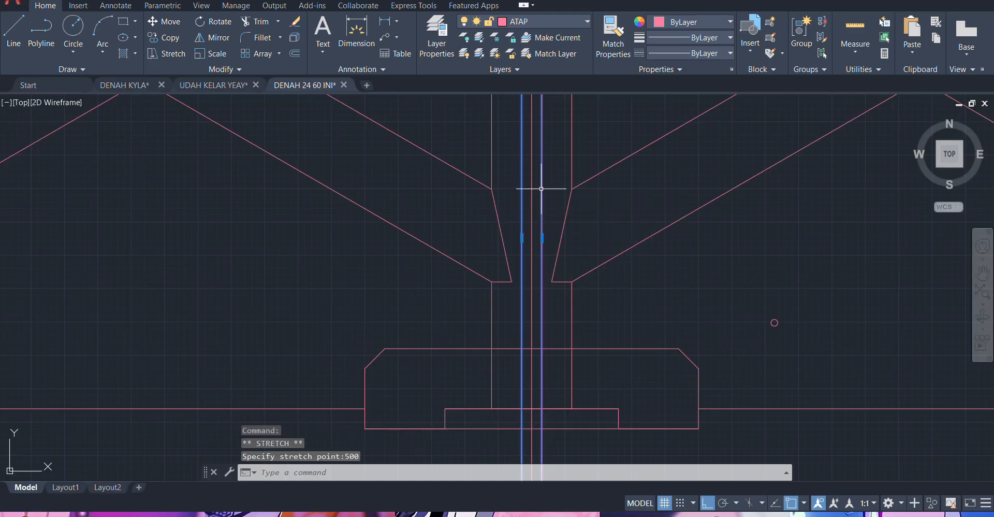
key("ctrl+z")
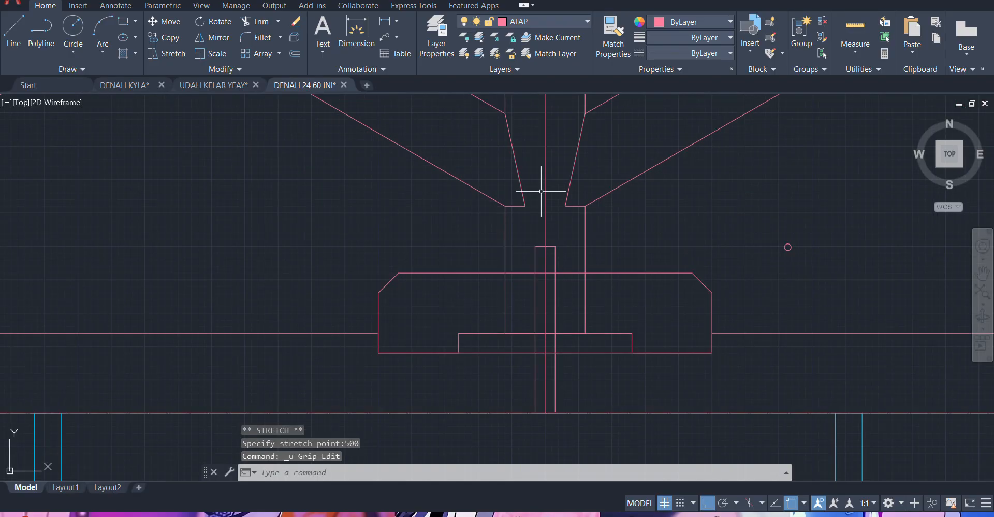
- Stretch the top edge of the narrow vertical rectangle at the king post's foot upward by 250
left_click(548, 246)
left_click(545, 246)
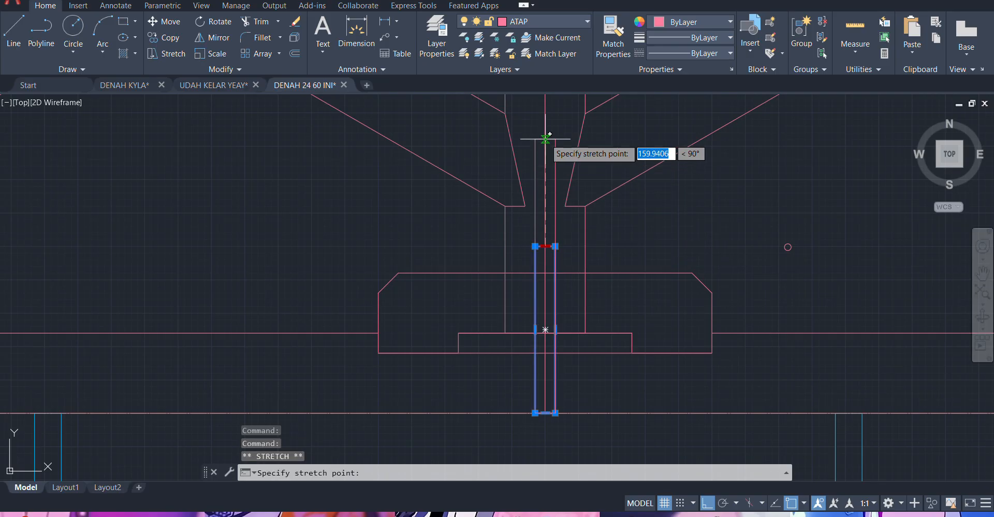
middle_click_drag(543, 138, 504, 291)
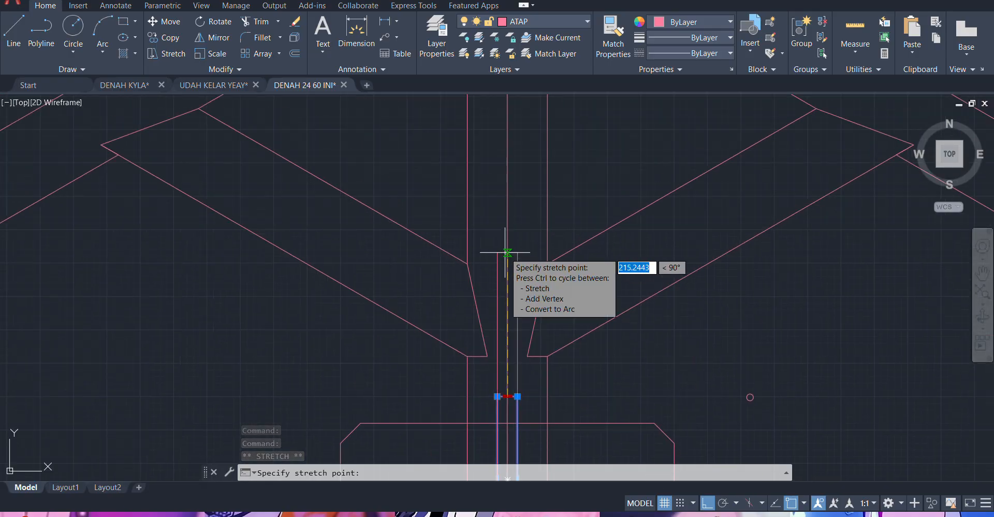
type("250")
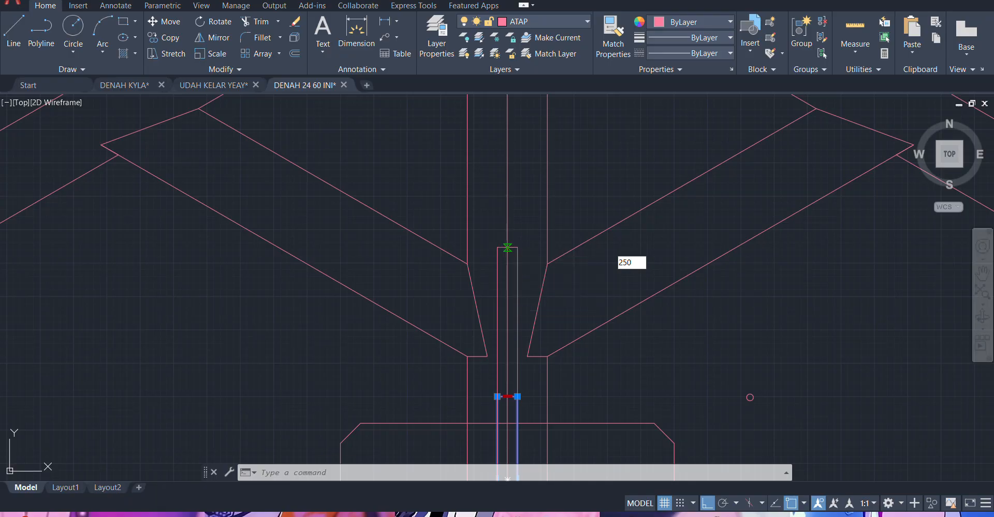
key("Return")
key("Escape")
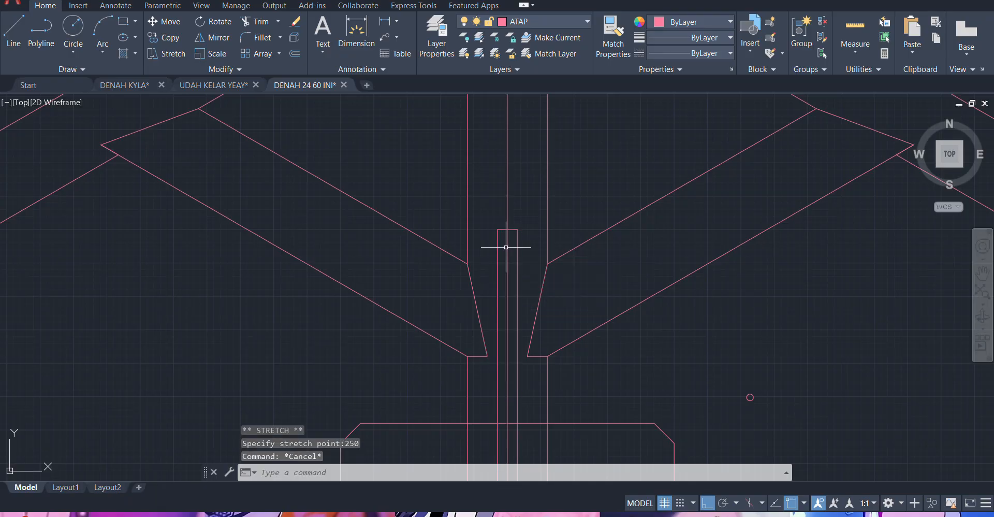
- Copy the narrow ridge board rectangle straight down the king post to overlap the top of the lengthened vertical strip
scroll(517, 237, "down", 4)
scroll(518, 238, "up", 4)
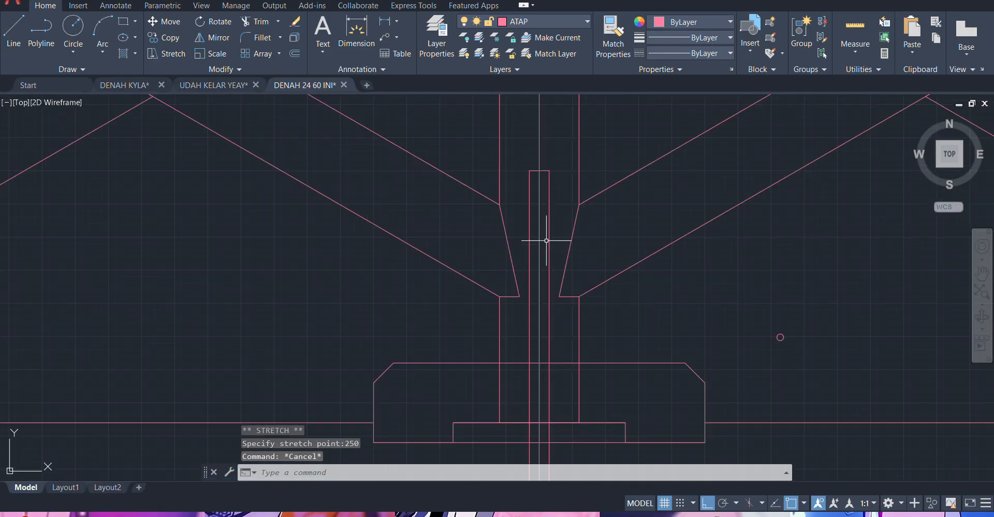
scroll(546, 240, "down", 4)
scroll(540, 180, "up", 5)
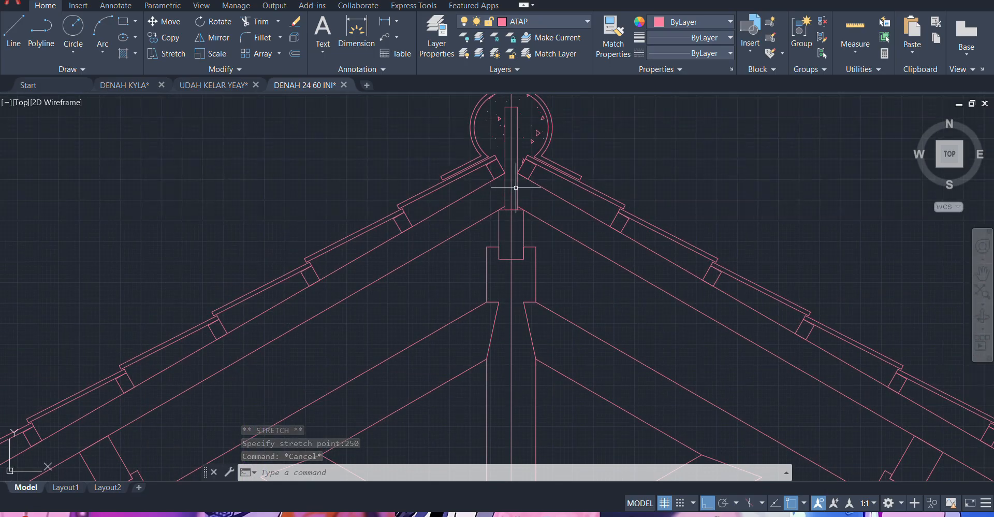
left_click(516, 188)
type("CO")
key("Return")
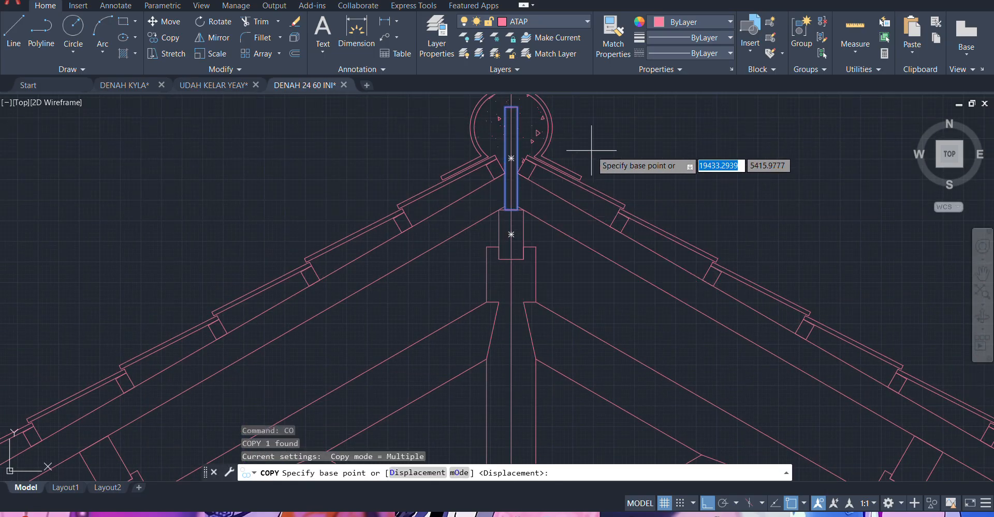
left_click(612, 144)
middle_click_drag(616, 315, 592, 165)
scroll(593, 164, "down", 4)
scroll(567, 233, "up", 6)
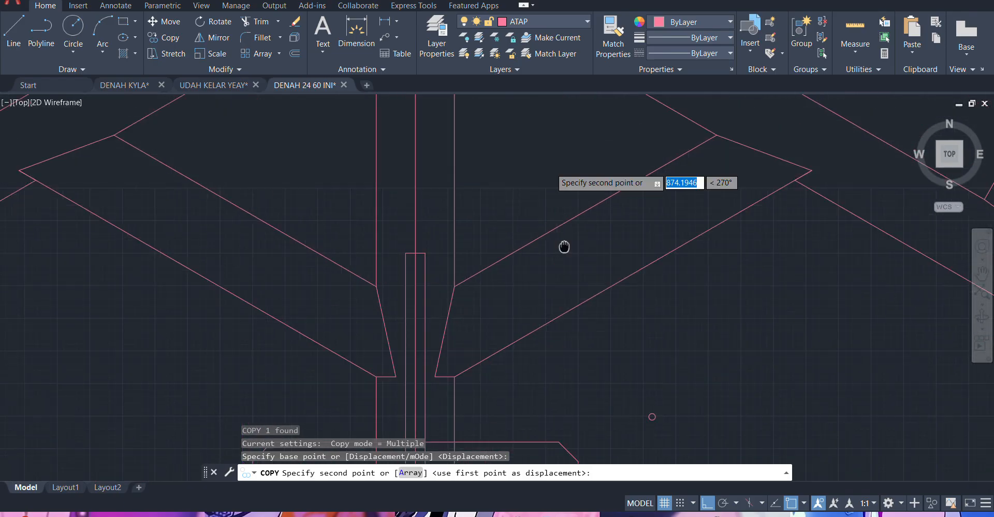
left_click(438, 220)
key("Escape")
- Rotate the copied rectangle on the king post about its top edge so that it lies horizontally
left_click(445, 240)
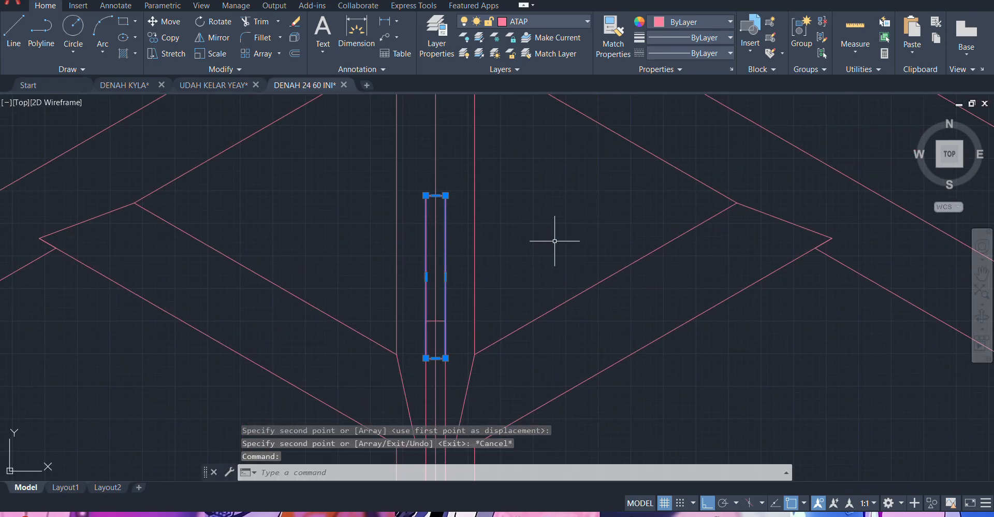
type("RO")
key("Return")
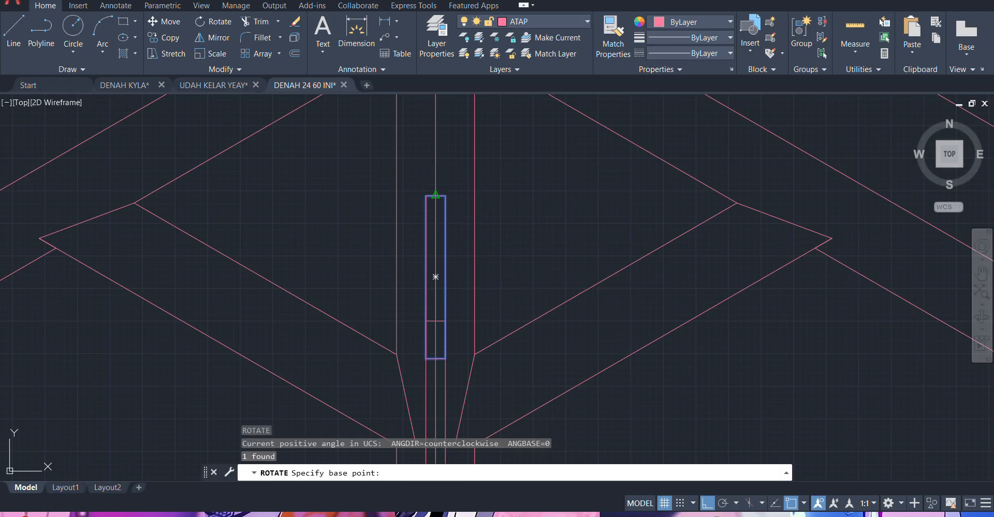
left_click(446, 195)
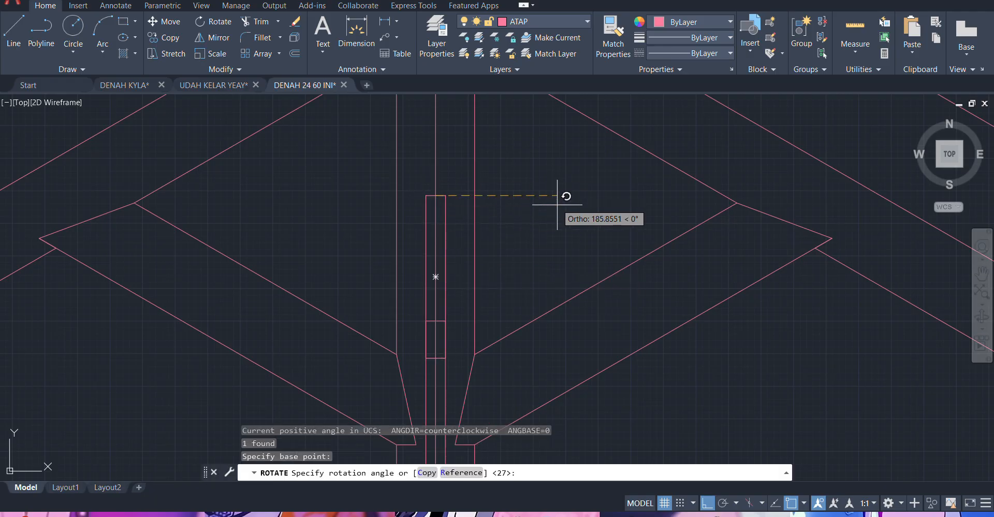
double_click(446, 129)
left_click(523, 214)
- Move the horizontal rectangle so its bottom midpoint sits on the top midpoint of the vertical strip
middle_click_drag(526, 282, 561, 264)
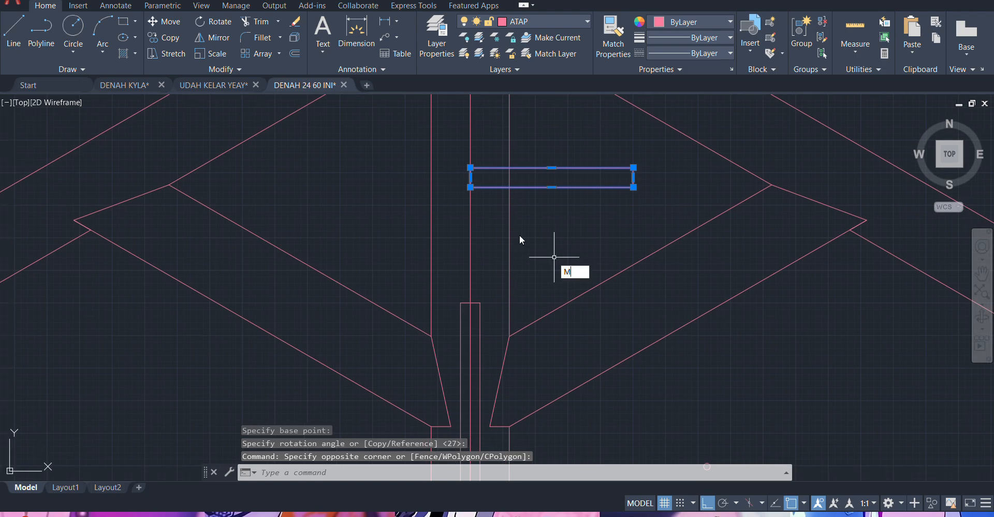
key("Return")
left_click(551, 178)
scroll(466, 284, "up", 3)
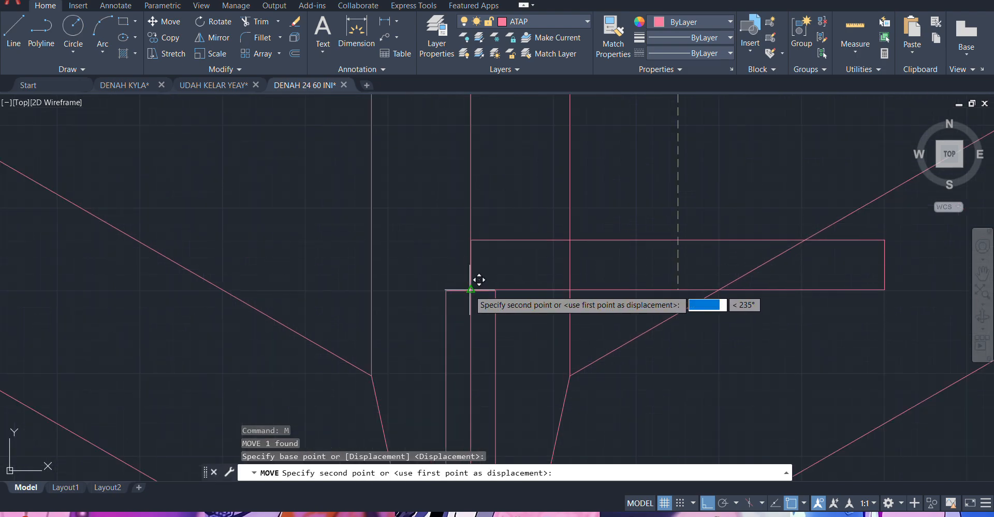
key("Escape")
- Move the horizontal rectangle down the centre line to cross the vertical strip where the lower braces' upper edges meet the king post
left_click(616, 211)
left_click(579, 274)
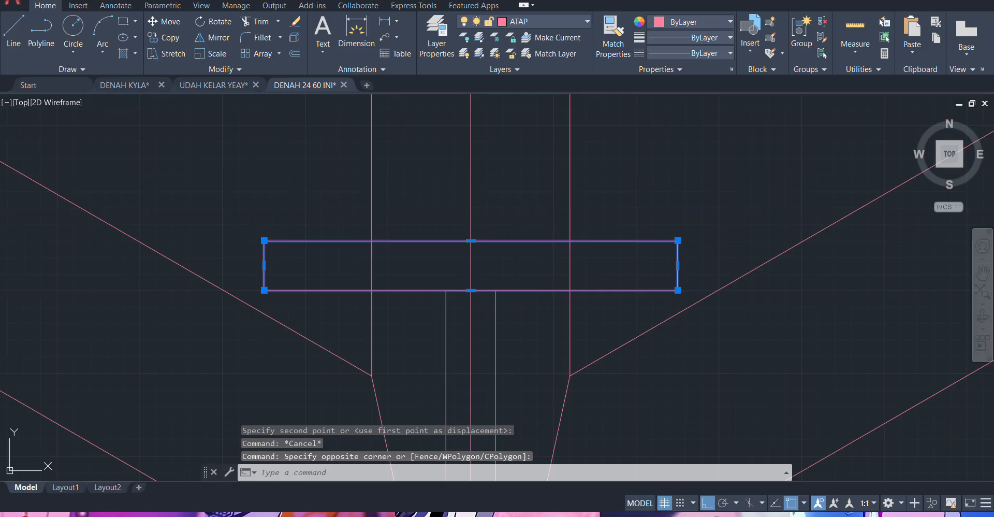
type("m")
key("Return")
scroll(506, 226, "down", 3)
scroll(526, 215, "up", 3)
left_click(546, 203)
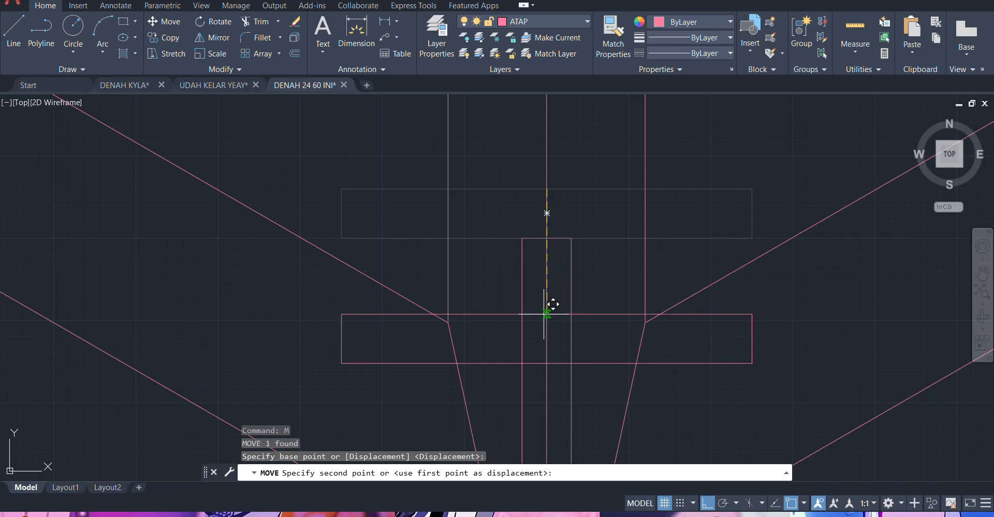
left_click(547, 313)
- Move the small circle from the free space to the centre of the horizontal rectangle on the king post
scroll(547, 321, "down", 3)
scroll(706, 388, "up", 2)
left_click(759, 342)
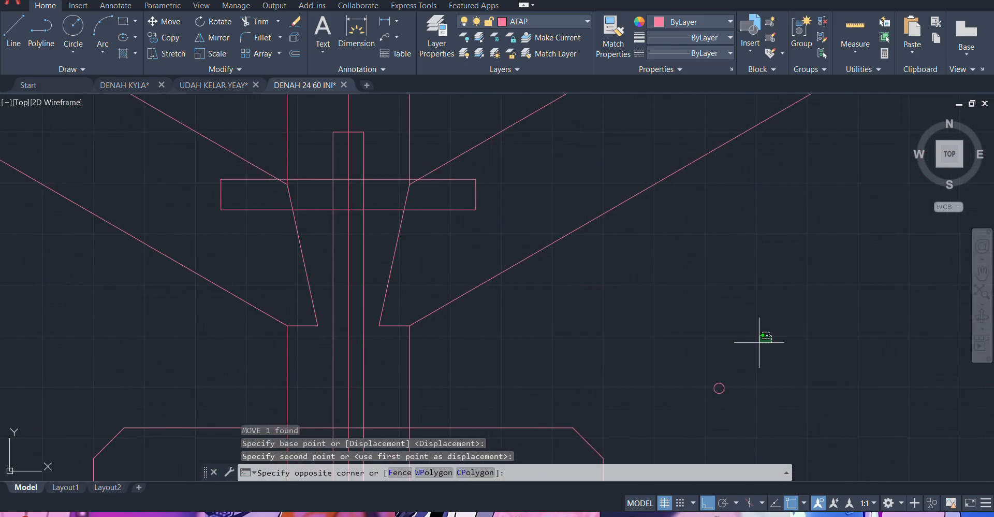
left_click(670, 386)
type("M")
key("Return")
scroll(721, 382, "up", 5)
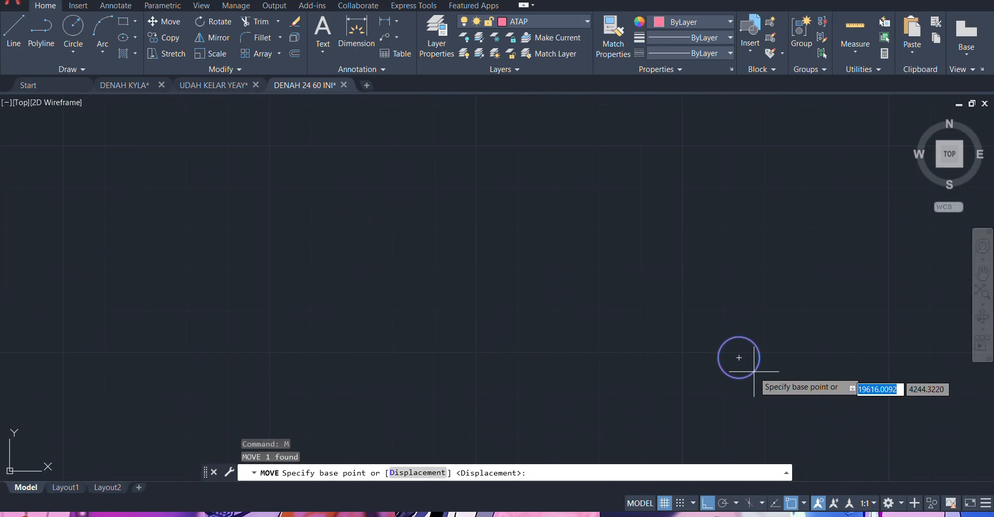
left_click(738, 357)
scroll(640, 322, "down", 5)
scroll(355, 222, "up", 4)
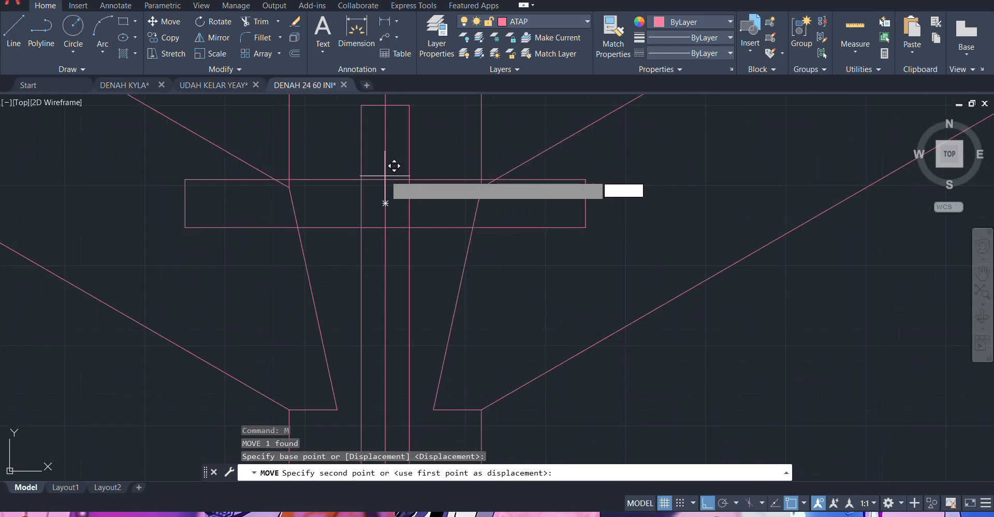
left_click(384, 199)
key("Escape")
- Copy the centre circle 75 to the right and 75 to the left within the horizontal rectangle
left_click(385, 200)
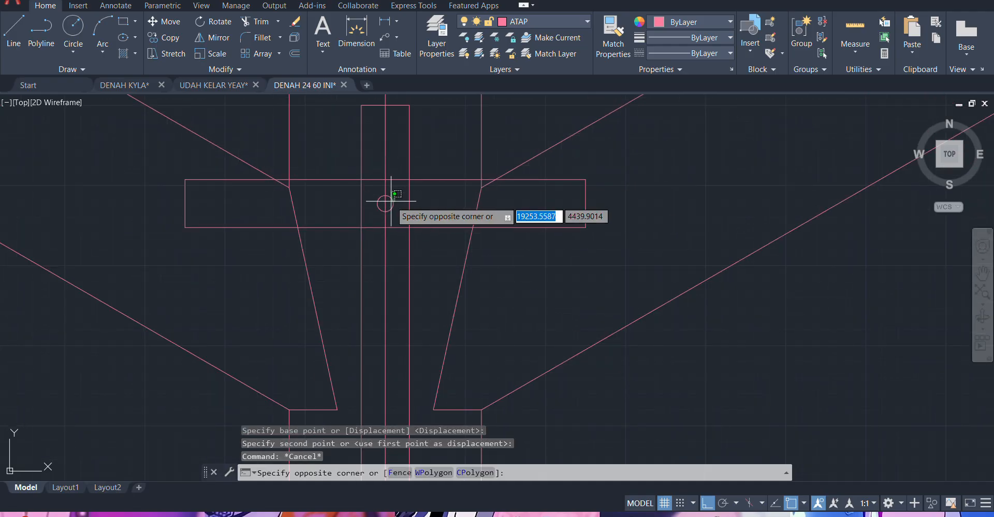
left_click(394, 203)
type("co")
key("Return")
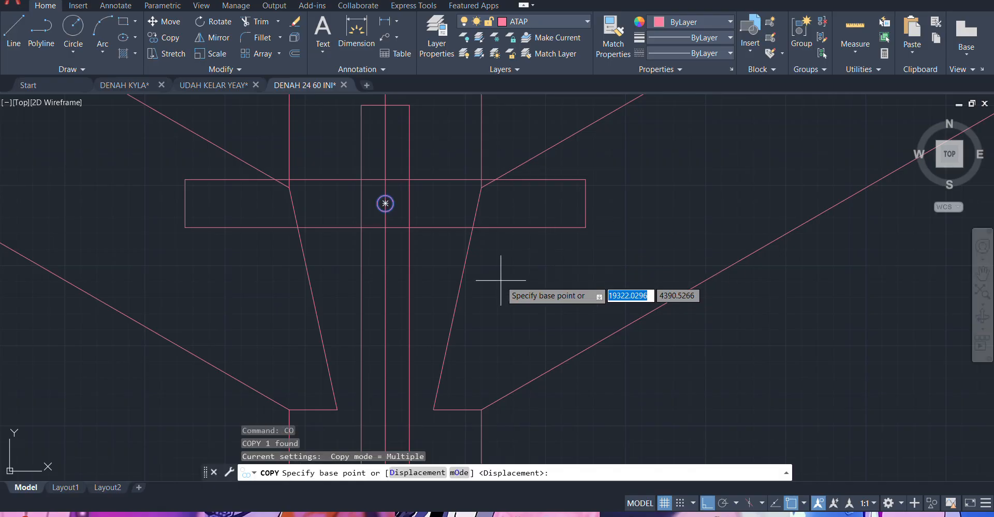
left_click(500, 280)
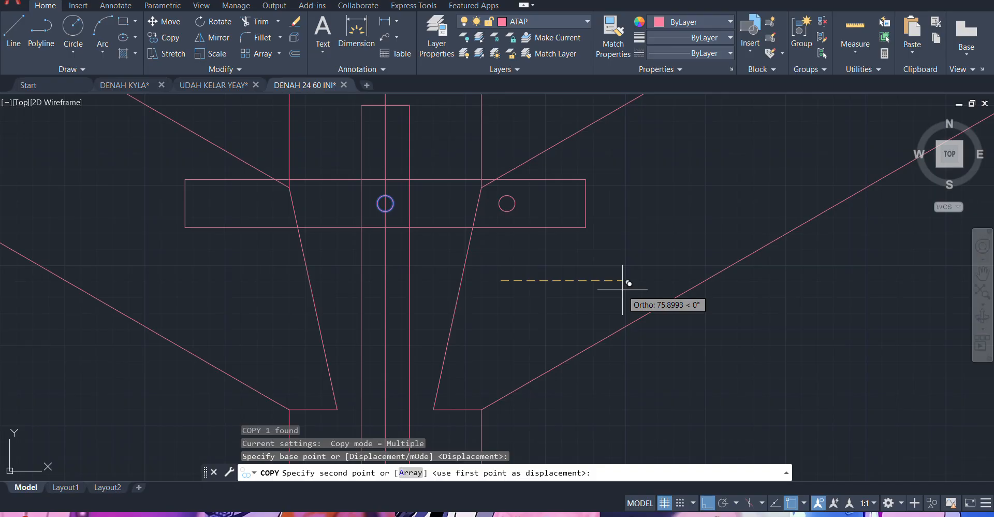
type("75")
key("Return")
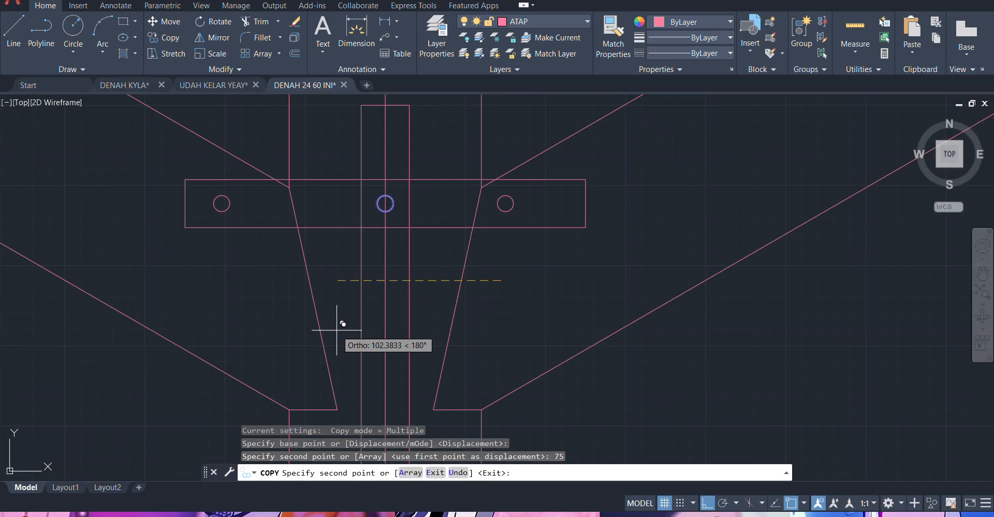
key("Return")
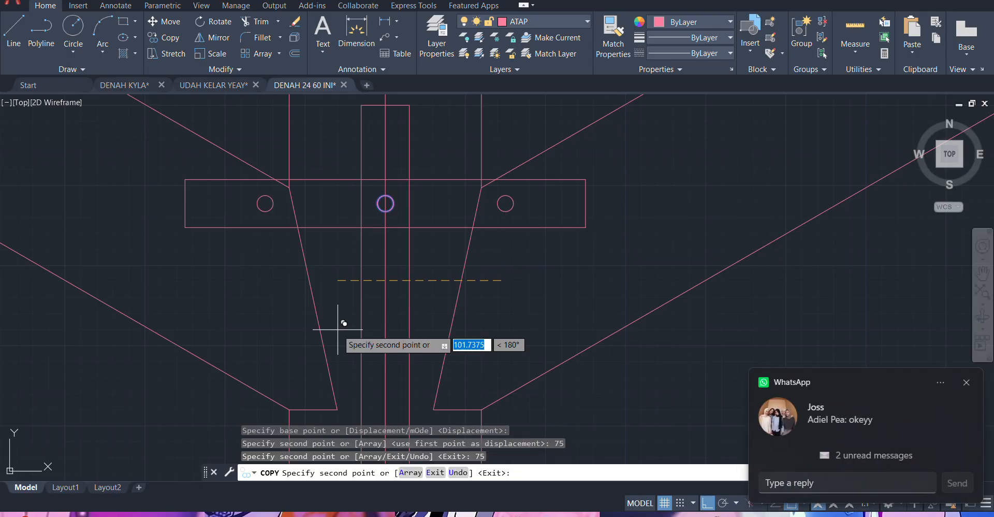
key("Escape")
- Select the horizontal rectangle with its three circles at the lower brace joint and set a base point for copying them
scroll(284, 200, "up", 2)
left_click(283, 197)
left_click(229, 241)
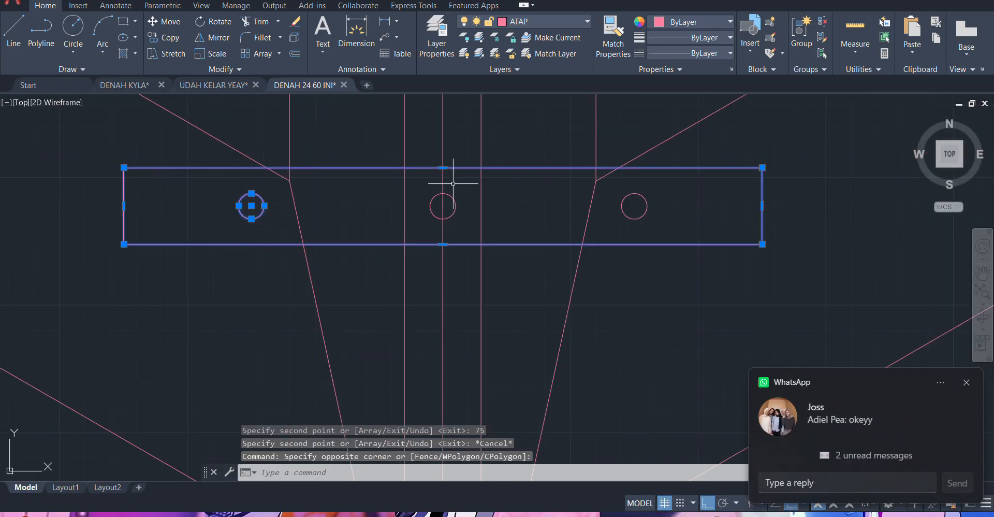
left_click(474, 199)
left_click(448, 220)
left_click(670, 203)
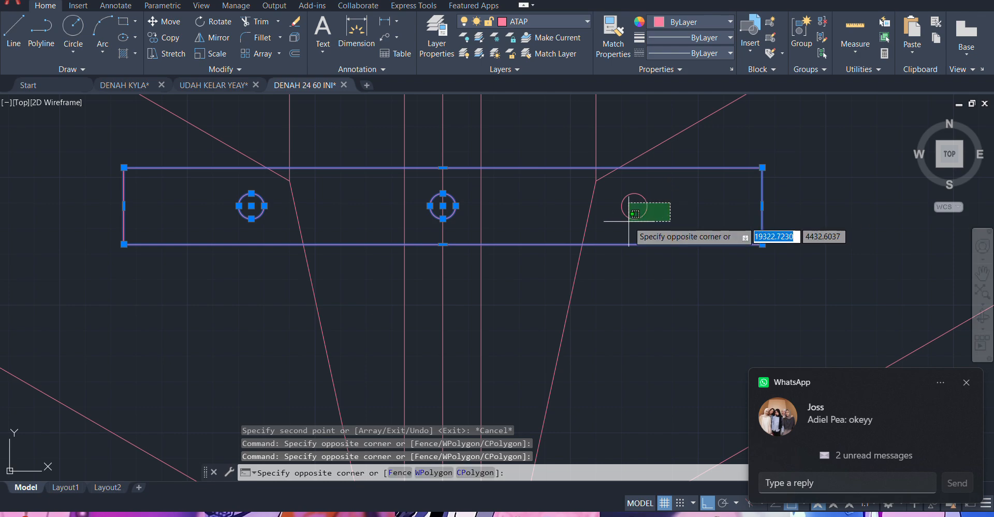
left_click(632, 216)
scroll(600, 268, "down", 8)
key("Return")
scroll(547, 266, "up", 6)
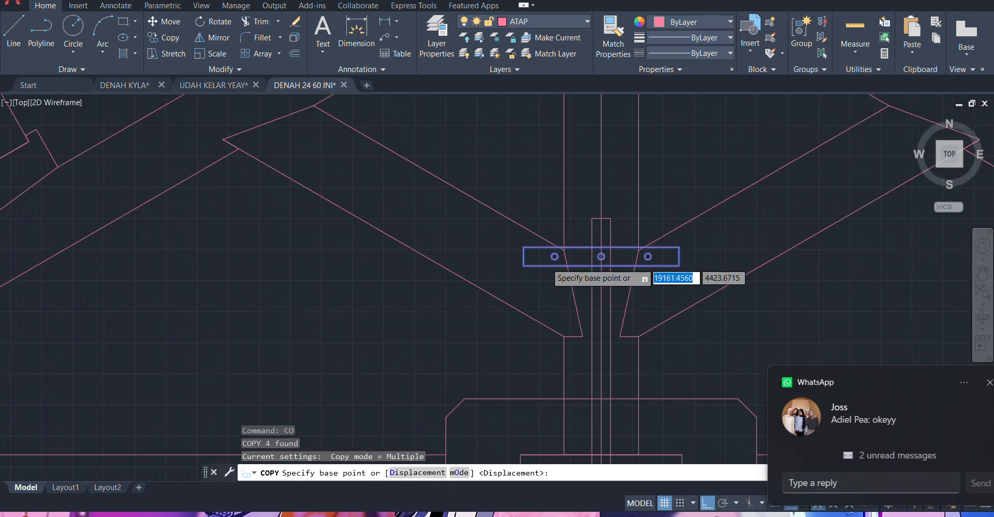
left_click(539, 282)
scroll(529, 280, "down", 6)
scroll(520, 180, "up", 2)
middle_click_drag(521, 177, 506, 337)
scroll(506, 338, "down", 2)
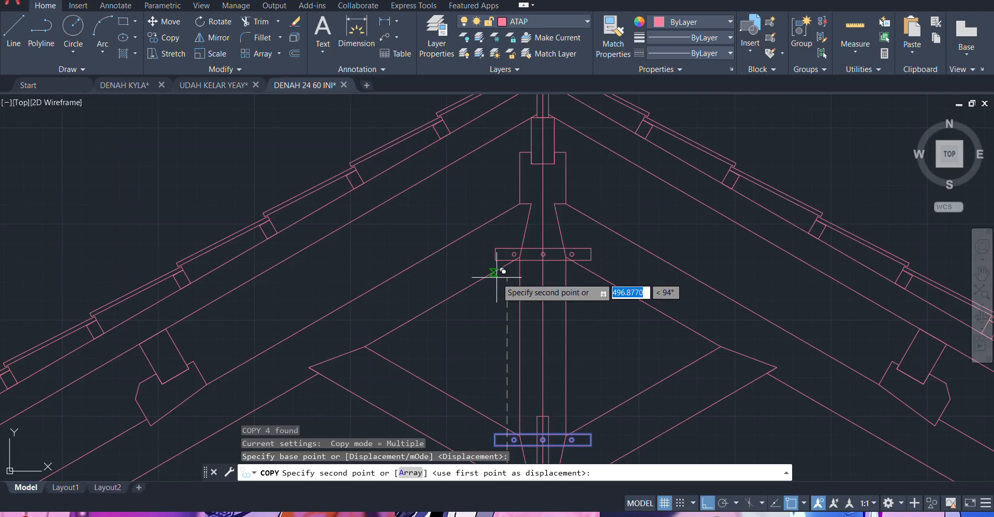
left_click(480, 266)
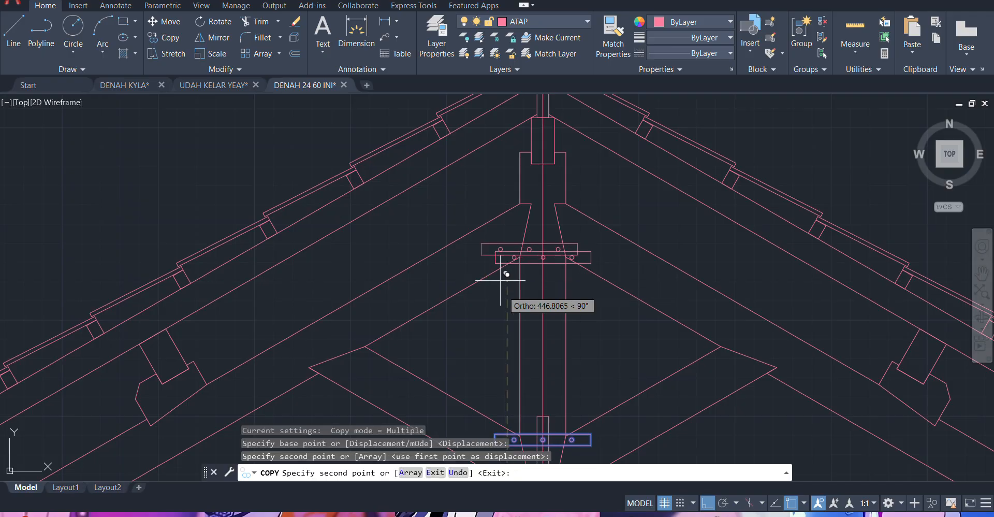
key("ctrl+z")
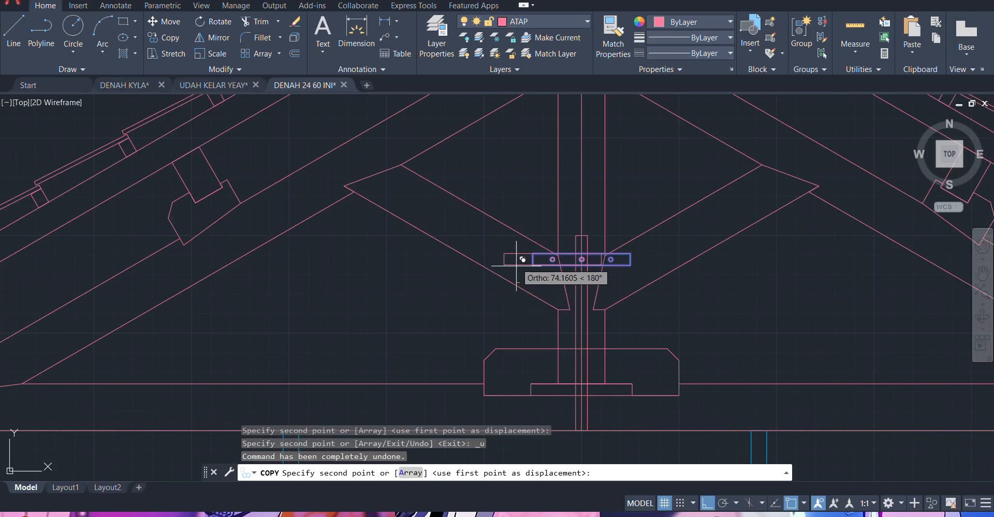
- Place the copied strap with its three circles straight up the king post, where the upper braces' lower edges meet the post
scroll(534, 281, "down", 4)
scroll(530, 178, "up", 2)
middle_click_drag(530, 179, 532, 218)
scroll(539, 262, "up", 6)
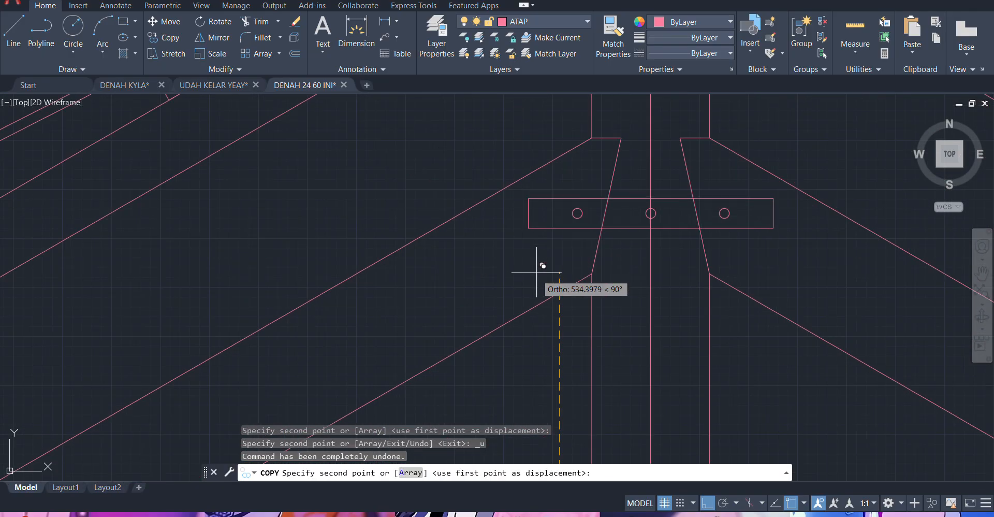
middle_click_drag(539, 266, 537, 307)
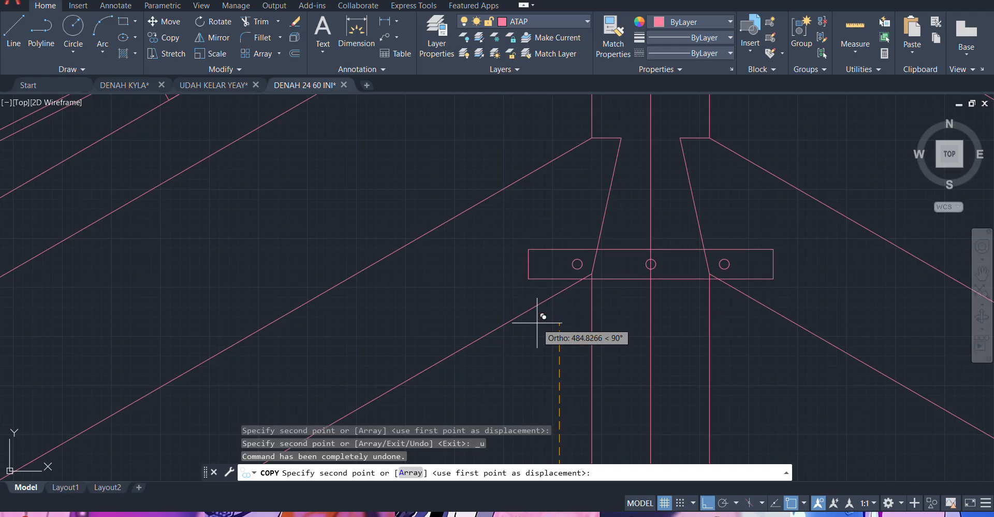
left_click(538, 372)
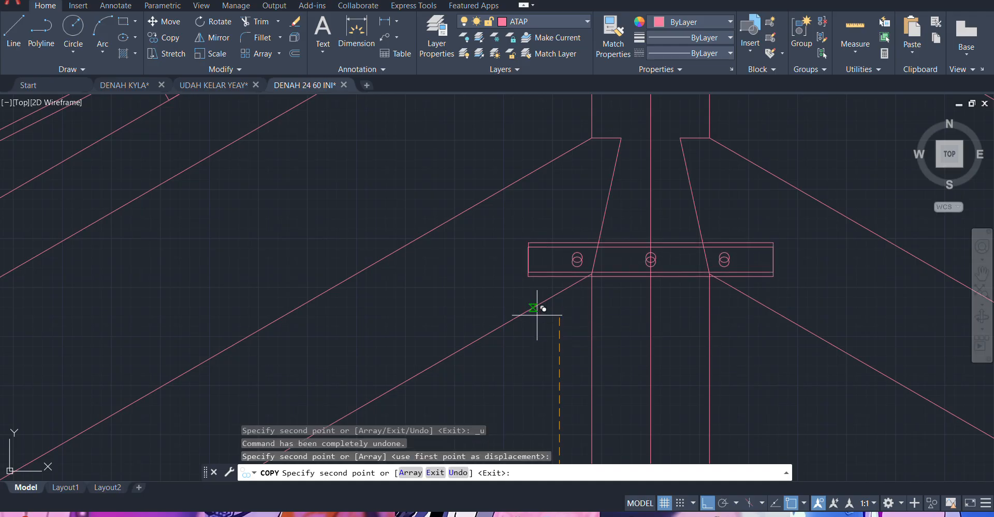
key("Escape")
- Draw a 20 by 5 rectangle in the free space just above the chamfered block at the king post's foot
scroll(544, 327, "down", 6)
scroll(570, 315, "up", 5)
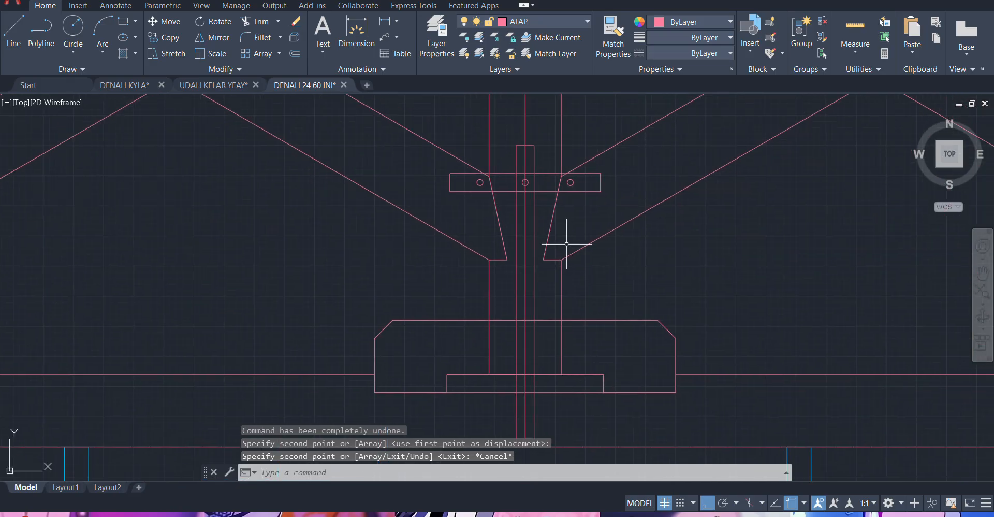
scroll(570, 250, "down", 5)
scroll(570, 223, "up", 5)
middle_click_drag(590, 266, 573, 171)
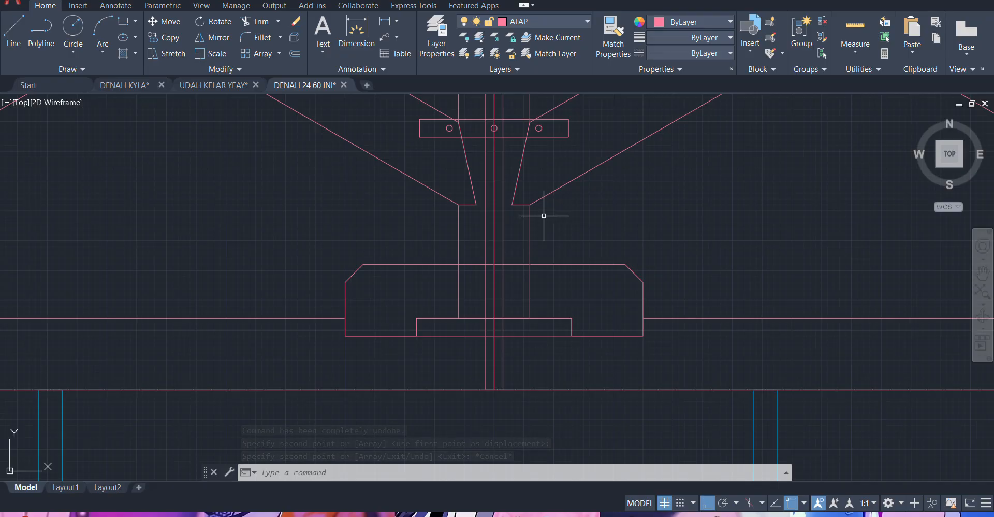
key("Return")
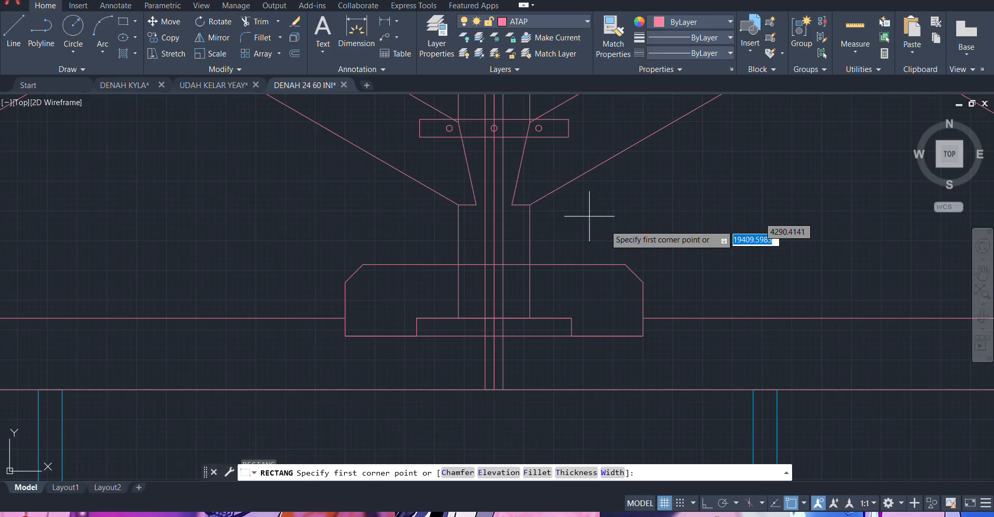
scroll(544, 246, "up", 3)
scroll(582, 262, "down", 4)
scroll(499, 269, "up", 6)
middle_click_drag(453, 297, 599, 302)
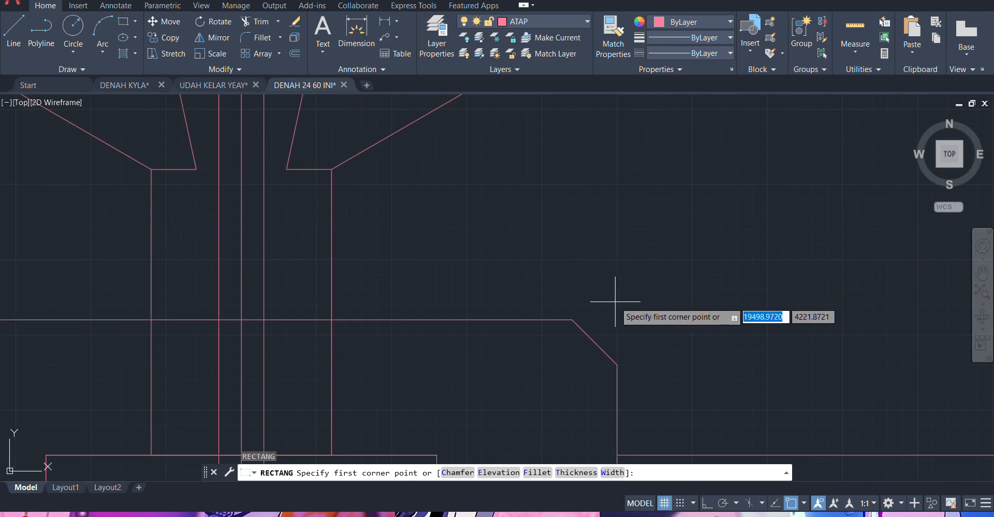
left_click(612, 300)
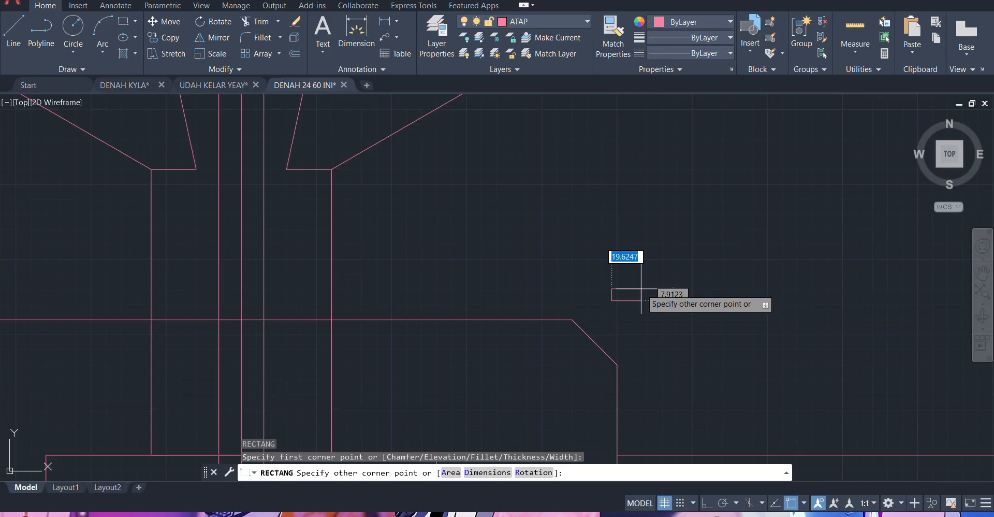
type("20")
key("Tab")
type("5")
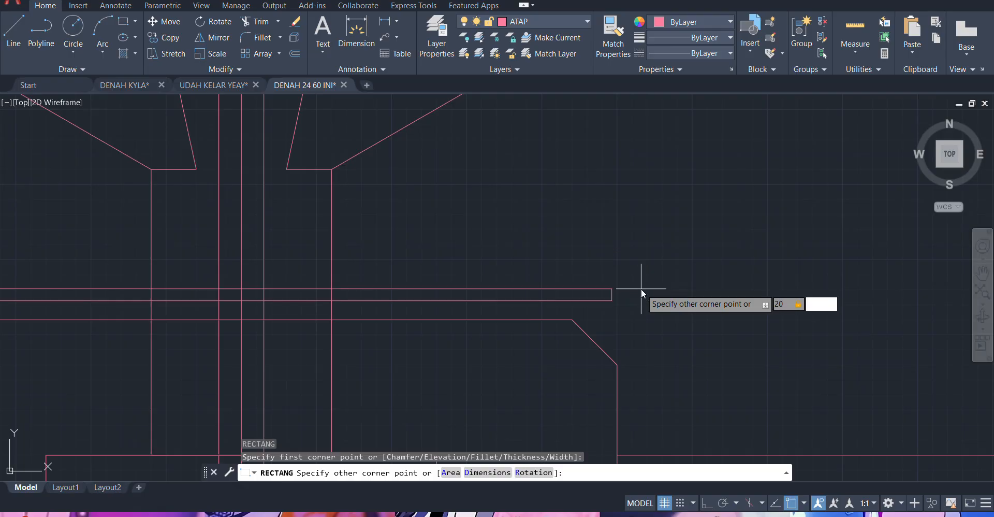
key("Return")
- Move the small rectangle by its bottom right corner onto the right end of the chamfered block's top edge, with ortho on
key("F8")
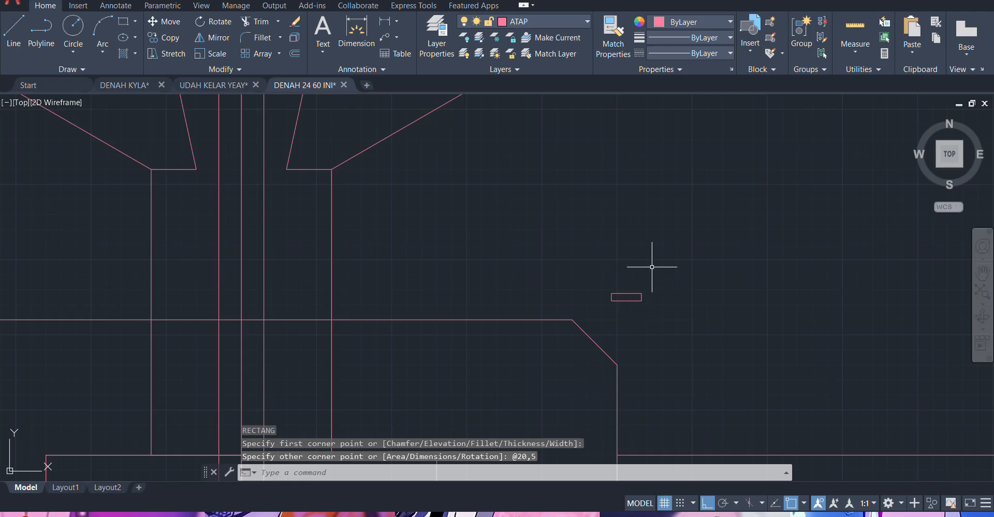
left_click(650, 268)
left_click(612, 318)
type("m")
key("Return")
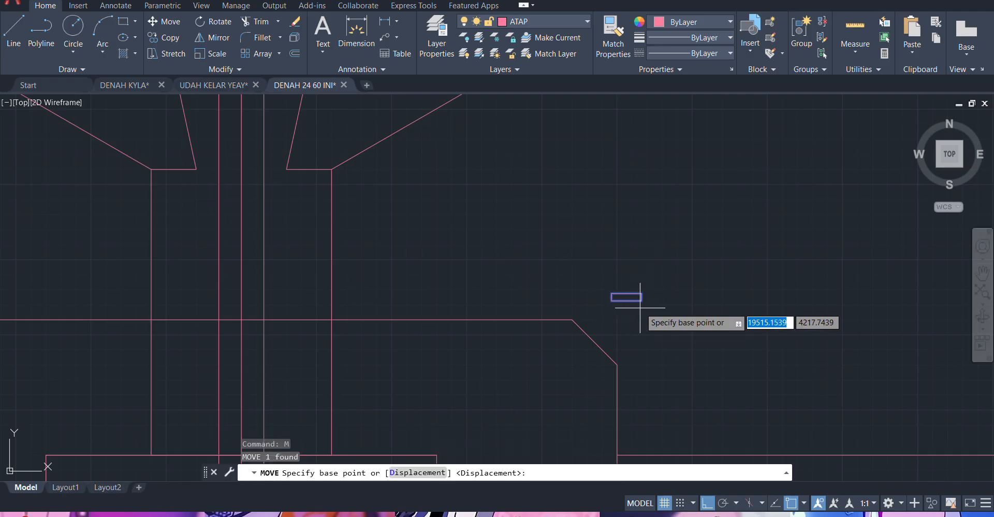
left_click(642, 300)
scroll(644, 292, "up", 2)
key("Escape")
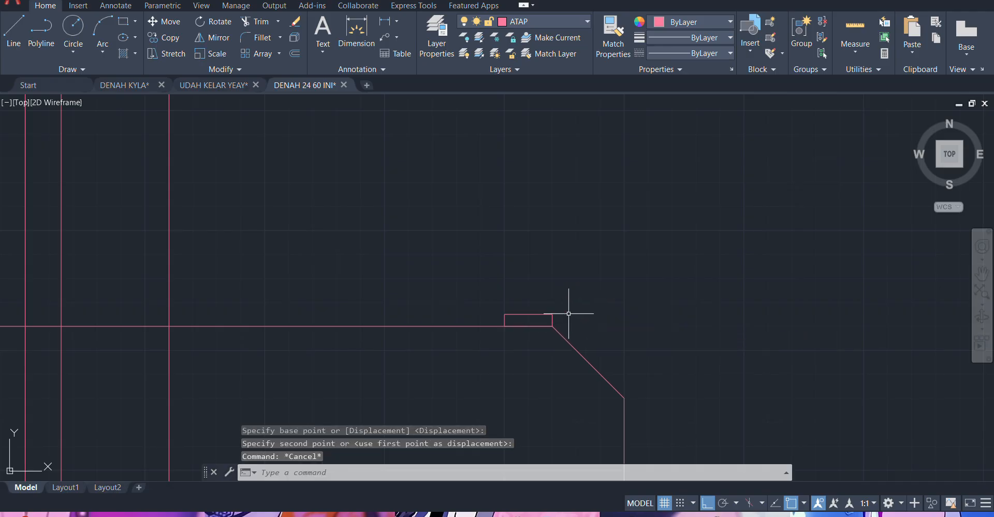
- Move the small rectangle 50 to the left along the block's top edge
left_click(573, 317)
left_click(534, 315)
type("m")
key("Return")
left_click(678, 235)
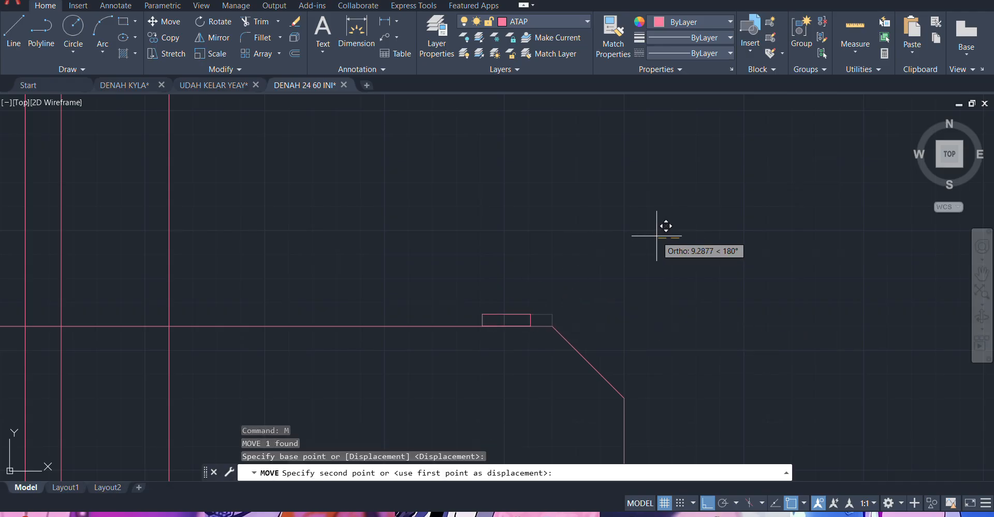
type("50")
key("Return")
scroll(632, 215, "down", 2)
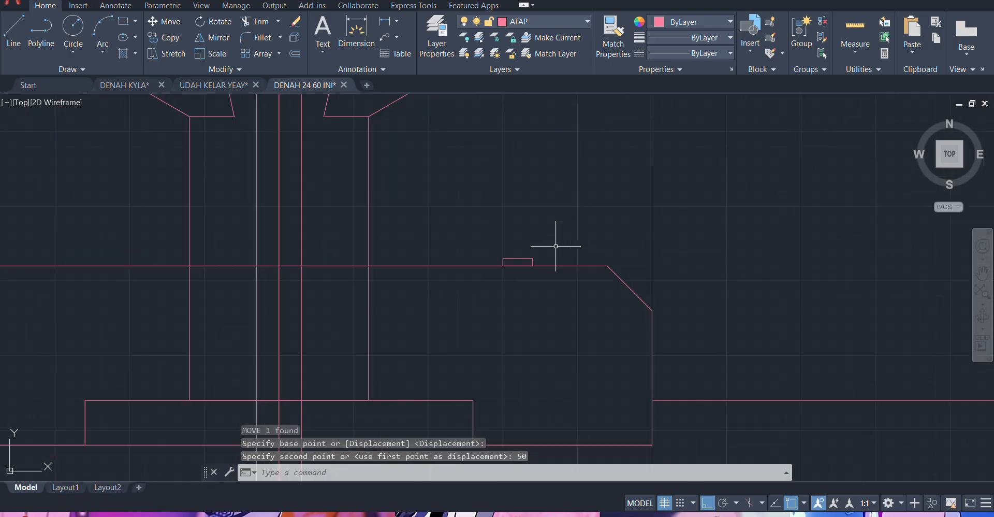
- Move the small rectangle 30 back to the right along the block's top edge
scroll(554, 249, "up", 2)
left_click(535, 260)
left_click(485, 267)
key("Return")
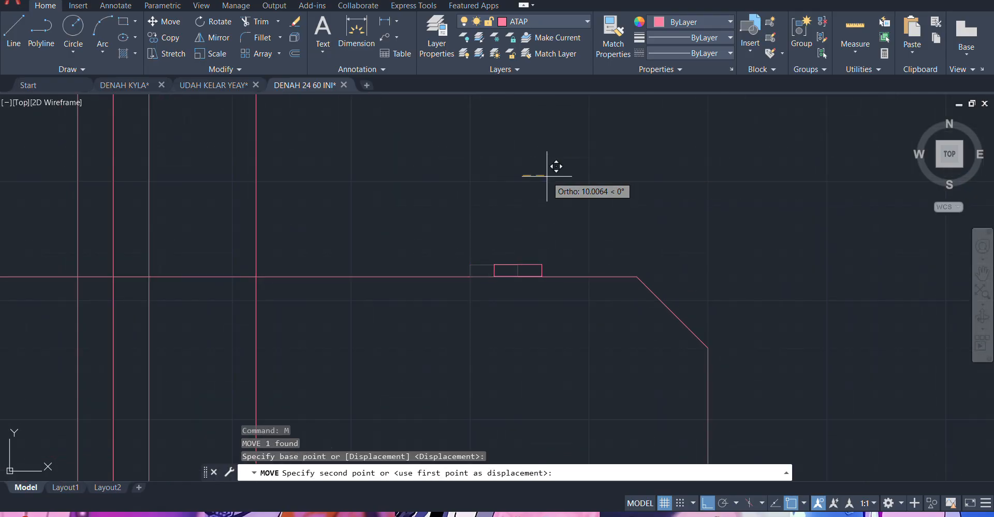
left_click(524, 175)
type("2")
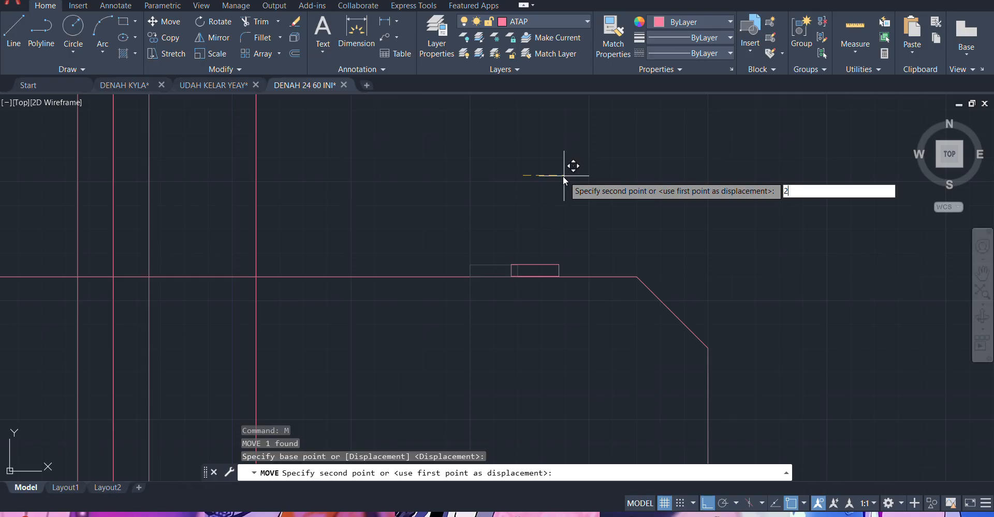
type("0")
key("Return")
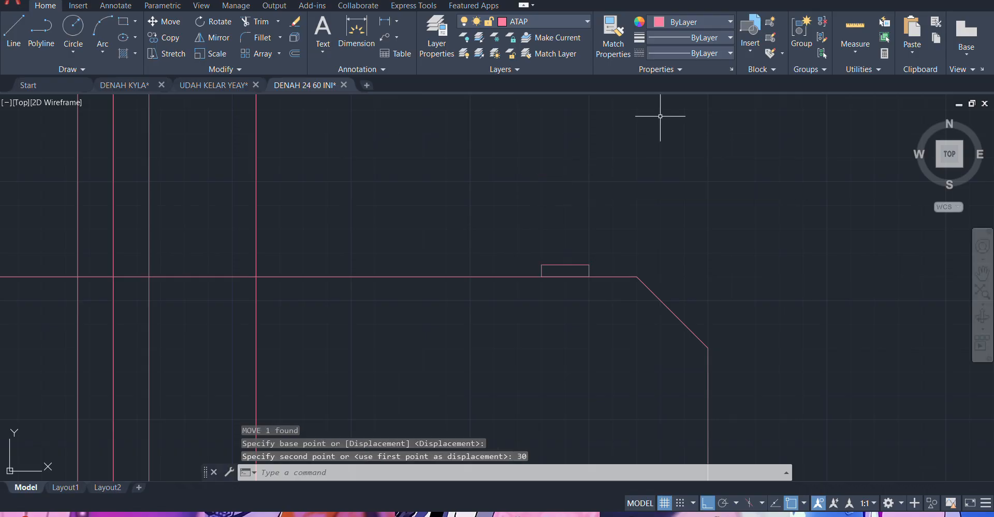
- Draw a 210 long vertical line from the small rectangle's bottom right corner down to the tie beam's lower edge
scroll(628, 155, "down", 2)
type("l")
key("Return")
scroll(599, 200, "up", 2)
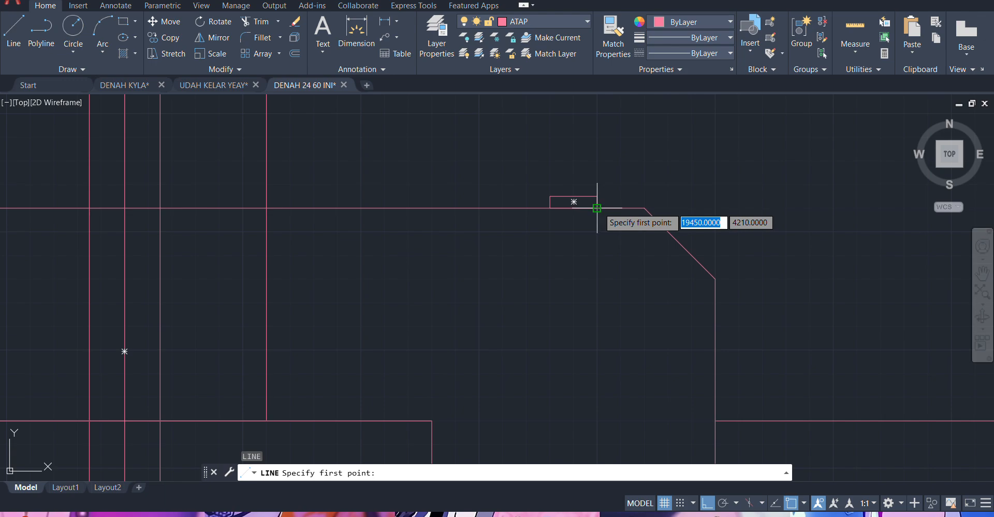
left_click(597, 208)
scroll(579, 102, "down", 2)
scroll(574, 298, "up", 1)
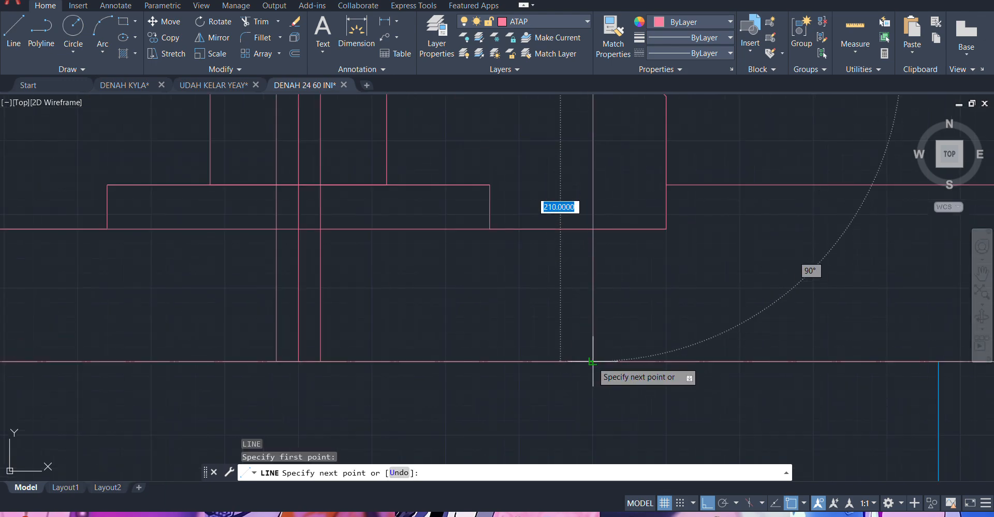
left_click(593, 360)
key("Escape")
- Draw a vertical line from the small rectangle's bottom left corner down to the tie beam's lower edge
scroll(585, 352, "down", 3)
scroll(568, 270, "up", 2)
left_click(580, 256)
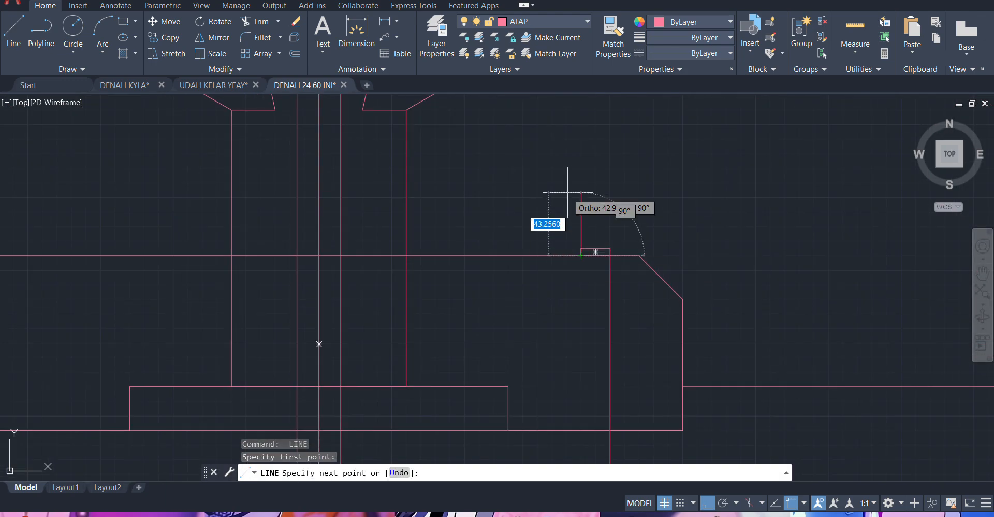
scroll(566, 191, "down", 3)
scroll(579, 344, "up", 3)
left_click(561, 335)
key("Escape")
scroll(565, 280, "down", 2)
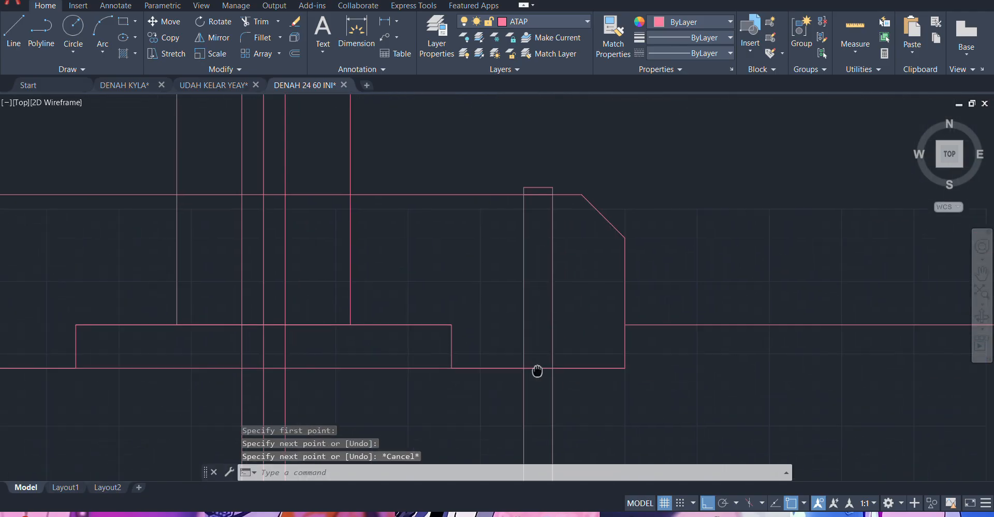
- Copy the small rectangle from its top left corner to the lower end of the left vertical line, beneath the tie beam
scroll(533, 279, "up", 4)
left_click(548, 338)
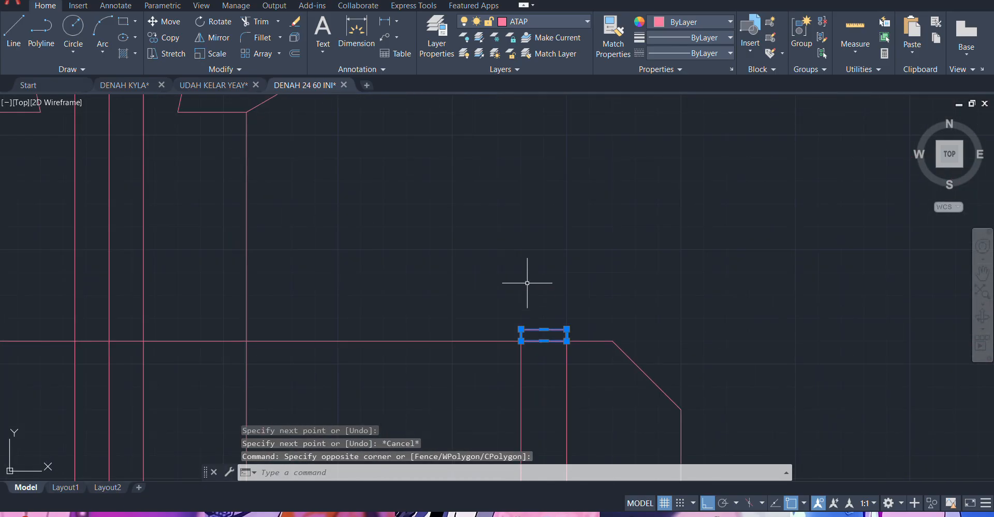
scroll(527, 281, "down", 3)
key("Return")
scroll(527, 280, "up", 4)
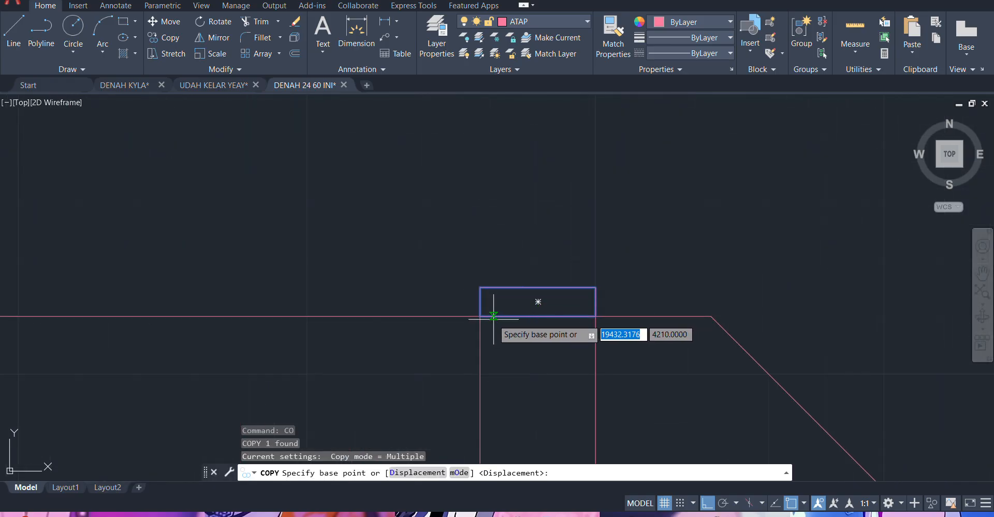
left_click(479, 289)
scroll(476, 310, "down", 3)
middle_click_drag(477, 322, 488, 197)
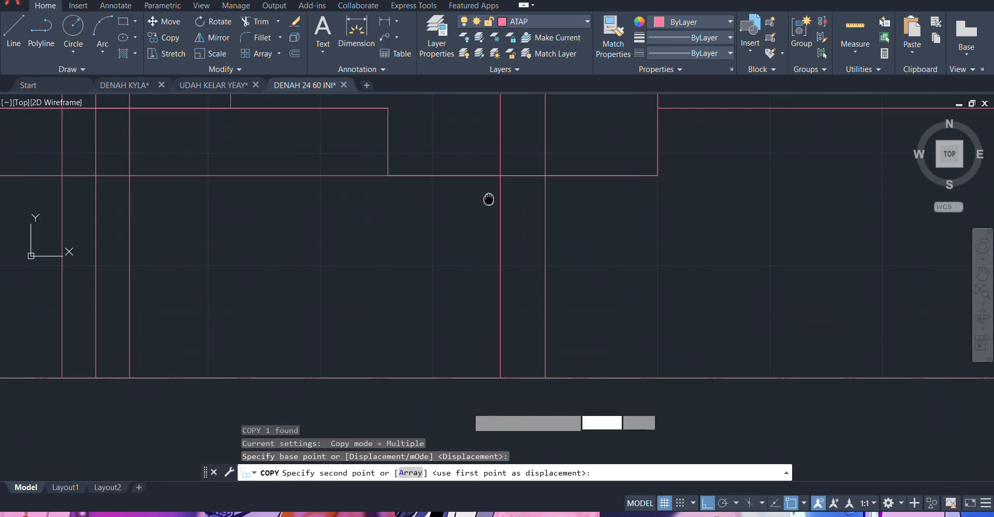
scroll(526, 266, "up", 5)
key("Escape")
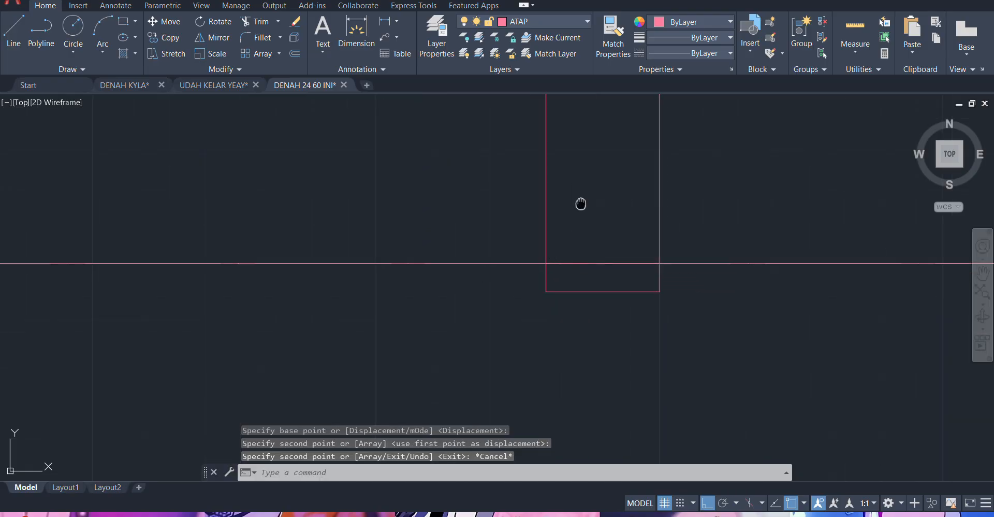
- Move the left vertical line 5 to the right, inside the bolt head's width
scroll(526, 273, "down", 4)
left_click(526, 273)
left_click(499, 268)
type("m")
key("Return")
left_click(480, 255)
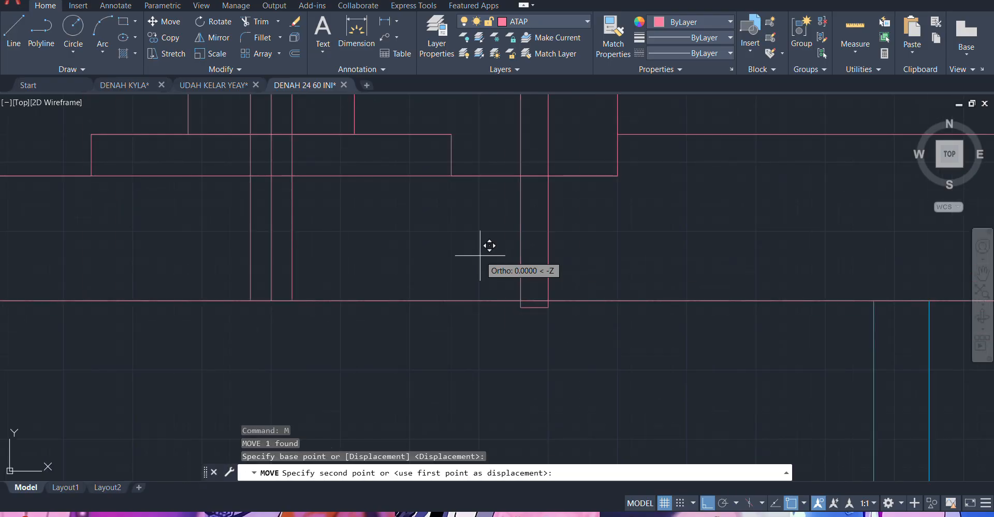
type("5")
key("Return")
- Move the right vertical line 5 to the left, inside the bolt head's width
left_click(560, 257)
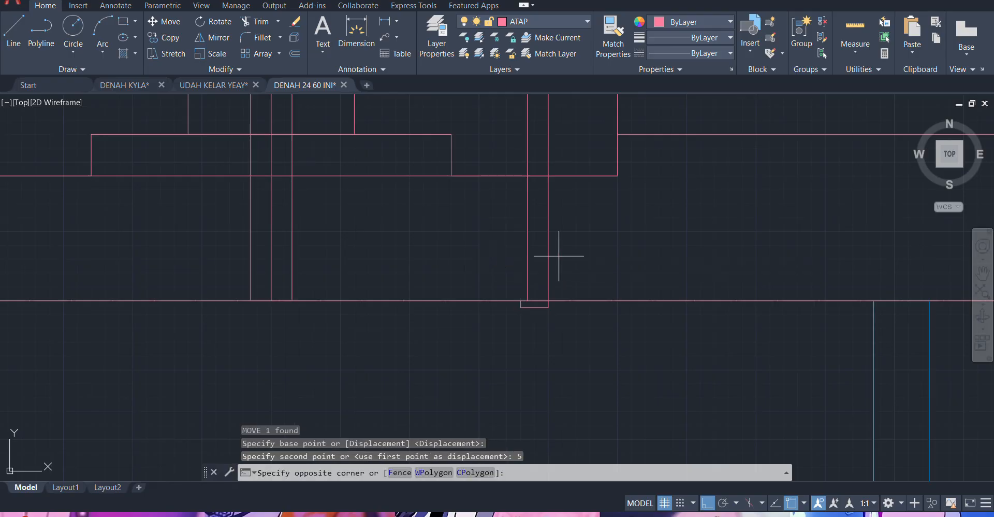
left_click(547, 258)
key("Return")
left_click(677, 257)
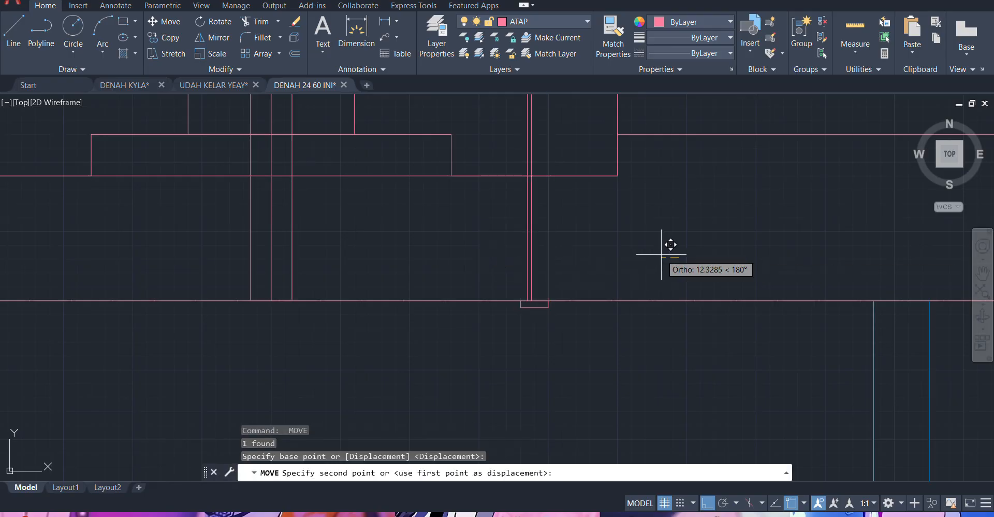
type("5")
key("Return")
- Change the linetype of the two vertical bolt shank lines to ACAD_ISO03W100
middle_click_drag(638, 260, 625, 305)
left_click(596, 295)
left_click(447, 296)
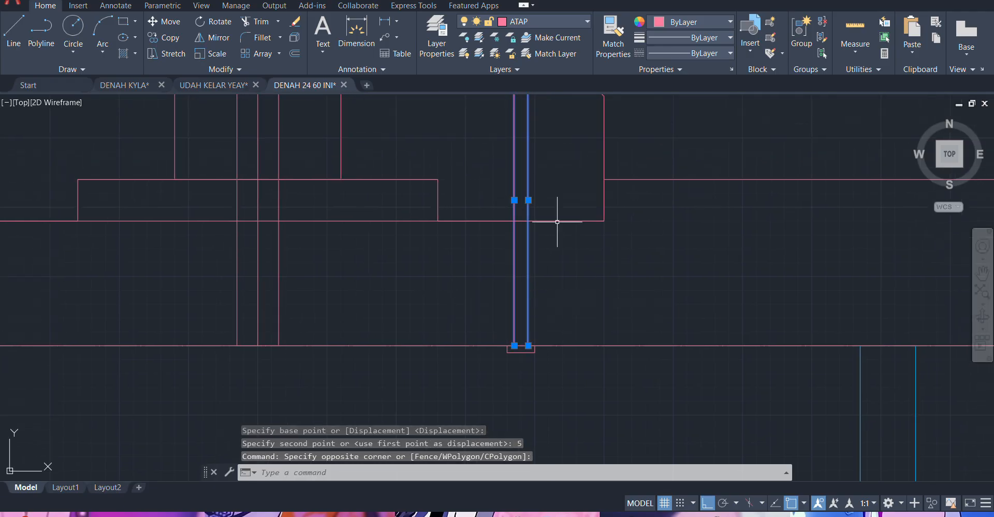
left_click(704, 51)
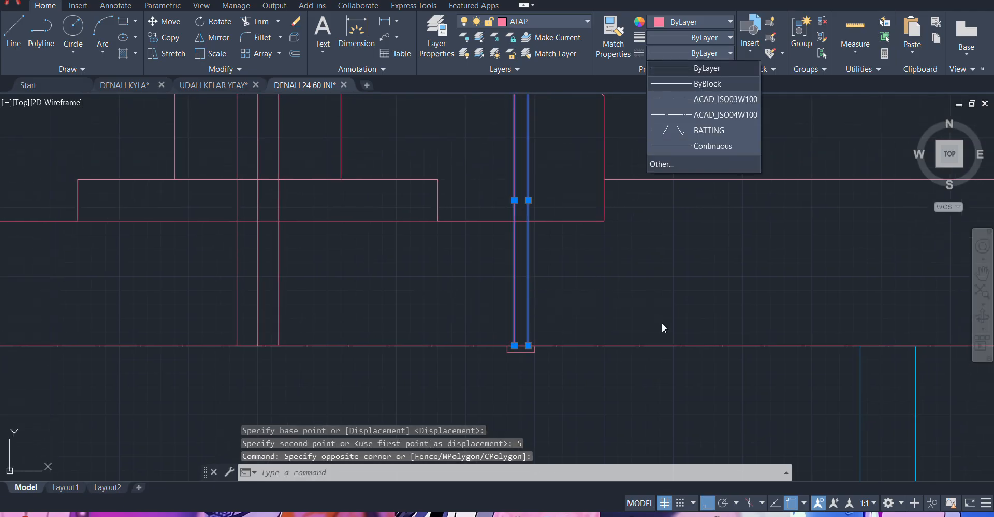
left_click(720, 94)
scroll(614, 274, "down", 6)
scroll(606, 231, "up", 4)
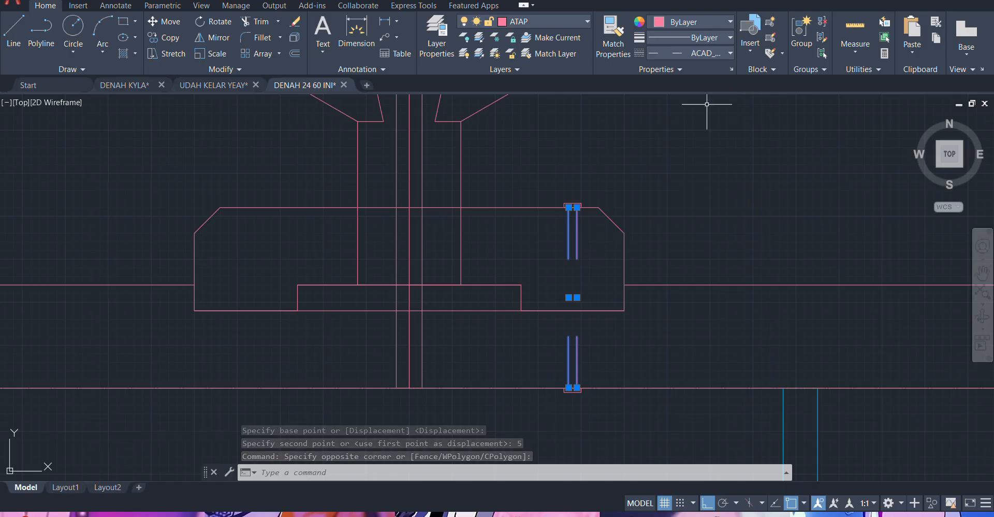
key("Escape")
- Copy the complete bolt, with both heads and both dashed shank lines, 75 to the left
scroll(585, 214, "up", 5)
left_click(606, 167)
left_click(532, 170)
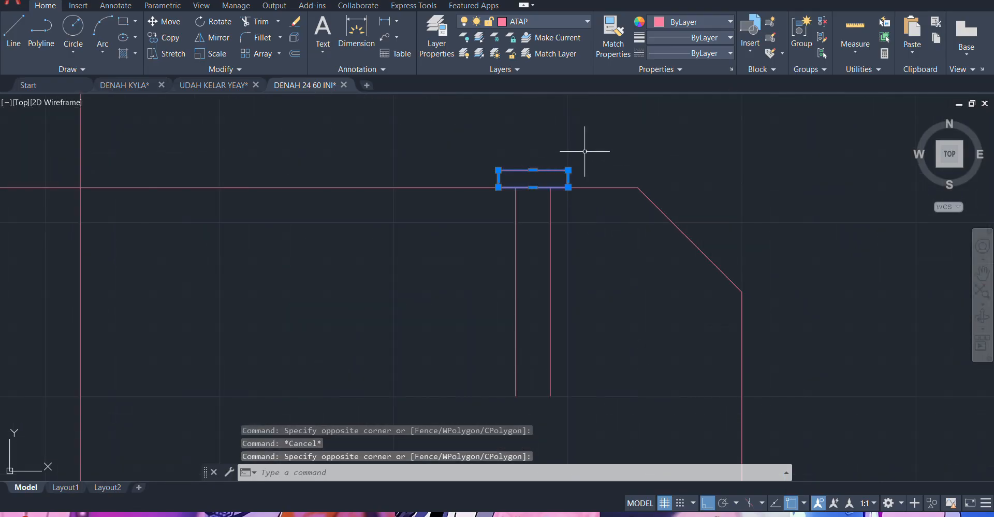
scroll(587, 151, "down", 4)
left_click(586, 203)
left_click(549, 237)
scroll(549, 238, "down", 3)
scroll(561, 303, "up", 5)
middle_click_drag(561, 303, 644, 331)
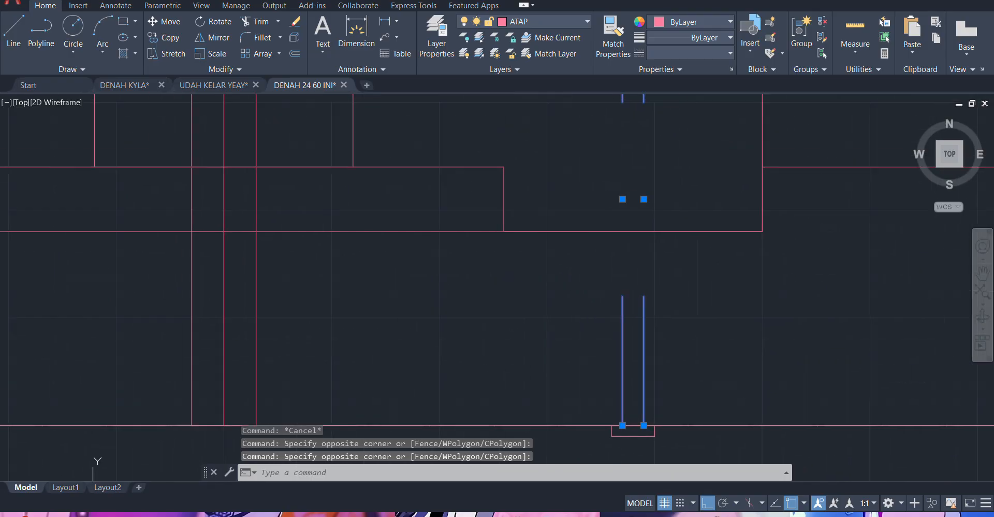
scroll(637, 338, "down", 4)
scroll(629, 369, "up", 4)
left_click(684, 295)
left_click(637, 274)
scroll(626, 346, "down", 4)
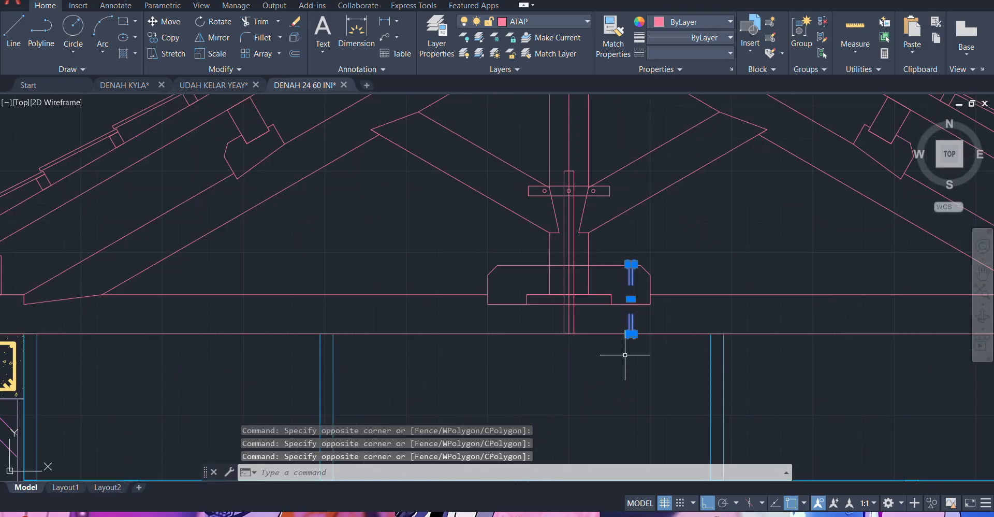
type("co")
key("Return")
left_click(641, 353)
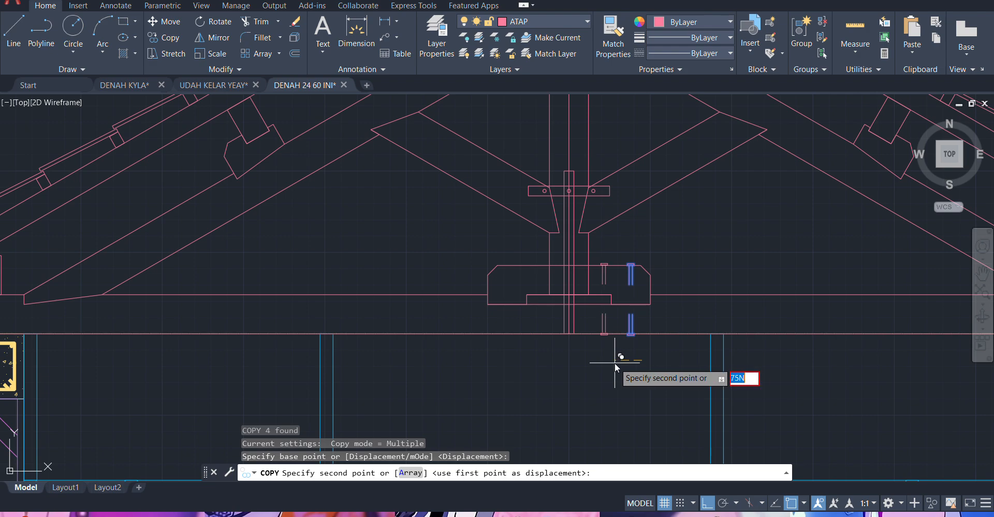
key("BackSpace")
type("75")
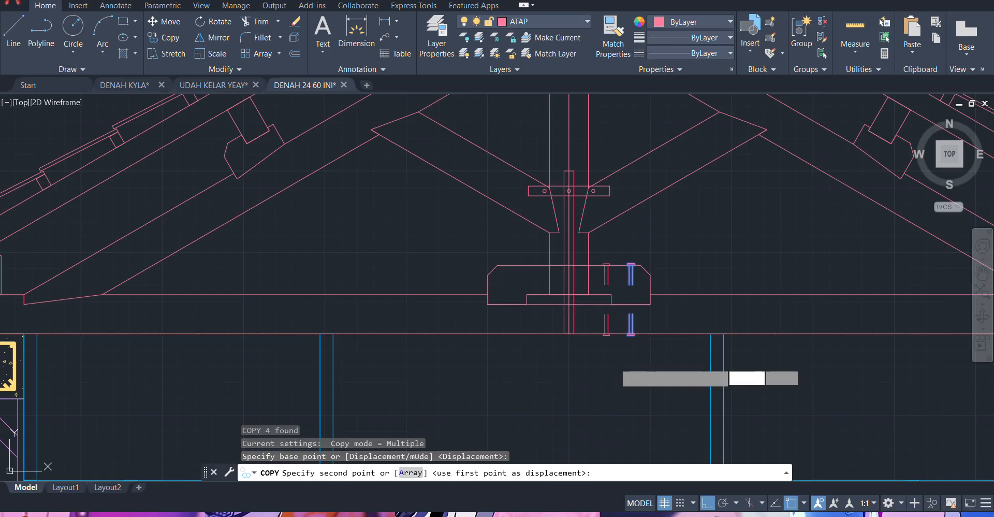
key("Return")
key("Escape")
- Mirror the two complete bolts about the king post's vertical centre line, keeping the originals
scroll(615, 360, "up", 5)
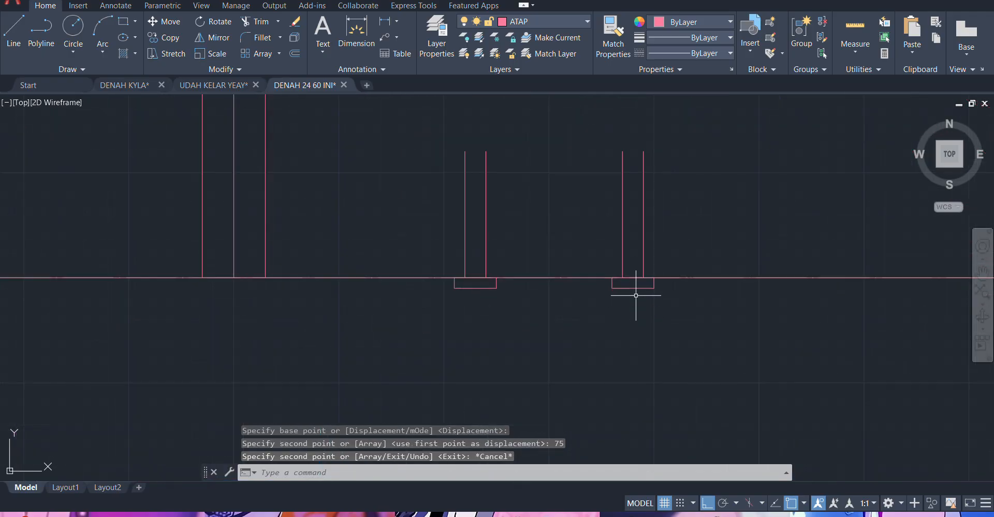
left_click(633, 279)
left_click(472, 304)
scroll(621, 354, "down", 4)
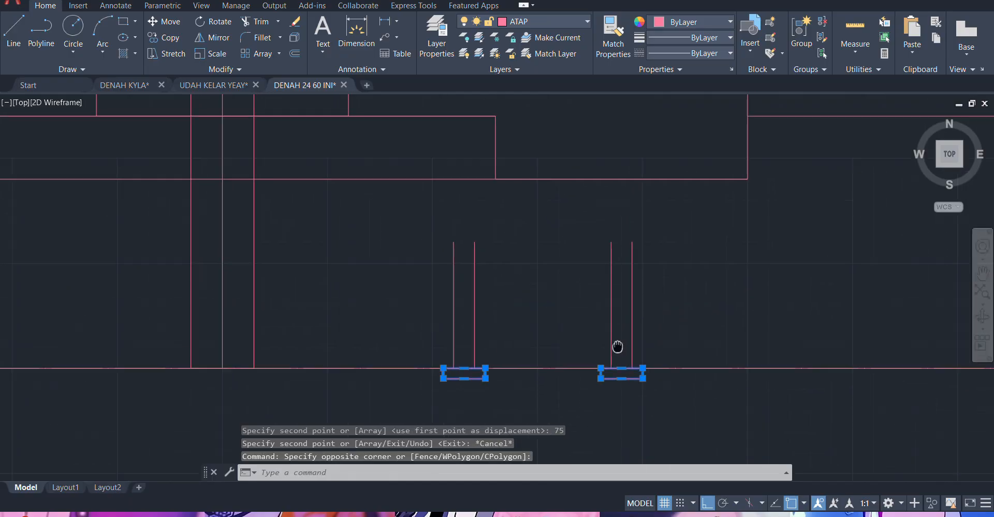
left_click(630, 350)
scroll(626, 222, "up", 8)
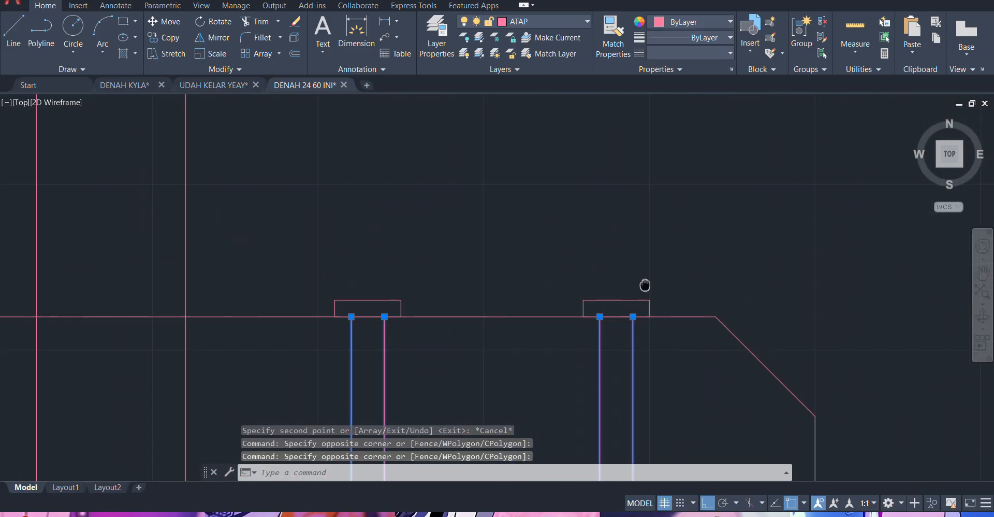
left_click(393, 306)
scroll(476, 295, "down", 8)
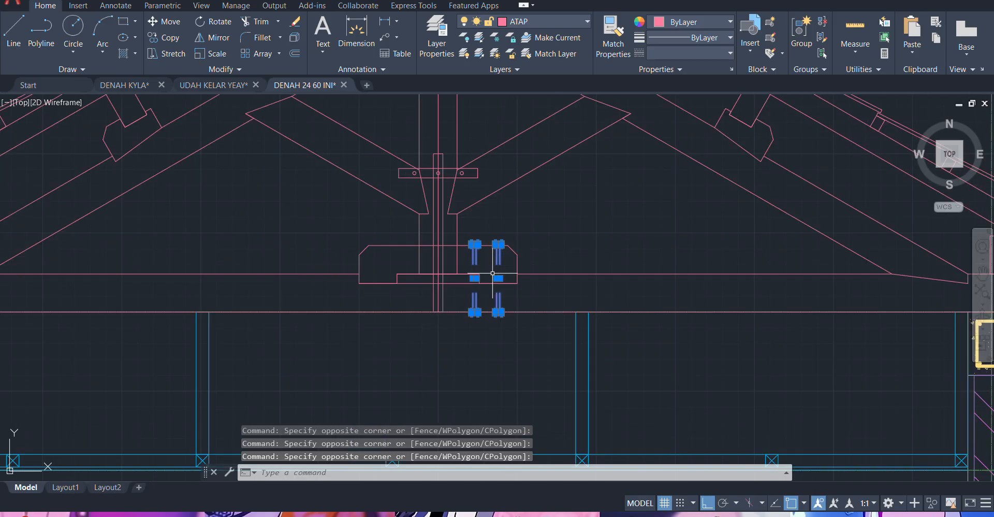
type("mi")
key("Return")
scroll(448, 308, "up", 6)
left_click(405, 320)
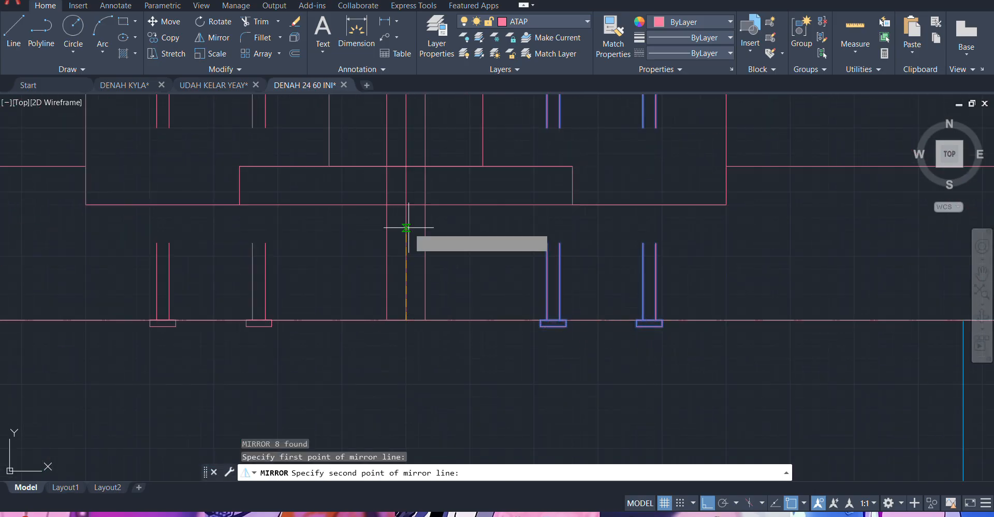
left_click(406, 202)
key("Return")
scroll(410, 215, "down", 5)
scroll(630, 288, "up", 6)
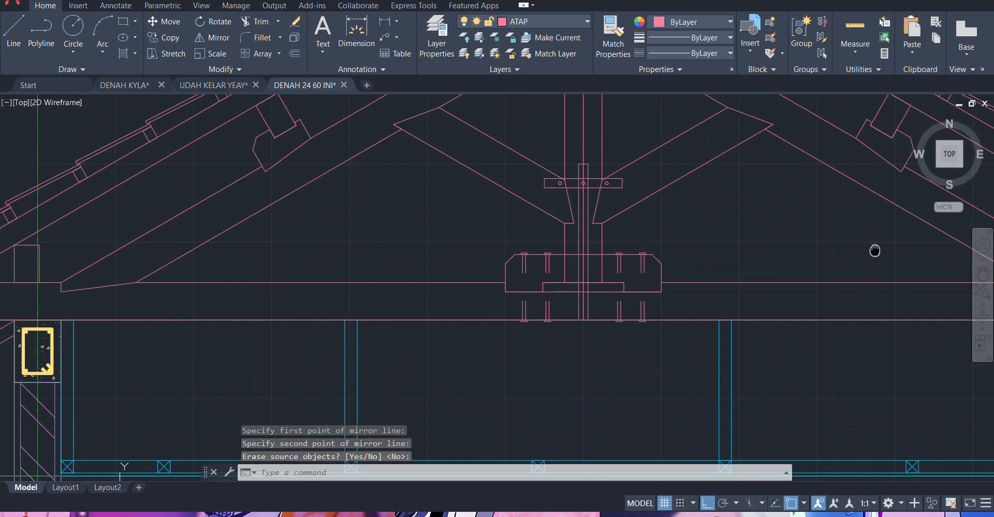
scroll(625, 246, "up", 1)
middle_click_drag(625, 247, 663, 386)
scroll(551, 248, "up", 3)
left_click(560, 247)
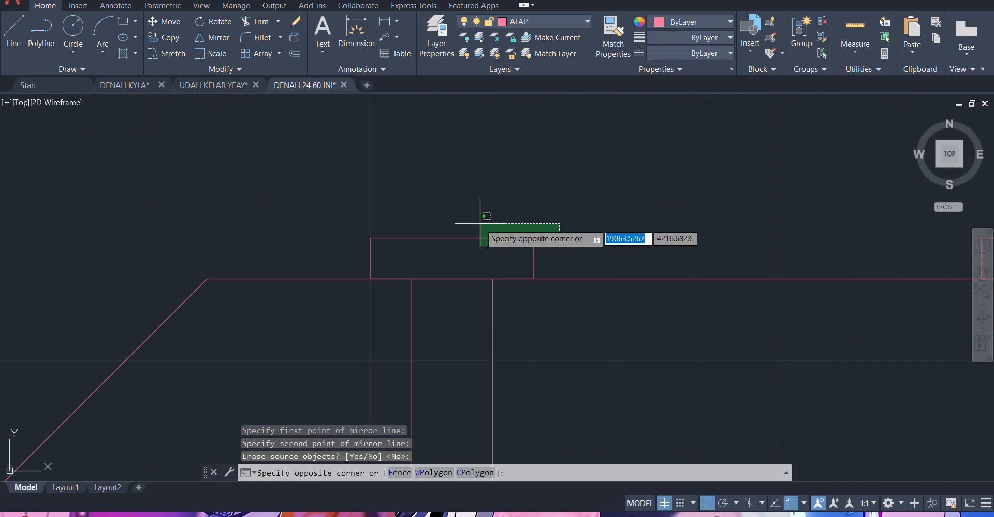
left_click(481, 221)
scroll(502, 210, "down", 4)
key("Return")
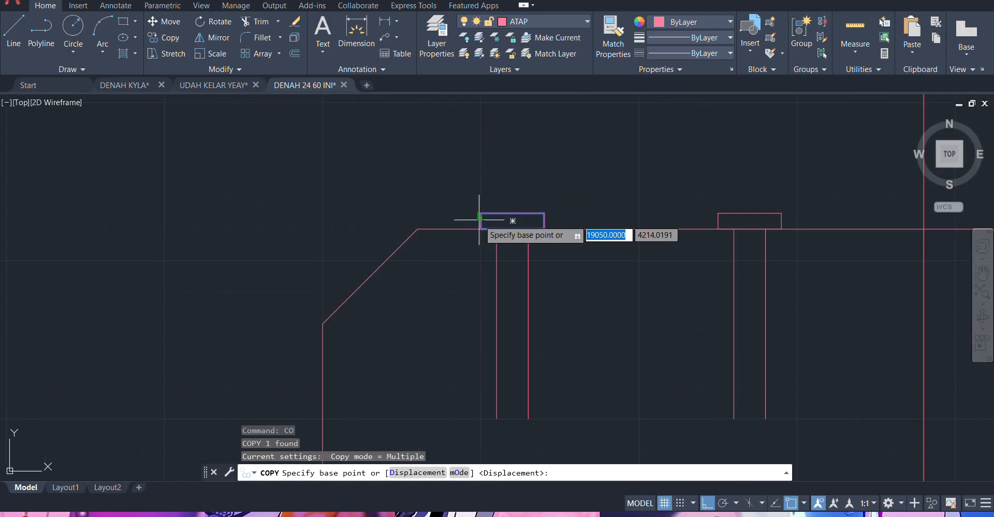
left_click(479, 216)
scroll(600, 213, "down", 4)
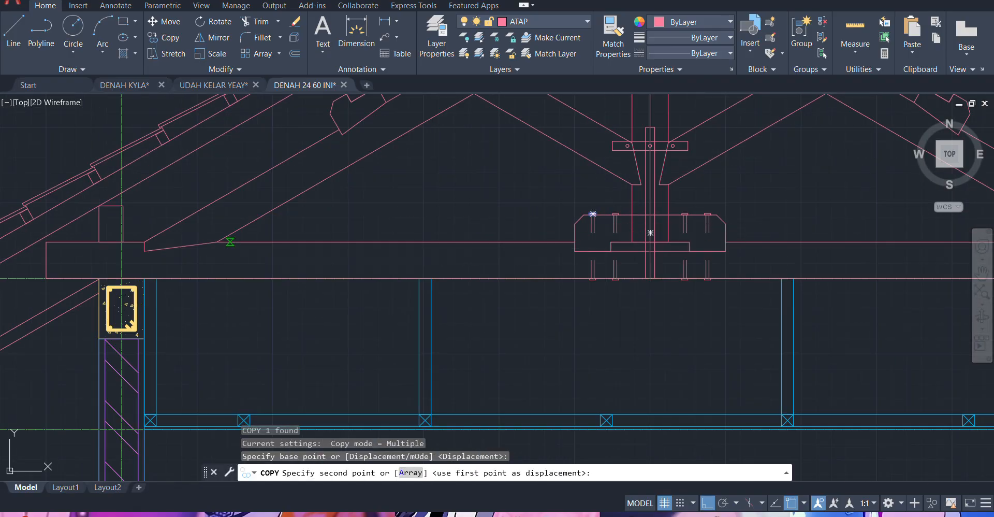
scroll(621, 222, "up", 6)
key("Escape")
- Copy the leftmost bolt's upper head and two shank lines horizontally to the rafter heel at the tie beam's left end
middle_click_drag(825, 218, 314, 281)
scroll(314, 280, "up", 4)
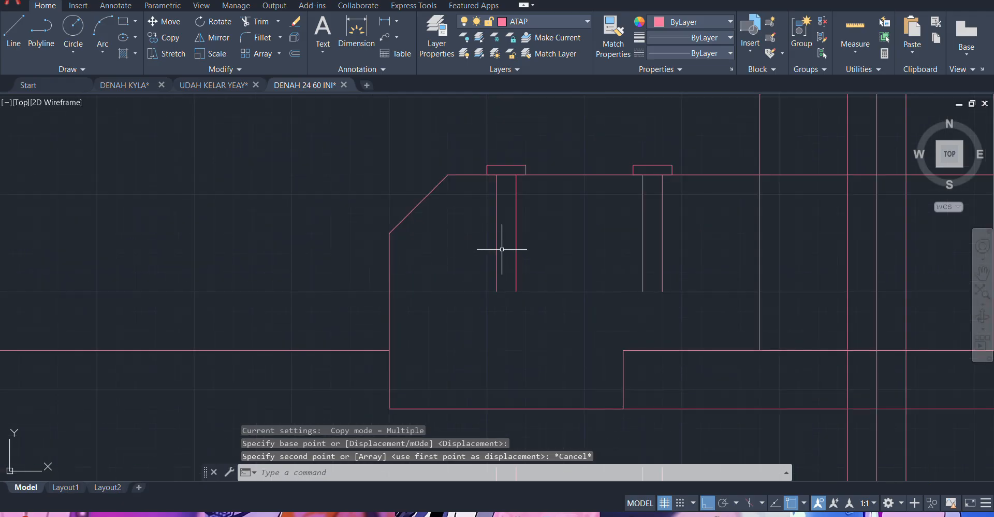
left_click(418, 268)
left_click(398, 259)
scroll(430, 223, "up", 5)
left_click(410, 219)
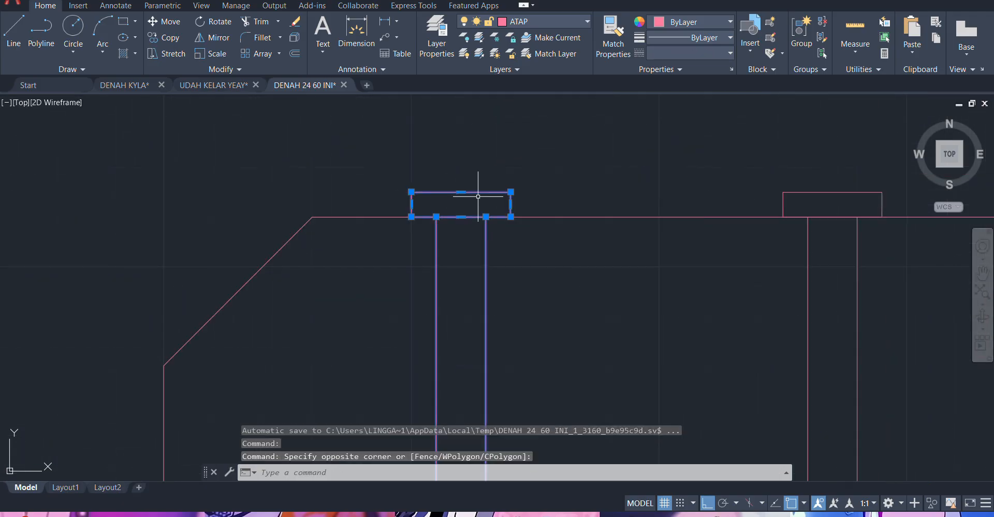
left_click(514, 187)
scroll(497, 188, "down", 4)
type("co")
key("space")
left_click(500, 147)
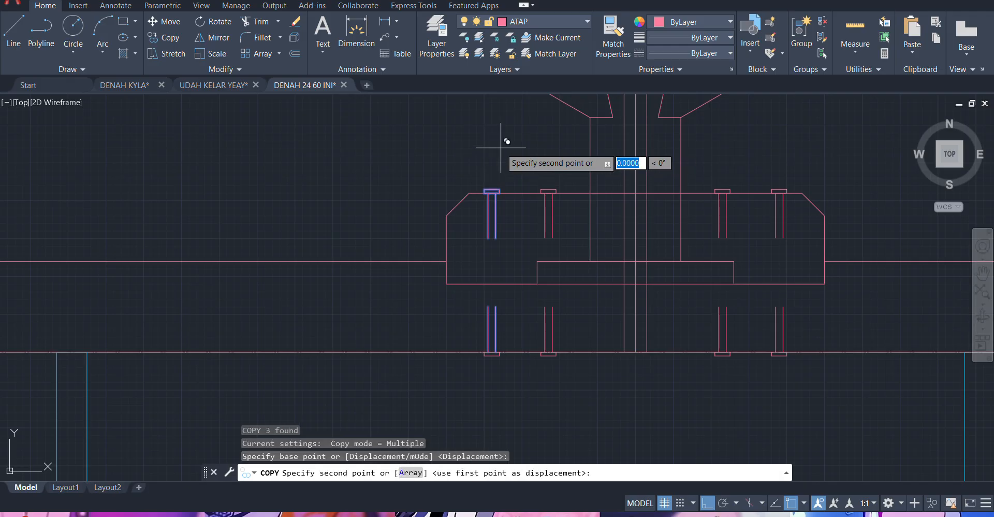
scroll(411, 147, "down", 6)
scroll(189, 150, "up", 6)
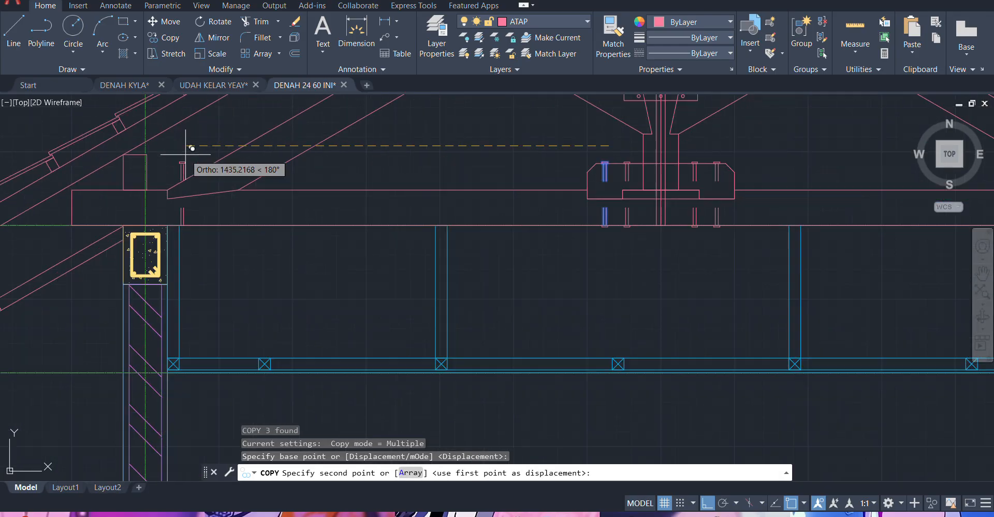
key("Escape")
scroll(262, 161, "up", 3)
left_click(262, 163)
left_click(239, 203)
scroll(239, 203, "down", 3)
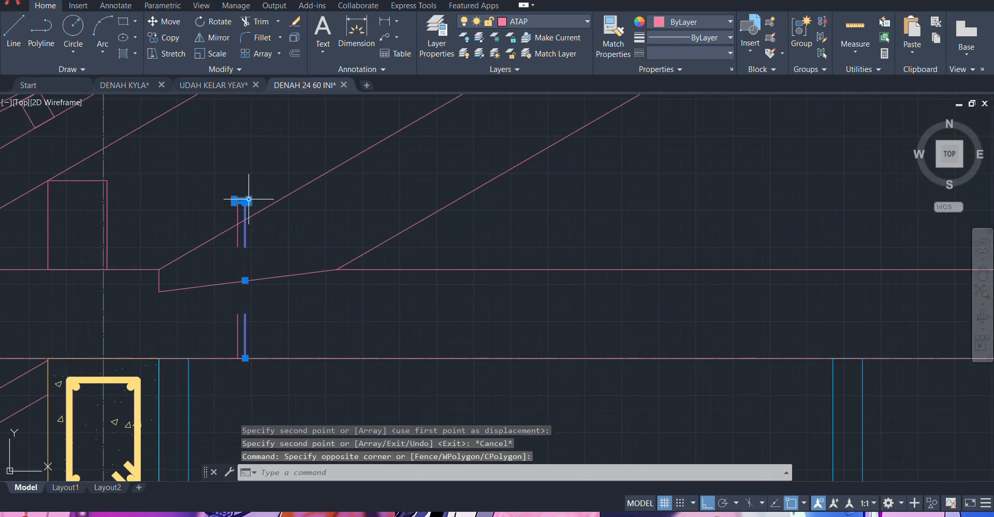
type("ro")
key("space")
scroll(240, 194, "up", 4)
key("Escape")
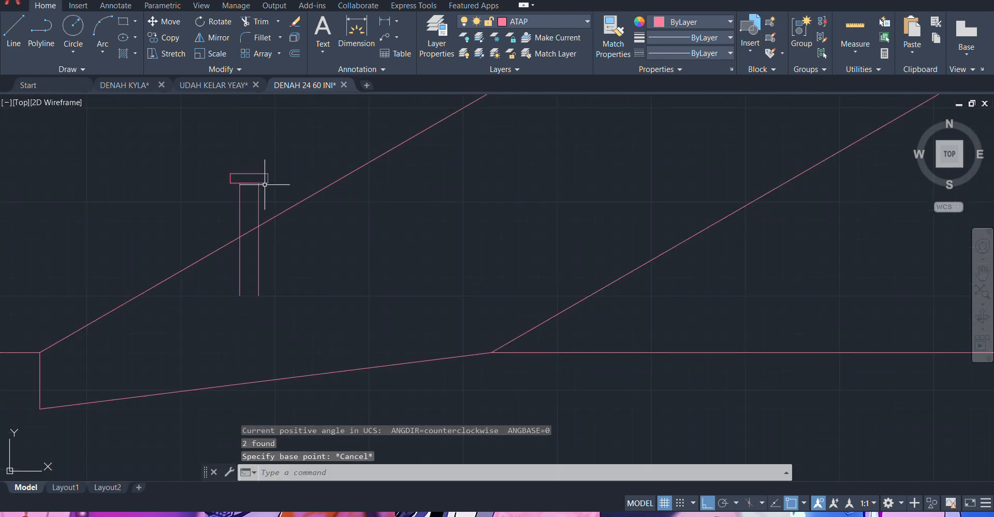
- Rotate the copied bolt head and both shank lines 30° about the head, with ortho switched off
left_click(275, 191)
left_click(221, 164)
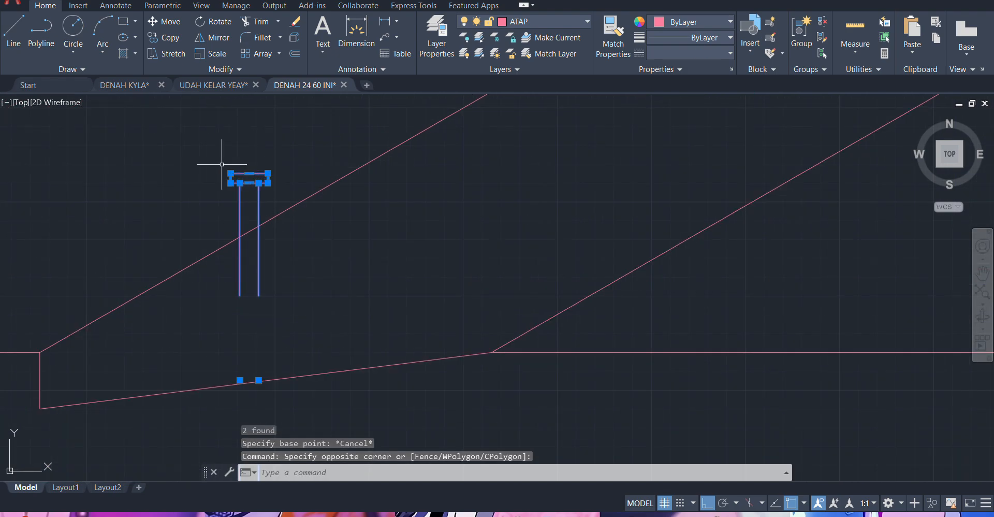
key("space")
left_click(249, 178)
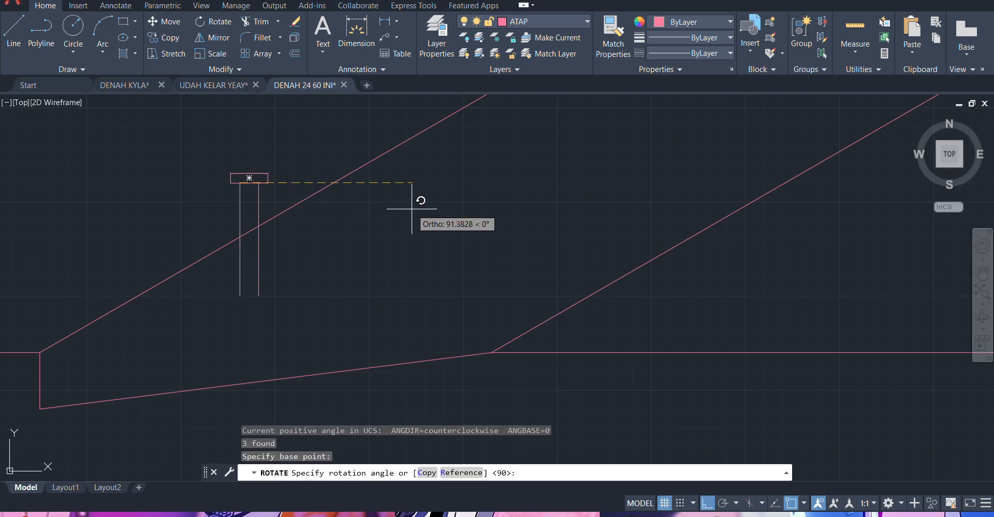
key("F8")
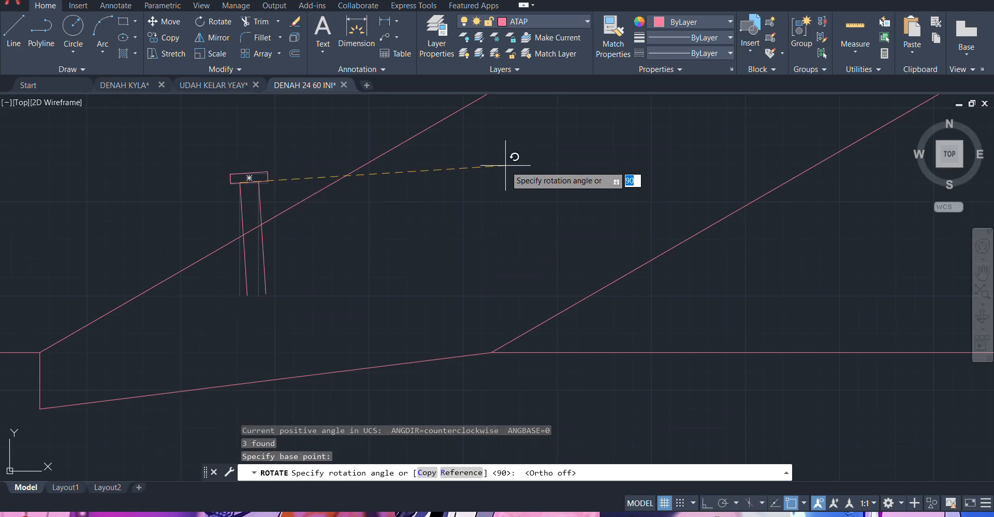
key("Return")
- Move the tilted bolt from its head's underside onto the upper edge of the rafter near the heel joint
left_click(317, 161)
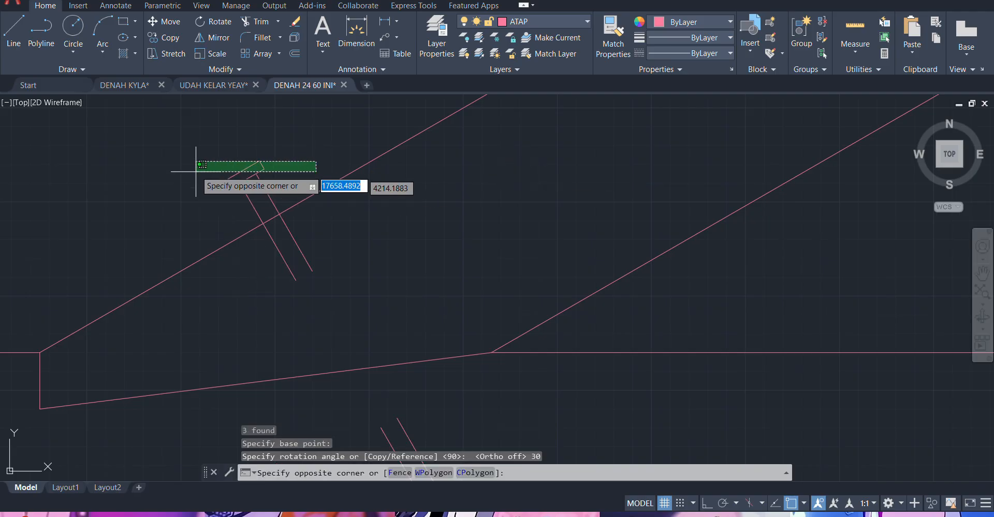
left_click(195, 171)
scroll(240, 164, "down", 2)
scroll(306, 169, "up", 2)
middle_click_drag(307, 168, 311, 230)
left_click(244, 232)
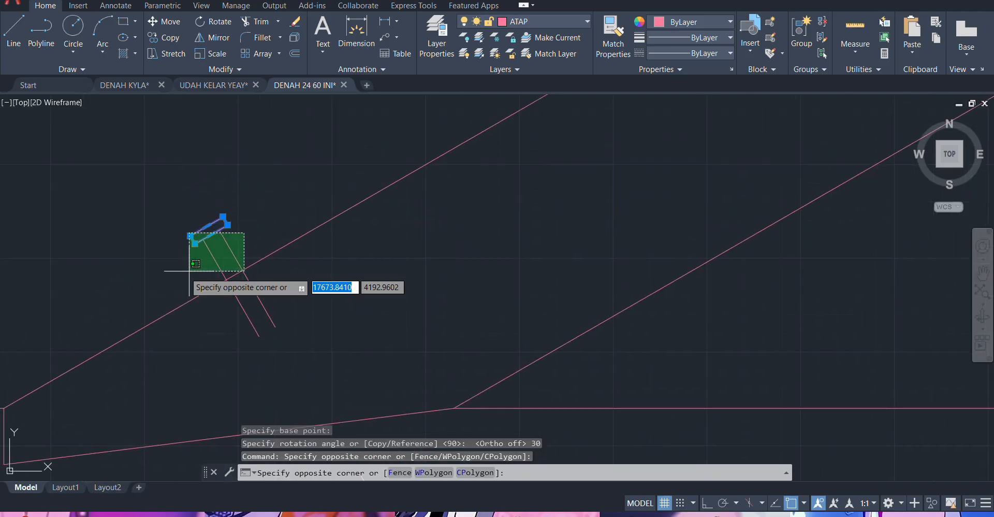
left_click(188, 271)
scroll(233, 207, "down", 2)
scroll(236, 236, "up", 2)
left_click(164, 257, "shift")
left_click(130, 329, "shift")
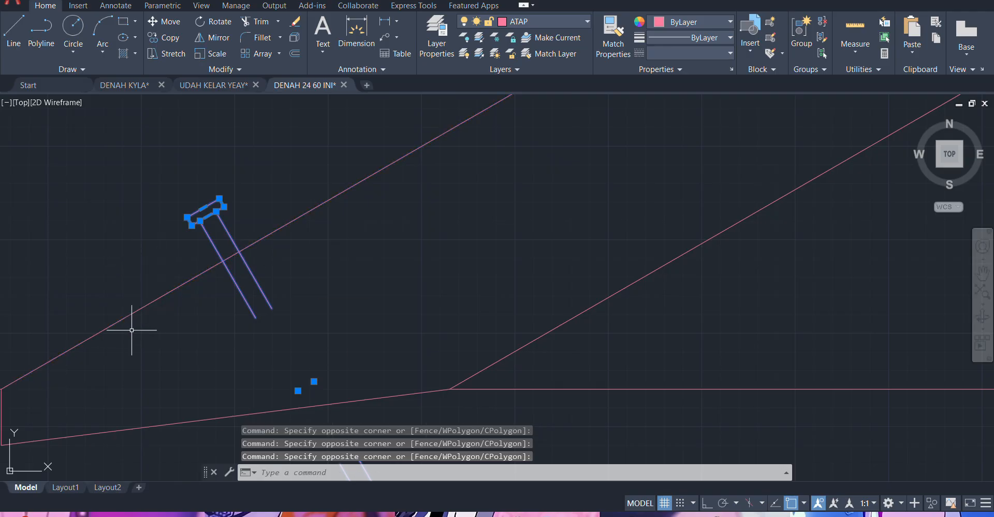
middle_click_drag(270, 230, 345, 158)
scroll(346, 158, "down", 4)
type("m")
key("Return")
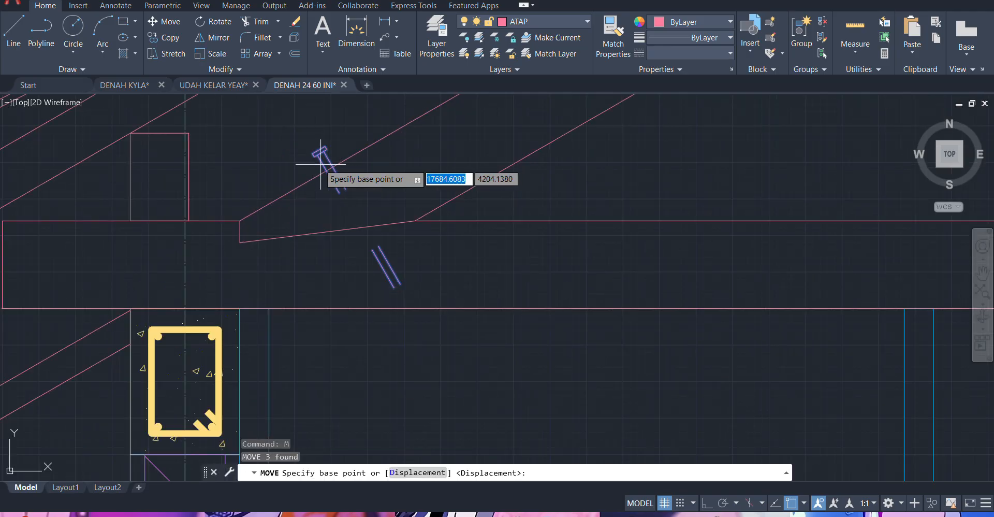
scroll(321, 156, "up", 2)
left_click(319, 150)
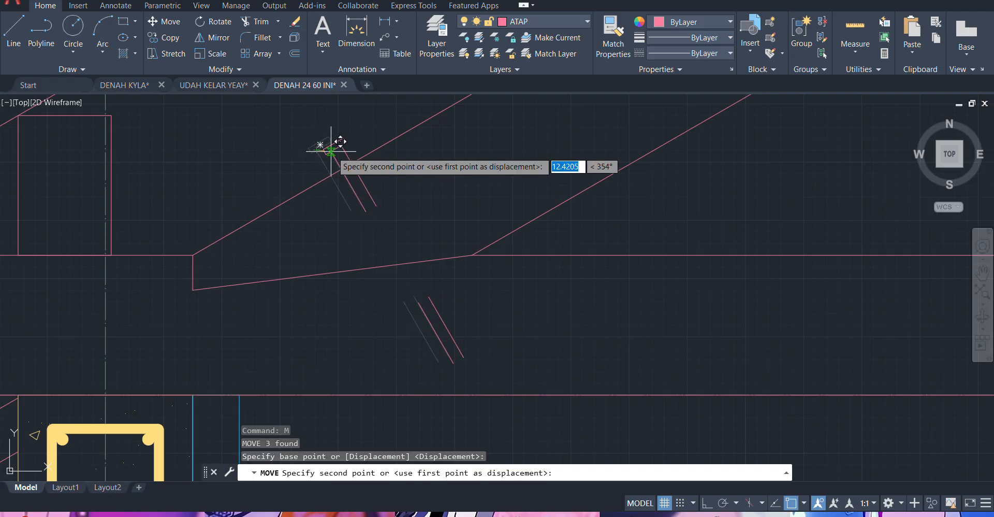
left_click(415, 124)
- Lengthen the tilted bolt's left shank line along its own direction until it passes below the tie beam's lower edge
left_click(556, 295)
left_click(407, 333)
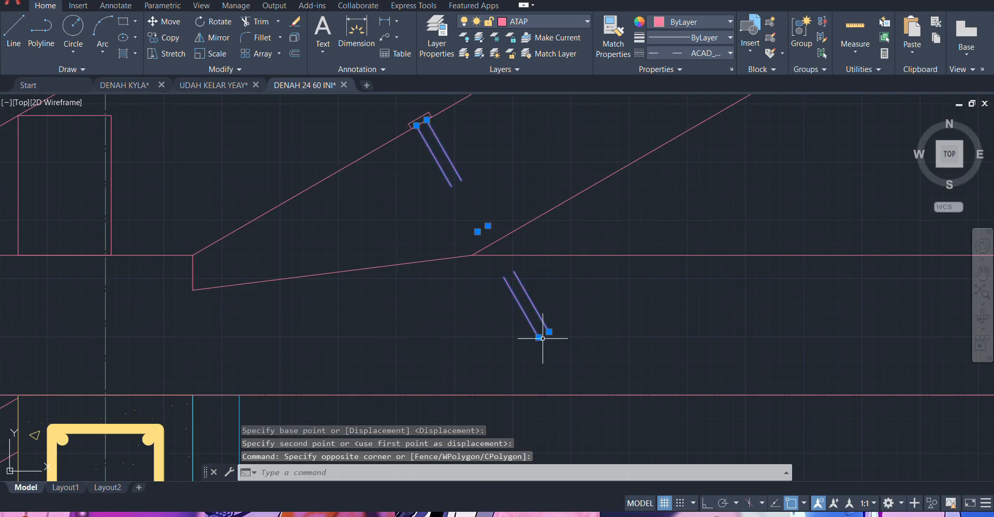
mouse_move(538, 337)
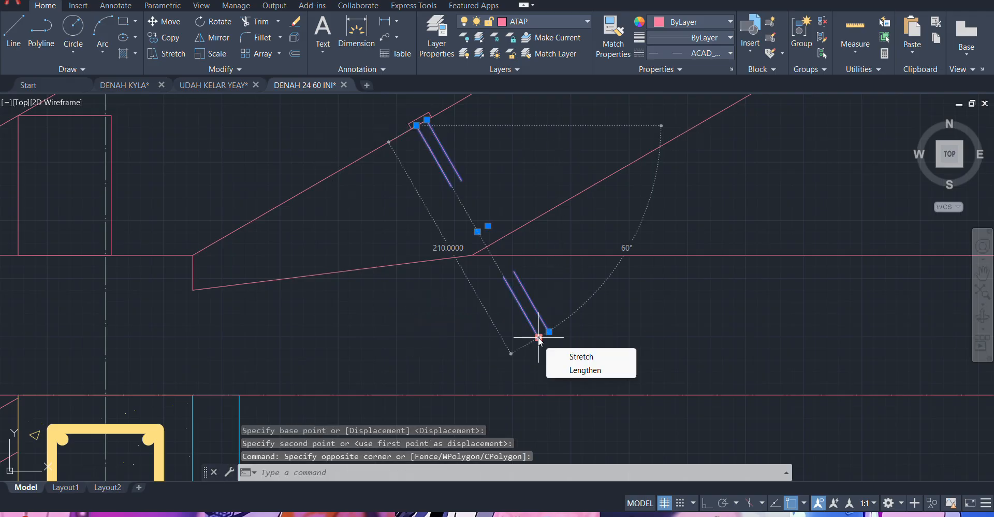
left_click(565, 370)
middle_click_drag(650, 399, 577, 294)
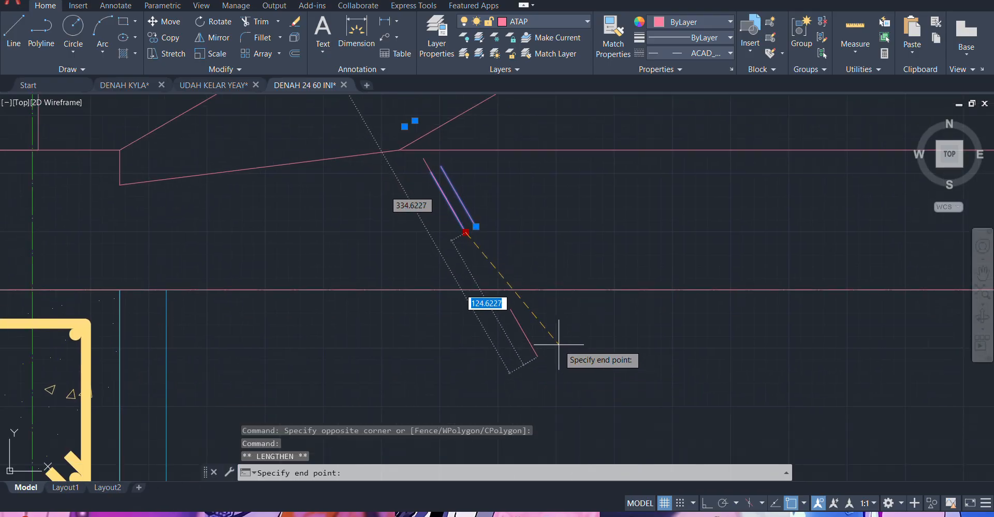
left_click(536, 332)
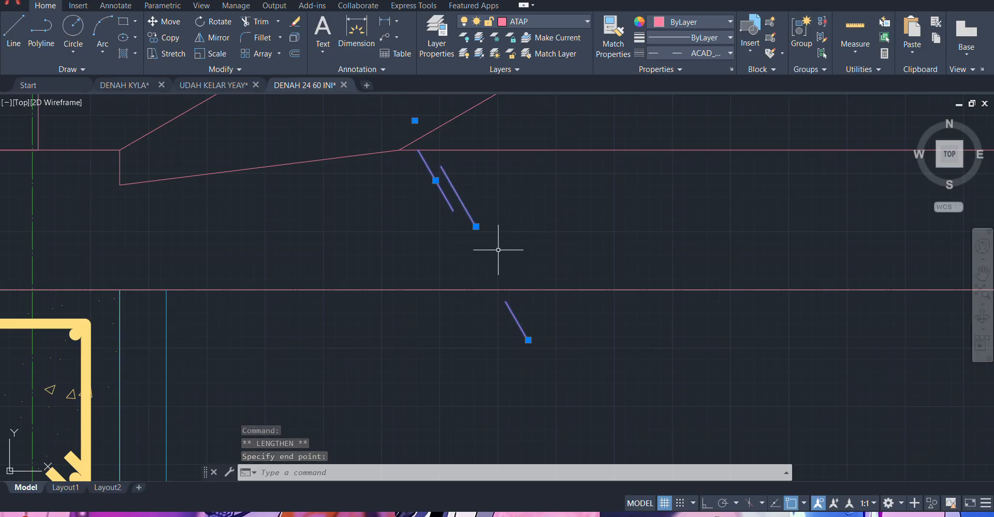
- Lengthen the tilted bolt's right shank line along its own direction until it passes below the tie beam's lower edge
left_click(476, 227)
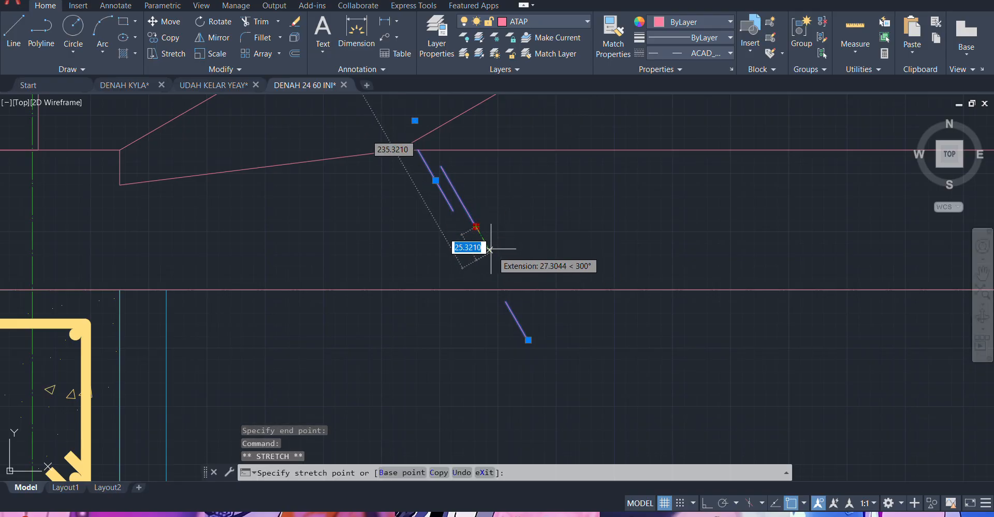
key("Escape")
mouse_move(475, 226)
left_click(499, 259)
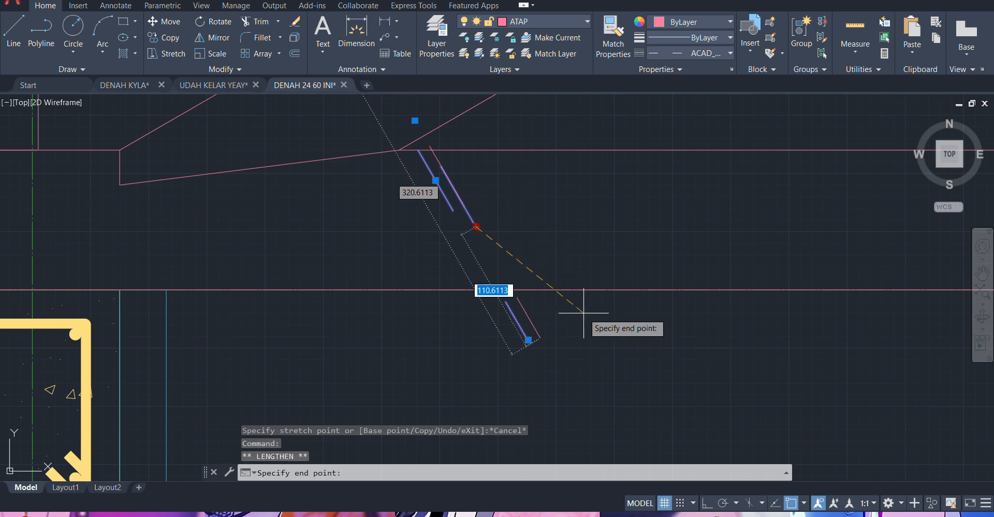
key("Escape")
- Trim both tilted shank lines where they project below the tie beam's lower edge
mouse_move(574, 313)
middle_mouse_down()
mouse_move(536, 317)
mouse_move(548, 313)
middle_mouse_up()
type("tr")
key("Return")
left_click_drag(579, 319, 471, 302)
key("Return")
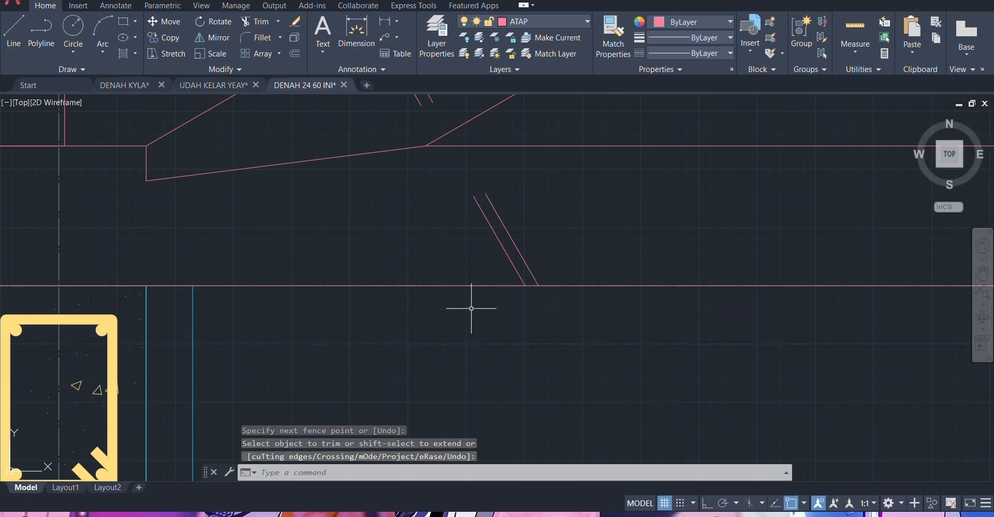
- Set the linetype of both tilted shank lines at the left rafter heel to ByBlock
scroll(495, 354, "down", 4)
middle_click_drag(517, 300, 548, 271)
scroll(548, 270, "up", 2)
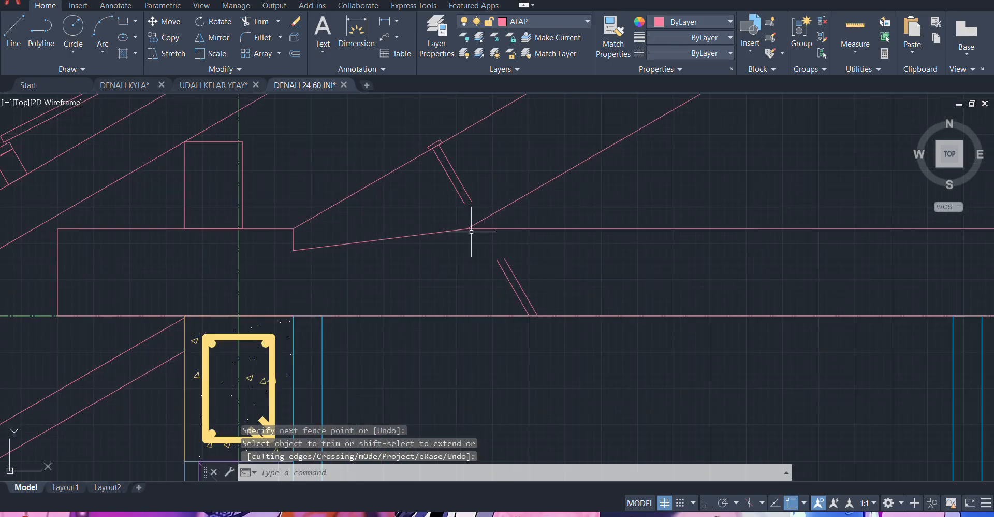
scroll(471, 232, "down", 2)
left_click(524, 256)
left_click(479, 290)
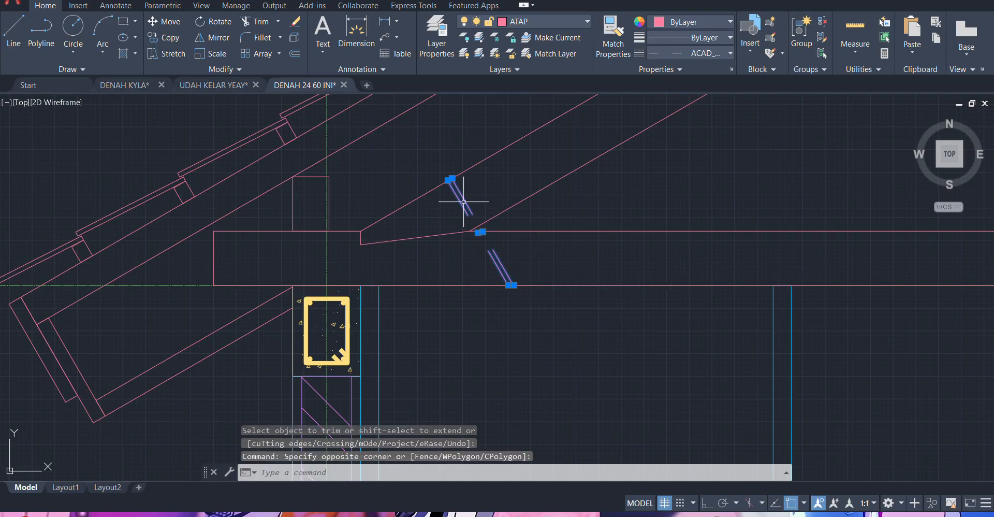
left_click(684, 55)
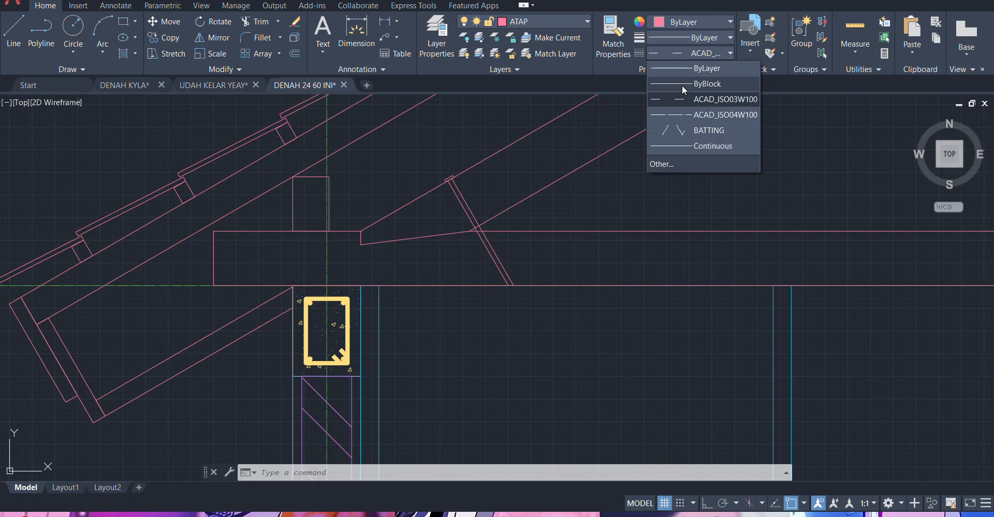
left_click(682, 85)
left_click(468, 212)
scroll(468, 213, "up", 6)
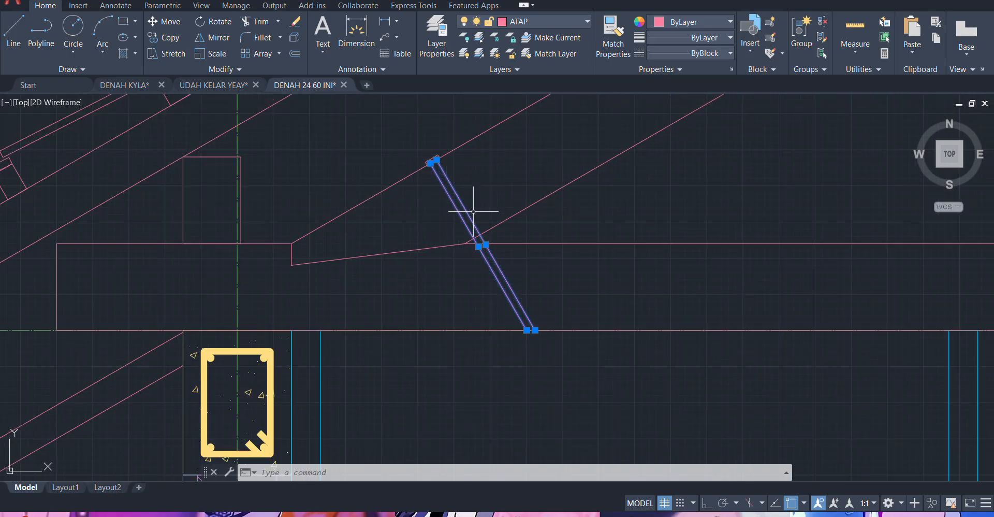
scroll(537, 153, "down", 6)
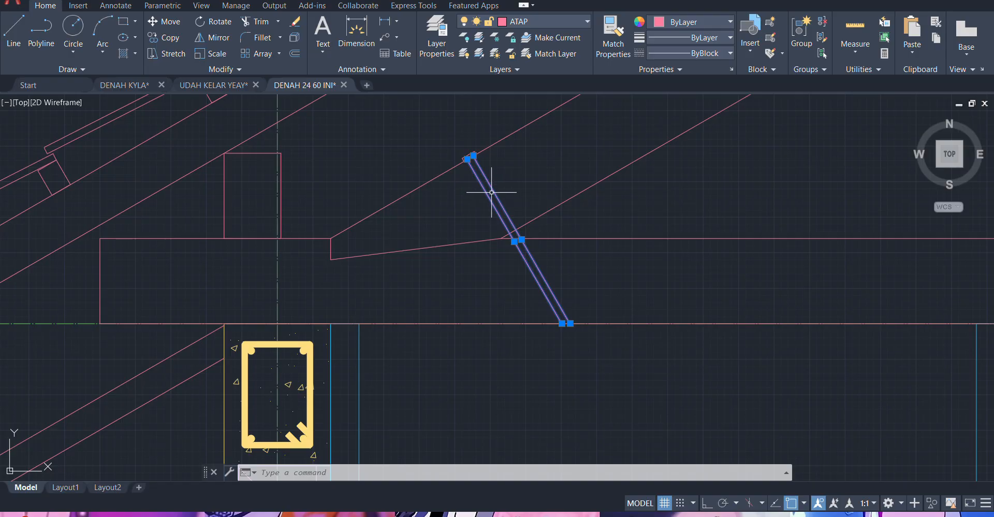
left_click(487, 194)
key("Escape")
scroll(483, 193, "up", 3)
scroll(461, 149, "up", 5)
left_click(610, 302)
left_click(498, 348)
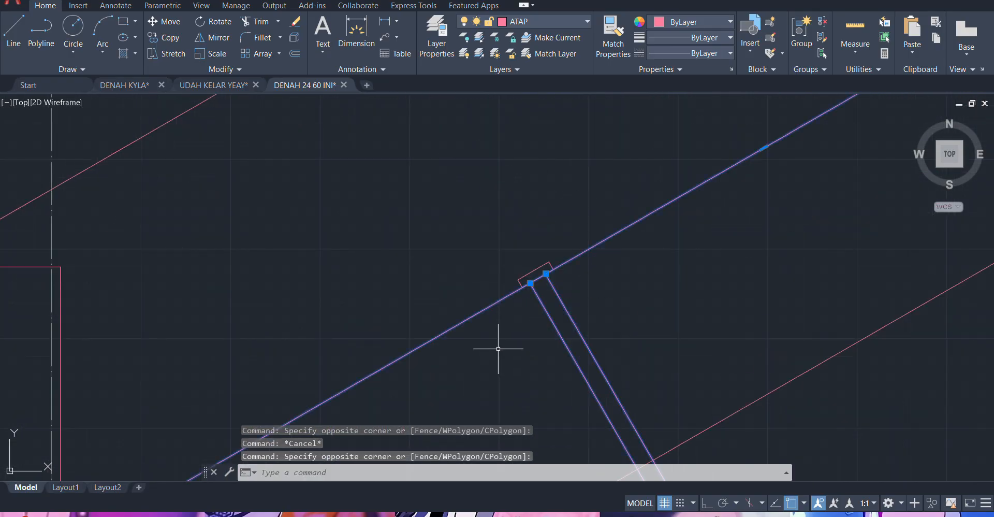
scroll(539, 253, "up", 5)
key("Escape")
- Mirror the tilted bolt's head and both shank lines about the king post's vertical centre onto the opposite rafter heel, keeping the originals
middle_click_drag(625, 370, 612, 197)
left_click(652, 242)
left_click(501, 220)
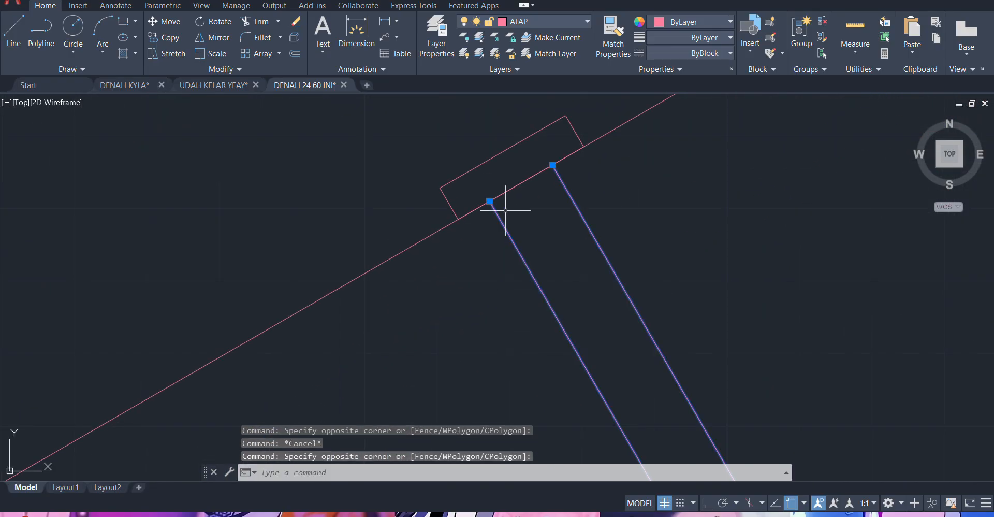
left_click(496, 163)
left_click(485, 143)
scroll(485, 269, "down", 4)
scroll(485, 283, "down", 3)
middle_click_drag(765, 295, 339, 242)
scroll(339, 241, "down", 7)
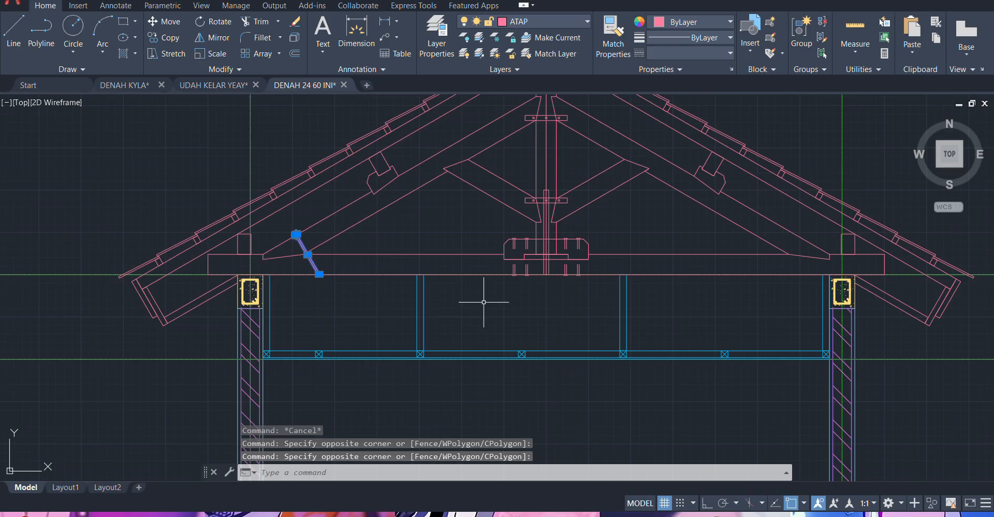
scroll(555, 281, "up", 2)
middle_click_drag(531, 271, 508, 320)
key("Return")
scroll(539, 326, "up", 6)
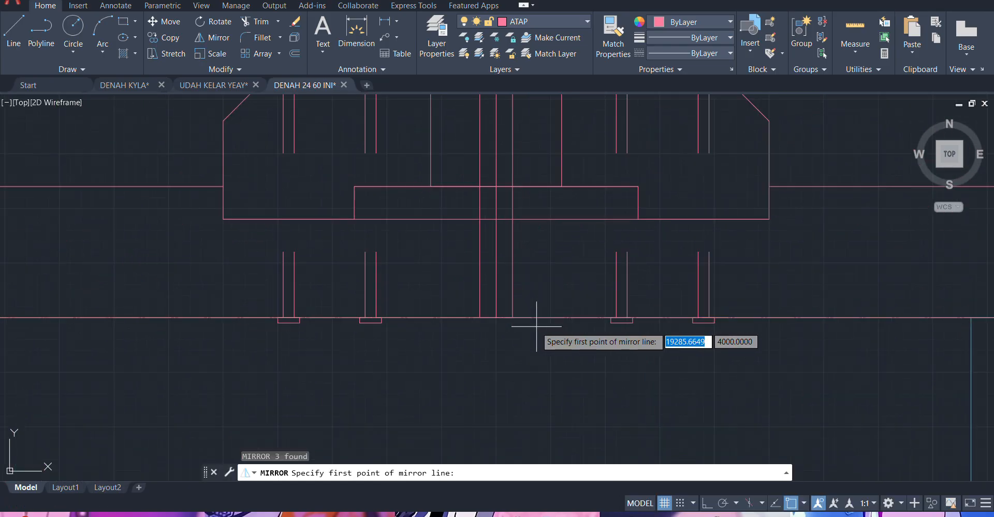
left_click(495, 317)
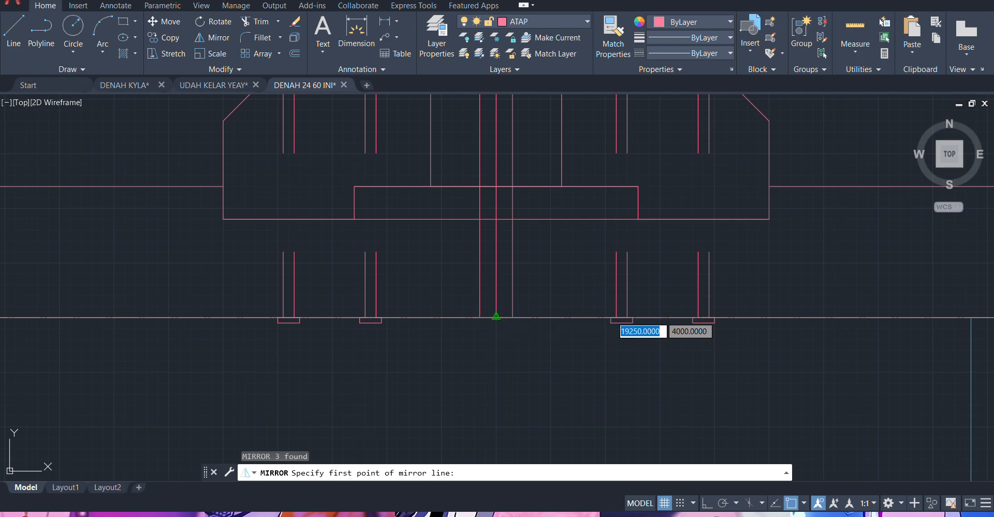
left_click(496, 215)
key("Return")
scroll(497, 218, "down", 8)
scroll(761, 233, "up", 5)
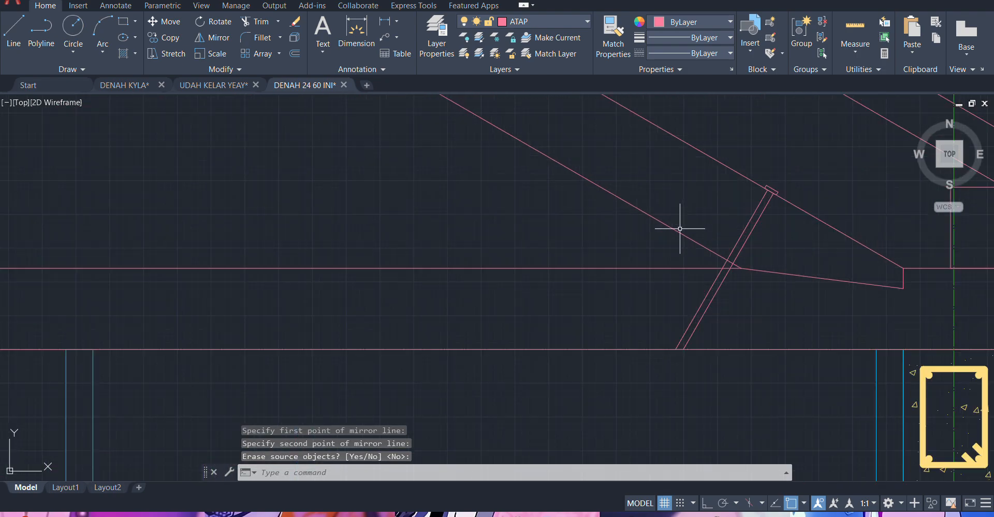
- Erase the vertical construction line that runs along the king post's centre and extends above the ridge
scroll(725, 218, "down", 6)
scroll(456, 270, "down", 3)
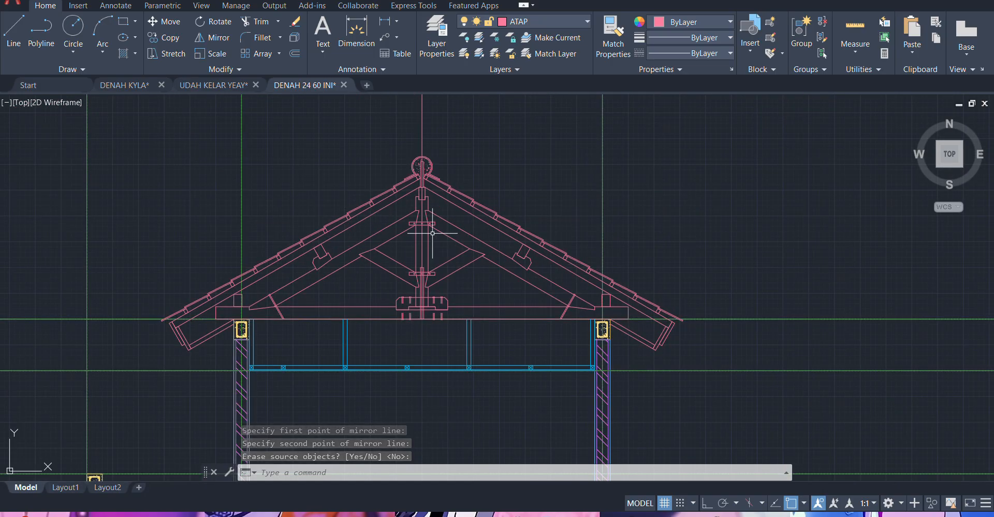
middle_click_drag(384, 233, 433, 236)
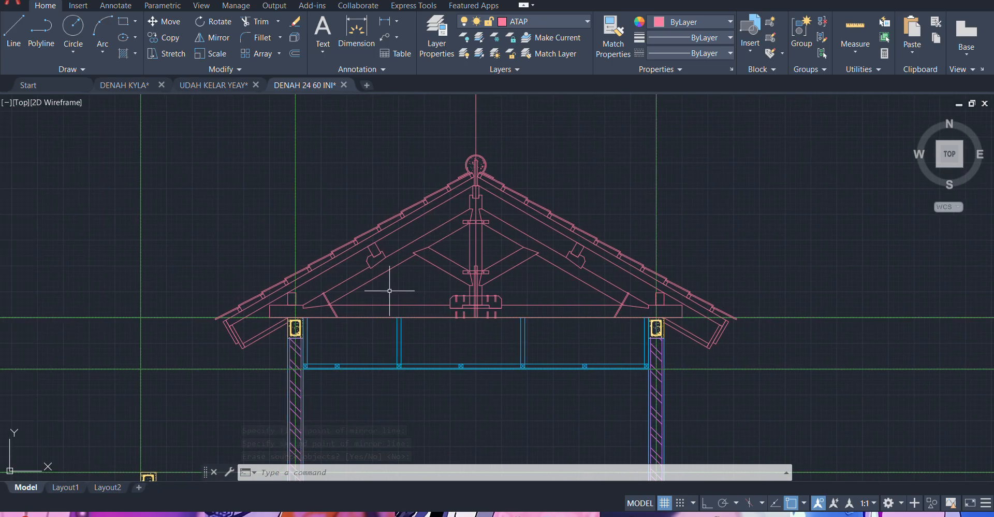
middle_click_drag(389, 290, 433, 331)
left_click(508, 166)
left_click(482, 154)
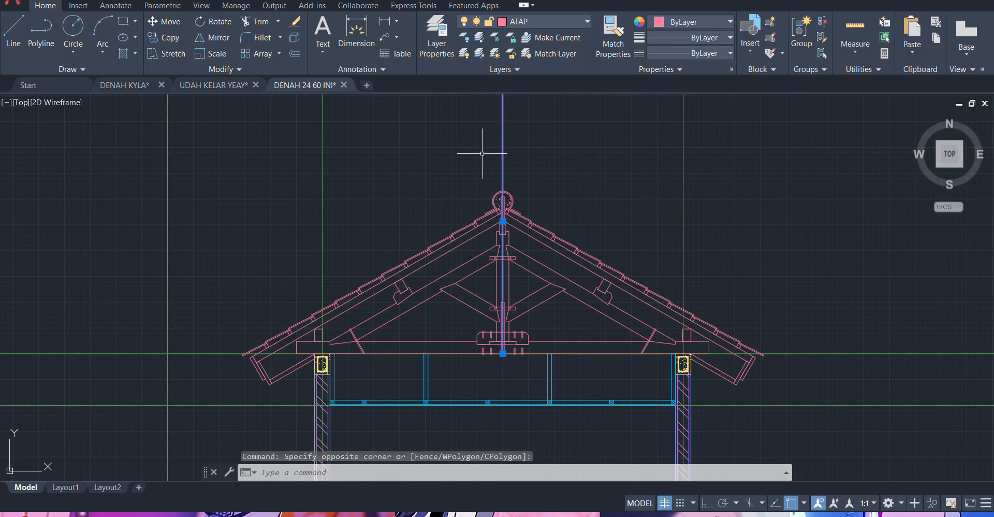
key("Delete")
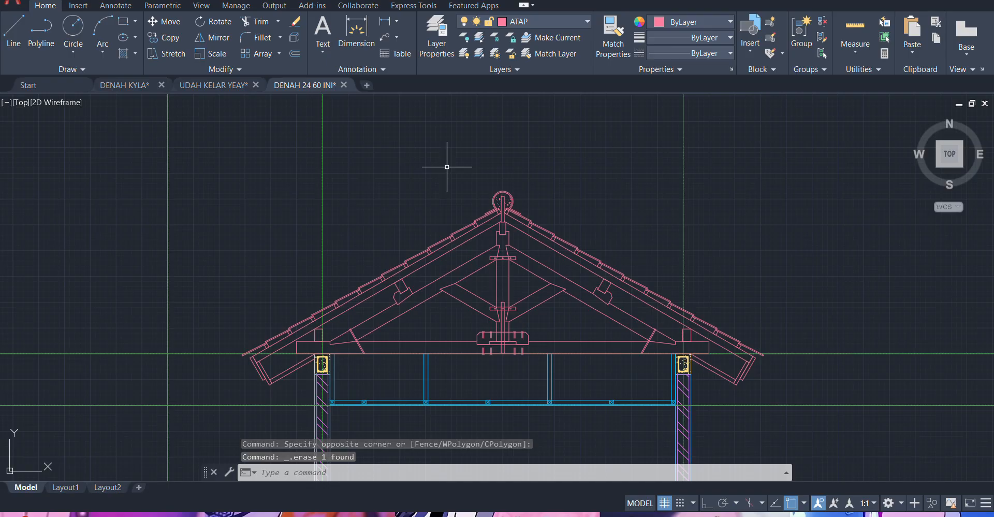
- Examine the ridge and the upper king post joint of the roof truss
middle_click_drag(418, 202, 427, 175)
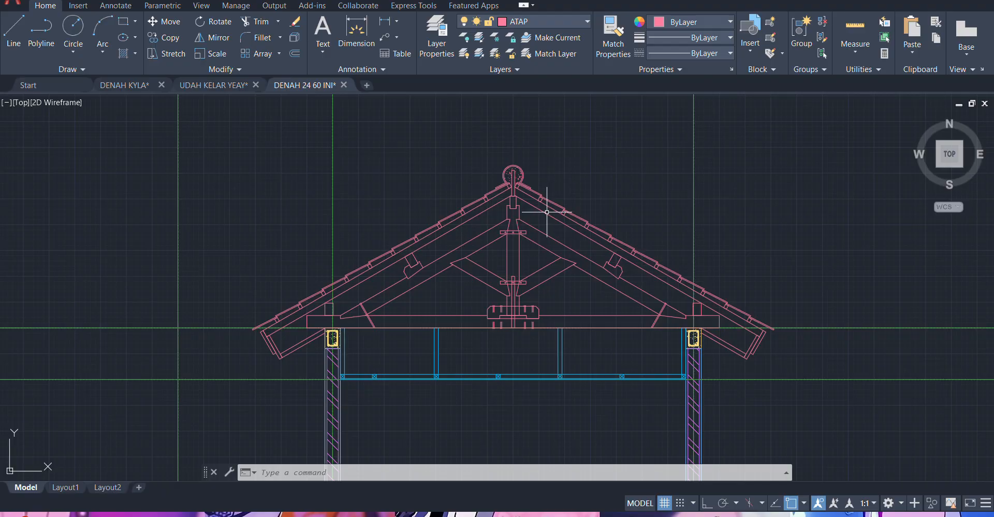
scroll(547, 212, "up", 5)
scroll(543, 195, "down", 3)
scroll(490, 210, "up", 4)
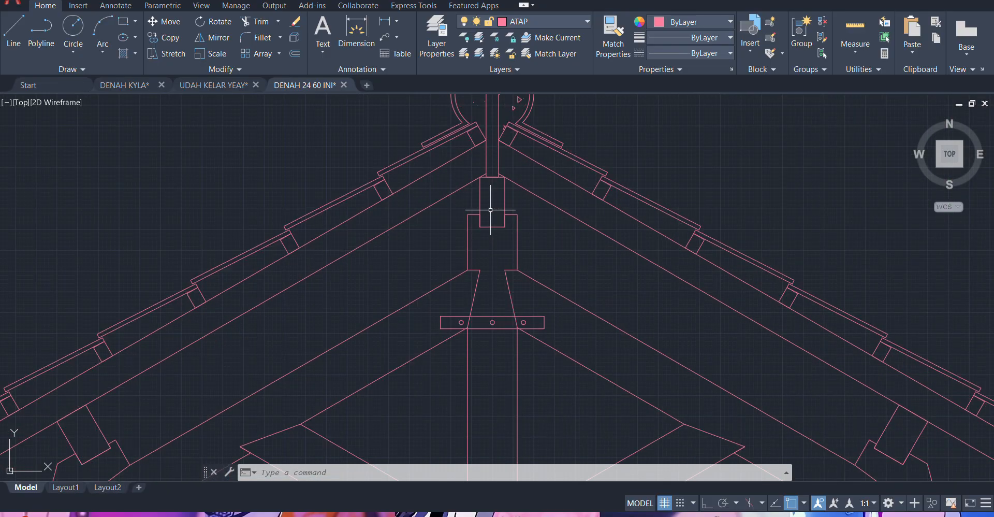
scroll(490, 210, "down", 3)
scroll(492, 186, "up", 3)
scroll(469, 144, "down", 5)
scroll(465, 190, "up", 2)
- Try to trim the lower edge of the chamfered bracket outline across the notch at the king post's foot
mouse_move(465, 189)
middle_mouse_down()
mouse_move(460, 244)
mouse_move(519, 229)
middle_mouse_up()
scroll(535, 383, "up", 5)
left_click(581, 339)
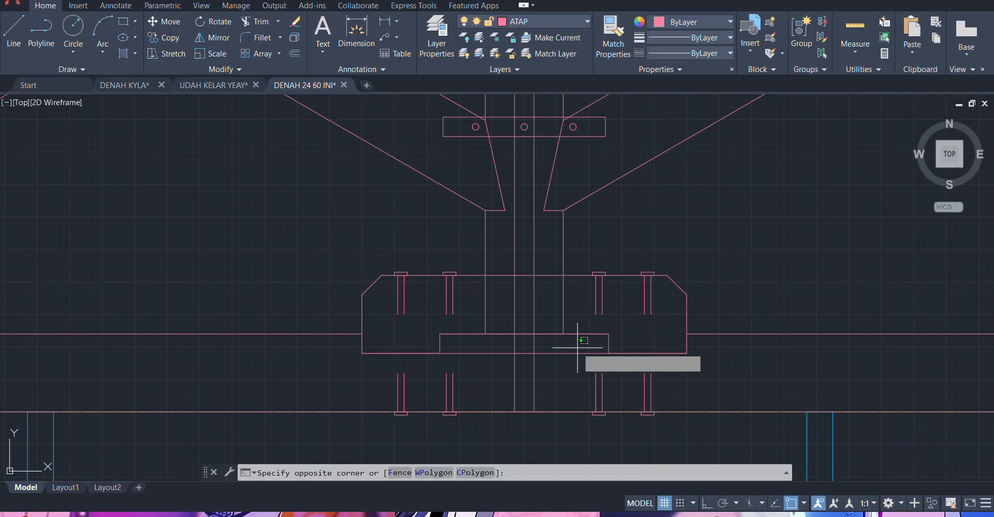
left_click(566, 358)
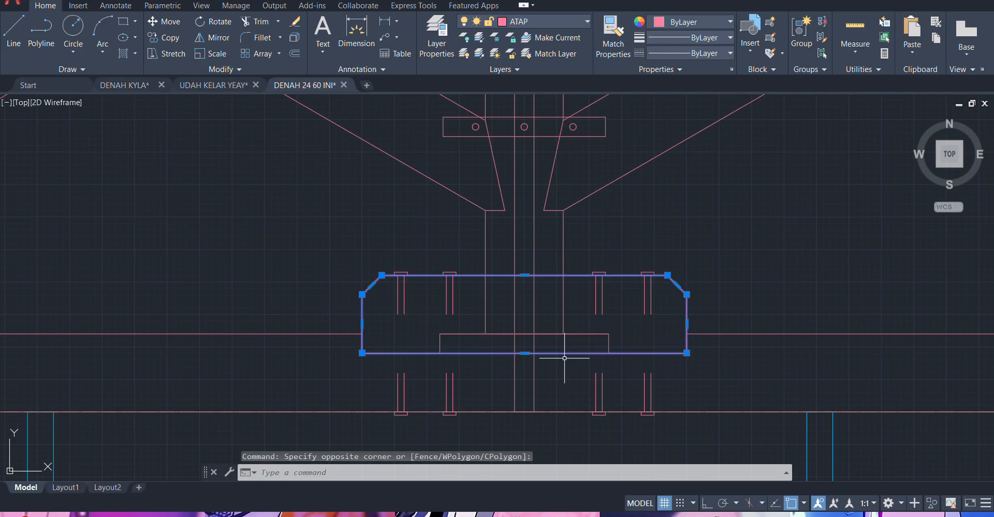
key("Escape")
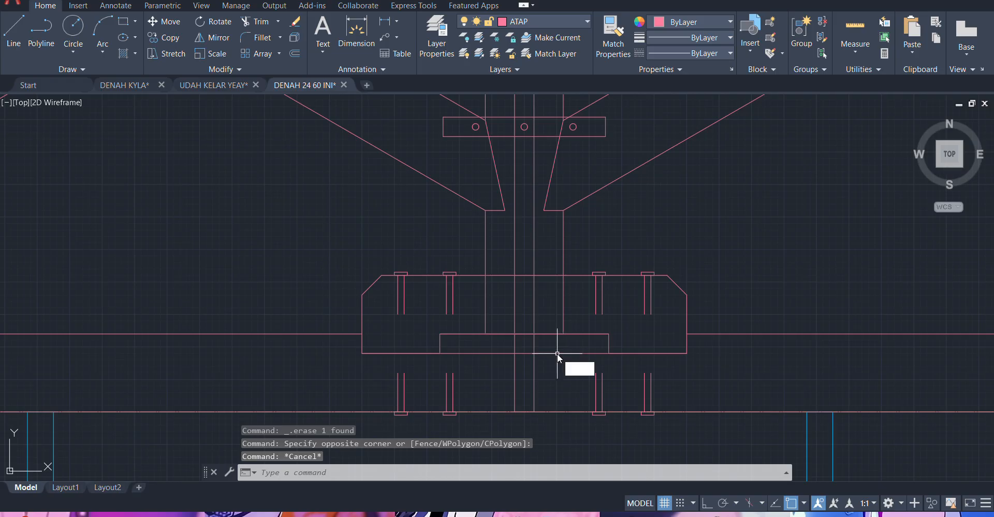
type("tr")
key("Return")
left_click(553, 354)
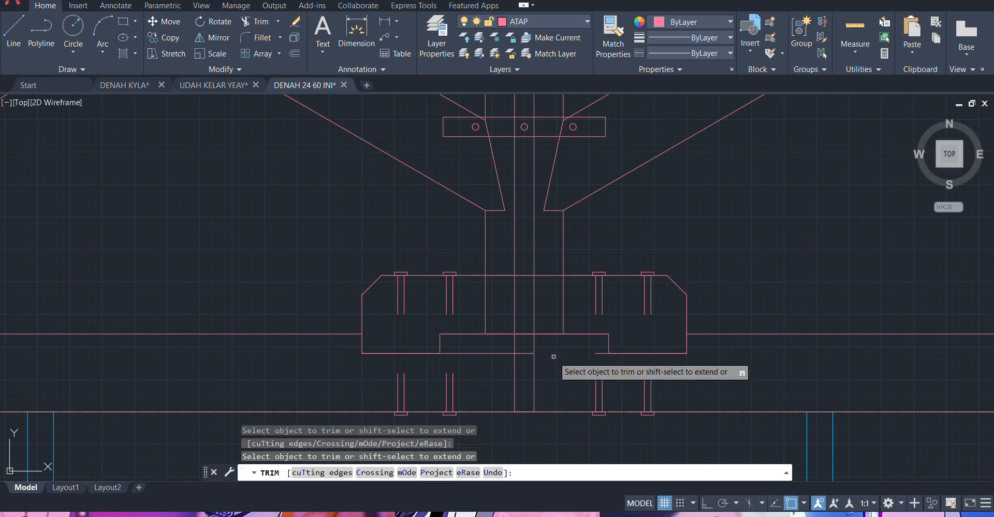
left_click(600, 352)
key("ctrl+z")
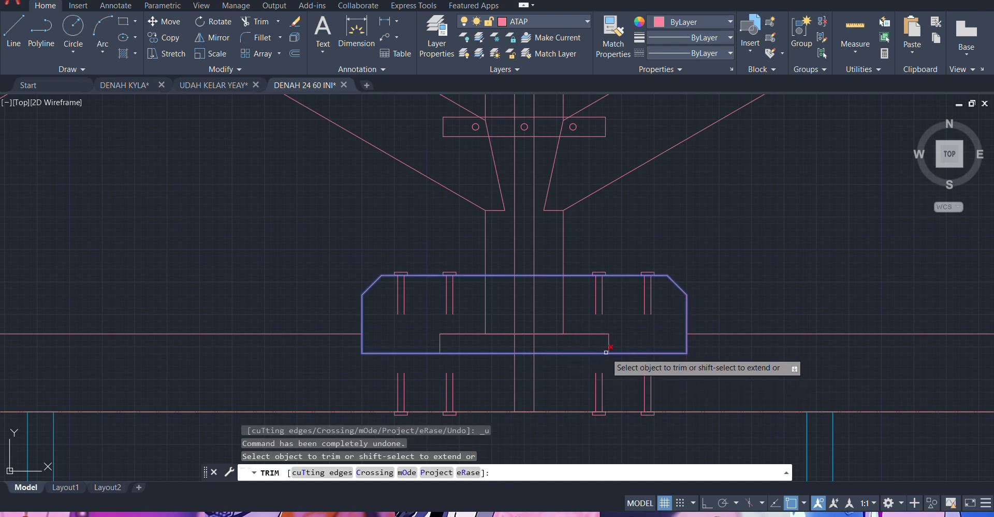
scroll(606, 352, "up", 8)
key("Escape")
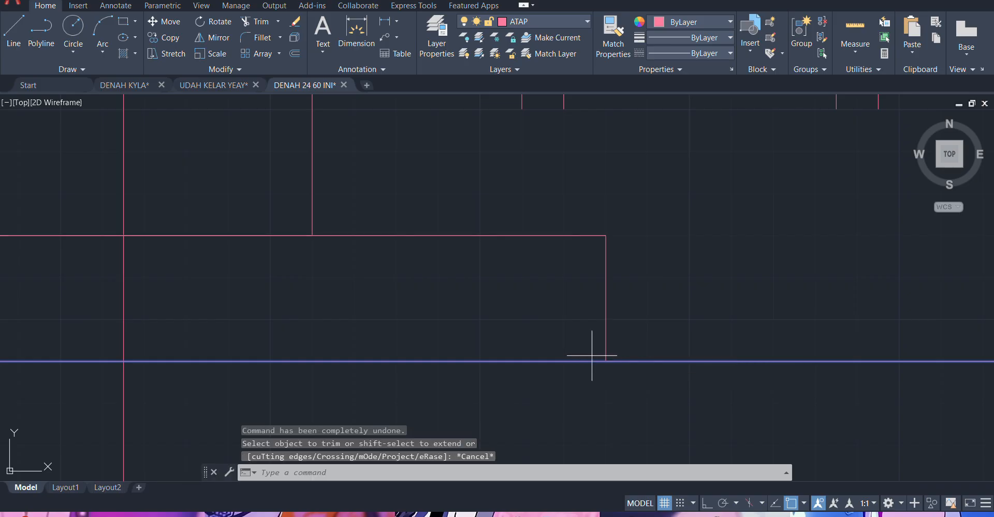
- Explode the chamfered bracket outline at the king post's foot into separate lines
left_click_drag(590, 350, 581, 383)
scroll(582, 362, "down", 5)
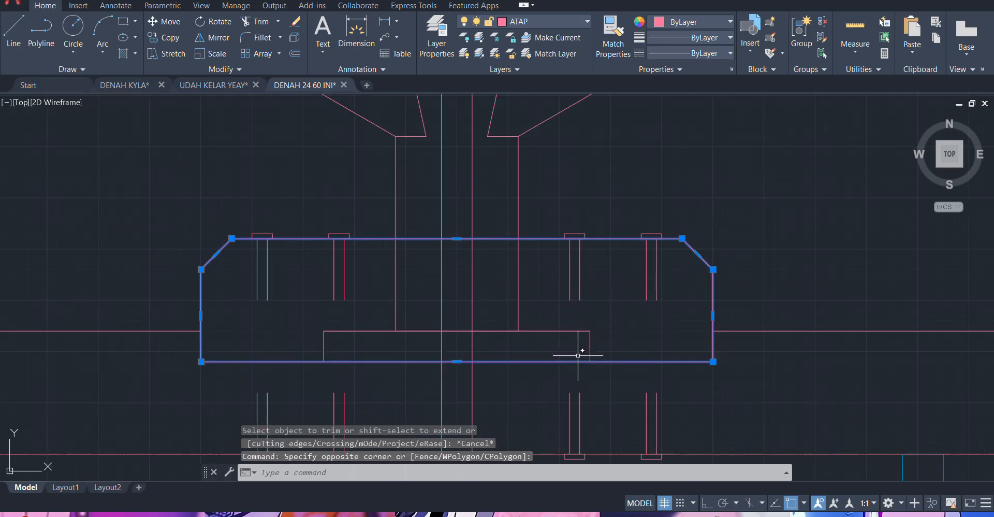
key("Return")
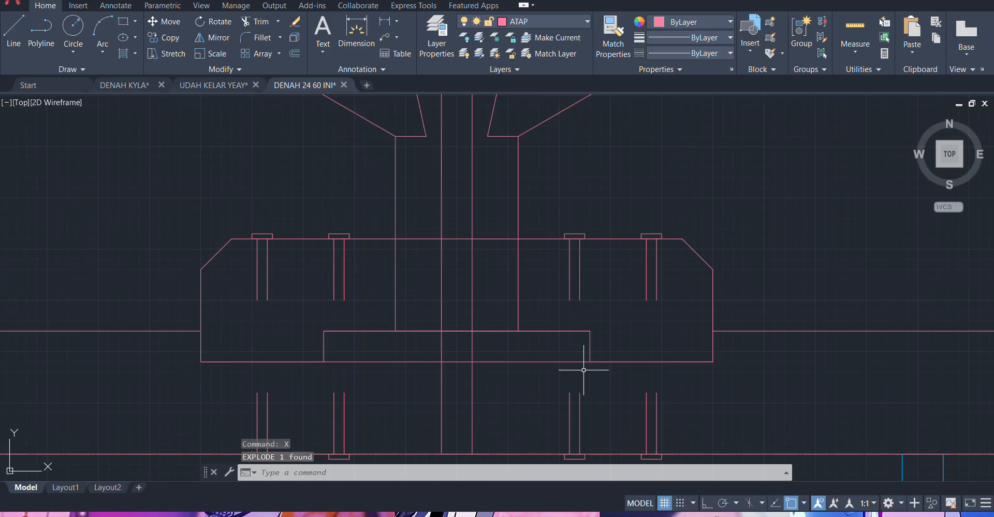
- Trim the bracket's lower edge between the notch sides and erase the leftover piece
type("tr")
key("Return")
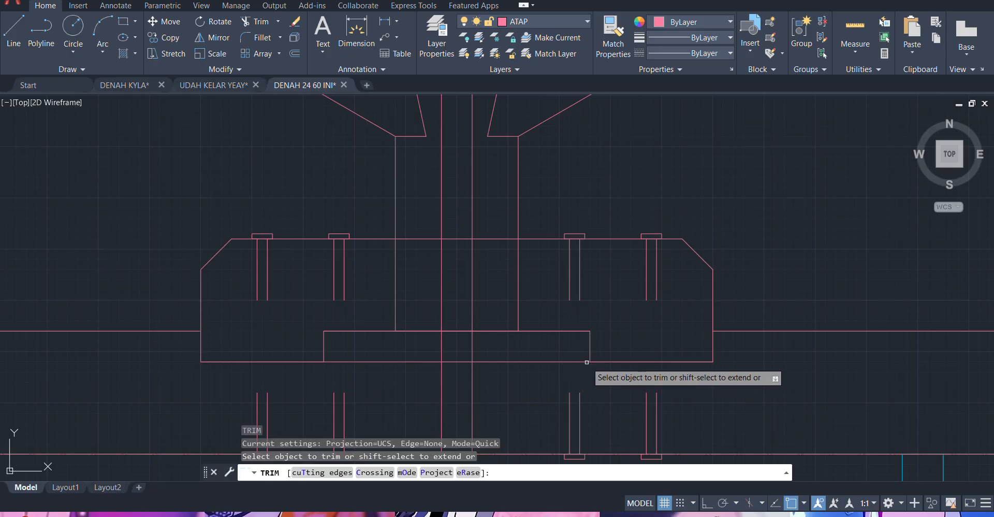
left_click(585, 361)
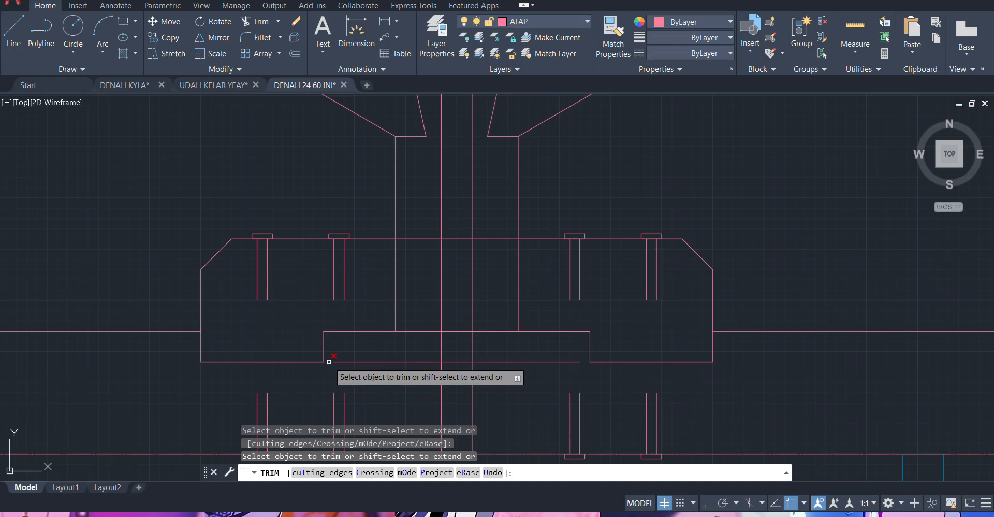
key("Escape")
left_click(398, 365)
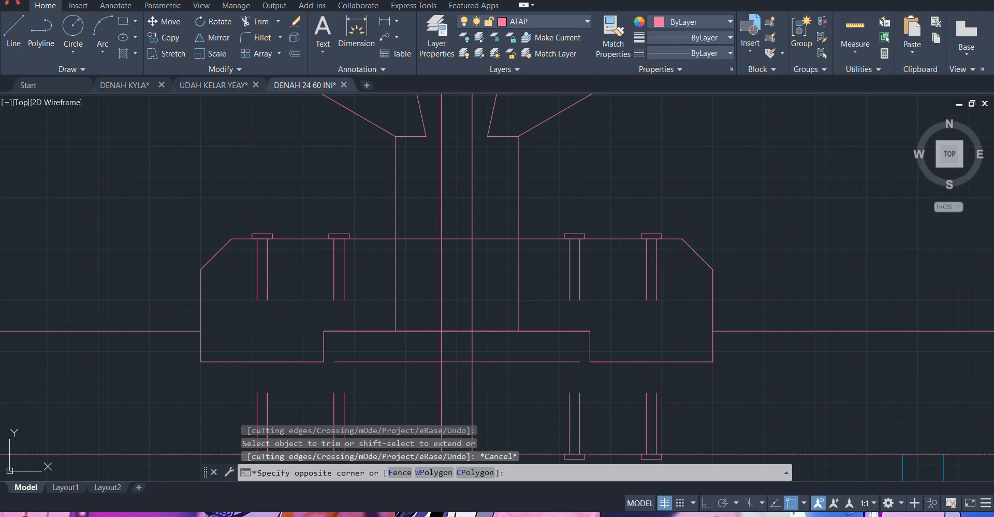
left_click(400, 350)
scroll(399, 359, "down", 5)
key("Delete")
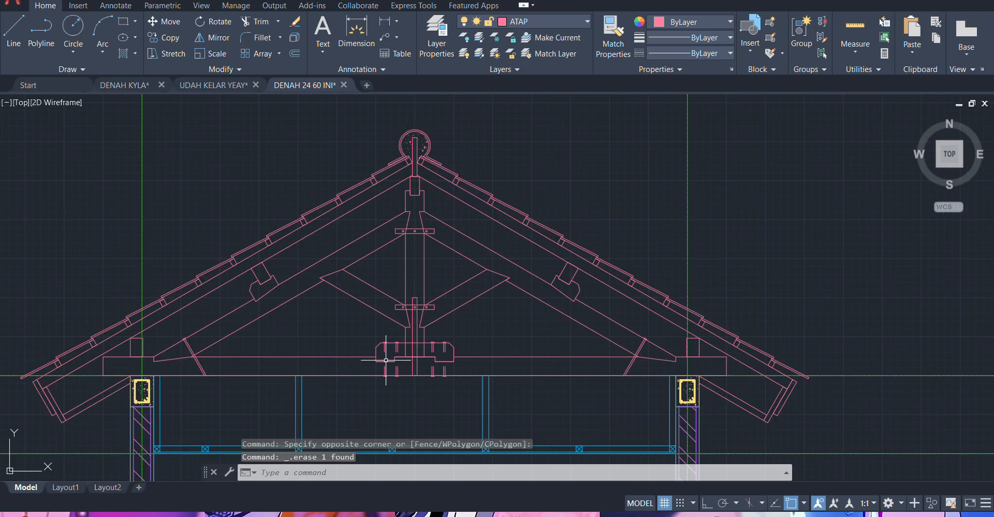
- Join all segments of the notched, chamfered bracket outline at the king post's foot into one polyline
scroll(370, 364, "up", 8)
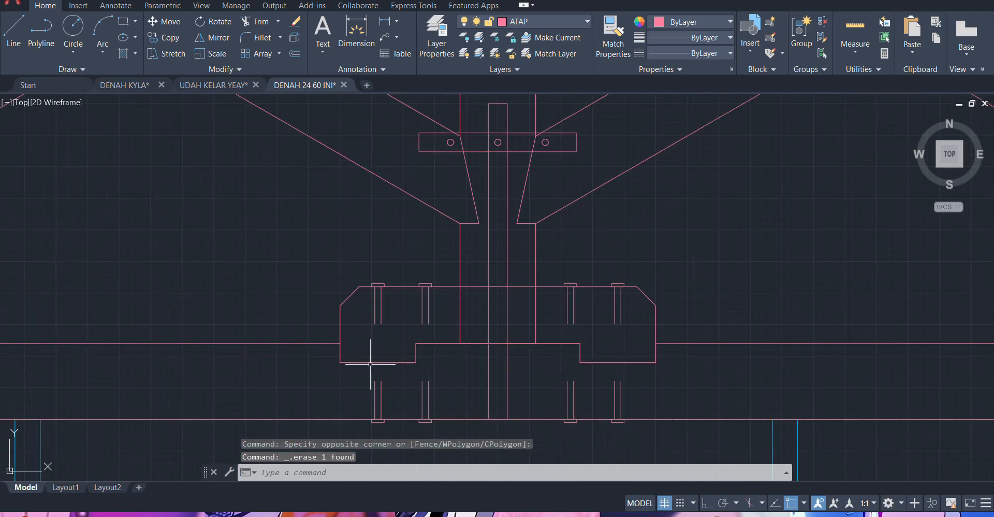
left_click(347, 309)
left_click(331, 302)
left_click(452, 296)
left_click(414, 345)
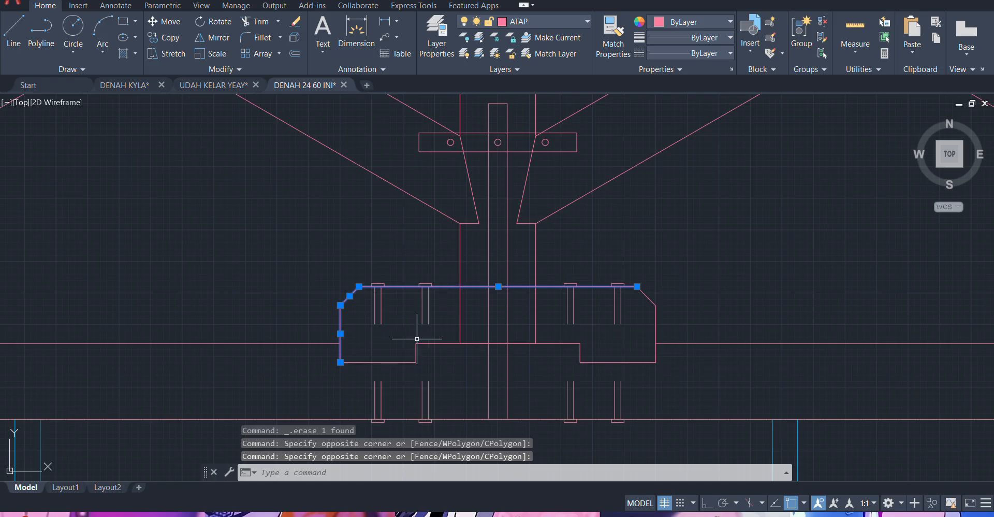
scroll(414, 342, "up", 4)
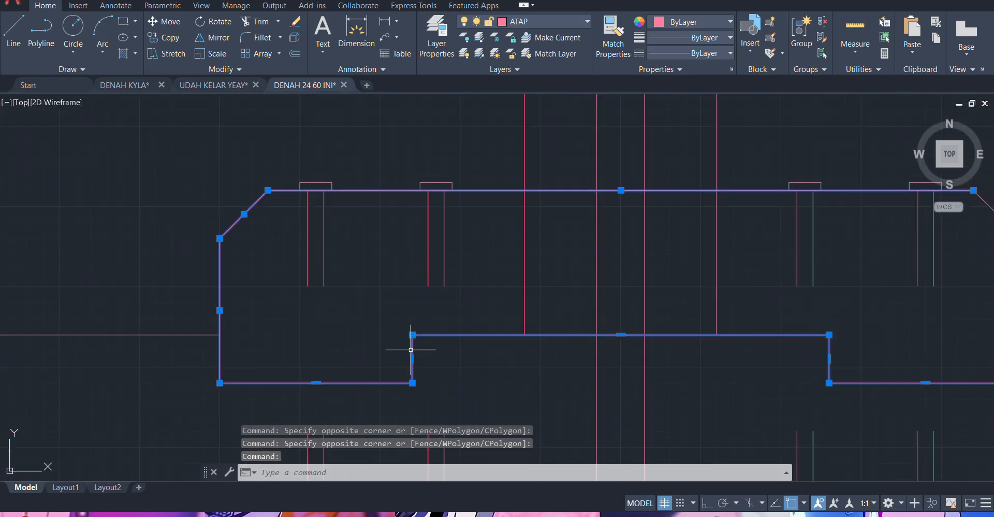
scroll(362, 341, "down", 2)
scroll(566, 344, "down", 2)
scroll(636, 304, "up", 2)
left_click(633, 303)
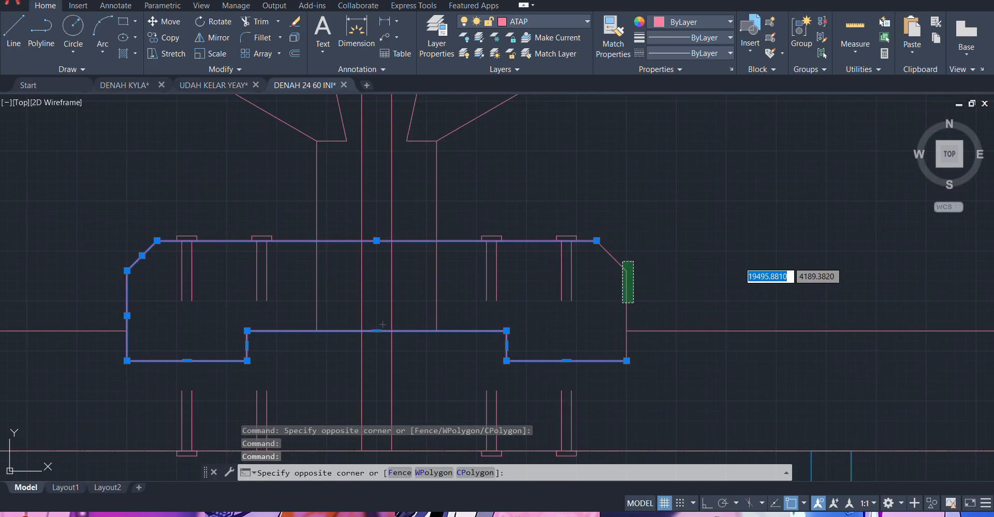
left_click(623, 262)
scroll(630, 253, "down", 4)
type("j")
key("Return")
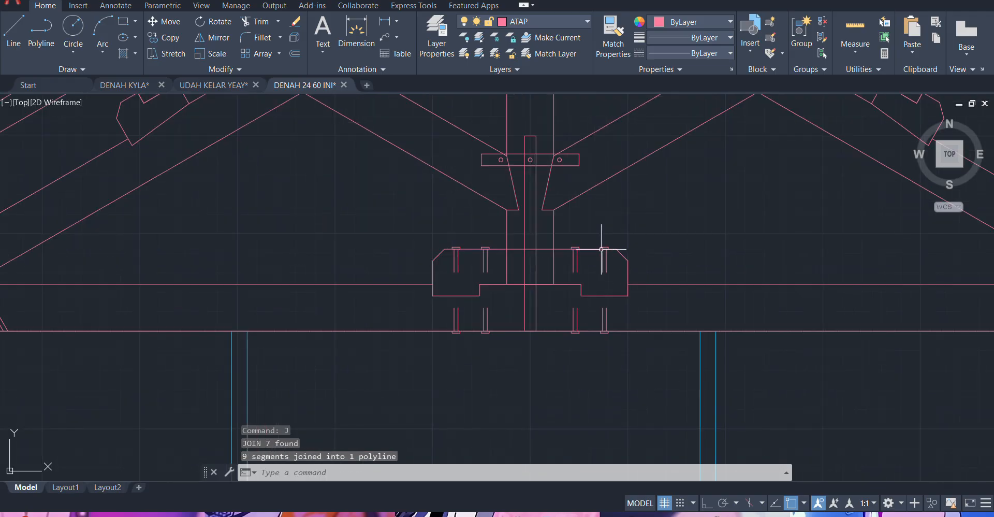
- Copy the horizontal guide line at the tie beam's underside up to the top of the ridge cap
scroll(601, 249, "down", 4)
middle_click_drag(595, 210, 456, 282)
scroll(406, 294, "down", 2)
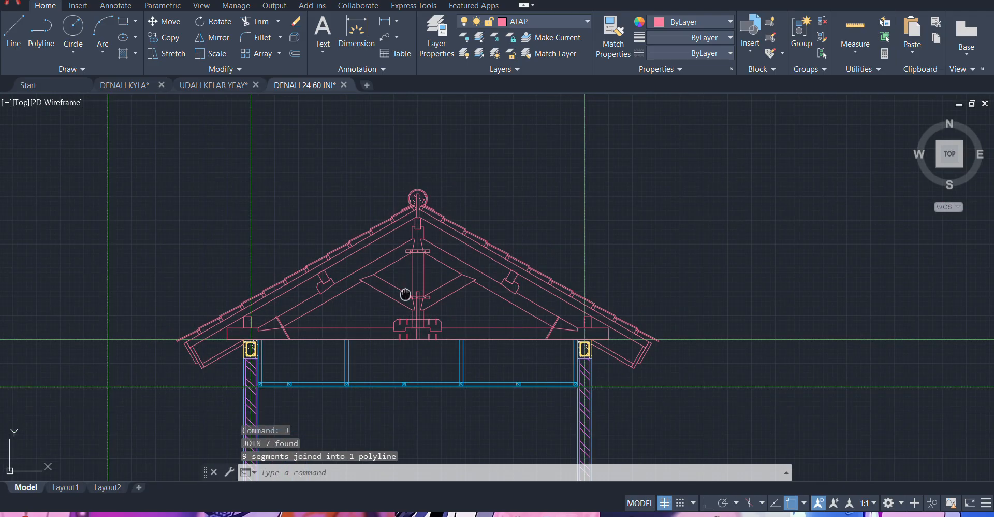
scroll(405, 294, "up", 2)
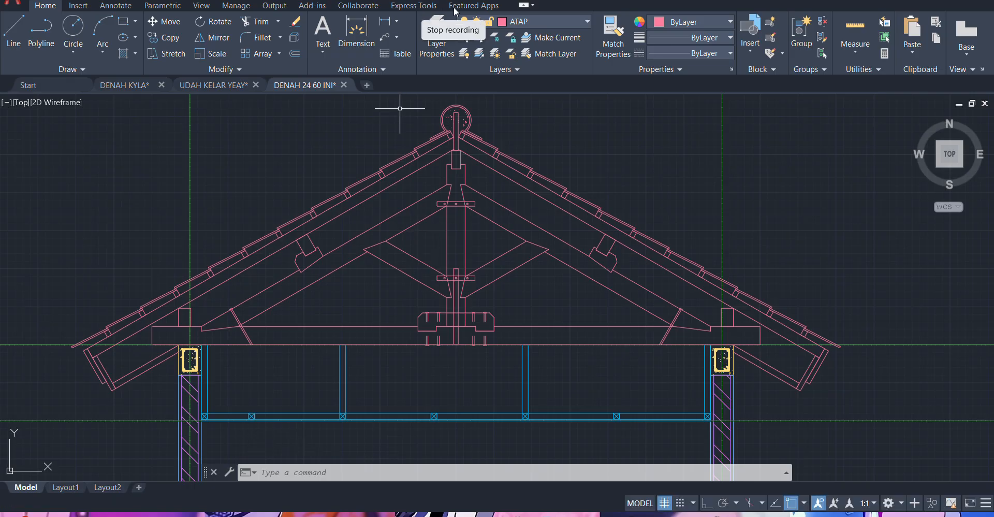
scroll(658, 194, "down", 4)
scroll(377, 240, "up", 2)
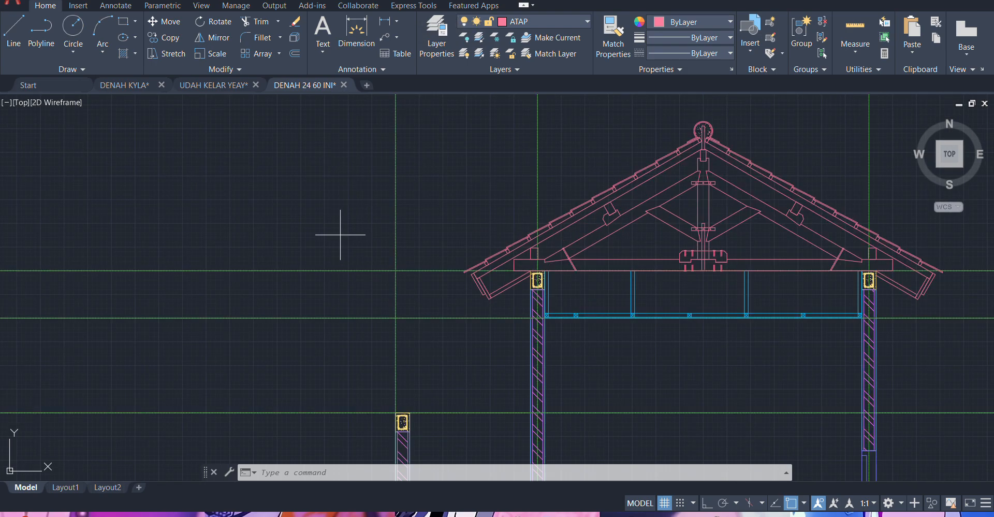
left_click(340, 235)
left_click(288, 290)
key("Return")
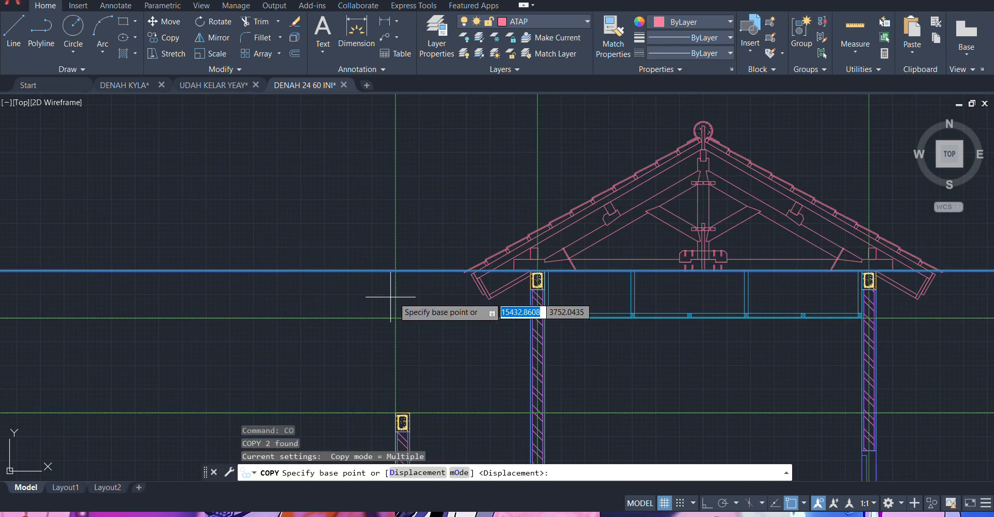
scroll(429, 267, "up", 4)
left_click(342, 283)
scroll(343, 283, "down", 5)
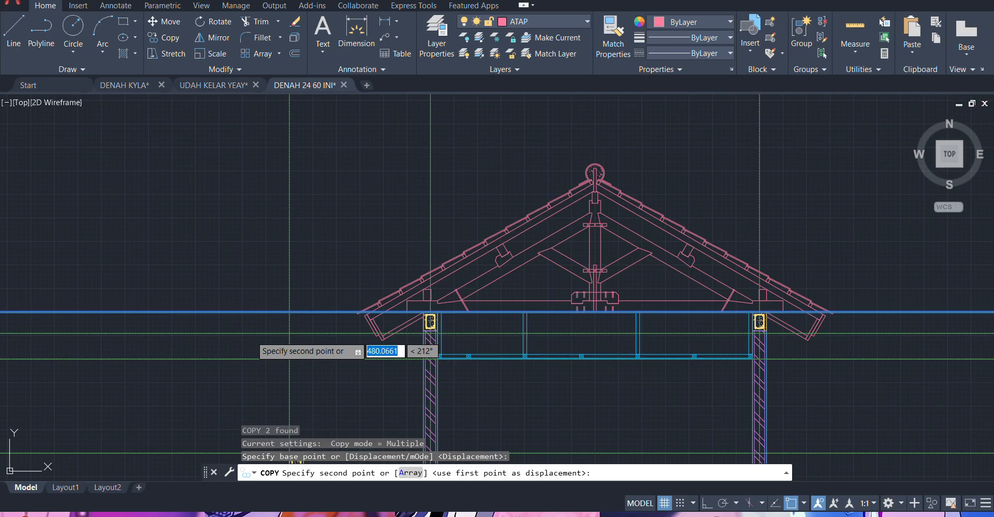
scroll(395, 315, "up", 6)
scroll(395, 316, "up", 3)
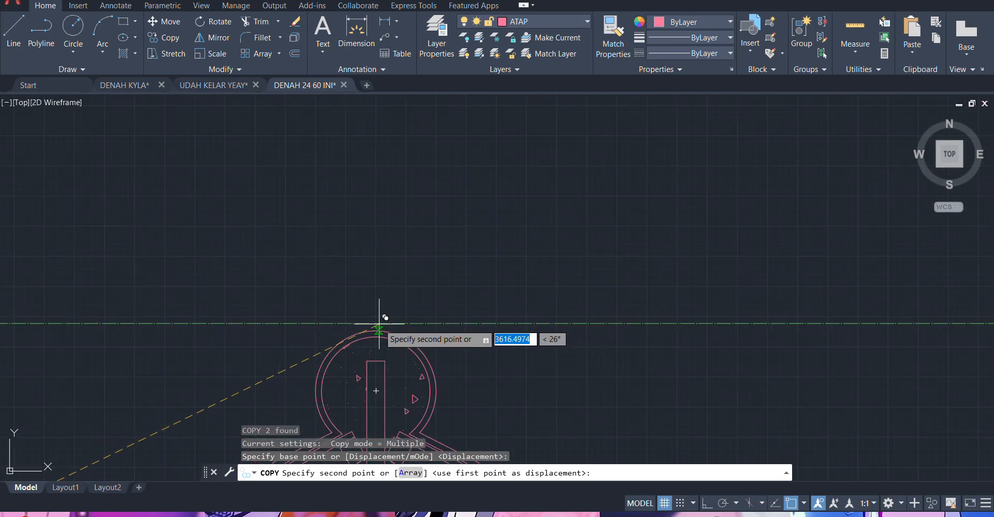
left_click(390, 321)
key("Escape")
scroll(409, 228, "down", 5)
scroll(362, 175, "down", 2)
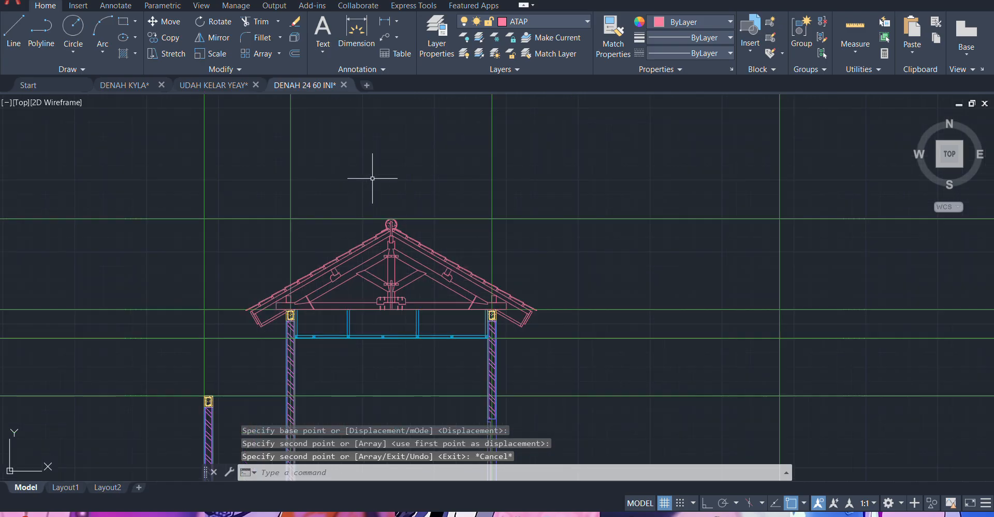